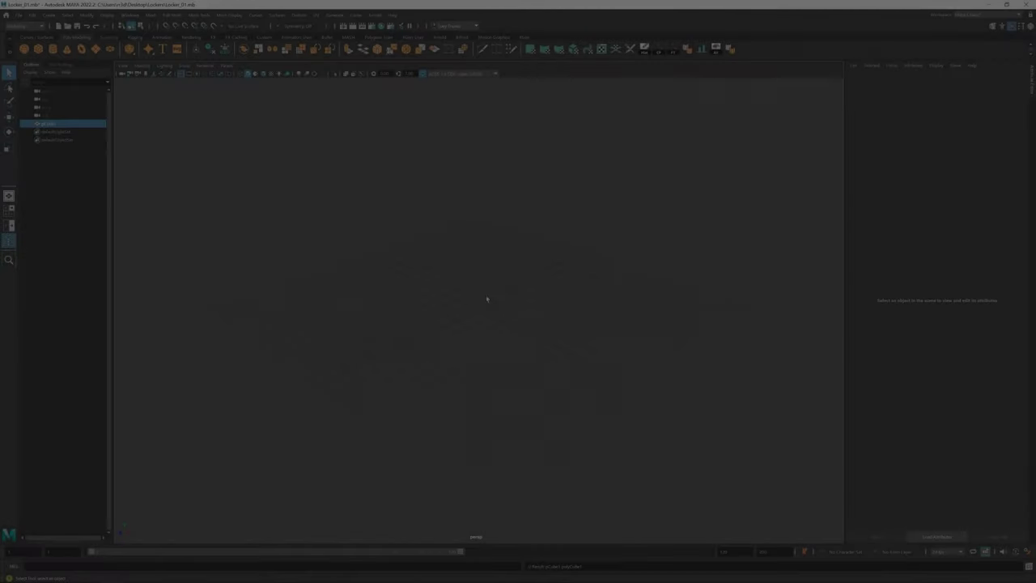
# Step: Scale the cube down into a flat, wide base slab
pyautogui.press('r')
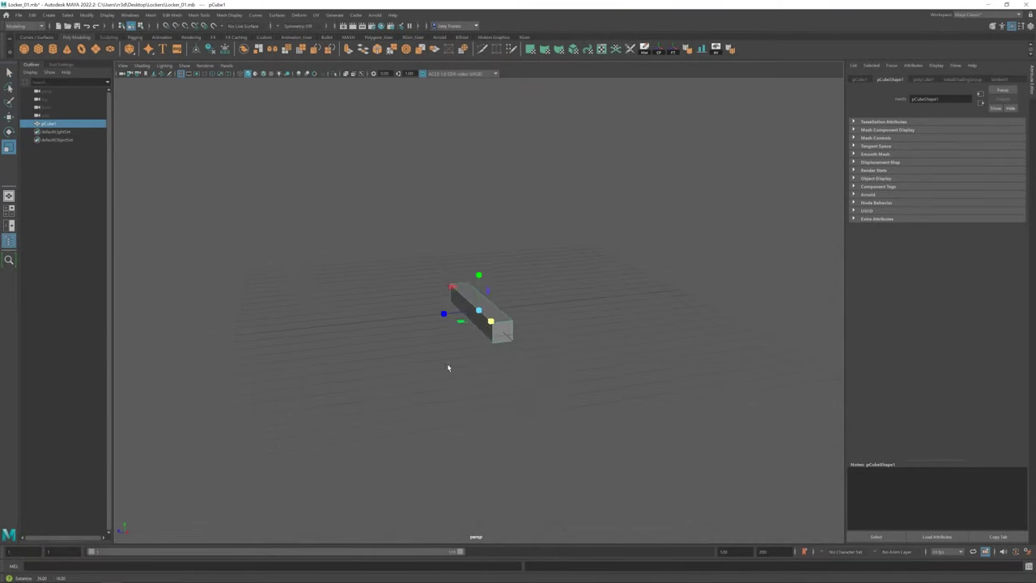
pyautogui.moveTo(595, 399)
pyautogui.mouseDown()
pyautogui.moveTo(416, 316)
pyautogui.moveTo(469, 331)
pyautogui.moveTo(487, 276)
pyautogui.mouseUp()
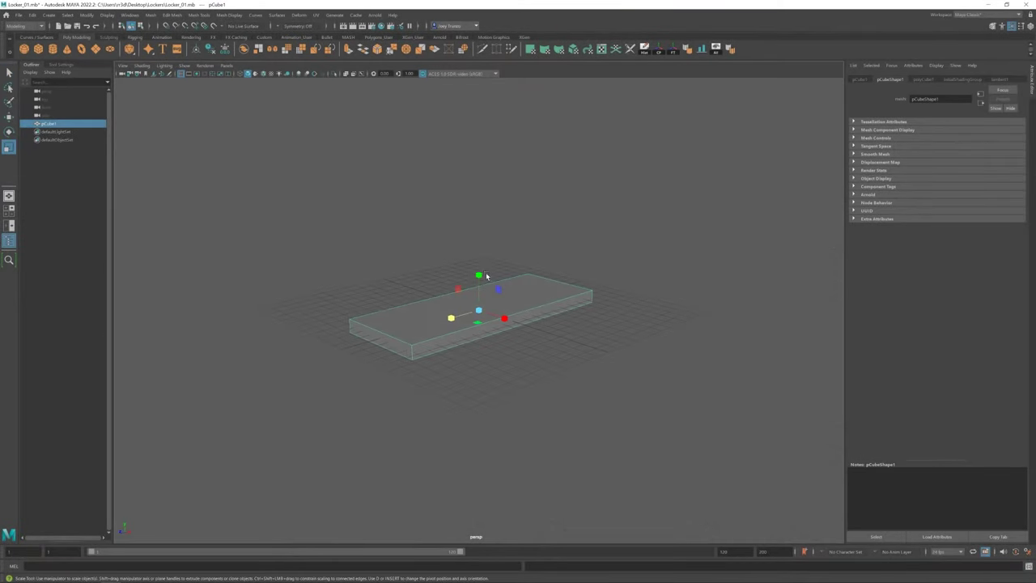
pyautogui.scroll(3, 560, 331)
# Step: Raise a second box above the base slab and select its right-side vertices
pyautogui.press('w')
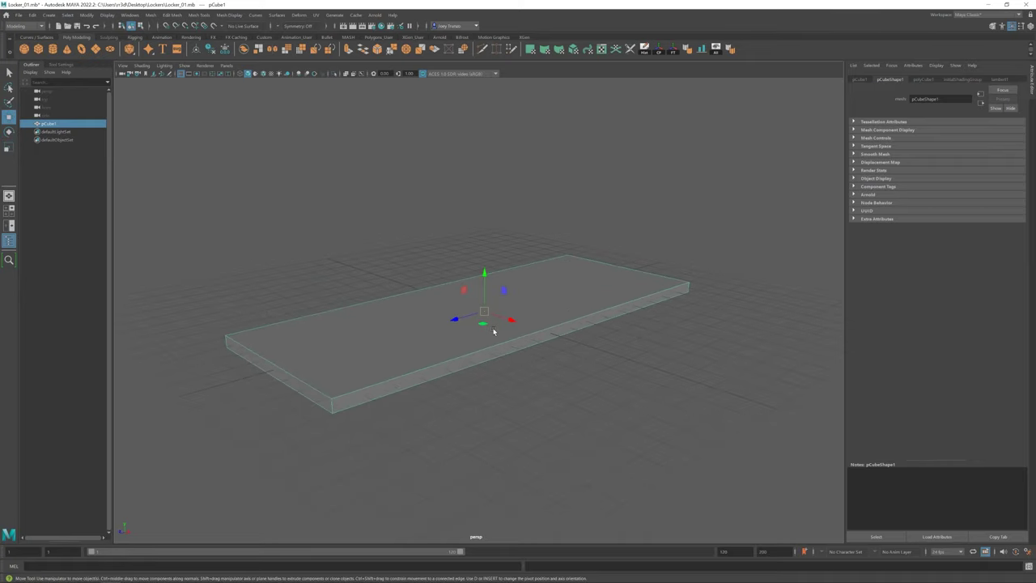
pyautogui.moveTo(475, 316)
pyautogui.mouseDown()
pyautogui.moveTo(453, 289)
pyautogui.moveTo(365, 286)
pyautogui.moveTo(456, 307)
pyautogui.moveTo(484, 254)
pyautogui.moveTo(454, 314)
pyautogui.moveTo(515, 298)
pyautogui.moveTo(498, 298)
pyautogui.moveTo(548, 310)
pyautogui.mouseUp()
pyautogui.click(509, 311)
pyautogui.keyDown('alt'); pyautogui.moveTo(508, 312); pyautogui.dragTo(378, 269, button='right'); pyautogui.keyUp('alt')
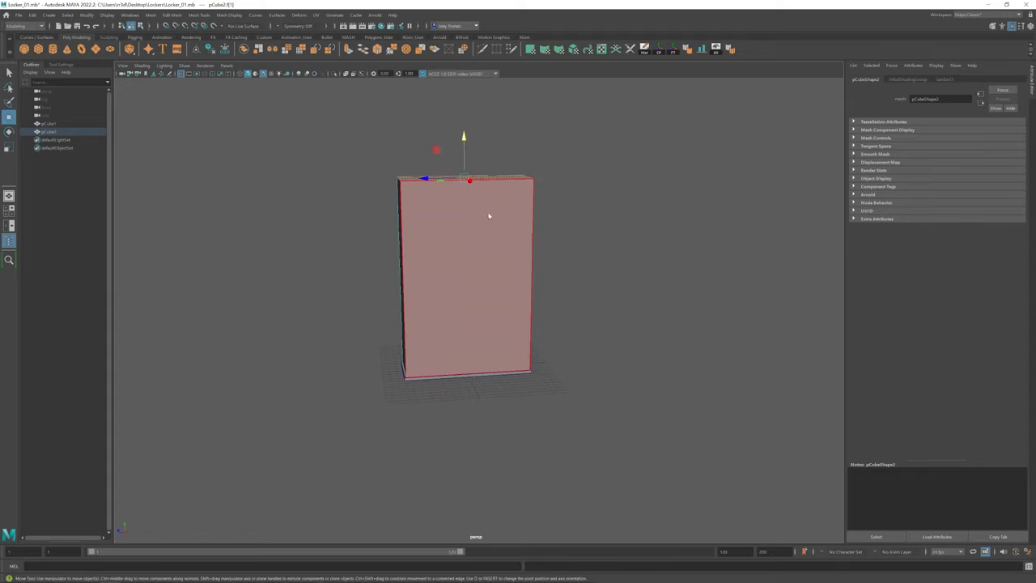
pyautogui.click(522, 374)
pyautogui.click(447, 129)
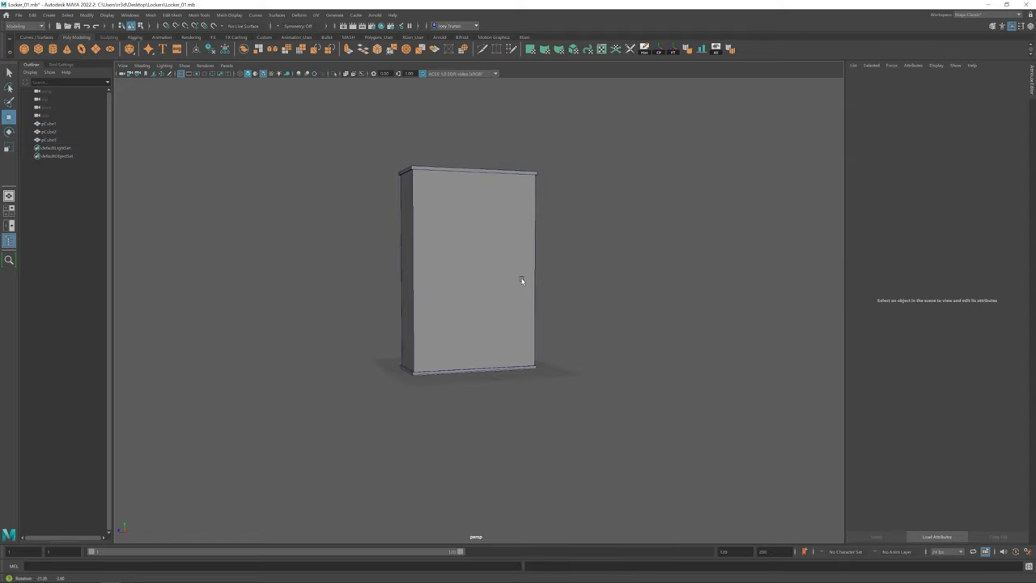
# Step: Widen the upper box by moving its right-side vertices outward
pyautogui.moveTo(483, 273)
pyautogui.mouseDown()
pyautogui.moveTo(532, 272)
pyautogui.moveTo(532, 322)
pyautogui.moveTo(593, 371)
pyautogui.mouseUp()
pyautogui.keyDown('alt'); pyautogui.moveTo(556, 257); pyautogui.dragTo(419, 172); pyautogui.keyUp('alt')
pyautogui.press('F8')
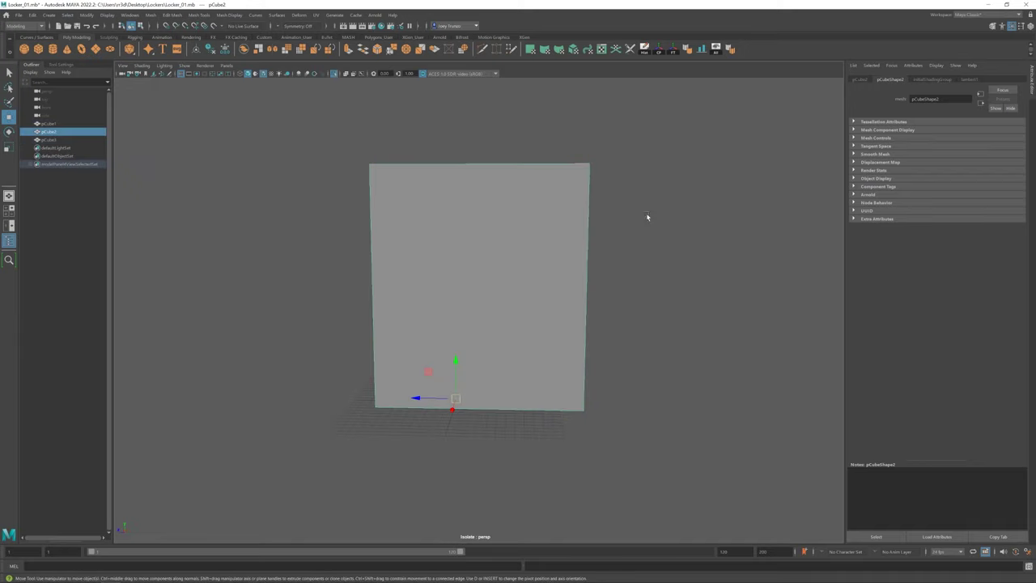
pyautogui.keyDown('alt'); pyautogui.moveTo(648, 217); pyautogui.dragTo(502, 381); pyautogui.keyUp('alt')
pyautogui.rightClick(537, 259)
pyautogui.moveTo(537, 259)
pyautogui.keyDown('alt'); pyautogui.mouseDown()
pyautogui.moveTo(615, 262)
pyautogui.moveTo(539, 276)
pyautogui.mouseUp(); pyautogui.keyUp('alt')
pyautogui.scroll(5, 430, 289)
# Step: Extrude the box's bottom edge outward to form a thin lip
pyautogui.press('F10')
pyautogui.click(429, 291)
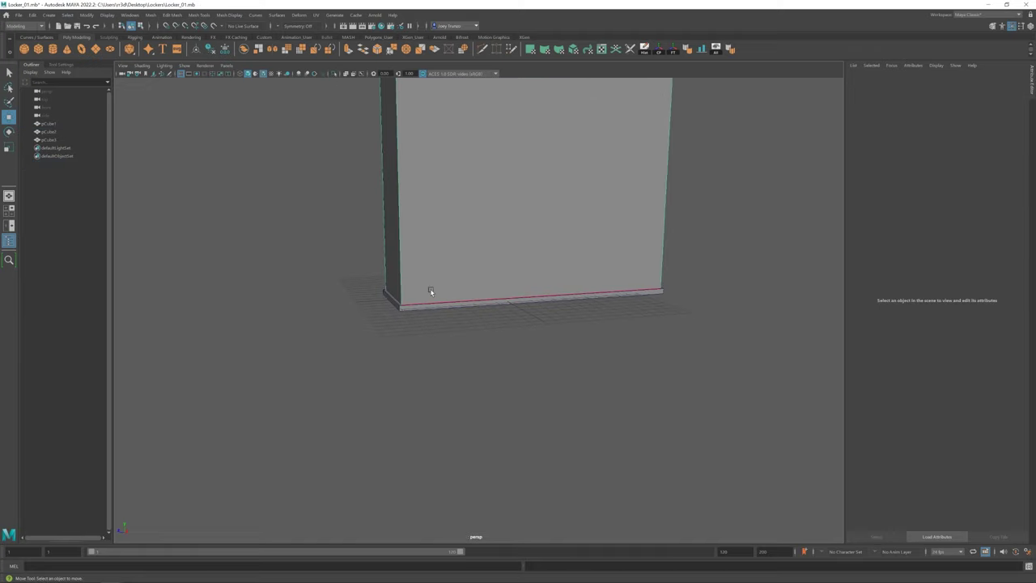
pyautogui.hotkey('ctrl', 'e')
pyautogui.moveTo(460, 303)
pyautogui.keyDown('alt'); pyautogui.mouseDown()
pyautogui.moveTo(554, 275)
pyautogui.moveTo(525, 250)
pyautogui.moveTo(543, 280)
pyautogui.mouseUp(); pyautogui.keyUp('alt')
pyautogui.press('r')
pyautogui.press('w')
pyautogui.keyDown('alt'); pyautogui.moveTo(535, 233); pyautogui.dragTo(532, 230); pyautogui.keyUp('alt')
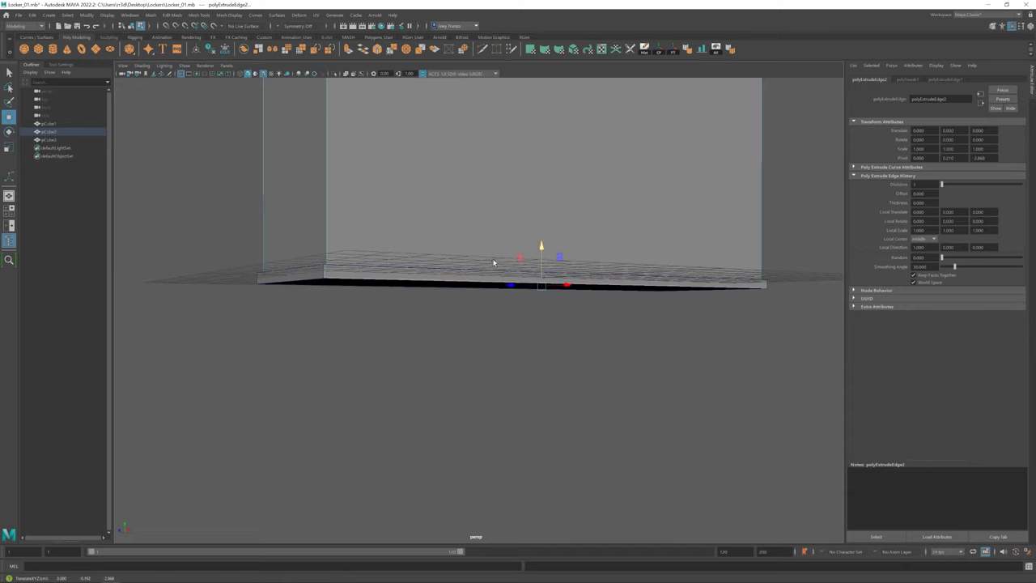
pyautogui.keyDown('alt'); pyautogui.moveTo(493, 261); pyautogui.dragTo(494, 292); pyautogui.keyUp('alt')
# Step: Apply a Mesh menu command, then select the top panel and inspect it
pyautogui.click(151, 15)
pyautogui.click(178, 73)
pyautogui.click(356, 316)
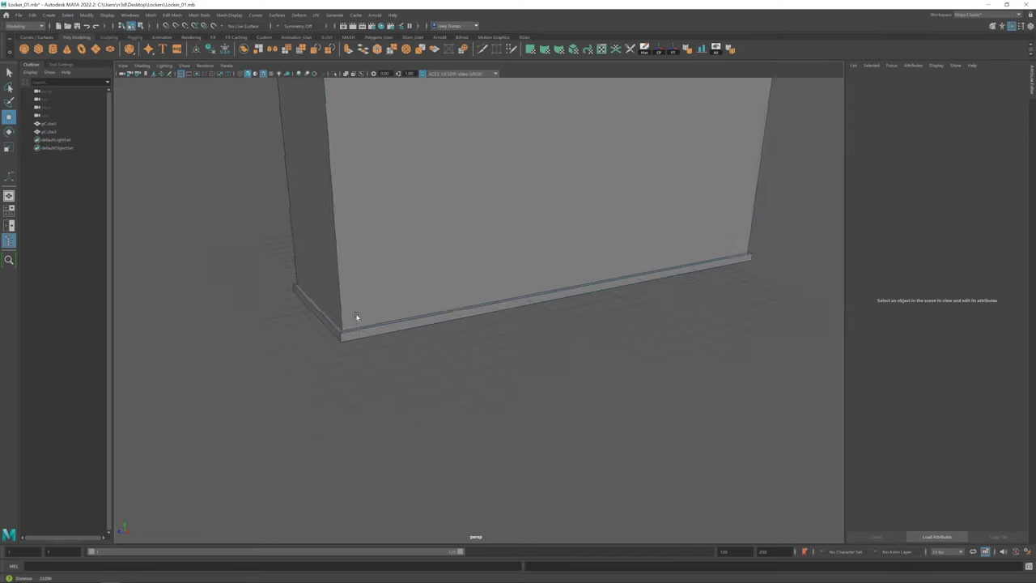
pyautogui.moveTo(356, 315)
pyautogui.keyDown('alt'); pyautogui.mouseDown()
pyautogui.moveTo(474, 332)
pyautogui.moveTo(448, 277)
pyautogui.mouseUp(); pyautogui.keyUp('alt')
pyautogui.click(474, 331)
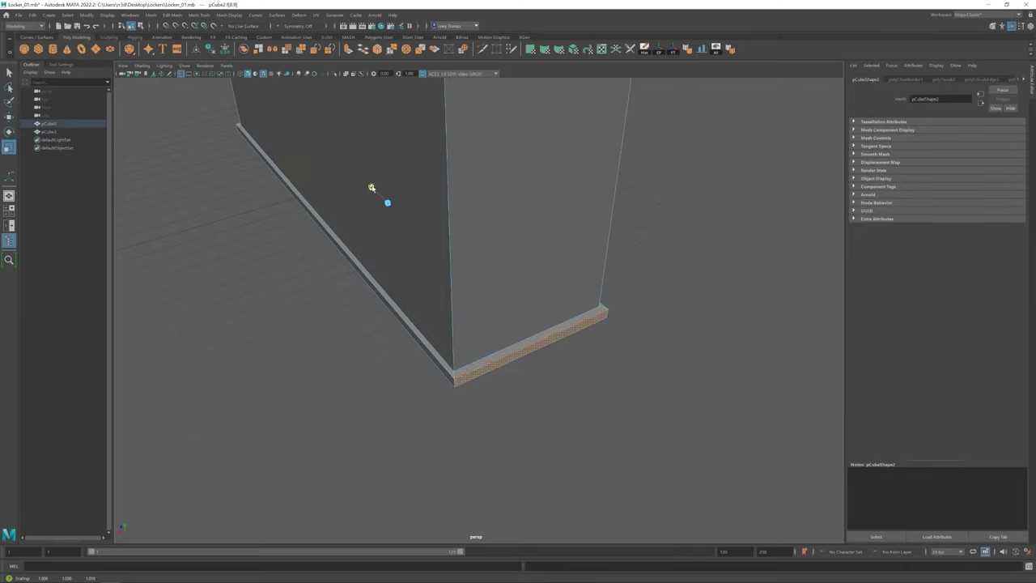
pyautogui.moveTo(650, 217)
pyautogui.keyDown('alt'); pyautogui.mouseDown()
pyautogui.moveTo(492, 284)
pyautogui.moveTo(477, 308)
pyautogui.mouseUp(); pyautogui.keyUp('alt')
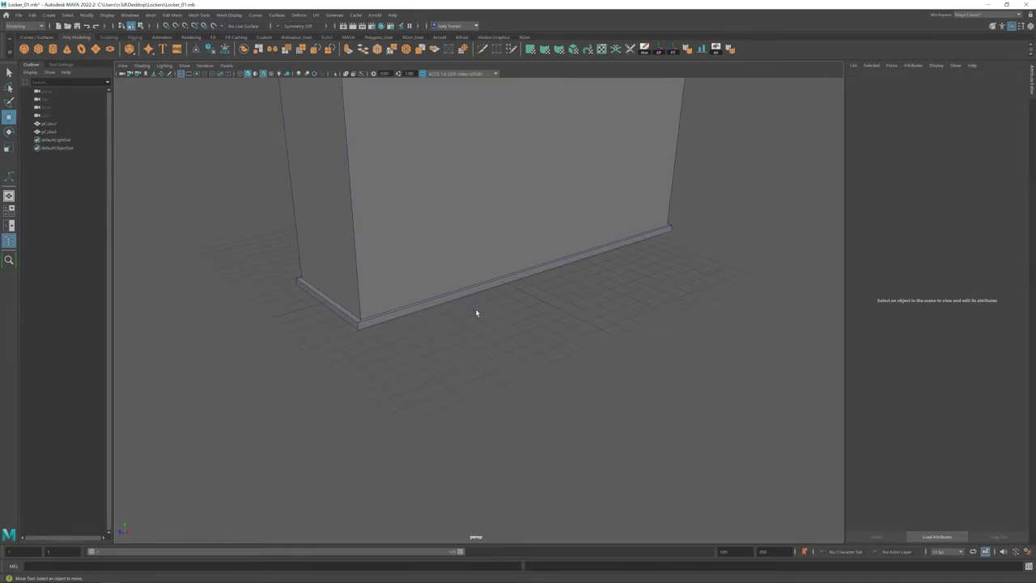
pyautogui.moveTo(704, 380)
pyautogui.keyDown('alt'); pyautogui.mouseDown()
pyautogui.moveTo(657, 384)
pyautogui.moveTo(503, 286)
pyautogui.mouseUp(); pyautogui.keyUp('alt')
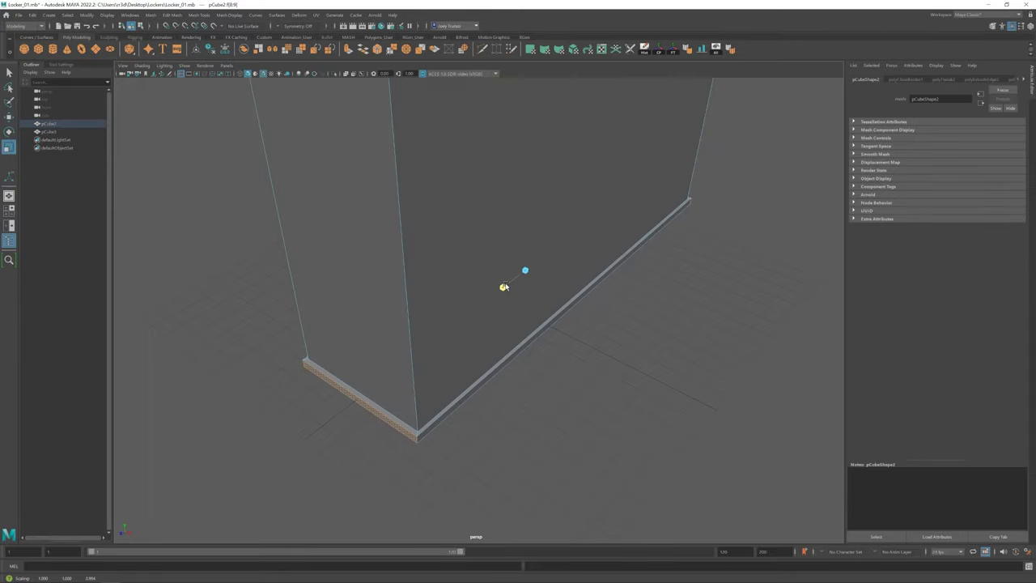
pyautogui.moveTo(692, 416)
pyautogui.keyDown('alt'); pyautogui.mouseDown()
pyautogui.moveTo(428, 262)
pyautogui.moveTo(421, 308)
pyautogui.moveTo(539, 308)
pyautogui.moveTo(579, 410)
pyautogui.moveTo(615, 267)
pyautogui.moveTo(628, 260)
pyautogui.mouseUp(); pyautogui.keyUp('alt')
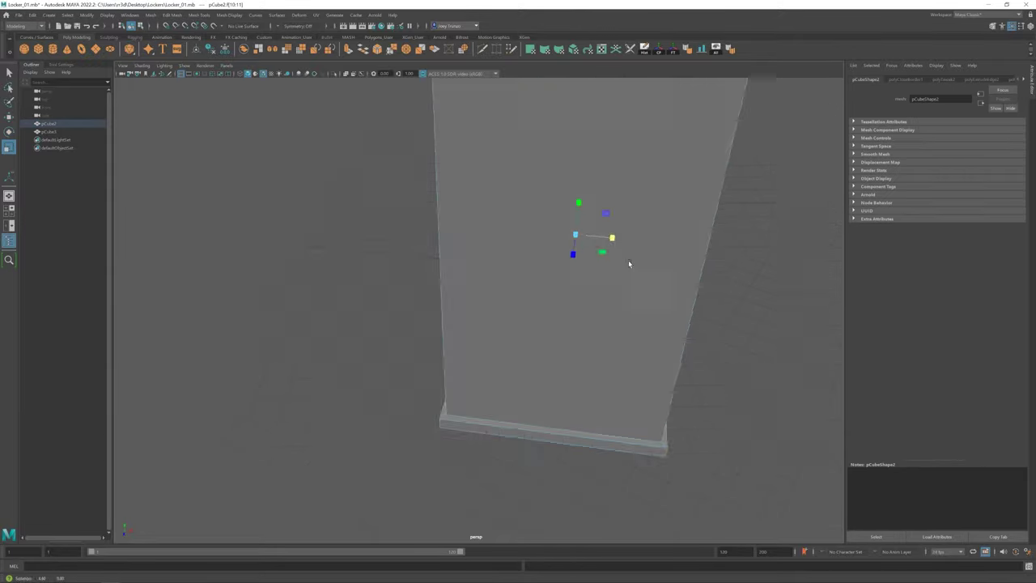
pyautogui.scroll(-3, 444, 282)
# Step: Flip the top panel 180° and select its four bottom vertices
pyautogui.click(458, 171)
pyautogui.press('r')
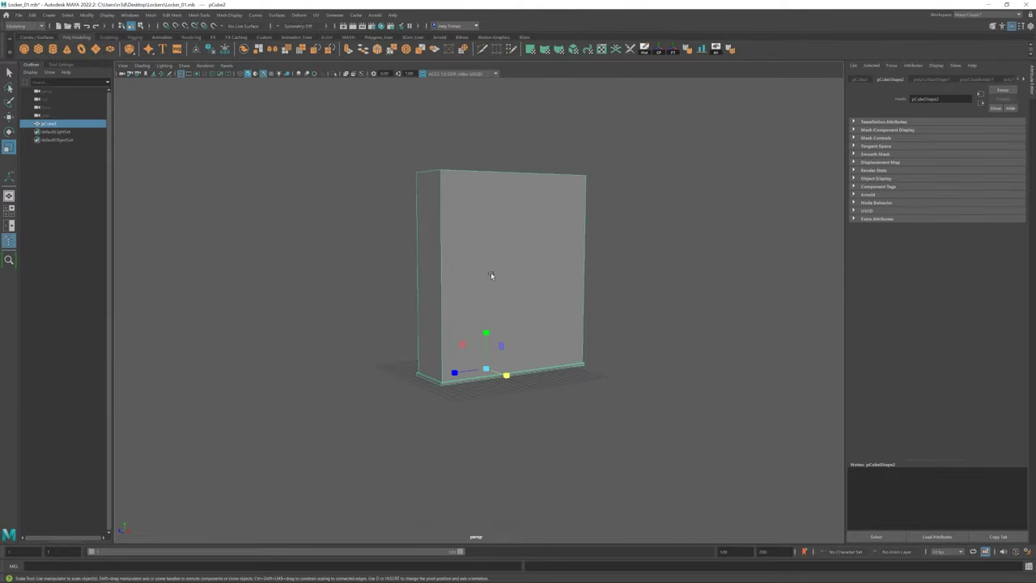
pyautogui.press('e')
pyautogui.moveTo(486, 332); pyautogui.dragTo(481, 247)
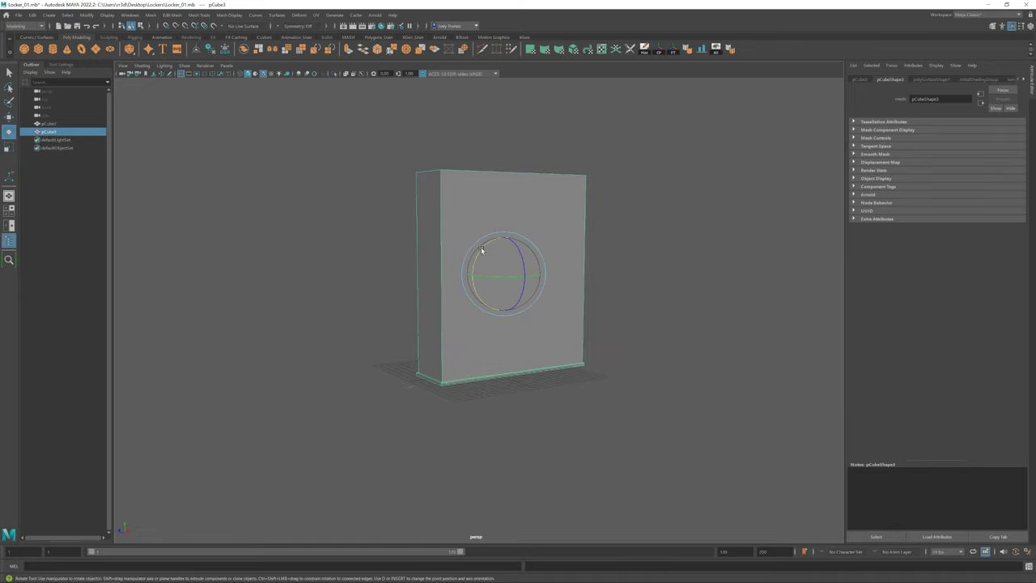
pyautogui.press('F9')
pyautogui.moveTo(381, 405); pyautogui.dragTo(607, 486)
pyautogui.press('w')
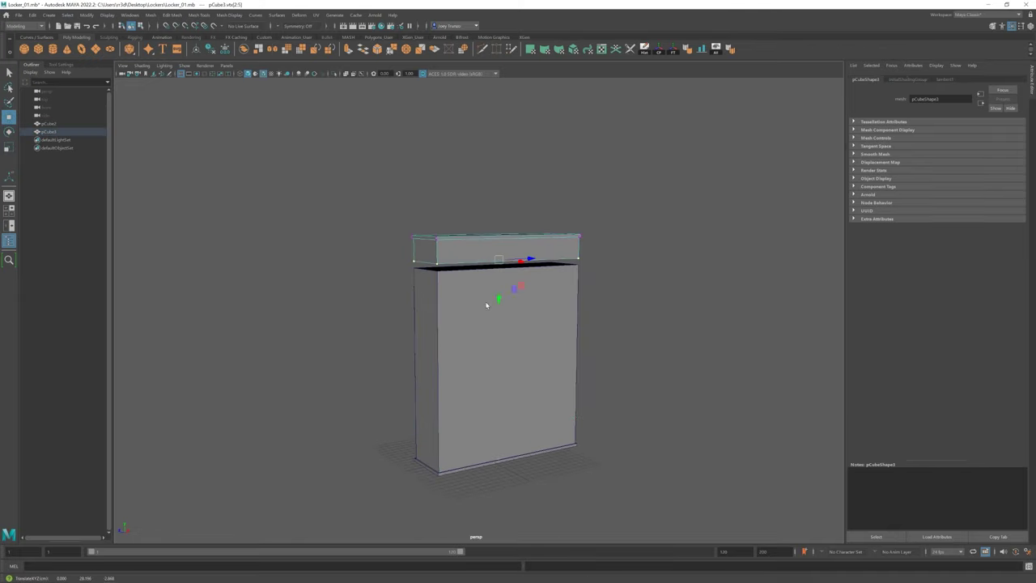
# Step: Combine the top piece with the body and bridge the gap between them
pyautogui.click(150, 15)
pyautogui.click(166, 47)
pyautogui.click(173, 15)
pyautogui.click(183, 53)
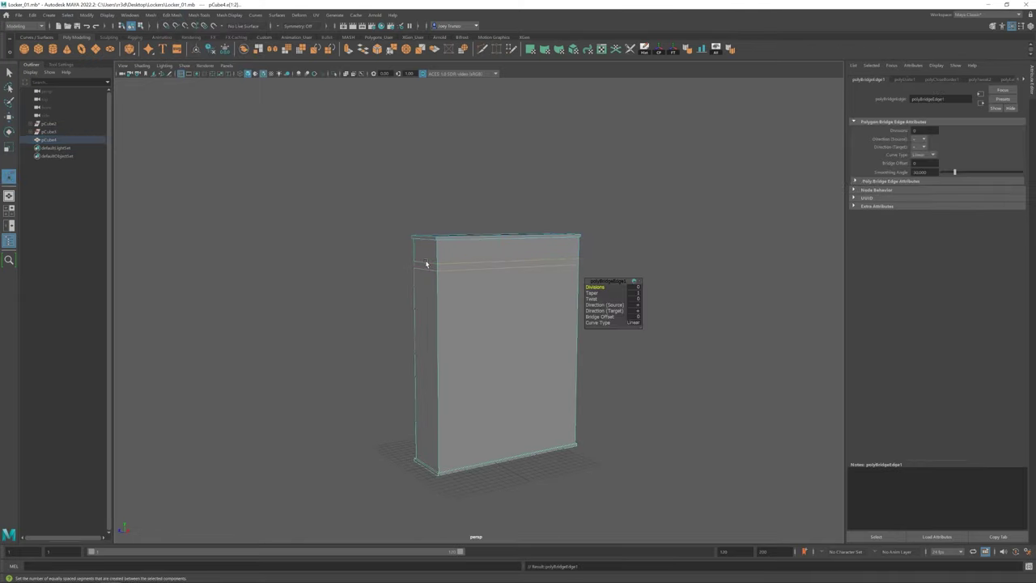
pyautogui.moveTo(475, 243); pyautogui.dragTo(475, 211, button='right')
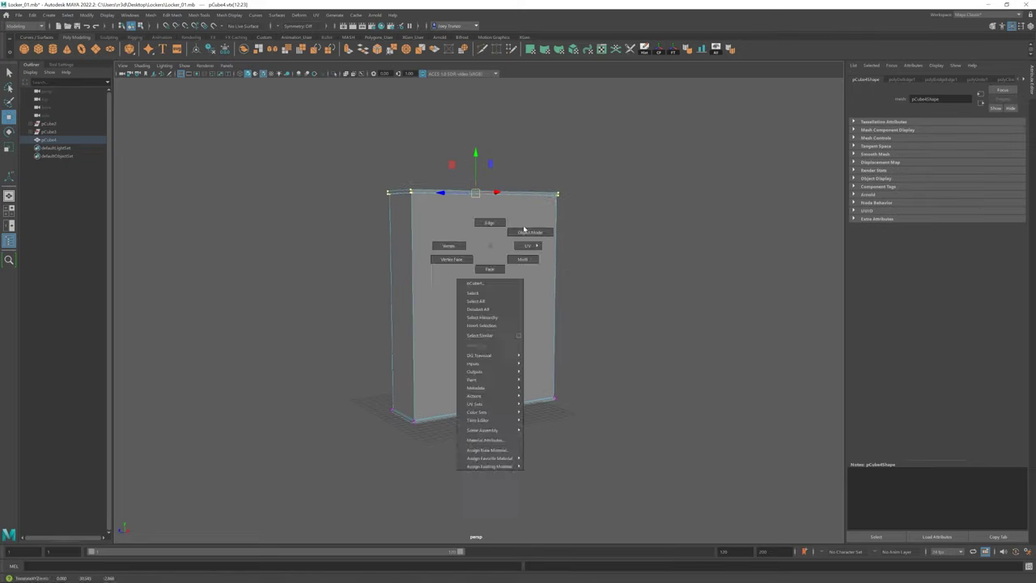
pyautogui.scroll(3, 621, 400)
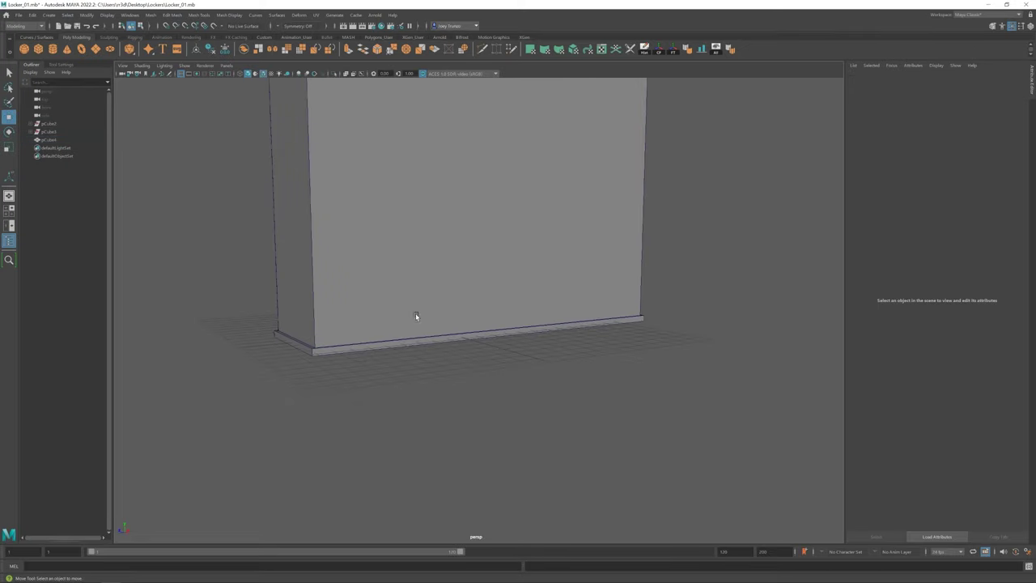
pyautogui.moveTo(350, 262)
pyautogui.keyDown('alt'); pyautogui.mouseDown()
pyautogui.moveTo(411, 337)
pyautogui.moveTo(394, 340)
pyautogui.moveTo(428, 350)
pyautogui.mouseUp(); pyautogui.keyUp('alt')
# Step: Place the small cube below the cabinet base and frame it
pyautogui.click(393, 341)
pyautogui.keyDown('alt'); pyautogui.moveTo(305, 397); pyautogui.dragTo(416, 398); pyautogui.keyUp('alt')
pyautogui.moveTo(419, 356)
pyautogui.mouseDown()
pyautogui.moveTo(417, 300)
pyautogui.moveTo(430, 300)
pyautogui.moveTo(405, 297)
pyautogui.moveTo(464, 308)
pyautogui.moveTo(613, 304)
pyautogui.mouseUp()
pyautogui.press('r')
pyautogui.moveTo(613, 304); pyautogui.dragTo(502, 280, button='right')
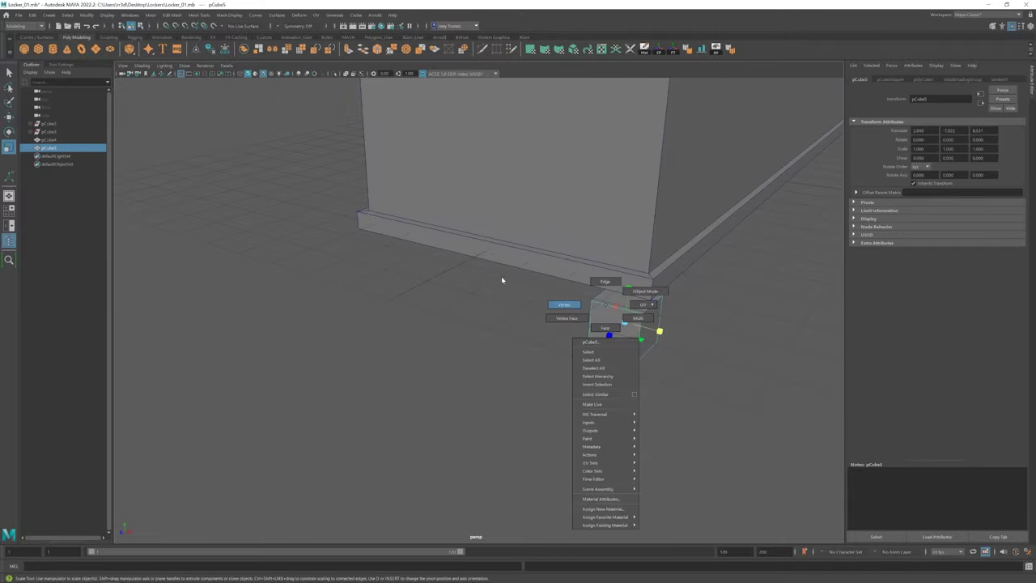
pyautogui.press('f')
# Step: Stretch the cube into a thin, tall leg and taper its bottom inward
pyautogui.moveTo(412, 344)
pyautogui.keyDown('alt'); pyautogui.mouseDown()
pyautogui.moveTo(510, 308)
pyautogui.moveTo(559, 311)
pyautogui.moveTo(509, 317)
pyautogui.moveTo(488, 410)
pyautogui.mouseUp(); pyautogui.keyUp('alt')
pyautogui.moveTo(537, 372); pyautogui.dragTo(423, 373)
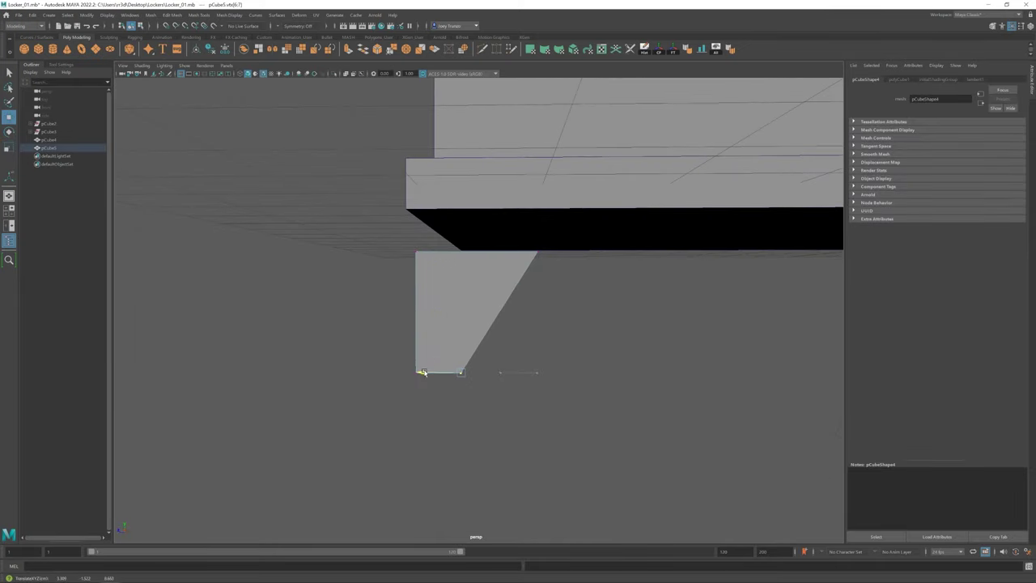
pyautogui.moveTo(497, 253); pyautogui.dragTo(438, 251, button='middle')
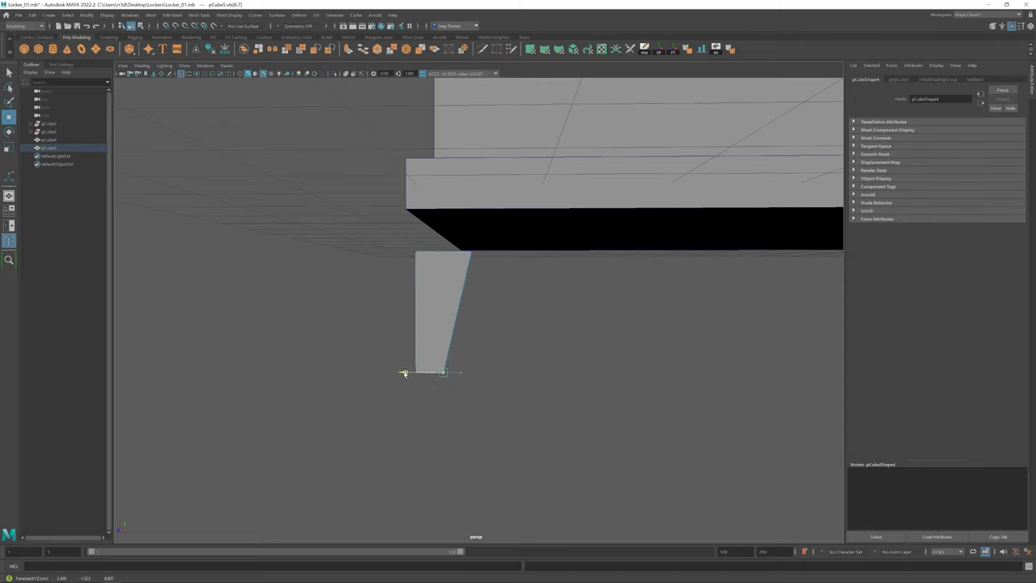
pyautogui.press('F8')
pyautogui.moveTo(403, 373)
pyautogui.keyDown('alt'); pyautogui.mouseDown()
pyautogui.moveTo(398, 345)
pyautogui.moveTo(531, 337)
pyautogui.mouseUp(); pyautogui.keyUp('alt')
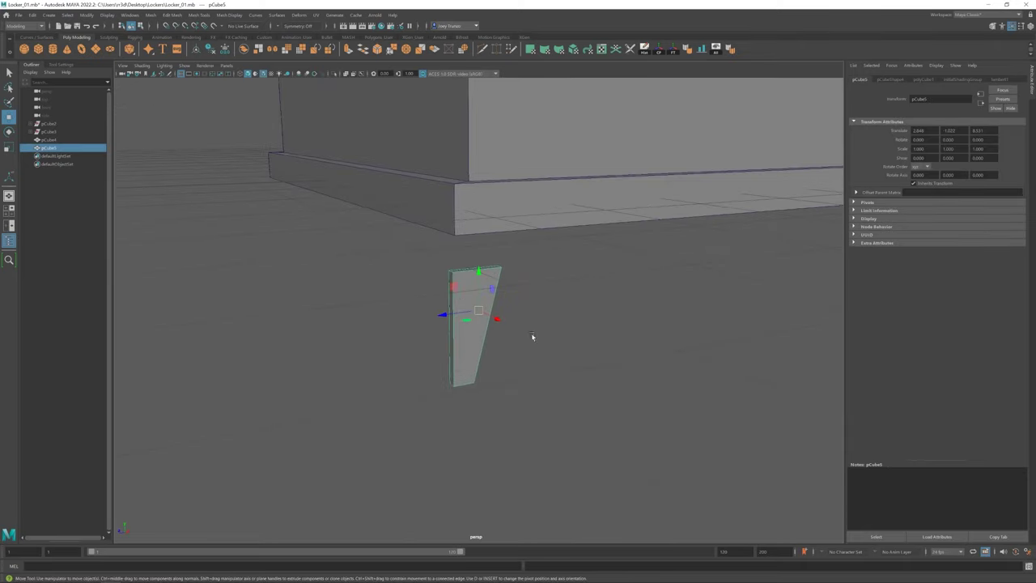
# Step: Insert an edge loop on the leg and extrude one vertical edge
pyautogui.click(176, 15)
pyautogui.click(212, 138)
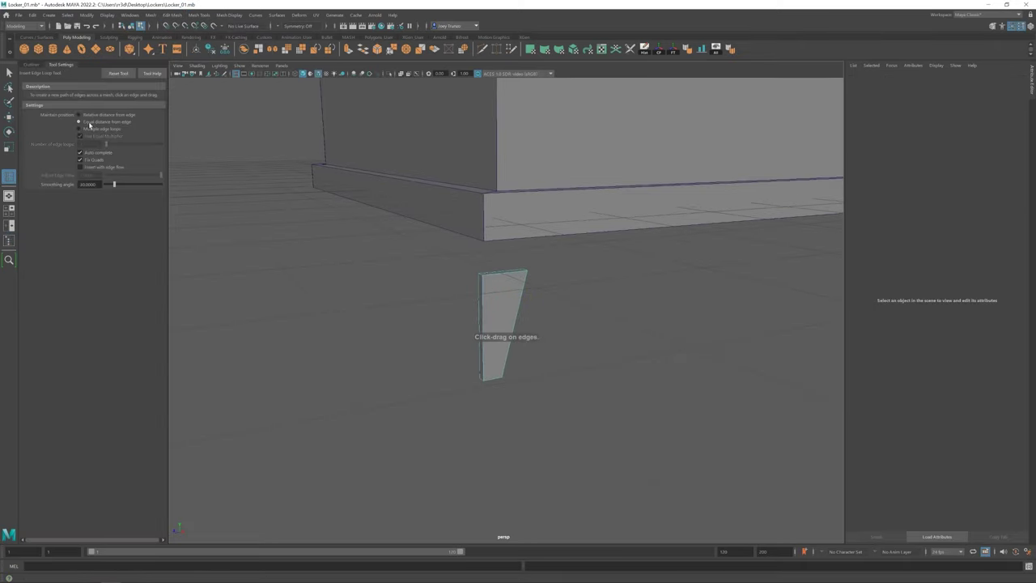
pyautogui.scroll(3, 441, 262)
pyautogui.click(443, 253)
pyautogui.keyDown('alt'); pyautogui.moveTo(453, 301); pyautogui.dragTo(632, 243); pyautogui.keyUp('alt')
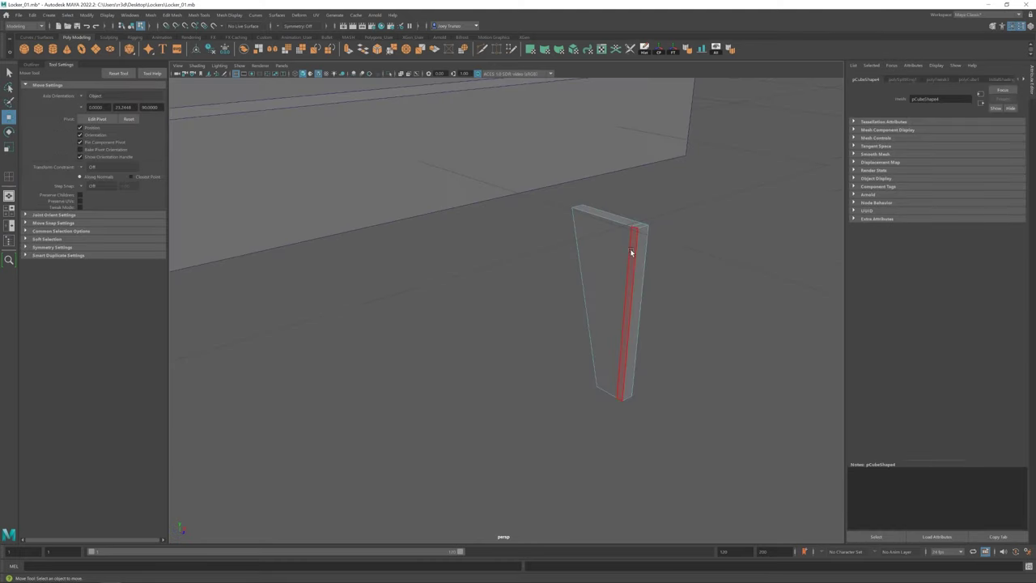
pyautogui.moveTo(632, 243); pyautogui.dragTo(625, 231, button='right')
pyautogui.click(630, 248)
pyautogui.hotkey('ctrl', 'e')
pyautogui.keyDown('alt'); pyautogui.moveTo(631, 248); pyautogui.dragTo(586, 301); pyautogui.keyUp('alt')
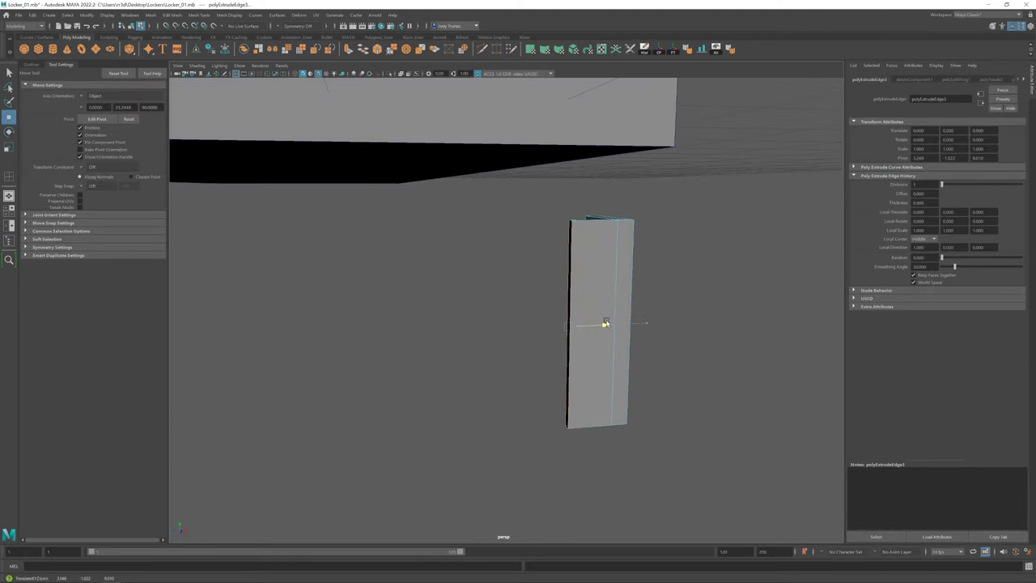
# Step: Taper the top of the leg using a Mesh command
pyautogui.click(151, 15)
pyautogui.click(182, 78)
pyautogui.moveTo(584, 219)
pyautogui.mouseDown()
pyautogui.moveTo(556, 220)
pyautogui.moveTo(478, 267)
pyautogui.moveTo(444, 216)
pyautogui.mouseUp()
pyautogui.moveTo(533, 316)
pyautogui.keyDown('alt'); pyautogui.mouseDown()
pyautogui.moveTo(519, 247)
pyautogui.moveTo(518, 365)
pyautogui.moveTo(464, 361)
pyautogui.moveTo(437, 340)
pyautogui.moveTo(582, 316)
pyautogui.moveTo(467, 294)
pyautogui.moveTo(491, 301)
pyautogui.moveTo(506, 270)
pyautogui.moveTo(526, 271)
pyautogui.moveTo(547, 293)
pyautogui.moveTo(539, 276)
pyautogui.mouseUp(); pyautogui.keyUp('alt')
pyautogui.click(484, 267)
pyautogui.click(491, 300)
# Step: Scale the leg up to about 2.5 times its size
pyautogui.moveTo(539, 275)
pyautogui.keyDown('alt'); pyautogui.mouseDown()
pyautogui.moveTo(580, 291)
pyautogui.moveTo(509, 253)
pyautogui.moveTo(282, 282)
pyautogui.mouseUp(); pyautogui.keyUp('alt')
pyautogui.scroll(-5, 283, 283)
pyautogui.scroll(5, 576, 343)
pyautogui.press('r')
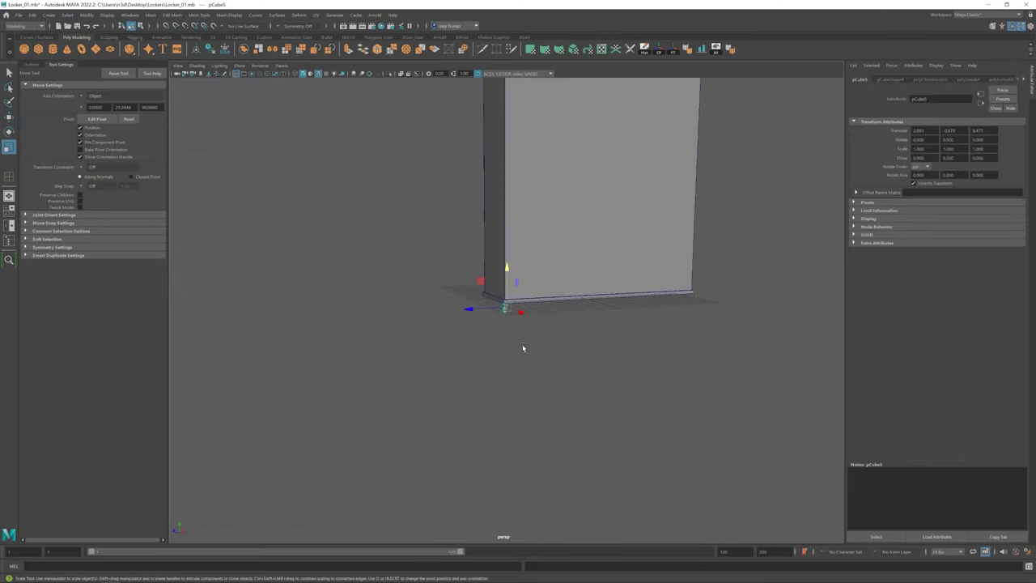
pyautogui.press('r')
pyautogui.moveTo(507, 308); pyautogui.dragTo(522, 308)
pyautogui.press('w')
# Step: Slide the leg under the cabinet's front-left corner
pyautogui.keyDown('alt'); pyautogui.moveTo(506, 261); pyautogui.dragTo(547, 357); pyautogui.keyUp('alt')
pyautogui.moveTo(497, 300)
pyautogui.keyDown('alt'); pyautogui.mouseDown()
pyautogui.moveTo(544, 319)
pyautogui.moveTo(530, 316)
pyautogui.mouseUp(); pyautogui.keyUp('alt')
pyautogui.moveTo(530, 316)
pyautogui.keyDown('alt'); pyautogui.mouseDown()
pyautogui.moveTo(509, 304)
pyautogui.moveTo(481, 342)
pyautogui.moveTo(600, 345)
pyautogui.moveTo(495, 416)
pyautogui.mouseUp(); pyautogui.keyUp('alt')
pyautogui.click(483, 342)
pyautogui.click(458, 381)
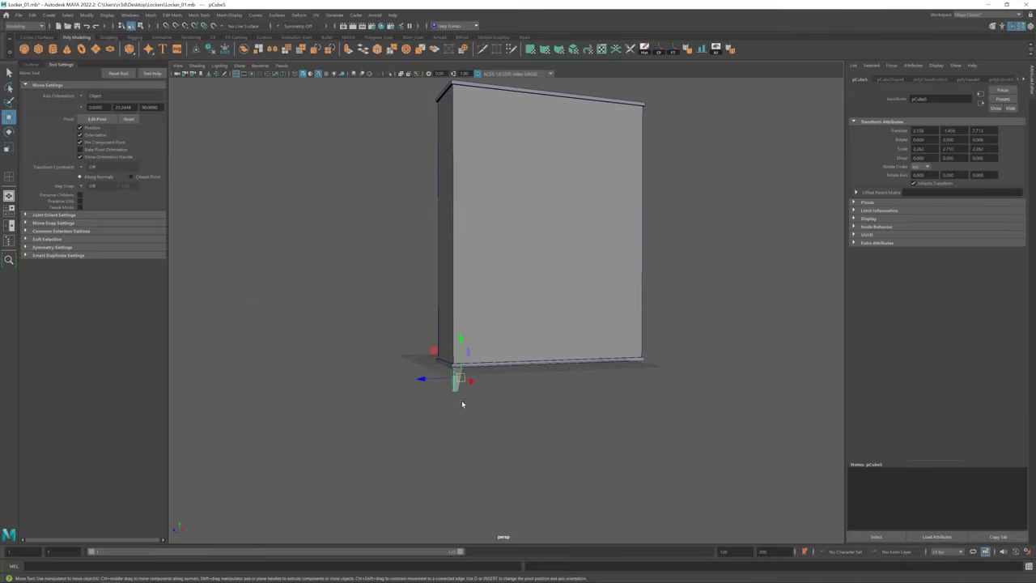
pyautogui.keyDown('alt'); pyautogui.moveTo(549, 388); pyautogui.dragTo(474, 391); pyautogui.keyUp('alt')
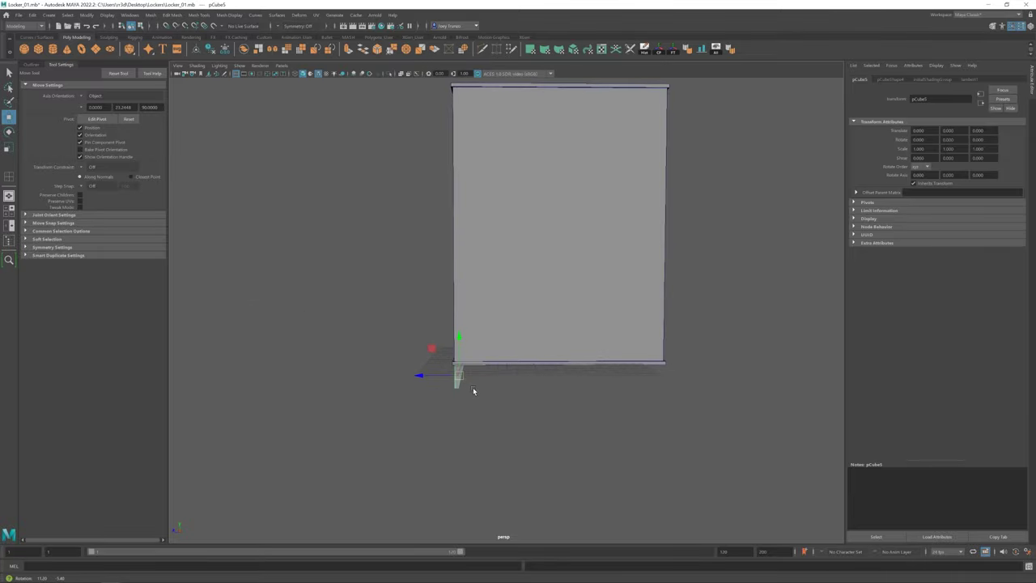
# Step: Insert multiple vertical edge loops splitting the cabinet front into strips
pyautogui.click(570, 218)
pyautogui.press('f')
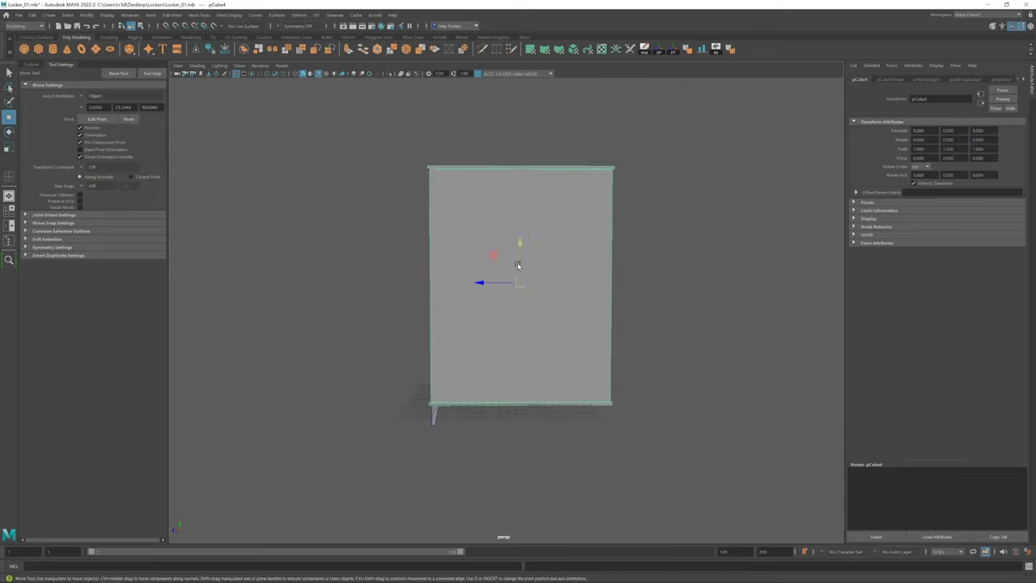
pyautogui.click(198, 16)
pyautogui.click(232, 86)
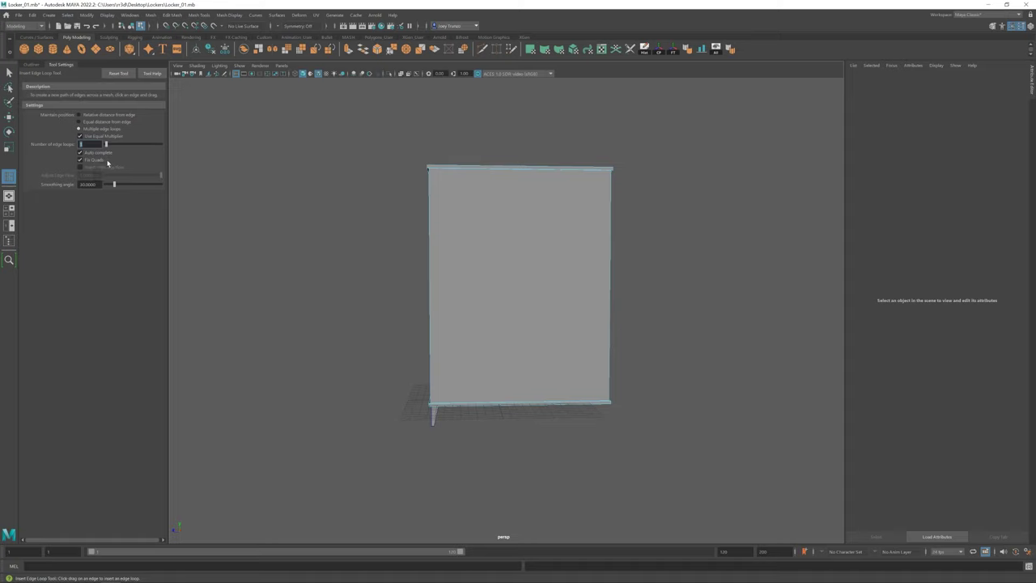
pyautogui.click(486, 400)
pyautogui.moveTo(486, 400)
pyautogui.keyDown('alt'); pyautogui.mouseDown()
pyautogui.moveTo(551, 380)
pyautogui.moveTo(650, 219)
pyautogui.mouseUp(); pyautogui.keyUp('alt')
# Step: Reselect the cabinet body and pick its leftmost front face
pyautogui.press('r')
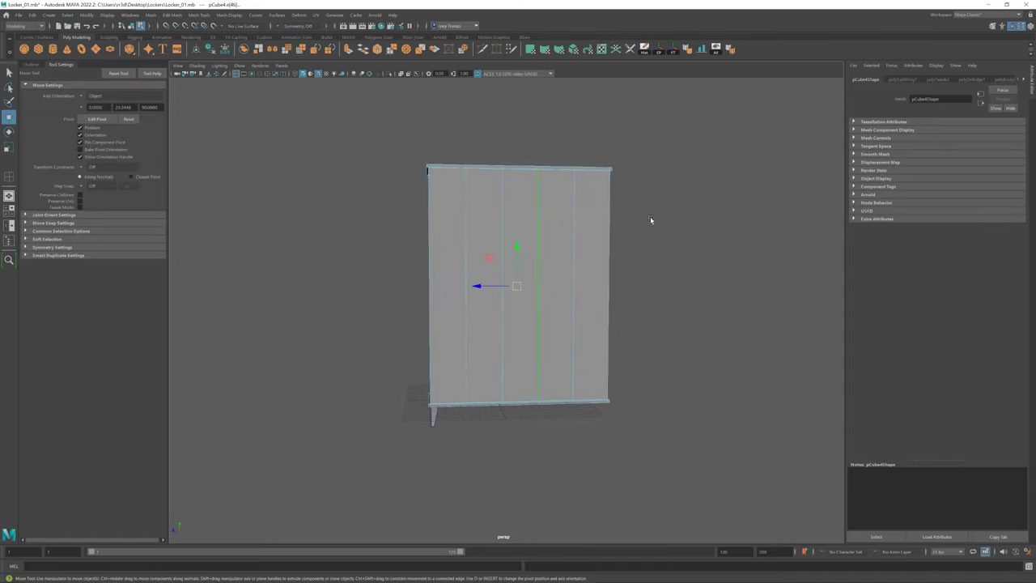
pyautogui.press('w')
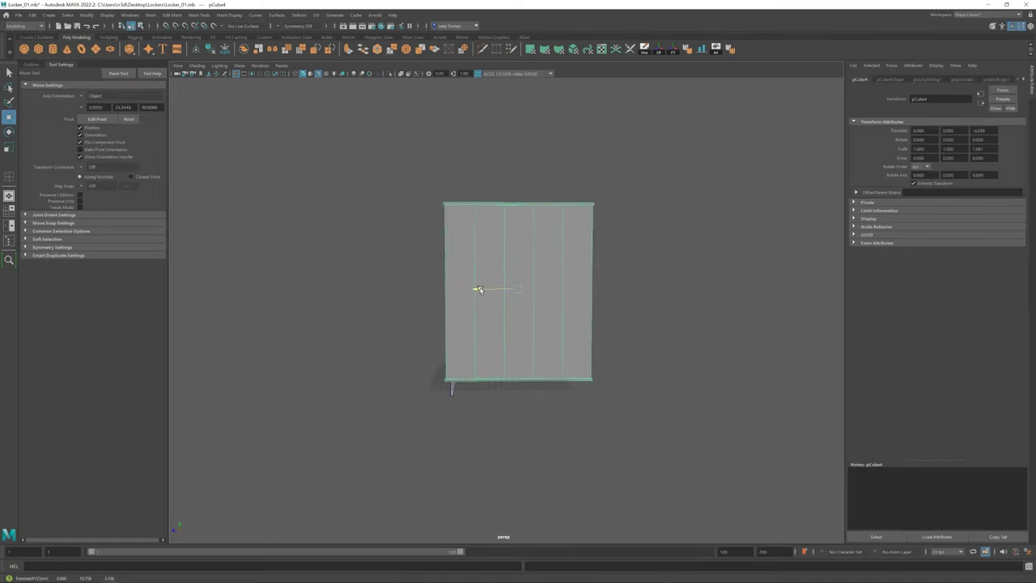
pyautogui.click(640, 272)
pyautogui.keyDown('alt'); pyautogui.moveTo(640, 273); pyautogui.dragTo(608, 294); pyautogui.keyUp('alt')
pyautogui.scroll(3, 606, 340)
pyautogui.moveTo(606, 341)
pyautogui.keyDown('alt'); pyautogui.mouseDown()
pyautogui.moveTo(520, 286)
pyautogui.moveTo(484, 280)
pyautogui.moveTo(543, 282)
pyautogui.mouseUp(); pyautogui.keyUp('alt')
pyautogui.click(474, 286)
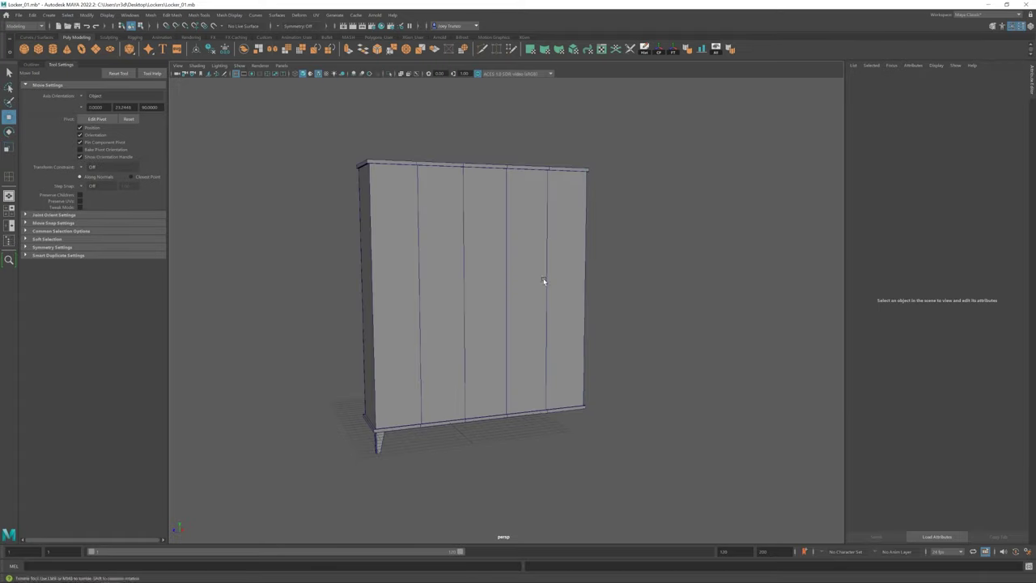
pyautogui.press('F9')
pyautogui.moveTo(340, 146); pyautogui.dragTo(603, 191)
pyautogui.keyDown('alt'); pyautogui.moveTo(509, 194); pyautogui.dragTo(432, 300); pyautogui.keyUp('alt')
pyautogui.press('F11')
pyautogui.click(432, 301)
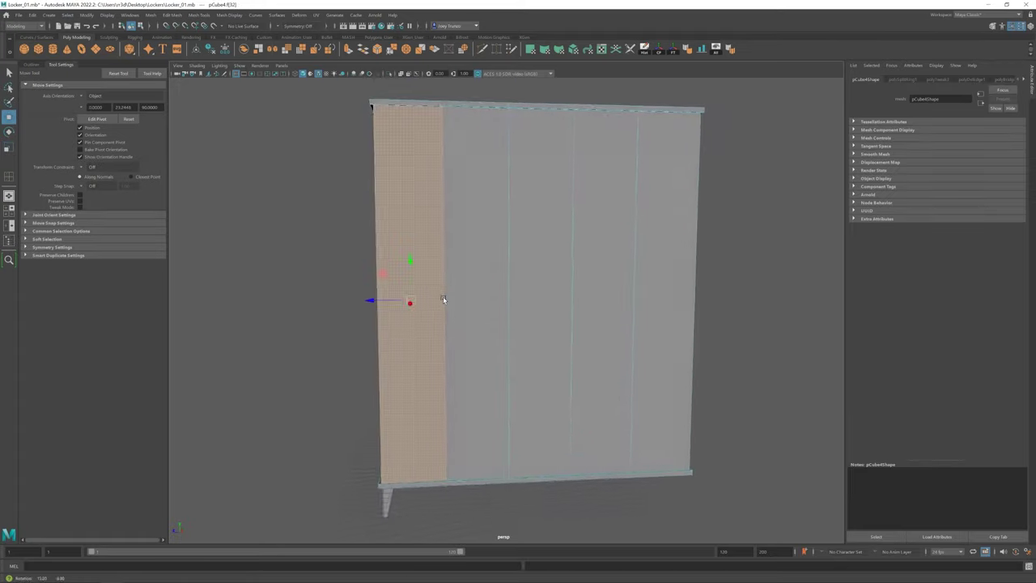
# Step: Bevel the vertical dividing edges into grooves between the five doors
pyautogui.press('F10')
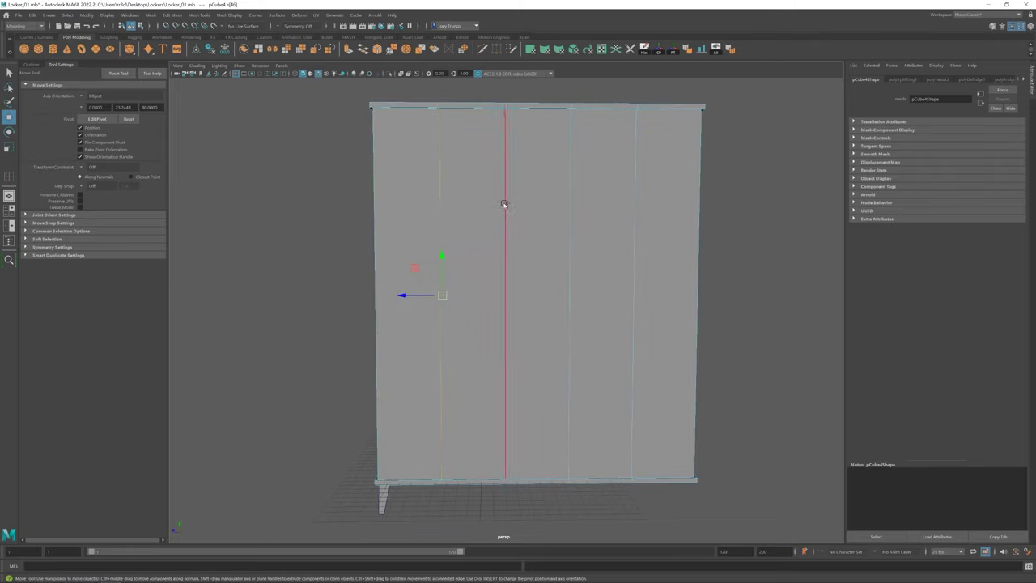
pyautogui.click(171, 14)
pyautogui.click(188, 42)
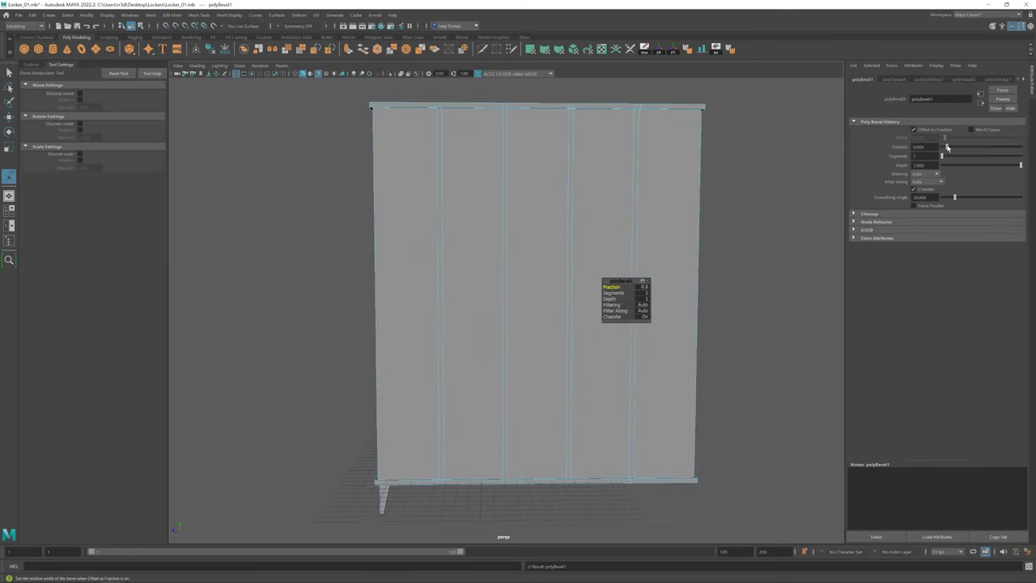
pyautogui.keyDown('alt'); pyautogui.moveTo(635, 164); pyautogui.dragTo(557, 314); pyautogui.keyUp('alt')
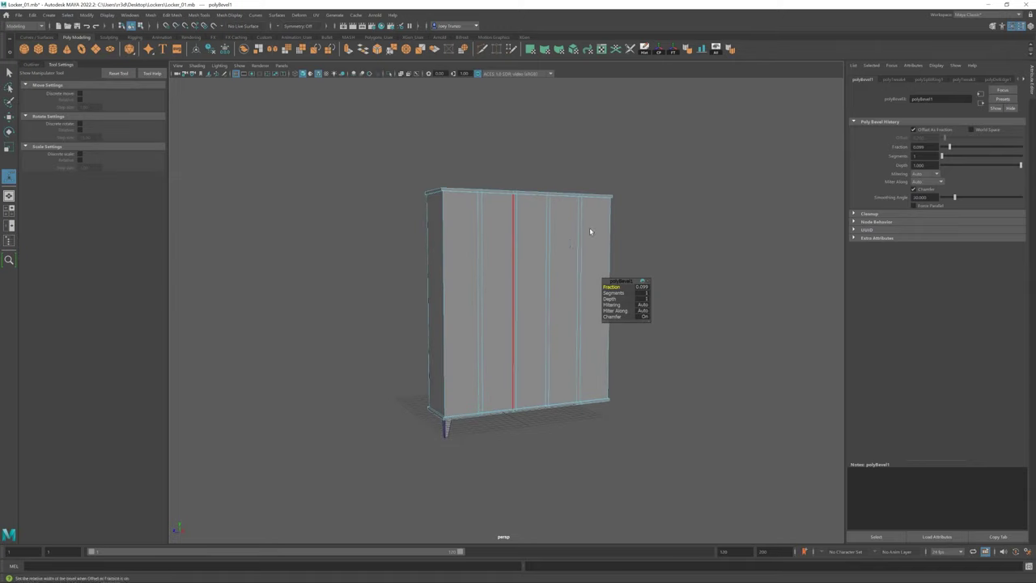
pyautogui.press('F8')
pyautogui.press('w')
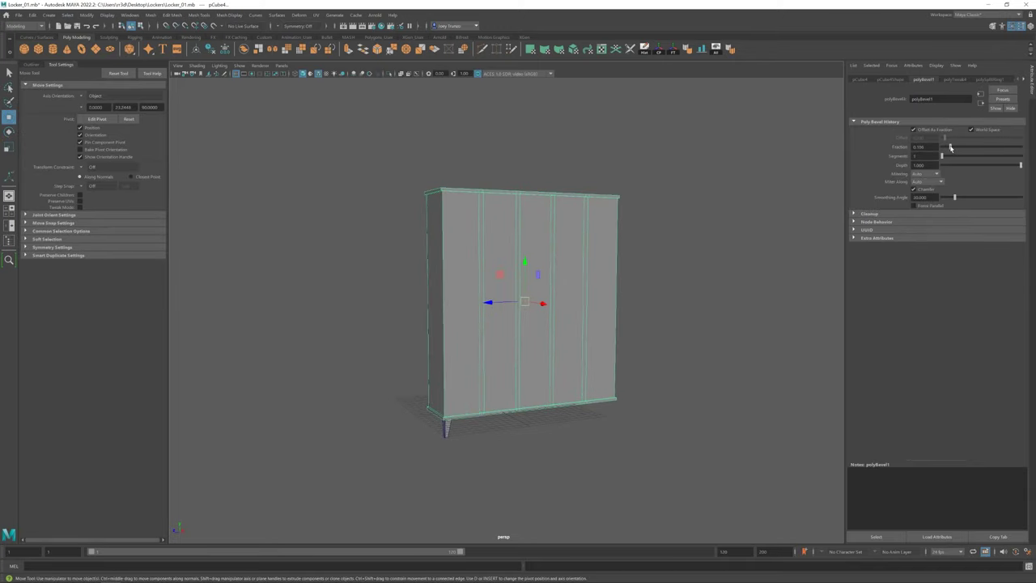
# Step: Insert another edge loop on the cabinet body
pyautogui.click(729, 222)
pyautogui.scroll(3, 545, 284)
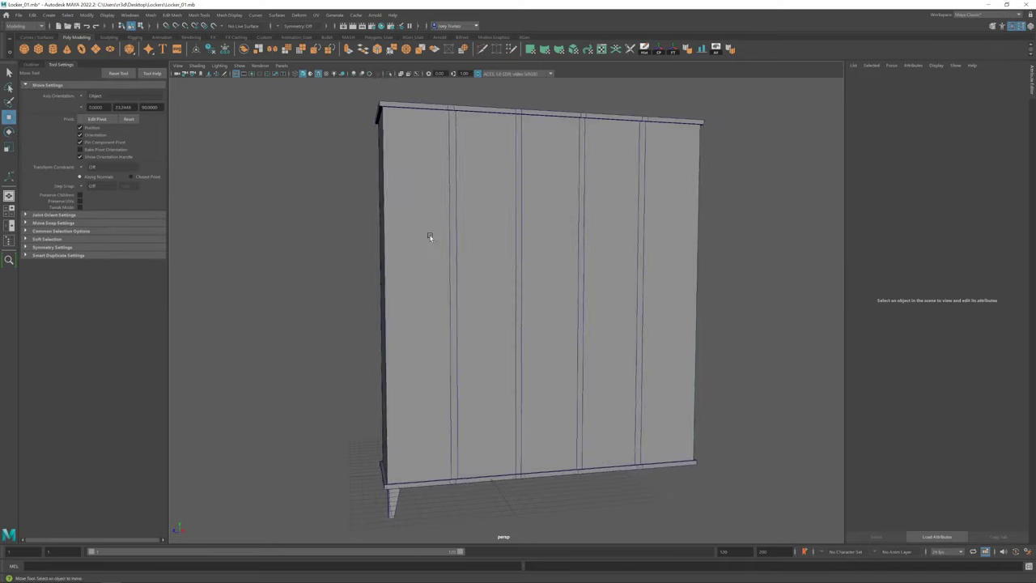
pyautogui.click(427, 234)
pyautogui.click(229, 15)
pyautogui.click(219, 66)
pyautogui.click(413, 112)
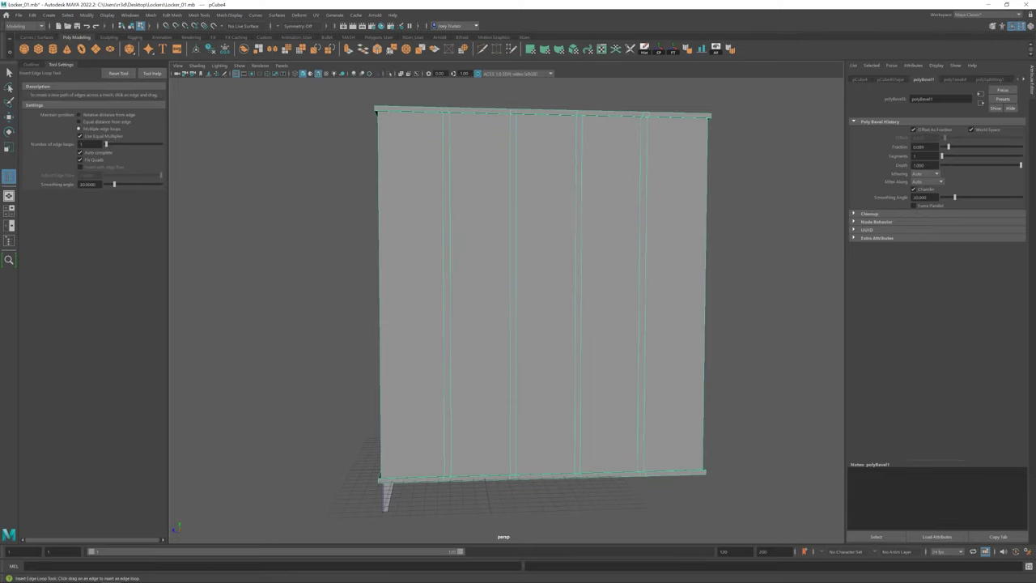
# Step: Select a group of cabinet vertices around the new loop
pyautogui.press('r')
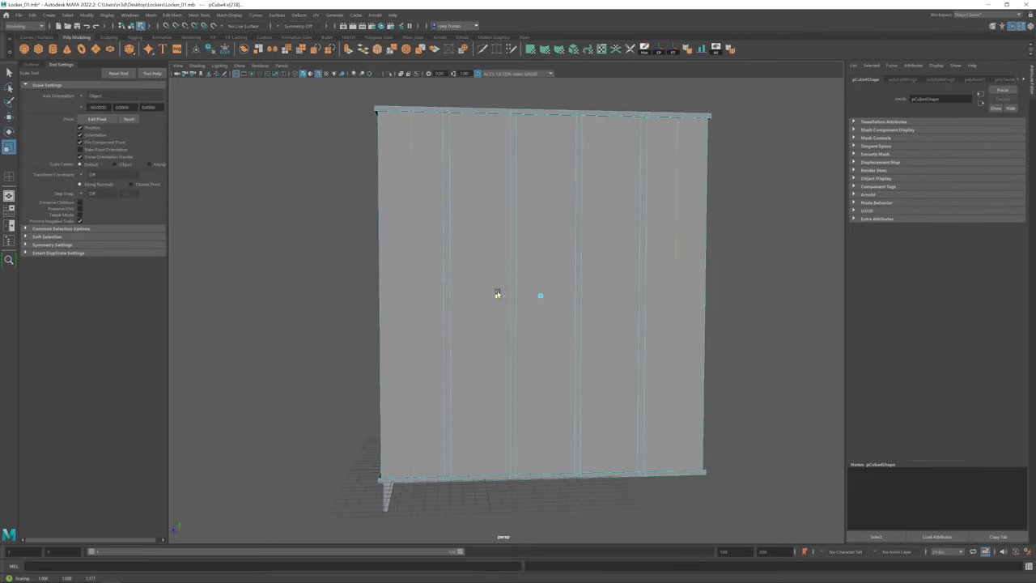
pyautogui.scroll(-3, 497, 293)
pyautogui.press('w')
pyautogui.press('F9')
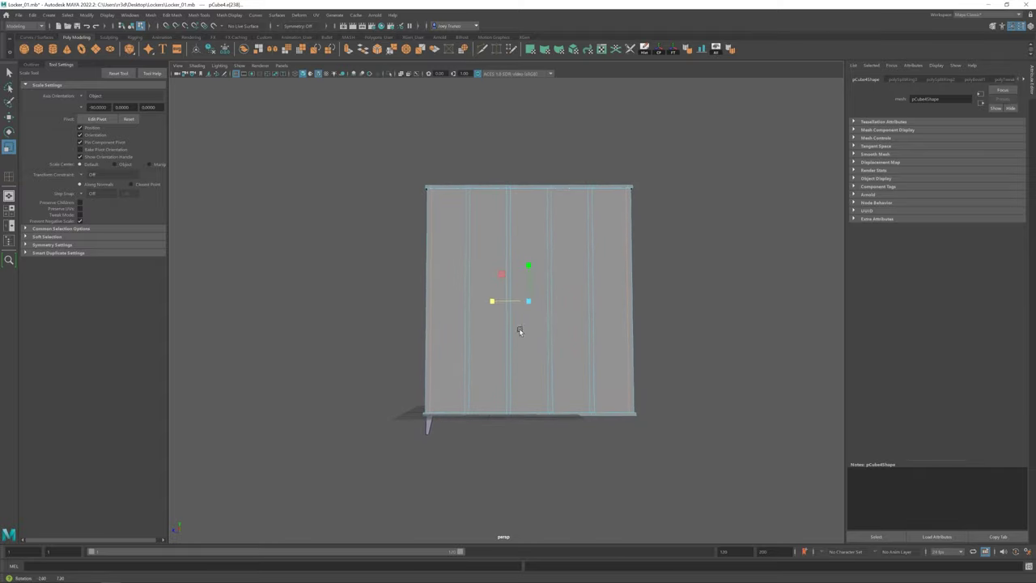
pyautogui.moveTo(383, 152); pyautogui.dragTo(461, 443)
# Step: Select the new small block at the cabinet base
pyautogui.moveTo(491, 301)
pyautogui.keyDown('alt'); pyautogui.mouseDown()
pyautogui.moveTo(659, 342)
pyautogui.moveTo(446, 445)
pyautogui.mouseUp(); pyautogui.keyUp('alt')
pyautogui.click(446, 445)
pyautogui.click(354, 286)
pyautogui.keyDown('alt'); pyautogui.moveTo(354, 285); pyautogui.dragTo(612, 304); pyautogui.keyUp('alt')
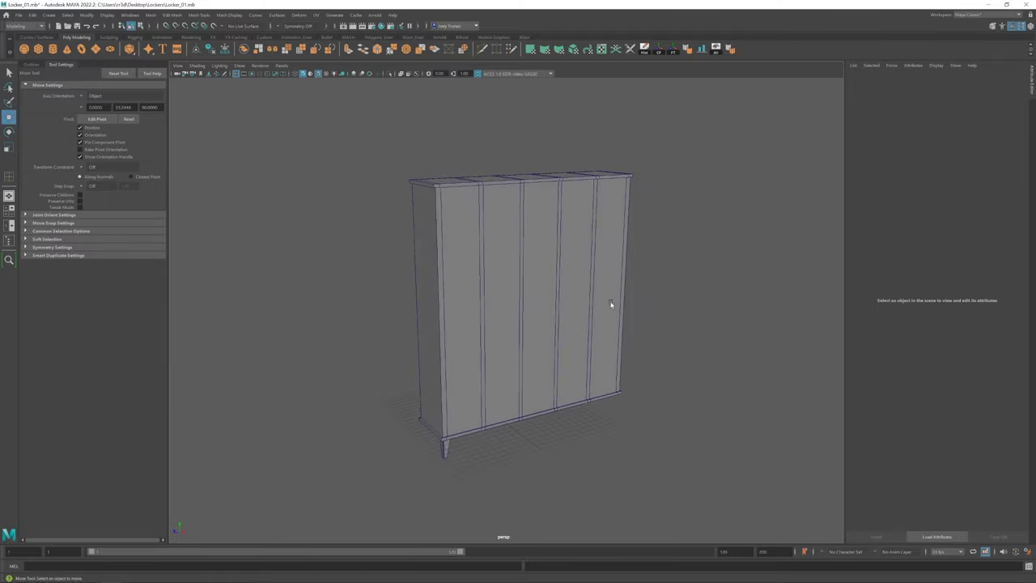
pyautogui.keyDown('alt'); pyautogui.moveTo(432, 255); pyautogui.dragTo(526, 267); pyautogui.keyUp('alt')
pyautogui.click(599, 428)
pyautogui.scroll(5, 600, 418)
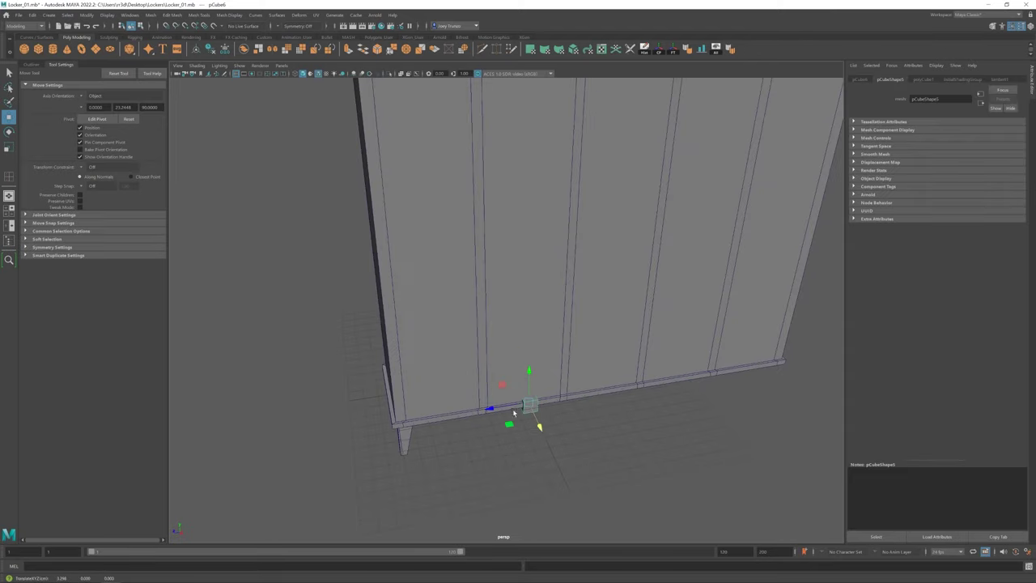
# Step: Stretch the block into a long horizontal bar across the leftmost door
pyautogui.moveTo(394, 423)
pyautogui.keyDown('alt'); pyautogui.mouseDown()
pyautogui.moveTo(413, 449)
pyautogui.moveTo(439, 411)
pyautogui.mouseUp(); pyautogui.keyUp('alt')
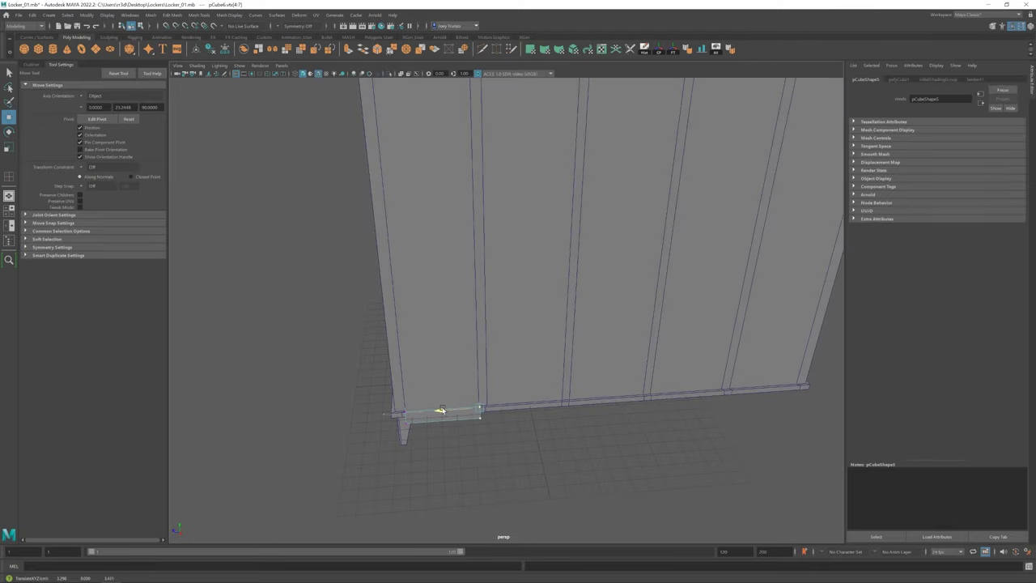
pyautogui.moveTo(438, 415); pyautogui.dragTo(469, 337, button='right')
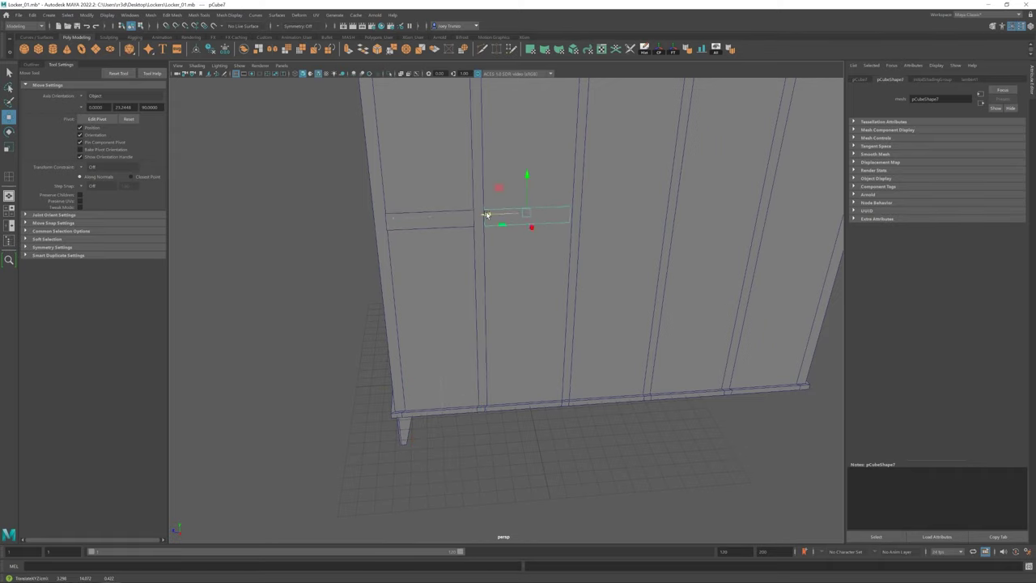
pyautogui.keyDown('alt'); pyautogui.moveTo(487, 214); pyautogui.dragTo(438, 272); pyautogui.keyUp('alt')
pyautogui.keyDown('alt'); pyautogui.moveTo(502, 267); pyautogui.dragTo(505, 269); pyautogui.keyUp('alt')
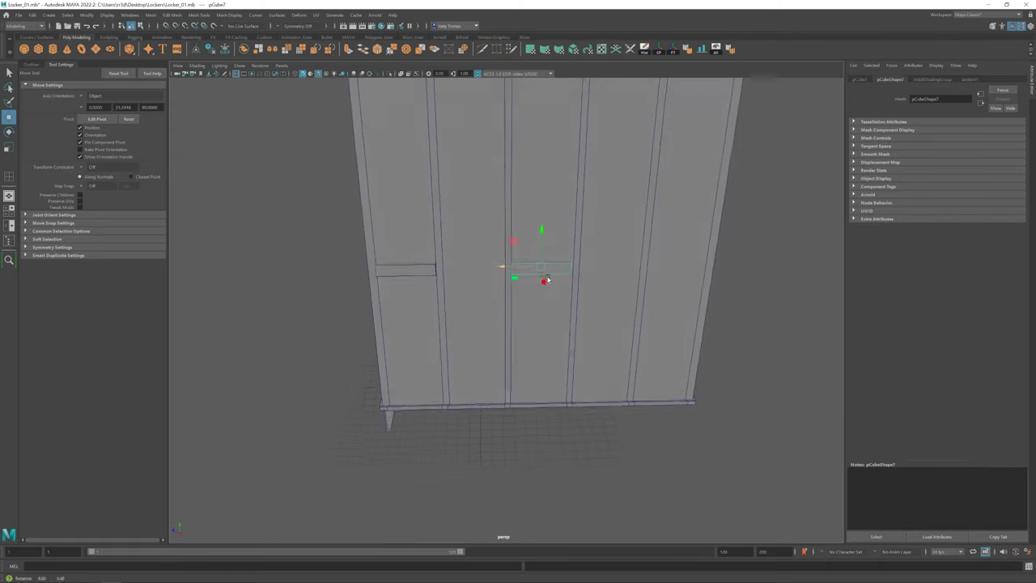
pyautogui.moveTo(518, 268); pyautogui.dragTo(478, 260, button='right')
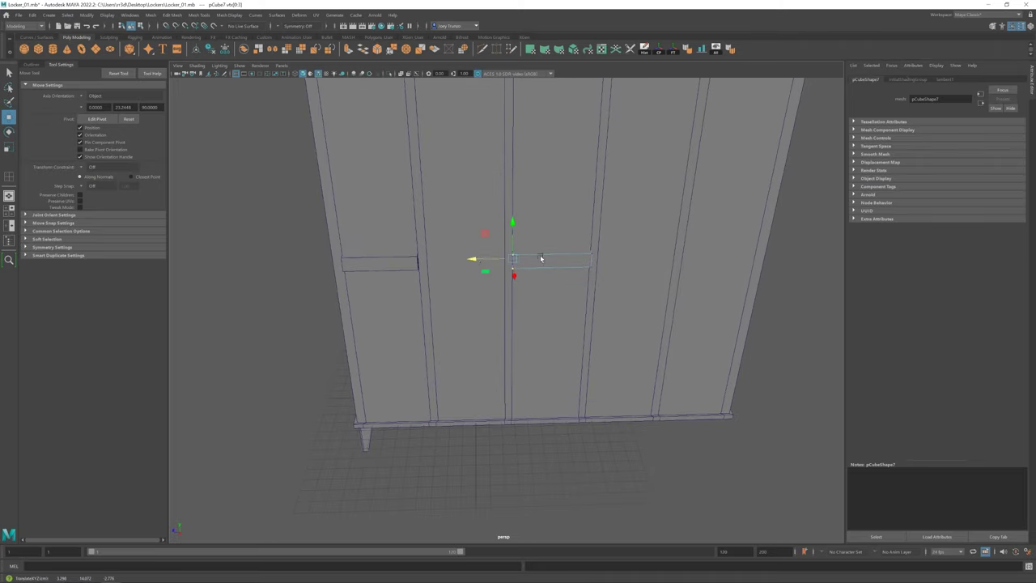
pyautogui.keyDown('alt'); pyautogui.moveTo(542, 258); pyautogui.dragTo(473, 263); pyautogui.keyUp('alt')
pyautogui.press('F8')
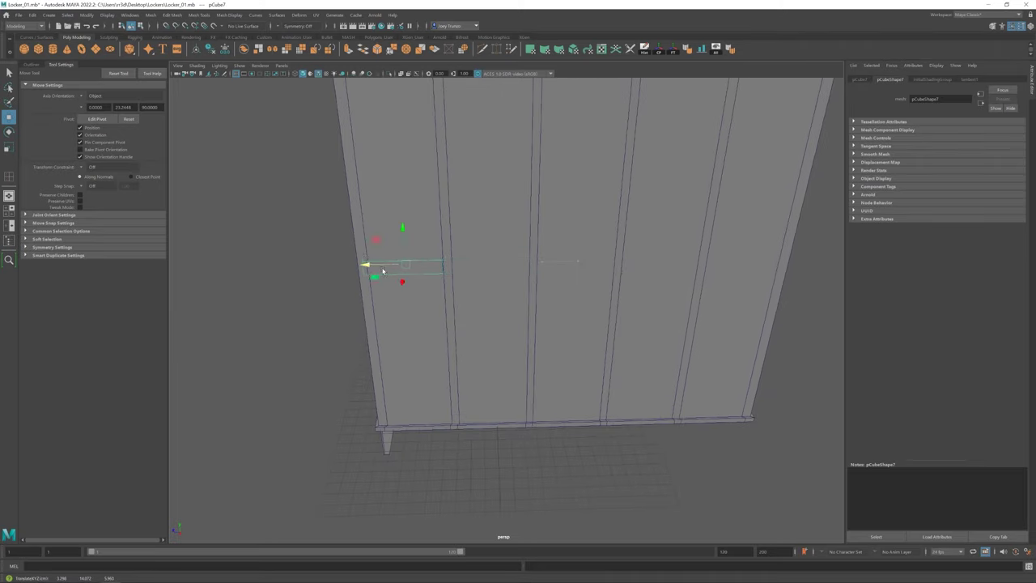
pyautogui.scroll(-3, 383, 271)
# Step: Duplicate the bar with Ctrl+D and stretch the copy into a tall door panel
pyautogui.press('r')
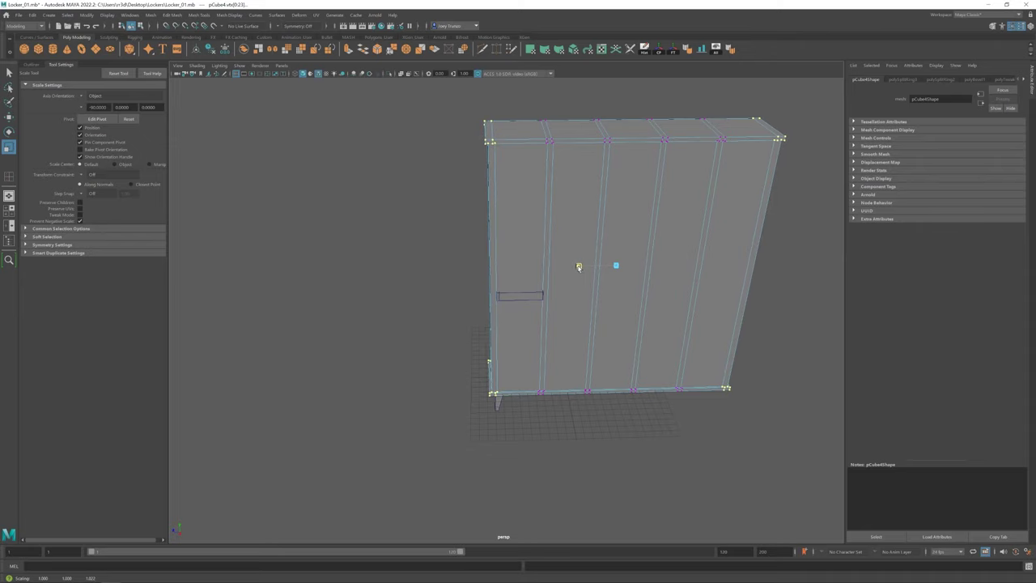
pyautogui.scroll(5, 578, 268)
pyautogui.press('F8')
pyautogui.press('w')
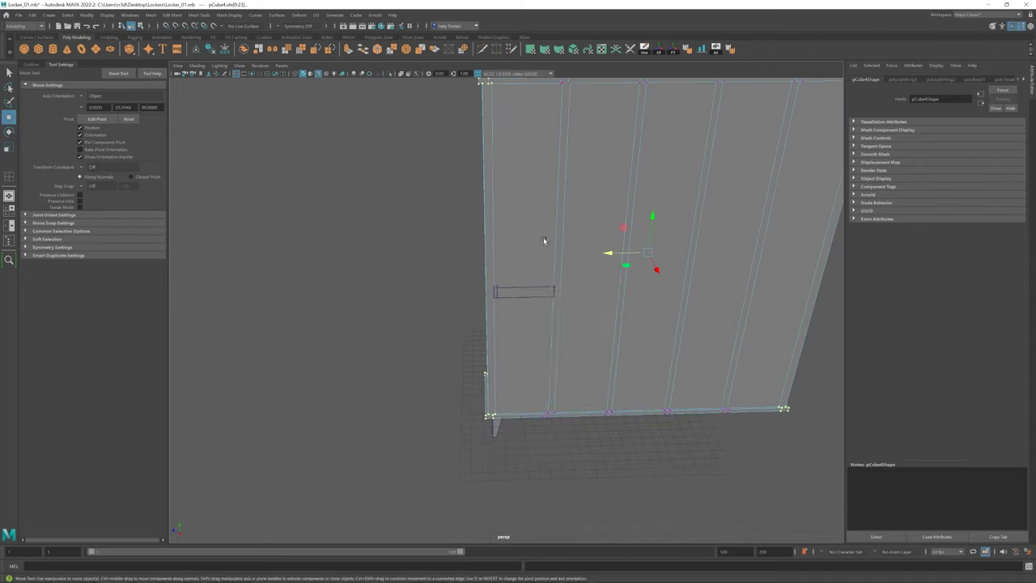
pyautogui.scroll(-5, 544, 237)
pyautogui.click(475, 254)
pyautogui.click(526, 316)
pyautogui.hotkey('ctrl', 'd')
pyautogui.press('e')
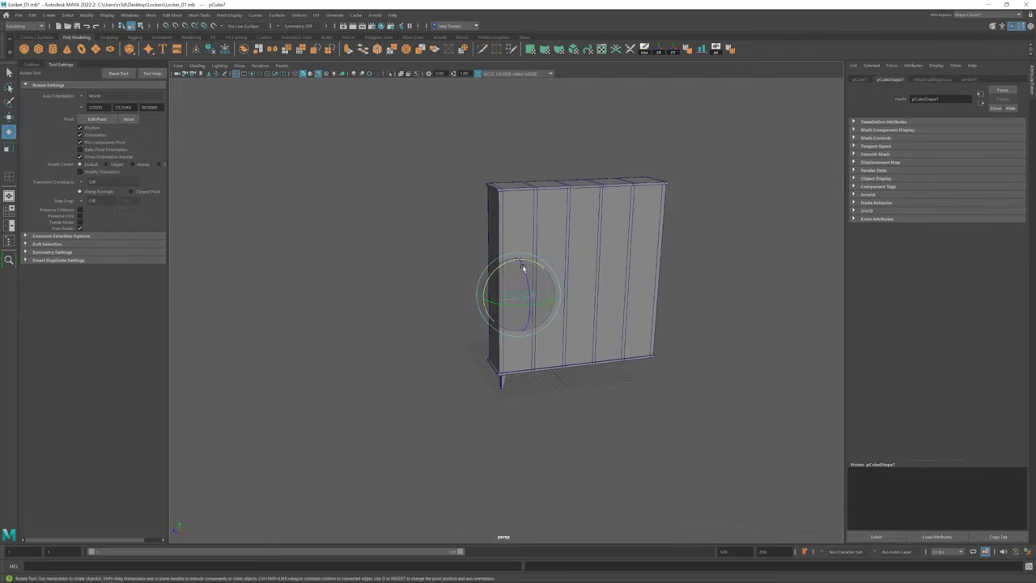
pyautogui.press('r')
pyautogui.moveTo(527, 271)
pyautogui.keyDown('alt'); pyautogui.mouseDown()
pyautogui.moveTo(586, 301)
pyautogui.moveTo(539, 248)
pyautogui.mouseUp(); pyautogui.keyUp('alt')
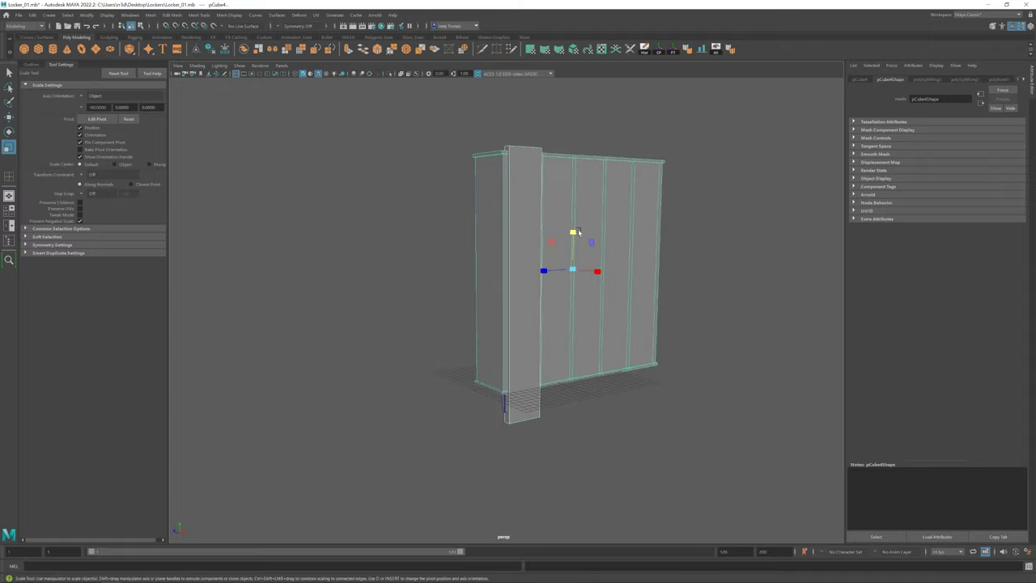
pyautogui.moveTo(506, 145)
pyautogui.mouseDown()
pyautogui.moveTo(620, 278)
pyautogui.moveTo(555, 270)
pyautogui.moveTo(507, 280)
pyautogui.moveTo(521, 290)
pyautogui.moveTo(511, 198)
pyautogui.mouseUp()
# Step: Align the new panel's bottom vertices with the base trim, then select its top vertices
pyautogui.click(511, 198)
pyautogui.moveTo(511, 198)
pyautogui.keyDown('alt'); pyautogui.mouseDown(button='right')
pyautogui.moveTo(532, 232)
pyautogui.moveTo(557, 175)
pyautogui.mouseUp(button='right'); pyautogui.keyUp('alt')
pyautogui.press('w')
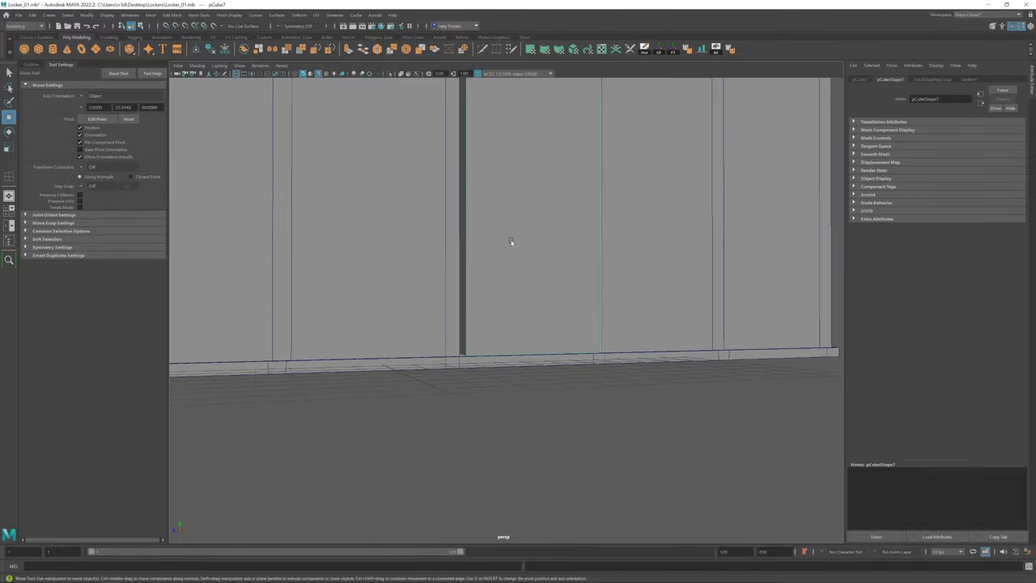
pyautogui.moveTo(437, 385); pyautogui.dragTo(536, 326)
pyautogui.keyDown('alt'); pyautogui.moveTo(539, 324); pyautogui.dragTo(421, 259, button='right'); pyautogui.keyUp('alt')
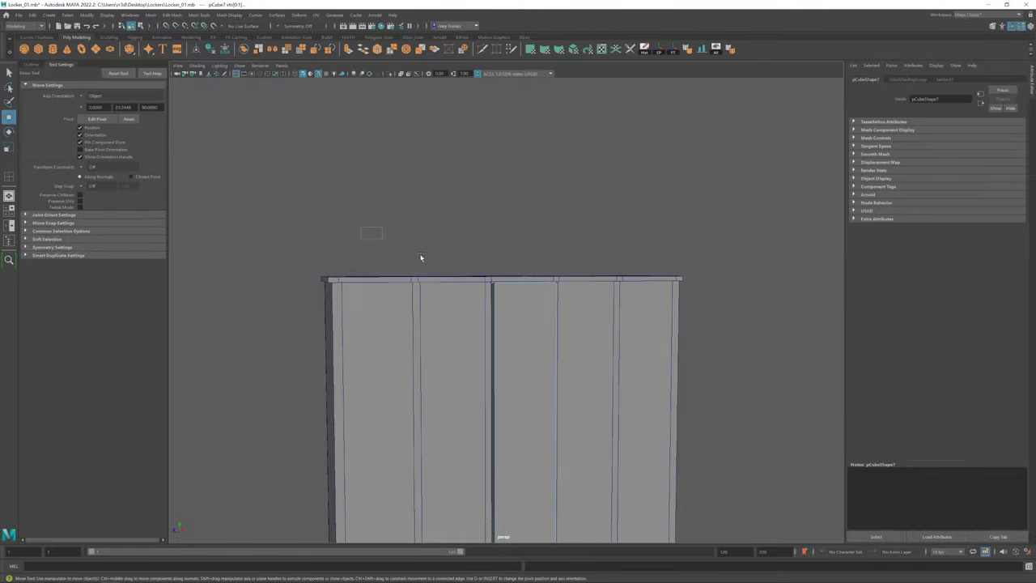
pyautogui.moveTo(421, 259); pyautogui.dragTo(712, 299)
pyautogui.moveTo(712, 300)
pyautogui.keyDown('alt'); pyautogui.mouseDown(button='right')
pyautogui.moveTo(564, 237)
pyautogui.moveTo(448, 388)
pyautogui.mouseUp(button='right'); pyautogui.keyUp('alt')
# Step: In edge mode, scale the left vertical edge of the locker front to adjust spacing
pyautogui.rightClick(481, 254)
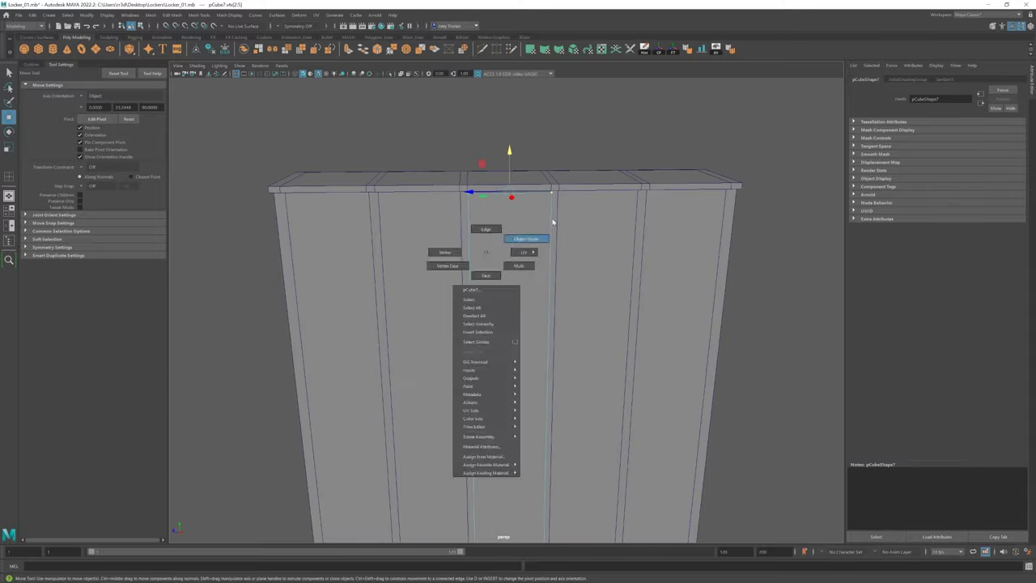
pyautogui.keyDown('alt'); pyautogui.moveTo(481, 254); pyautogui.dragTo(479, 297, button='right'); pyautogui.keyUp('alt')
pyautogui.moveTo(478, 297)
pyautogui.keyDown('alt'); pyautogui.mouseDown()
pyautogui.moveTo(512, 258)
pyautogui.moveTo(296, 261)
pyautogui.moveTo(523, 306)
pyautogui.mouseUp(); pyautogui.keyUp('alt')
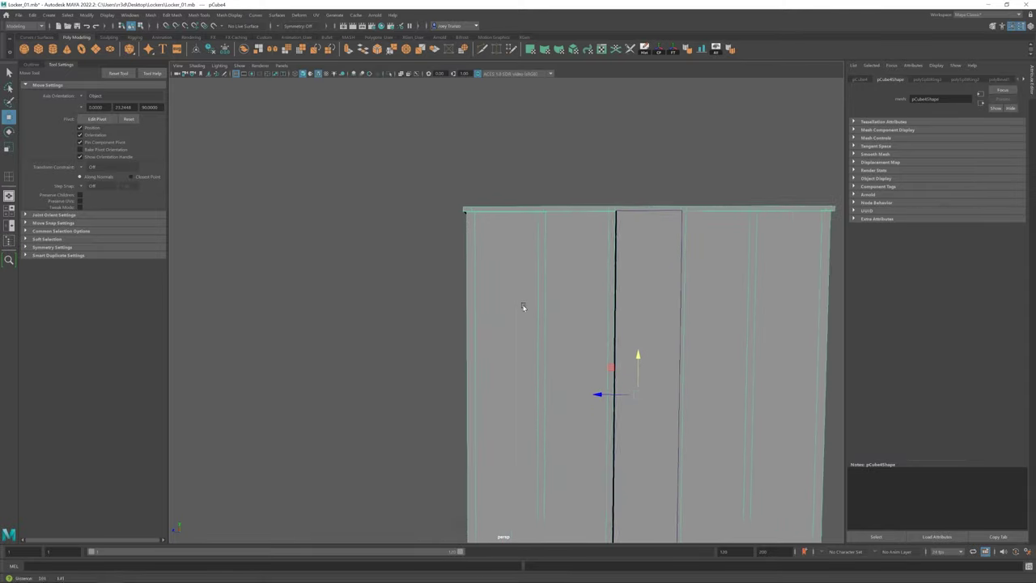
pyautogui.click(472, 248)
pyautogui.press('r')
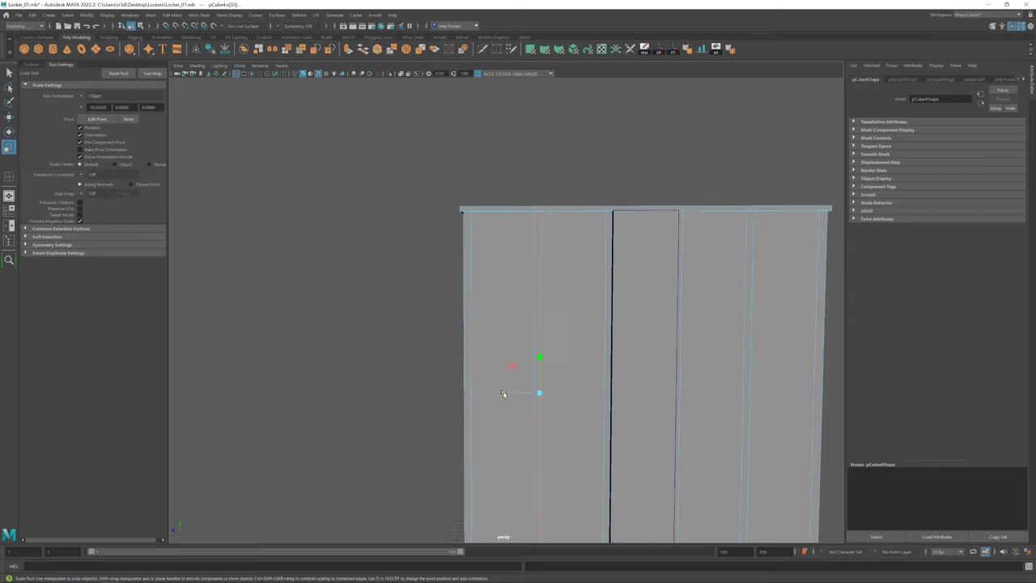
pyautogui.keyDown('alt'); pyautogui.moveTo(670, 262); pyautogui.dragTo(519, 262, button='middle'); pyautogui.keyUp('alt')
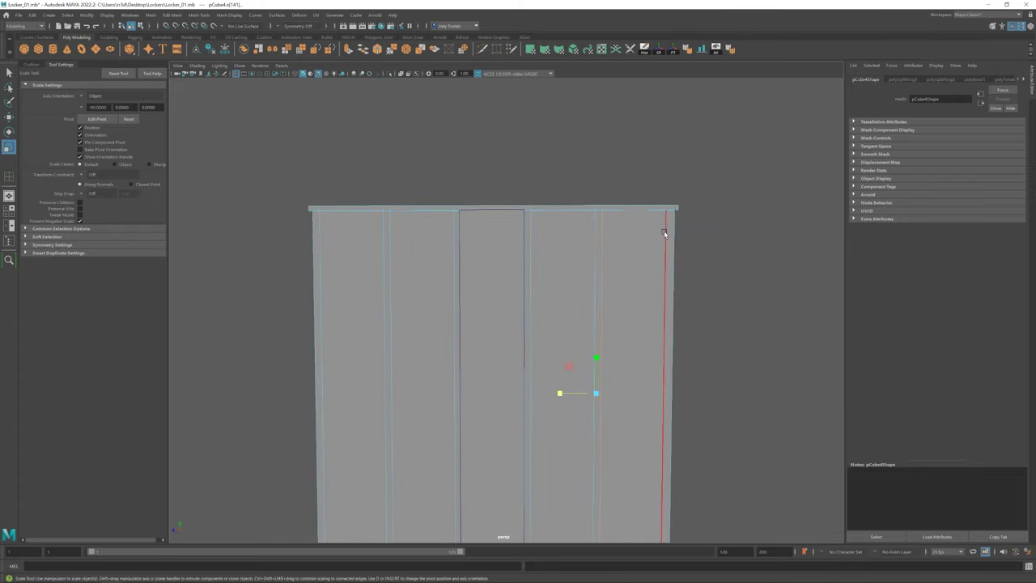
# Step: Slide the side panel sideways and back to check its fit, then open Mesh Tools
pyautogui.press('w')
pyautogui.scroll(-5, 622, 289)
pyautogui.click(506, 305)
pyautogui.scroll(5, 507, 305)
pyautogui.keyDown('alt'); pyautogui.moveTo(507, 327); pyautogui.dragTo(565, 355); pyautogui.keyUp('alt')
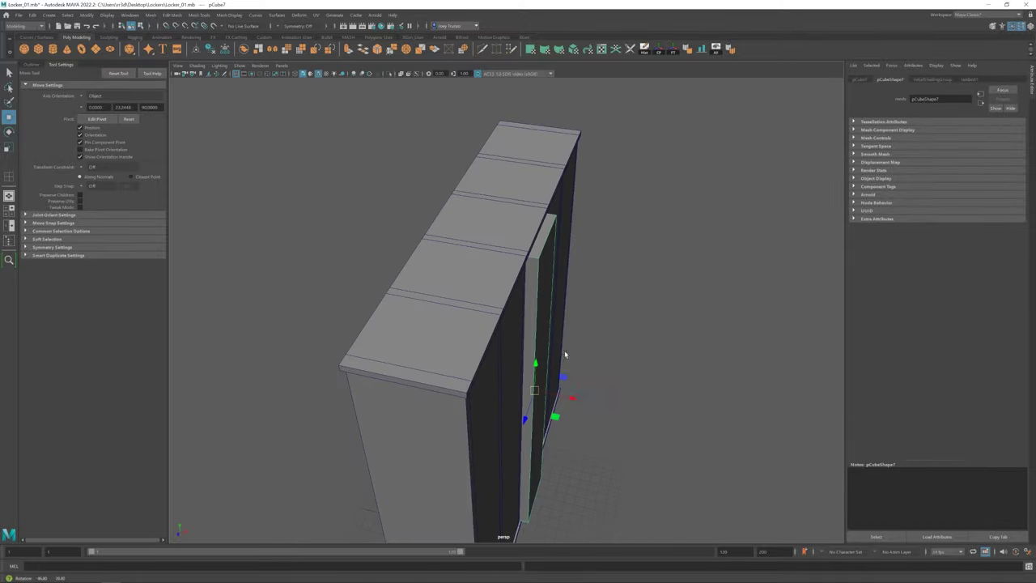
pyautogui.moveTo(573, 398); pyautogui.dragTo(453, 280)
pyautogui.click(198, 14)
# Step: Insert two horizontal edge loops across the locker body
pyautogui.click(195, 65)
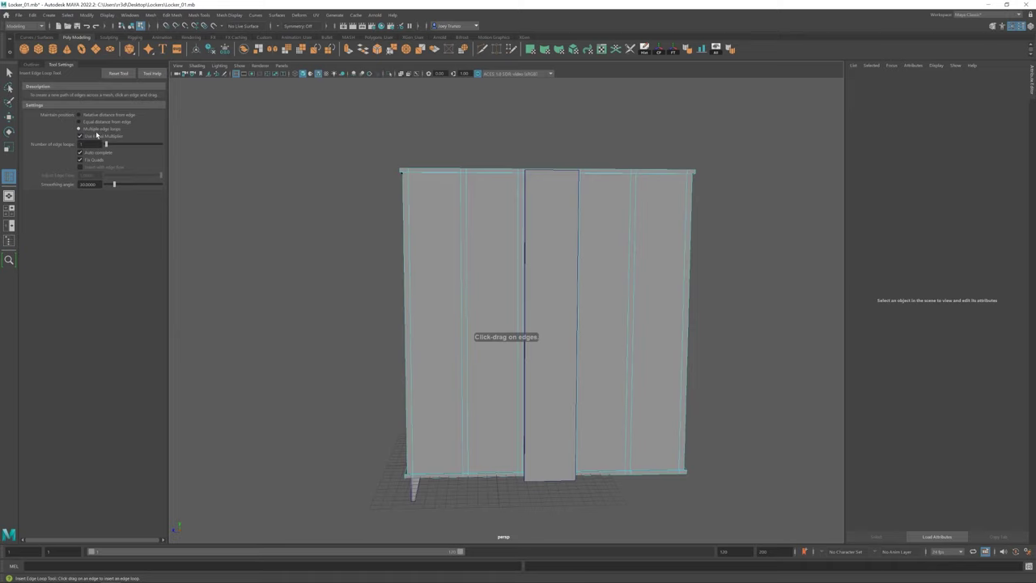
pyautogui.click(523, 255)
pyautogui.press('r')
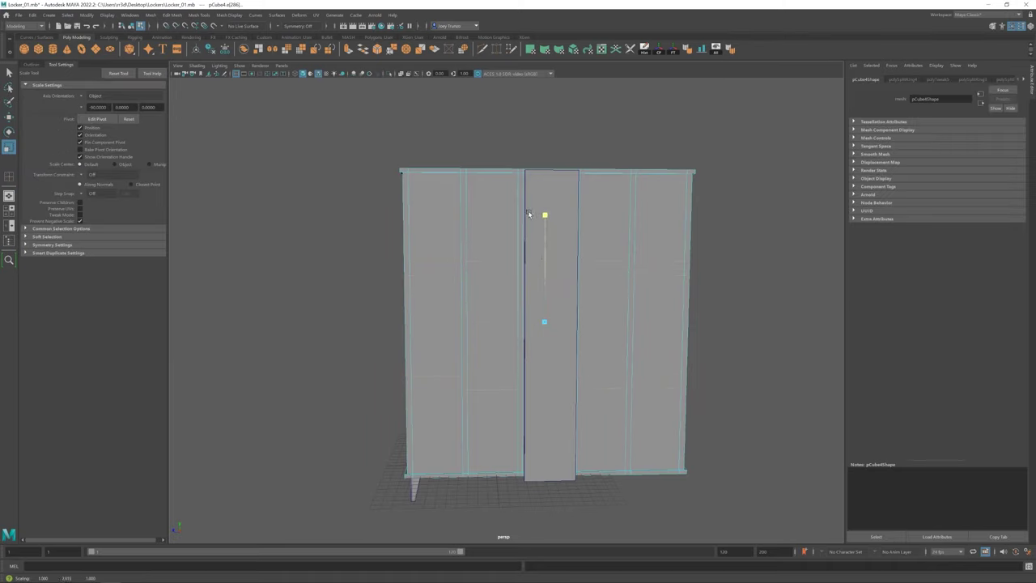
pyautogui.moveTo(529, 213)
pyautogui.keyDown('alt'); pyautogui.mouseDown()
pyautogui.moveTo(476, 264)
pyautogui.moveTo(490, 254)
pyautogui.moveTo(594, 289)
pyautogui.moveTo(553, 284)
pyautogui.moveTo(486, 324)
pyautogui.moveTo(474, 296)
pyautogui.moveTo(456, 287)
pyautogui.moveTo(470, 289)
pyautogui.moveTo(424, 294)
pyautogui.moveTo(567, 289)
pyautogui.moveTo(522, 257)
pyautogui.mouseUp(); pyautogui.keyUp('alt')
# Step: Extrude the locker's door-panel faces inward to form recessed openings
pyautogui.press('w')
pyautogui.click(511, 263)
pyautogui.press('F11')
pyautogui.click(462, 243)
pyautogui.hotkey('ctrl', 'e')
pyautogui.press('4')
pyautogui.press('5')
# Step: Return to object mode and select the middle door panel pCube7
pyautogui.press('F8')
pyautogui.click(613, 323)
pyautogui.press('r')
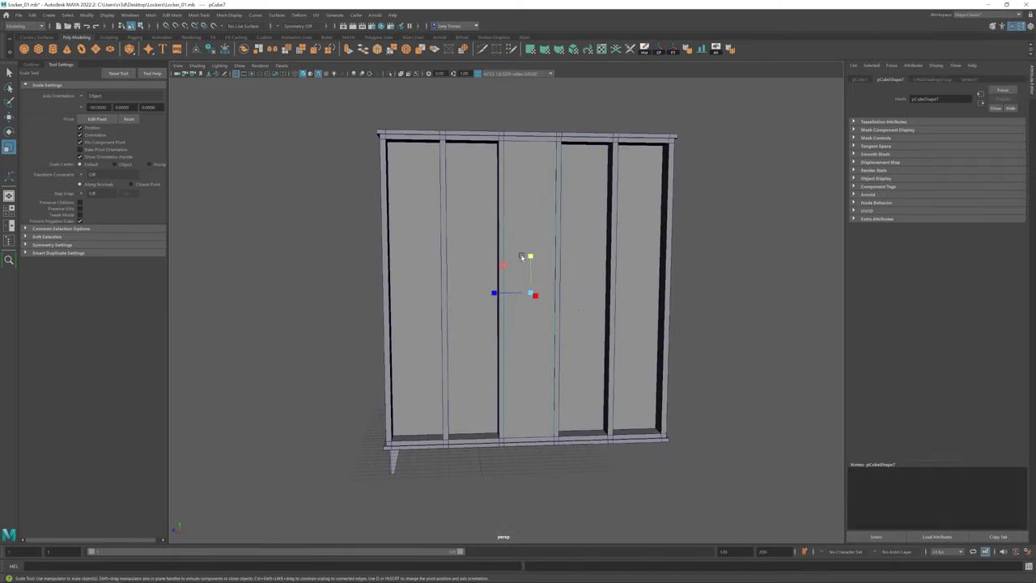
pyautogui.press('w')
pyautogui.scroll(5, 530, 257)
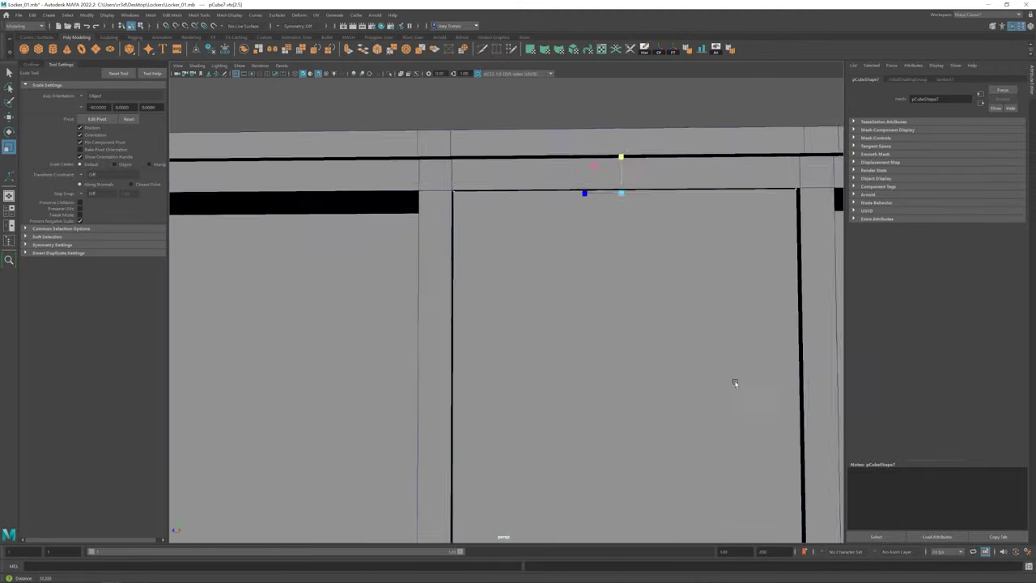
# Step: Slide the second door panel left along X into its opening
pyautogui.scroll(3, 734, 381)
pyautogui.press('F8')
pyautogui.keyDown('alt'); pyautogui.moveTo(635, 142); pyautogui.dragTo(482, 342); pyautogui.keyUp('alt')
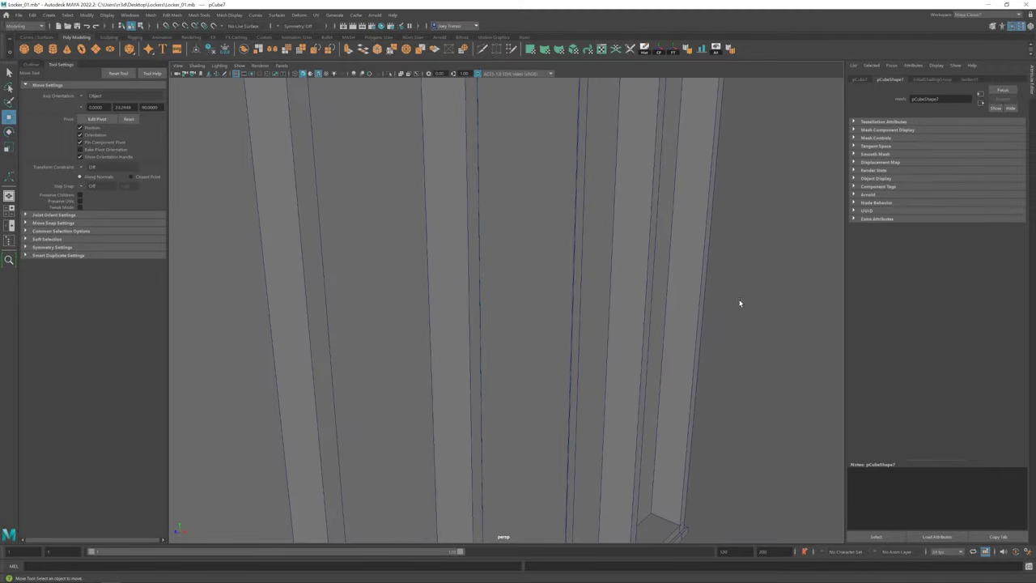
pyautogui.scroll(-10, 739, 304)
pyautogui.keyDown('alt'); pyautogui.moveTo(518, 386); pyautogui.dragTo(499, 376); pyautogui.keyUp('alt')
pyautogui.scroll(8, 499, 376)
pyautogui.click(525, 251)
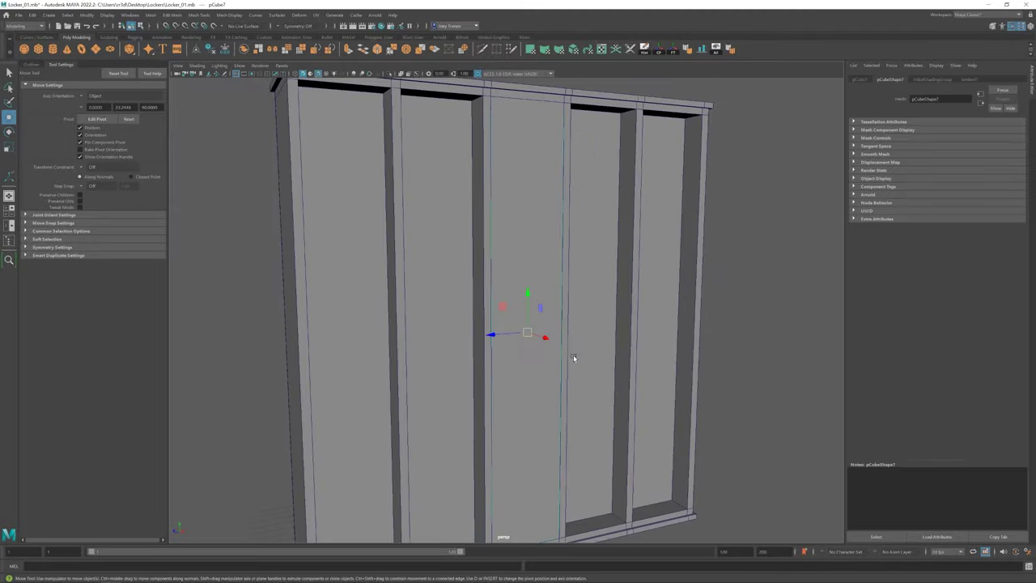
pyautogui.scroll(-10, 574, 356)
pyautogui.keyDown('alt'); pyautogui.moveTo(439, 324); pyautogui.dragTo(469, 300); pyautogui.keyUp('alt')
pyautogui.click(482, 301)
pyautogui.scroll(8, 531, 348)
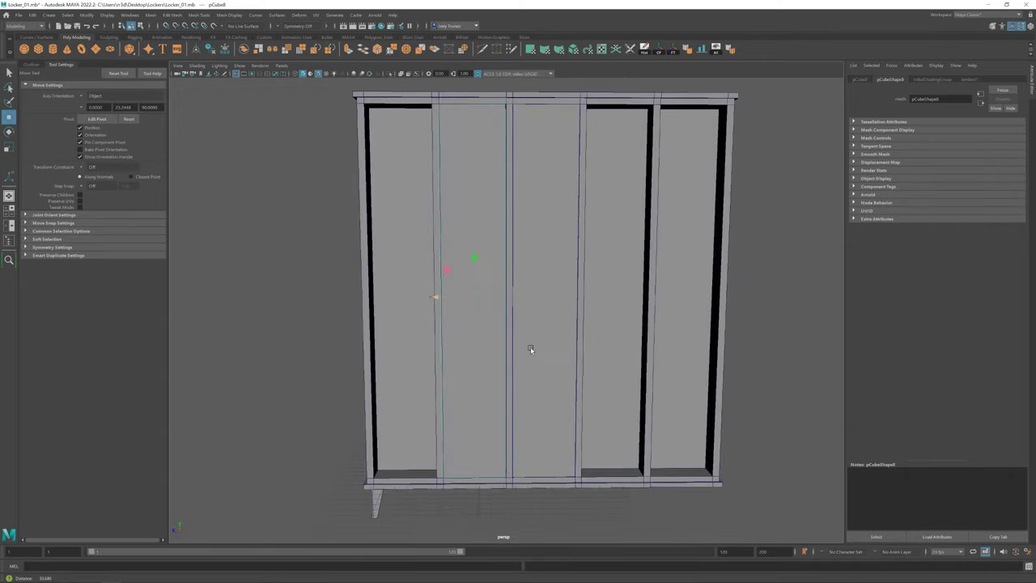
pyautogui.scroll(5, 530, 349)
pyautogui.moveTo(405, 284)
pyautogui.keyDown('alt'); pyautogui.mouseDown()
pyautogui.moveTo(477, 282)
pyautogui.moveTo(359, 269)
pyautogui.mouseUp(); pyautogui.keyUp('alt')
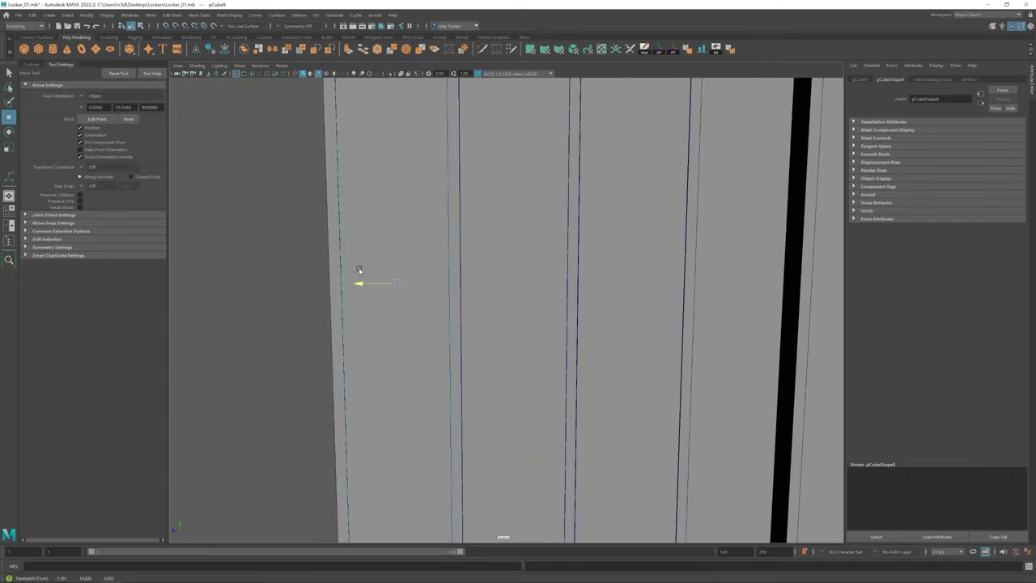
# Step: Duplicate the middle door panel and slide the copy into the next opening
pyautogui.scroll(-3, 548, 346)
pyautogui.scroll(-5, 436, 284)
pyautogui.click(435, 284)
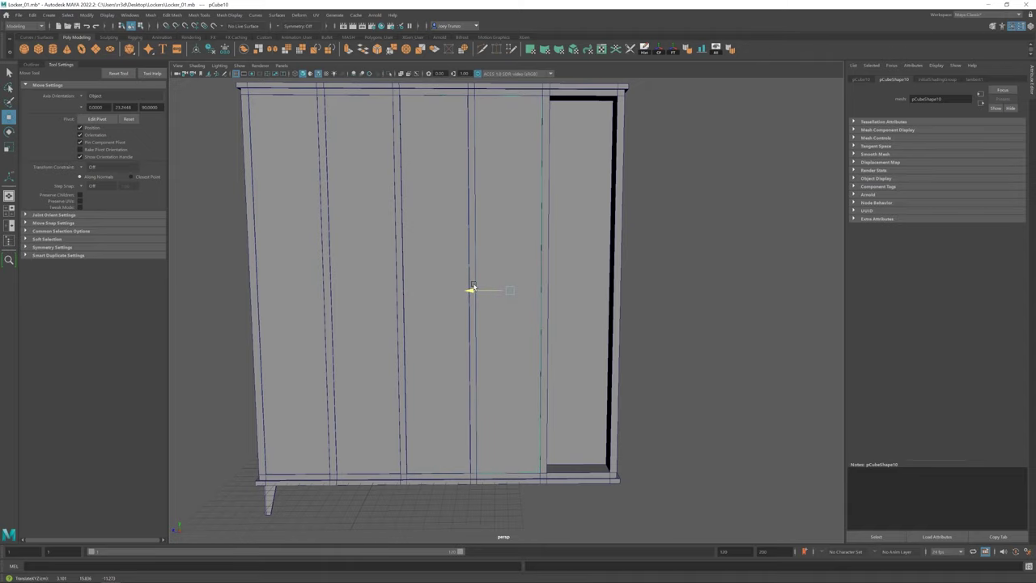
pyautogui.scroll(3, 472, 289)
pyautogui.scroll(2, 493, 301)
pyautogui.scroll(-2, 446, 308)
pyautogui.scroll(4, 428, 296)
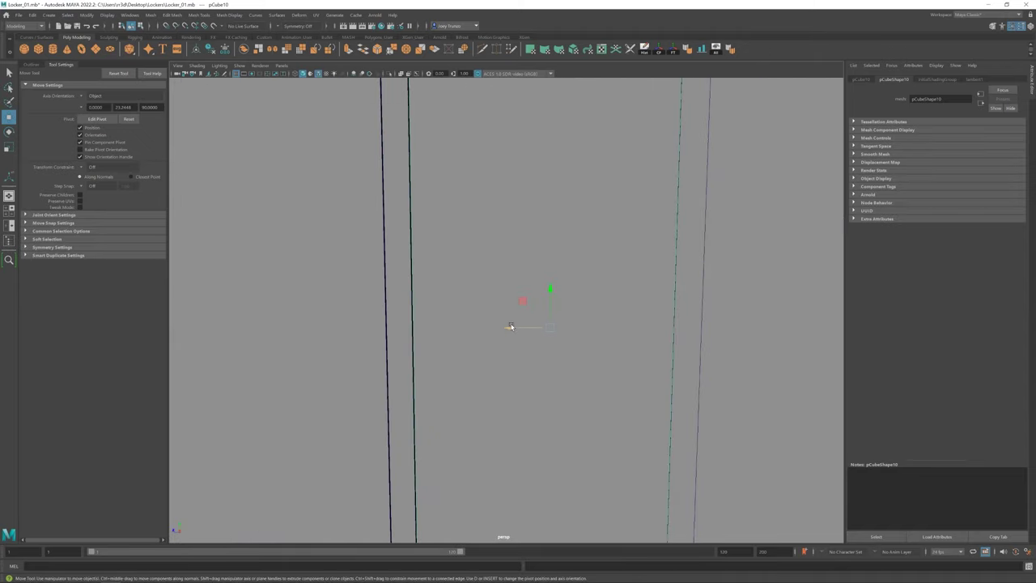
pyautogui.hotkey('ctrl', 'd')
pyautogui.moveTo(324, 301); pyautogui.dragTo(498, 301)
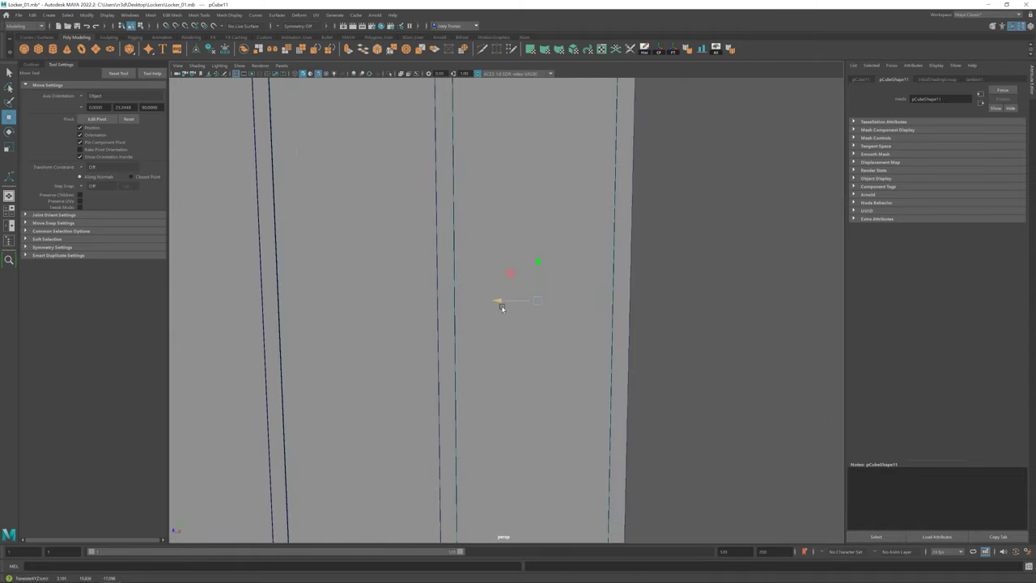
pyautogui.scroll(-5, 502, 308)
pyautogui.keyDown('alt'); pyautogui.moveTo(576, 296); pyautogui.dragTo(574, 316); pyautogui.keyUp('alt')
# Step: Scale the leftmost door panel and select its top vertices for moving
pyautogui.click(574, 316)
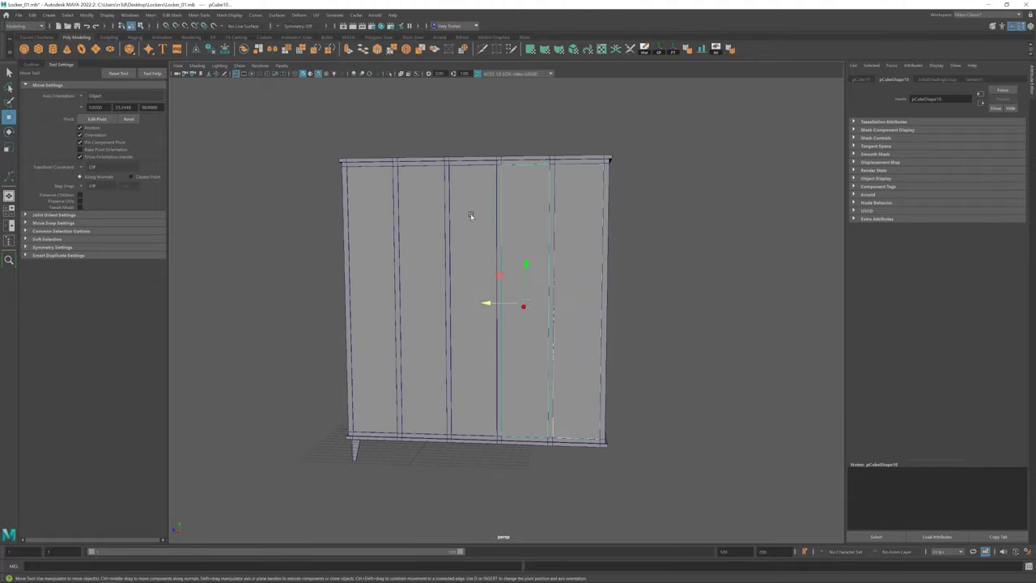
pyautogui.click(372, 304)
pyautogui.press('e')
pyautogui.press('r')
pyautogui.press('f')
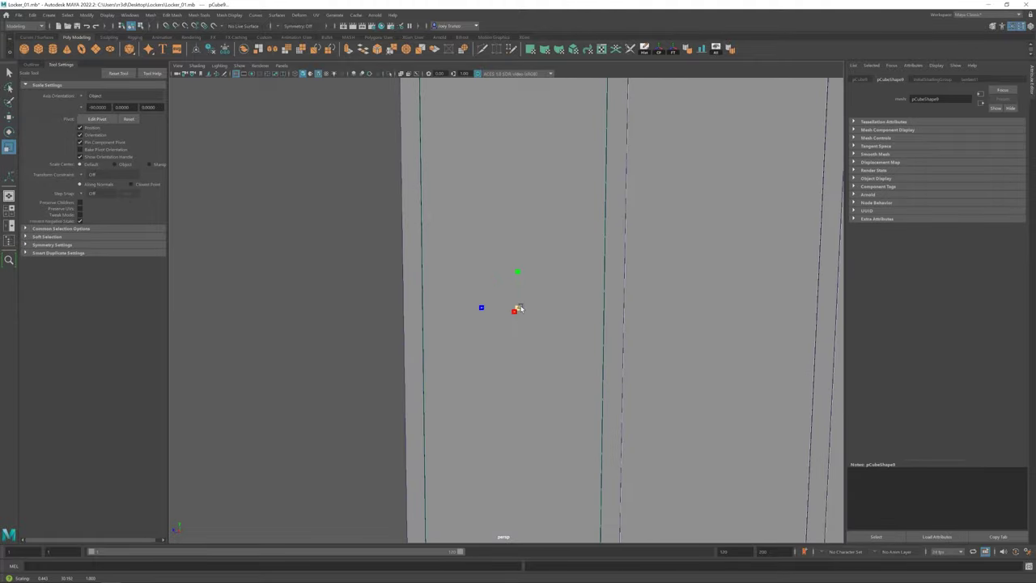
pyautogui.scroll(-5, 557, 329)
pyautogui.scroll(5, 496, 221)
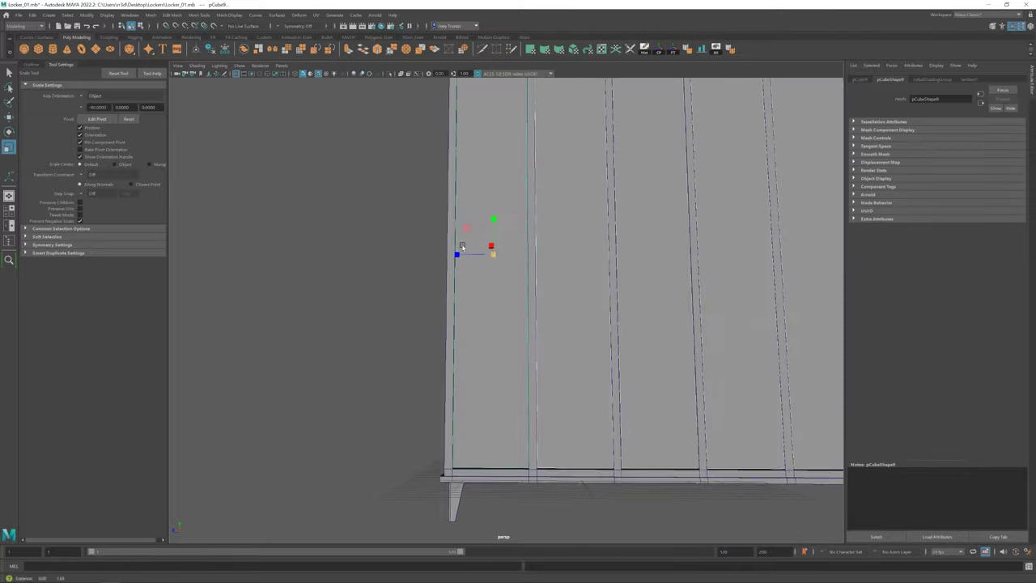
pyautogui.keyDown('alt'); pyautogui.moveTo(495, 222); pyautogui.dragTo(512, 367, button='middle'); pyautogui.keyUp('alt')
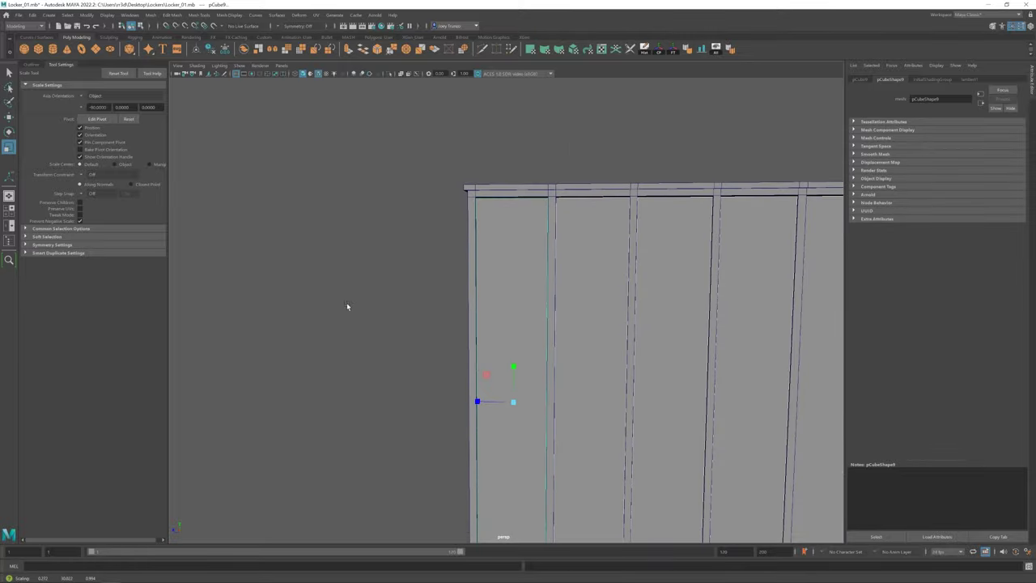
pyautogui.scroll(-5, 491, 322)
pyautogui.moveTo(327, 143); pyautogui.dragTo(437, 208)
pyautogui.press('w')
pyautogui.scroll(5, 626, 269)
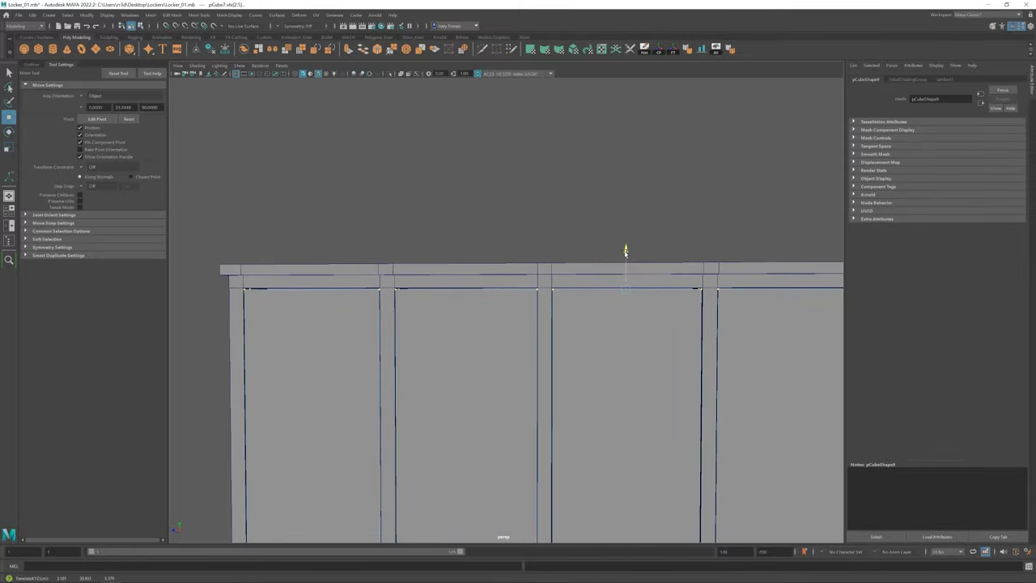
# Step: Clear the vertex selection, select the locker body and scale its top
pyautogui.press('f')
pyautogui.click(765, 192)
pyautogui.scroll(-5, 416, 340)
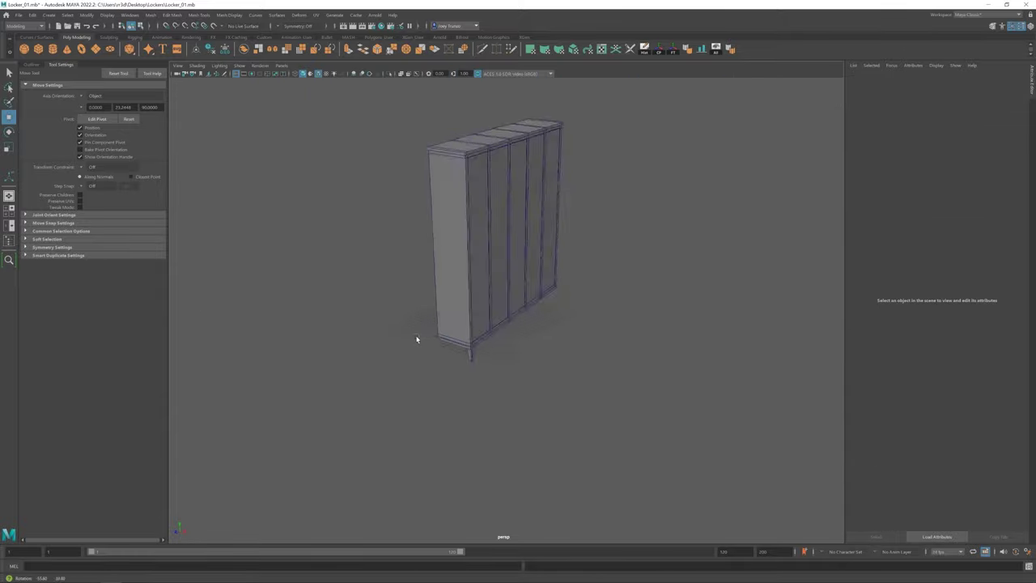
pyautogui.keyDown('alt'); pyautogui.moveTo(416, 340); pyautogui.dragTo(426, 333); pyautogui.keyUp('alt')
pyautogui.scroll(5, 389, 243)
pyautogui.click(376, 171)
pyautogui.moveTo(377, 171)
pyautogui.keyDown('alt'); pyautogui.mouseDown()
pyautogui.moveTo(389, 191)
pyautogui.moveTo(485, 232)
pyautogui.mouseUp(); pyautogui.keyUp('alt')
pyautogui.press('r')
pyautogui.scroll(3, 575, 190)
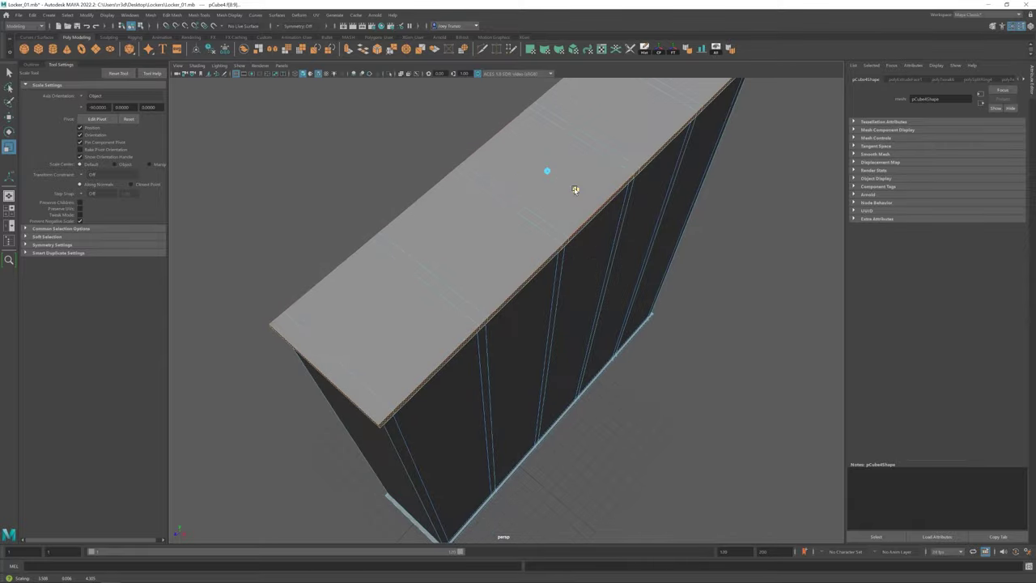
# Step: Deselect and orbit around the locker to inspect the five-door front
pyautogui.keyDown('alt'); pyautogui.moveTo(523, 191); pyautogui.dragTo(498, 364); pyautogui.keyUp('alt')
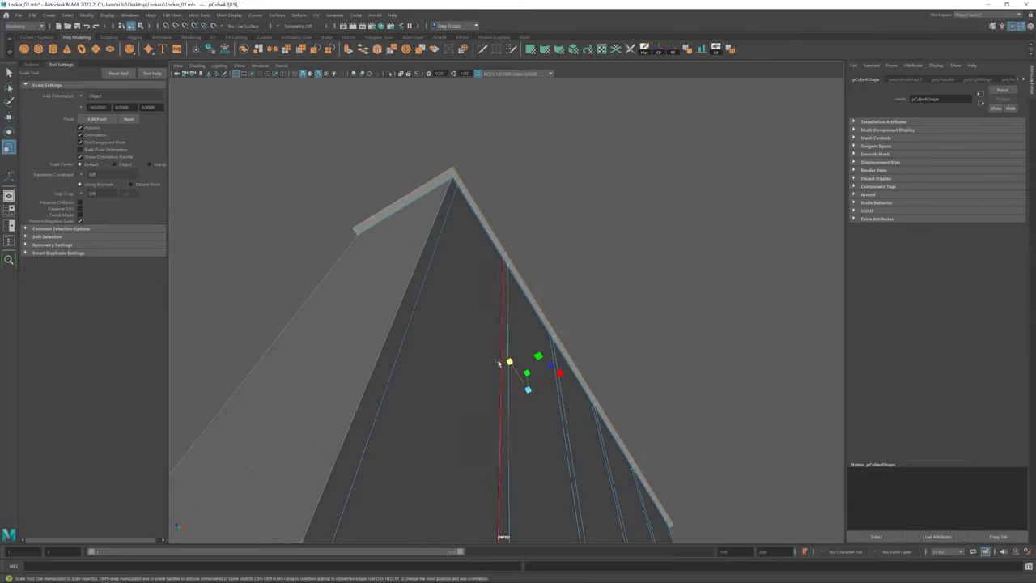
pyautogui.moveTo(560, 373)
pyautogui.keyDown('alt'); pyautogui.mouseDown()
pyautogui.moveTo(475, 375)
pyautogui.moveTo(550, 267)
pyautogui.mouseUp(); pyautogui.keyUp('alt')
pyautogui.press('w')
pyautogui.click(771, 211)
pyautogui.scroll(-3, 771, 212)
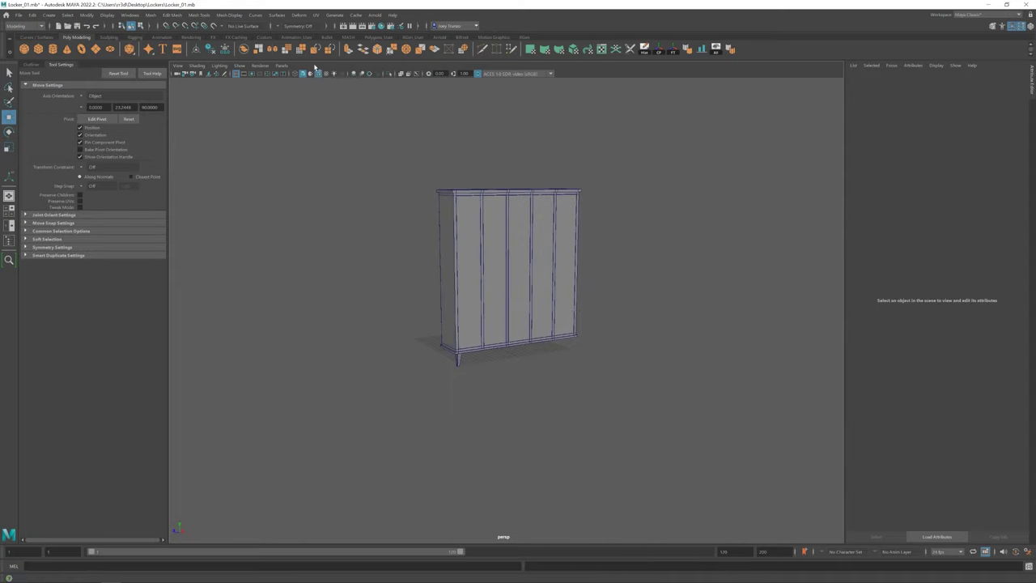
pyautogui.keyDown('alt'); pyautogui.moveTo(567, 219); pyautogui.dragTo(472, 216); pyautogui.keyUp('alt')
pyautogui.scroll(3, 542, 283)
pyautogui.moveTo(541, 283)
pyautogui.keyDown('alt'); pyautogui.mouseDown()
pyautogui.moveTo(467, 282)
pyautogui.moveTo(388, 250)
pyautogui.mouseUp(); pyautogui.keyUp('alt')
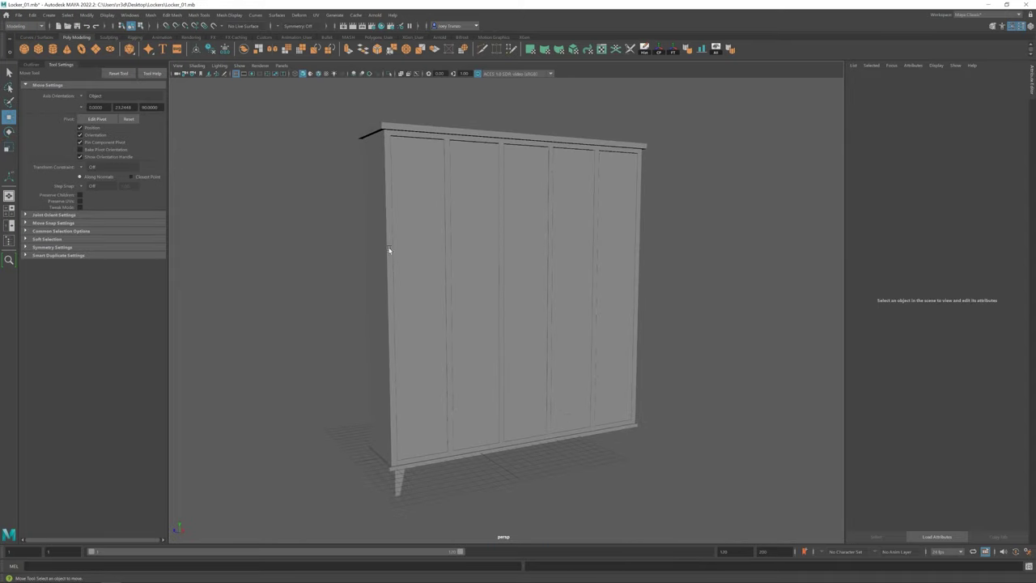
# Step: Create a new cube and scale it into a thin upright handle piece
pyautogui.click(38, 49)
pyautogui.moveTo(433, 181)
pyautogui.keyDown('alt'); pyautogui.mouseDown()
pyautogui.moveTo(453, 332)
pyautogui.moveTo(513, 403)
pyautogui.moveTo(478, 348)
pyautogui.moveTo(486, 235)
pyautogui.mouseUp(); pyautogui.keyUp('alt')
pyautogui.click(514, 403)
pyautogui.hotkey('ctrl', 'z')
pyautogui.keyDown('alt'); pyautogui.moveTo(486, 235); pyautogui.dragTo(518, 243, button='right'); pyautogui.keyUp('alt')
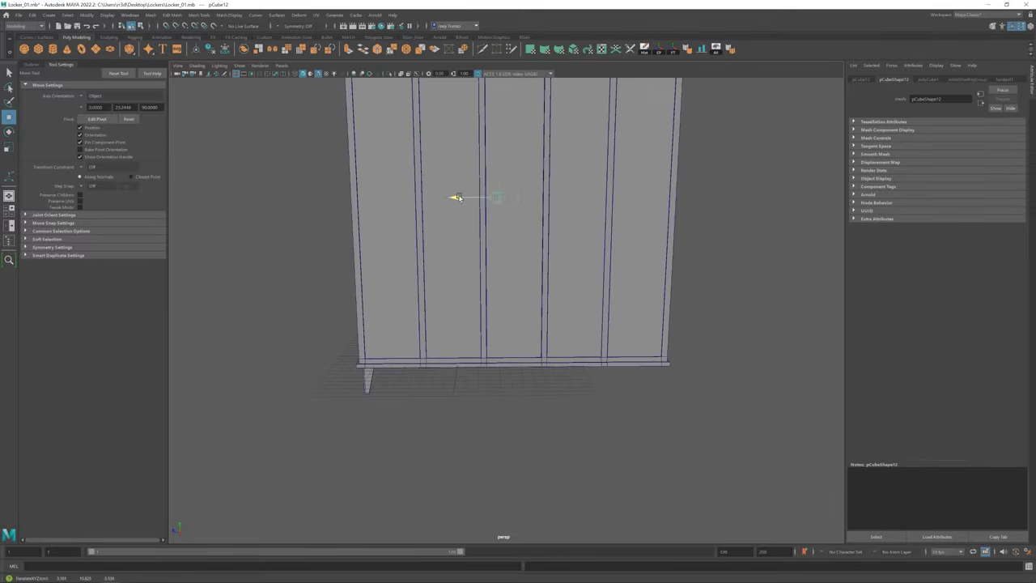
pyautogui.keyDown('alt'); pyautogui.moveTo(518, 243); pyautogui.dragTo(487, 212); pyautogui.keyUp('alt')
pyautogui.press('f')
pyautogui.scroll(2, 507, 271)
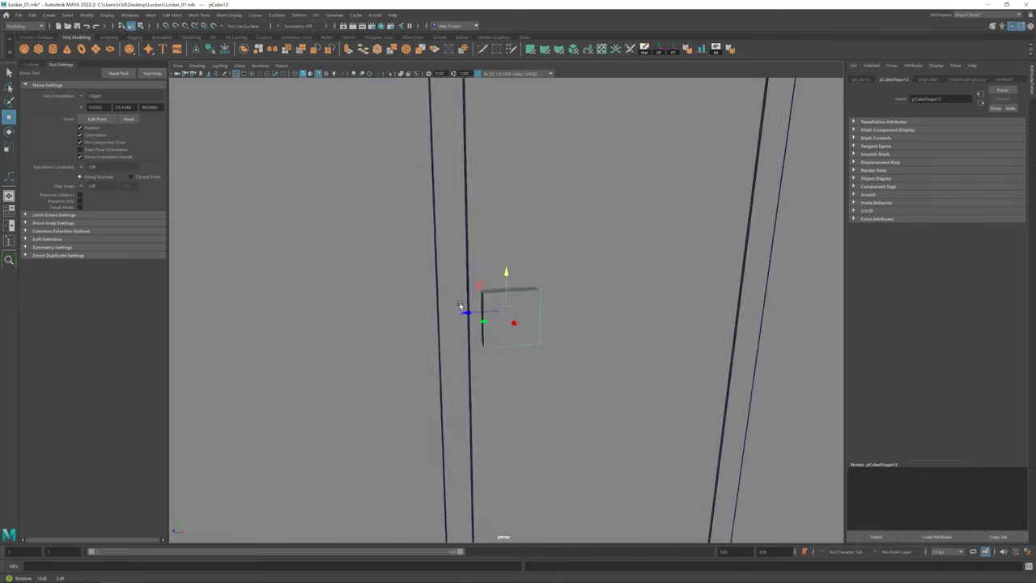
pyautogui.moveTo(507, 271)
pyautogui.keyDown('alt'); pyautogui.mouseDown()
pyautogui.moveTo(518, 341)
pyautogui.moveTo(576, 356)
pyautogui.moveTo(553, 319)
pyautogui.mouseUp(); pyautogui.keyUp('alt')
pyautogui.press('r')
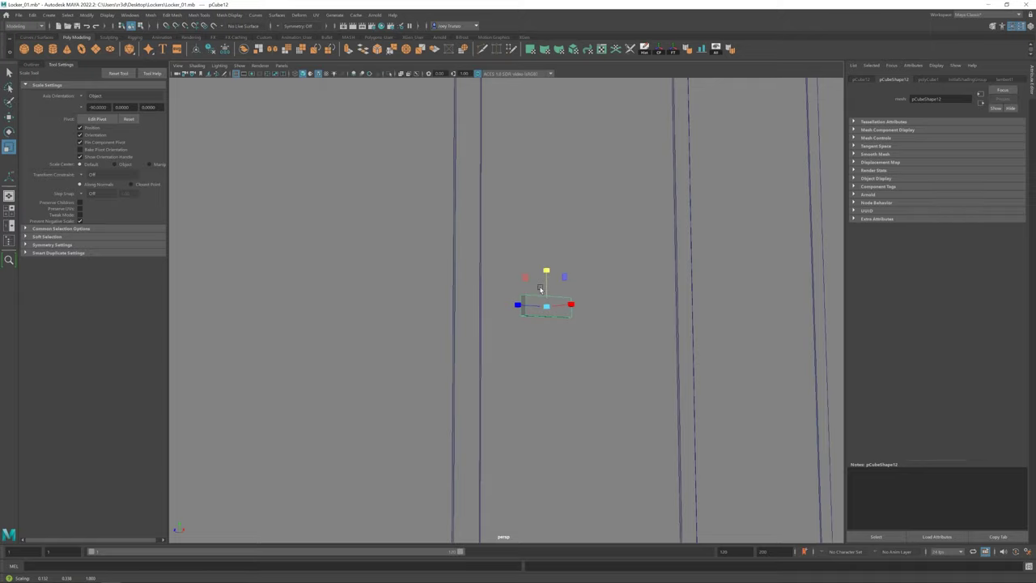
pyautogui.moveTo(541, 289)
pyautogui.keyDown('alt'); pyautogui.mouseDown()
pyautogui.moveTo(544, 346)
pyautogui.moveTo(527, 329)
pyautogui.moveTo(574, 337)
pyautogui.moveTo(559, 370)
pyautogui.moveTo(477, 326)
pyautogui.mouseUp(); pyautogui.keyUp('alt')
pyautogui.press('w')
# Step: Select the handle box and marquee-select its four front vertices
pyautogui.moveTo(472, 327); pyautogui.dragTo(495, 287, button='right')
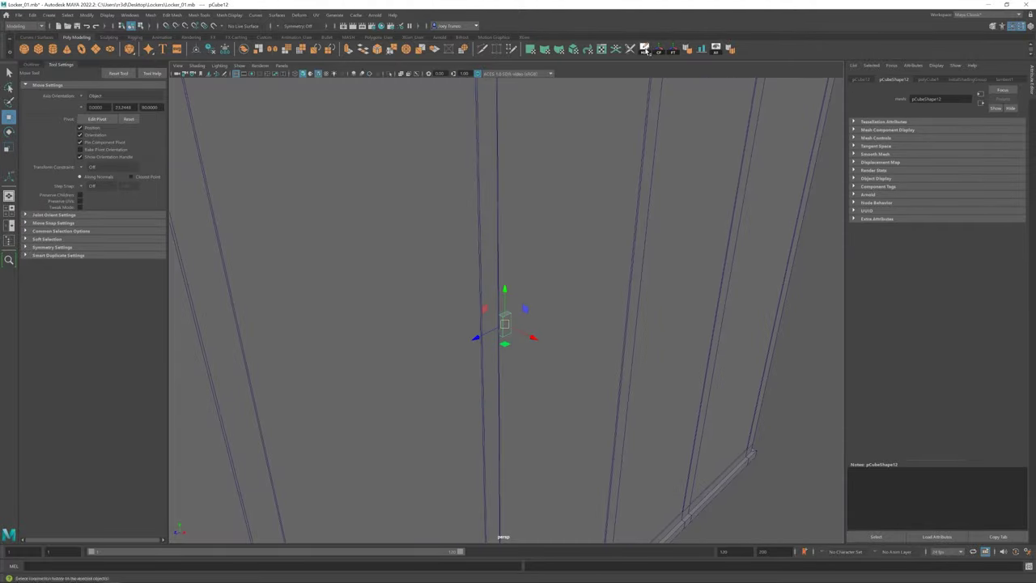
pyautogui.moveTo(501, 337)
pyautogui.keyDown('alt'); pyautogui.mouseDown()
pyautogui.moveTo(777, 478)
pyautogui.moveTo(504, 310)
pyautogui.moveTo(514, 324)
pyautogui.moveTo(518, 313)
pyautogui.mouseUp(); pyautogui.keyUp('alt')
pyautogui.click(505, 310)
pyautogui.press('r')
pyautogui.press('w')
pyautogui.click(524, 309)
pyautogui.scroll(5, 527, 312)
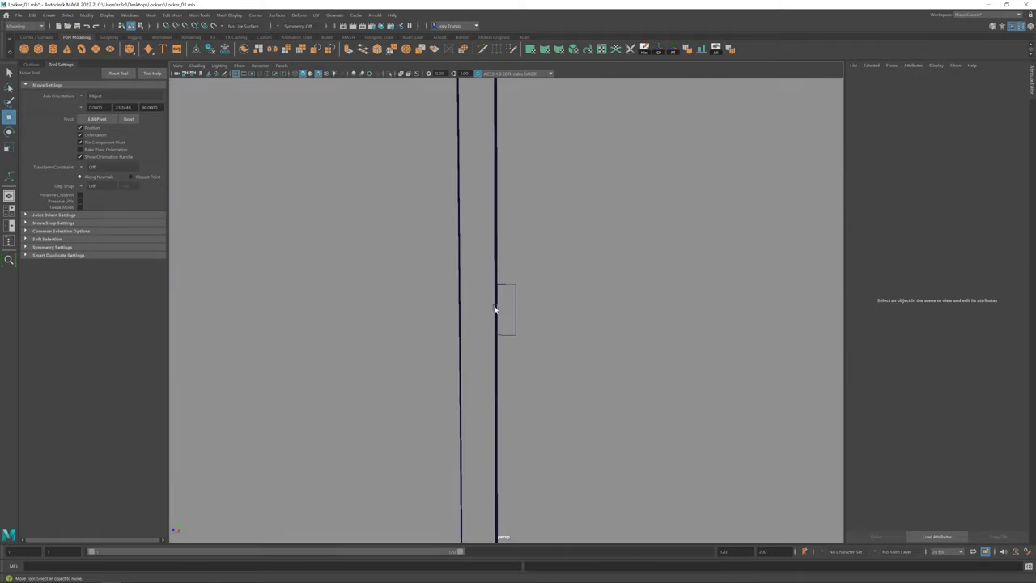
pyautogui.moveTo(526, 275)
pyautogui.mouseDown()
pyautogui.moveTo(480, 309)
pyautogui.moveTo(578, 316)
pyautogui.mouseUp()
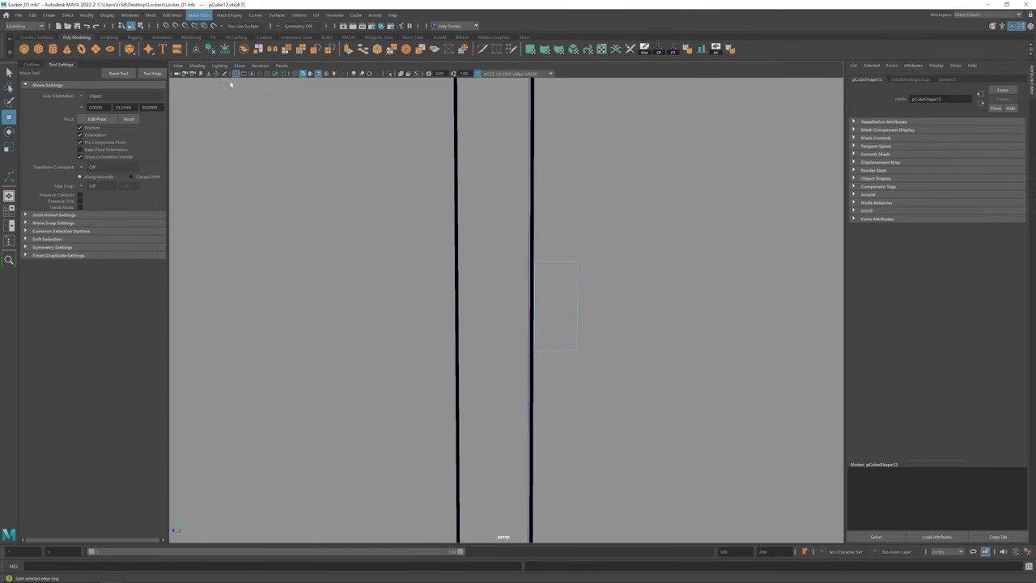
# Step: Scale the selected vertices and extrude an edge outward from the door to form a tab
pyautogui.press('r')
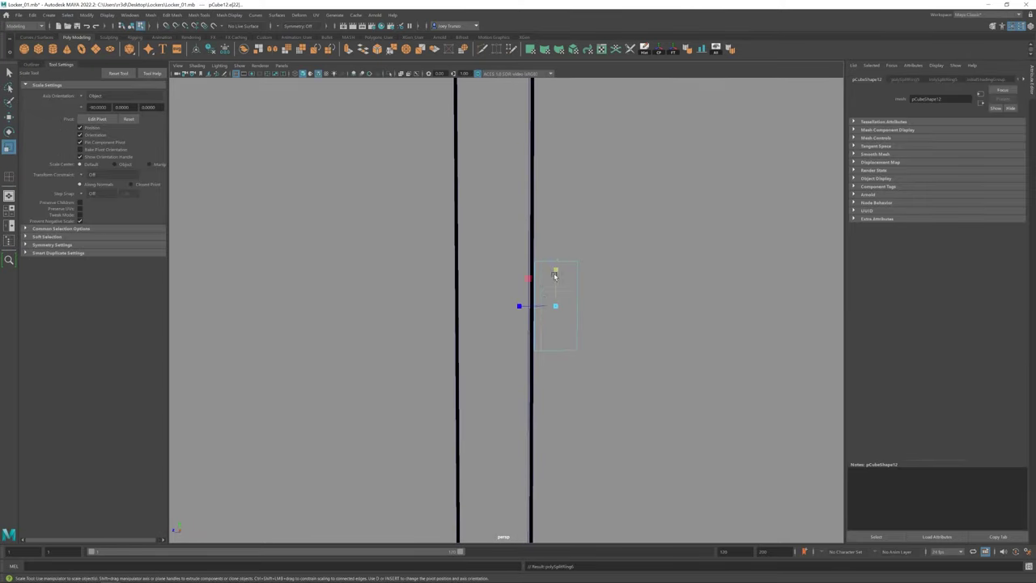
pyautogui.press('w')
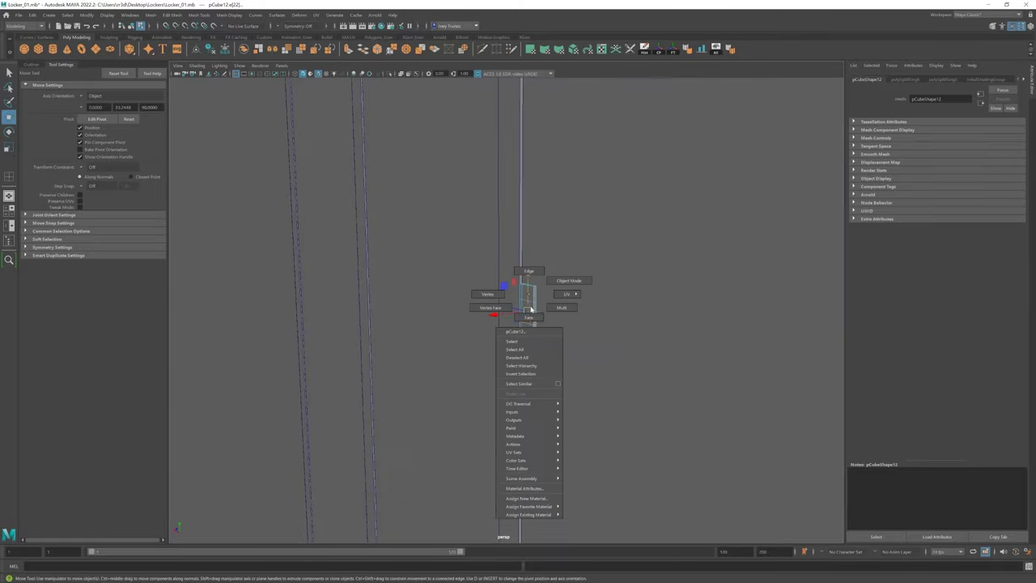
pyautogui.moveTo(527, 312); pyautogui.dragTo(527, 259, button='right')
pyautogui.hotkey('ctrl', 'e')
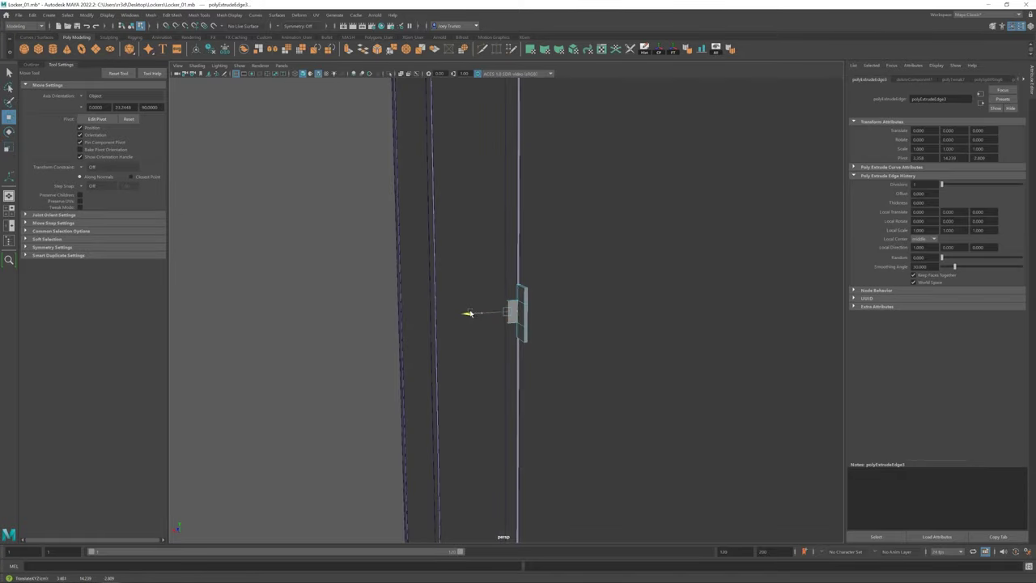
pyautogui.keyDown('alt'); pyautogui.moveTo(475, 308); pyautogui.dragTo(573, 317); pyautogui.keyUp('alt')
# Step: Select the extruded tab's vertices and edges in preparation for beveling
pyautogui.click(172, 14)
pyautogui.press('Escape')
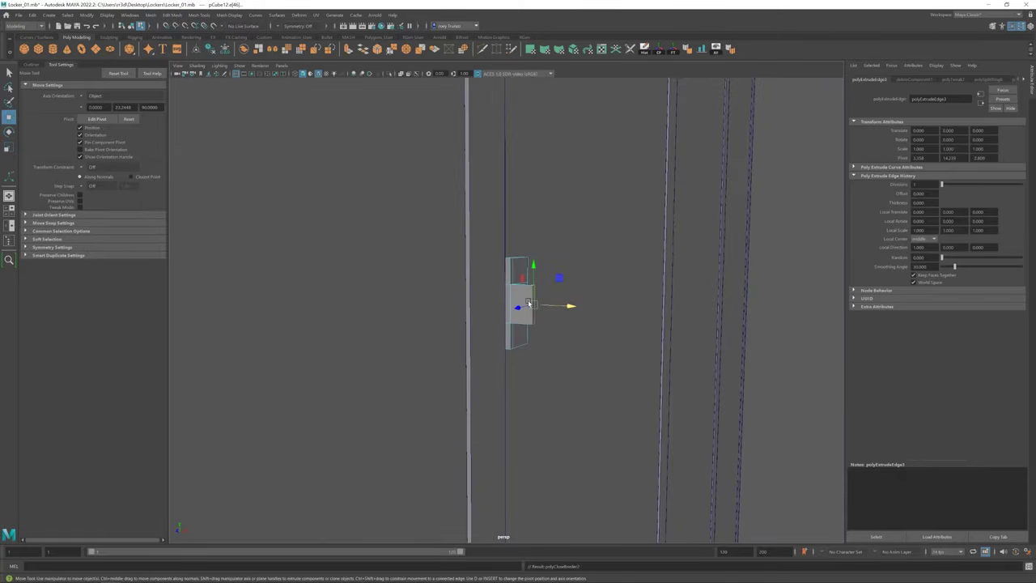
pyautogui.keyDown('alt'); pyautogui.moveTo(389, 292); pyautogui.dragTo(465, 294); pyautogui.keyUp('alt')
pyautogui.press('F9')
pyautogui.scroll(-10, 585, 363)
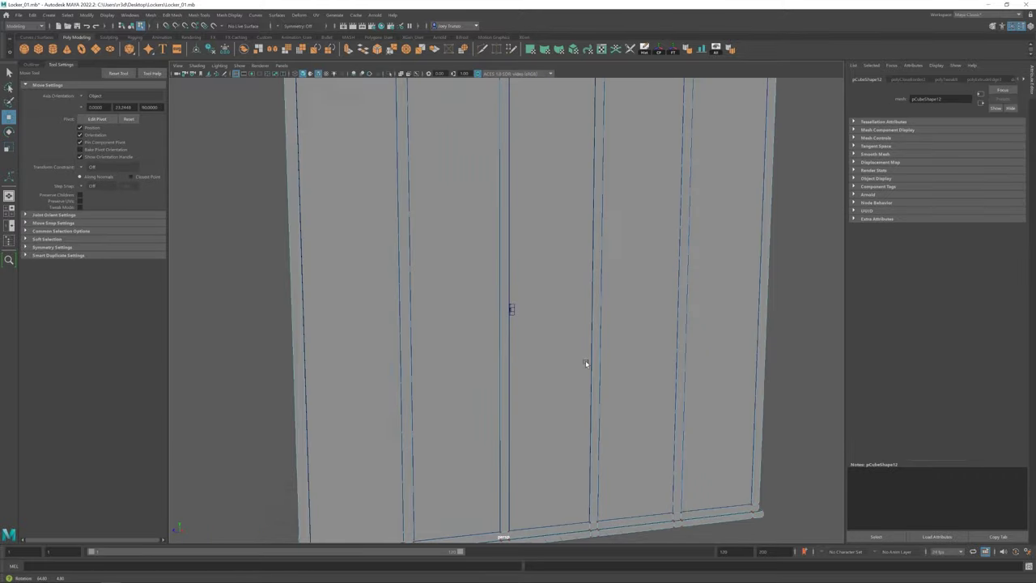
pyautogui.scroll(10, 514, 305)
pyautogui.scroll(-10, 821, 241)
pyautogui.press('F8')
pyautogui.keyDown('alt'); pyautogui.moveTo(821, 240); pyautogui.dragTo(455, 358); pyautogui.keyUp('alt')
pyautogui.scroll(5, 454, 358)
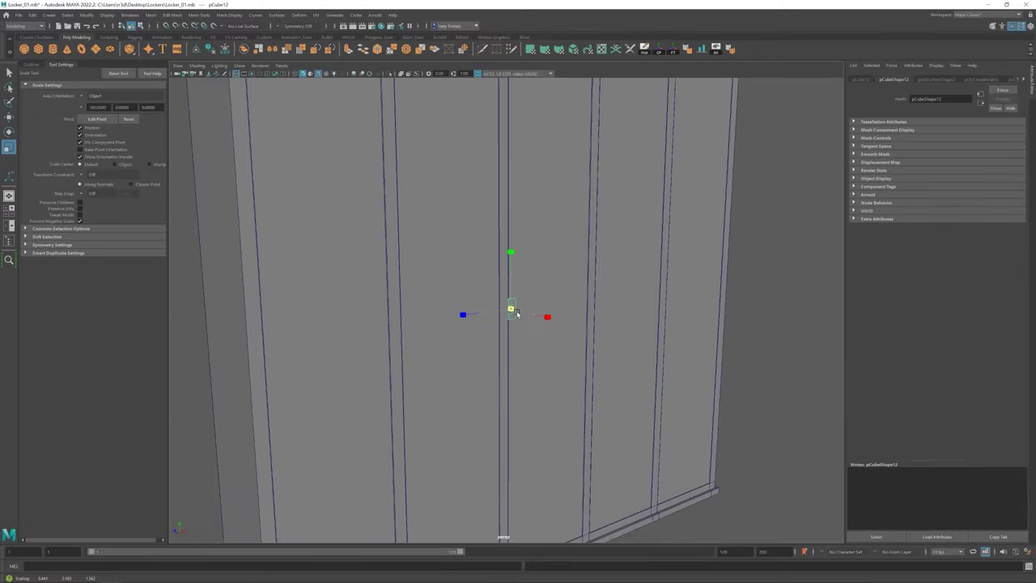
pyautogui.scroll(5, 459, 336)
pyautogui.scroll(3, 464, 313)
pyautogui.moveTo(460, 302)
pyautogui.keyDown('alt'); pyautogui.mouseDown()
pyautogui.moveTo(502, 309)
pyautogui.moveTo(505, 348)
pyautogui.mouseUp(); pyautogui.keyUp('alt')
# Step: Round the tab with a bevel of fraction 1 and 2 segments, and create a cylinder
pyautogui.click(48, 15)
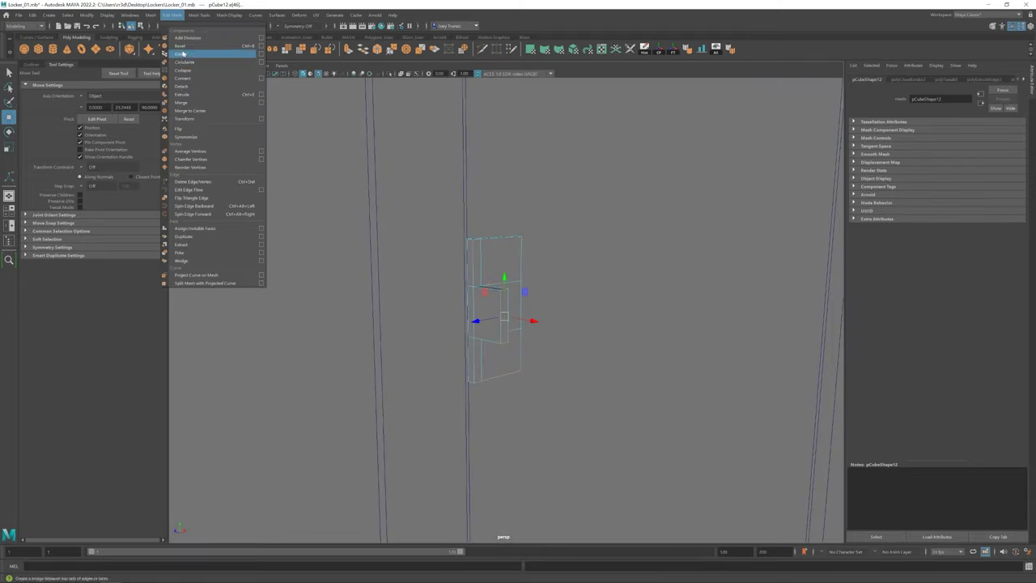
pyautogui.click(81, 105)
pyautogui.press('w')
pyautogui.click(499, 306)
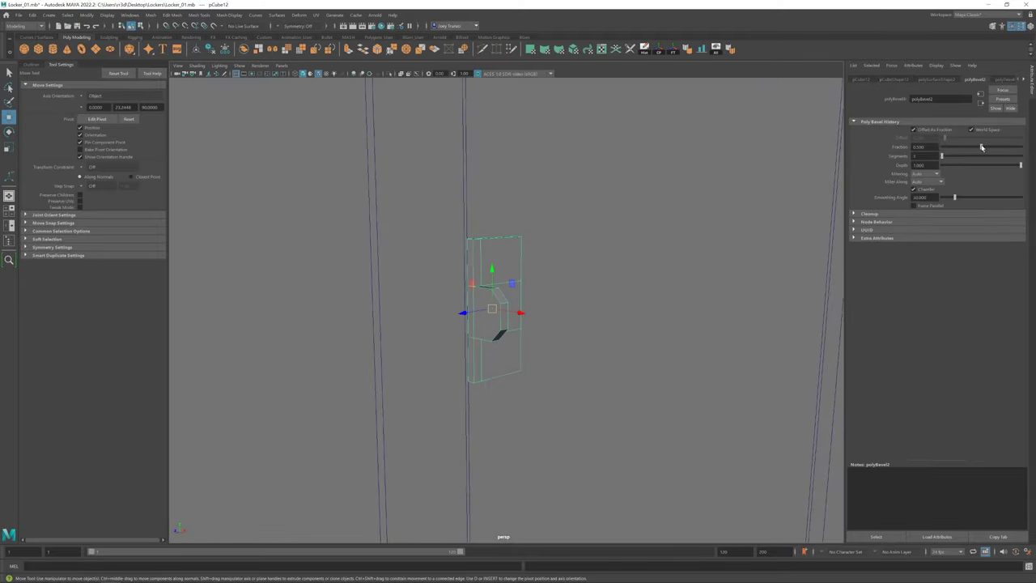
pyautogui.click(568, 257)
pyautogui.keyDown('alt'); pyautogui.moveTo(432, 345); pyautogui.dragTo(561, 397); pyautogui.keyUp('alt')
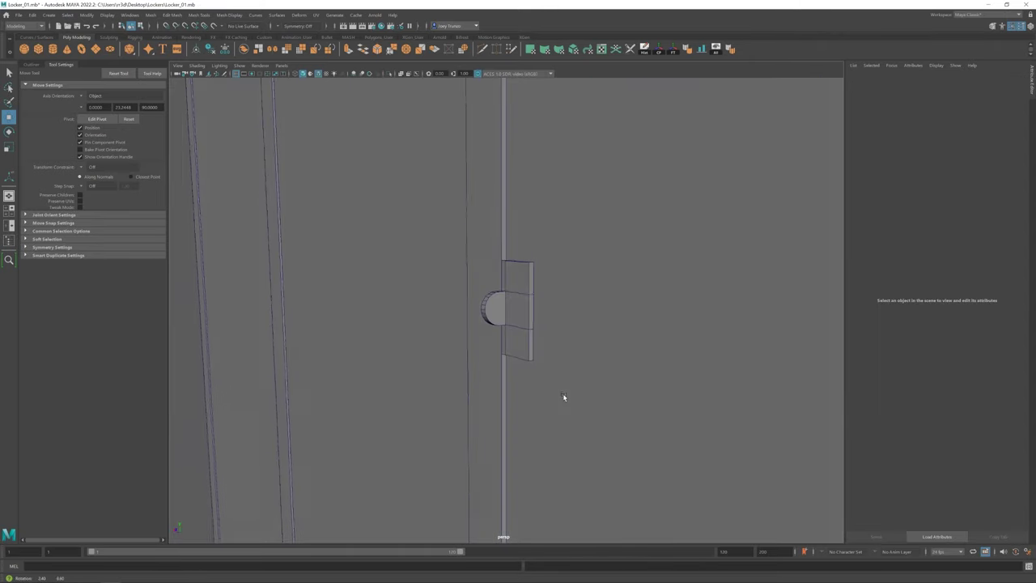
pyautogui.scroll(2, 527, 371)
pyautogui.click(524, 319)
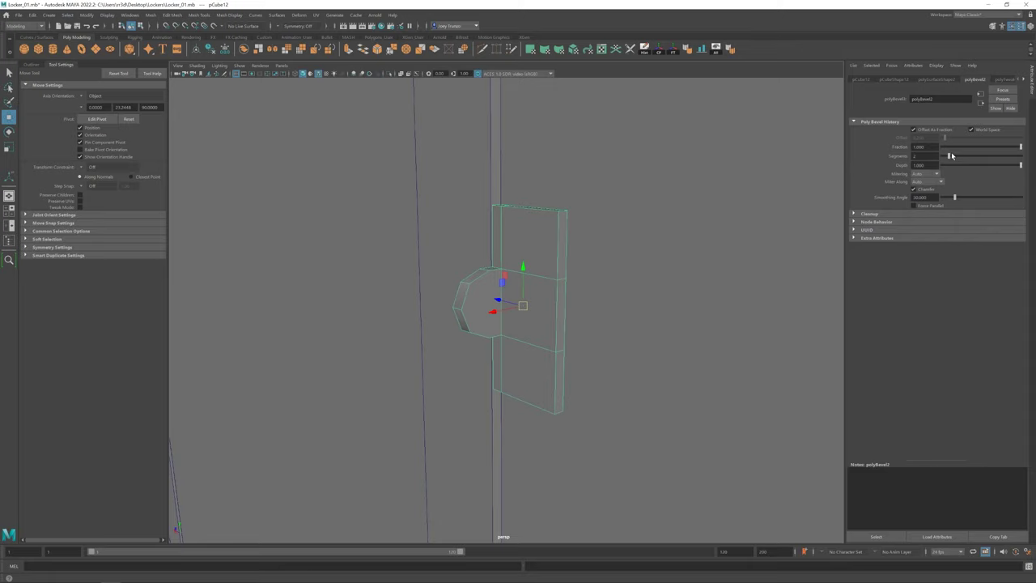
pyautogui.moveTo(502, 340)
pyautogui.keyDown('alt'); pyautogui.mouseDown()
pyautogui.moveTo(537, 313)
pyautogui.moveTo(461, 321)
pyautogui.moveTo(498, 311)
pyautogui.moveTo(576, 342)
pyautogui.mouseUp(); pyautogui.keyUp('alt')
pyautogui.click(526, 312)
# Step: Rotate the new cylinder 90° onto its side and scale it down
pyautogui.press('f')
pyautogui.press('e')
pyautogui.press('r')
pyautogui.scroll(5, 502, 313)
pyautogui.press('w')
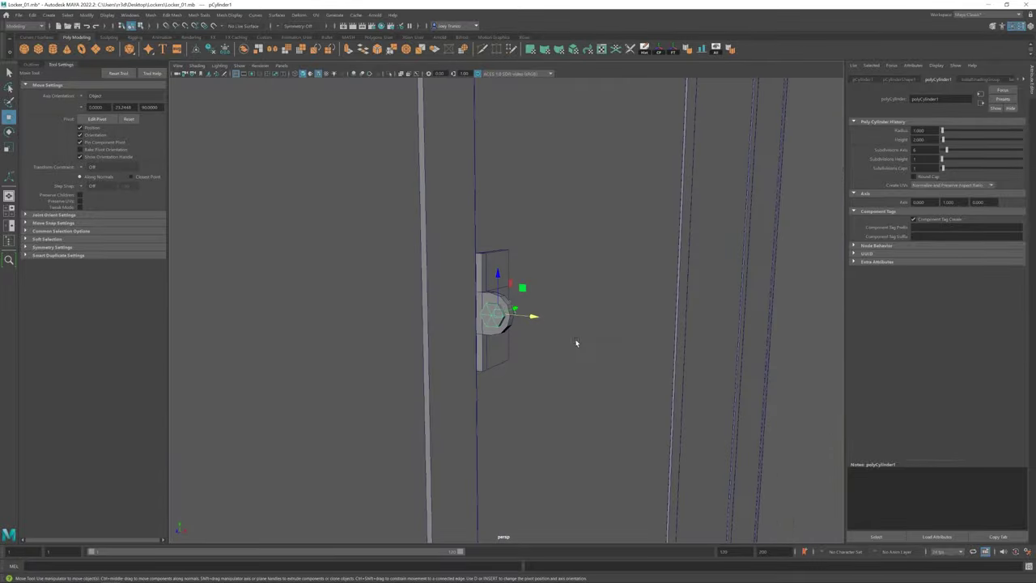
pyautogui.moveTo(507, 322)
pyautogui.keyDown('alt'); pyautogui.mouseDown()
pyautogui.moveTo(473, 339)
pyautogui.moveTo(442, 330)
pyautogui.mouseUp(); pyautogui.keyUp('alt')
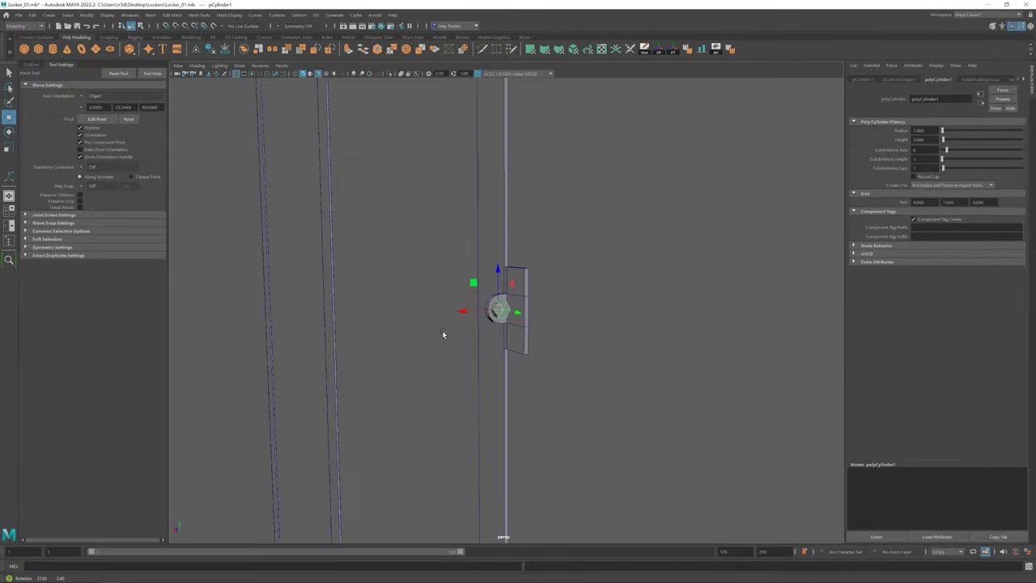
# Step: Scale the rounded tab's vertices so the cylinder passes through it
pyautogui.click(520, 324)
pyautogui.moveTo(504, 308); pyautogui.dragTo(519, 290, button='right')
pyautogui.press('r')
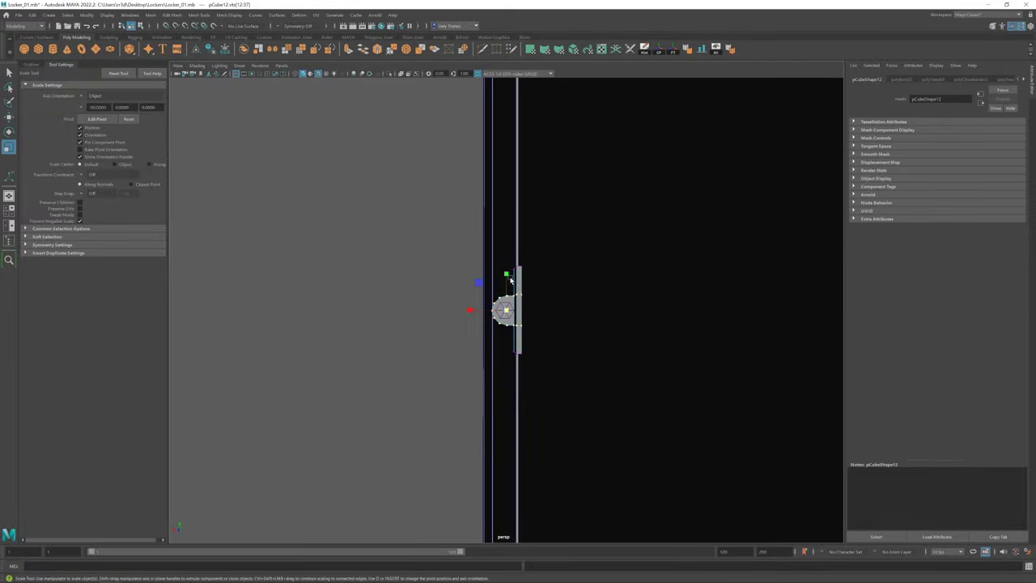
pyautogui.press('w')
pyautogui.keyDown('alt'); pyautogui.moveTo(509, 281); pyautogui.dragTo(562, 266); pyautogui.keyUp('alt')
pyautogui.click(509, 354)
pyautogui.moveTo(509, 354)
pyautogui.keyDown('alt'); pyautogui.mouseDown()
pyautogui.moveTo(335, 313)
pyautogui.moveTo(491, 318)
pyautogui.moveTo(461, 336)
pyautogui.moveTo(503, 324)
pyautogui.mouseUp(); pyautogui.keyUp('alt')
# Step: Subtract the cylinder from the handle box with Booleans > Difference
pyautogui.click(491, 318)
pyautogui.press('f')
pyautogui.keyDown('shift'); pyautogui.click(518, 316); pyautogui.keyUp('shift')
pyautogui.click(150, 14)
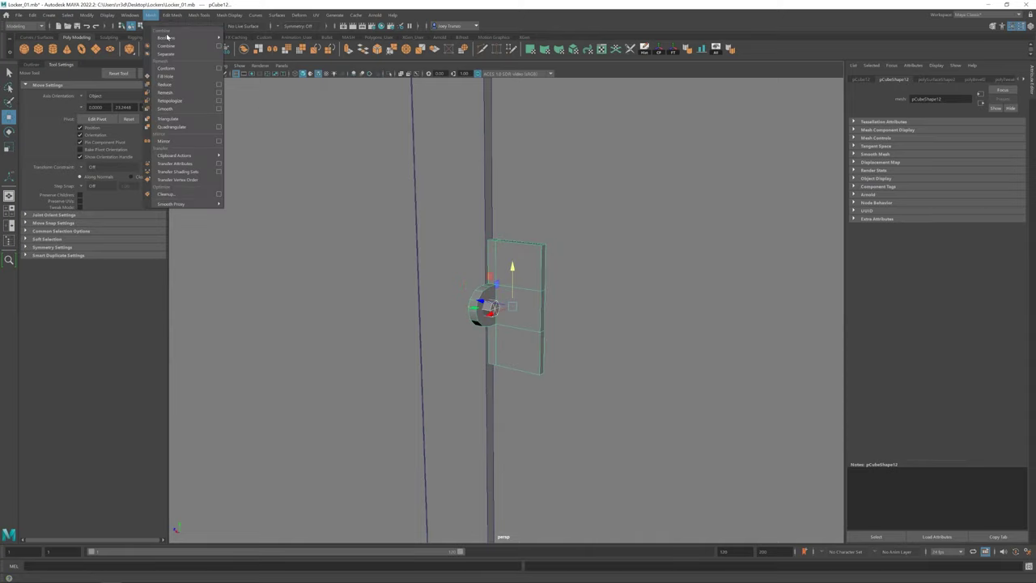
pyautogui.click(243, 46)
pyautogui.click(483, 306)
# Step: Cut a new edge from the hole to the tab's outer edge with Multi-Cut
pyautogui.press('f')
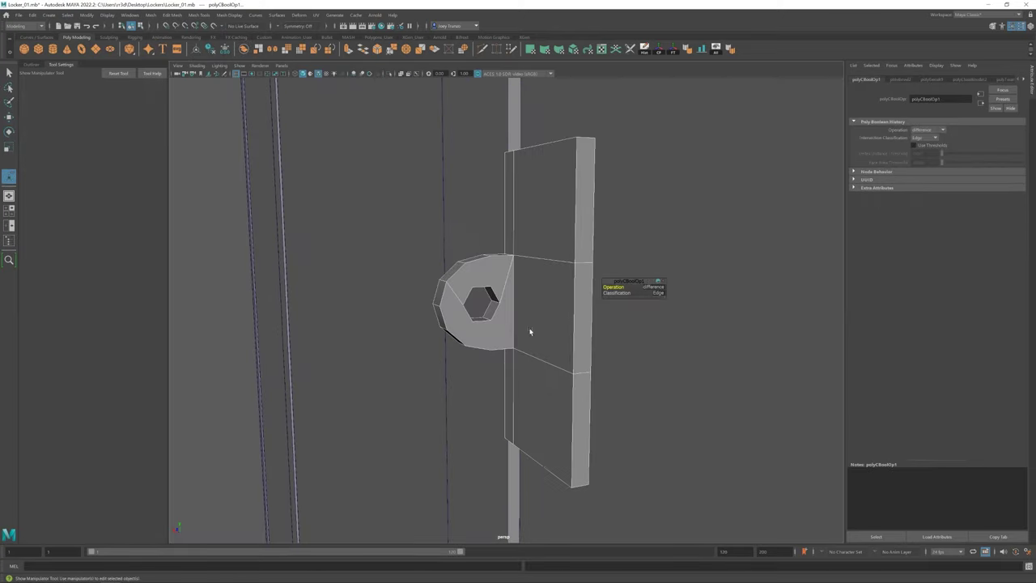
pyautogui.press('q')
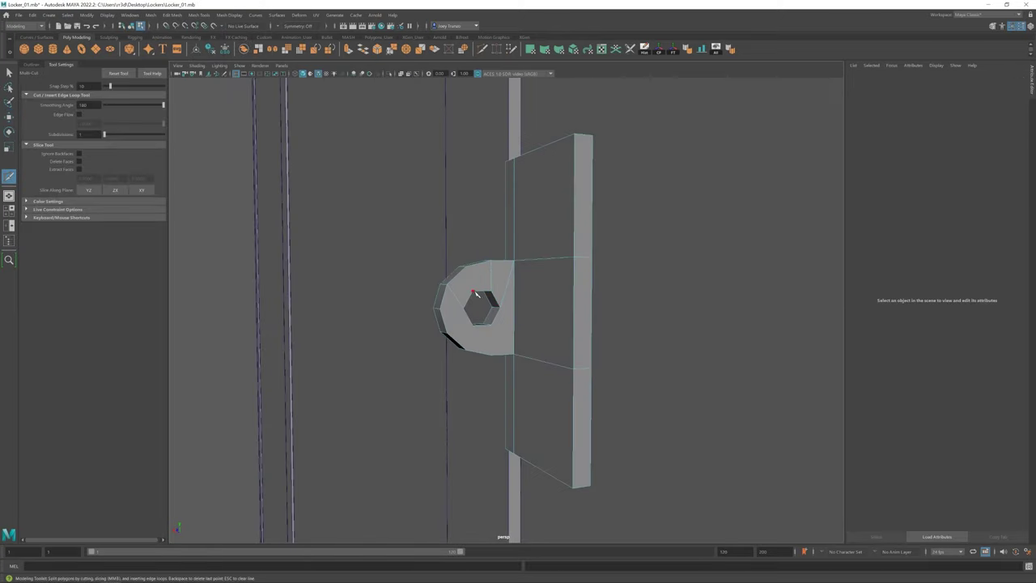
pyautogui.click(460, 314)
pyautogui.keyDown('shift'); pyautogui.moveTo(460, 315); pyautogui.dragTo(454, 323, button='right'); pyautogui.keyUp('shift')
pyautogui.keyDown('alt'); pyautogui.moveTo(492, 351); pyautogui.dragTo(494, 357); pyautogui.keyUp('alt')
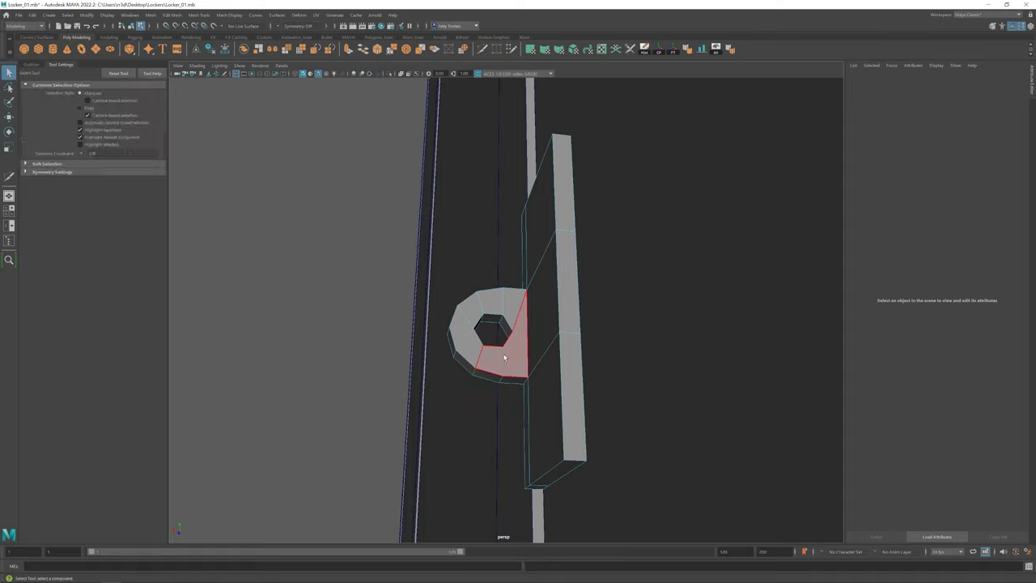
pyautogui.moveTo(530, 380)
pyautogui.keyDown('alt'); pyautogui.mouseDown()
pyautogui.moveTo(548, 370)
pyautogui.moveTo(488, 318)
pyautogui.mouseUp(); pyautogui.keyUp('alt')
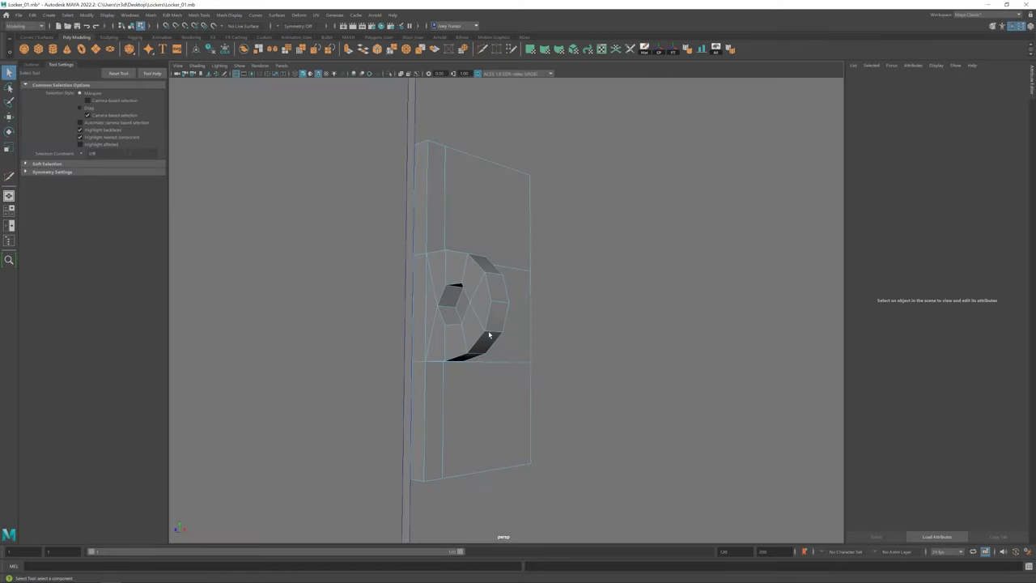
# Step: Bevel the faces around the hole and widen the bevel
pyautogui.click(172, 14)
pyautogui.click(453, 300)
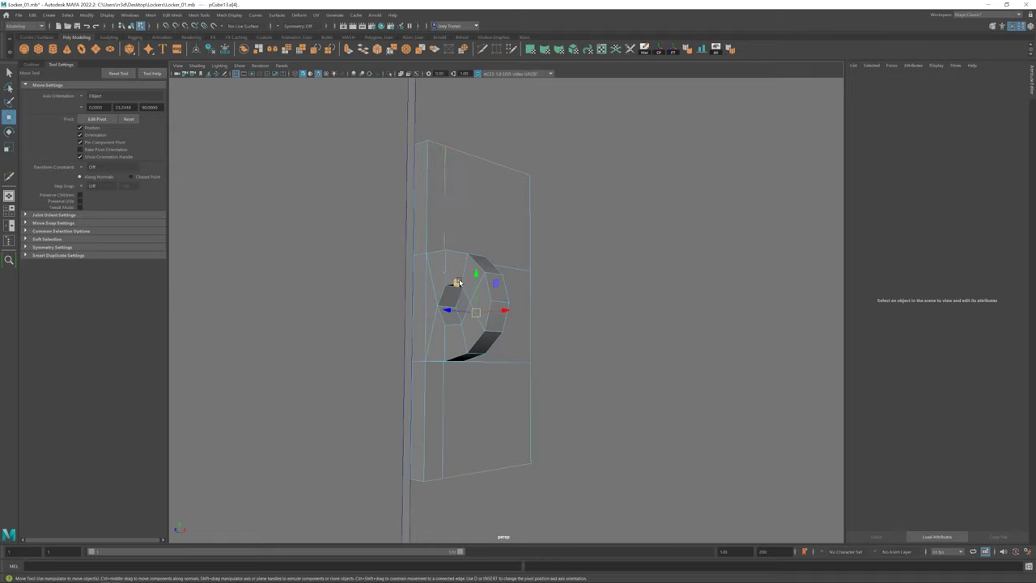
pyautogui.keyDown('alt'); pyautogui.moveTo(457, 316); pyautogui.dragTo(567, 308); pyautogui.keyUp('alt')
pyautogui.hotkey('ctrl', 'b')
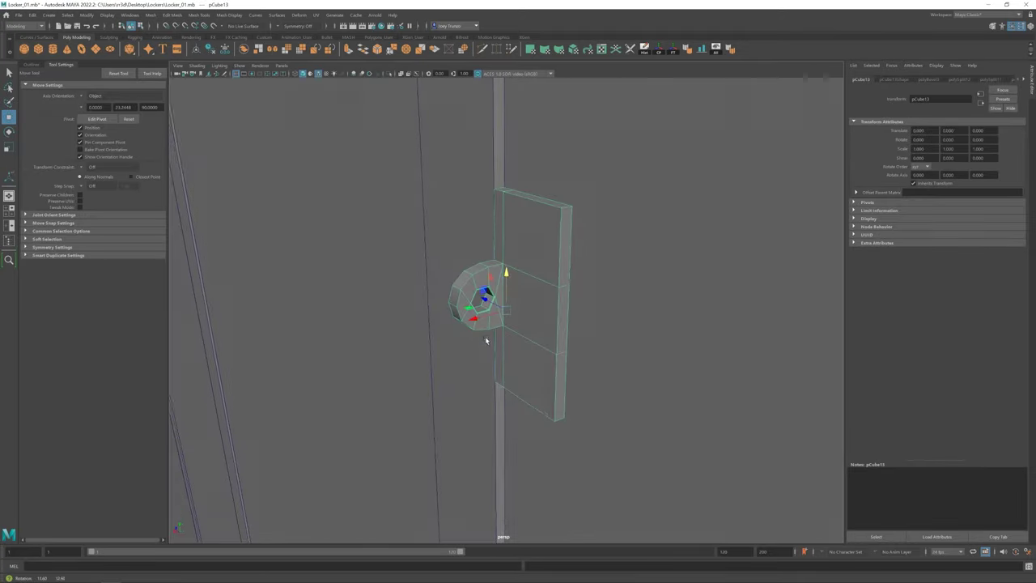
# Step: Insert an extra edge loop across the handle plate
pyautogui.click(199, 14)
pyautogui.click(219, 54)
pyautogui.keyDown('alt'); pyautogui.moveTo(502, 324); pyautogui.dragTo(564, 244); pyautogui.keyUp('alt')
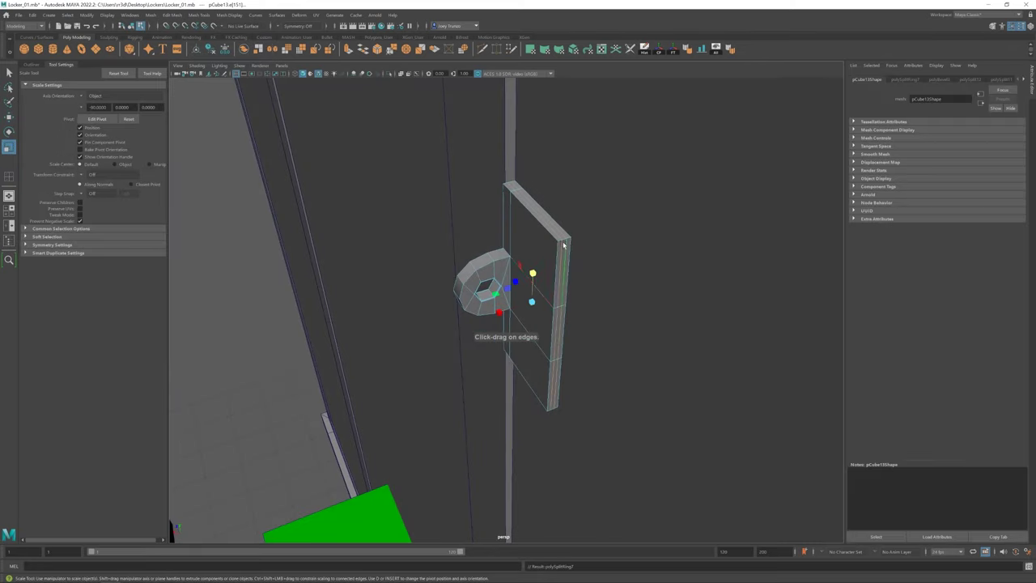
pyautogui.click(200, 15)
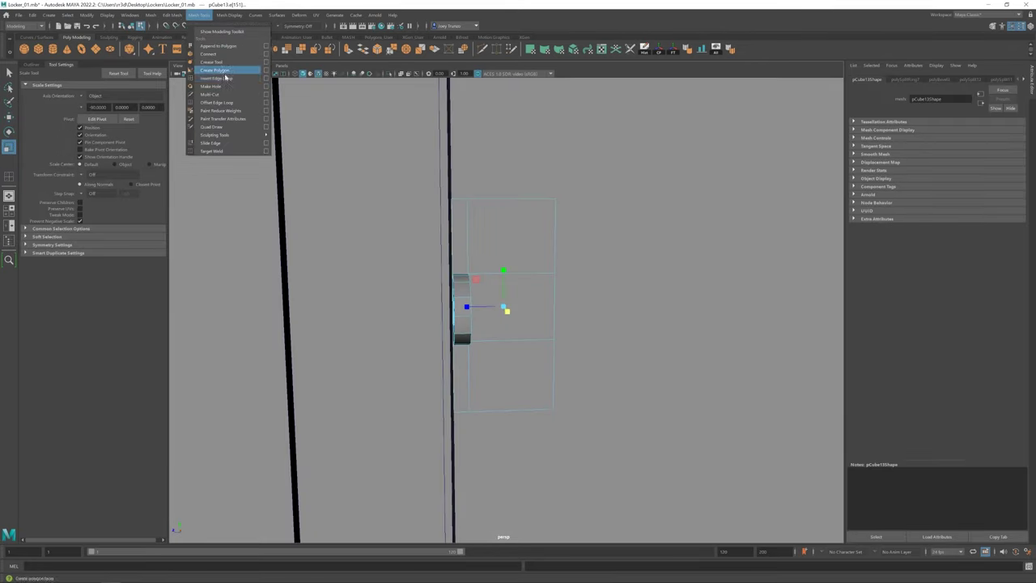
pyautogui.click(220, 70)
pyautogui.moveTo(502, 308)
pyautogui.keyDown('alt'); pyautogui.mouseDown()
pyautogui.moveTo(460, 206)
pyautogui.moveTo(497, 255)
pyautogui.mouseUp(); pyautogui.keyUp('alt')
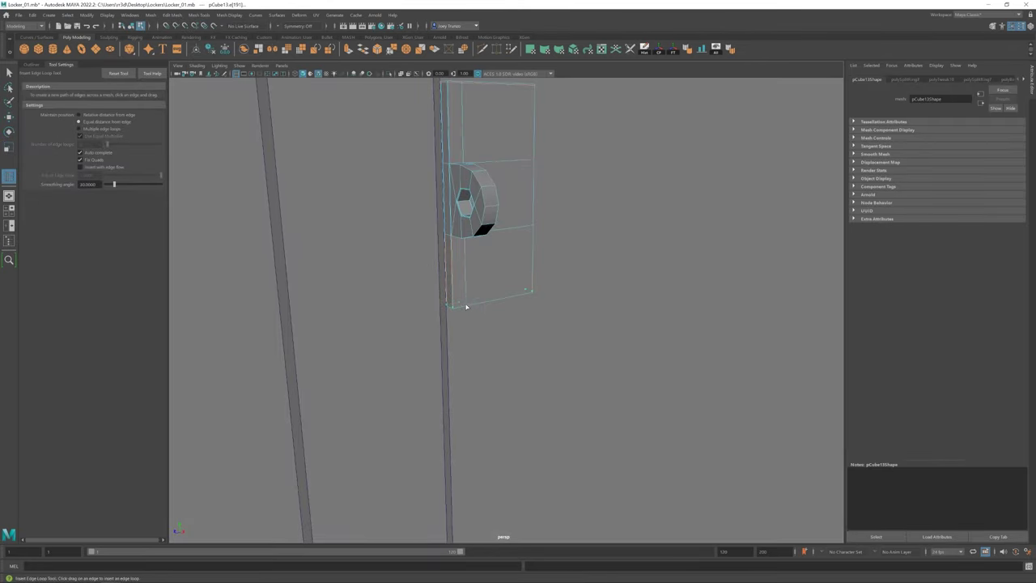
pyautogui.moveTo(467, 307)
pyautogui.keyDown('alt'); pyautogui.mouseDown()
pyautogui.moveTo(459, 164)
pyautogui.moveTo(472, 191)
pyautogui.moveTo(450, 207)
pyautogui.moveTo(532, 227)
pyautogui.moveTo(527, 289)
pyautogui.moveTo(688, 343)
pyautogui.moveTo(726, 312)
pyautogui.mouseUp(); pyautogui.keyUp('alt')
# Step: Reset the small block's rotation to straight and move it onto the door edge beside the handle
pyautogui.click(688, 342)
pyautogui.keyDown('alt'); pyautogui.moveTo(726, 312); pyautogui.dragTo(442, 294, button='right'); pyautogui.keyUp('alt')
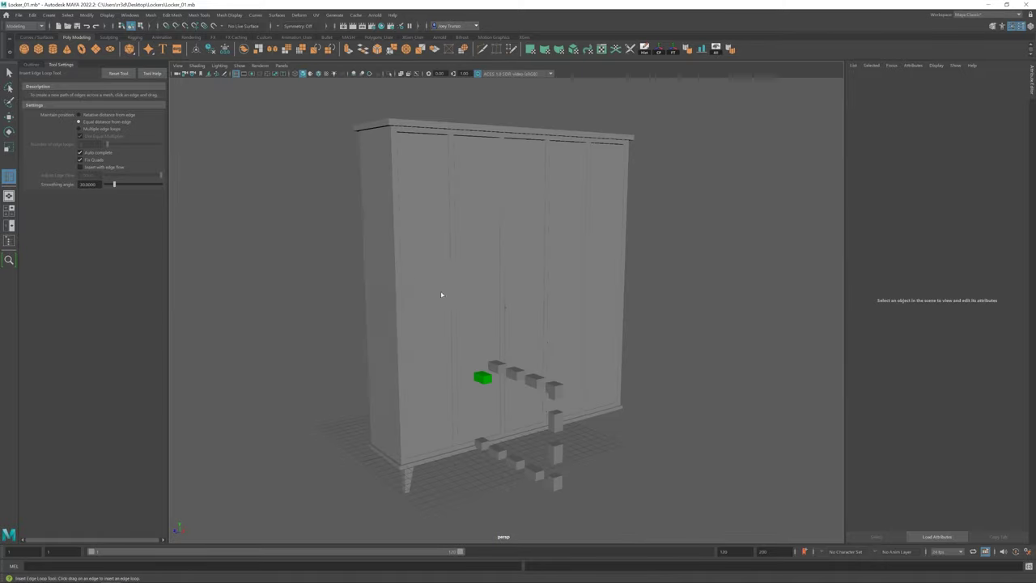
pyautogui.moveTo(442, 294)
pyautogui.keyDown('alt'); pyautogui.mouseDown()
pyautogui.moveTo(483, 381)
pyautogui.moveTo(536, 388)
pyautogui.mouseUp(); pyautogui.keyUp('alt')
pyautogui.press('w')
pyautogui.moveTo(570, 272)
pyautogui.keyDown('alt'); pyautogui.mouseDown()
pyautogui.moveTo(521, 340)
pyautogui.moveTo(507, 303)
pyautogui.moveTo(463, 345)
pyautogui.mouseUp(); pyautogui.keyUp('alt')
pyautogui.press('f')
pyautogui.moveTo(475, 294)
pyautogui.keyDown('alt'); pyautogui.mouseDown()
pyautogui.moveTo(558, 312)
pyautogui.moveTo(559, 276)
pyautogui.moveTo(490, 308)
pyautogui.moveTo(500, 293)
pyautogui.moveTo(535, 308)
pyautogui.moveTo(526, 293)
pyautogui.moveTo(573, 340)
pyautogui.moveTo(609, 334)
pyautogui.mouseUp(); pyautogui.keyUp('alt')
pyautogui.press('e')
pyautogui.hotkey('ctrl', 'z')
pyautogui.press('w')
pyautogui.click(555, 332)
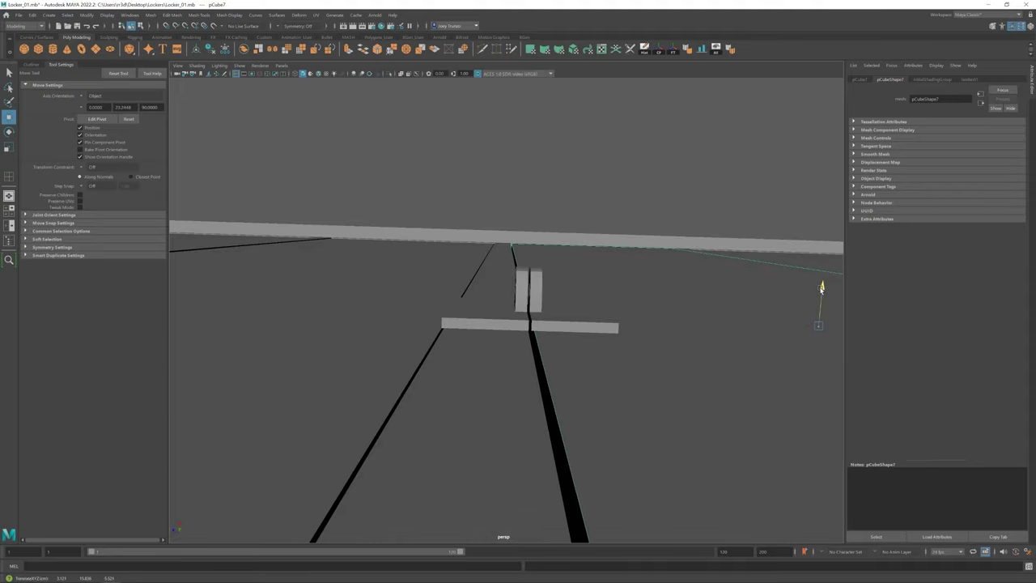
pyautogui.click(822, 288)
# Step: Scale and reposition the small handle piece on the door
pyautogui.press('f')
pyautogui.keyDown('alt'); pyautogui.moveTo(424, 316); pyautogui.dragTo(522, 312, button='right'); pyautogui.keyUp('alt')
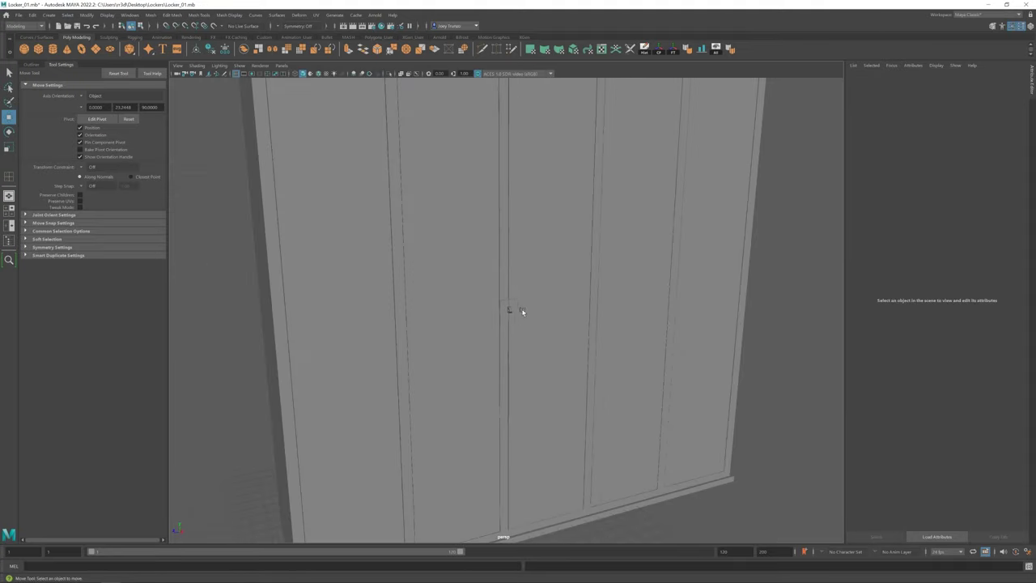
pyautogui.scroll(5, 497, 323)
pyautogui.moveTo(509, 356); pyautogui.dragTo(476, 262)
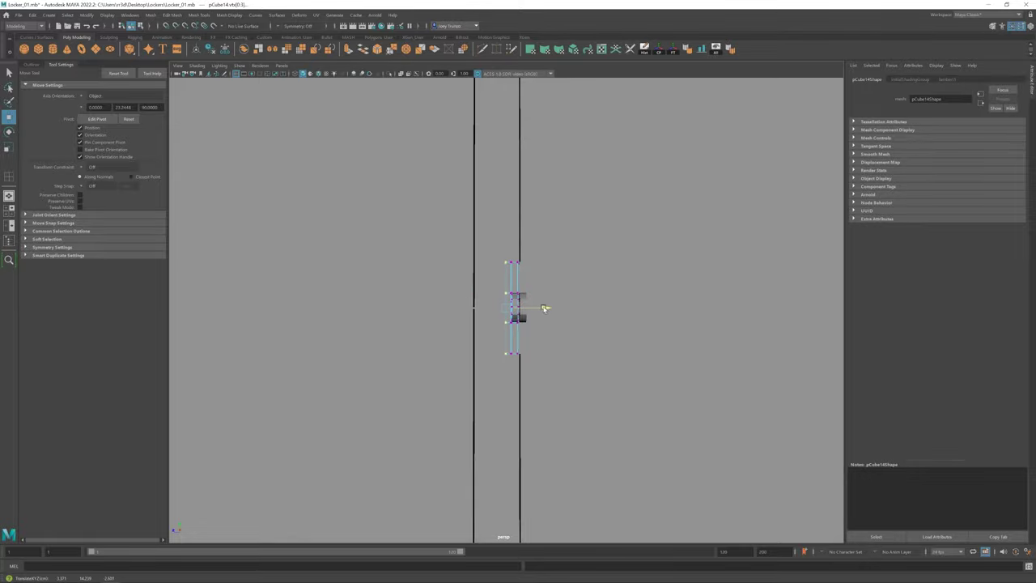
pyautogui.press('r')
pyautogui.press('w')
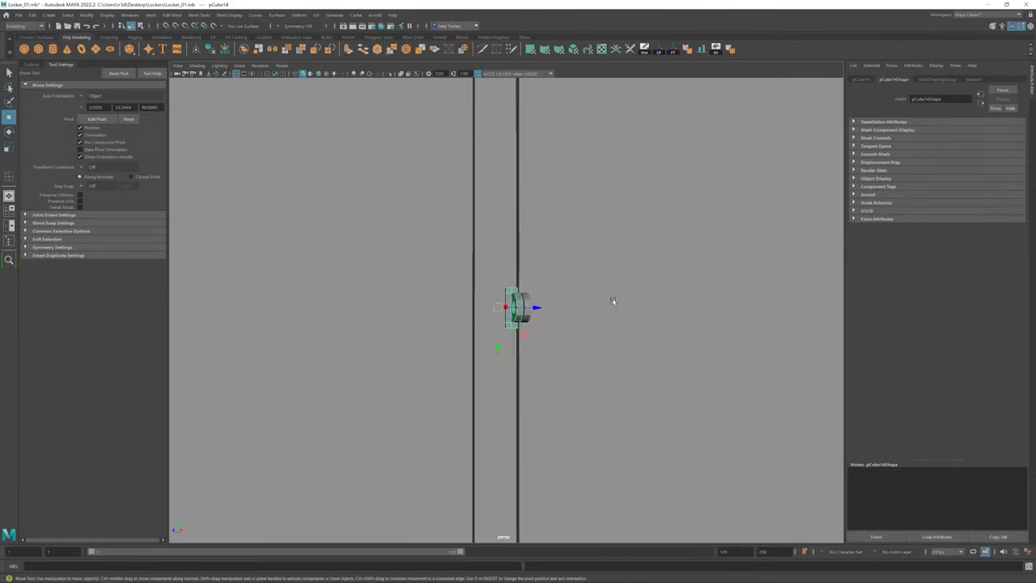
pyautogui.click(613, 301)
pyautogui.press('f')
pyautogui.scroll(5, 596, 336)
pyautogui.scroll(-3, 485, 331)
pyautogui.scroll(5, 485, 330)
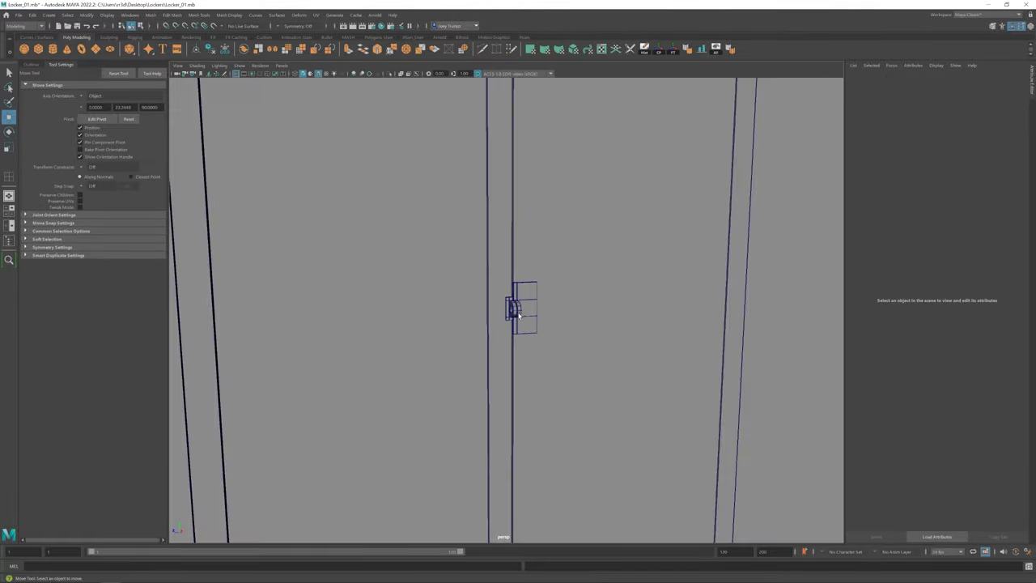
# Step: Adjust the handle's outer vertices, then select the backing plate pCube13
pyautogui.click(512, 309)
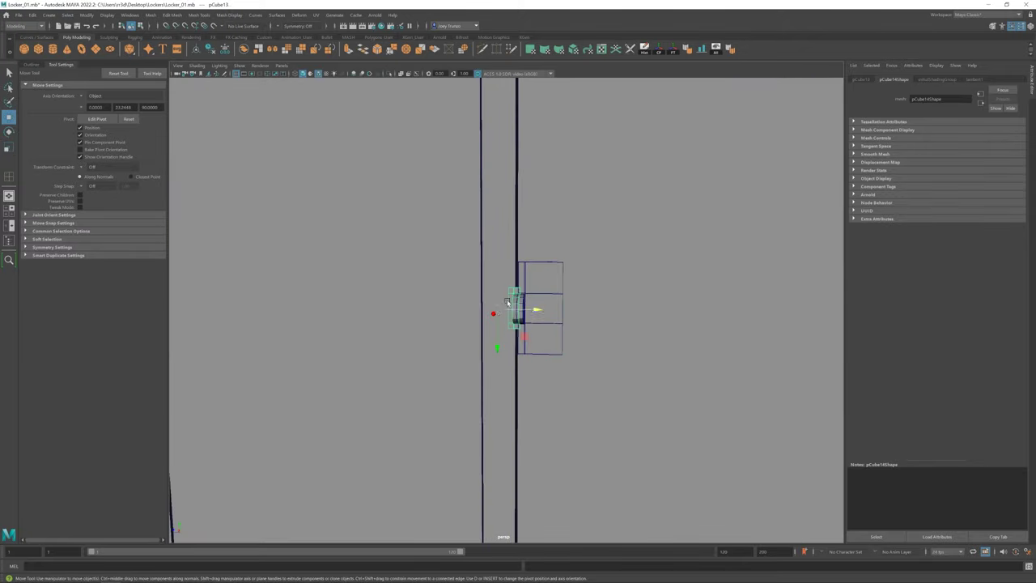
pyautogui.keyDown('alt'); pyautogui.moveTo(519, 312); pyautogui.dragTo(532, 322); pyautogui.keyUp('alt')
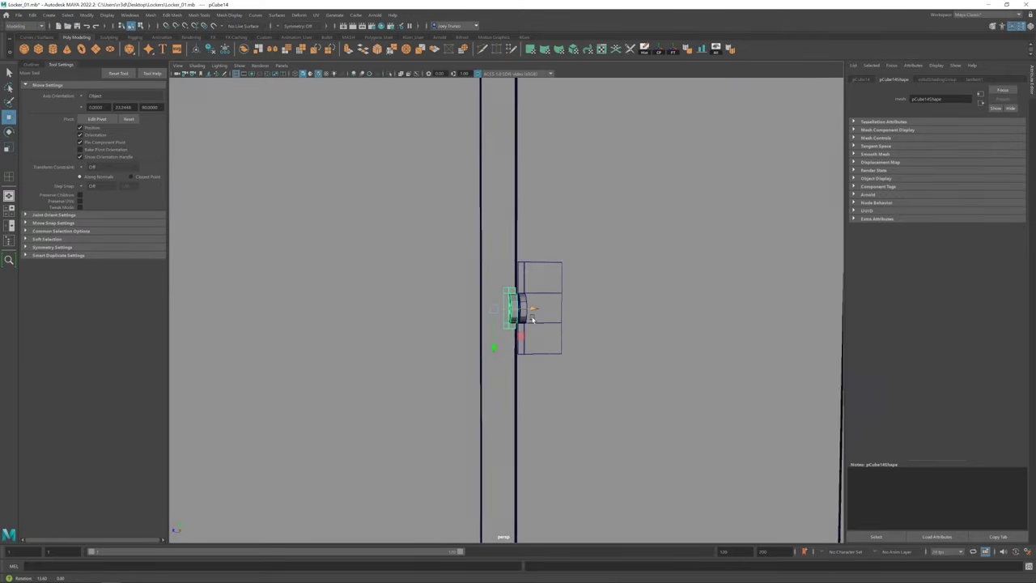
pyautogui.scroll(3, 532, 320)
pyautogui.press('F9')
pyautogui.moveTo(430, 219); pyautogui.dragTo(503, 354)
pyautogui.click(540, 307)
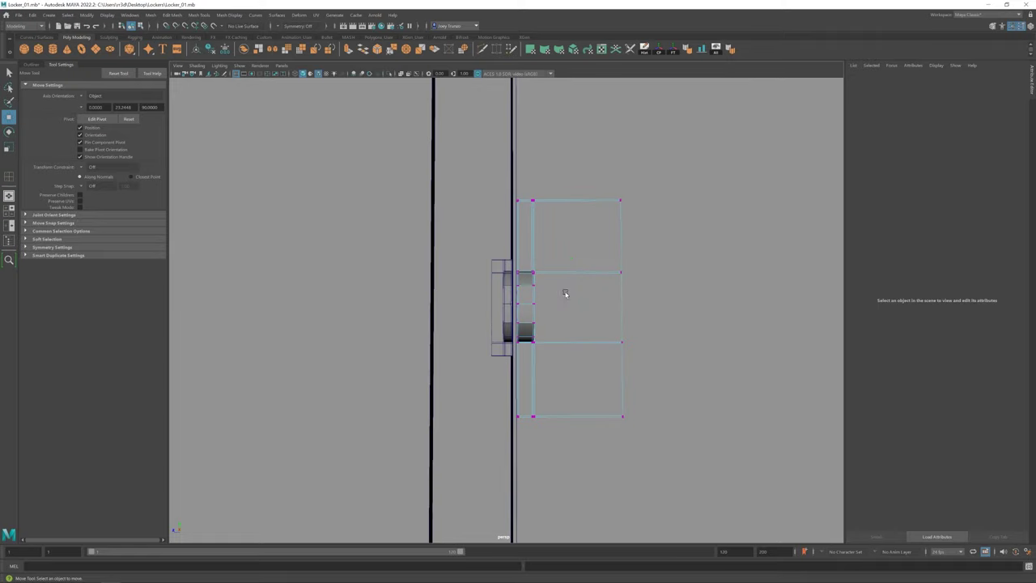
pyautogui.scroll(-5, 578, 400)
pyautogui.keyDown('alt'); pyautogui.moveTo(579, 400); pyautogui.dragTo(451, 340); pyautogui.keyUp('alt')
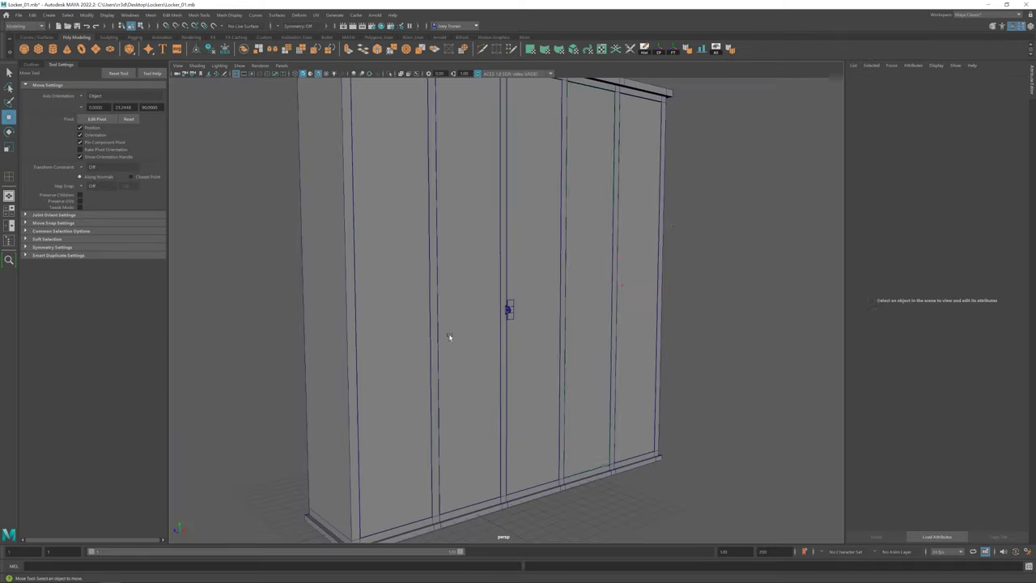
pyautogui.scroll(5, 521, 296)
pyautogui.press('q')
pyautogui.scroll(-2, 790, 320)
pyautogui.click(755, 300)
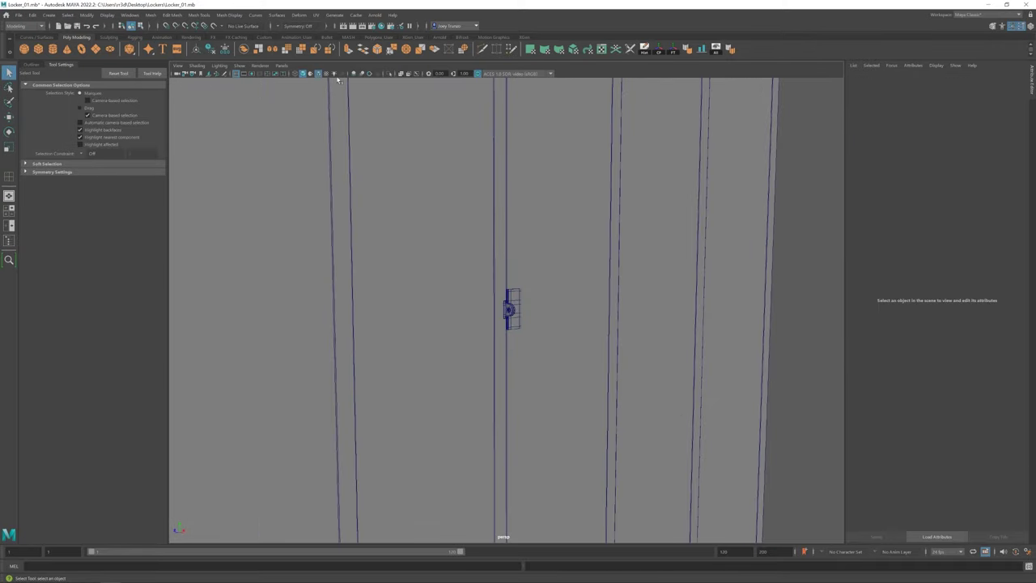
pyautogui.scroll(3, 510, 308)
pyautogui.moveTo(511, 308)
pyautogui.keyDown('alt'); pyautogui.mouseDown()
pyautogui.moveTo(453, 324)
pyautogui.moveTo(510, 307)
pyautogui.mouseUp(); pyautogui.keyUp('alt')
# Step: Insert an edge loop on the handle's backing plate
pyautogui.scroll(5, 510, 308)
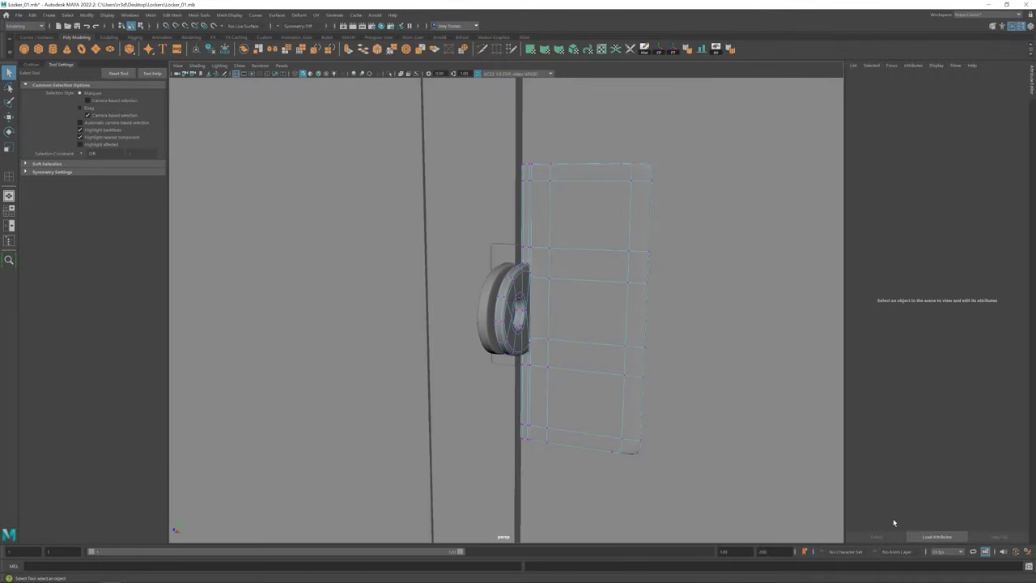
pyautogui.click(197, 15)
pyautogui.click(219, 69)
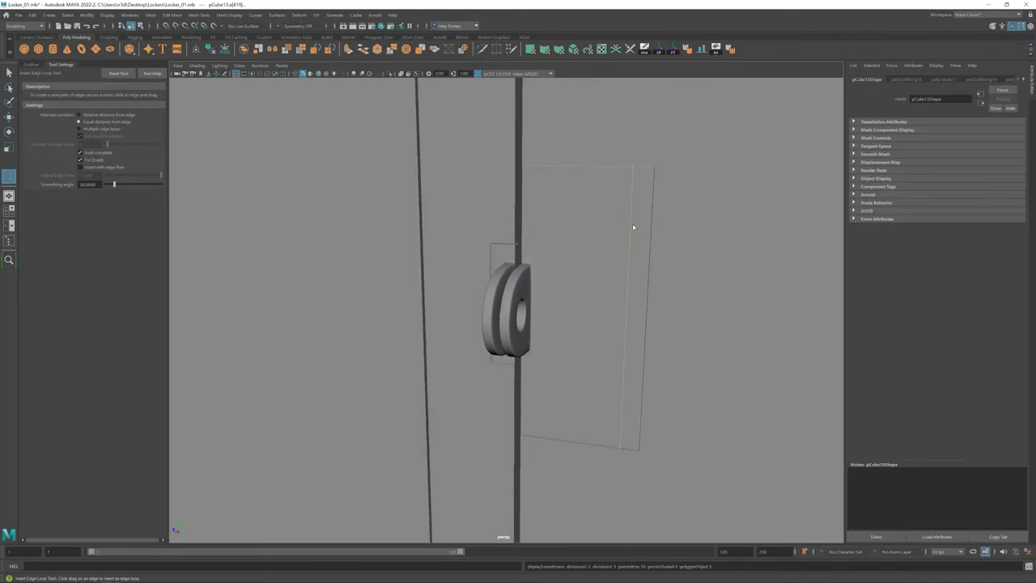
pyautogui.hotkey('alt', 'b')
pyautogui.keyDown('alt'); pyautogui.moveTo(633, 227); pyautogui.dragTo(571, 235); pyautogui.keyUp('alt')
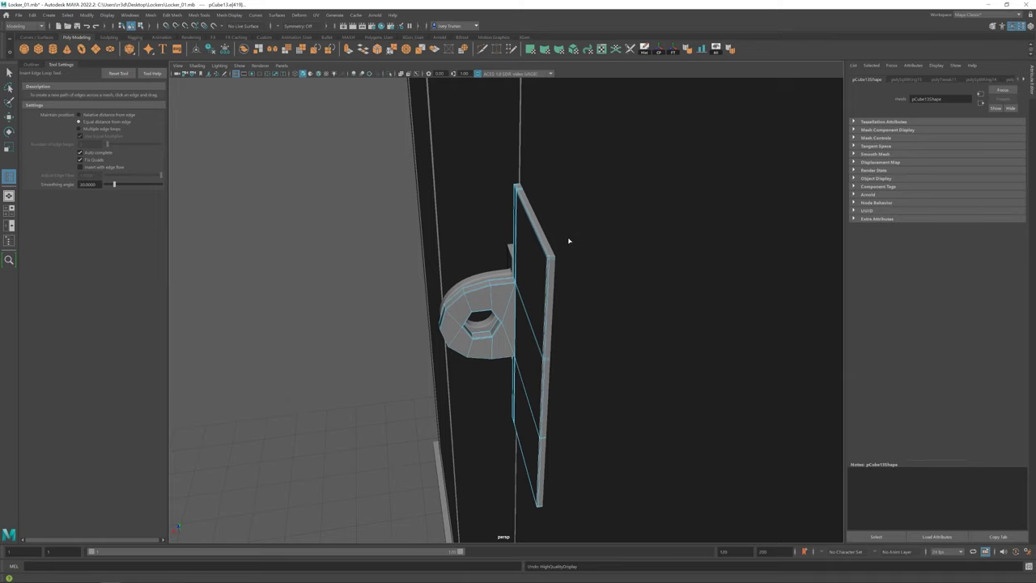
pyautogui.press('w')
pyautogui.hotkey('alt', 'b')
# Step: Isolate the backing plate and edit one of its faces
pyautogui.hotkey('ctrl', '1')
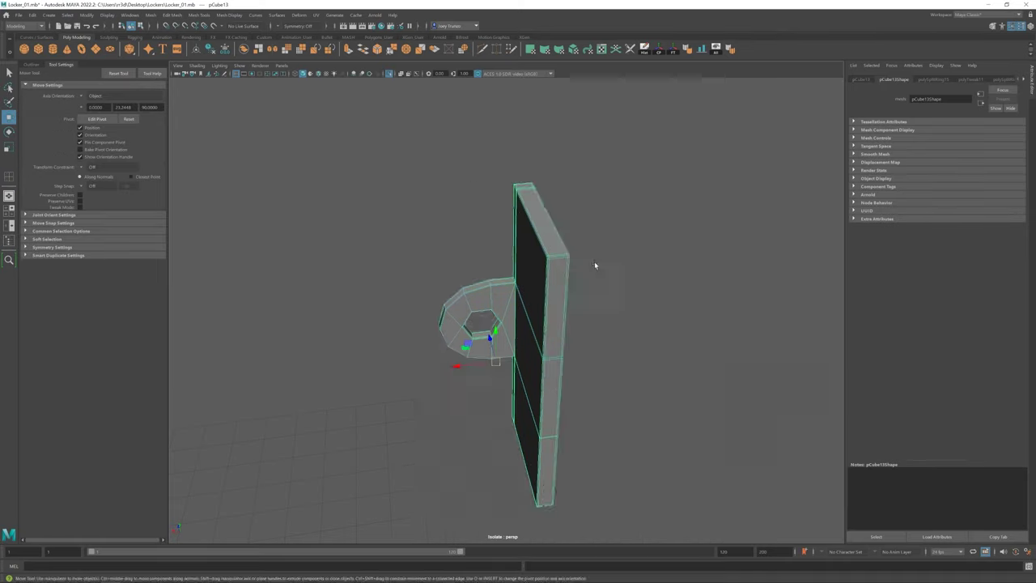
pyautogui.moveTo(596, 264)
pyautogui.keyDown('alt'); pyautogui.mouseDown()
pyautogui.moveTo(485, 215)
pyautogui.moveTo(450, 99)
pyautogui.moveTo(452, 508)
pyautogui.moveTo(462, 190)
pyautogui.moveTo(484, 290)
pyautogui.mouseUp(); pyautogui.keyUp('alt')
pyautogui.scroll(3, 486, 216)
pyautogui.click(491, 170)
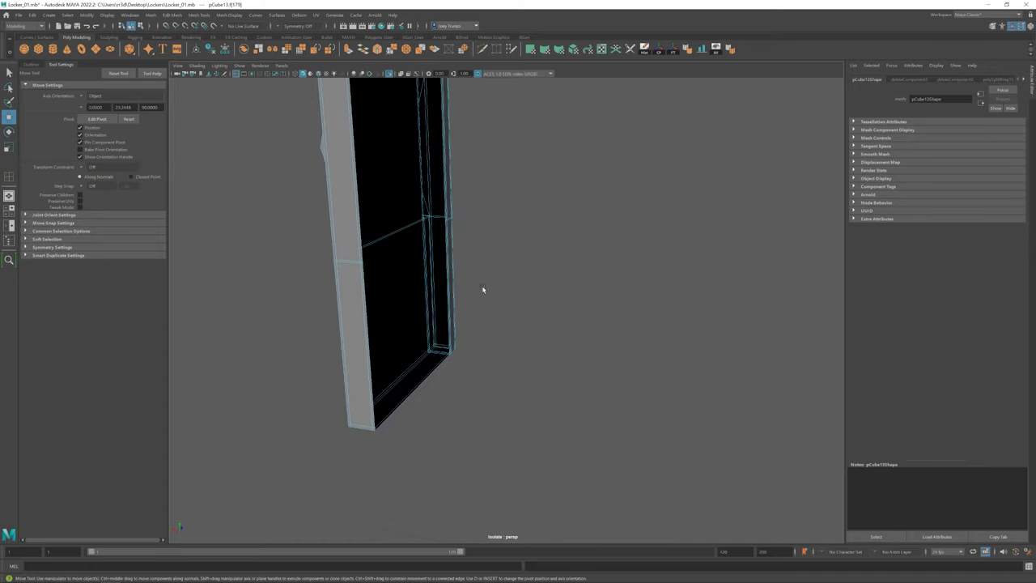
pyautogui.press('F8')
pyautogui.moveTo(455, 352)
pyautogui.keyDown('alt'); pyautogui.mouseDown()
pyautogui.moveTo(363, 335)
pyautogui.moveTo(405, 336)
pyautogui.mouseUp(); pyautogui.keyUp('alt')
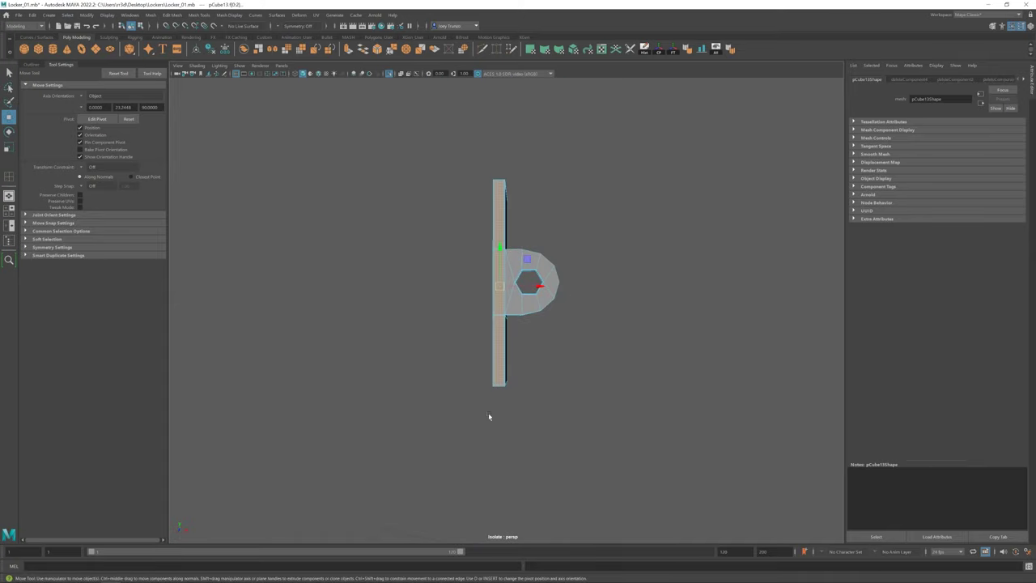
pyautogui.scroll(4, 519, 283)
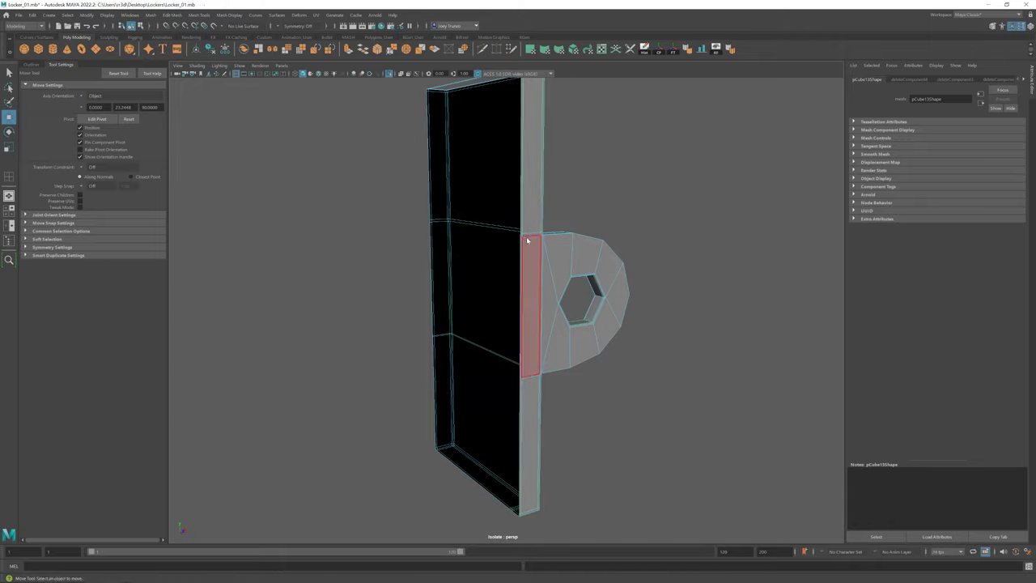
pyautogui.hotkey('ctrl', '1')
# Step: Scale and move the handle to fit the plate, then select its vertical bar faces
pyautogui.moveTo(544, 183)
pyautogui.keyDown('alt'); pyautogui.mouseDown()
pyautogui.moveTo(531, 284)
pyautogui.moveTo(556, 382)
pyautogui.mouseUp(); pyautogui.keyUp('alt')
pyautogui.scroll(5, 556, 381)
pyautogui.scroll(-2, 520, 323)
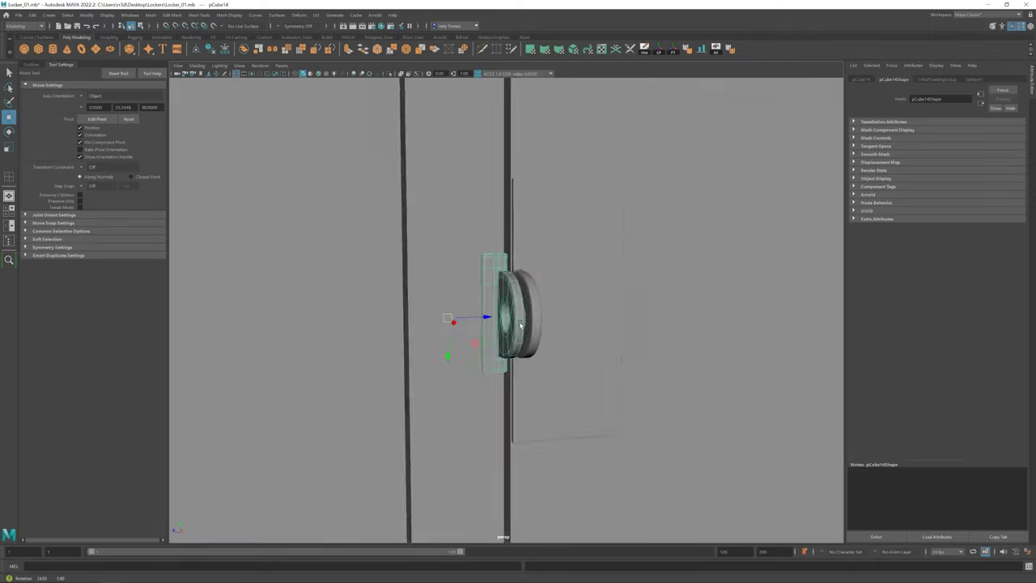
pyautogui.keyDown('alt'); pyautogui.moveTo(519, 323); pyautogui.dragTo(433, 311); pyautogui.keyUp('alt')
pyautogui.press('r')
pyautogui.press('w')
pyautogui.moveTo(495, 328)
pyautogui.keyDown('alt'); pyautogui.mouseDown()
pyautogui.moveTo(593, 319)
pyautogui.moveTo(508, 252)
pyautogui.mouseUp(); pyautogui.keyUp('alt')
pyautogui.hotkey('ctrl', '1')
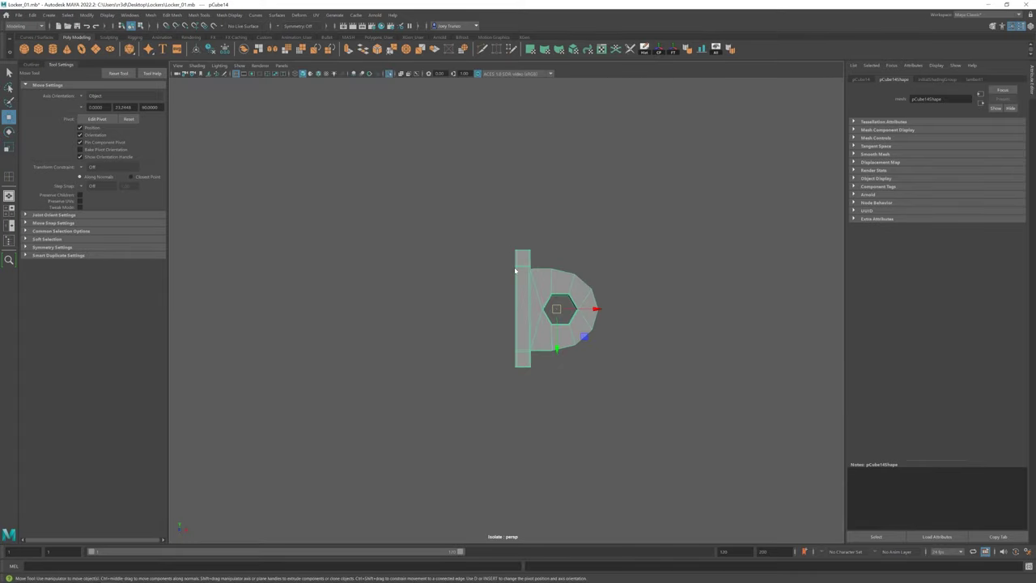
pyautogui.click(515, 270)
pyautogui.hotkey('ctrl', '1')
# Step: Scale and move the handle so it sits against its backing plate
pyautogui.moveTo(481, 231)
pyautogui.keyDown('alt'); pyautogui.mouseDown()
pyautogui.moveTo(504, 307)
pyautogui.moveTo(535, 342)
pyautogui.moveTo(446, 306)
pyautogui.moveTo(502, 317)
pyautogui.moveTo(507, 340)
pyautogui.mouseUp(); pyautogui.keyUp('alt')
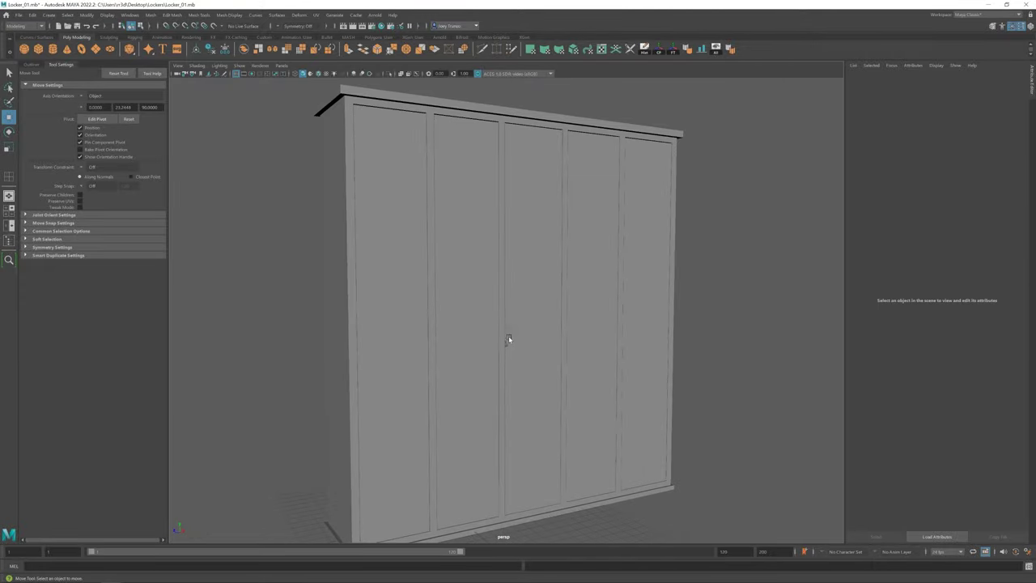
pyautogui.click(507, 341)
pyautogui.press('q')
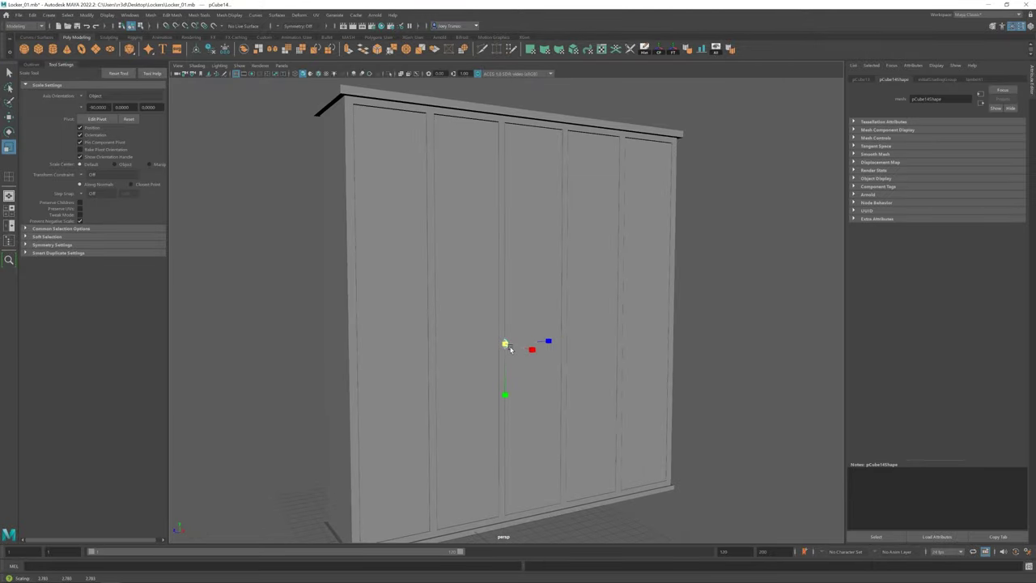
pyautogui.press('w')
pyautogui.press('f')
pyautogui.moveTo(537, 348)
pyautogui.keyDown('alt'); pyautogui.mouseDown()
pyautogui.moveTo(574, 353)
pyautogui.moveTo(549, 302)
pyautogui.mouseUp(); pyautogui.keyUp('alt')
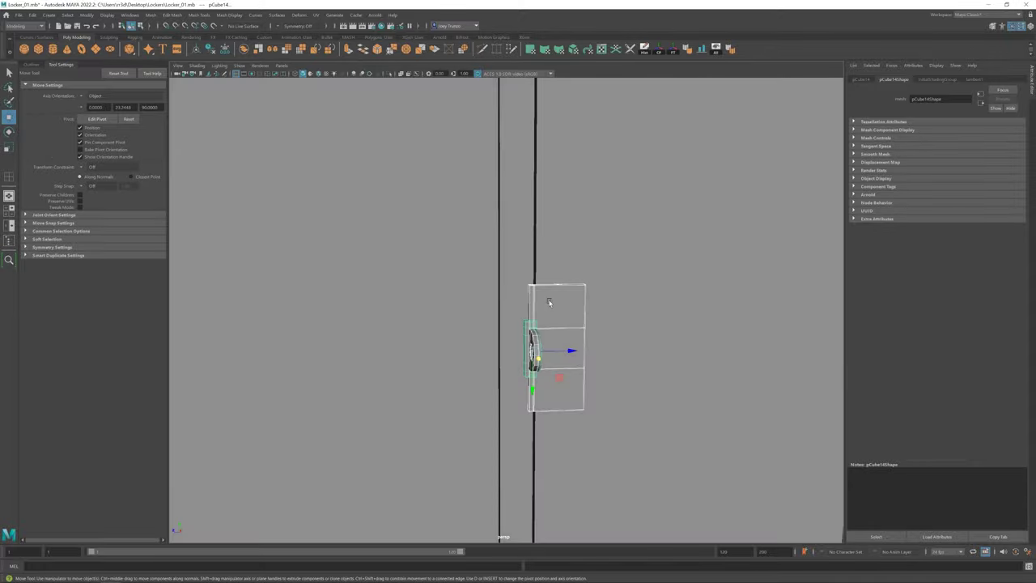
# Step: Select the middle door in preparation for inserting edge loops
pyautogui.scroll(-5, 481, 315)
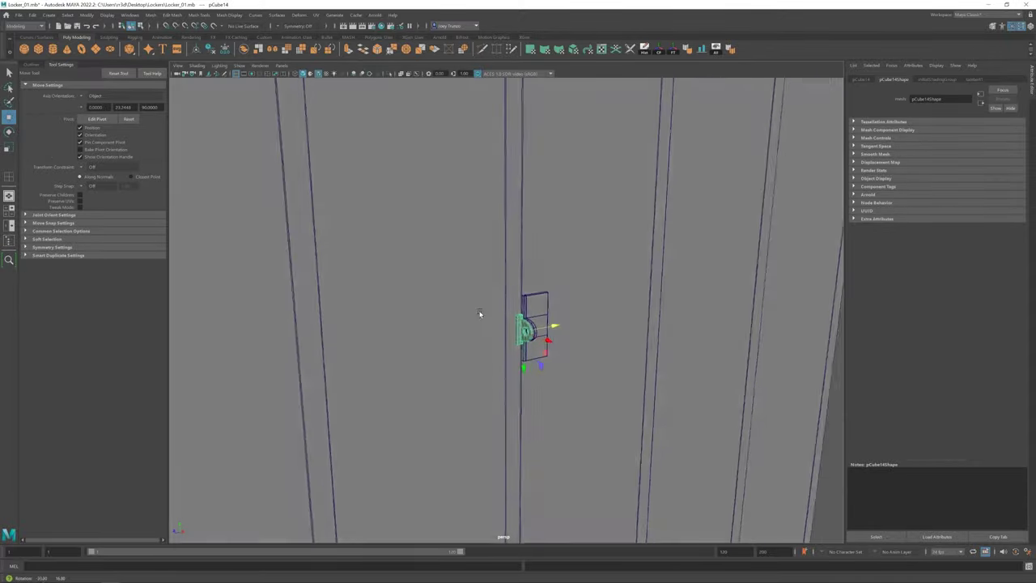
pyautogui.scroll(-4, 481, 315)
pyautogui.keyDown('alt'); pyautogui.moveTo(507, 308); pyautogui.dragTo(493, 215); pyautogui.keyUp('alt')
pyautogui.click(503, 227)
pyautogui.click(199, 15)
# Step: Insert an edge loop across the middle door's top and bevel it
pyautogui.click(230, 78)
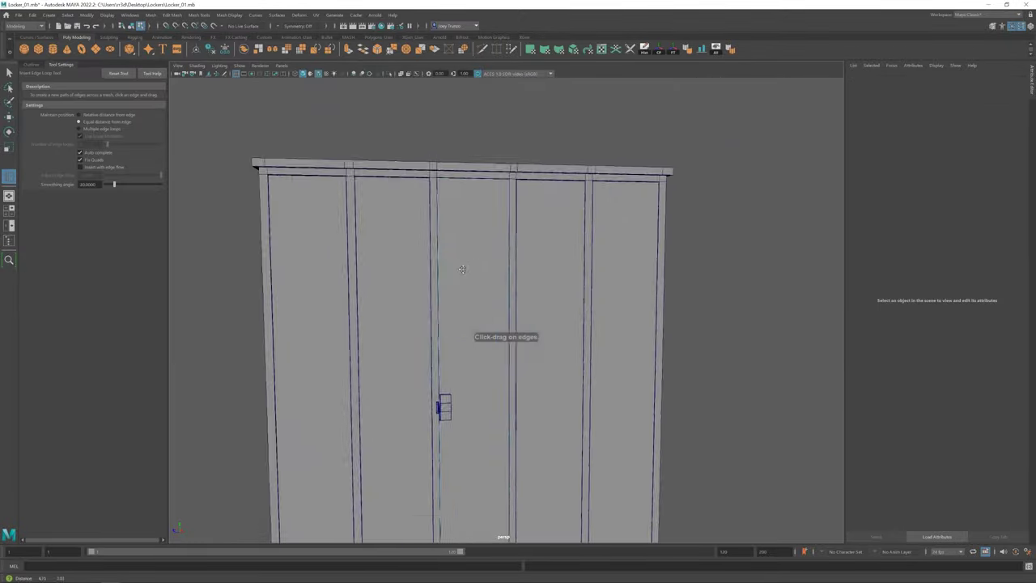
pyautogui.click(430, 209)
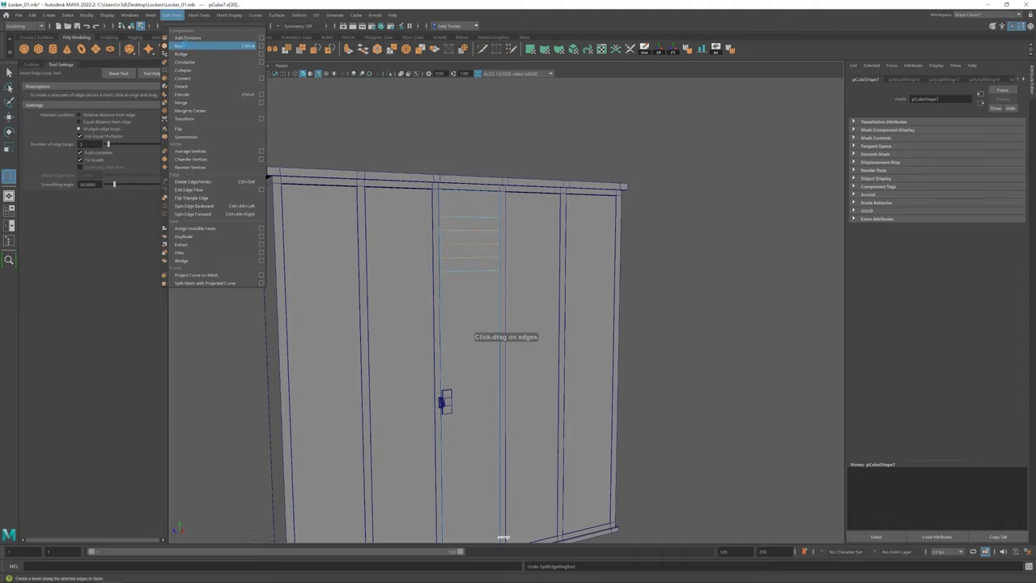
pyautogui.click(181, 46)
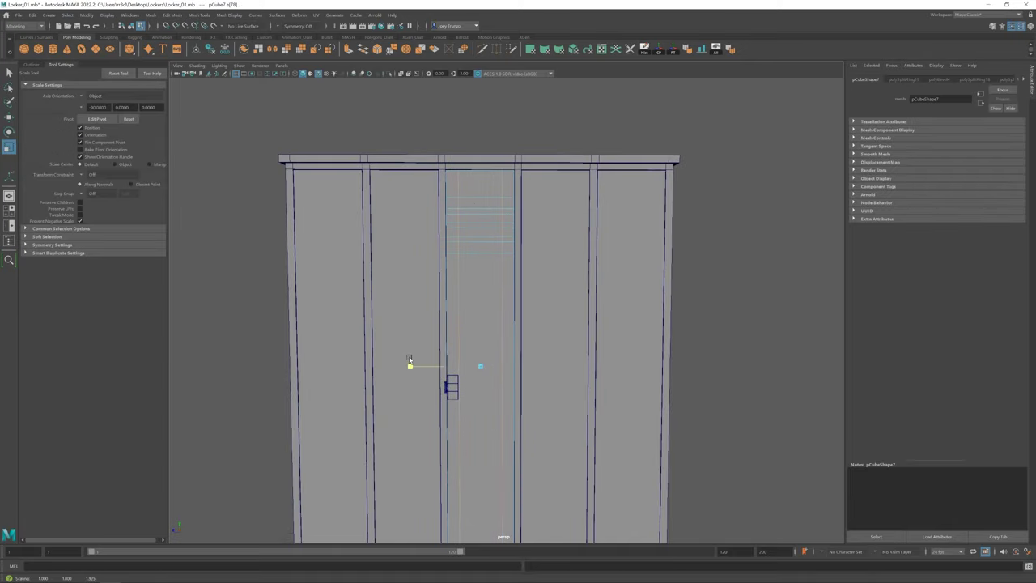
# Step: Select the three slot faces near the door top and extrude them inward
pyautogui.keyDown('alt'); pyautogui.moveTo(396, 354); pyautogui.dragTo(454, 243); pyautogui.keyUp('alt')
pyautogui.press('w')
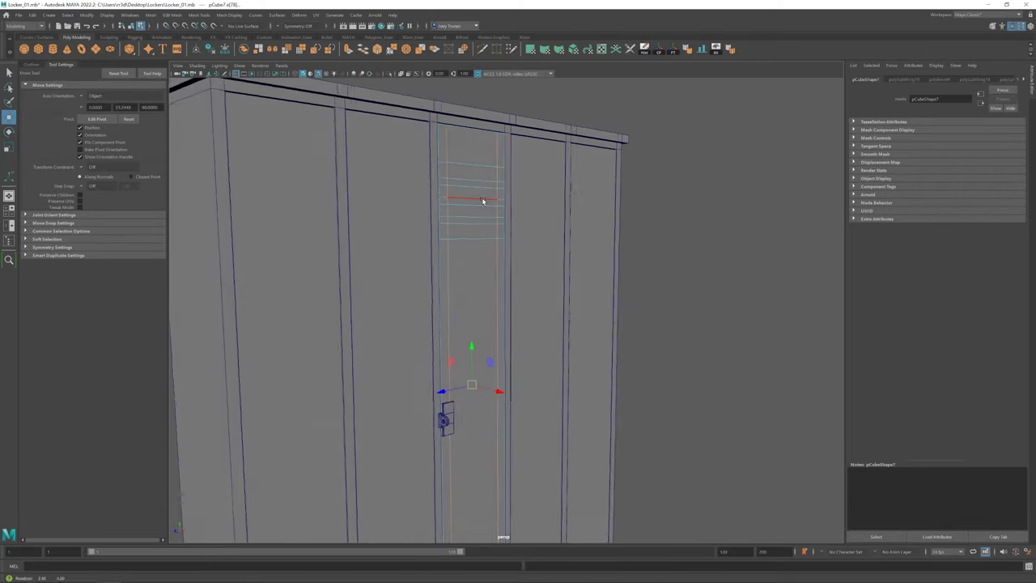
pyautogui.keyDown('alt'); pyautogui.moveTo(475, 182); pyautogui.dragTo(545, 254); pyautogui.keyUp('alt')
pyautogui.keyDown('alt'); pyautogui.moveTo(546, 255); pyautogui.dragTo(464, 197, button='right'); pyautogui.keyUp('alt')
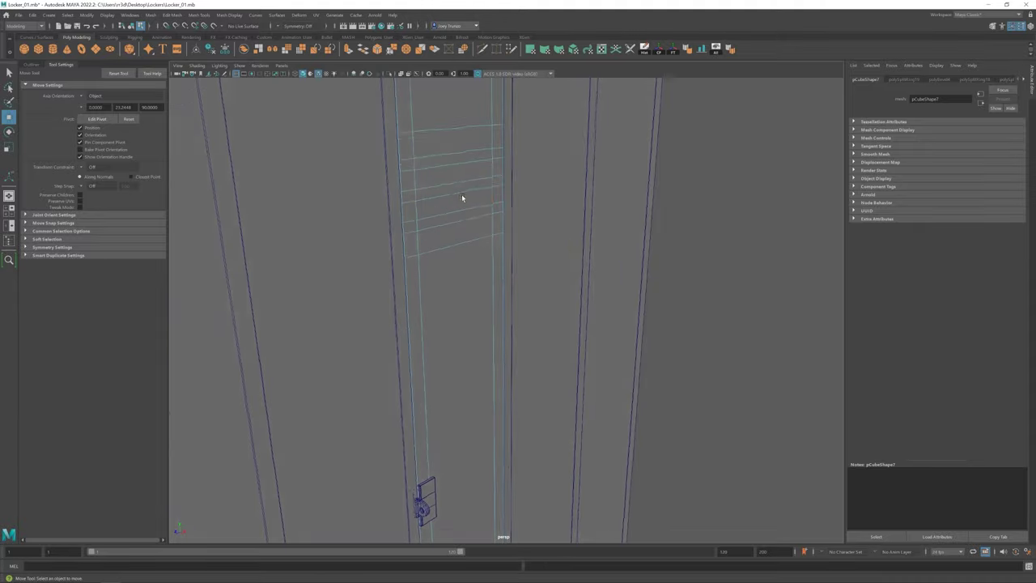
pyautogui.press('F11')
pyautogui.keyDown('alt'); pyautogui.moveTo(465, 197); pyautogui.dragTo(464, 226); pyautogui.keyUp('alt')
pyautogui.hotkey('ctrl', 'b')
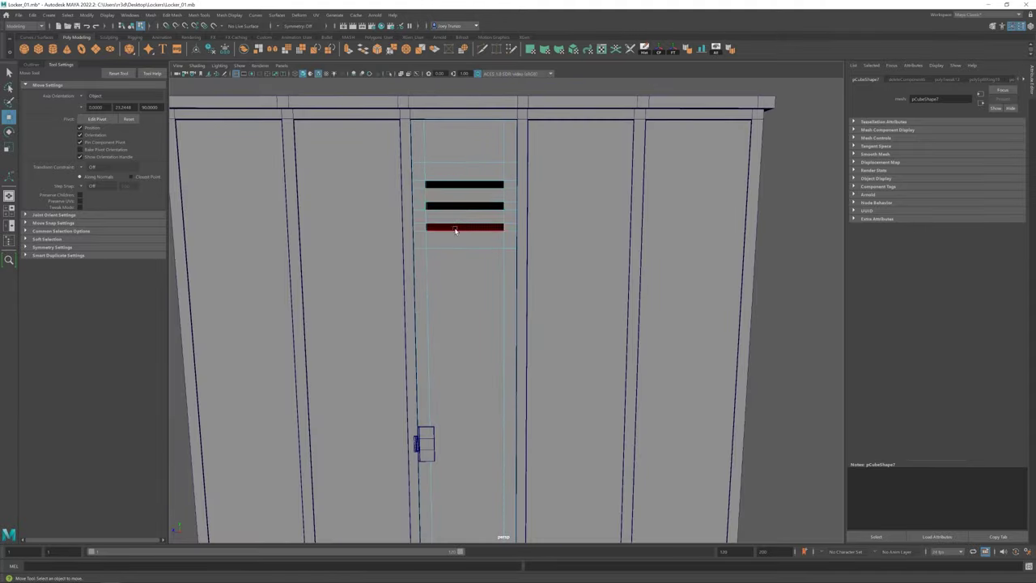
# Step: Isolate the middle door and select the lowest slot's faces from the front
pyautogui.moveTo(483, 185)
pyautogui.keyDown('alt'); pyautogui.mouseDown()
pyautogui.moveTo(498, 239)
pyautogui.moveTo(387, 76)
pyautogui.mouseUp(); pyautogui.keyUp('alt')
pyautogui.click(387, 74)
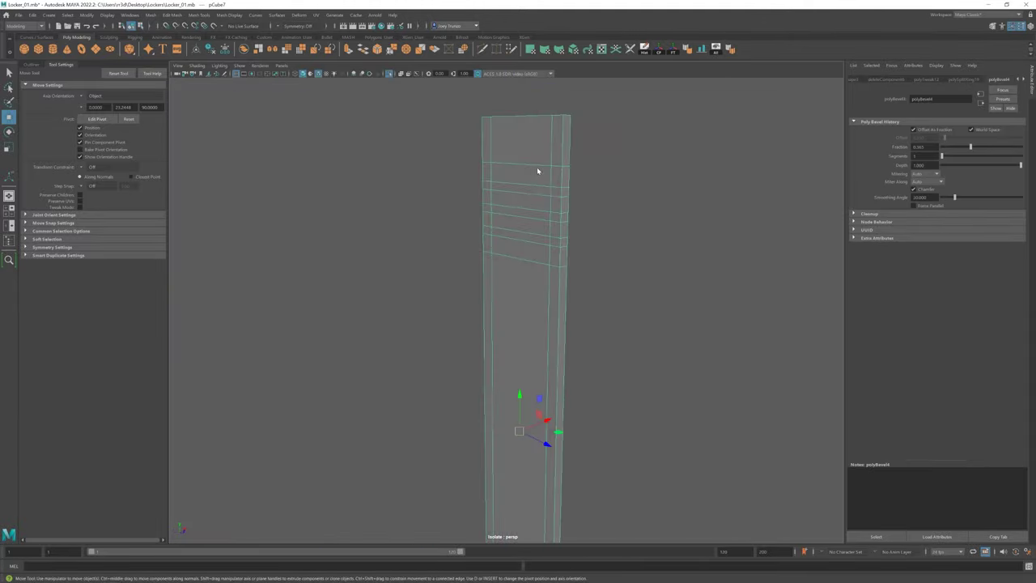
pyautogui.moveTo(535, 245)
pyautogui.keyDown('alt'); pyautogui.mouseDown()
pyautogui.moveTo(488, 238)
pyautogui.moveTo(488, 375)
pyautogui.mouseUp(); pyautogui.keyUp('alt')
pyautogui.click(488, 242)
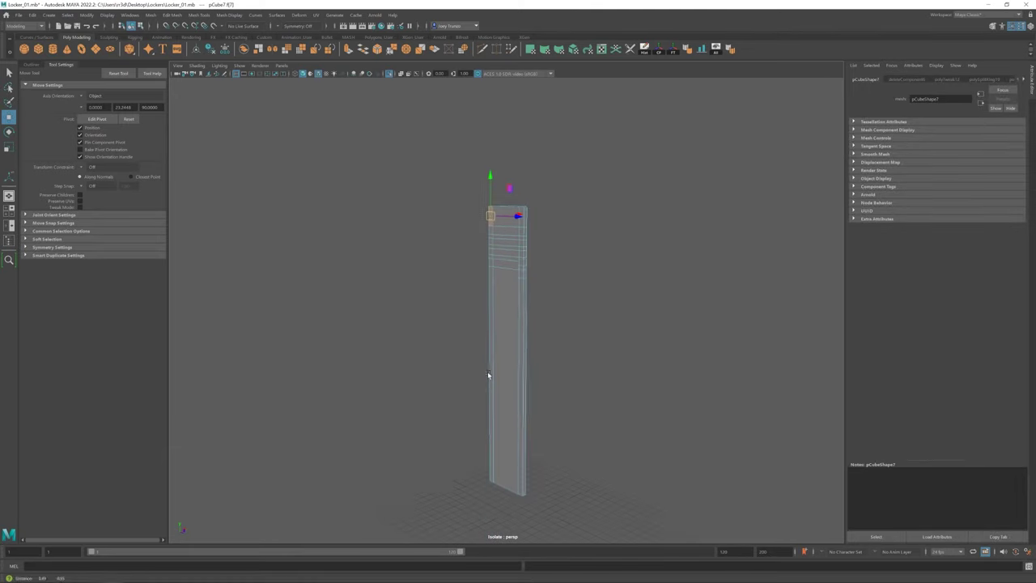
pyautogui.keyDown('alt'); pyautogui.moveTo(520, 191); pyautogui.dragTo(540, 422); pyautogui.keyUp('alt')
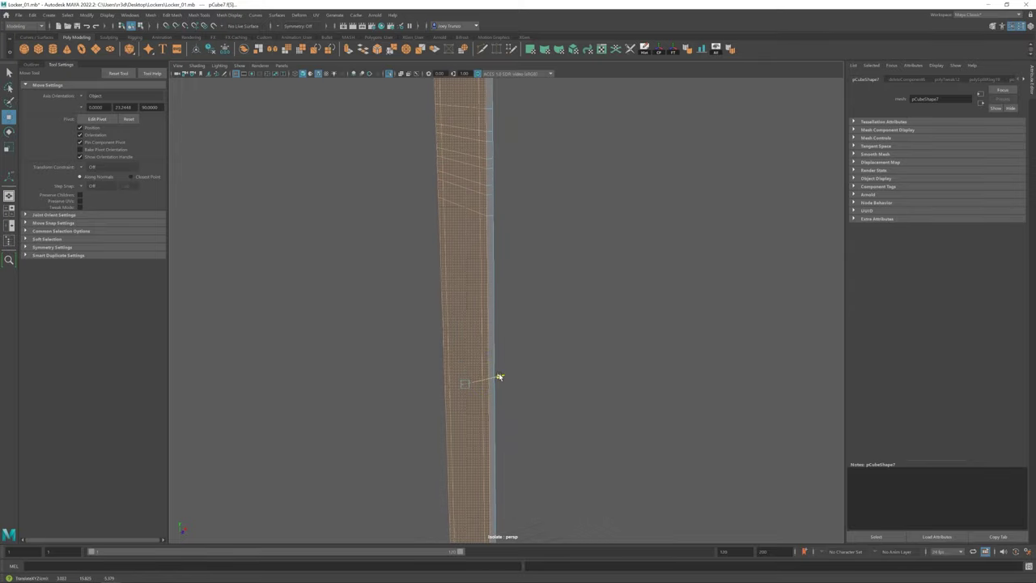
pyautogui.moveTo(499, 377)
pyautogui.keyDown('alt'); pyautogui.mouseDown()
pyautogui.moveTo(474, 178)
pyautogui.moveTo(439, 169)
pyautogui.mouseUp(); pyautogui.keyUp('alt')
pyautogui.scroll(2, 459, 210)
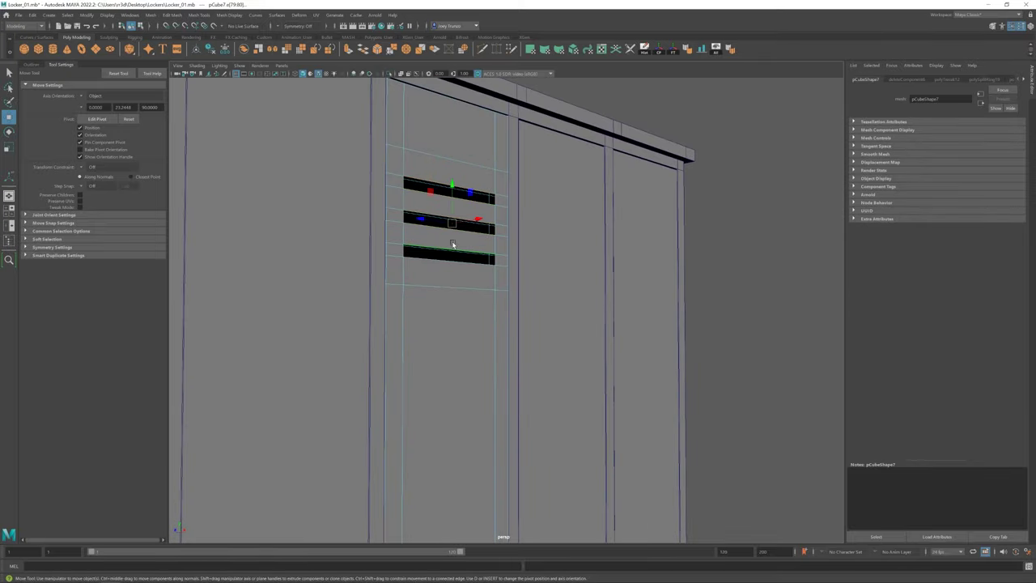
# Step: Extrude the selected vent slot edges and set their depth
pyautogui.hotkey('ctrl', 'e')
pyautogui.moveTo(453, 245)
pyautogui.keyDown('alt'); pyautogui.mouseDown()
pyautogui.moveTo(489, 218)
pyautogui.moveTo(462, 248)
pyautogui.moveTo(495, 240)
pyautogui.moveTo(453, 225)
pyautogui.moveTo(488, 205)
pyautogui.mouseUp(); pyautogui.keyUp('alt')
pyautogui.scroll(2, 513, 294)
pyautogui.scroll(2, 510, 294)
# Step: Extrude the bottom vent strip's faces and scale them to size
pyautogui.click(171, 14)
pyautogui.click(489, 205)
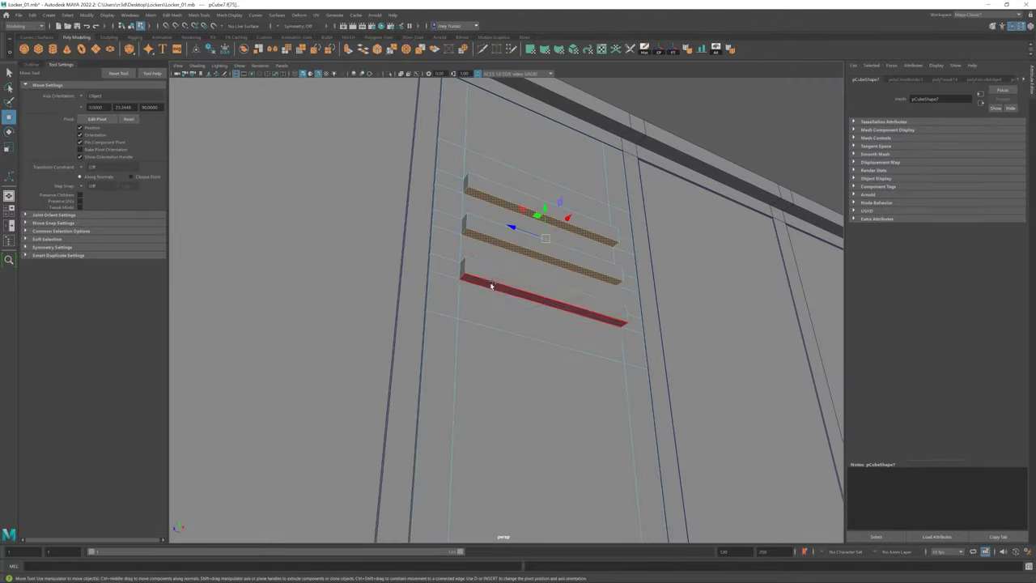
pyautogui.hotkey('ctrl', 'e')
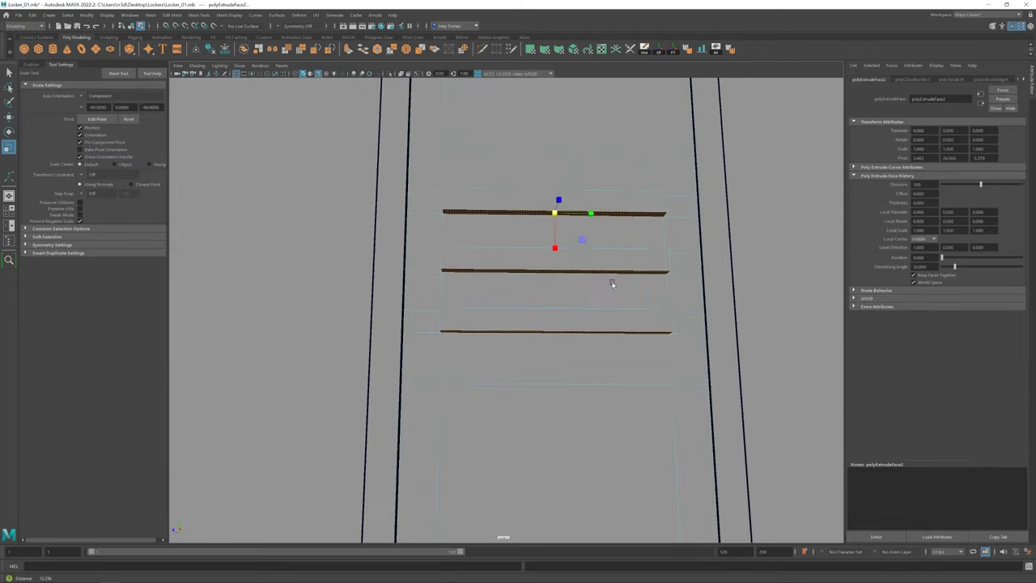
pyautogui.keyDown('alt'); pyautogui.moveTo(612, 283); pyautogui.dragTo(602, 233); pyautogui.keyUp('alt')
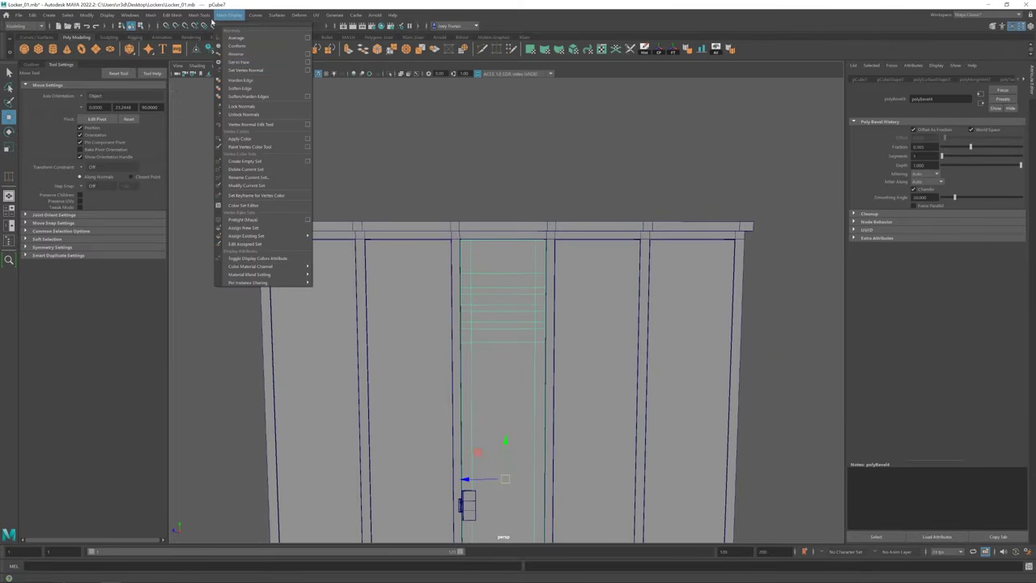
# Step: Insert edge loops across the door panel, switching to multiple loops at once
pyautogui.click(235, 77)
pyautogui.click(441, 90)
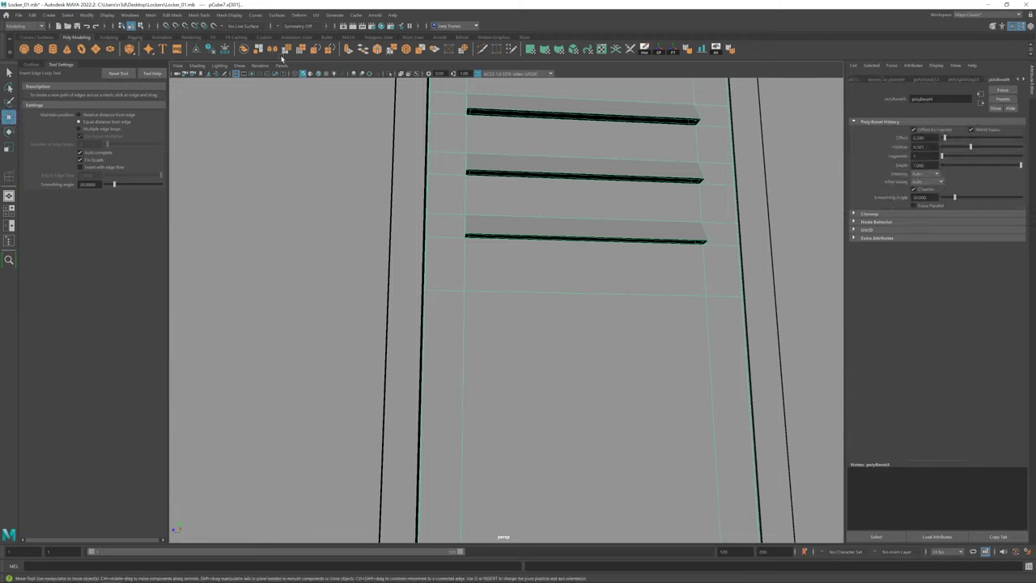
pyautogui.click(282, 59)
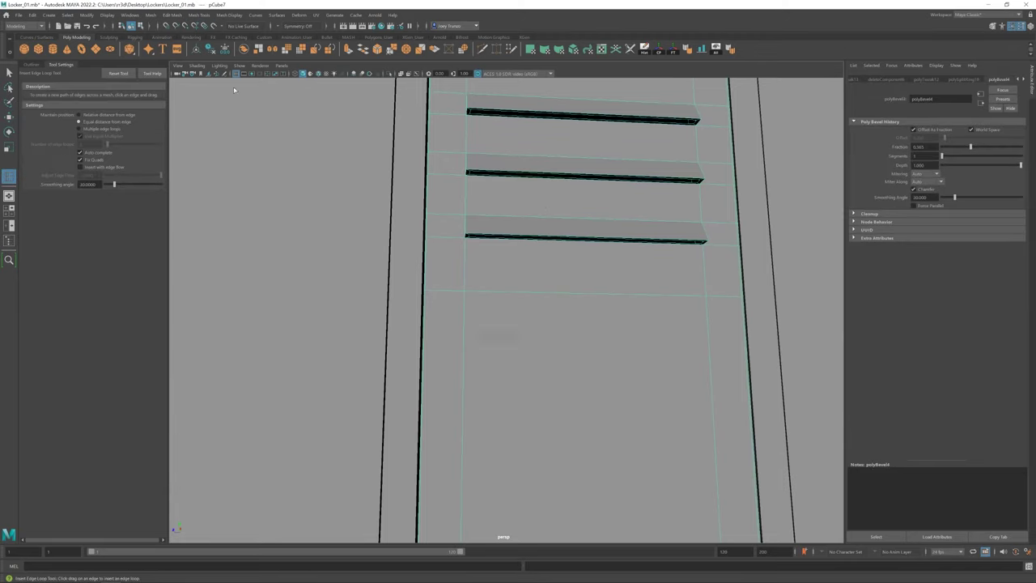
pyautogui.click(526, 174)
pyautogui.click(79, 129)
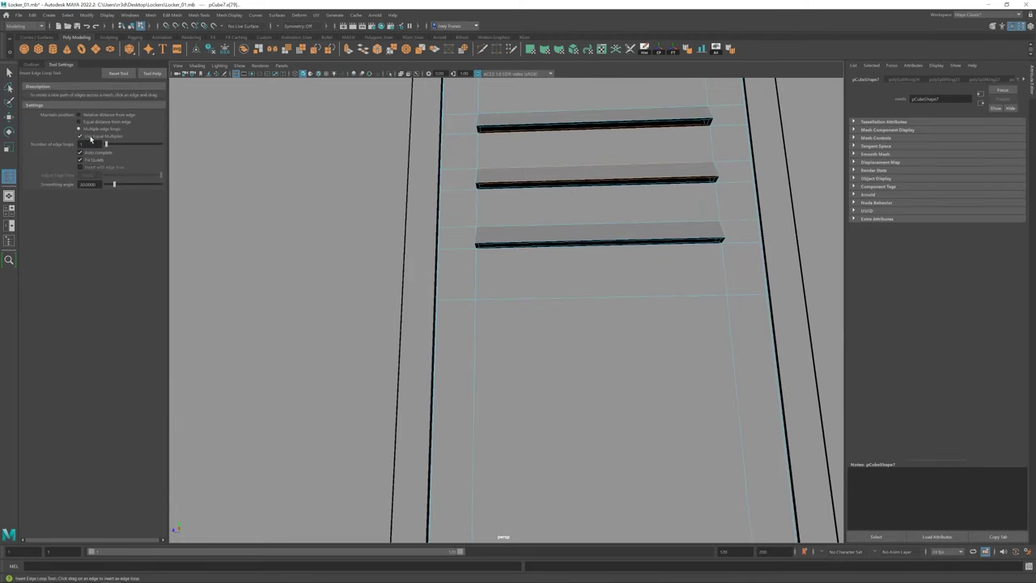
pyautogui.press('f')
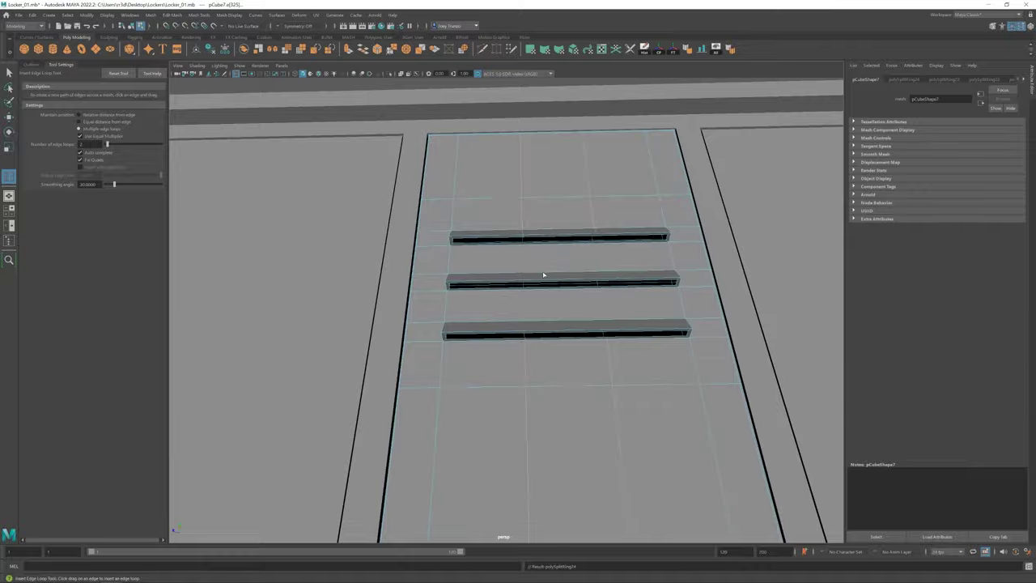
# Step: Scale the selected door faces narrower around the vents
pyautogui.moveTo(543, 275)
pyautogui.keyDown('alt'); pyautogui.mouseDown()
pyautogui.moveTo(527, 213)
pyautogui.moveTo(521, 232)
pyautogui.mouseUp(); pyautogui.keyUp('alt')
pyautogui.press('w')
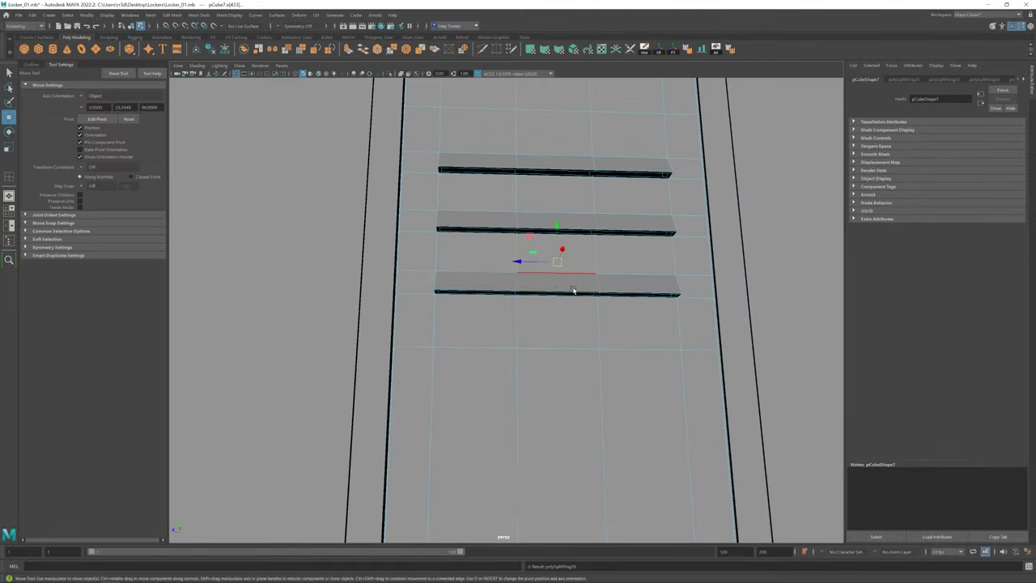
pyautogui.scroll(-3, 502, 261)
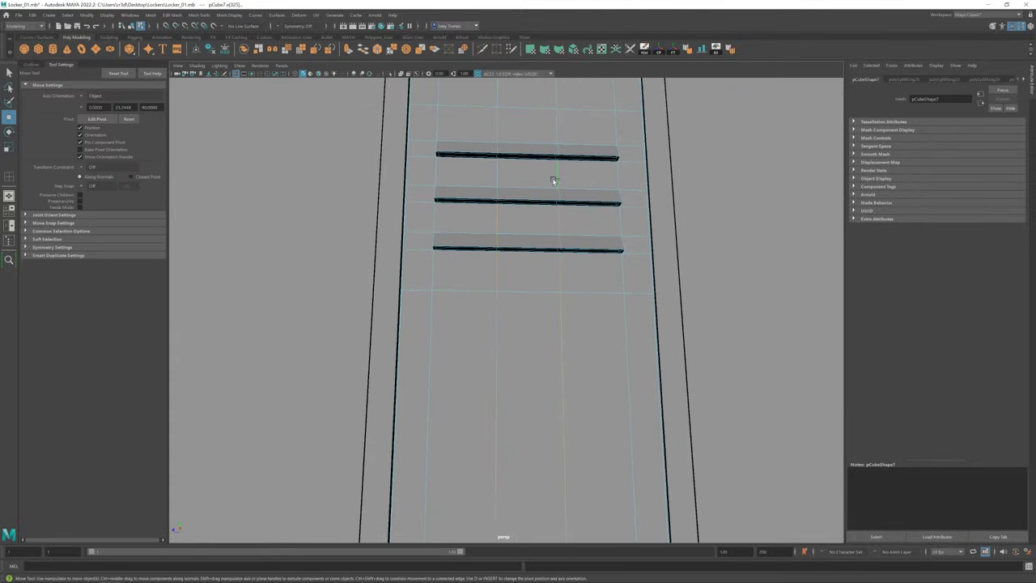
pyautogui.moveTo(557, 273); pyautogui.dragTo(466, 410)
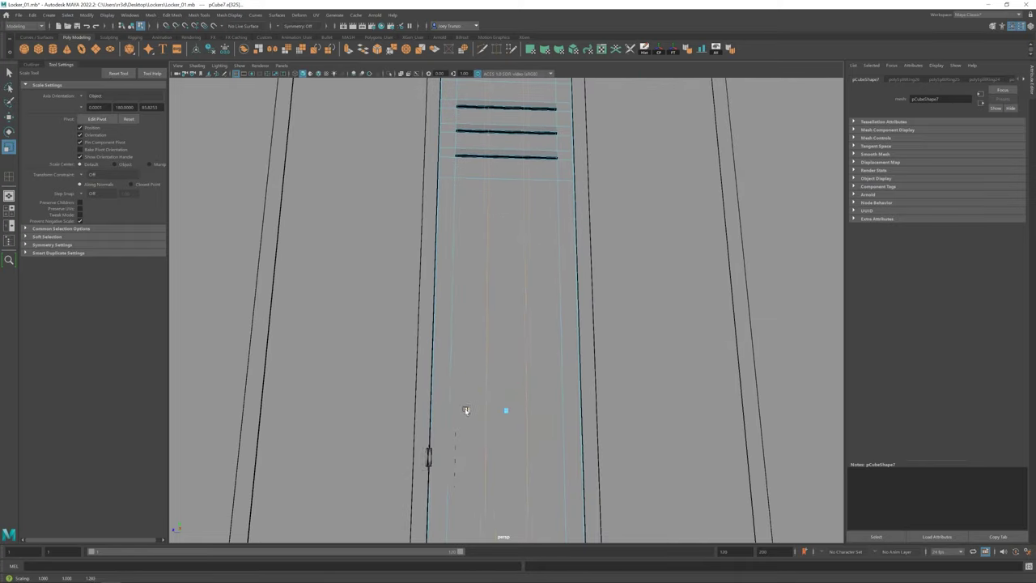
pyautogui.moveTo(505, 289)
pyautogui.keyDown('alt'); pyautogui.mouseDown()
pyautogui.moveTo(505, 262)
pyautogui.moveTo(513, 471)
pyautogui.moveTo(564, 323)
pyautogui.moveTo(497, 240)
pyautogui.mouseUp(); pyautogui.keyUp('alt')
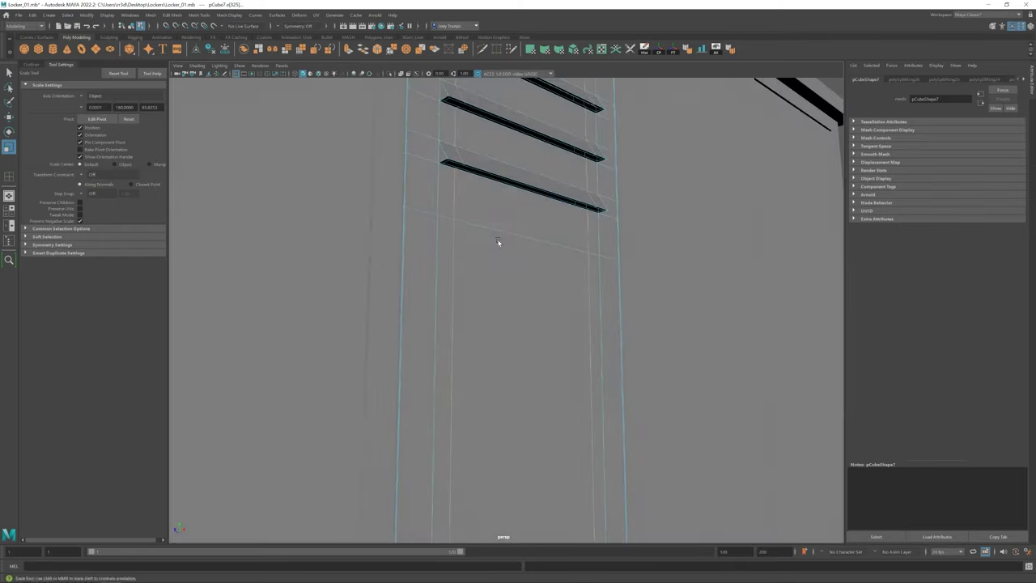
pyautogui.click(199, 15)
pyautogui.click(216, 77)
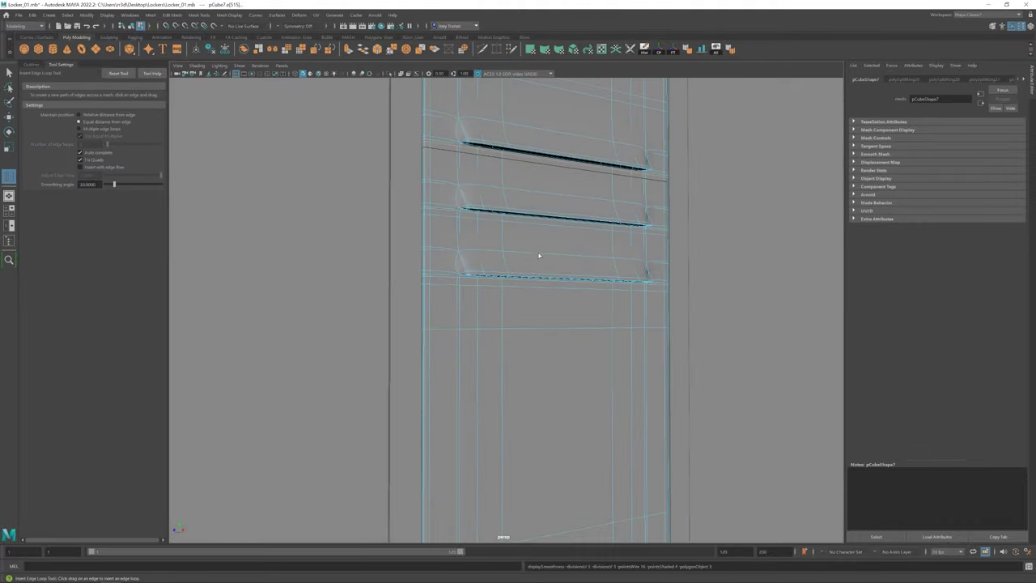
pyautogui.moveTo(539, 255)
pyautogui.keyDown('alt'); pyautogui.mouseDown()
pyautogui.moveTo(556, 294)
pyautogui.moveTo(530, 244)
pyautogui.mouseUp(); pyautogui.keyUp('alt')
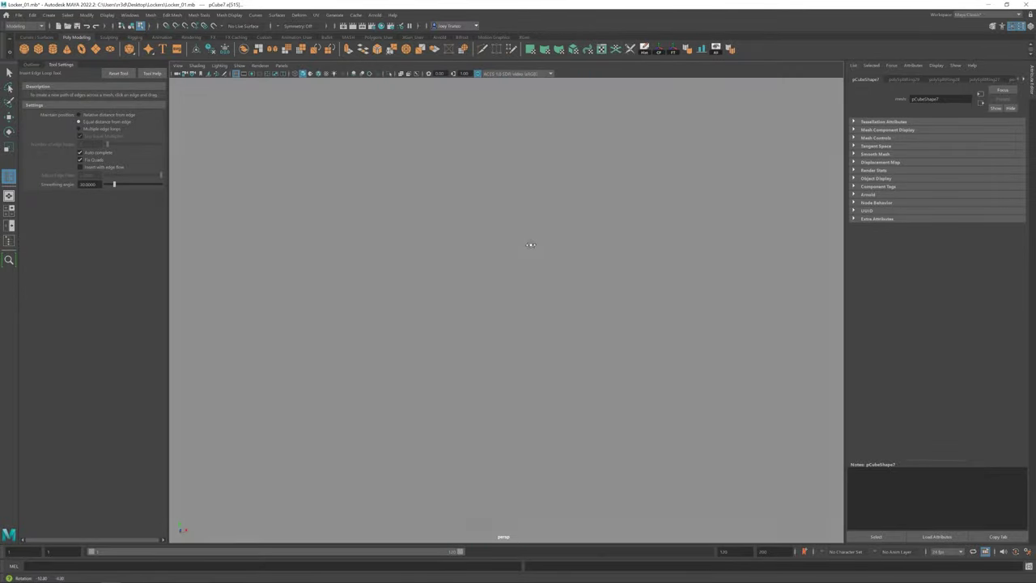
# Step: Isolate the door panel and marquee-select the vent vertices from the side
pyautogui.click(390, 73)
pyautogui.moveTo(543, 192)
pyautogui.keyDown('alt'); pyautogui.mouseDown()
pyautogui.moveTo(576, 245)
pyautogui.moveTo(523, 211)
pyautogui.mouseUp(); pyautogui.keyUp('alt')
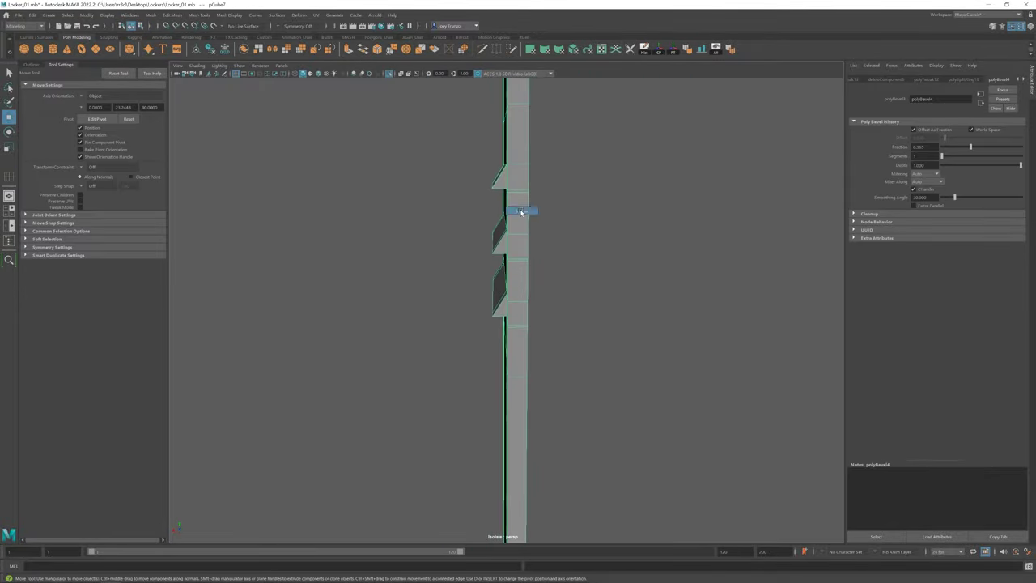
pyautogui.moveTo(442, 152); pyautogui.dragTo(509, 348)
pyautogui.keyDown('alt'); pyautogui.moveTo(481, 307); pyautogui.dragTo(469, 281); pyautogui.keyUp('alt')
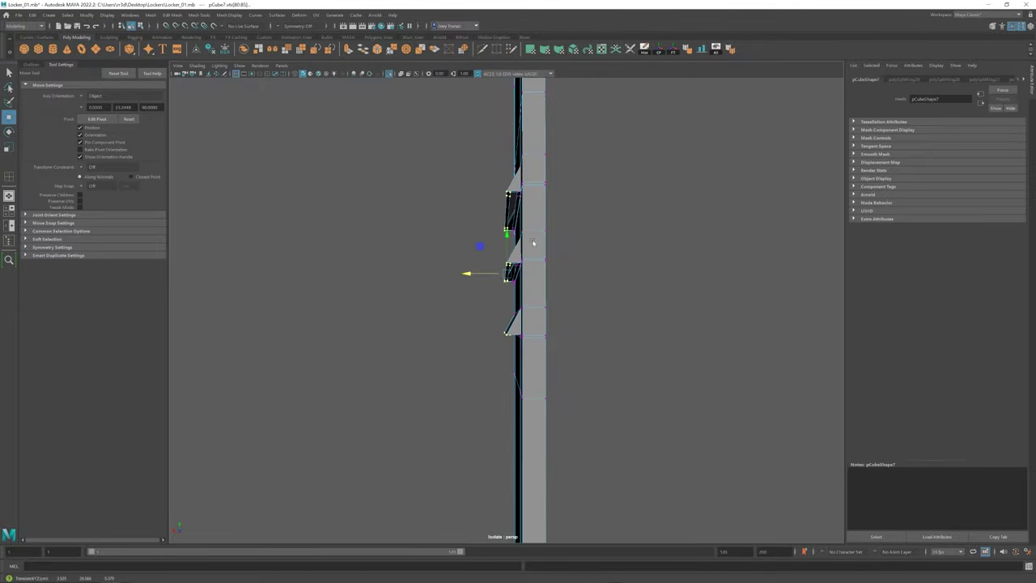
pyautogui.click(544, 376)
# Step: Select the middle door panel and switch to edge editing
pyautogui.moveTo(544, 376)
pyautogui.keyDown('alt'); pyautogui.mouseDown()
pyautogui.moveTo(484, 428)
pyautogui.moveTo(657, 271)
pyautogui.moveTo(634, 337)
pyautogui.moveTo(441, 196)
pyautogui.moveTo(532, 202)
pyautogui.mouseUp(); pyautogui.keyUp('alt')
pyautogui.scroll(3, 656, 271)
pyautogui.click(445, 199)
pyautogui.press('F10')
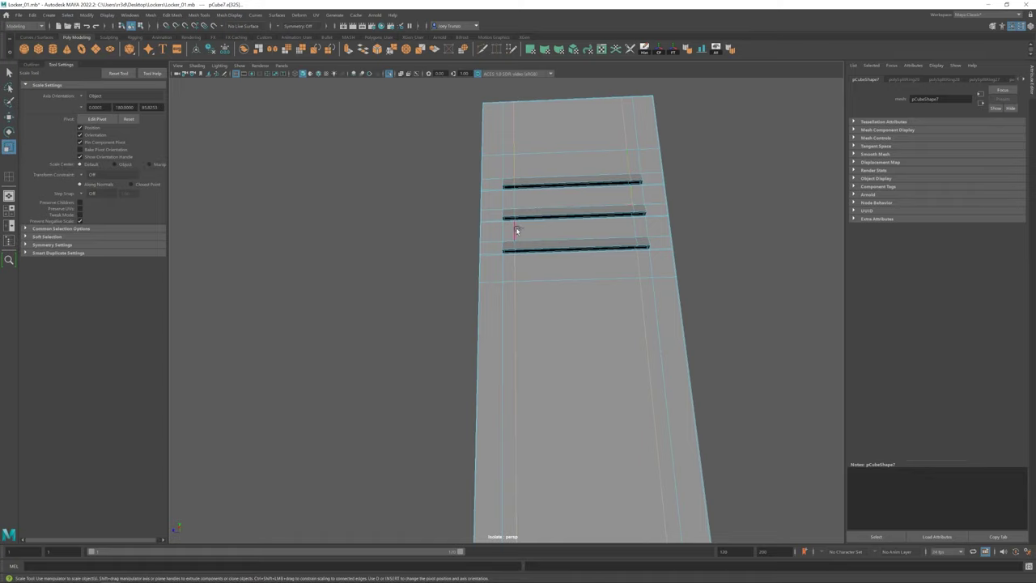
pyautogui.keyDown('alt'); pyautogui.moveTo(612, 235); pyautogui.dragTo(539, 376, button='right'); pyautogui.keyUp('alt')
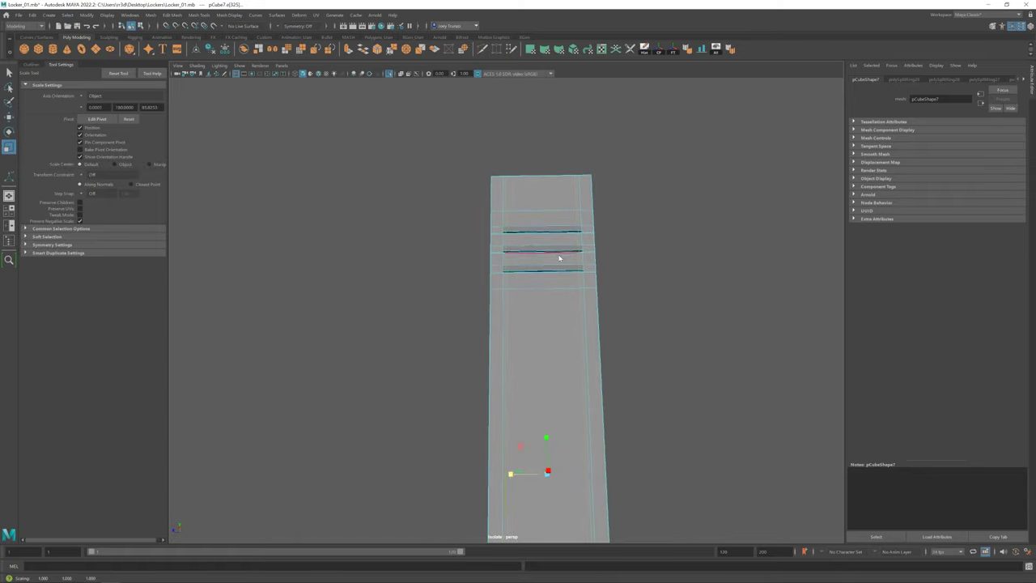
pyautogui.click(627, 266)
# Step: Show the whole locker again, then isolate the middle door once more
pyautogui.keyDown('alt'); pyautogui.moveTo(627, 266); pyautogui.dragTo(428, 307); pyautogui.keyUp('alt')
pyautogui.hotkey('ctrl', '1')
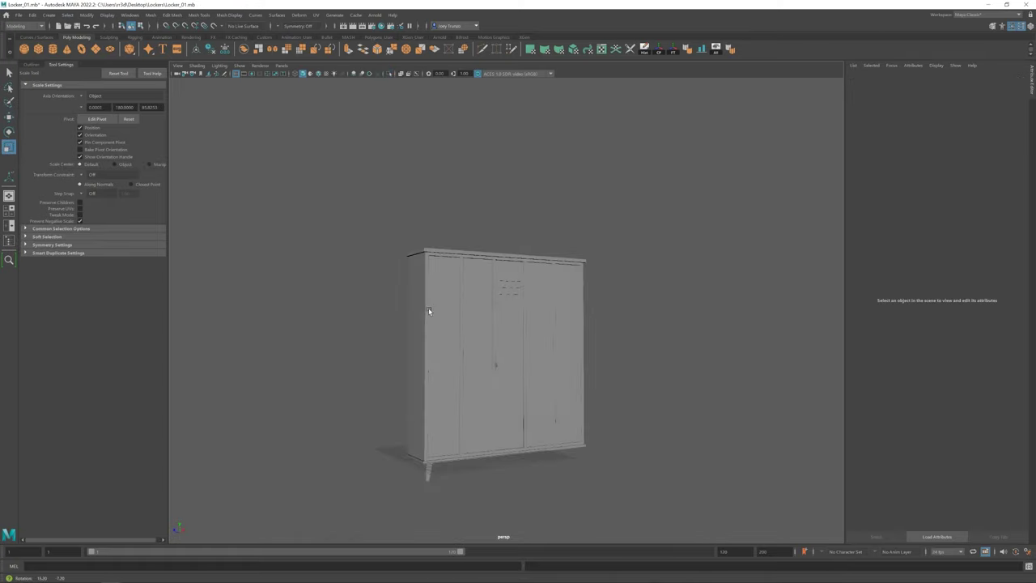
pyautogui.moveTo(453, 317)
pyautogui.keyDown('alt'); pyautogui.mouseDown(button='right')
pyautogui.moveTo(532, 366)
pyautogui.moveTo(460, 338)
pyautogui.mouseUp(button='right'); pyautogui.keyUp('alt')
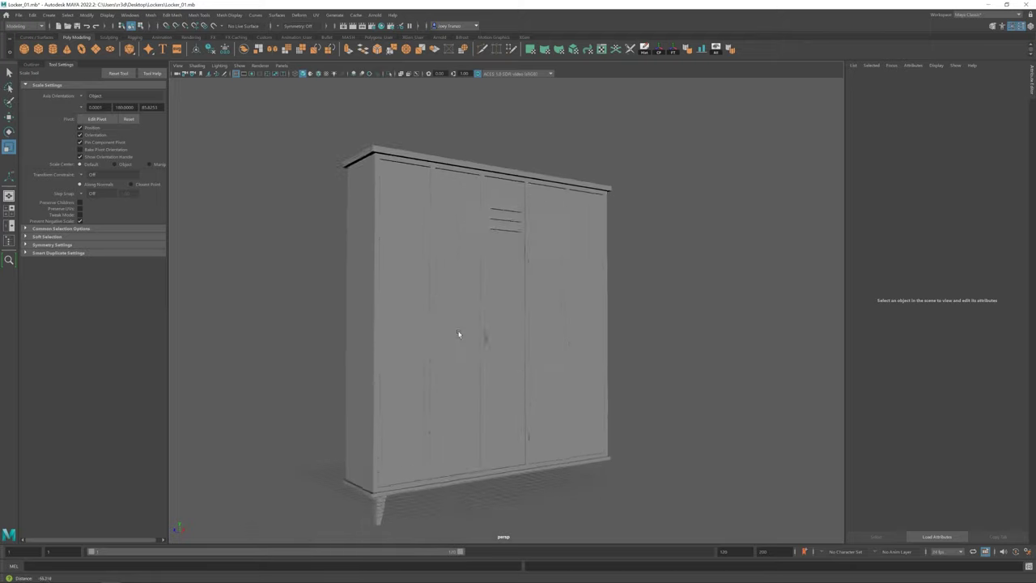
pyautogui.click(497, 293)
pyautogui.hotkey('ctrl', '1')
pyautogui.keyDown('alt'); pyautogui.moveTo(497, 293); pyautogui.dragTo(528, 278, button='right'); pyautogui.keyUp('alt')
pyautogui.moveTo(527, 278)
pyautogui.keyDown('alt'); pyautogui.mouseDown()
pyautogui.moveTo(504, 340)
pyautogui.moveTo(413, 331)
pyautogui.moveTo(550, 213)
pyautogui.moveTo(486, 283)
pyautogui.mouseUp(); pyautogui.keyUp('alt')
# Step: Move the door vertices into place and return to the full locker view
pyautogui.click(406, 260)
pyautogui.press('w')
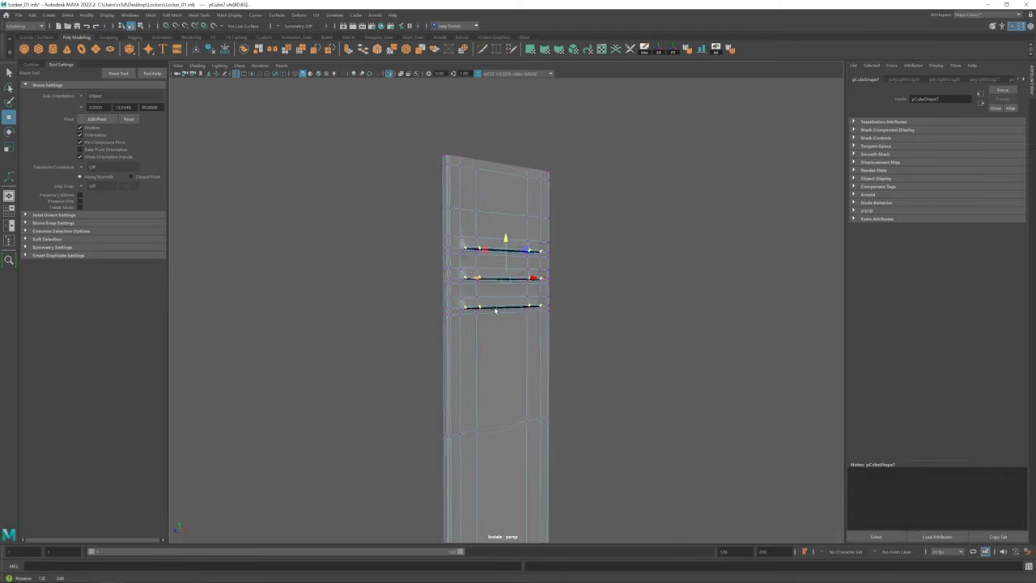
pyautogui.scroll(-3, 476, 290)
pyautogui.click(479, 358)
pyautogui.hotkey('ctrl', '1')
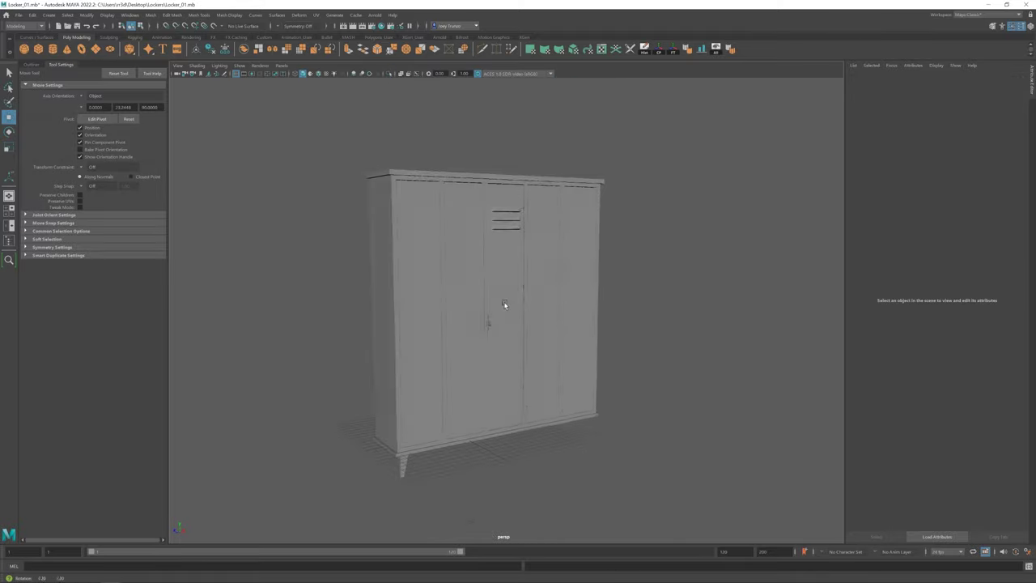
# Step: Select the middle door panel and its latch from several angles
pyautogui.click(505, 275)
pyautogui.keyDown('alt'); pyautogui.moveTo(504, 276); pyautogui.dragTo(594, 275); pyautogui.keyUp('alt')
pyautogui.scroll(3, 594, 274)
pyautogui.moveTo(578, 326)
pyautogui.keyDown('alt'); pyautogui.mouseDown()
pyautogui.moveTo(627, 324)
pyautogui.moveTo(514, 352)
pyautogui.mouseUp(); pyautogui.keyUp('alt')
pyautogui.scroll(5, 513, 352)
pyautogui.click(547, 316)
pyautogui.moveTo(546, 316)
pyautogui.keyDown('alt'); pyautogui.mouseDown()
pyautogui.moveTo(430, 292)
pyautogui.moveTo(546, 278)
pyautogui.mouseUp(); pyautogui.keyUp('alt')
pyautogui.scroll(2, 514, 404)
pyautogui.click(514, 404)
pyautogui.moveTo(527, 416)
pyautogui.keyDown('alt'); pyautogui.mouseDown()
pyautogui.moveTo(731, 345)
pyautogui.moveTo(432, 375)
pyautogui.mouseUp(); pyautogui.keyUp('alt')
pyautogui.click(498, 261)
pyautogui.scroll(3, 498, 262)
pyautogui.keyDown('alt'); pyautogui.moveTo(498, 262); pyautogui.dragTo(615, 340); pyautogui.keyUp('alt')
# Step: Add a support edge loop along the door panel and scale it
pyautogui.click(199, 15)
pyautogui.click(218, 64)
pyautogui.keyDown('alt'); pyautogui.moveTo(481, 276); pyautogui.dragTo(442, 358); pyautogui.keyUp('alt')
pyautogui.press('r')
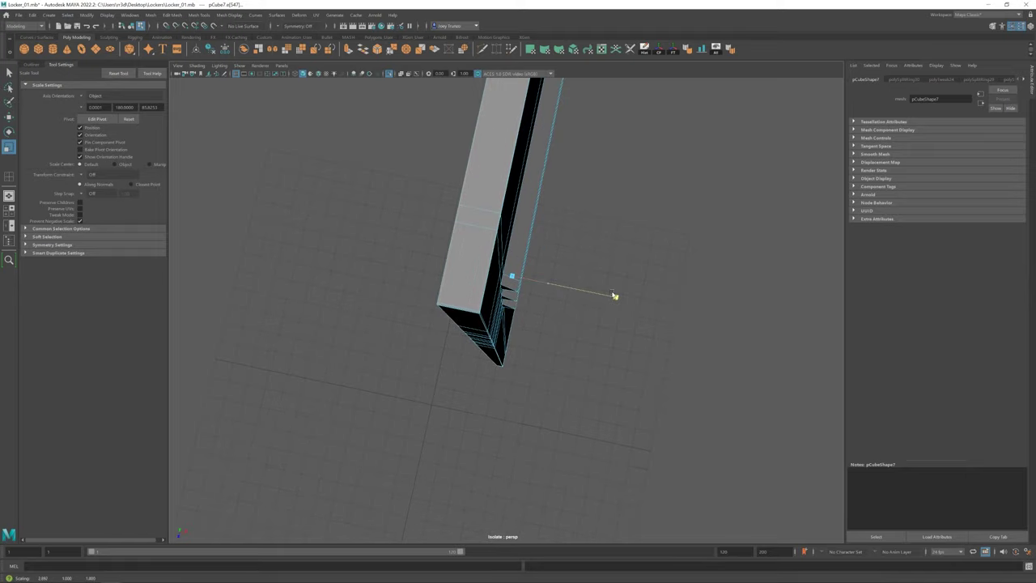
pyautogui.keyDown('alt'); pyautogui.moveTo(536, 317); pyautogui.dragTo(731, 215); pyautogui.keyUp('alt')
pyautogui.press('w')
pyautogui.click(731, 215)
pyautogui.scroll(-5, 731, 215)
pyautogui.scroll(-5, 537, 270)
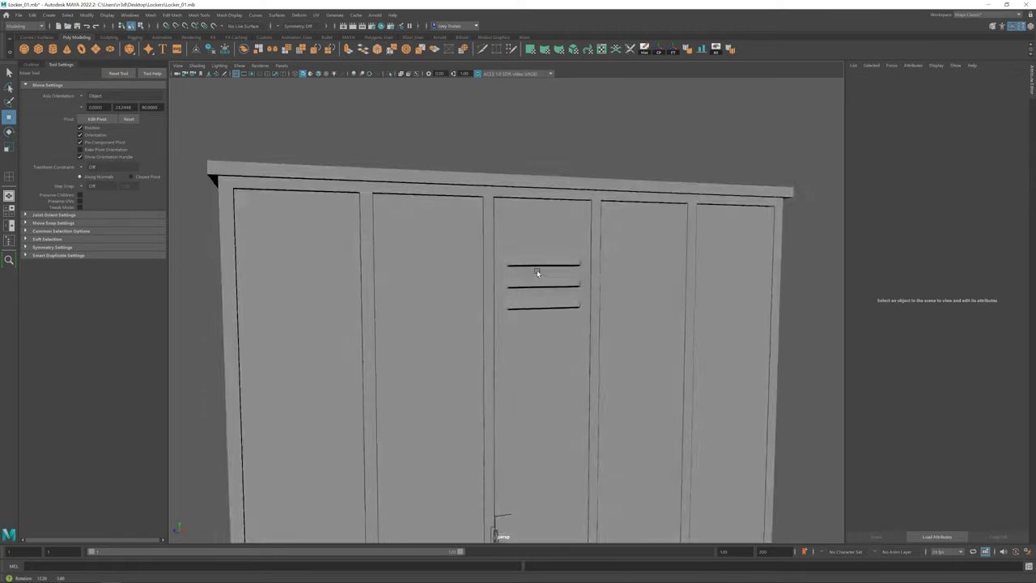
pyautogui.scroll(10, 550, 271)
pyautogui.scroll(-8, 549, 271)
# Step: Reselect the middle door panel and pick a corner of the third vent
pyautogui.click(499, 219)
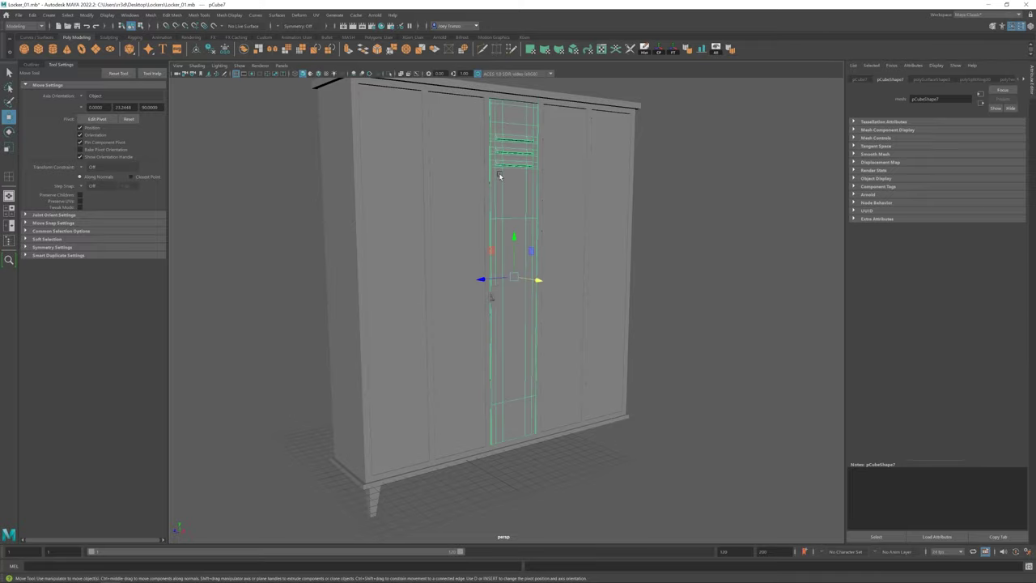
pyautogui.scroll(10, 510, 202)
pyautogui.moveTo(516, 221)
pyautogui.keyDown('alt'); pyautogui.mouseDown()
pyautogui.moveTo(476, 136)
pyautogui.moveTo(468, 247)
pyautogui.moveTo(446, 214)
pyautogui.mouseUp(); pyautogui.keyUp('alt')
pyautogui.click(468, 247)
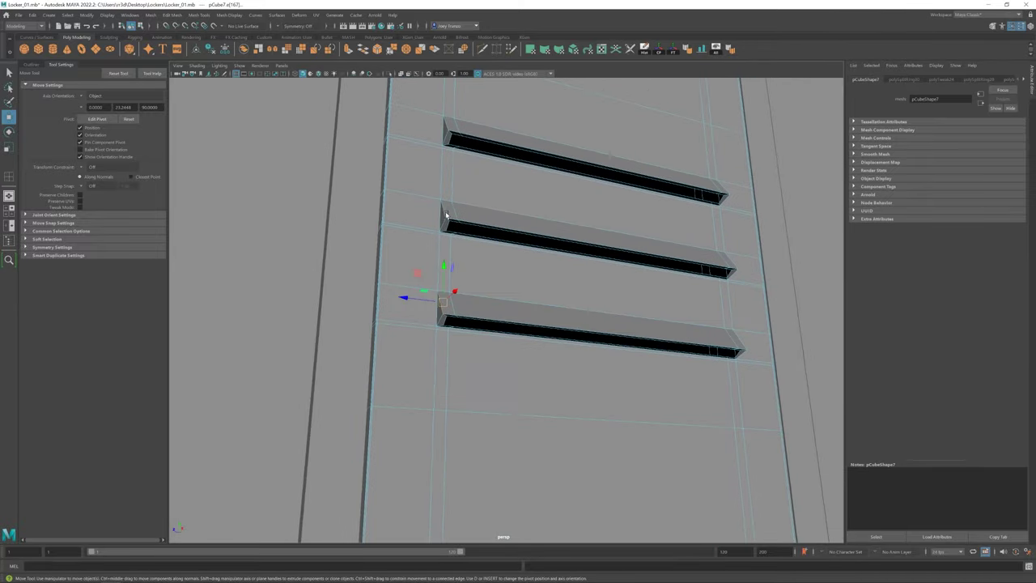
pyautogui.moveTo(598, 239)
pyautogui.keyDown('alt'); pyautogui.mouseDown()
pyautogui.moveTo(546, 354)
pyautogui.moveTo(518, 340)
pyautogui.mouseUp(); pyautogui.keyUp('alt')
pyautogui.click(171, 14)
pyautogui.click(188, 44)
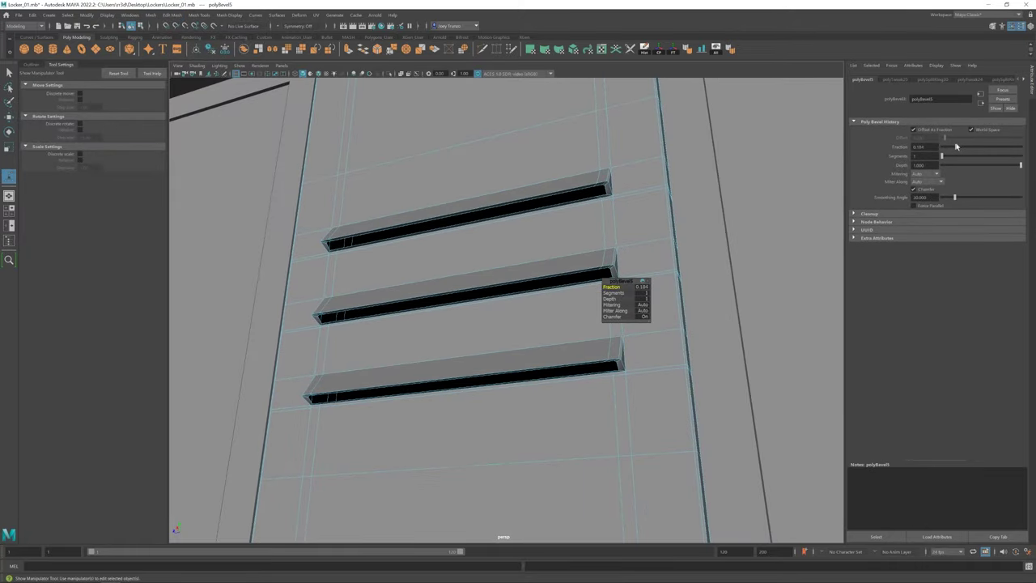
pyautogui.press('3')
pyautogui.moveTo(745, 219)
pyautogui.keyDown('alt'); pyautogui.mouseDown()
pyautogui.moveTo(463, 241)
pyautogui.moveTo(458, 227)
pyautogui.mouseUp(); pyautogui.keyUp('alt')
pyautogui.scroll(5, 723, 308)
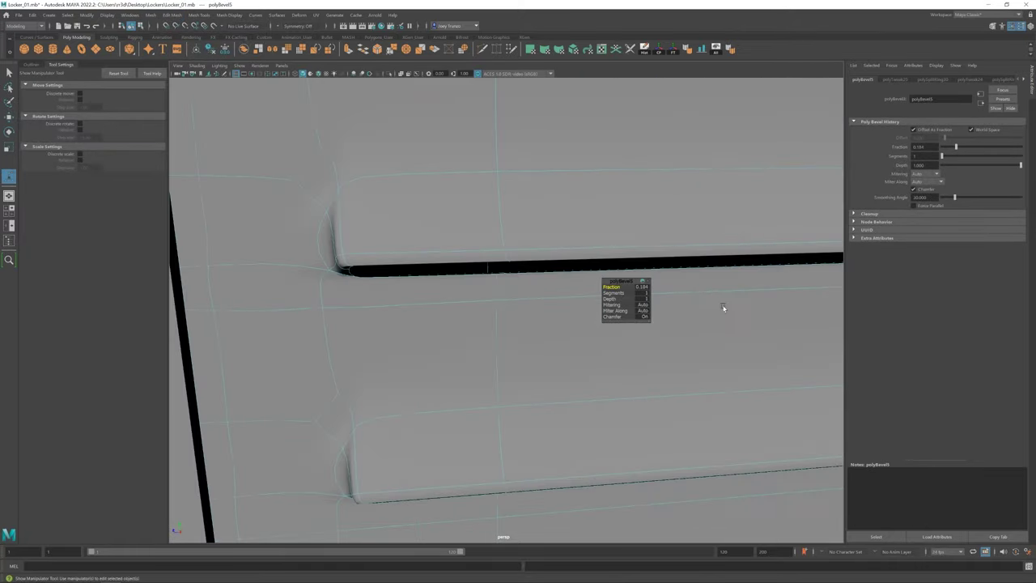
pyautogui.keyDown('alt'); pyautogui.moveTo(723, 307); pyautogui.dragTo(956, 147); pyautogui.keyUp('alt')
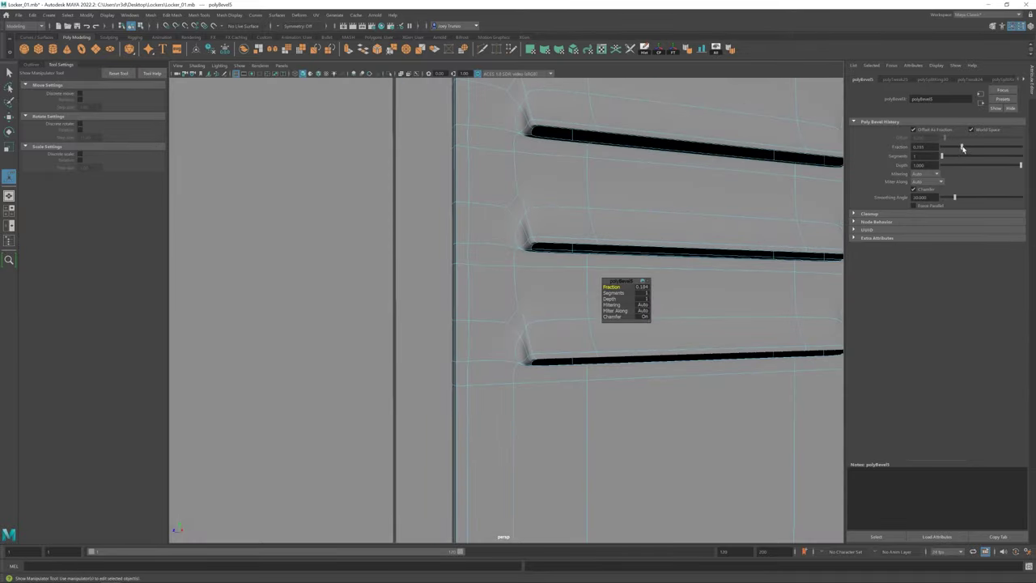
pyautogui.press('w')
pyautogui.click(705, 224)
pyautogui.scroll(-5, 705, 224)
pyautogui.scroll(2, 542, 316)
pyautogui.scroll(4, 623, 334)
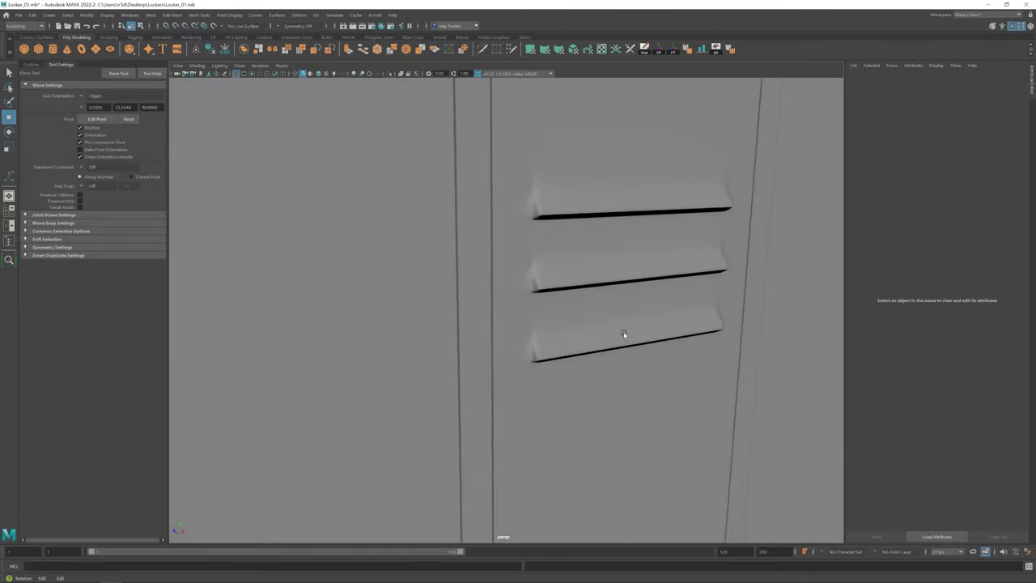
pyautogui.click(624, 334)
pyautogui.moveTo(623, 334)
pyautogui.keyDown('alt'); pyautogui.mouseDown()
pyautogui.moveTo(511, 259)
pyautogui.moveTo(525, 324)
pyautogui.moveTo(647, 301)
pyautogui.moveTo(603, 276)
pyautogui.moveTo(509, 267)
pyautogui.mouseUp(); pyautogui.keyUp('alt')
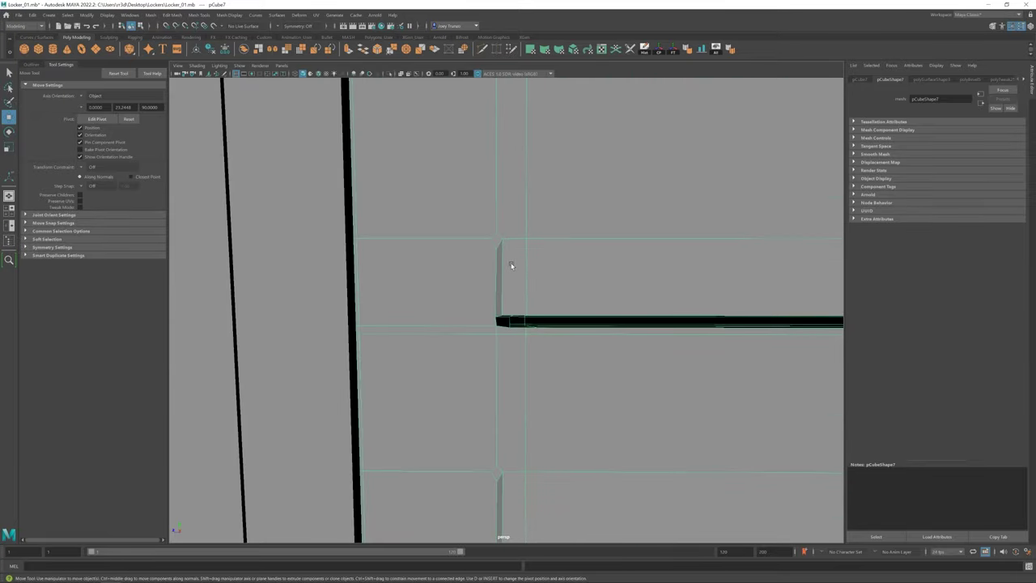
pyautogui.keyDown('shift'); pyautogui.moveTo(509, 266); pyautogui.dragTo(545, 269, button='right'); pyautogui.keyUp('shift')
# Step: Start the edge loop tool and frame the three vent slats
pyautogui.moveTo(510, 263)
pyautogui.keyDown('alt'); pyautogui.mouseDown()
pyautogui.moveTo(578, 264)
pyautogui.moveTo(413, 259)
pyautogui.moveTo(515, 265)
pyautogui.mouseUp(); pyautogui.keyUp('alt')
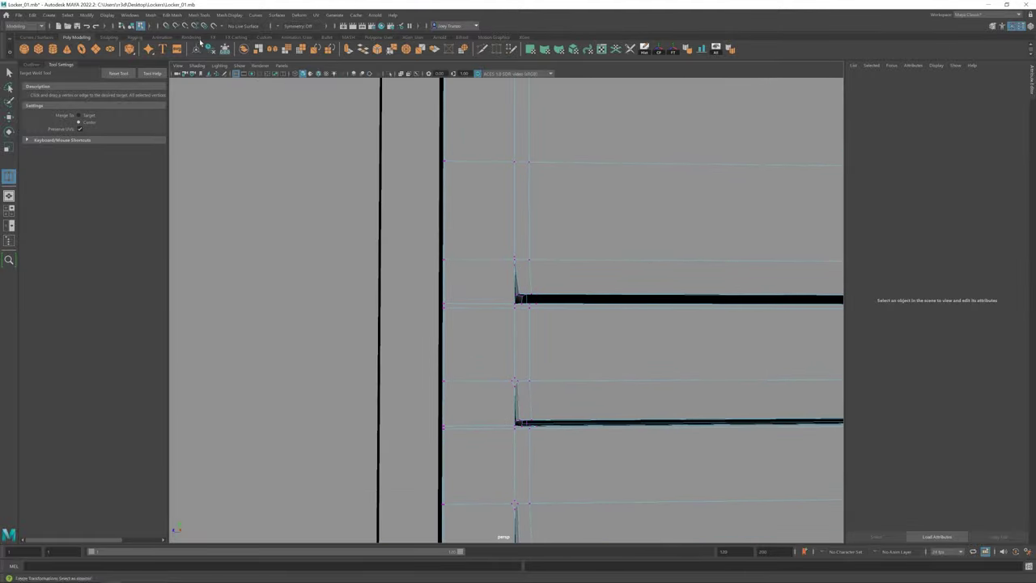
pyautogui.scroll(2, 567, 317)
pyautogui.scroll(2, 539, 330)
pyautogui.scroll(3, 555, 289)
pyautogui.scroll(3, 543, 224)
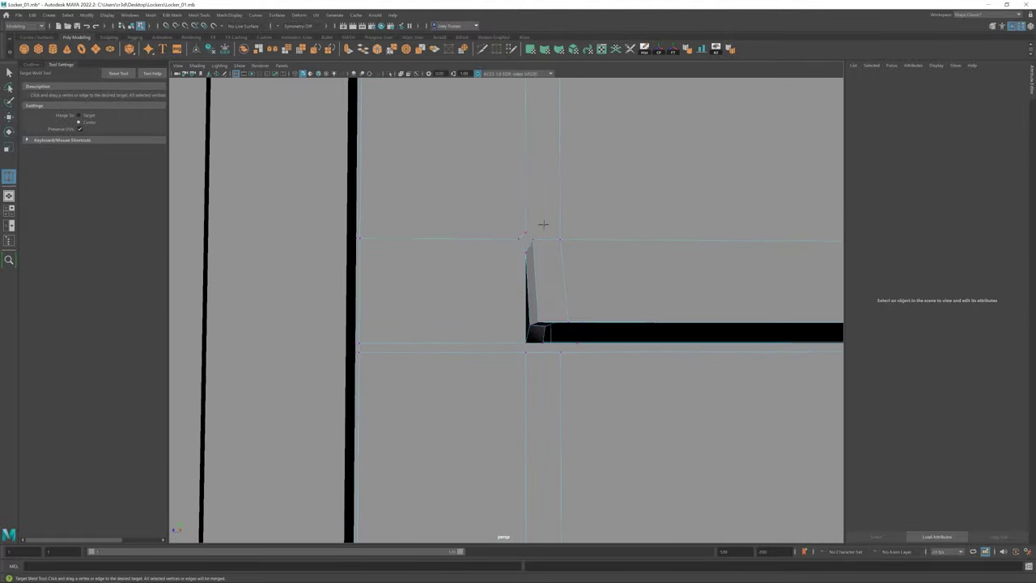
pyautogui.scroll(-3, 539, 227)
pyautogui.click(179, 16)
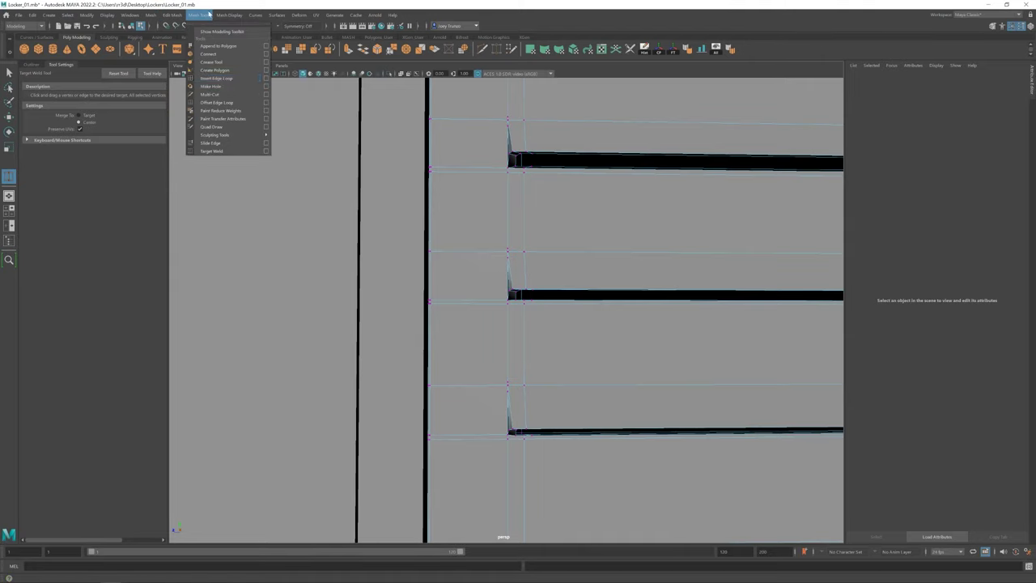
pyautogui.click(507, 168)
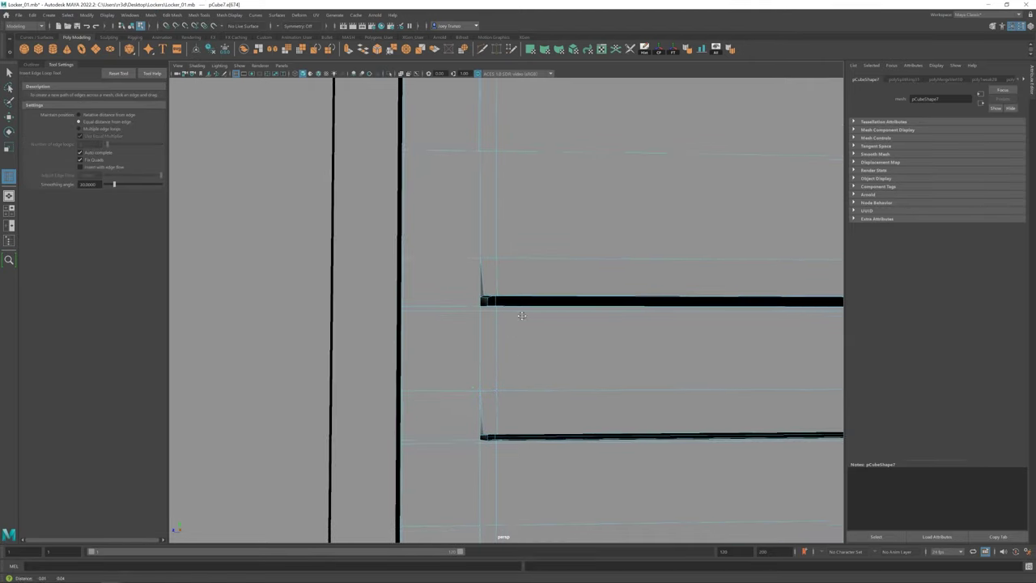
pyautogui.scroll(-2, 522, 316)
pyautogui.keyDown('shift'); pyautogui.moveTo(522, 316); pyautogui.dragTo(499, 483, button='right'); pyautogui.keyUp('shift')
pyautogui.keyDown('alt'); pyautogui.moveTo(503, 128); pyautogui.dragTo(500, 181, button='middle'); pyautogui.keyUp('alt')
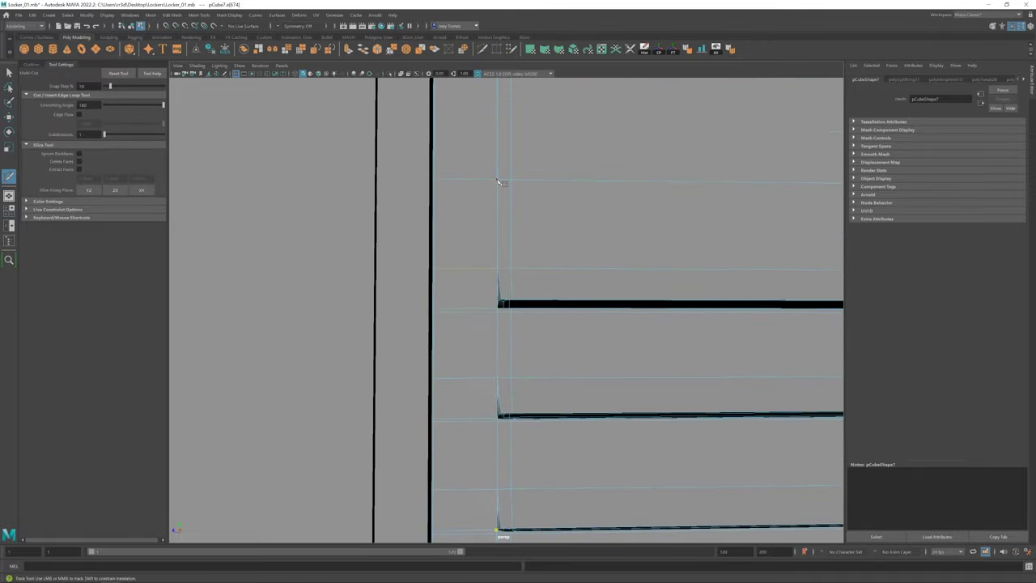
# Step: Target Weld a stray vertex onto the slat end's corner
pyautogui.press('w')
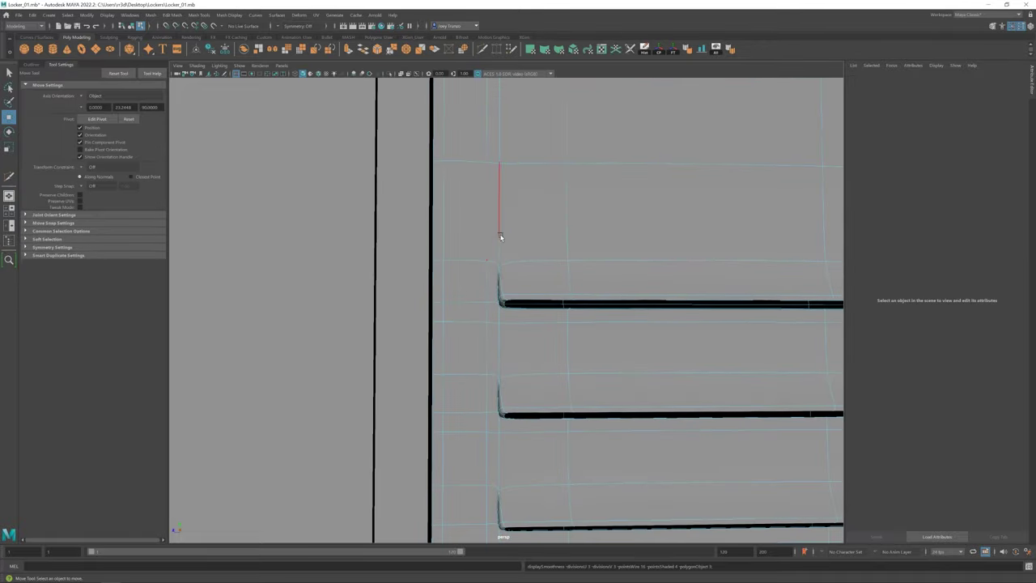
pyautogui.click(500, 236)
pyautogui.keyDown('alt'); pyautogui.moveTo(501, 237); pyautogui.dragTo(574, 285); pyautogui.keyUp('alt')
pyautogui.scroll(-3, 643, 363)
pyautogui.keyDown('alt'); pyautogui.moveTo(643, 363); pyautogui.dragTo(604, 289); pyautogui.keyUp('alt')
pyautogui.scroll(4, 608, 330)
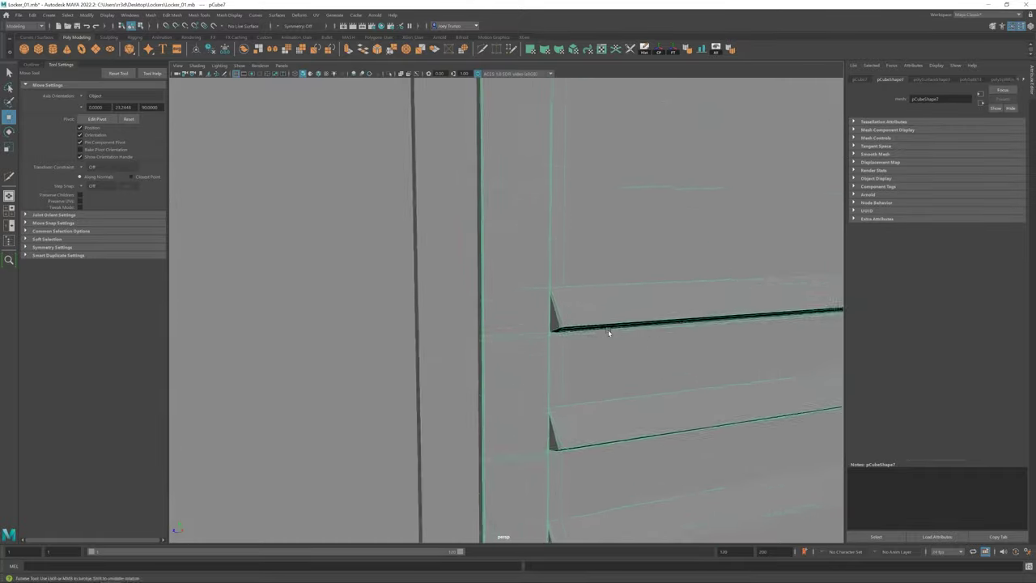
pyautogui.moveTo(608, 329)
pyautogui.keyDown('alt'); pyautogui.mouseDown()
pyautogui.moveTo(689, 343)
pyautogui.moveTo(543, 357)
pyautogui.mouseUp(); pyautogui.keyUp('alt')
pyautogui.keyDown('shift'); pyautogui.moveTo(543, 356); pyautogui.dragTo(296, 247, button='right'); pyautogui.keyUp('shift')
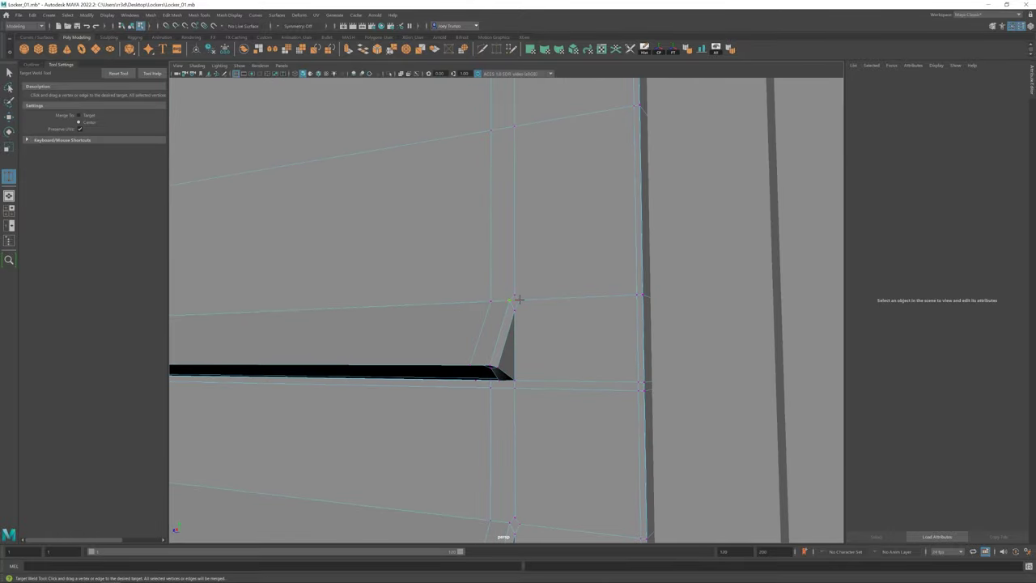
pyautogui.scroll(-3, 519, 300)
pyautogui.keyDown('alt'); pyautogui.moveTo(518, 300); pyautogui.dragTo(493, 329); pyautogui.keyUp('alt')
# Step: Cut a supporting edge across the door face near its side edge
pyautogui.press('w')
pyautogui.click(198, 15)
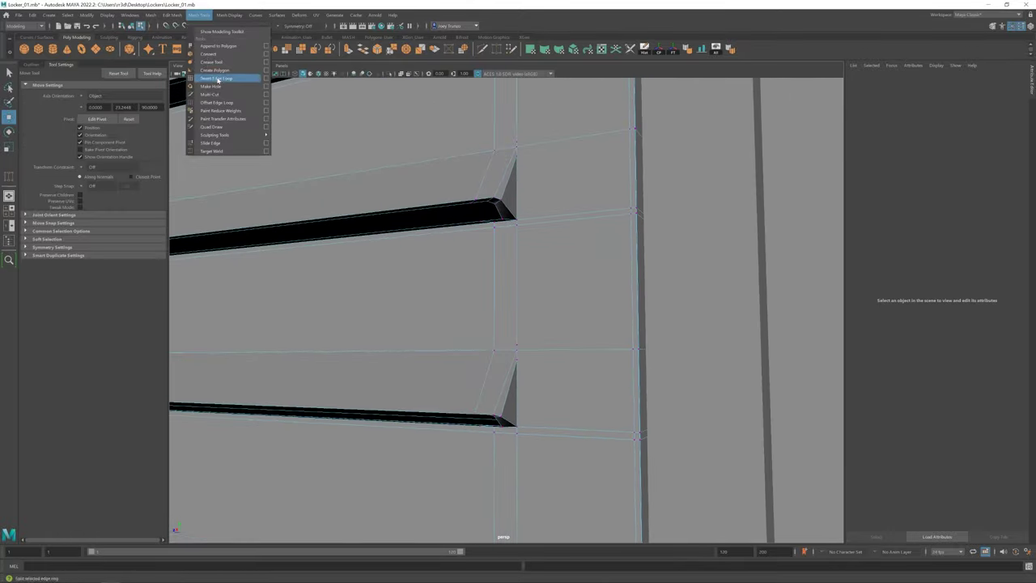
pyautogui.click(217, 79)
pyautogui.keyDown('alt'); pyautogui.moveTo(502, 227); pyautogui.dragTo(524, 167); pyautogui.keyUp('alt')
pyautogui.keyDown('shift'); pyautogui.moveTo(520, 127); pyautogui.dragTo(522, 130, button='right'); pyautogui.keyUp('shift')
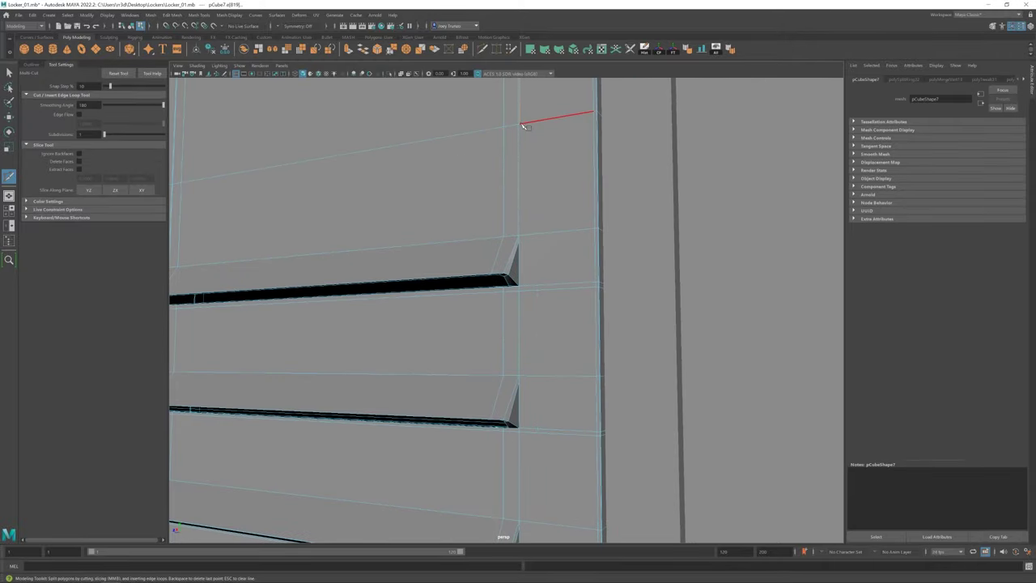
pyautogui.keyDown('alt'); pyautogui.moveTo(520, 126); pyautogui.dragTo(527, 250); pyautogui.keyUp('alt')
pyautogui.scroll(2, 493, 362)
pyautogui.press('w')
pyautogui.scroll(-3, 493, 362)
pyautogui.scroll(-3, 486, 324)
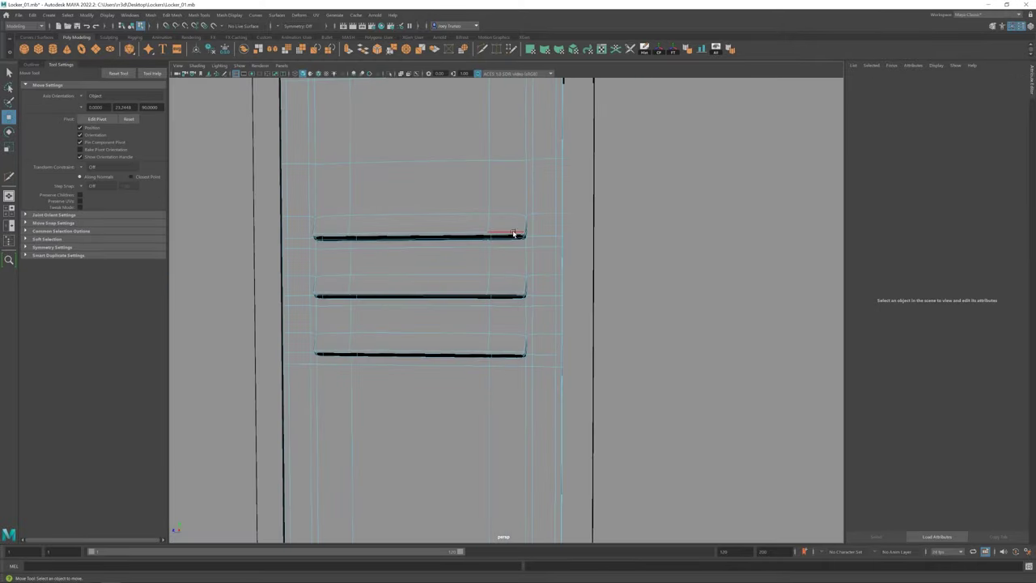
pyautogui.keyDown('alt'); pyautogui.moveTo(485, 323); pyautogui.dragTo(437, 271); pyautogui.keyUp('alt')
# Step: Insert a supporting edge loop across the louver
pyautogui.click(437, 271)
pyautogui.scroll(2, 466, 328)
pyautogui.scroll(3, 466, 328)
pyautogui.click(200, 15)
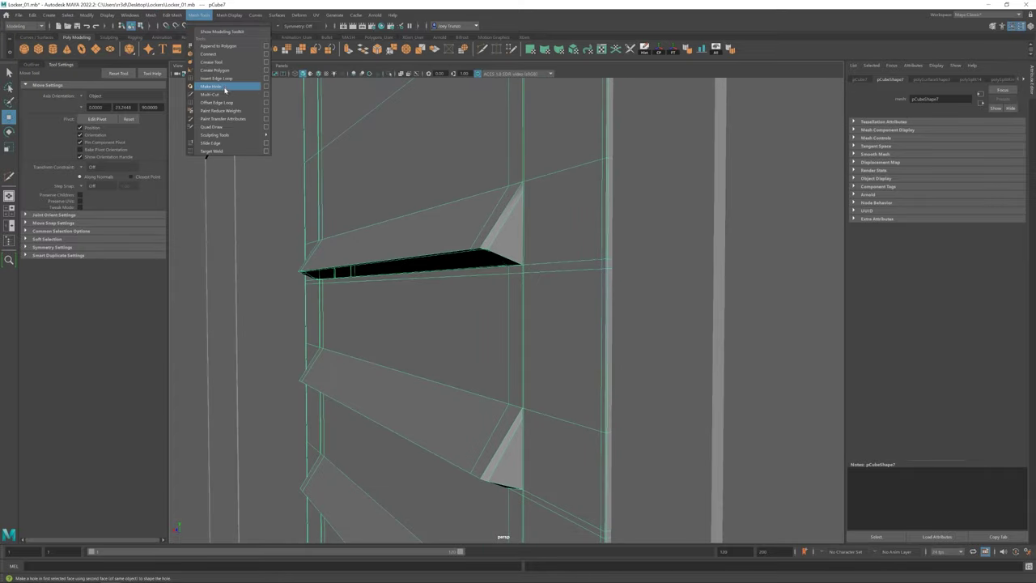
pyautogui.click(218, 80)
pyautogui.click(481, 276)
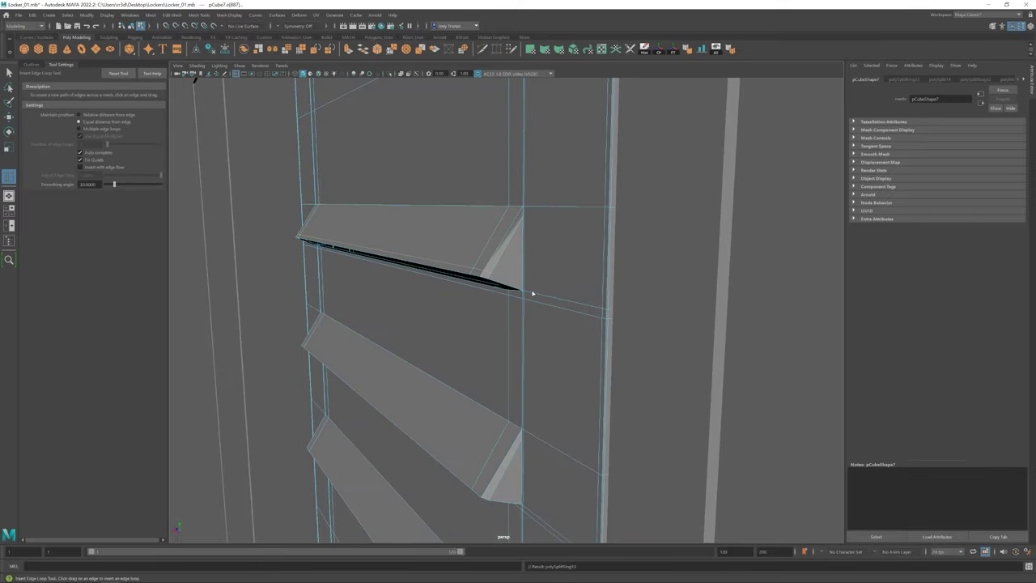
pyautogui.scroll(2, 608, 306)
pyautogui.press('w')
pyautogui.scroll(2, 498, 258)
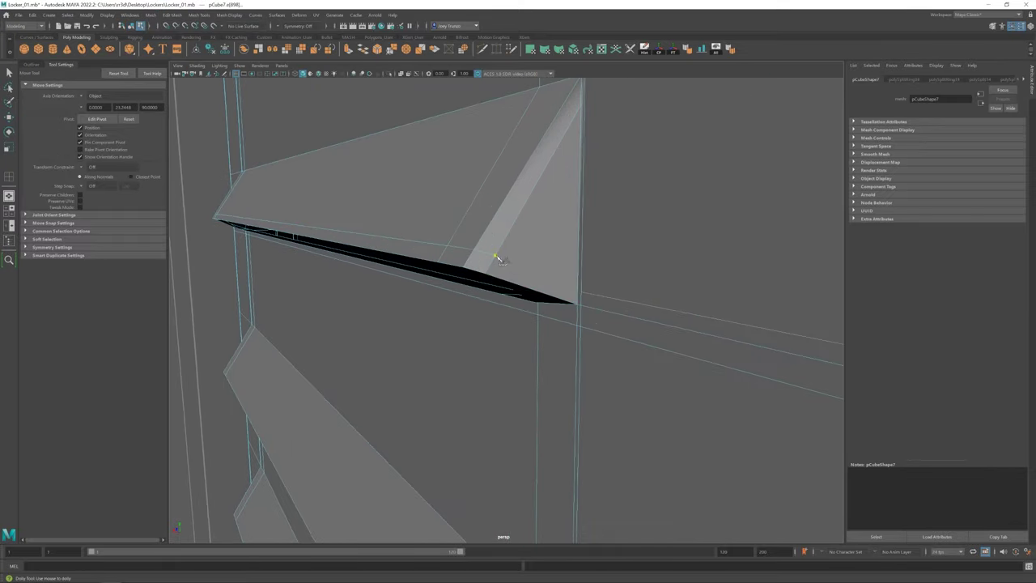
pyautogui.moveTo(559, 321)
pyautogui.keyDown('alt'); pyautogui.mouseDown()
pyautogui.moveTo(416, 282)
pyautogui.moveTo(453, 324)
pyautogui.moveTo(399, 311)
pyautogui.mouseUp(); pyautogui.keyUp('alt')
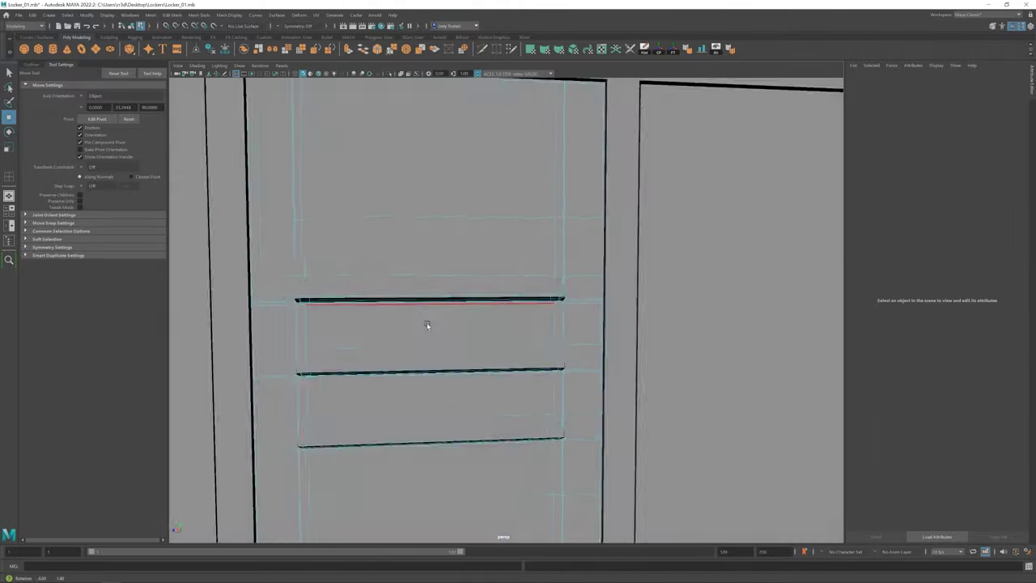
# Step: Multi-Cut new edges at the vent slats' bevelled corners, linking them to the door's surrounding edges
pyautogui.scroll(3, 399, 311)
pyautogui.click(483, 50)
pyautogui.scroll(1, 418, 285)
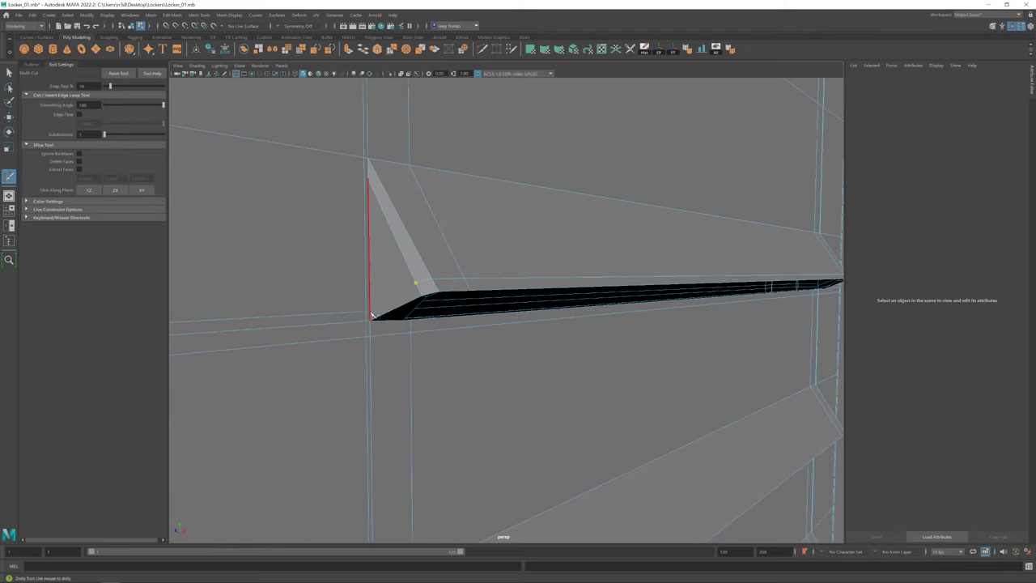
pyautogui.keyDown('alt'); pyautogui.moveTo(367, 315); pyautogui.dragTo(380, 308, button='middle'); pyautogui.keyUp('alt')
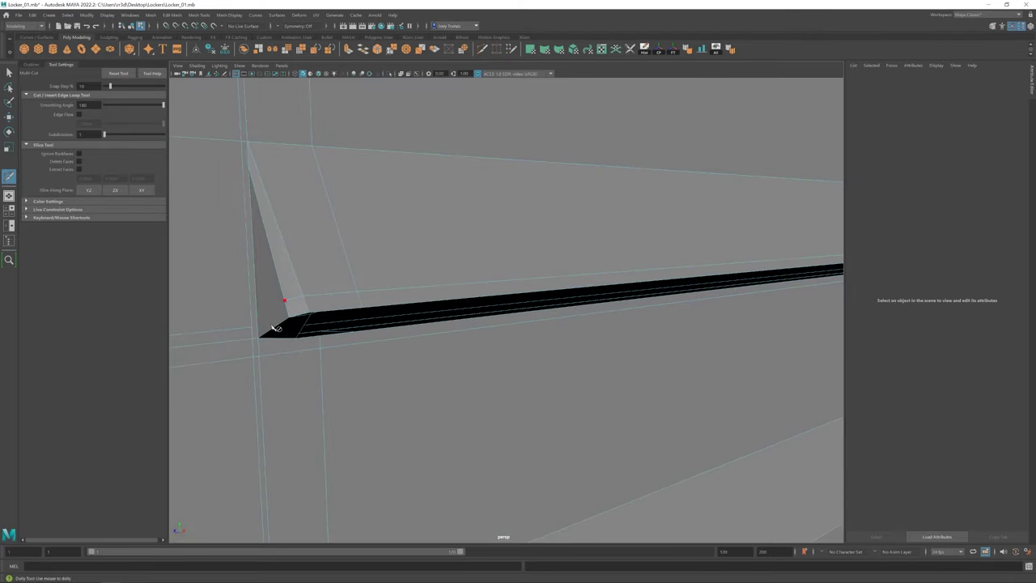
pyautogui.keyDown('alt'); pyautogui.moveTo(254, 329); pyautogui.dragTo(411, 289, button='middle'); pyautogui.keyUp('alt')
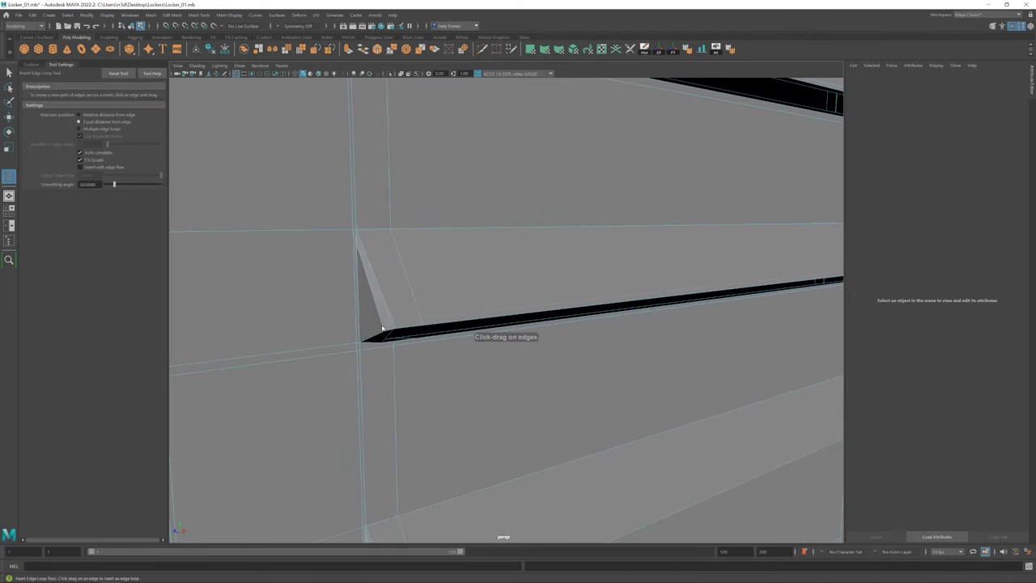
pyautogui.keyDown('alt'); pyautogui.moveTo(356, 337); pyautogui.dragTo(419, 280, button='middle'); pyautogui.keyUp('alt')
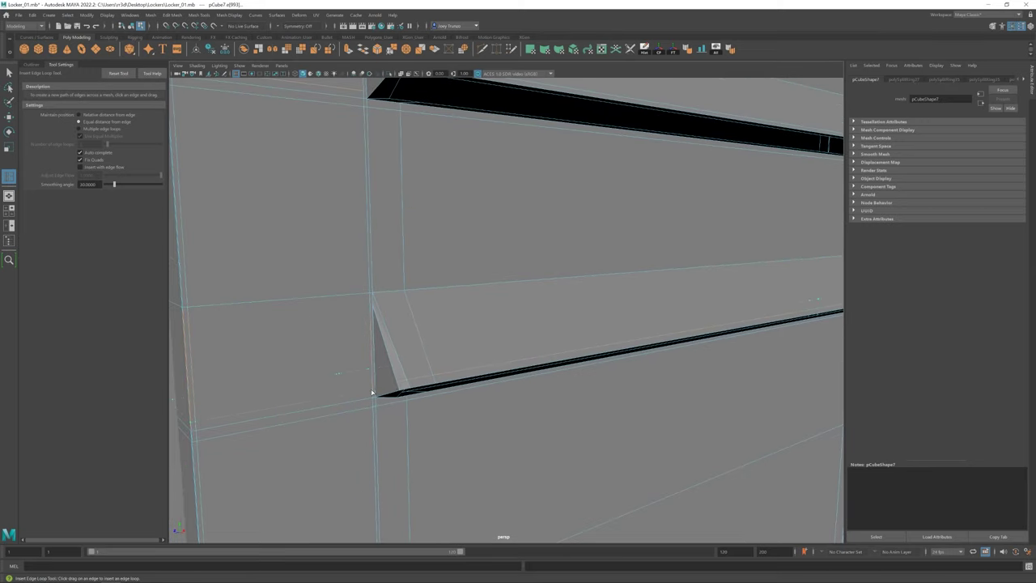
pyautogui.moveTo(372, 393)
pyautogui.keyDown('shift'); pyautogui.mouseDown(button='right')
pyautogui.moveTo(405, 369)
pyautogui.moveTo(347, 354)
pyautogui.mouseUp(button='right'); pyautogui.keyUp('shift')
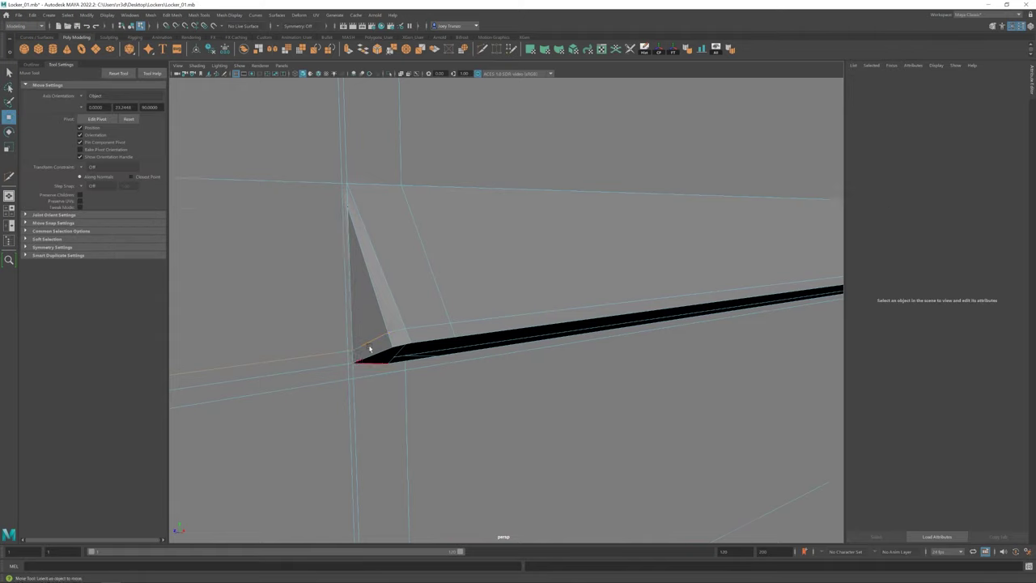
pyautogui.moveTo(358, 359)
pyautogui.keyDown('alt'); pyautogui.mouseDown(button='middle')
pyautogui.moveTo(419, 359)
pyautogui.moveTo(466, 311)
pyautogui.mouseUp(button='middle'); pyautogui.keyUp('alt')
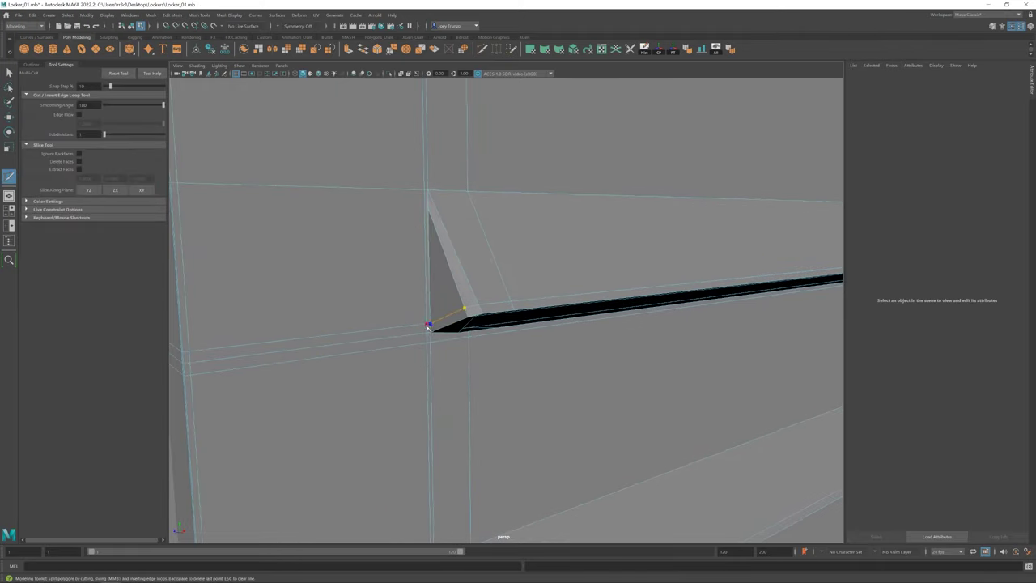
pyautogui.keyDown('alt'); pyautogui.moveTo(428, 325); pyautogui.dragTo(413, 331, button='right'); pyautogui.keyUp('alt')
pyautogui.scroll(-5, 413, 347)
pyautogui.keyDown('alt'); pyautogui.moveTo(451, 353); pyautogui.dragTo(451, 375); pyautogui.keyUp('alt')
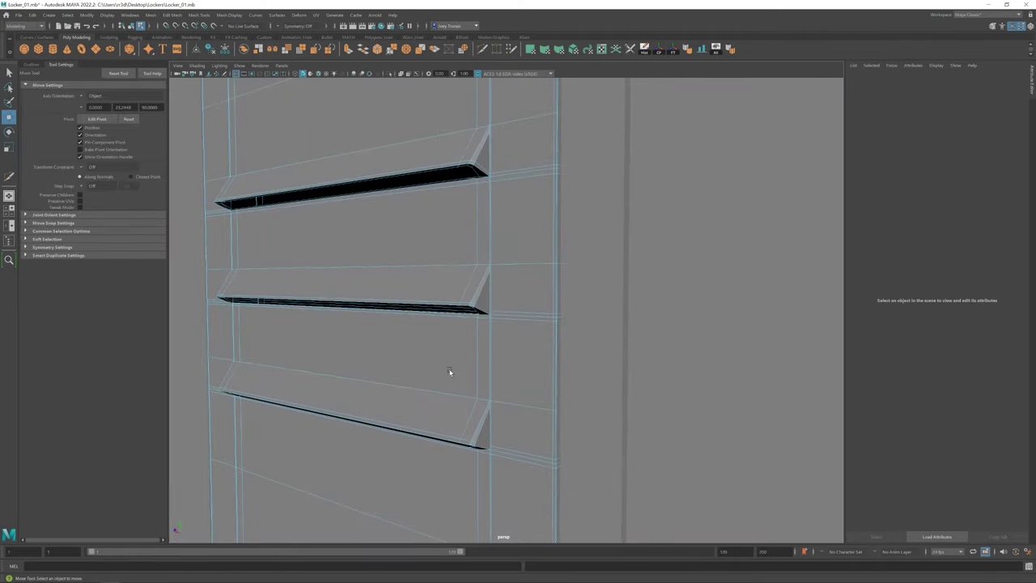
pyautogui.scroll(5, 418, 337)
pyautogui.scroll(1, 385, 288)
pyautogui.moveTo(448, 318)
pyautogui.keyDown('alt'); pyautogui.mouseDown()
pyautogui.moveTo(477, 407)
pyautogui.moveTo(491, 315)
pyautogui.moveTo(439, 315)
pyautogui.mouseUp(); pyautogui.keyUp('alt')
# Step: Select the locker door panel for moving and scaling
pyautogui.press('w')
pyautogui.scroll(-5, 510, 348)
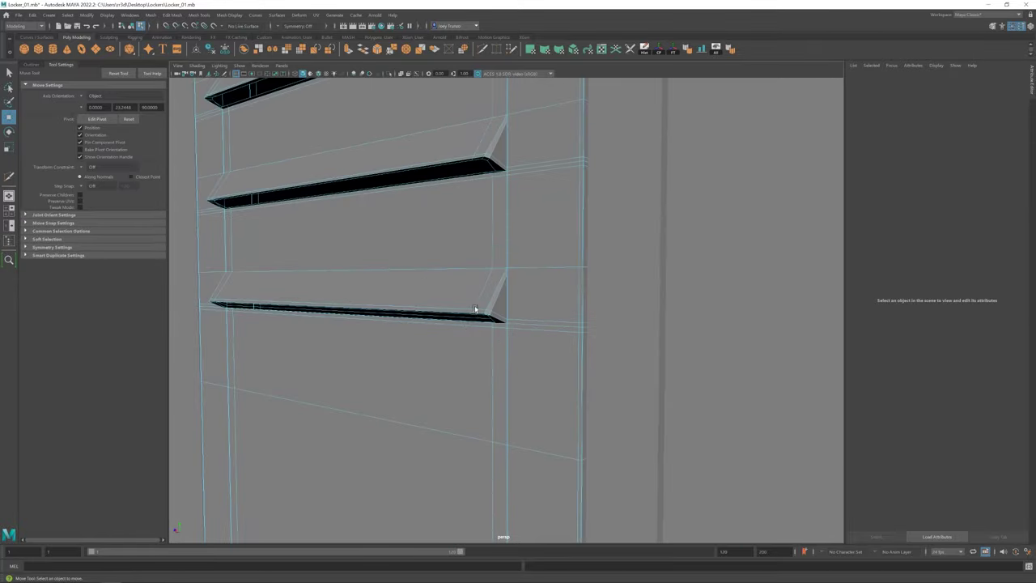
pyautogui.moveTo(523, 267); pyautogui.dragTo(540, 236, button='right')
pyautogui.scroll(3, 460, 362)
pyautogui.click(481, 369)
pyautogui.keyDown('alt'); pyautogui.moveTo(481, 368); pyautogui.dragTo(486, 241); pyautogui.keyUp('alt')
pyautogui.press('r')
pyautogui.click(461, 314)
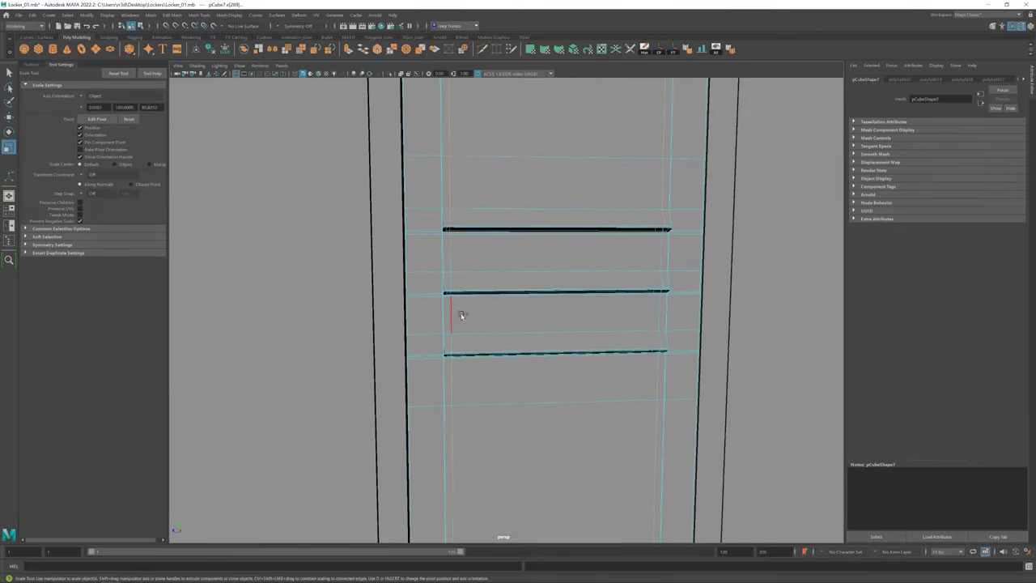
pyautogui.press('f')
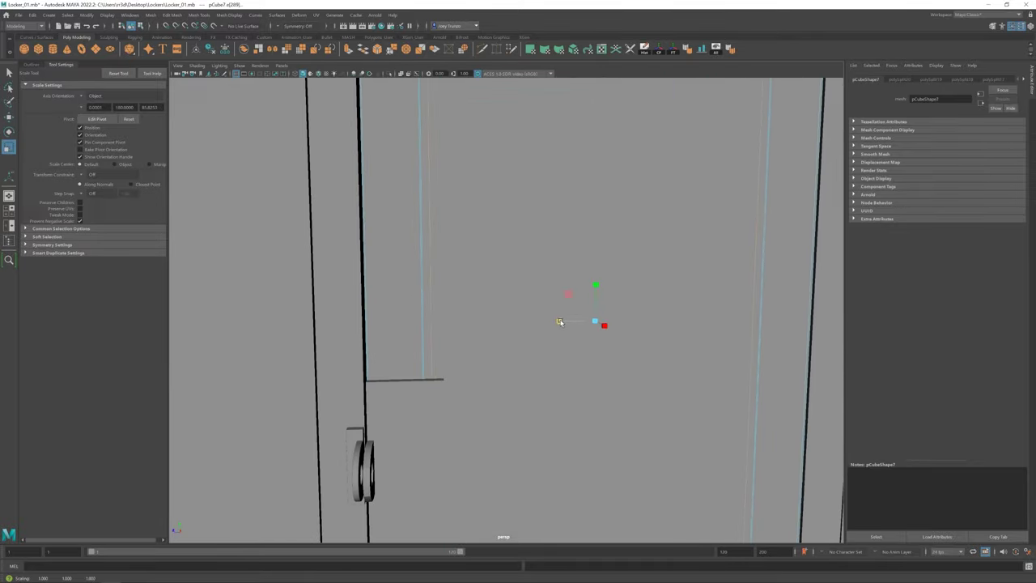
pyautogui.keyDown('alt'); pyautogui.moveTo(559, 322); pyautogui.dragTo(505, 220, button='right'); pyautogui.keyUp('alt')
pyautogui.scroll(-5, 350, 270)
pyautogui.keyDown('alt'); pyautogui.moveTo(543, 400); pyautogui.dragTo(562, 364); pyautogui.keyUp('alt')
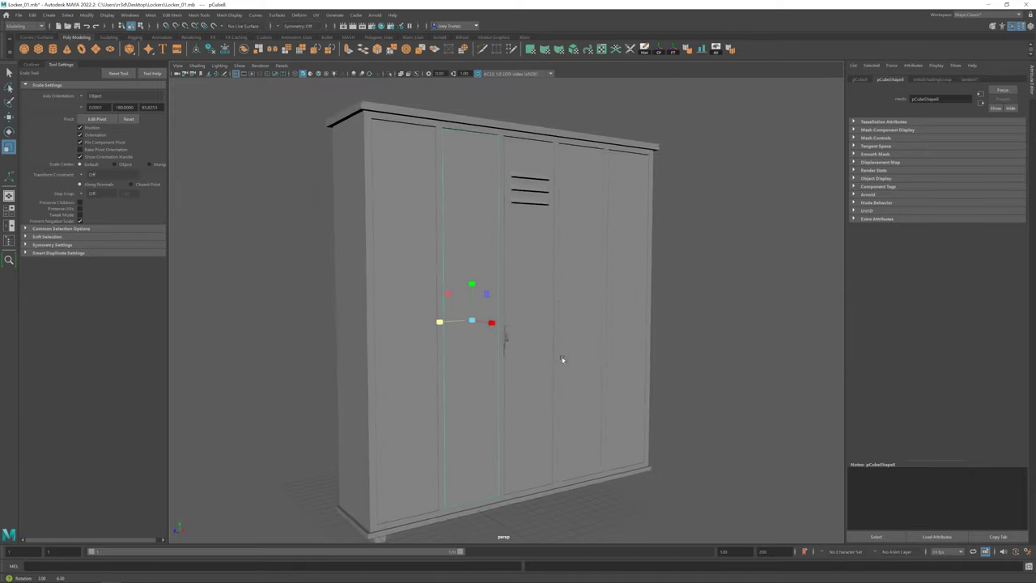
pyautogui.click(519, 242)
pyautogui.keyDown('alt'); pyautogui.moveTo(520, 247); pyautogui.dragTo(486, 267); pyautogui.keyUp('alt')
pyautogui.scroll(-5, 412, 370)
pyautogui.click(412, 370)
pyautogui.scroll(4, 519, 293)
pyautogui.click(518, 271)
pyautogui.scroll(3, 470, 243)
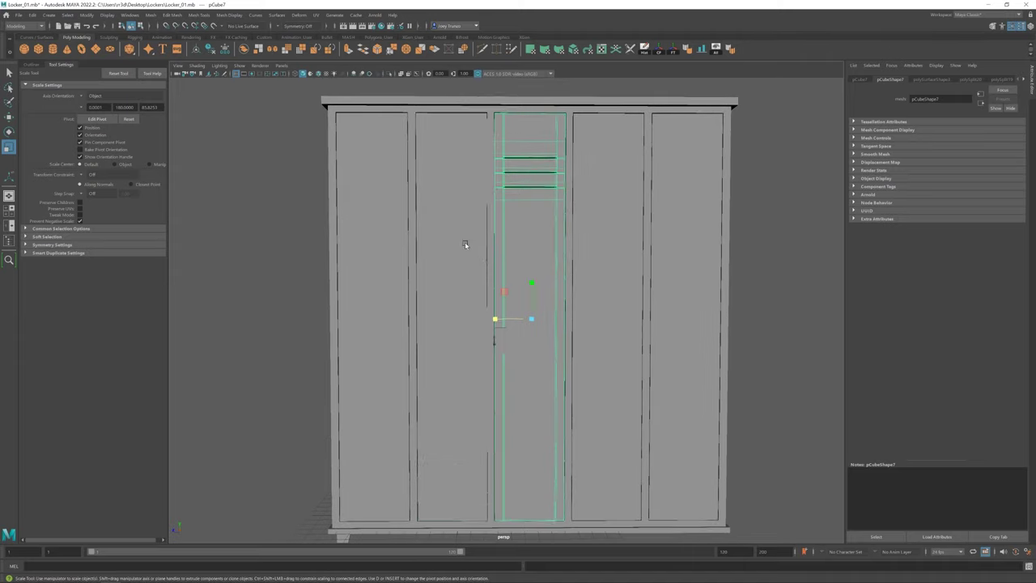
pyautogui.scroll(-3, 578, 327)
pyautogui.scroll(3, 498, 318)
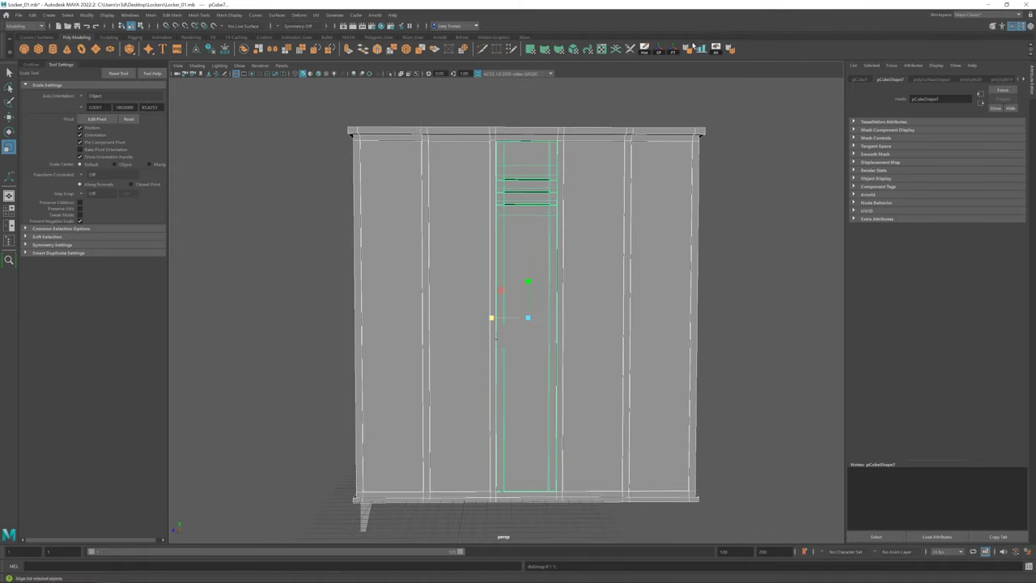
pyautogui.press('Up')
pyautogui.moveTo(494, 324)
pyautogui.keyDown('alt'); pyautogui.mouseDown()
pyautogui.moveTo(429, 405)
pyautogui.moveTo(486, 398)
pyautogui.moveTo(701, 292)
pyautogui.mouseUp(); pyautogui.keyUp('alt')
pyautogui.click(701, 292)
# Step: Select the small handle cubes on the middle door and group them as group2
pyautogui.click(631, 308)
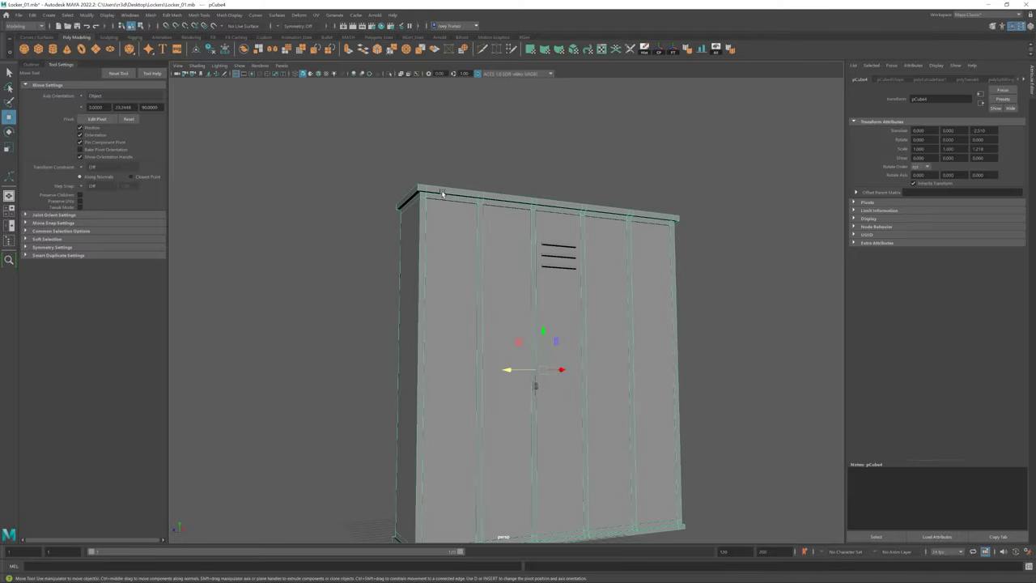
pyautogui.scroll(3, 678, 326)
pyautogui.click(678, 325)
pyautogui.scroll(5, 678, 326)
pyautogui.click(437, 273)
pyautogui.scroll(-3, 437, 273)
pyautogui.scroll(3, 437, 273)
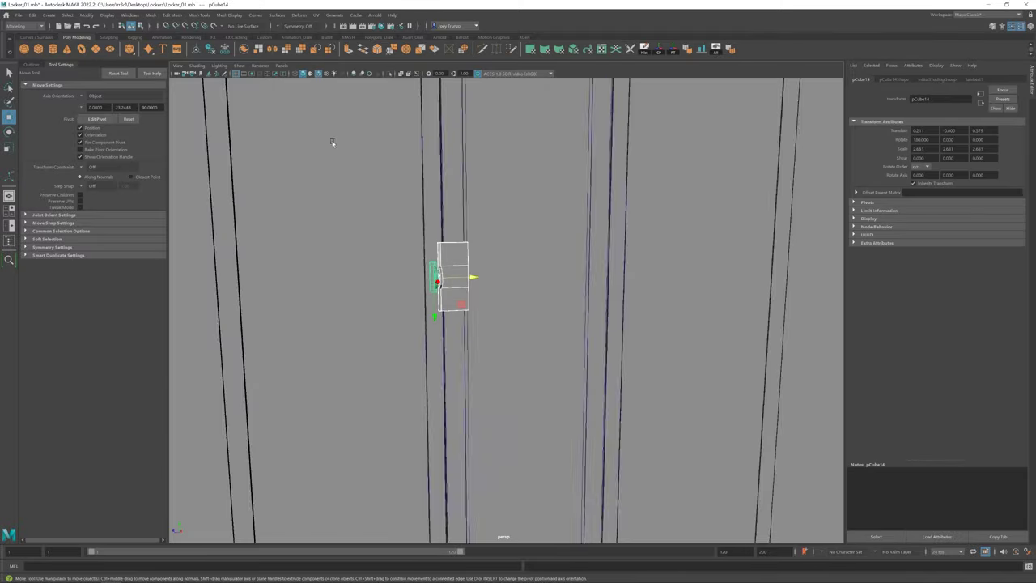
pyautogui.keyDown('alt'); pyautogui.moveTo(437, 273); pyautogui.dragTo(515, 352); pyautogui.keyUp('alt')
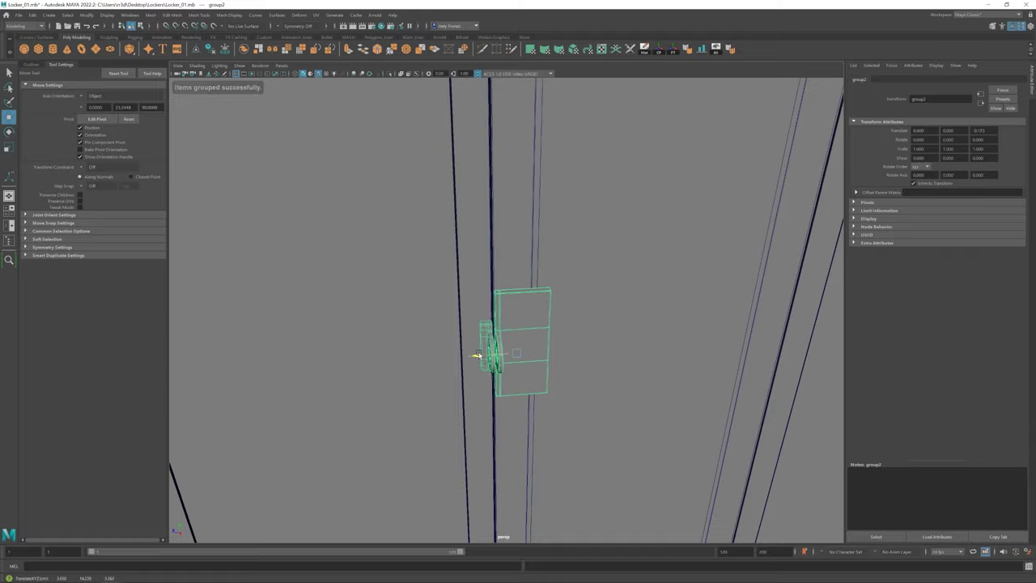
pyautogui.scroll(-3, 478, 357)
pyautogui.click(328, 329)
# Step: Select the outer locker body pCube4
pyautogui.scroll(-5, 580, 316)
pyautogui.scroll(-2, 474, 307)
pyautogui.scroll(4, 705, 391)
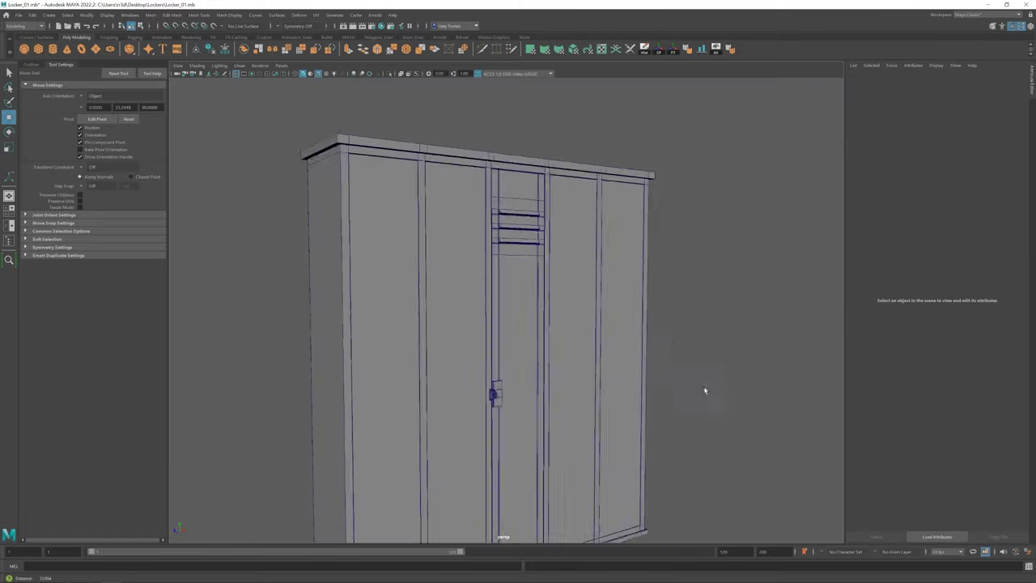
pyautogui.moveTo(705, 391)
pyautogui.keyDown('alt'); pyautogui.mouseDown()
pyautogui.moveTo(694, 305)
pyautogui.moveTo(504, 243)
pyautogui.moveTo(682, 111)
pyautogui.mouseUp(); pyautogui.keyUp('alt')
pyautogui.click(505, 243)
pyautogui.click(561, 145)
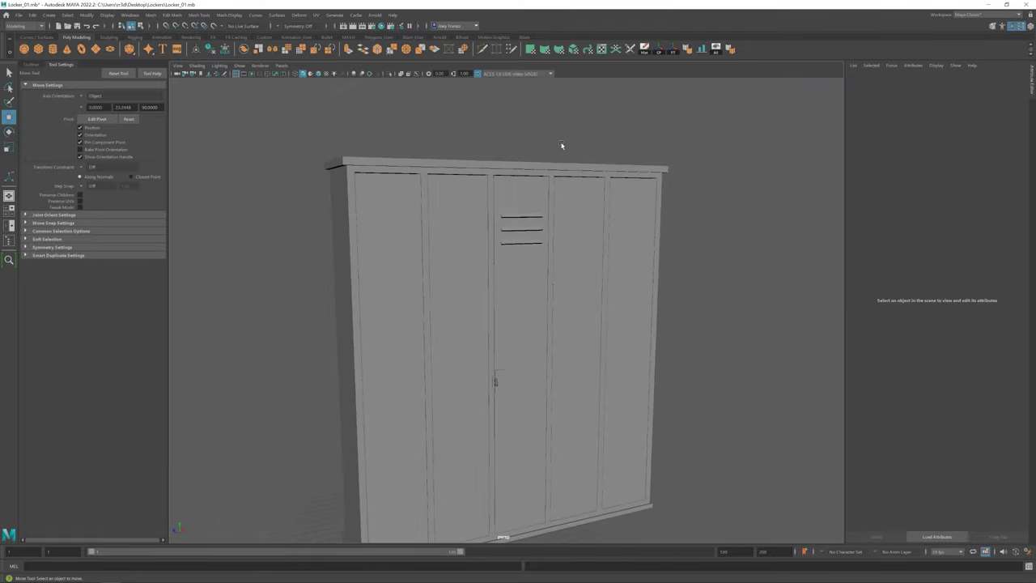
pyautogui.keyDown('alt'); pyautogui.moveTo(561, 145); pyautogui.dragTo(410, 213); pyautogui.keyUp('alt')
pyautogui.click(378, 197)
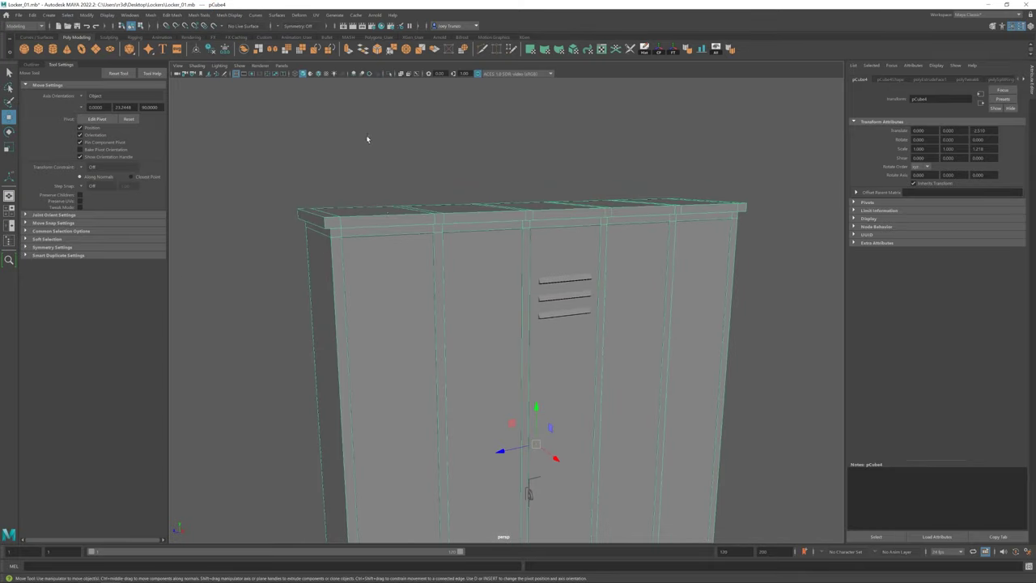
# Step: Bevel the locker's front-left top edge with Edit Mesh > Bevel
pyautogui.press('F10')
pyautogui.click(325, 223)
pyautogui.moveTo(343, 225)
pyautogui.keyDown('alt'); pyautogui.mouseDown()
pyautogui.moveTo(481, 250)
pyautogui.moveTo(587, 202)
pyautogui.mouseUp(); pyautogui.keyUp('alt')
pyautogui.keyDown('alt'); pyautogui.moveTo(789, 221); pyautogui.dragTo(573, 166); pyautogui.keyUp('alt')
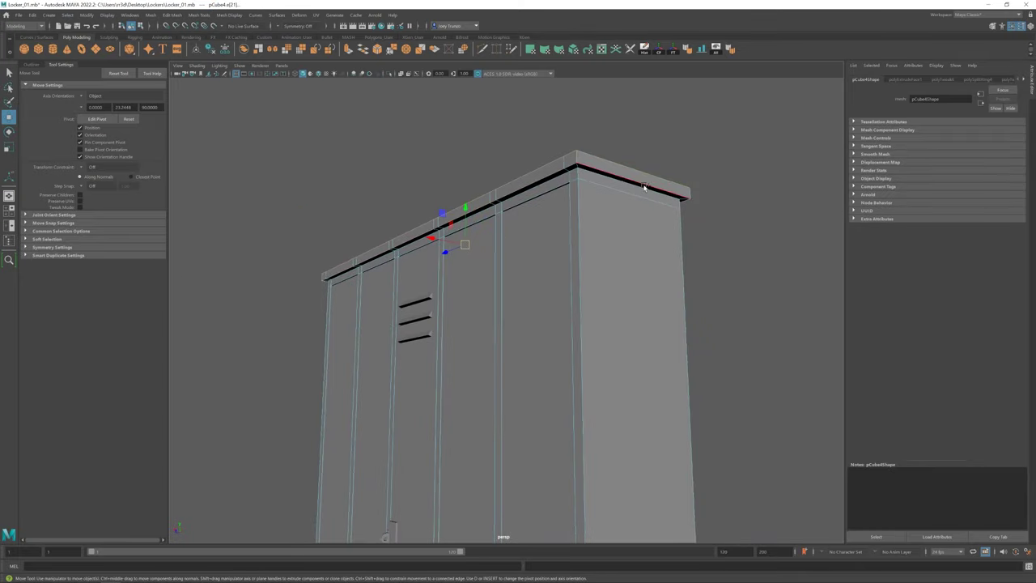
pyautogui.moveTo(645, 187)
pyautogui.keyDown('alt'); pyautogui.mouseDown()
pyautogui.moveTo(486, 291)
pyautogui.moveTo(435, 301)
pyautogui.moveTo(523, 303)
pyautogui.moveTo(349, 245)
pyautogui.mouseUp(); pyautogui.keyUp('alt')
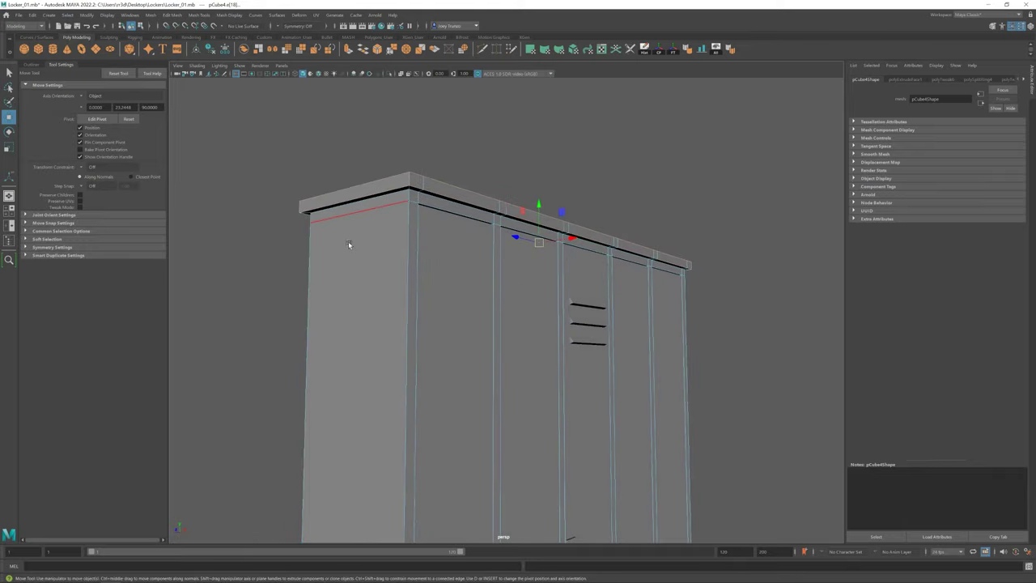
pyautogui.click(172, 15)
pyautogui.click(186, 41)
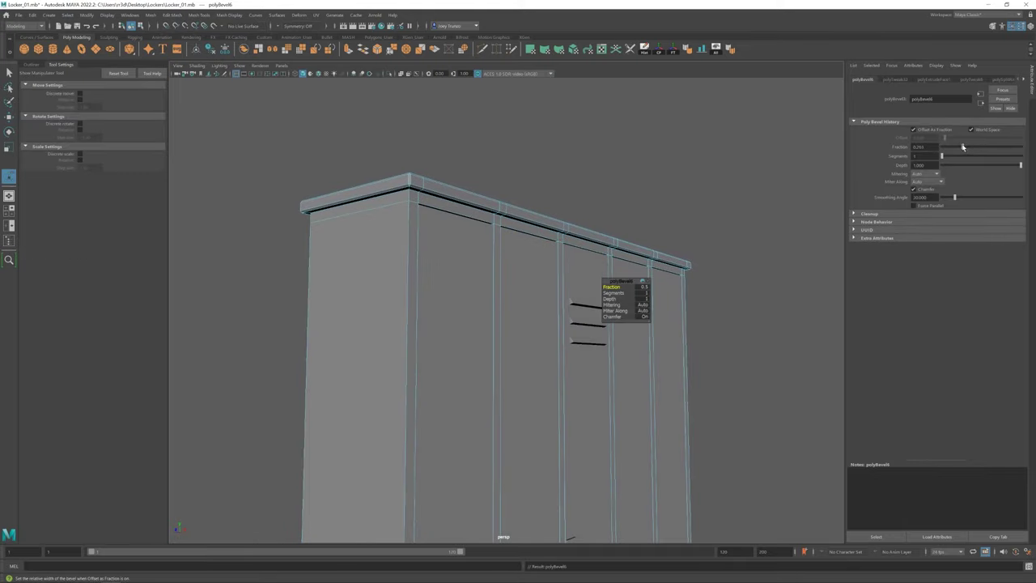
# Step: Select the top front edge and repeat the two-segment bevel on it
pyautogui.moveTo(615, 243)
pyautogui.keyDown('alt'); pyautogui.mouseDown()
pyautogui.moveTo(481, 204)
pyautogui.moveTo(416, 270)
pyautogui.mouseUp(); pyautogui.keyUp('alt')
pyautogui.click(440, 226)
pyautogui.scroll(5, 599, 315)
pyautogui.click(599, 316)
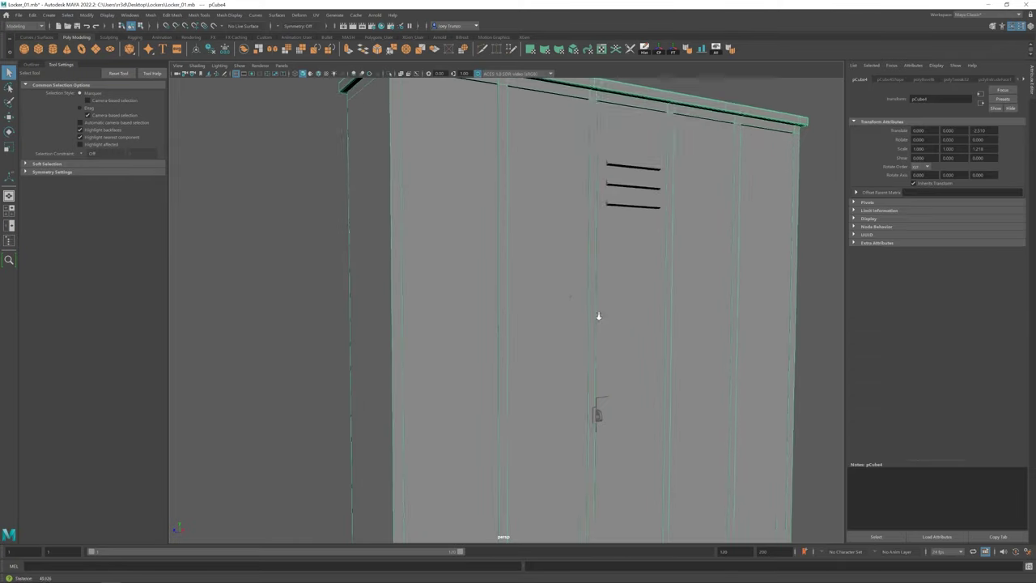
pyautogui.scroll(-4, 599, 315)
pyautogui.press('w')
pyautogui.moveTo(416, 138); pyautogui.dragTo(416, 129, button='right')
pyautogui.click(428, 147)
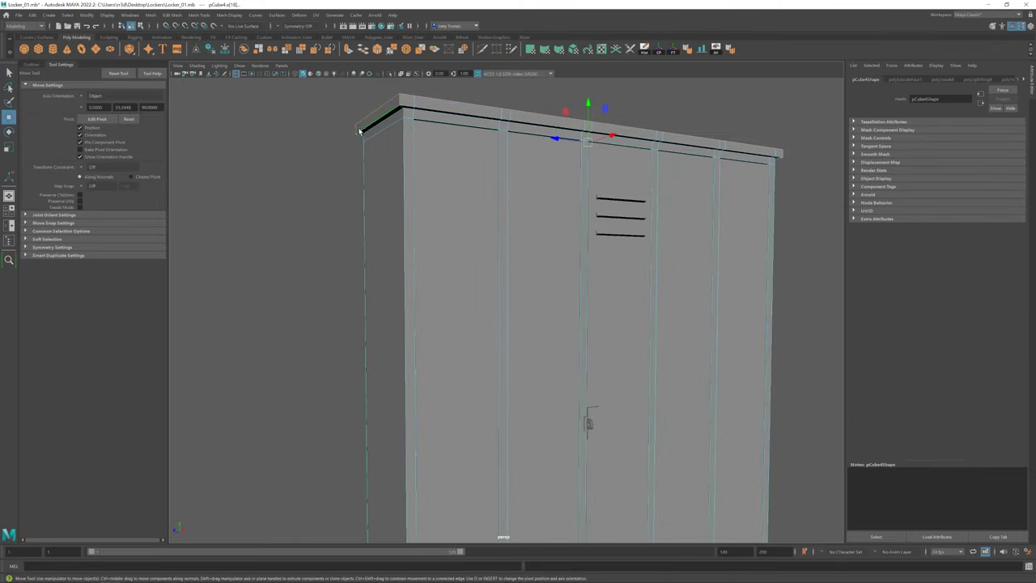
pyautogui.hotkey('ctrl', 'b')
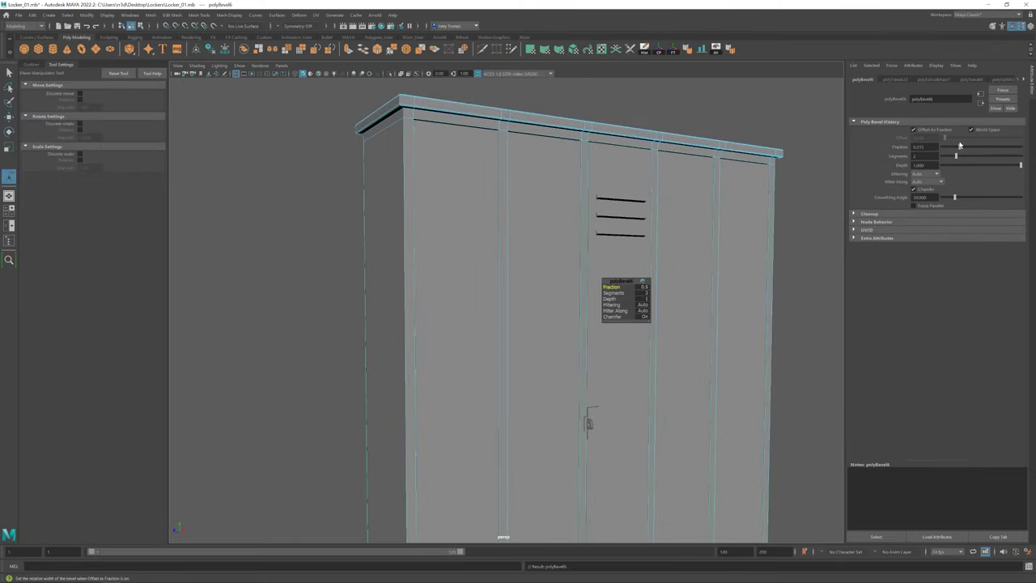
# Step: Select an edge on the locker body's right side in edge mode
pyautogui.scroll(-5, 518, 324)
pyautogui.keyDown('alt'); pyautogui.moveTo(518, 324); pyautogui.dragTo(454, 308); pyautogui.keyUp('alt')
pyautogui.click(567, 324)
pyautogui.scroll(5, 566, 324)
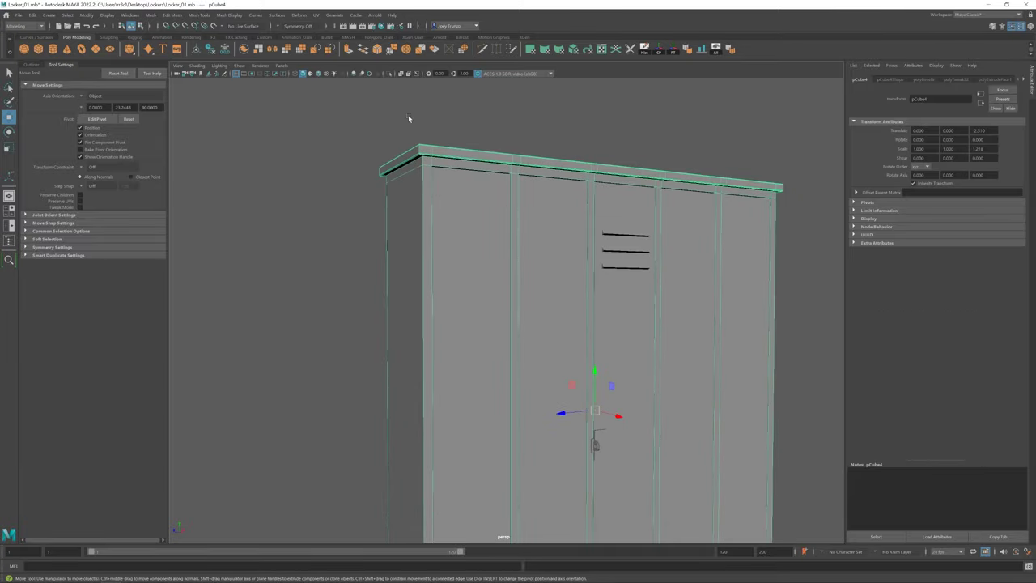
pyautogui.press('F10')
pyautogui.moveTo(408, 118)
pyautogui.keyDown('alt'); pyautogui.mouseDown()
pyautogui.moveTo(588, 259)
pyautogui.moveTo(614, 207)
pyautogui.mouseUp(); pyautogui.keyUp('alt')
pyautogui.click(614, 207)
# Step: Bevel the right-side edge with two segments at fraction 0.239
pyautogui.click(180, 16)
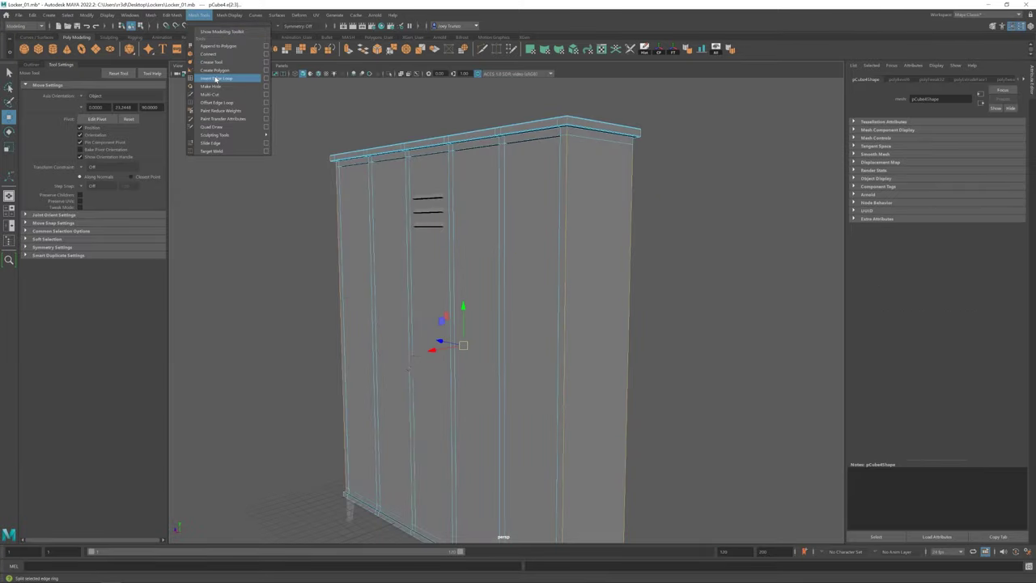
pyautogui.click(203, 44)
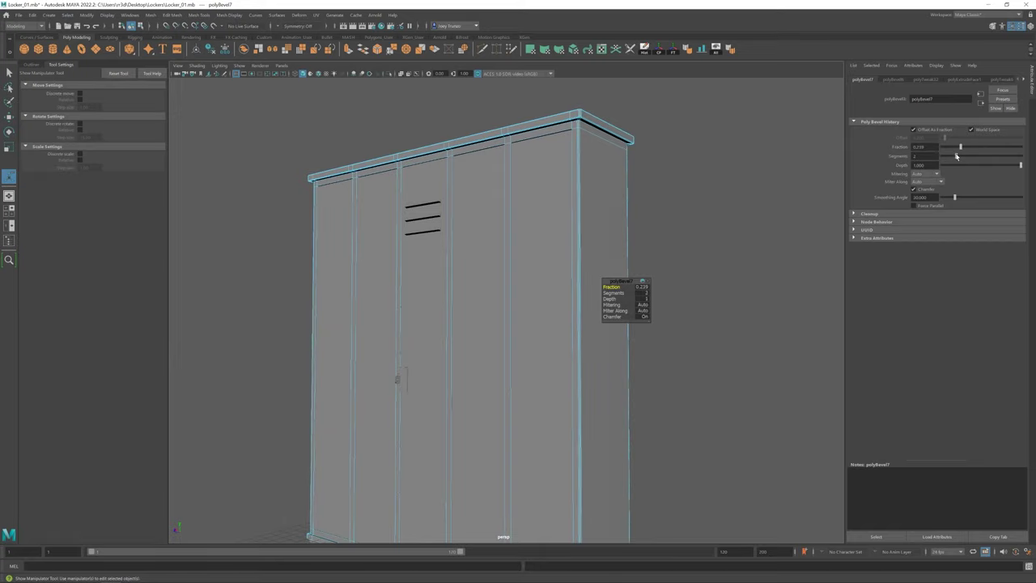
pyautogui.moveTo(566, 243)
pyautogui.keyDown('alt'); pyautogui.mouseDown()
pyautogui.moveTo(444, 318)
pyautogui.moveTo(537, 277)
pyautogui.moveTo(578, 282)
pyautogui.moveTo(389, 394)
pyautogui.moveTo(402, 354)
pyautogui.mouseUp(); pyautogui.keyUp('alt')
pyautogui.press('q')
pyautogui.click(728, 365)
pyautogui.scroll(-5, 486, 324)
pyautogui.scroll(4, 444, 318)
# Step: Select the tapered leg, frame it, and isolate it in the view
pyautogui.click(389, 391)
pyautogui.press('w')
pyautogui.press('F8')
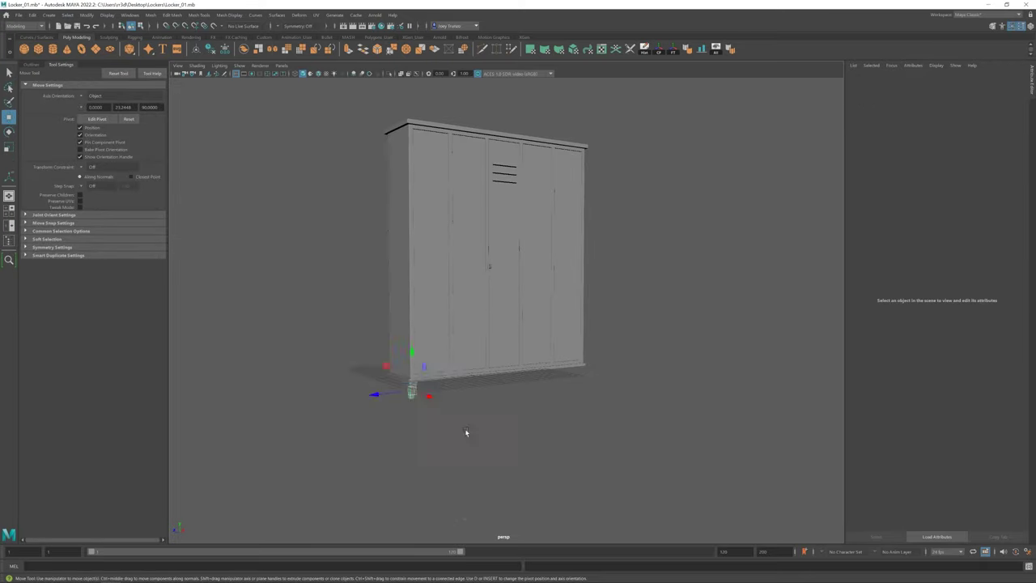
pyautogui.press('f')
pyautogui.hotkey('ctrl', '1')
# Step: Select the tapered leg's top edge loop and corner edges
pyautogui.press('F10')
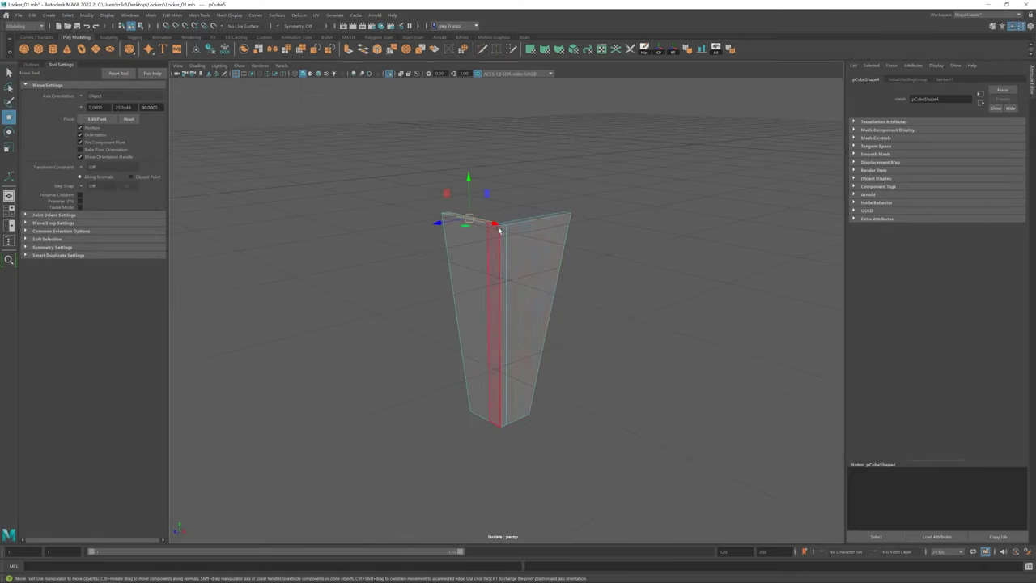
pyautogui.press('q')
pyautogui.doubleClick(535, 219)
pyautogui.moveTo(586, 292)
pyautogui.keyDown('alt'); pyautogui.mouseDown()
pyautogui.moveTo(468, 279)
pyautogui.moveTo(532, 284)
pyautogui.mouseUp(); pyautogui.keyUp('alt')
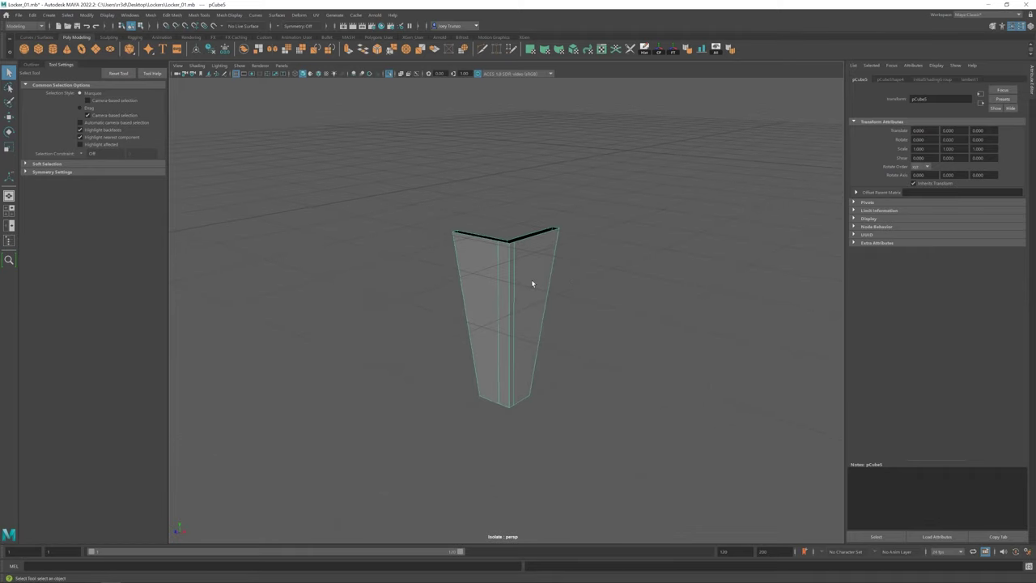
pyautogui.press('w')
pyautogui.moveTo(465, 220); pyautogui.dragTo(518, 273, button='right')
pyautogui.keyDown('alt'); pyautogui.moveTo(518, 273); pyautogui.dragTo(445, 280); pyautogui.keyUp('alt')
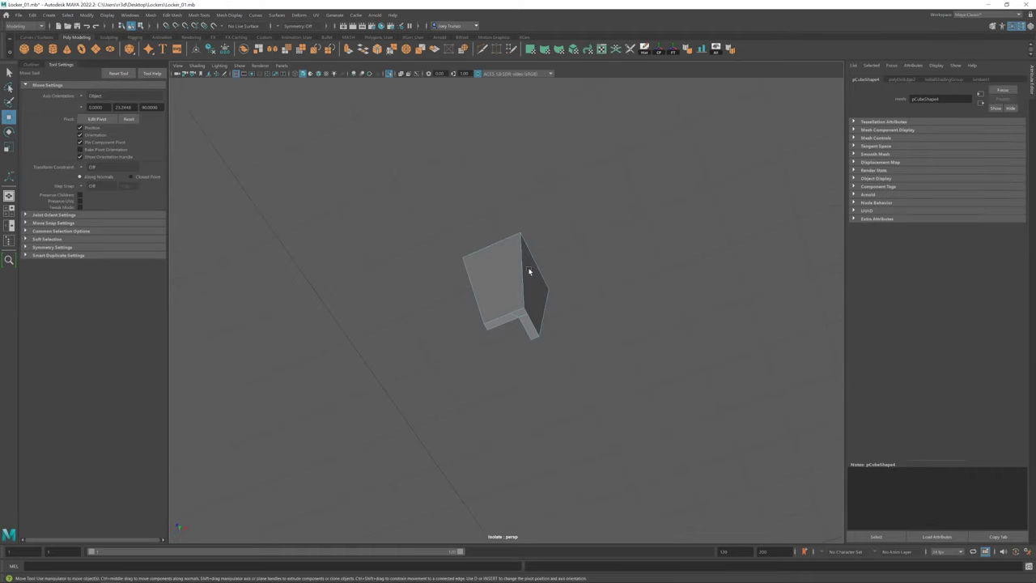
pyautogui.press('q')
pyautogui.click(516, 318)
pyautogui.hotkey('ctrl', 'shift', 'x')
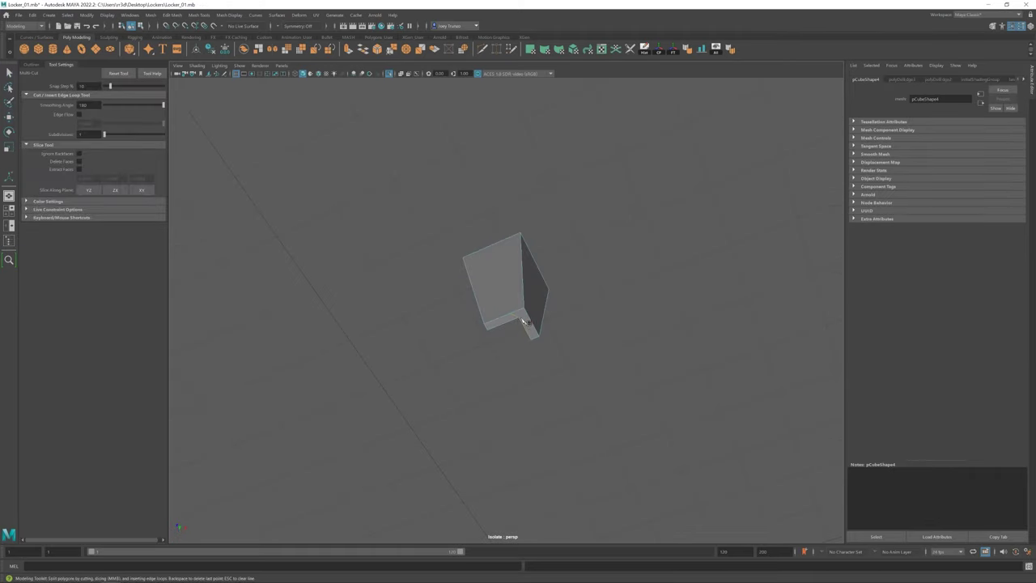
pyautogui.press('w')
pyautogui.keyDown('alt'); pyautogui.moveTo(537, 321); pyautogui.dragTo(623, 282); pyautogui.keyUp('alt')
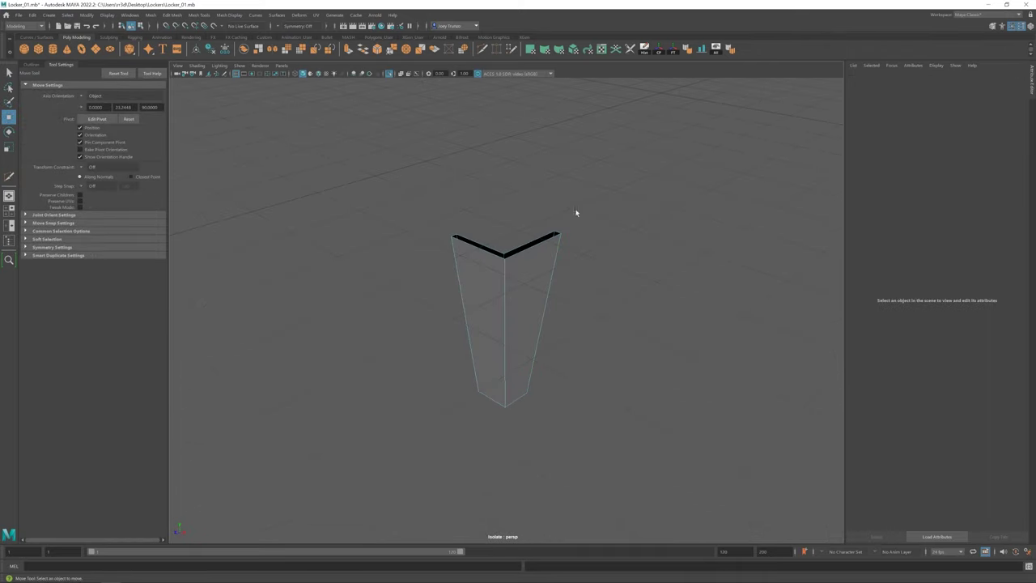
# Step: Bevel the leg's edges with 3 segments at fraction 0.457, then show the full locker again
pyautogui.moveTo(390, 439); pyautogui.dragTo(390, 439)
pyautogui.keyDown('alt'); pyautogui.moveTo(391, 438); pyautogui.dragTo(444, 373); pyautogui.keyUp('alt')
pyautogui.moveTo(567, 329)
pyautogui.keyDown('alt'); pyautogui.mouseDown()
pyautogui.moveTo(520, 375)
pyautogui.moveTo(567, 356)
pyautogui.mouseUp(); pyautogui.keyUp('alt')
pyautogui.hotkey('ctrl', 'b')
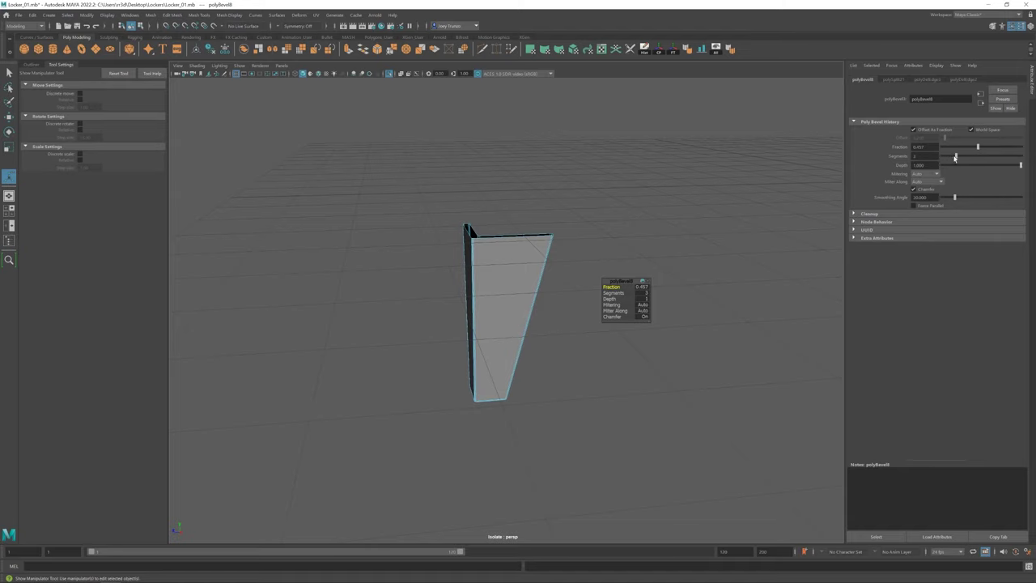
pyautogui.press('w')
pyautogui.click(667, 292)
pyautogui.click(486, 310)
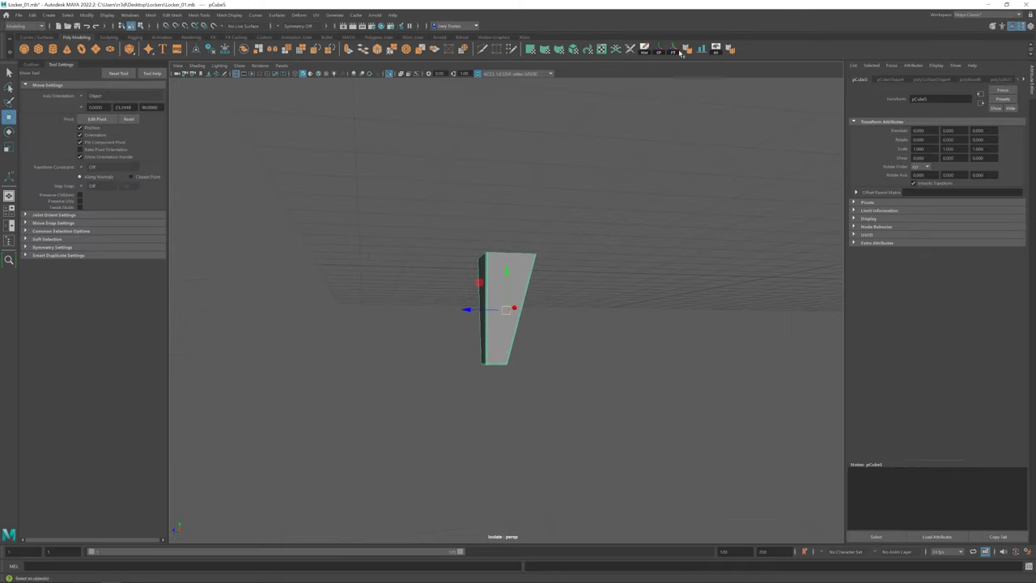
pyautogui.hotkey('ctrl', '1')
pyautogui.click(506, 314)
pyautogui.scroll(2, 507, 320)
# Step: Open the UV Editor, isolate the leg, and cut a UV seam along its corner edge
pyautogui.click(603, 50)
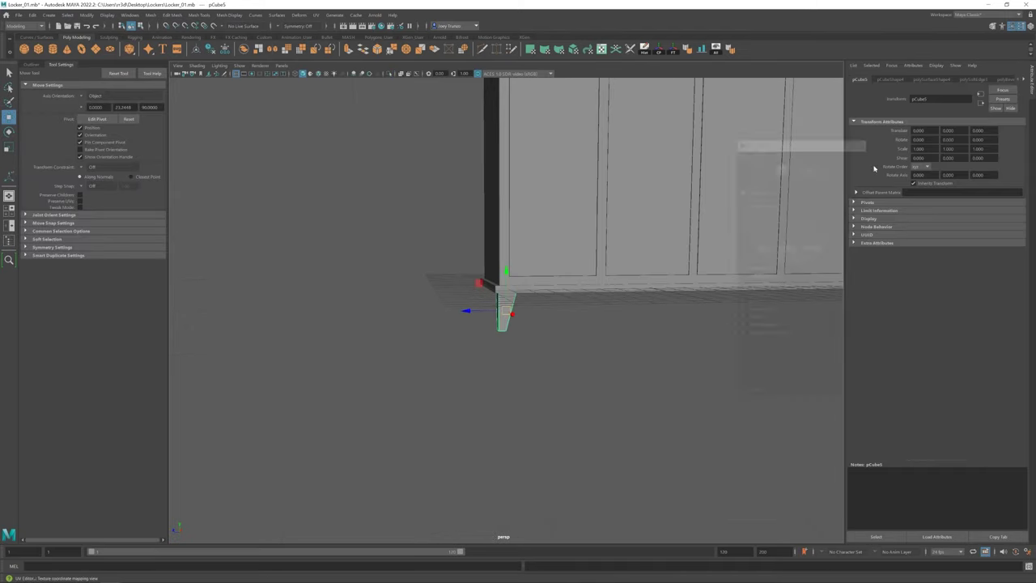
pyautogui.press('f')
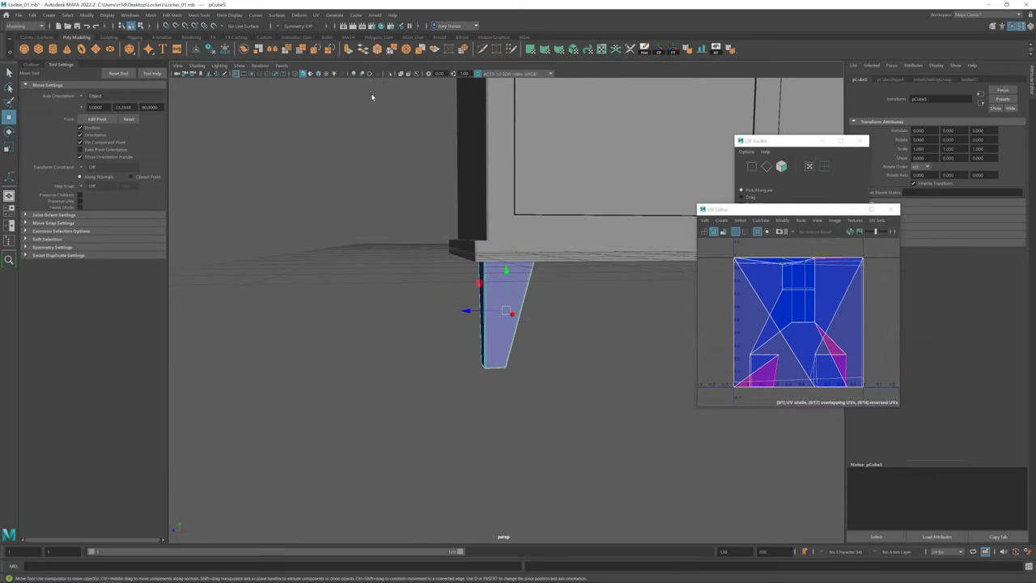
pyautogui.hotkey('ctrl', '1')
pyautogui.click(315, 15)
pyautogui.click(340, 162)
pyautogui.moveTo(459, 289)
pyautogui.keyDown('alt'); pyautogui.mouseDown()
pyautogui.moveTo(422, 261)
pyautogui.moveTo(596, 267)
pyautogui.mouseUp(); pyautogui.keyUp('alt')
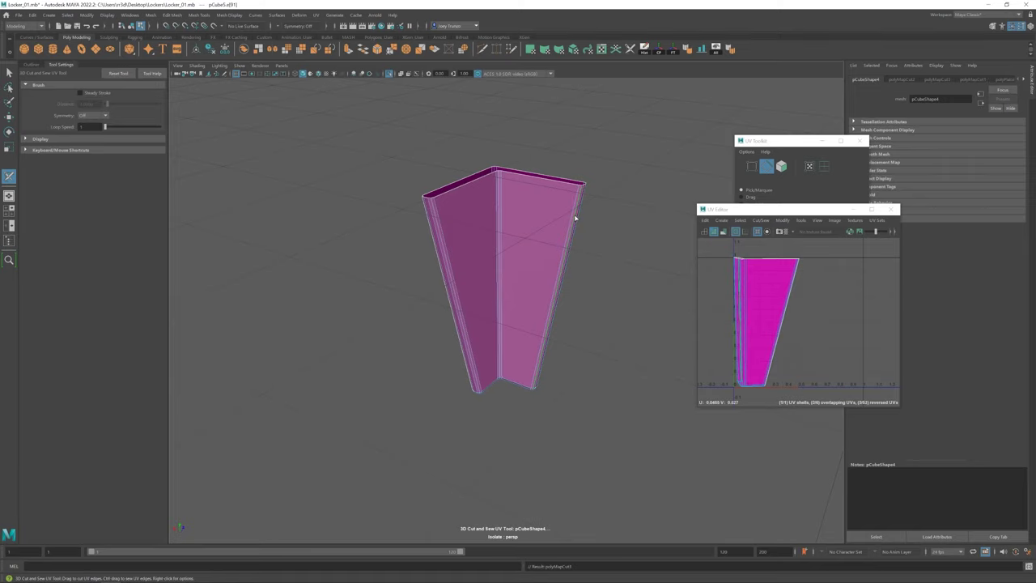
pyautogui.moveTo(576, 218)
pyautogui.keyDown('alt'); pyautogui.mouseDown()
pyautogui.moveTo(521, 431)
pyautogui.moveTo(502, 418)
pyautogui.moveTo(495, 377)
pyautogui.moveTo(505, 364)
pyautogui.moveTo(548, 386)
pyautogui.moveTo(616, 340)
pyautogui.mouseUp(); pyautogui.keyUp('alt')
pyautogui.click(493, 424)
# Step: Rotate the leg's pink and yellow UV shells upright, then show the whole locker again
pyautogui.moveTo(740, 296); pyautogui.dragTo(766, 275, button='right')
pyautogui.press('w')
pyautogui.moveTo(721, 246)
pyautogui.mouseDown()
pyautogui.moveTo(819, 380)
pyautogui.moveTo(827, 336)
pyautogui.mouseUp()
pyautogui.click(800, 316)
pyautogui.press('e')
pyautogui.click(817, 339)
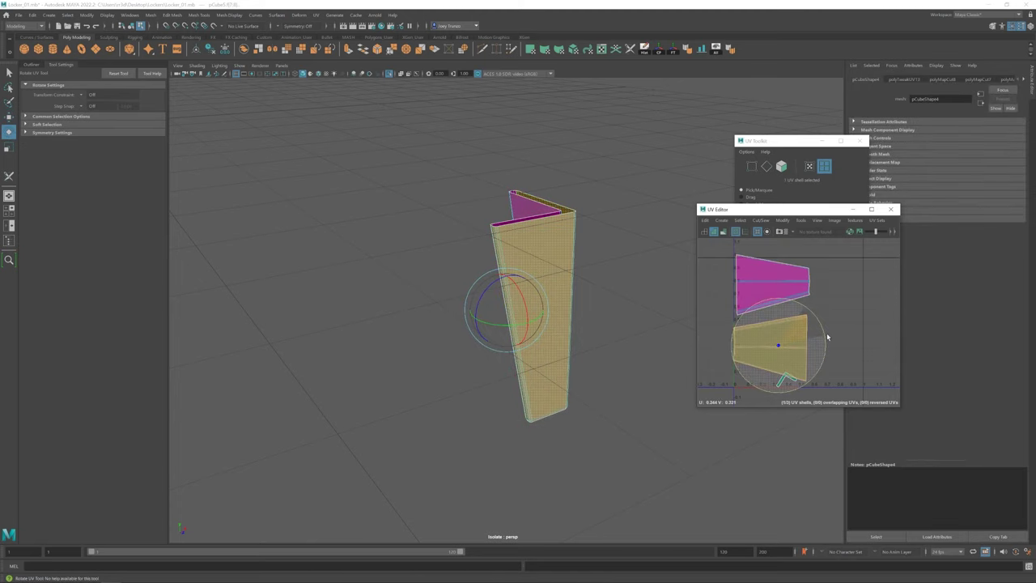
pyautogui.click(842, 274)
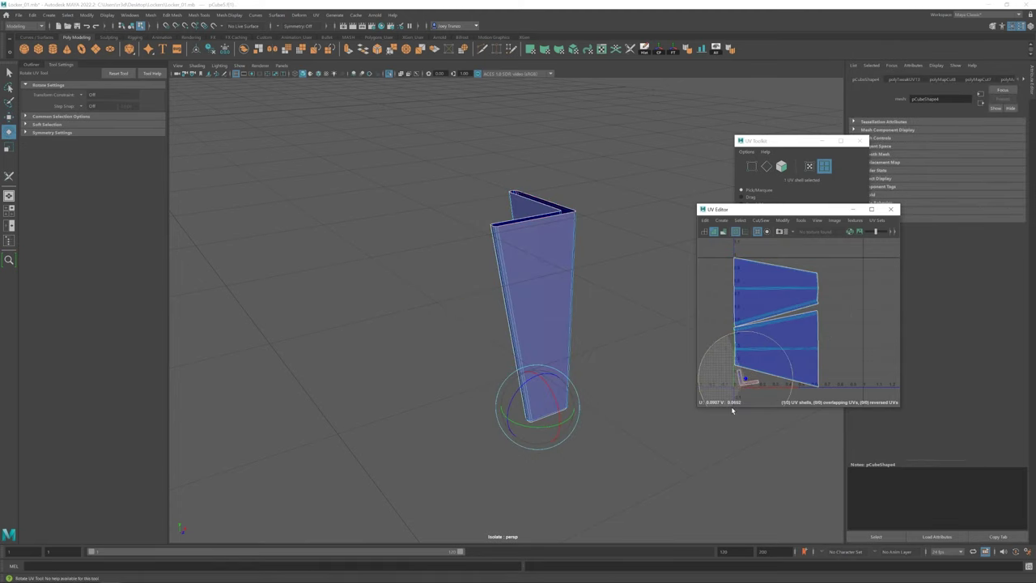
pyautogui.press('w')
pyautogui.hotkey('ctrl', '1')
pyautogui.scroll(-3, 595, 345)
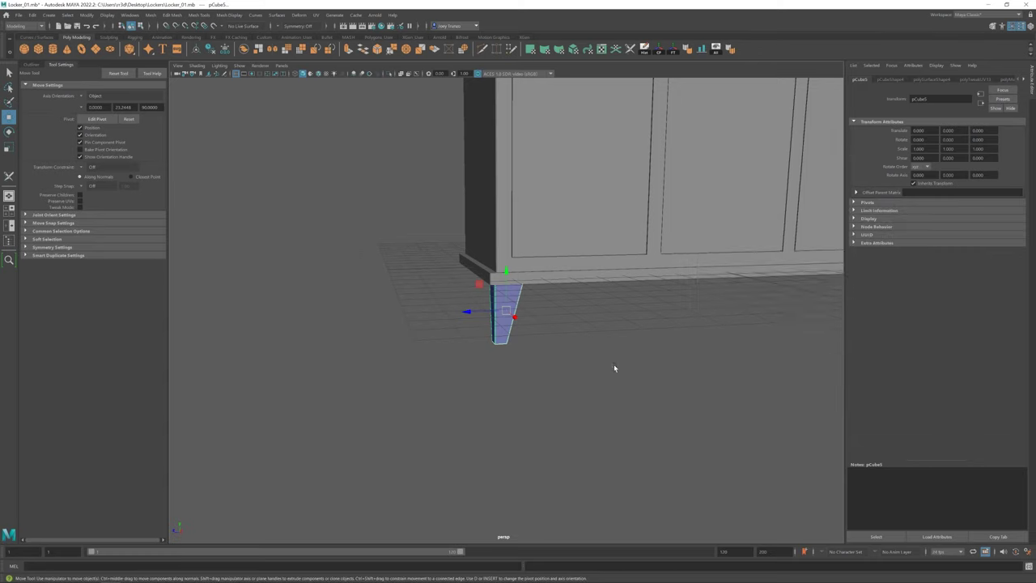
# Step: Duplicate the tapered leg from the Outliner, move the copy left, and tilt it slightly
pyautogui.click(31, 64)
pyautogui.click(50, 141)
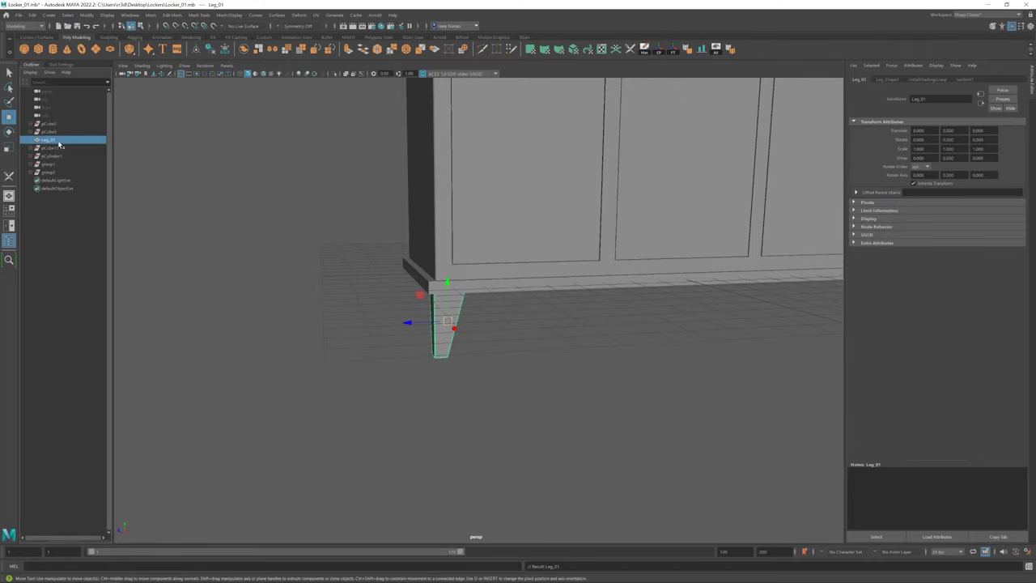
pyautogui.keyDown('alt'); pyautogui.moveTo(324, 340); pyautogui.dragTo(357, 340); pyautogui.keyUp('alt')
pyautogui.click(40, 15)
pyautogui.click(61, 121)
pyautogui.moveTo(559, 311); pyautogui.dragTo(429, 320)
pyautogui.press('e')
pyautogui.moveTo(429, 320)
pyautogui.keyDown('alt'); pyautogui.mouseDown()
pyautogui.moveTo(490, 324)
pyautogui.moveTo(414, 259)
pyautogui.moveTo(412, 313)
pyautogui.moveTo(468, 324)
pyautogui.mouseUp(); pyautogui.keyUp('alt')
pyautogui.press('w')
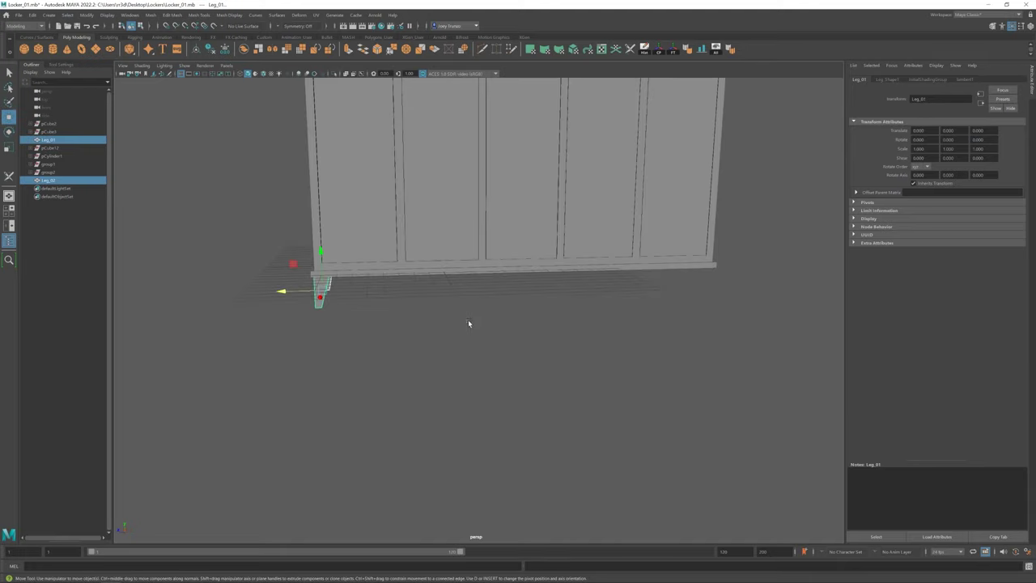
# Step: Check the locker from the side and select the middle door panel
pyautogui.moveTo(621, 291)
pyautogui.keyDown('alt'); pyautogui.mouseDown()
pyautogui.moveTo(615, 302)
pyautogui.moveTo(428, 305)
pyautogui.moveTo(454, 308)
pyautogui.moveTo(531, 411)
pyautogui.mouseUp(); pyautogui.keyUp('alt')
pyautogui.click(427, 305)
pyautogui.keyDown('alt'); pyautogui.moveTo(531, 410); pyautogui.dragTo(582, 464, button='right'); pyautogui.keyUp('alt')
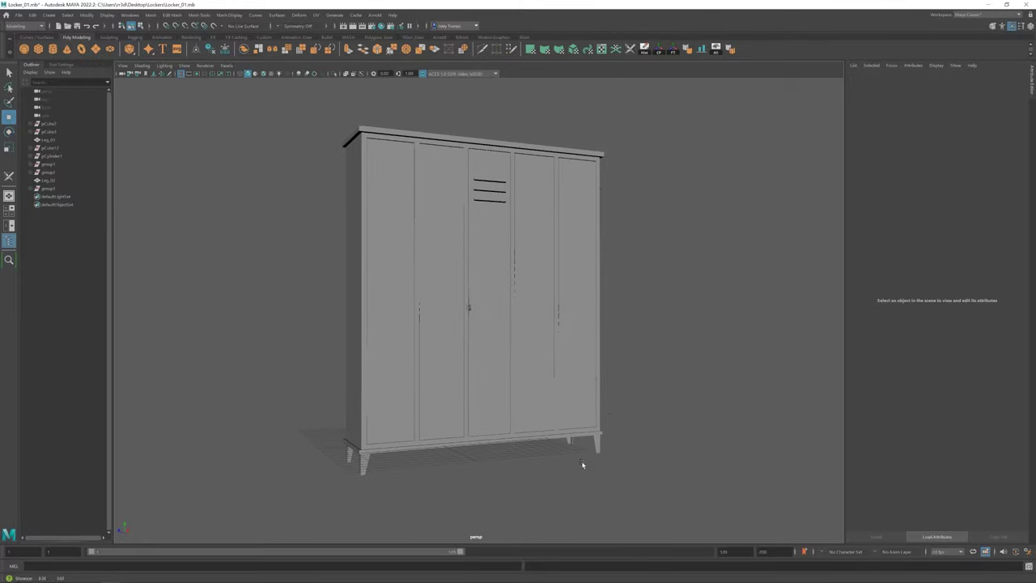
pyautogui.click(480, 264)
# Step: Frame the middle door (pCube7) and insert a horizontal edge loop across it
pyautogui.press('f')
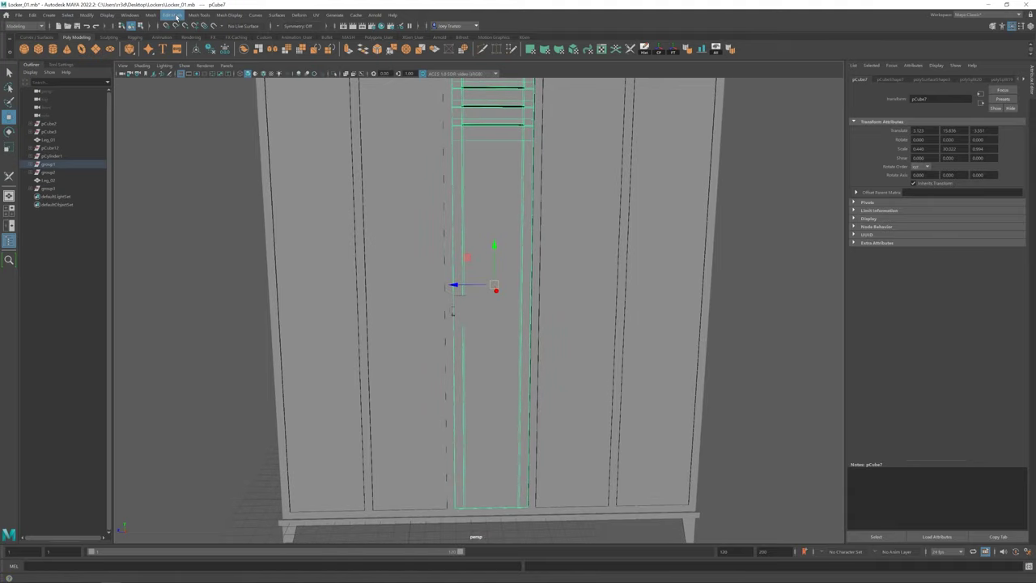
pyautogui.click(199, 15)
pyautogui.click(227, 77)
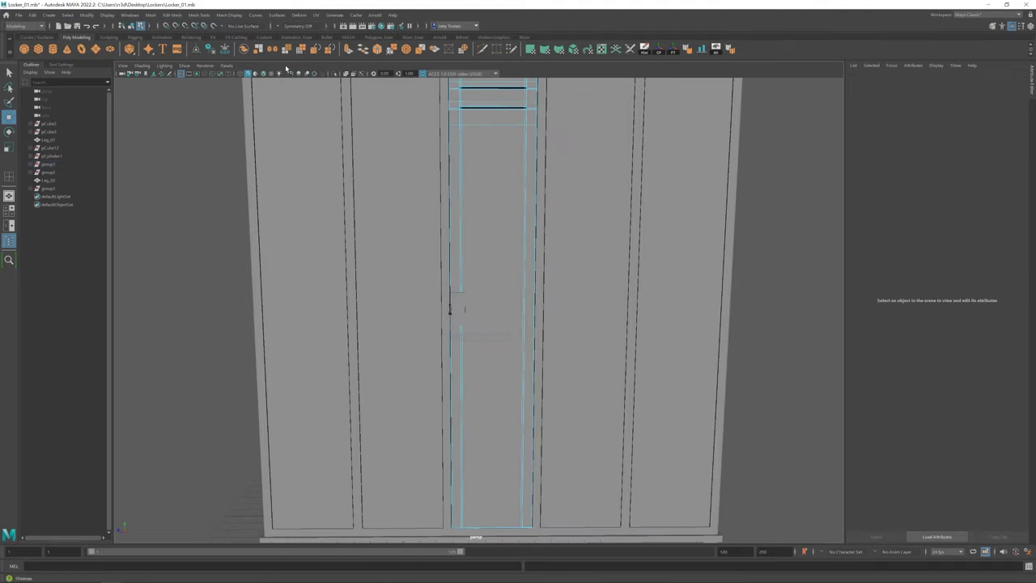
pyautogui.click(199, 14)
pyautogui.click(229, 128)
pyautogui.scroll(-5, 532, 376)
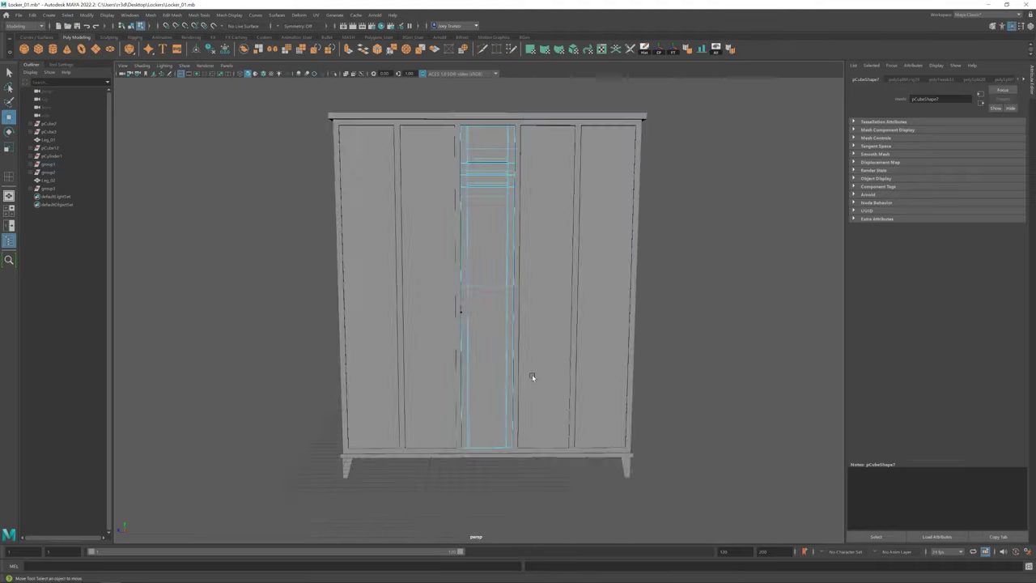
# Step: Select the door's lower section faces and delete them
pyautogui.click(491, 364)
pyautogui.click(583, 475)
pyautogui.click(491, 364)
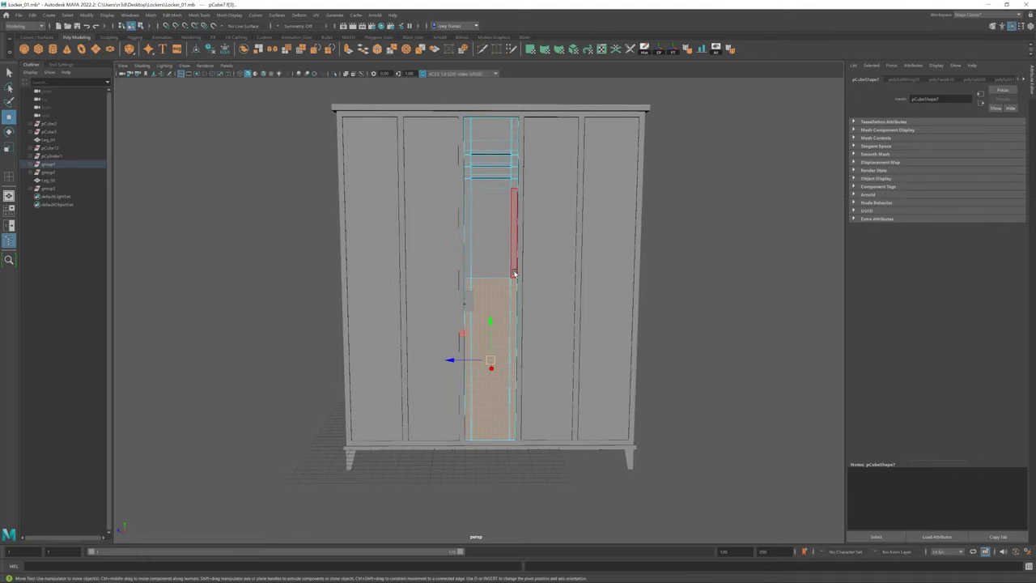
pyautogui.press('Delete')
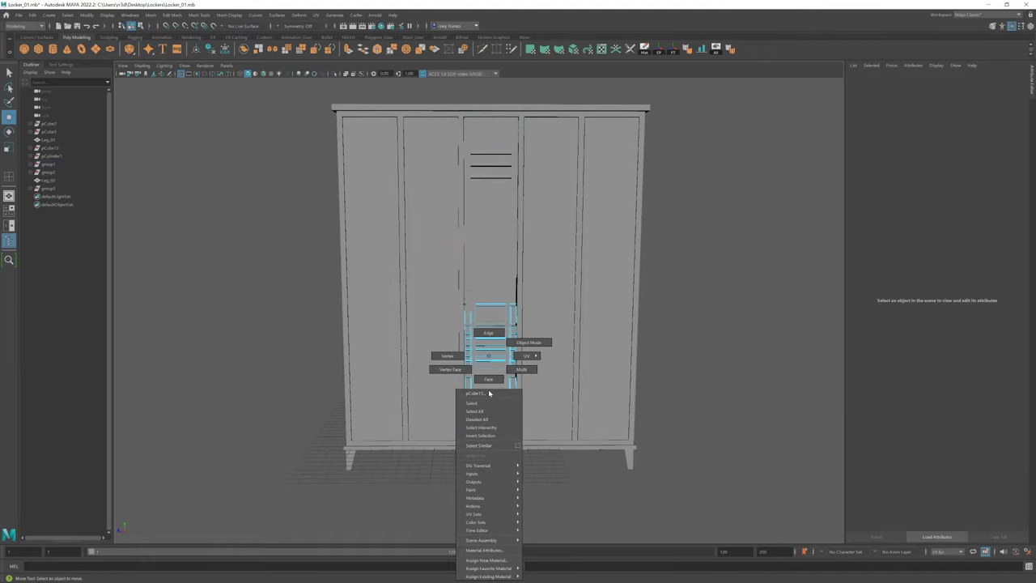
# Step: Move the lower vent piece down and stretch its top vertices upward
pyautogui.moveTo(489, 337); pyautogui.dragTo(457, 357, button='right')
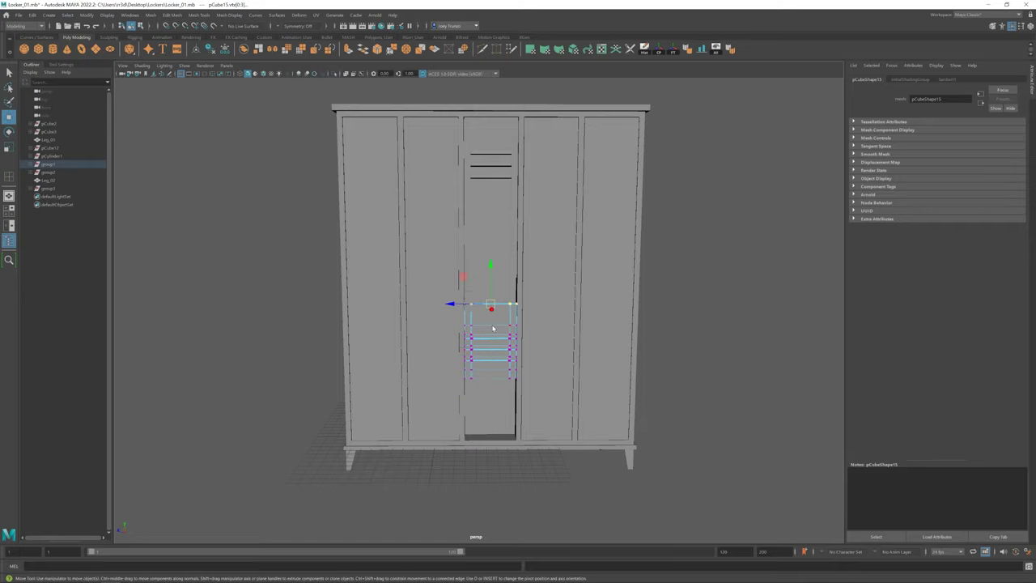
pyautogui.press('F8')
pyautogui.click(334, 73)
pyautogui.scroll(3, 419, 303)
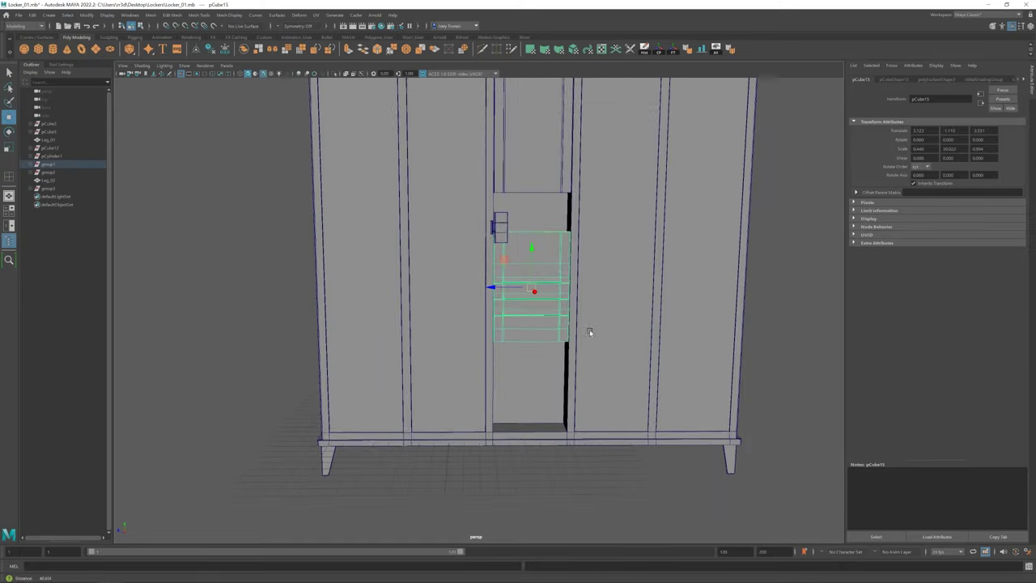
pyautogui.moveTo(532, 308); pyautogui.dragTo(532, 343)
pyautogui.click(254, 73)
pyautogui.moveTo(254, 73)
pyautogui.keyDown('alt'); pyautogui.mouseDown()
pyautogui.moveTo(775, 354)
pyautogui.moveTo(648, 429)
pyautogui.mouseUp(); pyautogui.keyUp('alt')
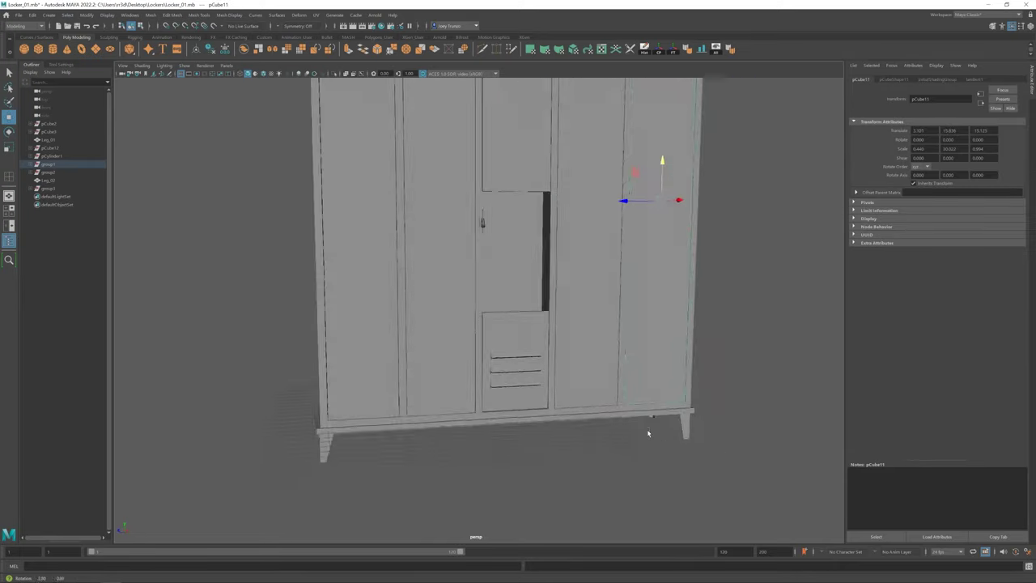
pyautogui.press('F8')
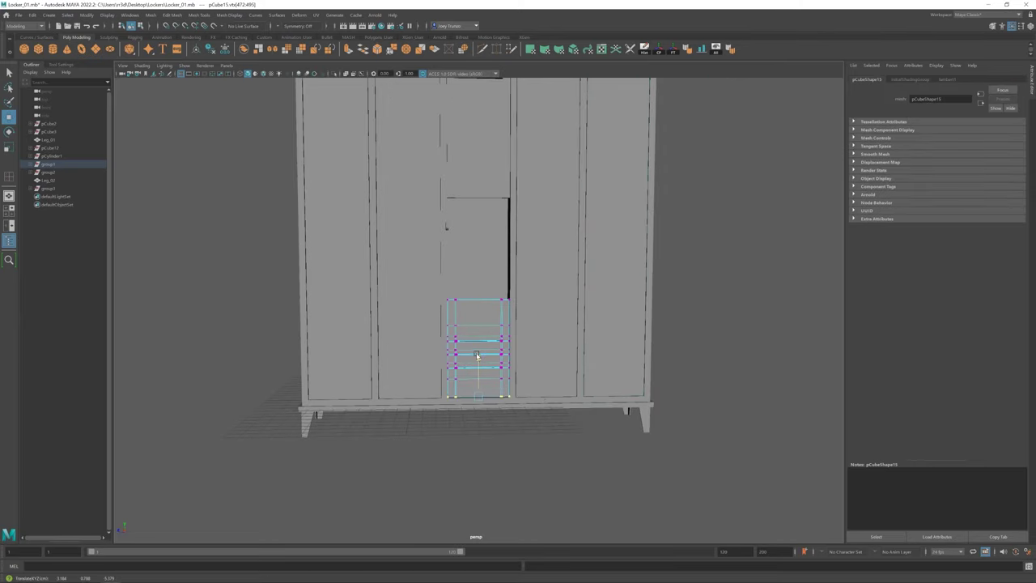
pyautogui.moveTo(474, 323)
pyautogui.mouseDown()
pyautogui.moveTo(475, 296)
pyautogui.moveTo(427, 332)
pyautogui.mouseUp()
pyautogui.scroll(-3, 474, 297)
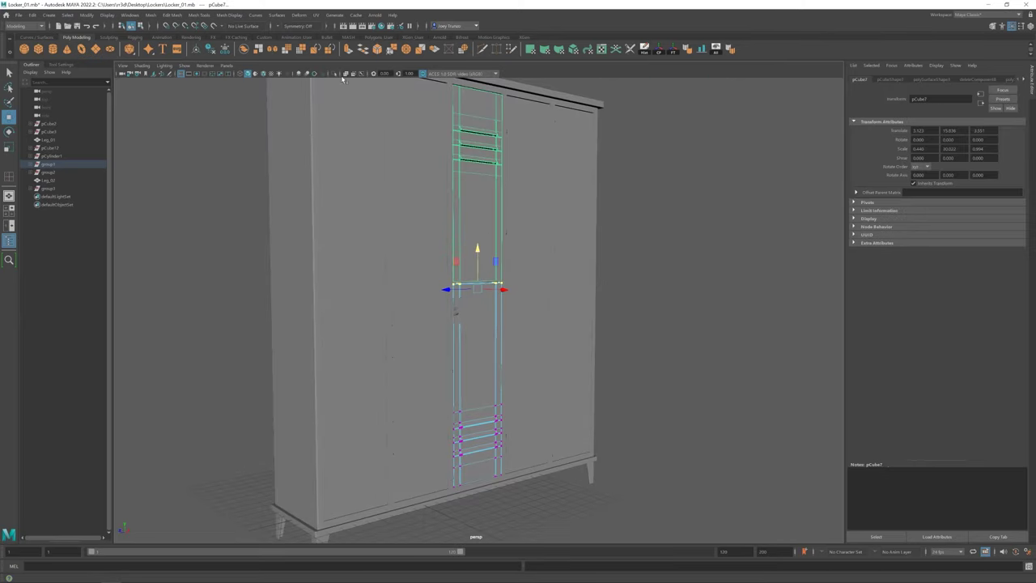
# Step: Isolate the middle-door pieces and select both upper and lower parts
pyautogui.hotkey('ctrl', '1')
pyautogui.moveTo(201, 313); pyautogui.dragTo(602, 409)
pyautogui.keyDown('shift'); pyautogui.click(311, 124); pyautogui.keyUp('shift')
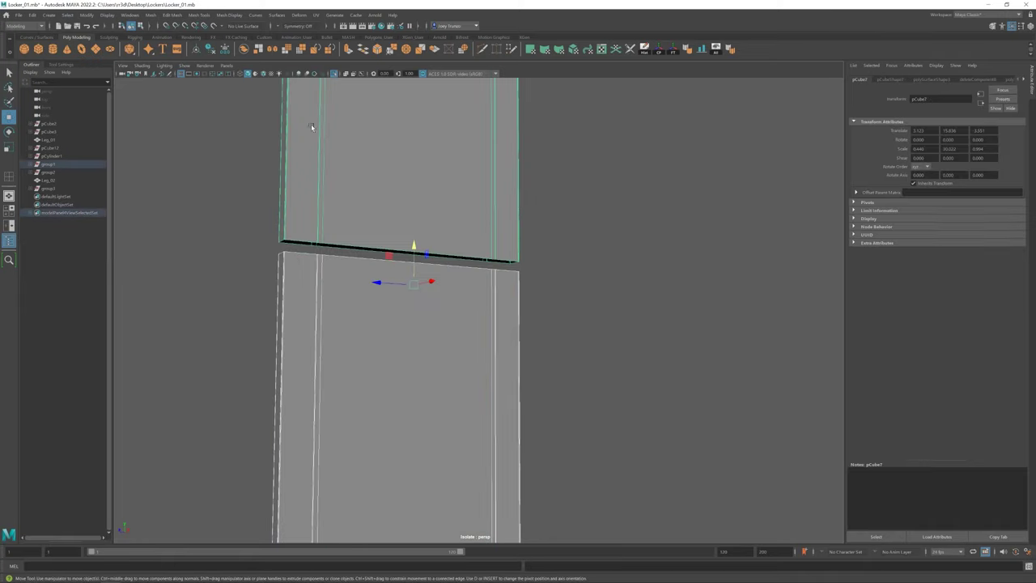
pyautogui.click(150, 15)
# Step: Combine the two middle-door pieces into one mesh and delete the seam edge
pyautogui.click(168, 47)
pyautogui.click(172, 15)
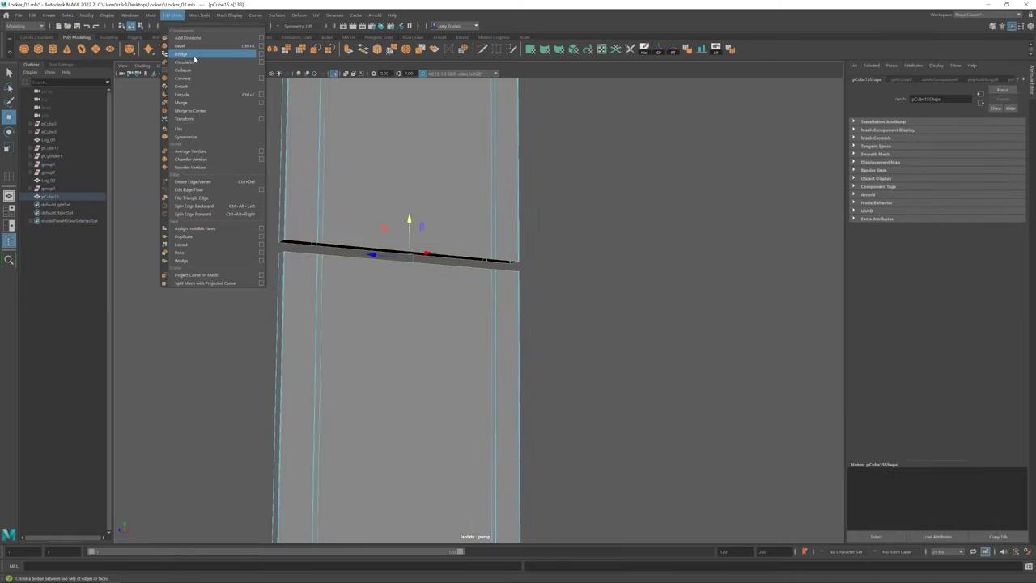
pyautogui.click(195, 51)
pyautogui.scroll(-3, 410, 271)
pyautogui.keyDown('alt'); pyautogui.moveTo(410, 271); pyautogui.dragTo(821, 491); pyautogui.keyUp('alt')
# Step: Cap the open gaps under the door with Append to Polygon faces
pyautogui.press('y')
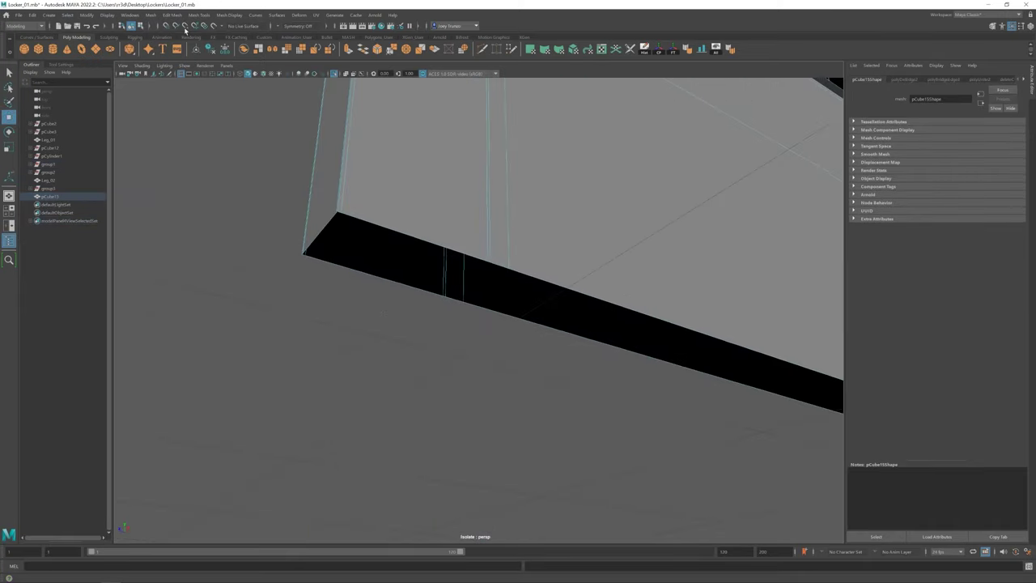
pyautogui.click(199, 15)
pyautogui.click(194, 30)
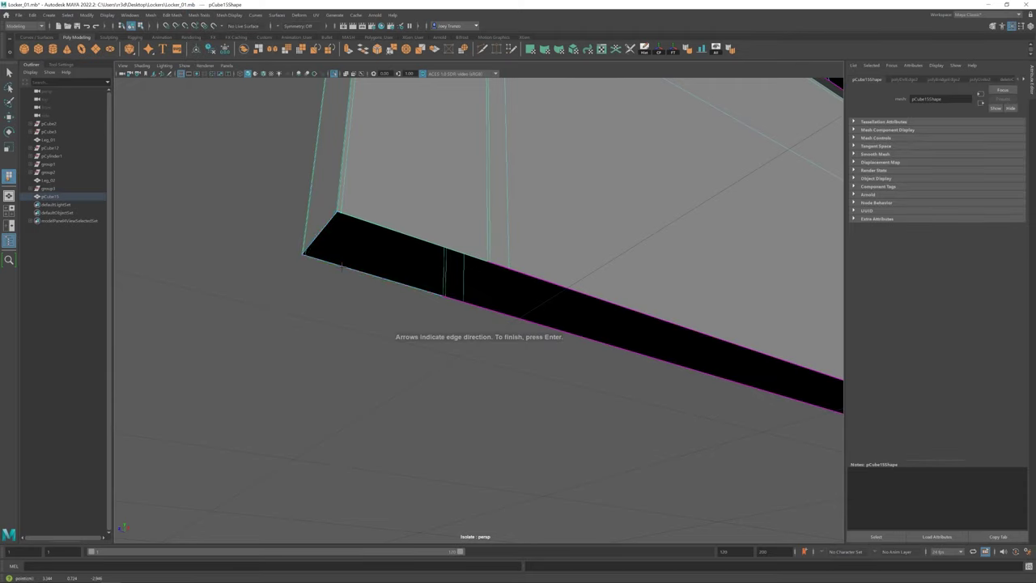
pyautogui.press('Return')
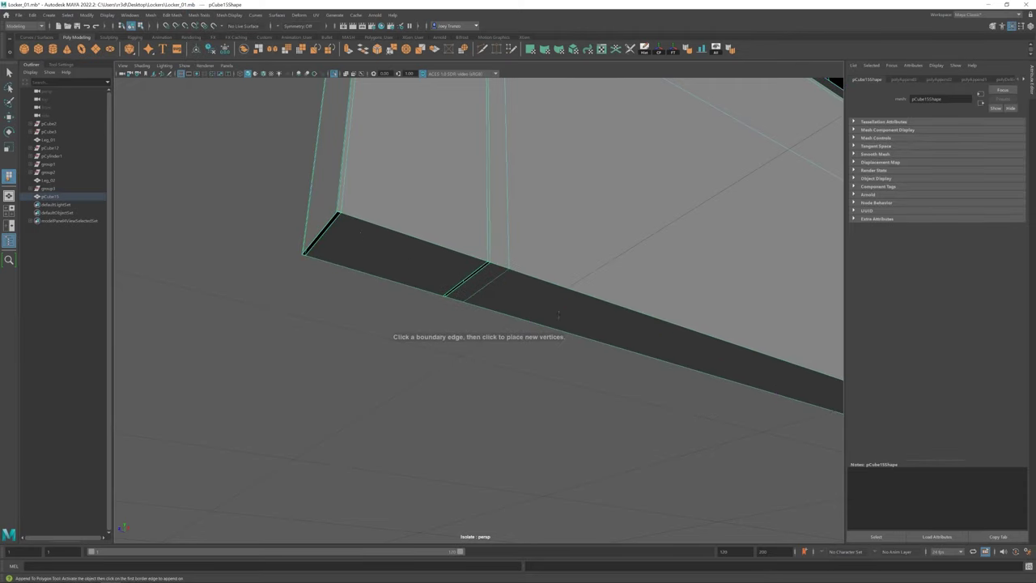
pyautogui.keyDown('alt'); pyautogui.moveTo(491, 308); pyautogui.dragTo(323, 160); pyautogui.keyUp('alt')
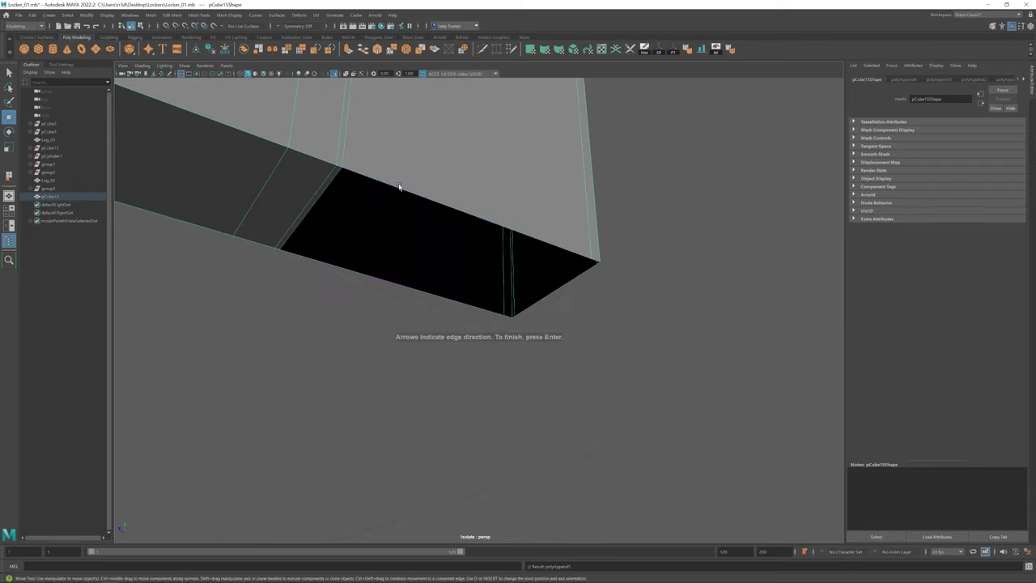
pyautogui.press('Return')
# Step: Orbit around the tall door and select its remaining open border edge
pyautogui.moveTo(510, 314)
pyautogui.keyDown('alt'); pyautogui.mouseDown()
pyautogui.moveTo(340, 289)
pyautogui.moveTo(310, 178)
pyautogui.moveTo(511, 294)
pyautogui.moveTo(436, 272)
pyautogui.mouseUp(); pyautogui.keyUp('alt')
pyautogui.press('w')
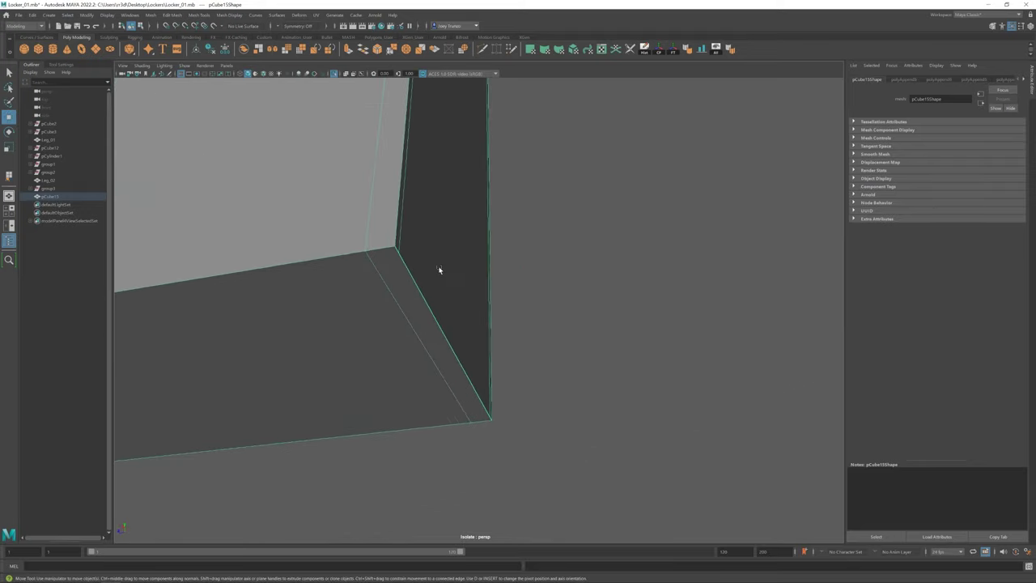
pyautogui.scroll(-5, 439, 270)
pyautogui.keyDown('alt'); pyautogui.moveTo(449, 204); pyautogui.dragTo(433, 254); pyautogui.keyUp('alt')
pyautogui.moveTo(499, 241)
pyautogui.keyDown('alt'); pyautogui.mouseDown()
pyautogui.moveTo(478, 343)
pyautogui.moveTo(585, 412)
pyautogui.mouseUp(); pyautogui.keyUp('alt')
pyautogui.moveTo(523, 294)
pyautogui.keyDown('alt'); pyautogui.mouseDown()
pyautogui.moveTo(260, 302)
pyautogui.moveTo(606, 412)
pyautogui.moveTo(416, 451)
pyautogui.mouseUp(); pyautogui.keyUp('alt')
pyautogui.doubleClick(468, 231)
pyautogui.click(151, 15)
# Step: Fill the door's last hole, add edge loops to it, and scale them
pyautogui.click(177, 76)
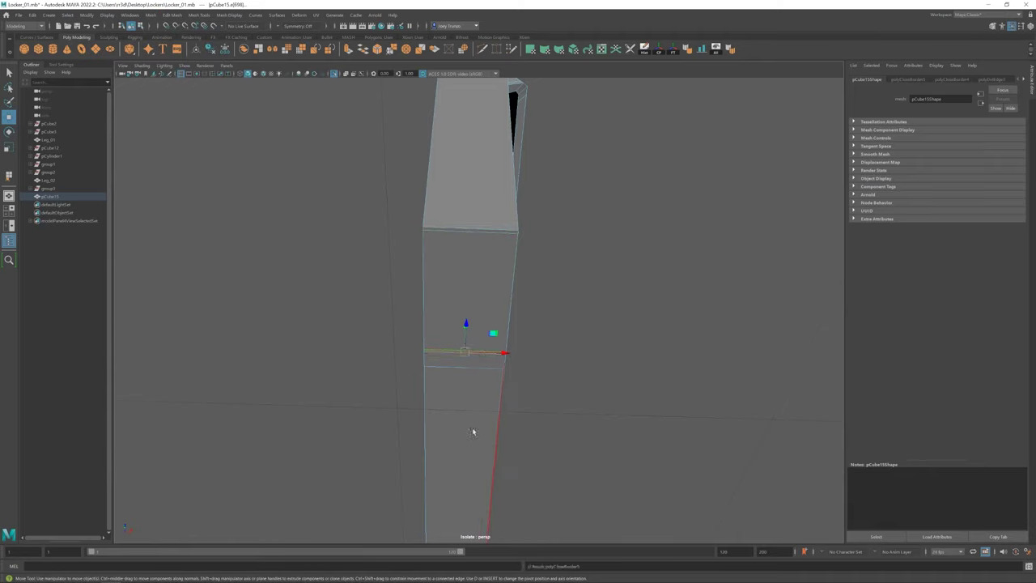
pyautogui.keyDown('alt'); pyautogui.moveTo(474, 427); pyautogui.dragTo(433, 364); pyautogui.keyUp('alt')
pyautogui.click(199, 15)
pyautogui.click(215, 79)
pyautogui.click(60, 65)
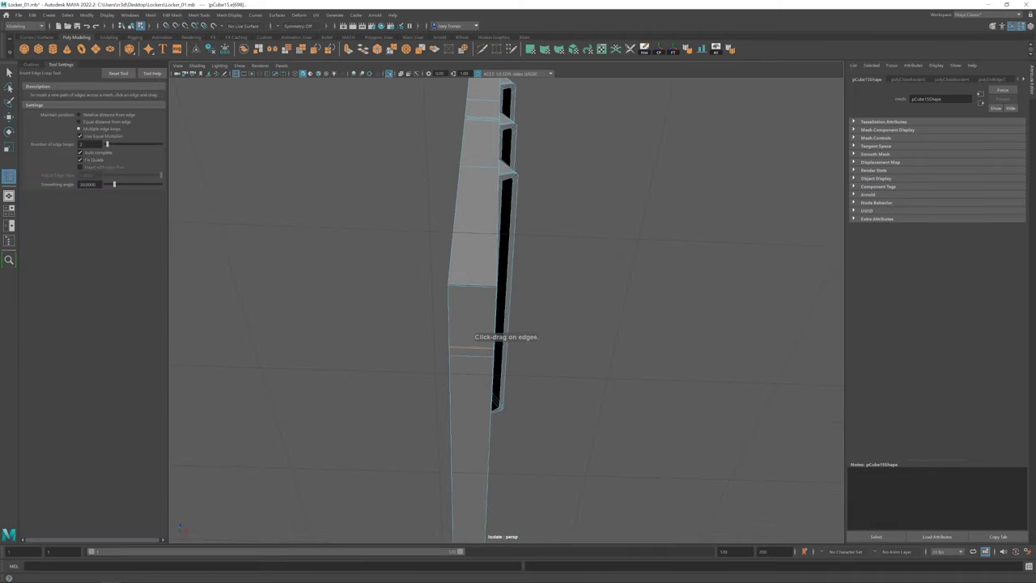
pyautogui.click(492, 340)
pyautogui.press('q')
pyautogui.press('r')
pyautogui.keyDown('alt'); pyautogui.moveTo(496, 323); pyautogui.dragTo(554, 183); pyautogui.keyUp('alt')
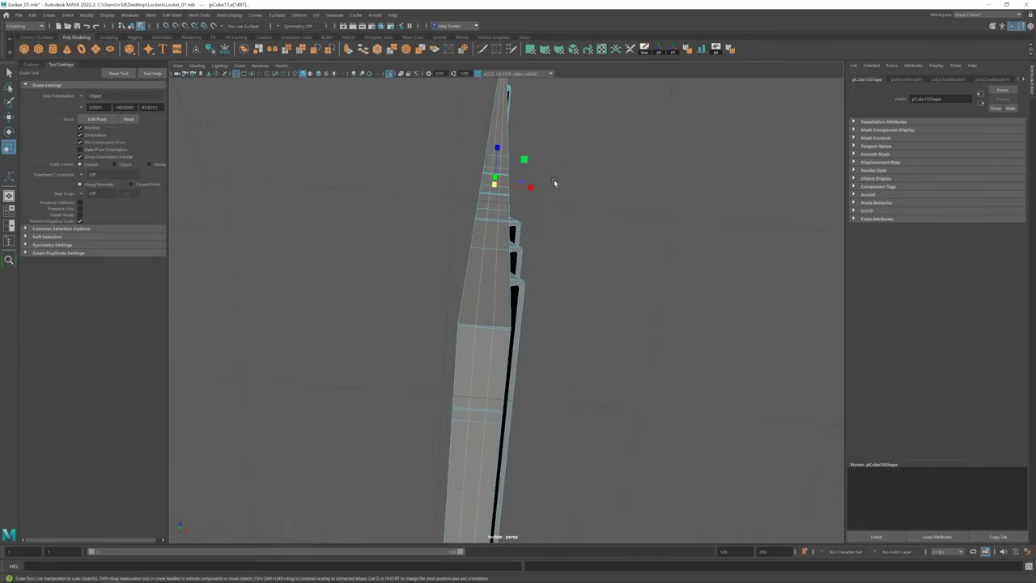
pyautogui.keyDown('alt'); pyautogui.moveTo(494, 246); pyautogui.dragTo(567, 292); pyautogui.keyUp('alt')
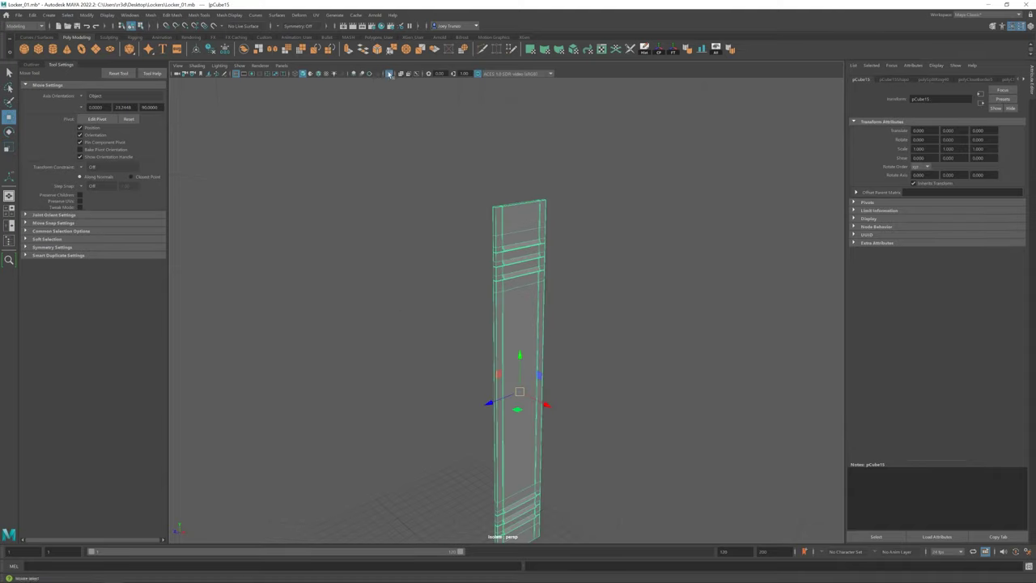
# Step: Show the whole locker again, then select and isolate the cabinet frame pCube4
pyautogui.hotkey('ctrl', '1')
pyautogui.click(664, 374)
pyautogui.scroll(3, 525, 342)
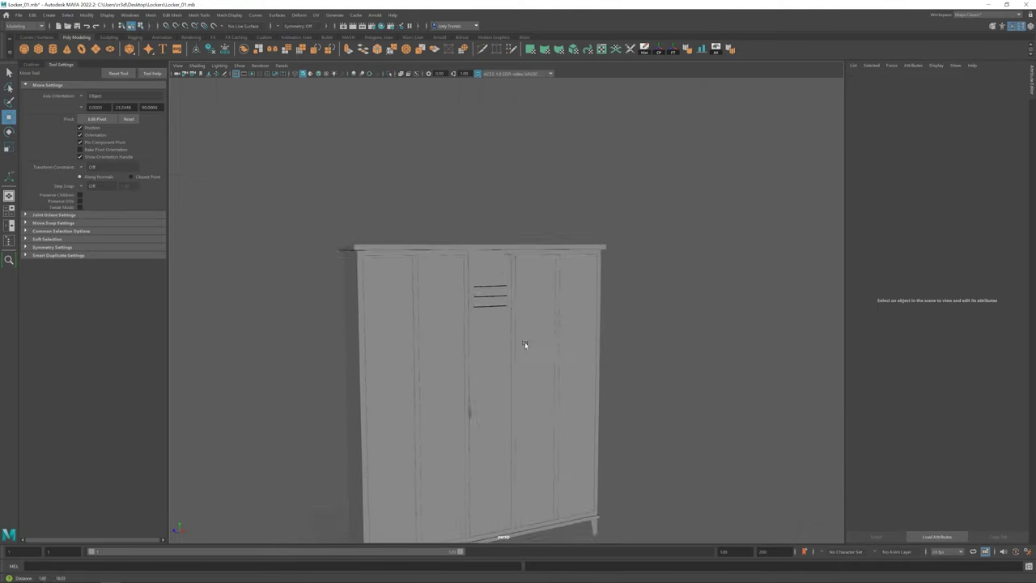
pyautogui.scroll(3, 393, 225)
pyautogui.click(394, 97)
pyautogui.hotkey('ctrl', '1')
pyautogui.keyDown('alt'); pyautogui.moveTo(394, 97); pyautogui.dragTo(567, 329); pyautogui.keyUp('alt')
# Step: Merge the frame's overlapping vertices and select one of its vertical edges
pyautogui.keyDown('shift'); pyautogui.moveTo(567, 328); pyautogui.dragTo(675, 213, button='right'); pyautogui.keyUp('shift')
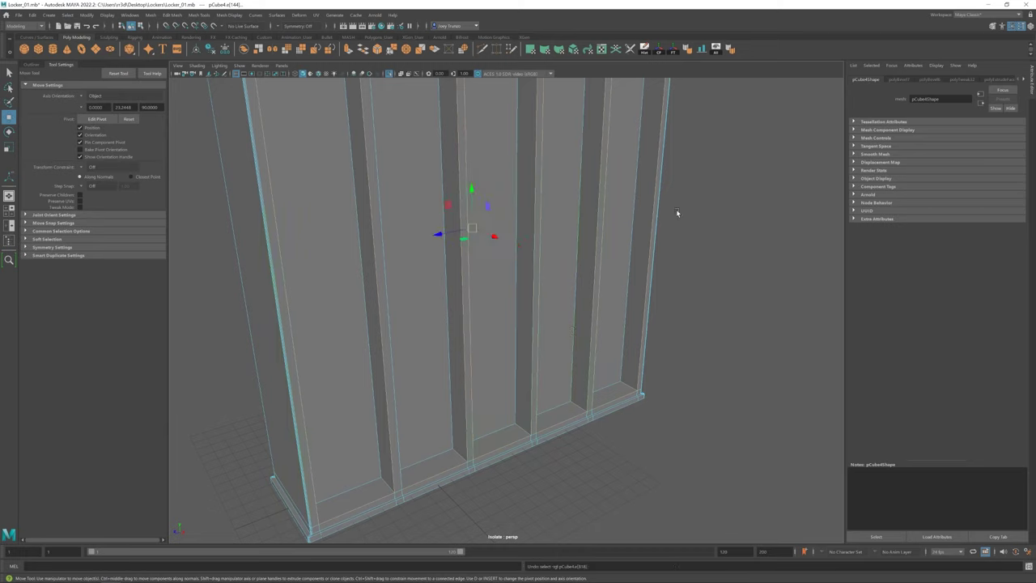
pyautogui.keyDown('alt'); pyautogui.moveTo(485, 197); pyautogui.dragTo(403, 217); pyautogui.keyUp('alt')
pyautogui.press('w')
pyautogui.press('F10')
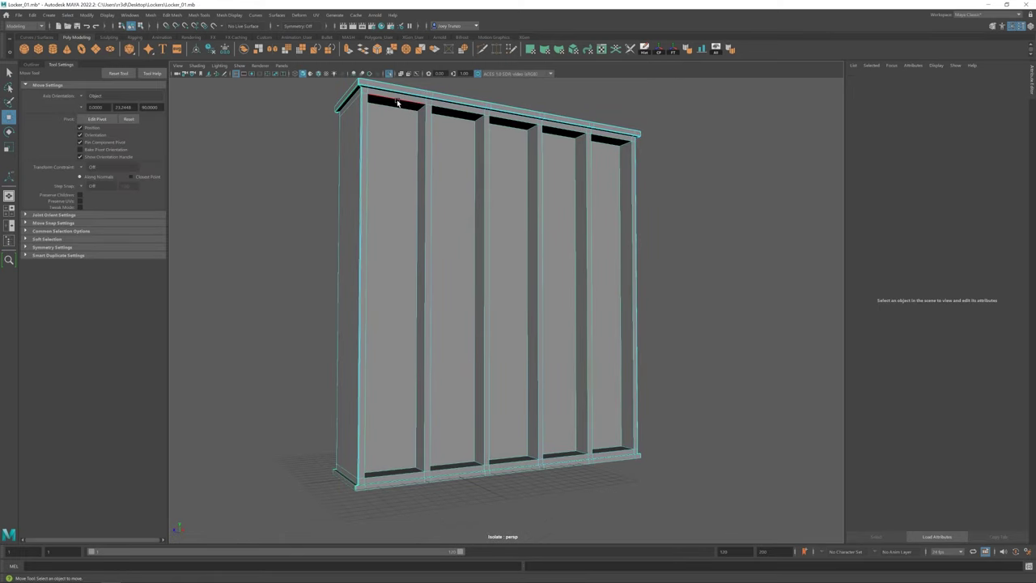
pyautogui.click(425, 124)
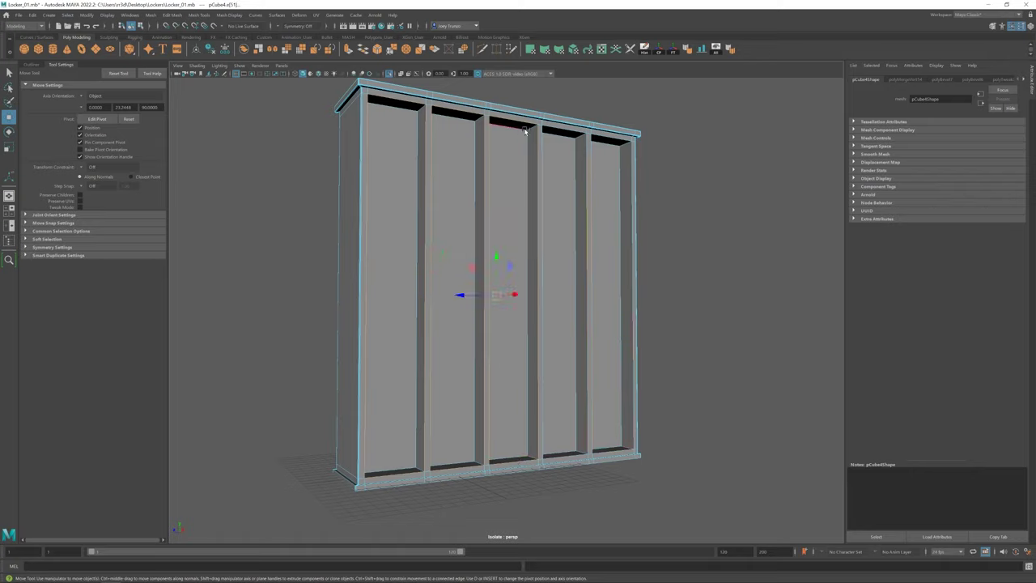
# Step: Bevel the locker frame's edges with Ctrl+B, giving fraction 0.164 and 2 segments
pyautogui.moveTo(417, 110)
pyautogui.keyDown('alt'); pyautogui.mouseDown()
pyautogui.moveTo(514, 213)
pyautogui.moveTo(567, 243)
pyautogui.mouseUp(); pyautogui.keyUp('alt')
pyautogui.hotkey('ctrl', 'b')
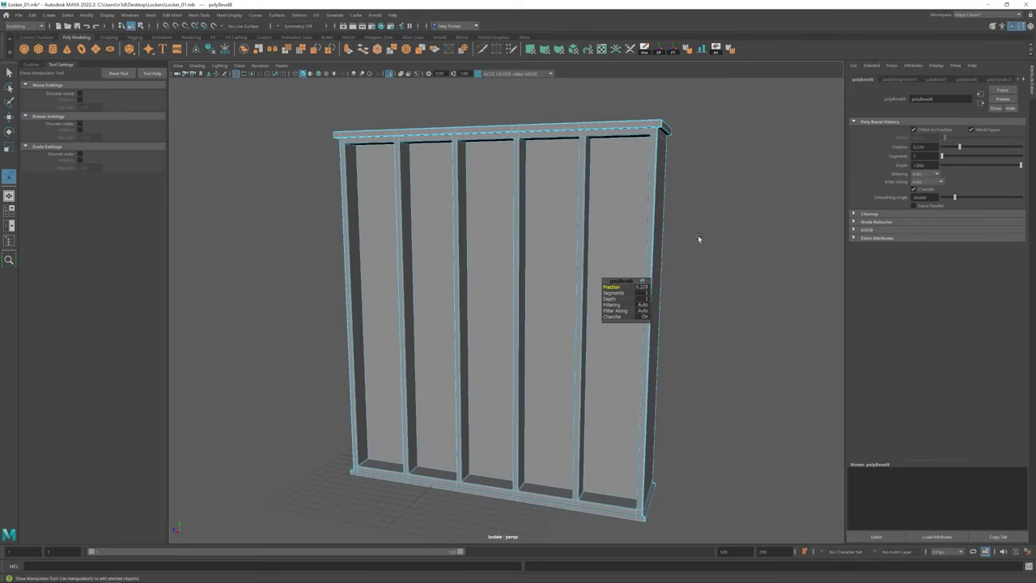
pyautogui.keyDown('alt'); pyautogui.moveTo(698, 238); pyautogui.dragTo(629, 256, button='right'); pyautogui.keyUp('alt')
pyautogui.press('w')
pyautogui.scroll(3, 431, 192)
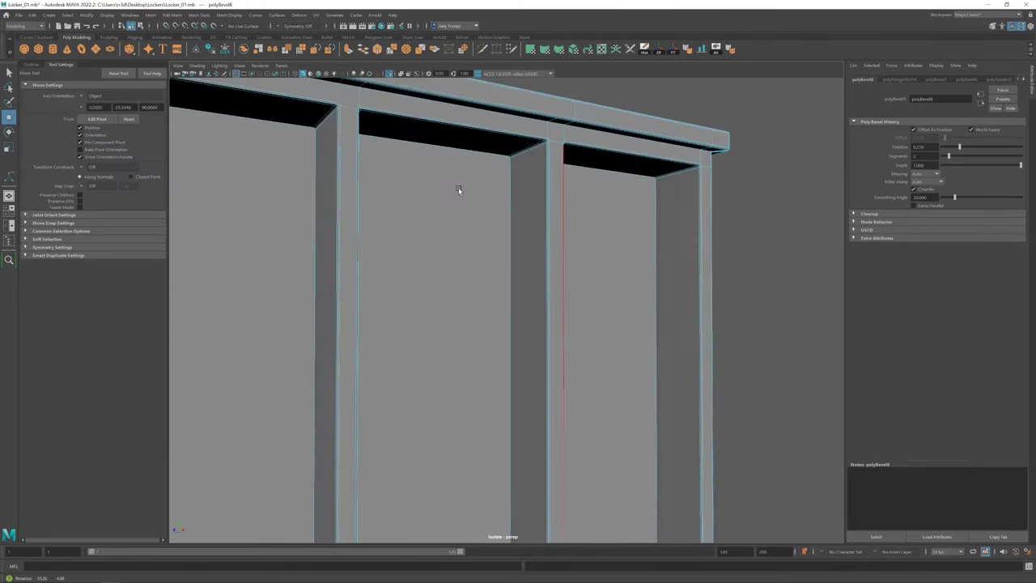
pyautogui.click(732, 267)
pyautogui.press('f')
pyautogui.keyDown('alt'); pyautogui.moveTo(393, 83); pyautogui.dragTo(454, 203); pyautogui.keyUp('alt')
pyautogui.scroll(5, 542, 361)
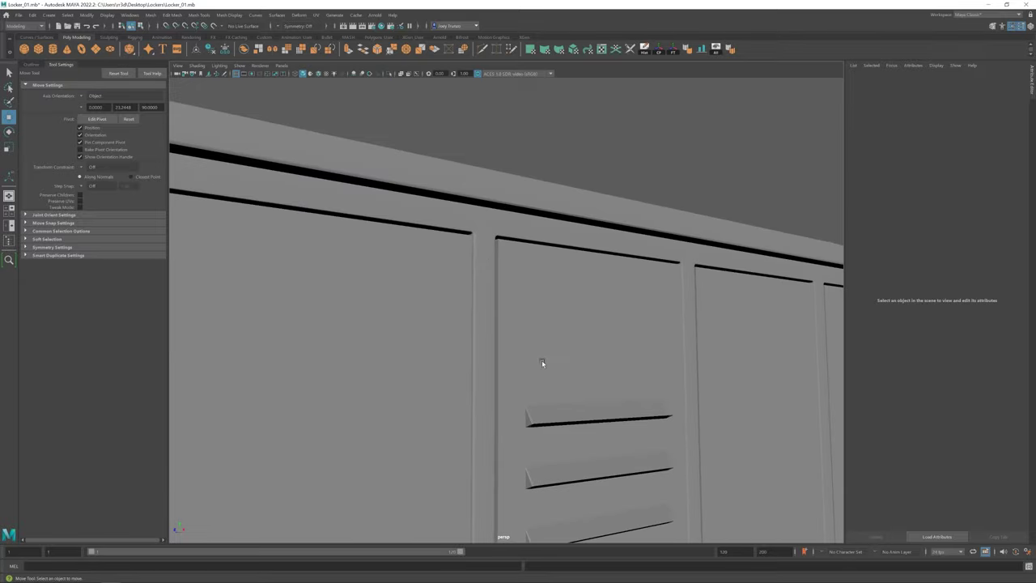
pyautogui.click(547, 303)
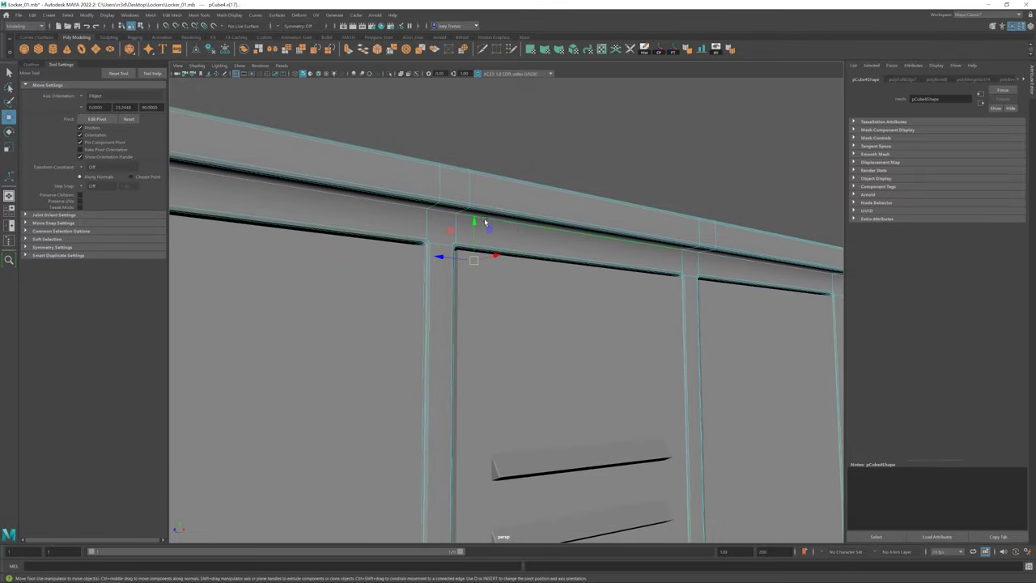
# Step: Reselect the frame mesh and check its bevel from several angles
pyautogui.keyDown('alt'); pyautogui.moveTo(546, 215); pyautogui.dragTo(416, 306); pyautogui.keyUp('alt')
pyautogui.scroll(5, 416, 306)
pyautogui.click(560, 292)
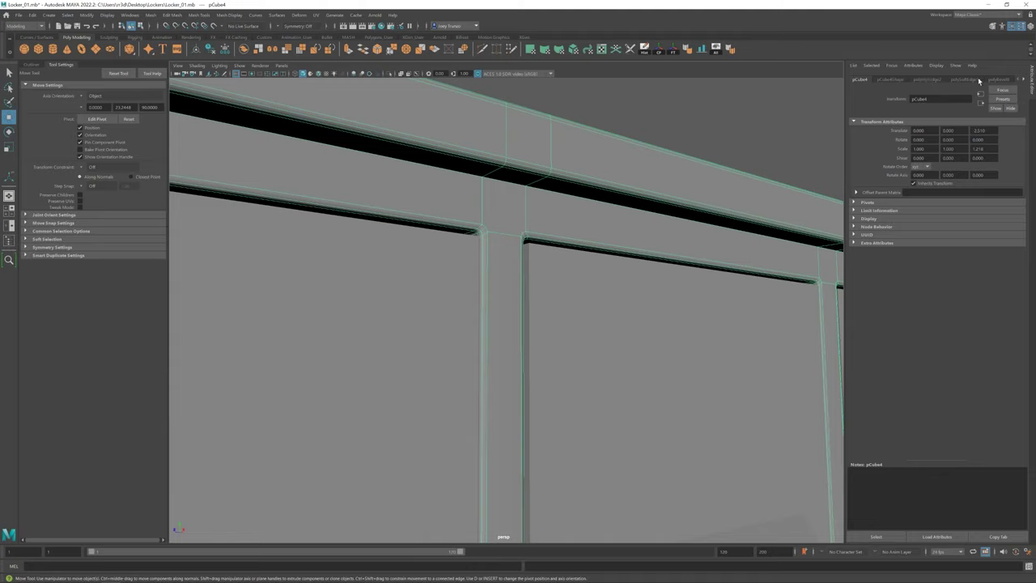
pyautogui.scroll(-5, 477, 235)
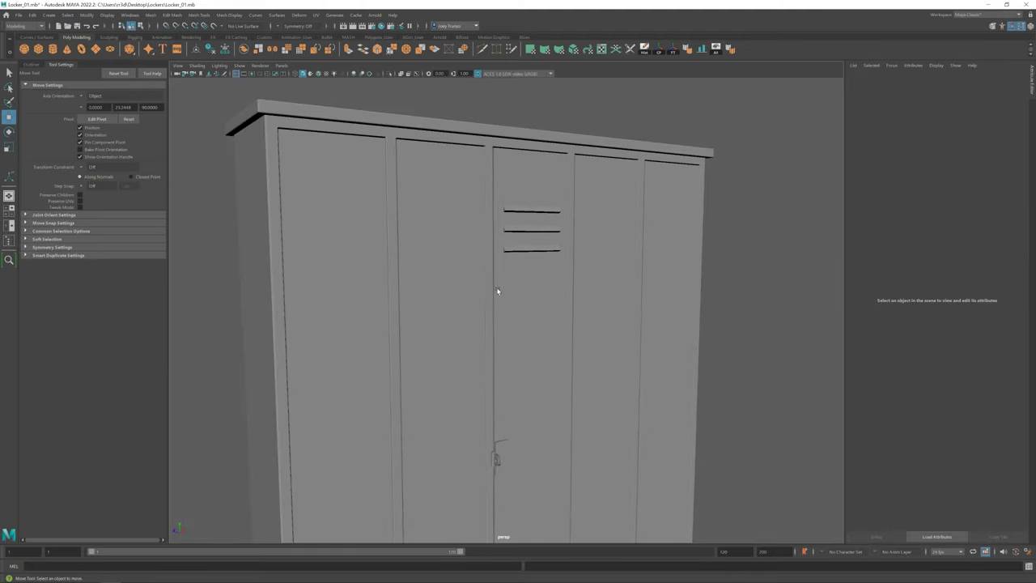
pyautogui.keyDown('alt'); pyautogui.moveTo(497, 291); pyautogui.dragTo(442, 205); pyautogui.keyUp('alt')
pyautogui.click(338, 240)
pyautogui.click(243, 405)
pyautogui.keyDown('alt'); pyautogui.moveTo(338, 239); pyautogui.dragTo(405, 243); pyautogui.keyUp('alt')
pyautogui.click(437, 340)
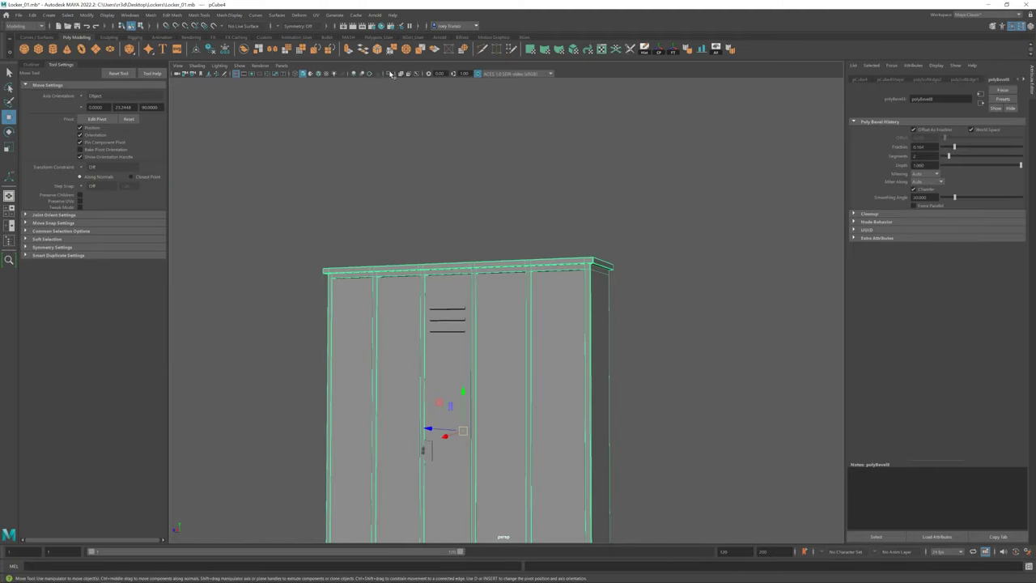
pyautogui.keyDown('alt'); pyautogui.moveTo(486, 364); pyautogui.dragTo(583, 397); pyautogui.keyUp('alt')
# Step: Isolate the frame and inspect its bevel in wireframe, then return to shaded display
pyautogui.hotkey('ctrl', '1')
pyautogui.keyDown('alt'); pyautogui.moveTo(601, 350); pyautogui.dragTo(625, 267); pyautogui.keyUp('alt')
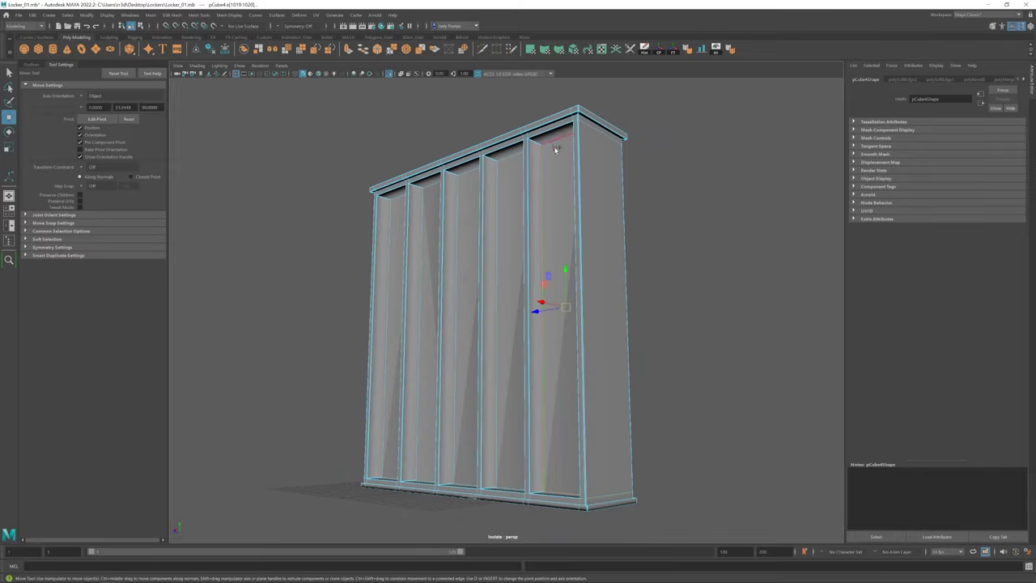
pyautogui.moveTo(562, 129); pyautogui.dragTo(490, 476)
pyautogui.click(306, 75)
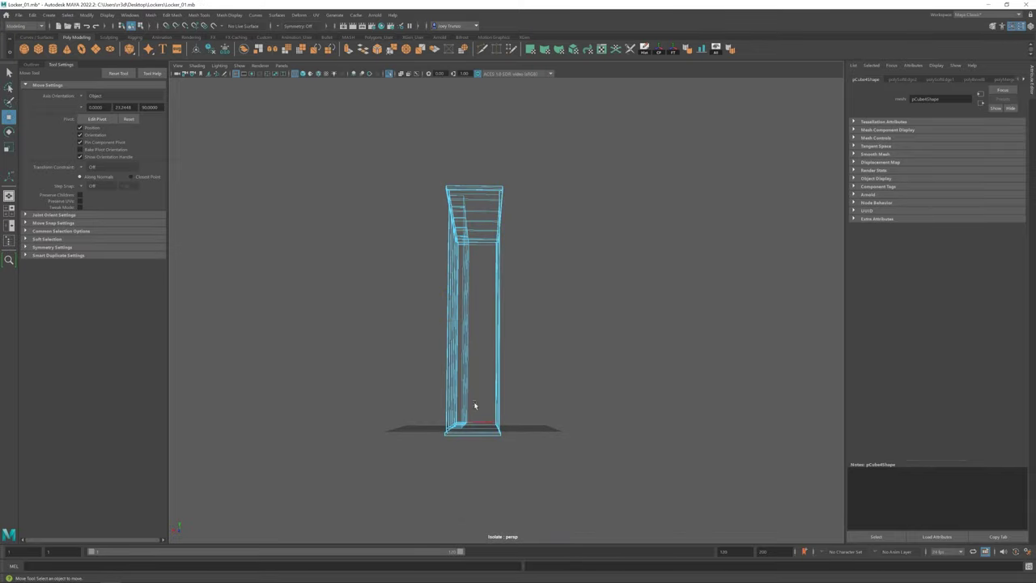
pyautogui.keyDown('alt'); pyautogui.moveTo(474, 389); pyautogui.dragTo(515, 273); pyautogui.keyUp('alt')
pyautogui.moveTo(522, 237)
pyautogui.keyDown('alt'); pyautogui.mouseDown()
pyautogui.moveTo(450, 441)
pyautogui.moveTo(552, 436)
pyautogui.mouseUp(); pyautogui.keyUp('alt')
pyautogui.click(310, 75)
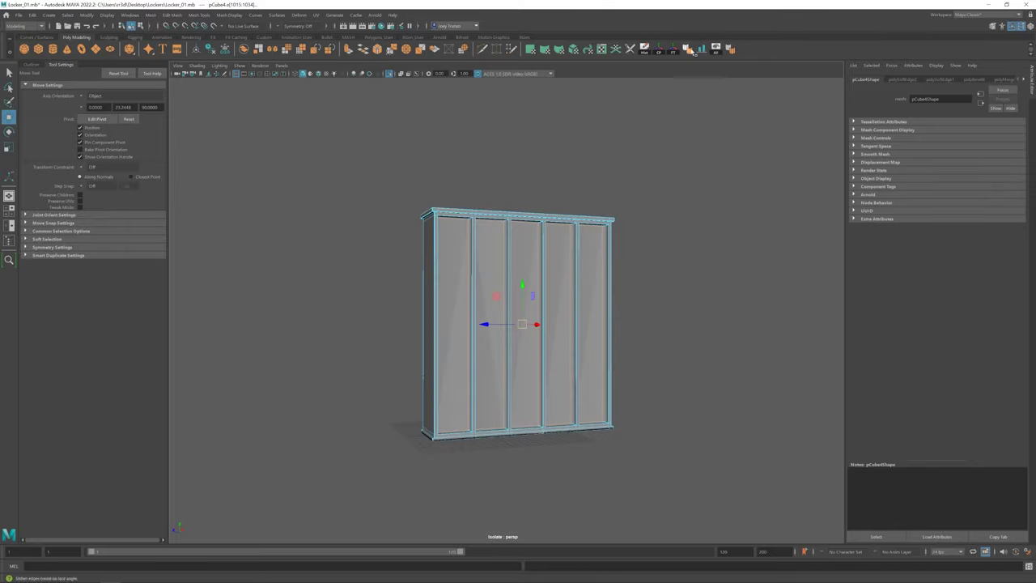
# Step: Reselect the locker frame to bring up its bevel settings
pyautogui.click(698, 218)
pyautogui.scroll(5, 585, 283)
pyautogui.click(367, 234)
# Step: Cut an edge across the top rail where the first divider meets it
pyautogui.scroll(5, 527, 338)
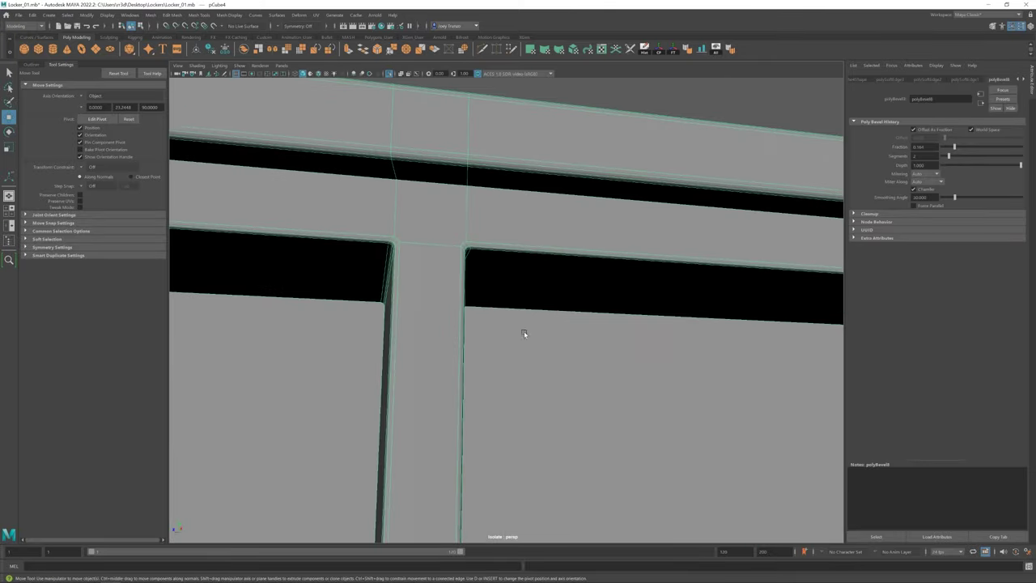
pyautogui.keyDown('shift'); pyautogui.moveTo(527, 338); pyautogui.dragTo(399, 242, button='right'); pyautogui.keyUp('shift')
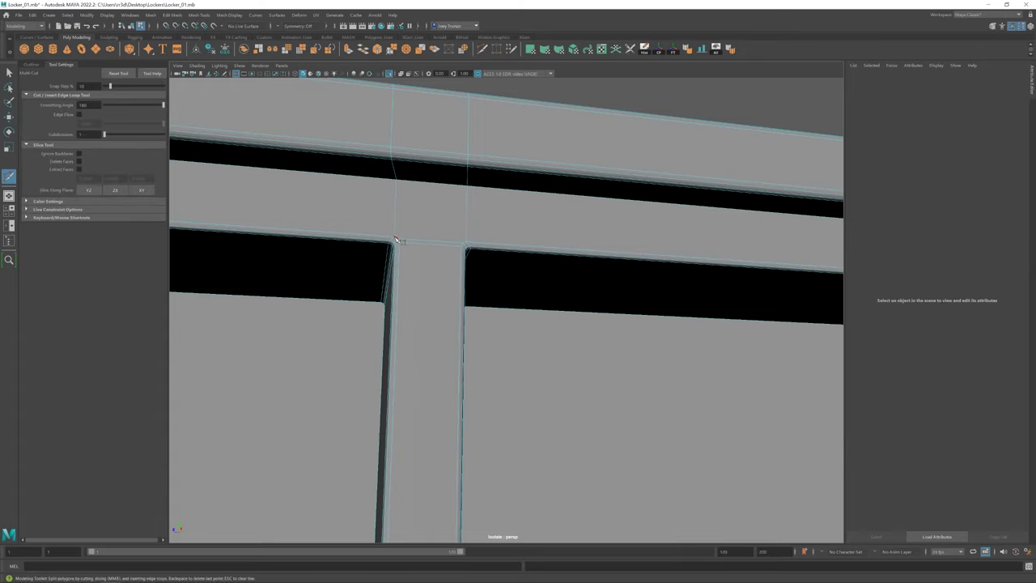
pyautogui.moveTo(467, 240)
pyautogui.keyDown('alt'); pyautogui.mouseDown()
pyautogui.moveTo(428, 227)
pyautogui.moveTo(495, 298)
pyautogui.moveTo(421, 243)
pyautogui.moveTo(530, 291)
pyautogui.mouseUp(); pyautogui.keyUp('alt')
pyautogui.click(488, 241)
pyautogui.press('Return')
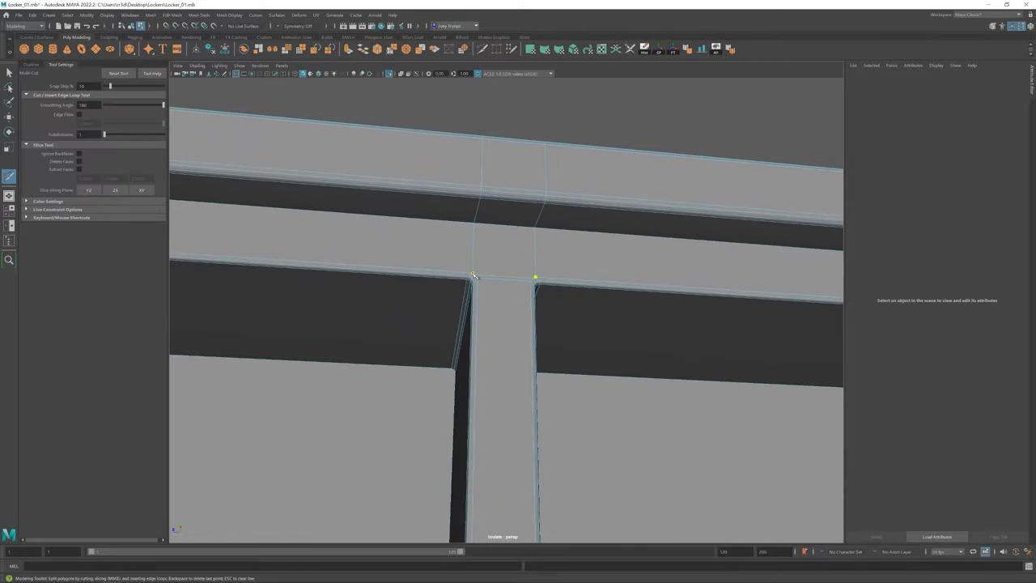
pyautogui.keyDown('alt'); pyautogui.moveTo(474, 276); pyautogui.dragTo(480, 280); pyautogui.keyUp('alt')
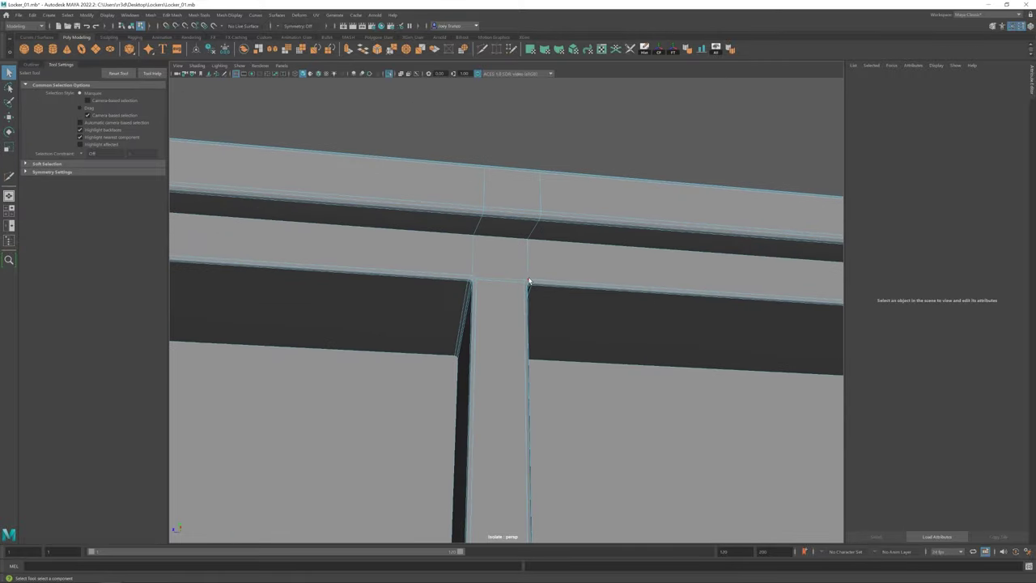
pyautogui.scroll(5, 478, 283)
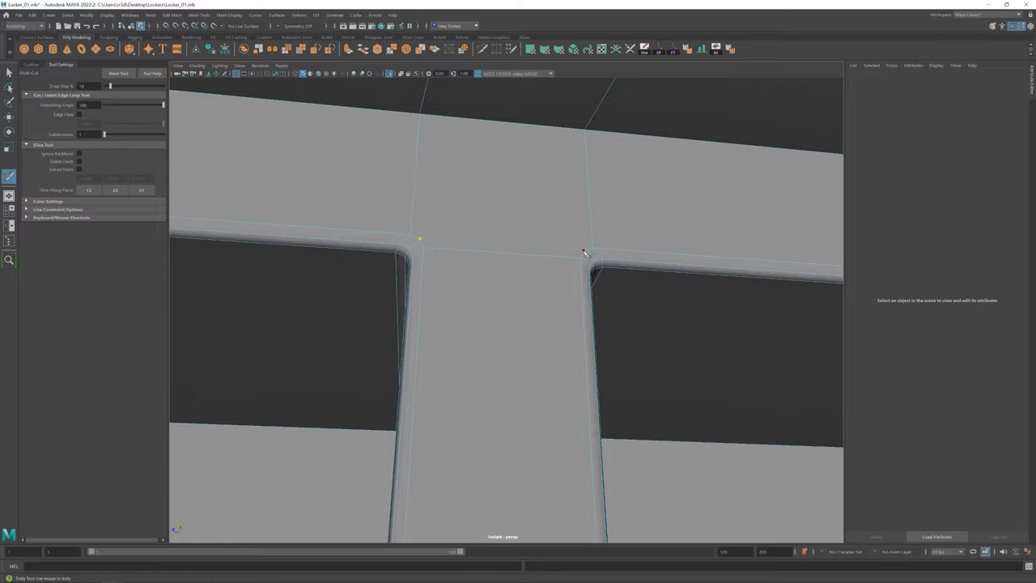
# Step: Inspect and select faces on the door dividers below the top rail
pyautogui.press('q')
pyautogui.scroll(-5, 506, 287)
pyautogui.moveTo(483, 370)
pyautogui.keyDown('alt'); pyautogui.mouseDown()
pyautogui.moveTo(593, 374)
pyautogui.moveTo(408, 381)
pyautogui.mouseUp(); pyautogui.keyUp('alt')
pyautogui.press('g')
pyautogui.press('w')
pyautogui.moveTo(488, 282)
pyautogui.keyDown('alt'); pyautogui.mouseDown()
pyautogui.moveTo(526, 354)
pyautogui.moveTo(567, 393)
pyautogui.moveTo(520, 383)
pyautogui.moveTo(583, 393)
pyautogui.moveTo(527, 358)
pyautogui.moveTo(493, 354)
pyautogui.moveTo(254, 356)
pyautogui.moveTo(784, 345)
pyautogui.moveTo(457, 382)
pyautogui.mouseUp(); pyautogui.keyUp('alt')
pyautogui.click(527, 358)
pyautogui.click(253, 357)
pyautogui.click(838, 343)
pyautogui.moveTo(511, 330)
pyautogui.keyDown('shift'); pyautogui.mouseDown(button='right')
pyautogui.moveTo(530, 373)
pyautogui.moveTo(566, 369)
pyautogui.mouseUp(button='right'); pyautogui.keyUp('shift')
# Step: Cut an edge across the top rail above the next divider
pyautogui.press('w')
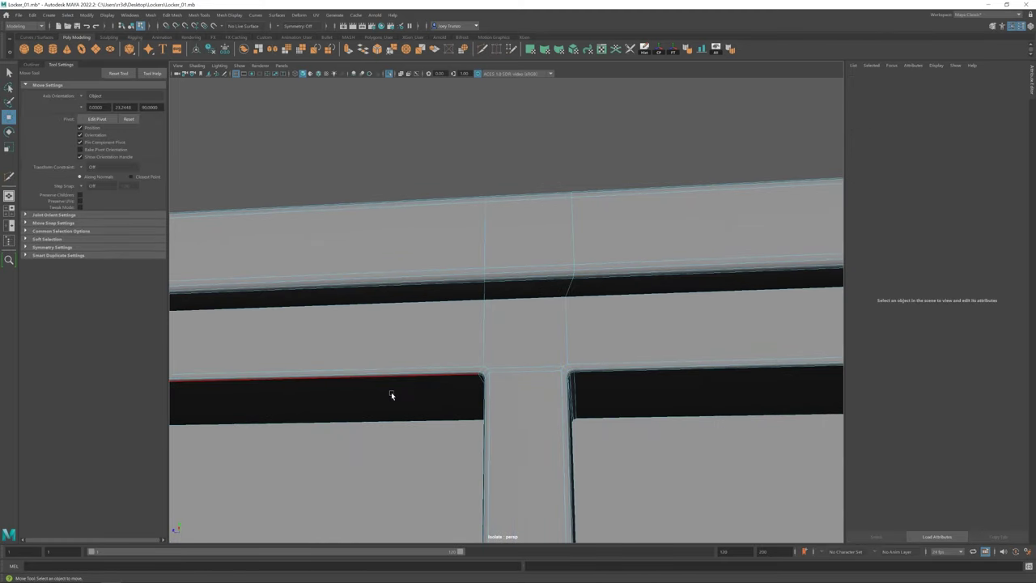
pyautogui.press('f')
pyautogui.scroll(5, 491, 337)
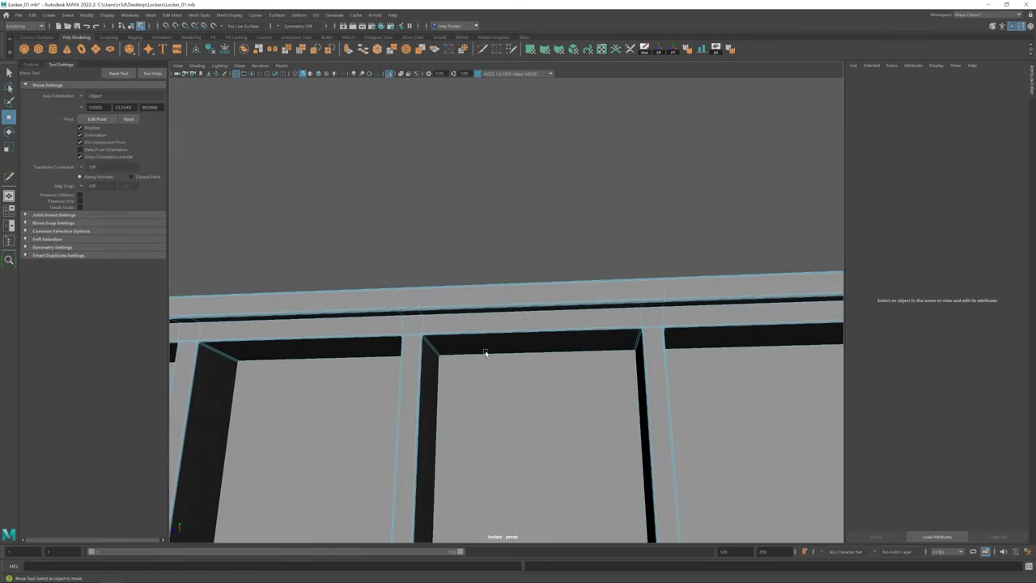
pyautogui.scroll(-2, 594, 374)
pyautogui.scroll(2, 479, 355)
pyautogui.scroll(3, 479, 355)
pyautogui.scroll(2, 491, 365)
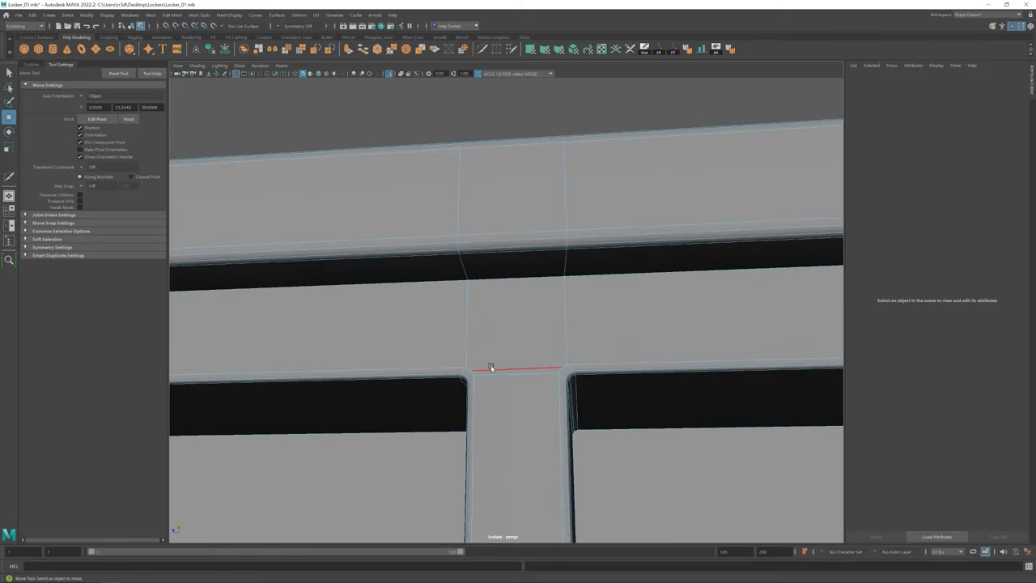
pyautogui.keyDown('shift'); pyautogui.moveTo(490, 365); pyautogui.dragTo(475, 374, button='right'); pyautogui.keyUp('shift')
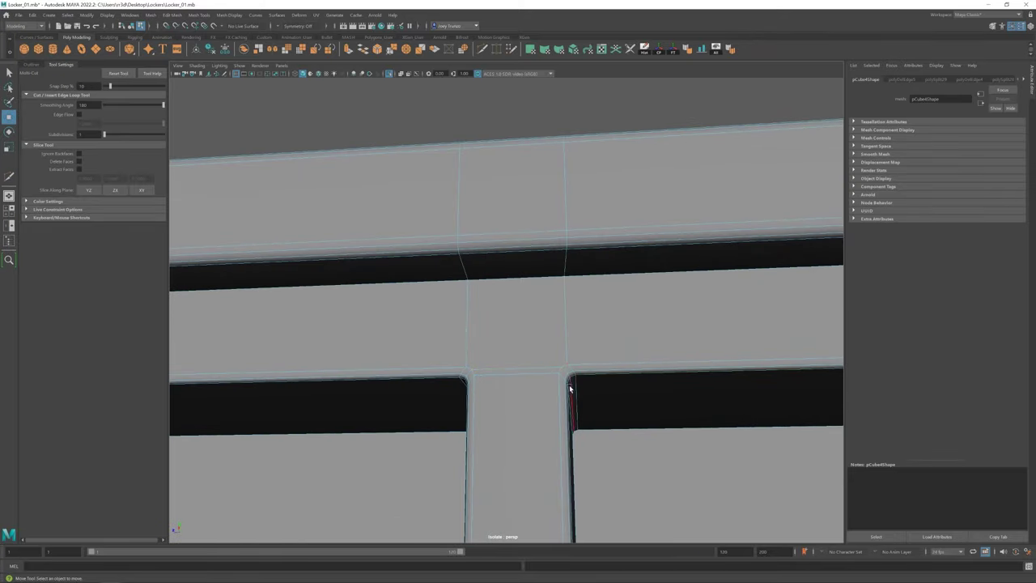
pyautogui.press('w')
# Step: Cut another edge at a divider junction and return to the Move tool
pyautogui.scroll(-2, 491, 412)
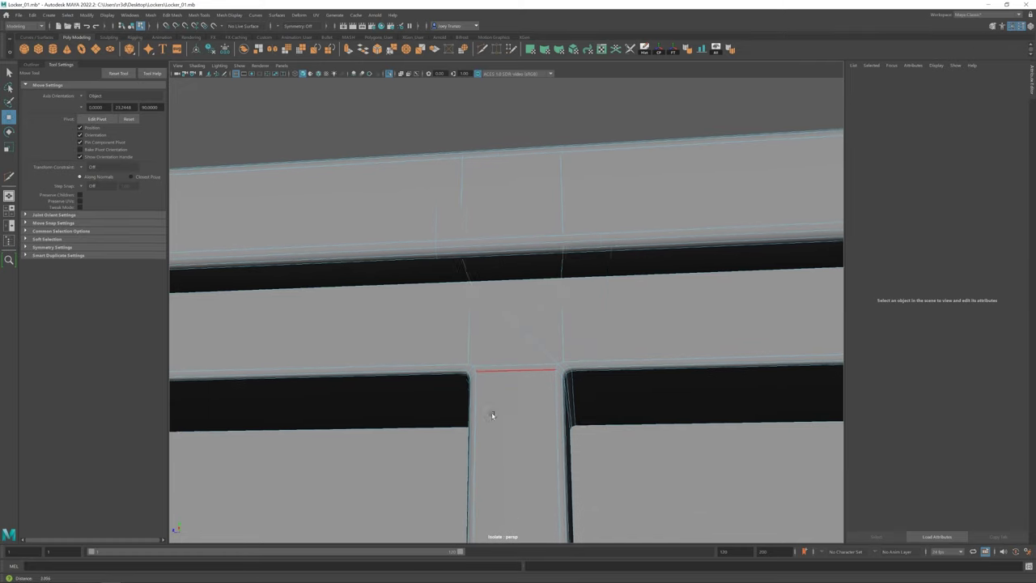
pyautogui.scroll(-3, 359, 375)
pyautogui.scroll(2, 337, 383)
pyautogui.keyDown('shift'); pyautogui.moveTo(486, 372); pyautogui.dragTo(532, 377, button='right'); pyautogui.keyUp('shift')
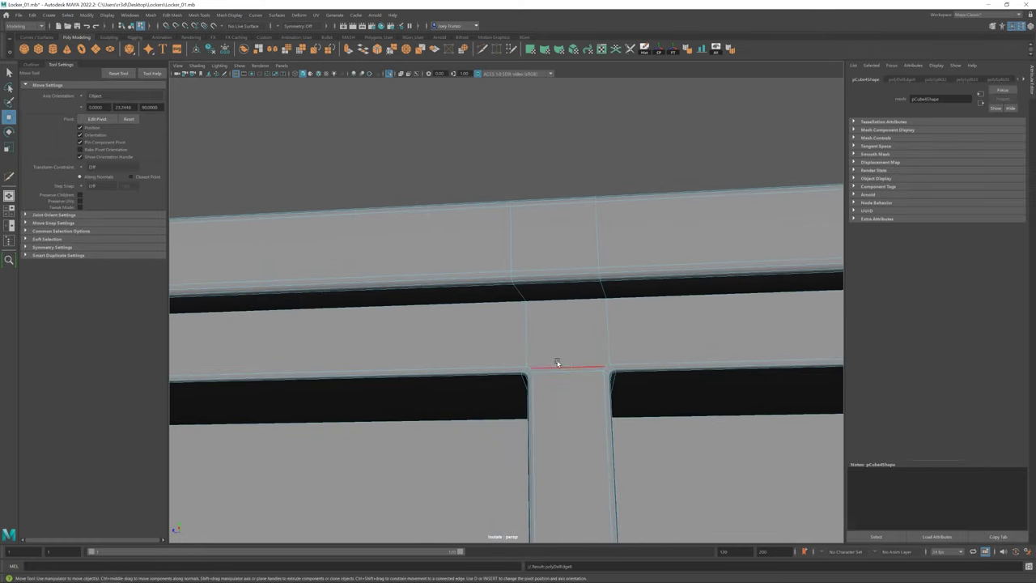
pyautogui.keyDown('alt'); pyautogui.moveTo(527, 302); pyautogui.dragTo(594, 370); pyautogui.keyUp('alt')
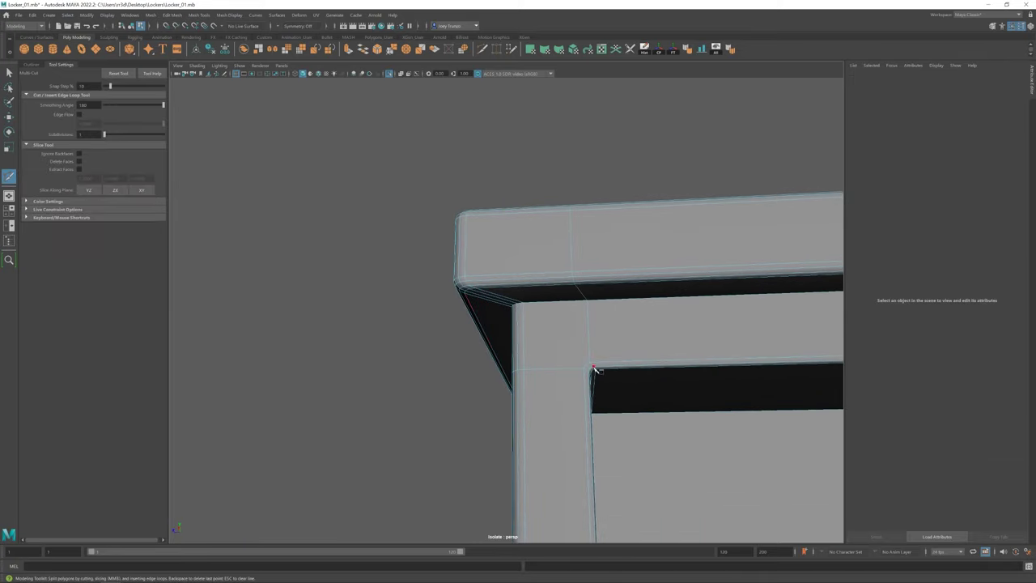
pyautogui.press('w')
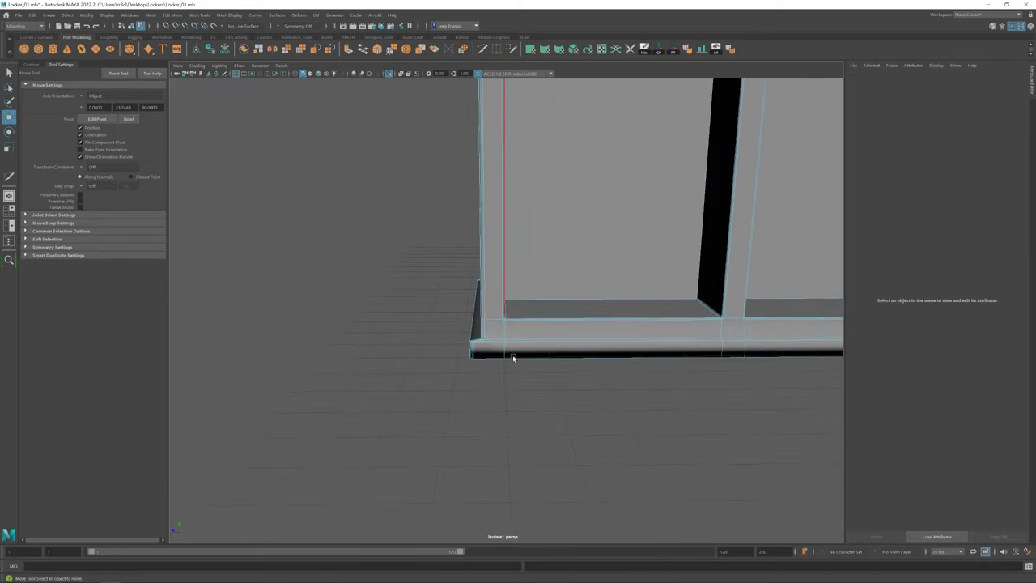
# Step: Select the front bottom edges of the locker base
pyautogui.scroll(-5, 515, 350)
pyautogui.click(498, 362)
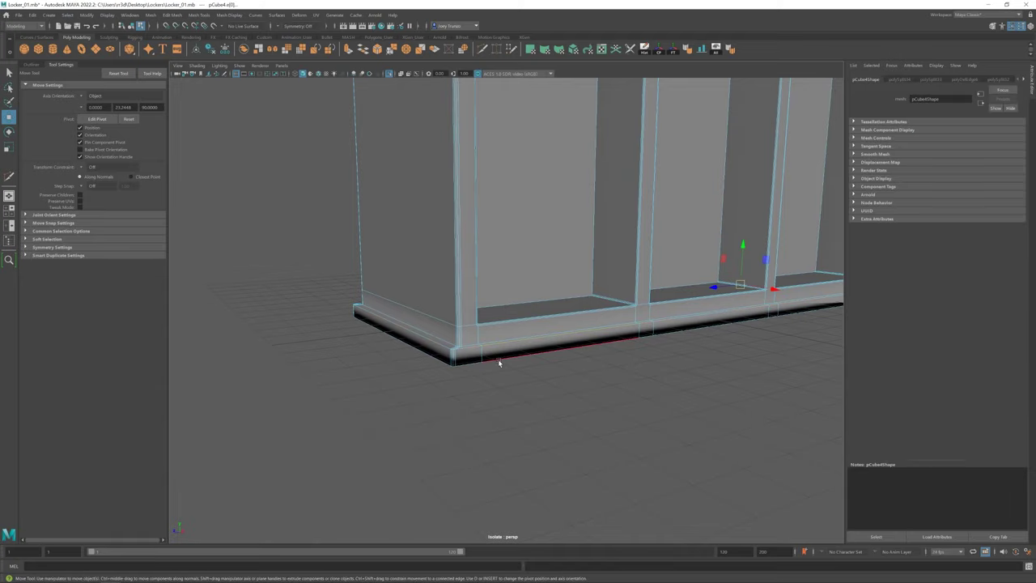
pyautogui.keyDown('alt'); pyautogui.moveTo(546, 377); pyautogui.dragTo(583, 349); pyautogui.keyUp('alt')
pyautogui.scroll(-3, 583, 349)
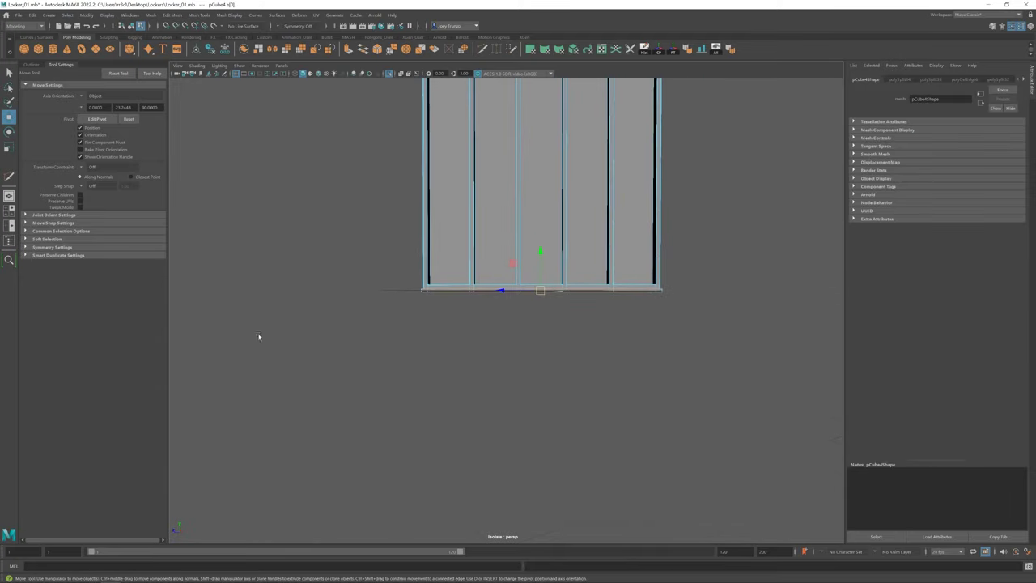
pyautogui.keyDown('alt'); pyautogui.moveTo(353, 293); pyautogui.dragTo(652, 287); pyautogui.keyUp('alt')
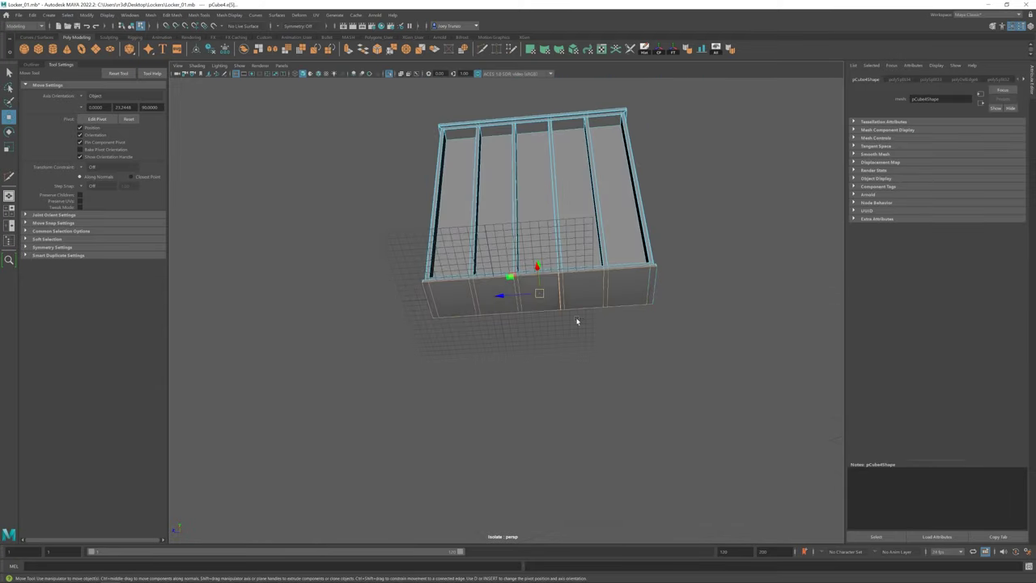
pyautogui.keyDown('alt'); pyautogui.moveTo(476, 310); pyautogui.dragTo(486, 295); pyautogui.keyUp('alt')
pyautogui.scroll(5, 461, 296)
pyautogui.scroll(3, 472, 377)
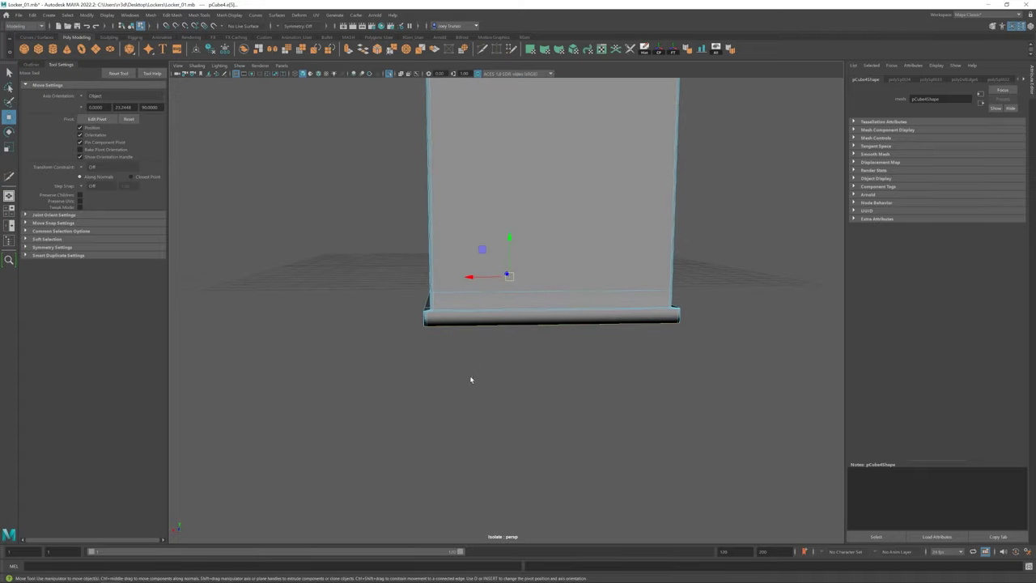
pyautogui.keyDown('alt'); pyautogui.moveTo(472, 377); pyautogui.dragTo(468, 338); pyautogui.keyUp('alt')
# Step: Bevel the selected bottom edges via Edit Mesh > Bevel and merge a seam vertex
pyautogui.click(172, 15)
pyautogui.click(190, 41)
pyautogui.scroll(3, 601, 325)
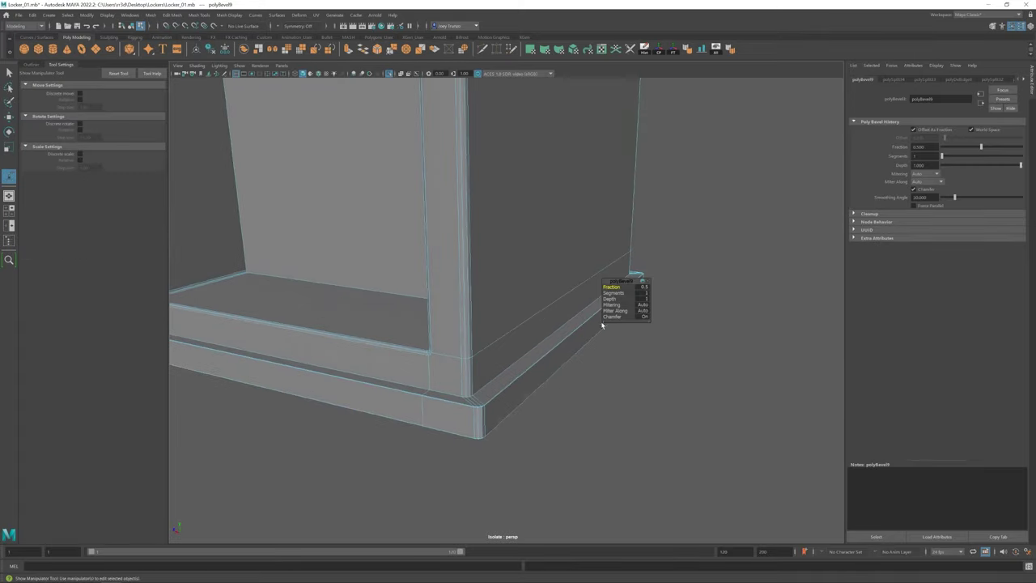
pyautogui.moveTo(636, 274)
pyautogui.keyDown('alt'); pyautogui.mouseDown()
pyautogui.moveTo(310, 402)
pyautogui.moveTo(470, 370)
pyautogui.moveTo(523, 317)
pyautogui.mouseUp(); pyautogui.keyUp('alt')
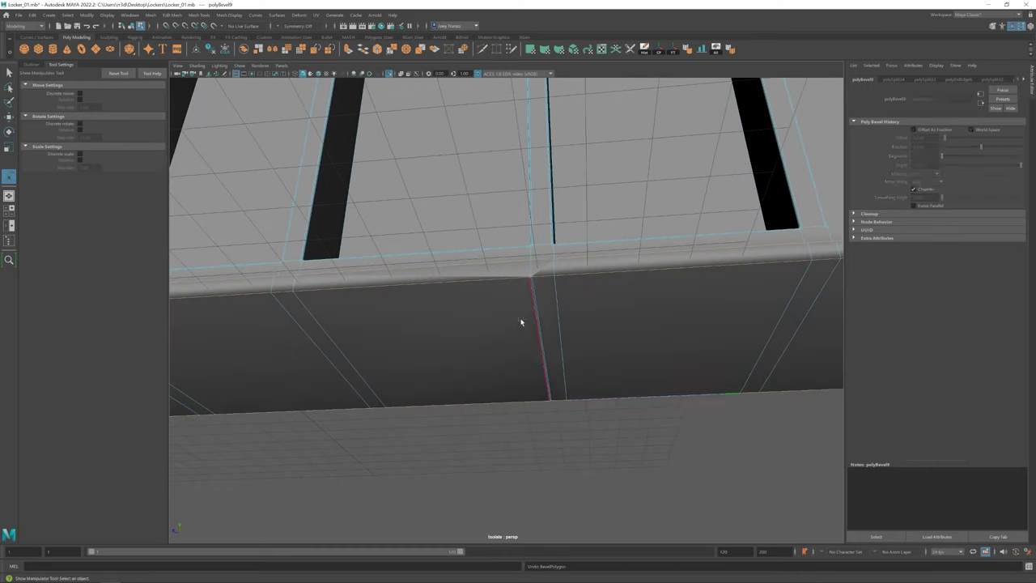
pyautogui.scroll(3, 521, 304)
pyautogui.keyDown('shift'); pyautogui.moveTo(521, 304); pyautogui.dragTo(486, 340, button='right'); pyautogui.keyUp('shift')
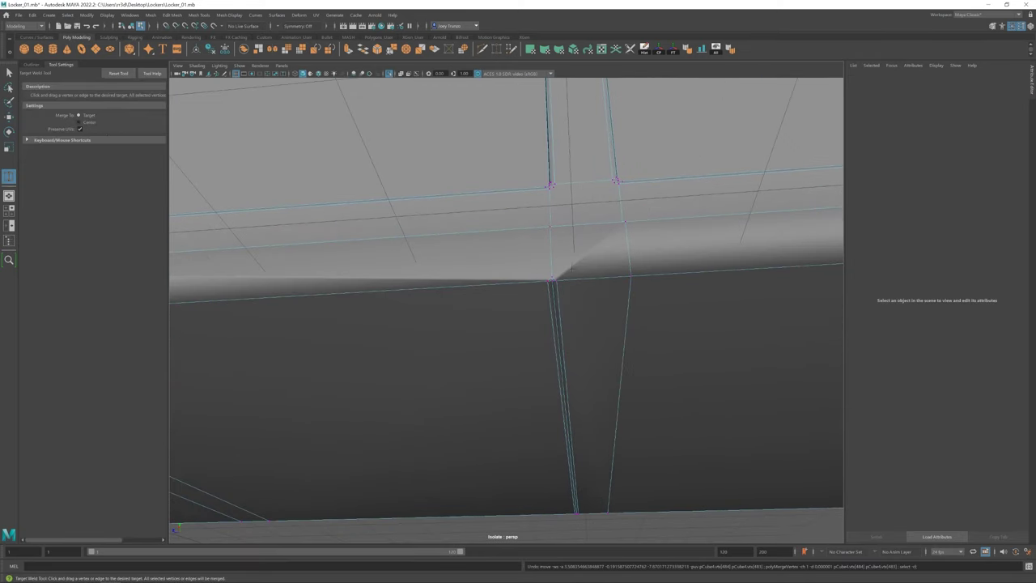
# Step: Check the bottom seam from below and apply another Ctrl+B bevel to the bottom edges
pyautogui.moveTo(569, 297)
pyautogui.keyDown('alt'); pyautogui.mouseDown()
pyautogui.moveTo(675, 412)
pyautogui.moveTo(530, 391)
pyautogui.mouseUp(); pyautogui.keyUp('alt')
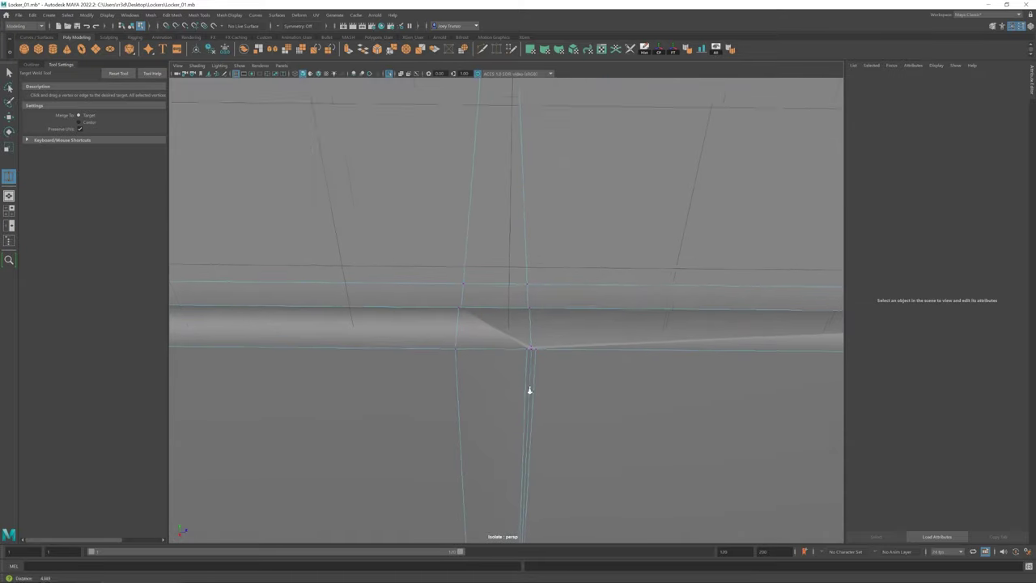
pyautogui.moveTo(532, 348)
pyautogui.keyDown('alt'); pyautogui.mouseDown()
pyautogui.moveTo(398, 301)
pyautogui.moveTo(474, 370)
pyautogui.moveTo(363, 345)
pyautogui.mouseUp(); pyautogui.keyUp('alt')
pyautogui.press('w')
pyautogui.keyDown('alt'); pyautogui.moveTo(364, 345); pyautogui.dragTo(446, 336, button='right'); pyautogui.keyUp('alt')
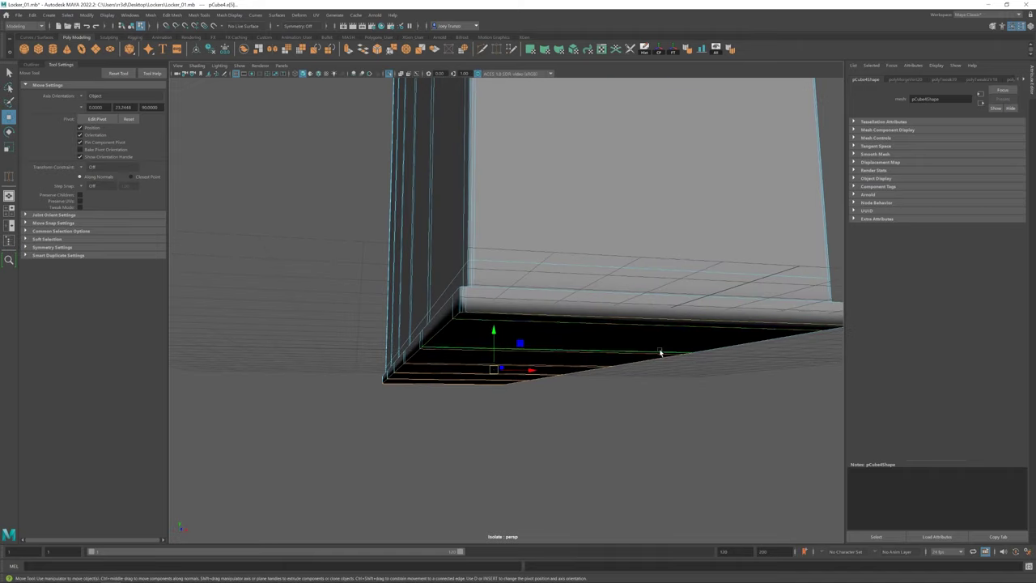
pyautogui.keyDown('alt'); pyautogui.moveTo(660, 353); pyautogui.dragTo(346, 272); pyautogui.keyUp('alt')
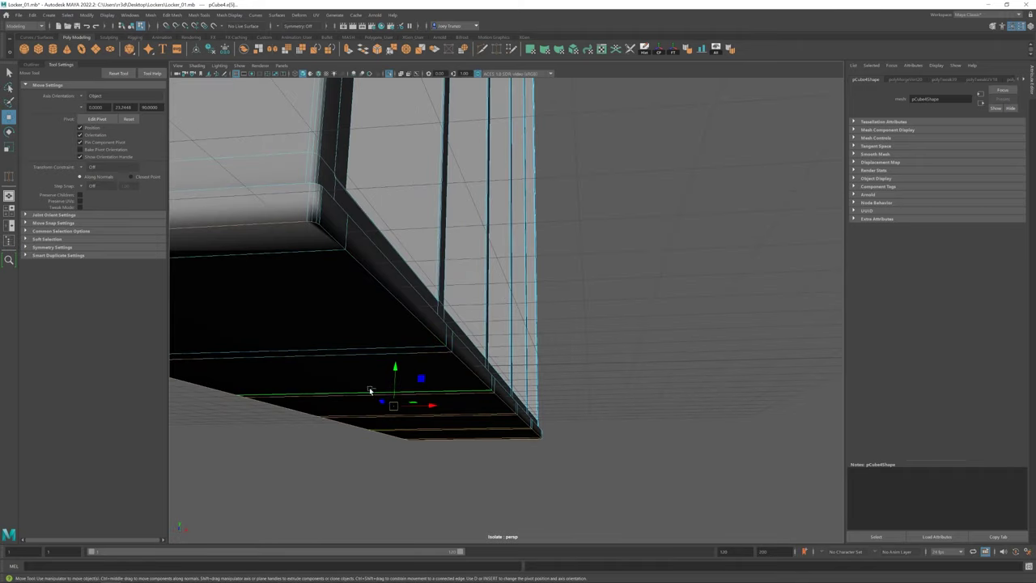
pyautogui.keyDown('alt'); pyautogui.moveTo(374, 375); pyautogui.dragTo(429, 306); pyautogui.keyUp('alt')
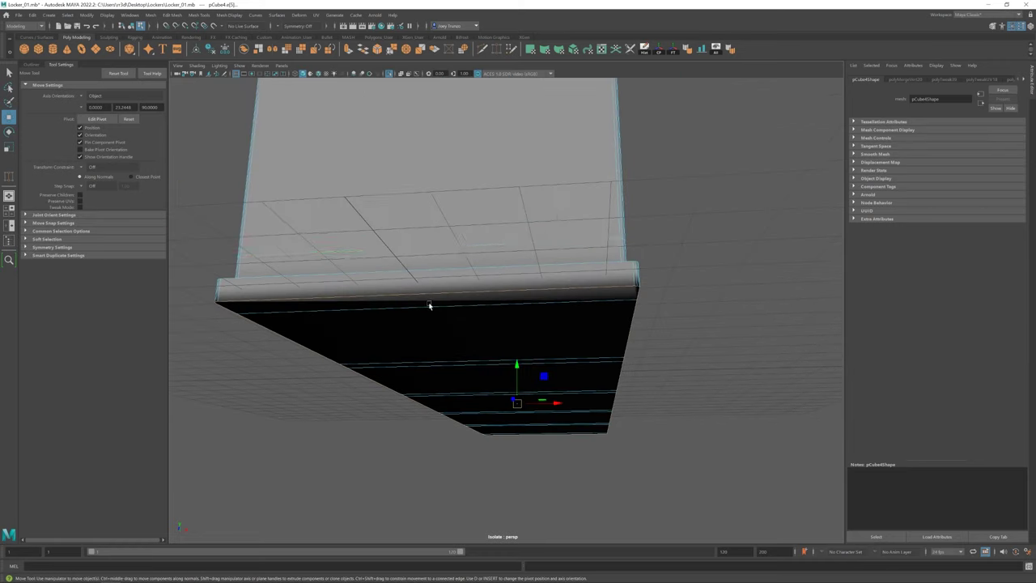
pyautogui.hotkey('ctrl', 'b')
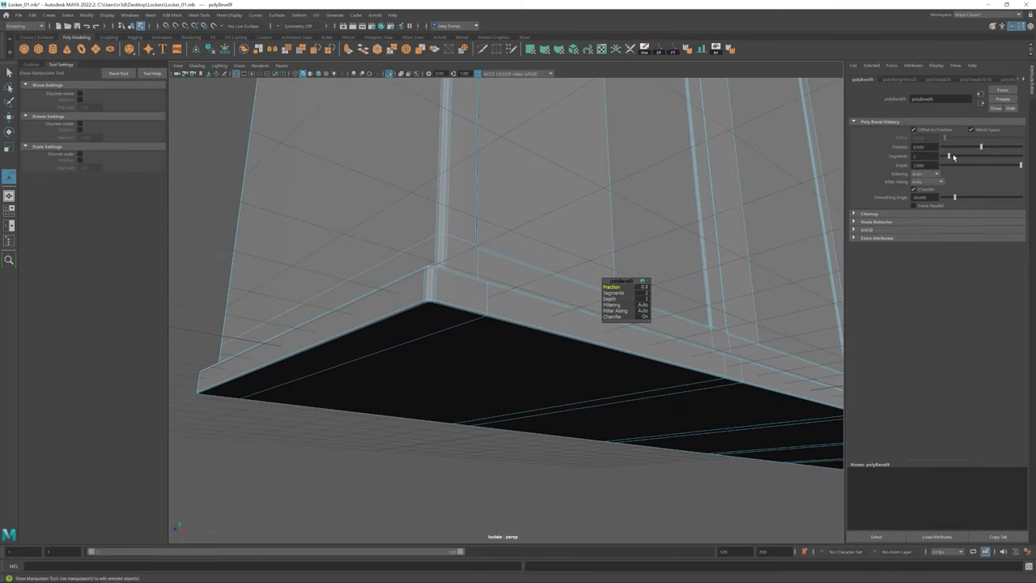
pyautogui.press('w')
pyautogui.scroll(-5, 377, 382)
pyautogui.moveTo(377, 382)
pyautogui.keyDown('alt'); pyautogui.mouseDown()
pyautogui.moveTo(615, 403)
pyautogui.moveTo(398, 206)
pyautogui.moveTo(382, 243)
pyautogui.moveTo(487, 323)
pyautogui.moveTo(381, 318)
pyautogui.moveTo(486, 292)
pyautogui.mouseUp(); pyautogui.keyUp('alt')
# Step: Start a Multi-Cut at the divider post's top edge above the base rail
pyautogui.click(381, 243)
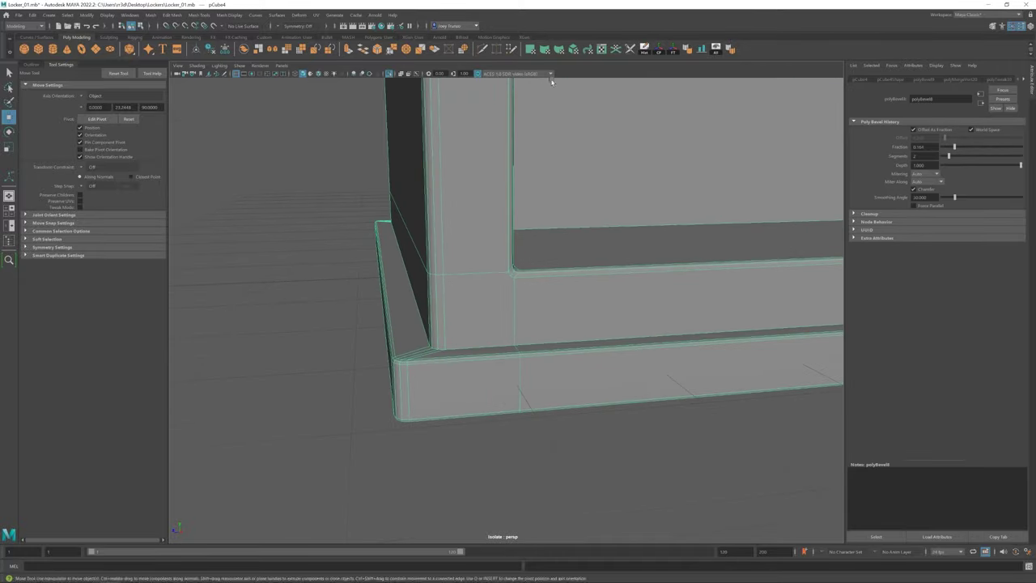
pyautogui.keyDown('shift'); pyautogui.moveTo(486, 291); pyautogui.dragTo(511, 279, button='right'); pyautogui.keyUp('shift')
pyautogui.moveTo(446, 352)
pyautogui.keyDown('alt'); pyautogui.mouseDown()
pyautogui.moveTo(400, 365)
pyautogui.moveTo(429, 283)
pyautogui.mouseUp(); pyautogui.keyUp('alt')
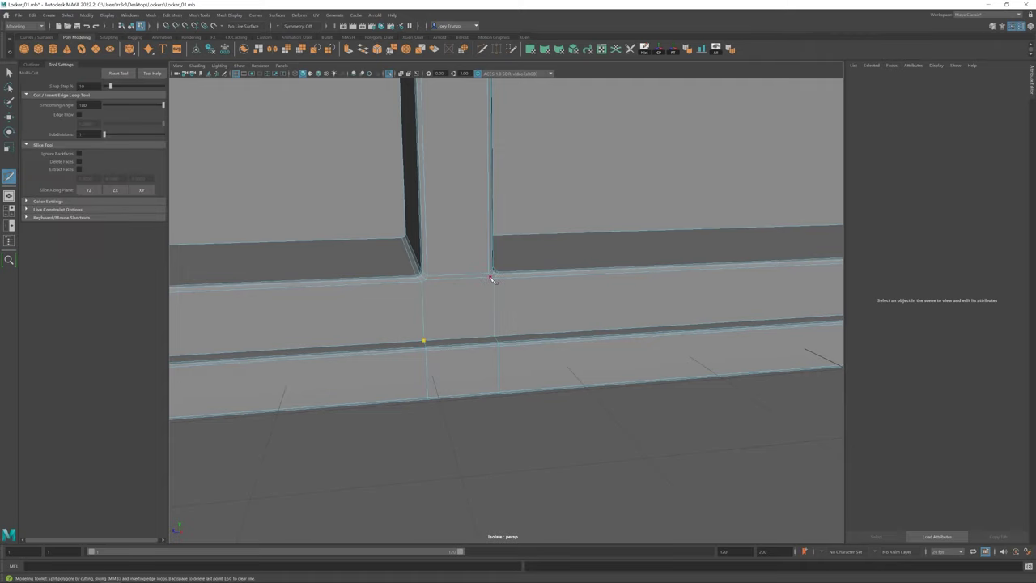
pyautogui.press('q')
pyautogui.keyDown('alt'); pyautogui.moveTo(740, 324); pyautogui.dragTo(469, 340); pyautogui.keyUp('alt')
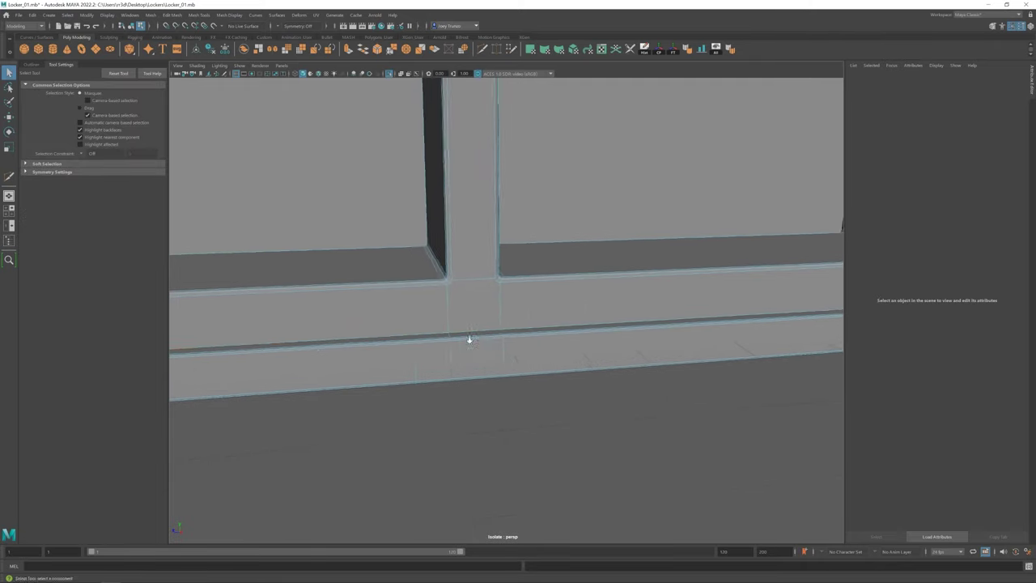
pyautogui.hotkey('ctrl', 'shift', 'x')
pyautogui.click(497, 276)
pyautogui.press('q')
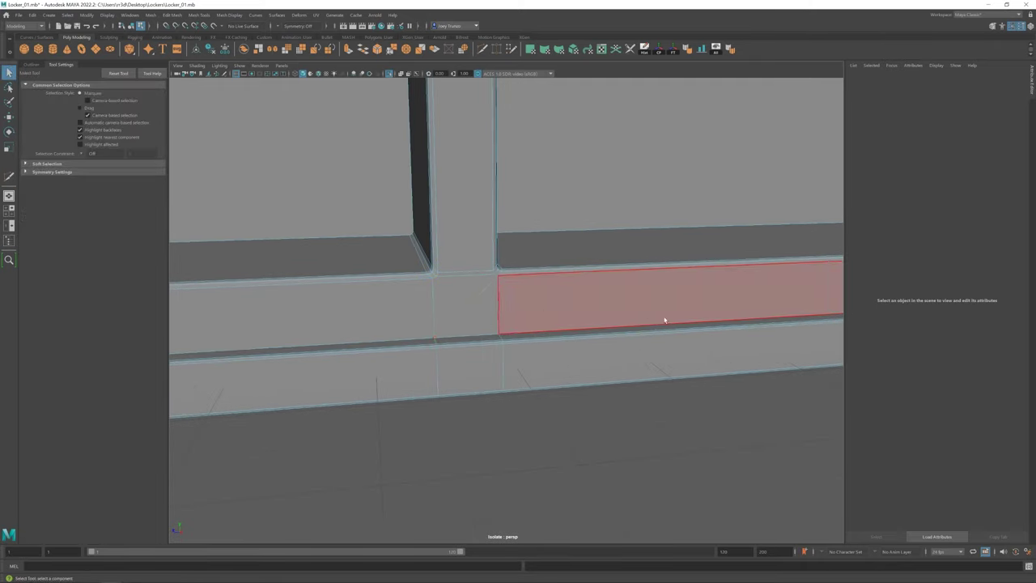
# Step: Cut edges down the base rail in line with the post, then reselect and frame the locker
pyautogui.keyDown('alt'); pyautogui.moveTo(664, 319); pyautogui.dragTo(472, 290); pyautogui.keyUp('alt')
pyautogui.hotkey('ctrl', 'shift', 'x')
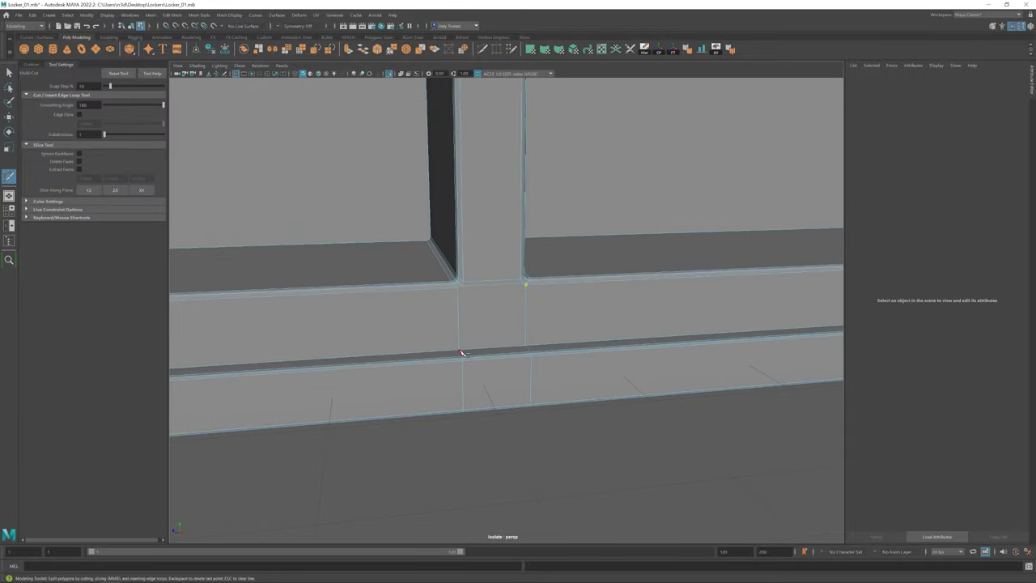
pyautogui.keyDown('alt'); pyautogui.moveTo(461, 353); pyautogui.dragTo(451, 282); pyautogui.keyUp('alt')
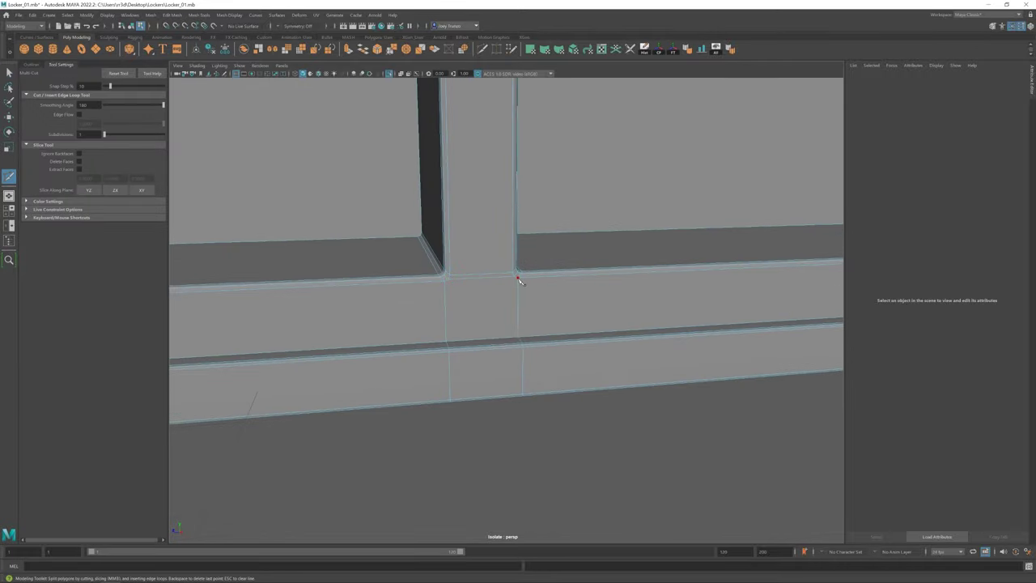
pyautogui.keyDown('alt'); pyautogui.moveTo(486, 315); pyautogui.dragTo(502, 286); pyautogui.keyUp('alt')
pyautogui.press('q')
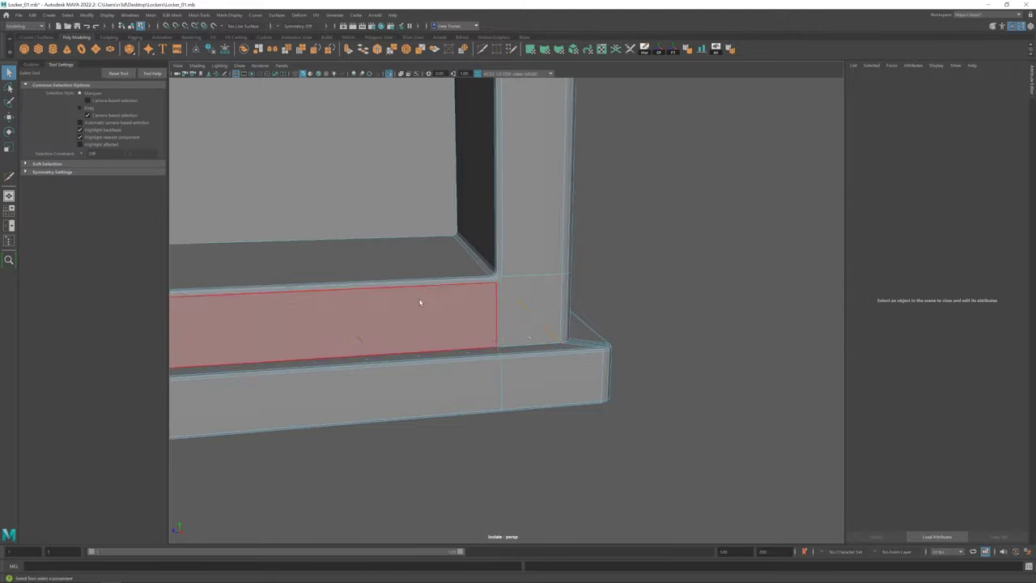
pyautogui.moveTo(418, 299)
pyautogui.keyDown('alt'); pyautogui.mouseDown()
pyautogui.moveTo(448, 333)
pyautogui.moveTo(486, 319)
pyautogui.moveTo(453, 310)
pyautogui.mouseUp(); pyautogui.keyUp('alt')
pyautogui.click(448, 333)
pyautogui.press('w')
pyautogui.scroll(-5, 484, 313)
# Step: Select pCube16, the small piece on the middle door, and scale it flat into a thin slab
pyautogui.click(370, 119)
pyautogui.moveTo(370, 118)
pyautogui.keyDown('alt'); pyautogui.mouseDown()
pyautogui.moveTo(437, 293)
pyautogui.moveTo(473, 328)
pyautogui.moveTo(484, 303)
pyautogui.mouseUp(); pyautogui.keyUp('alt')
pyautogui.scroll(5, 512, 341)
pyautogui.keyDown('alt'); pyautogui.moveTo(511, 341); pyautogui.dragTo(473, 306); pyautogui.keyUp('alt')
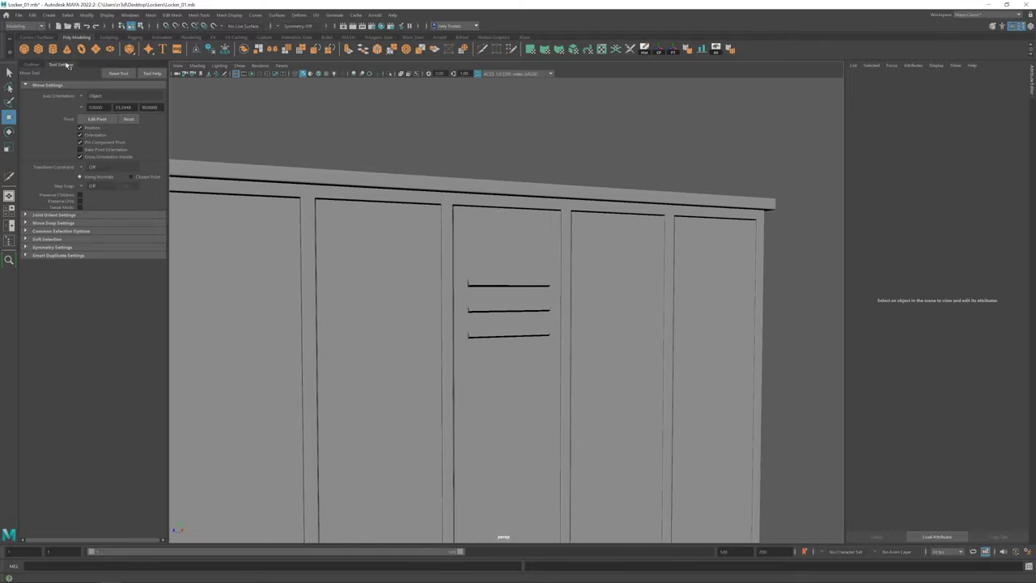
pyautogui.click(474, 306)
pyautogui.scroll(-5, 627, 246)
pyautogui.click(491, 337)
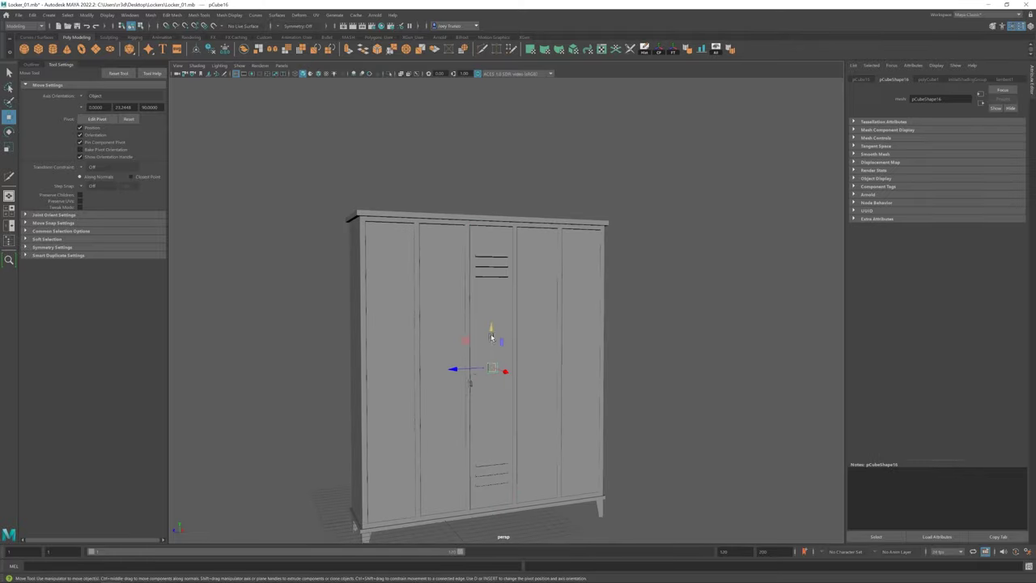
pyautogui.scroll(5, 494, 204)
pyautogui.press('r')
pyautogui.press('f')
pyautogui.moveTo(491, 296)
pyautogui.keyDown('alt'); pyautogui.mouseDown()
pyautogui.moveTo(563, 309)
pyautogui.moveTo(485, 308)
pyautogui.mouseUp(); pyautogui.keyUp('alt')
# Step: Insert two edge loops across the plate with the Insert Edge Loop Tool and scale them
pyautogui.scroll(-3, 486, 307)
pyautogui.scroll(3, 486, 308)
pyautogui.click(200, 14)
pyautogui.click(219, 57)
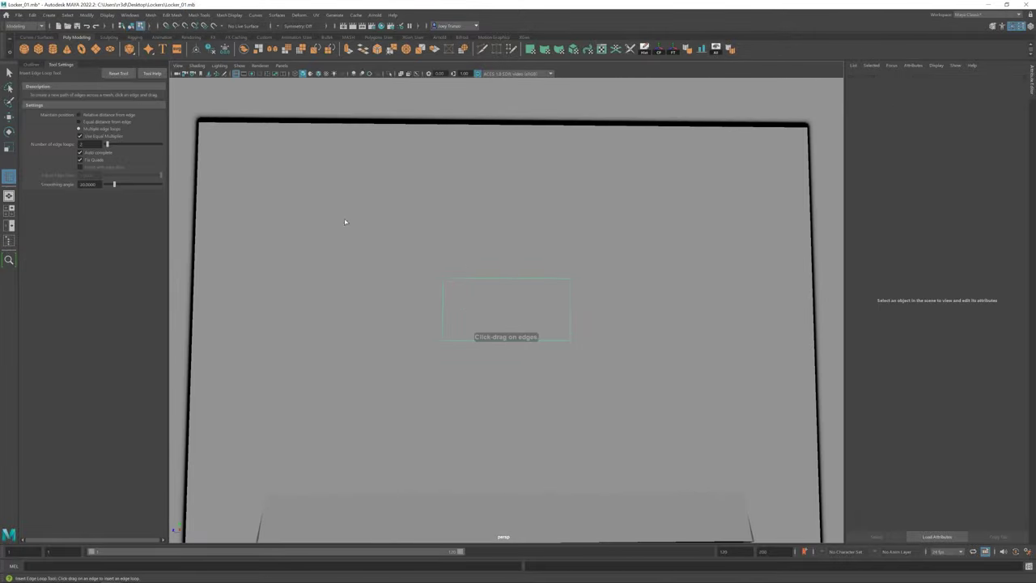
pyautogui.click(443, 299)
pyautogui.press('r')
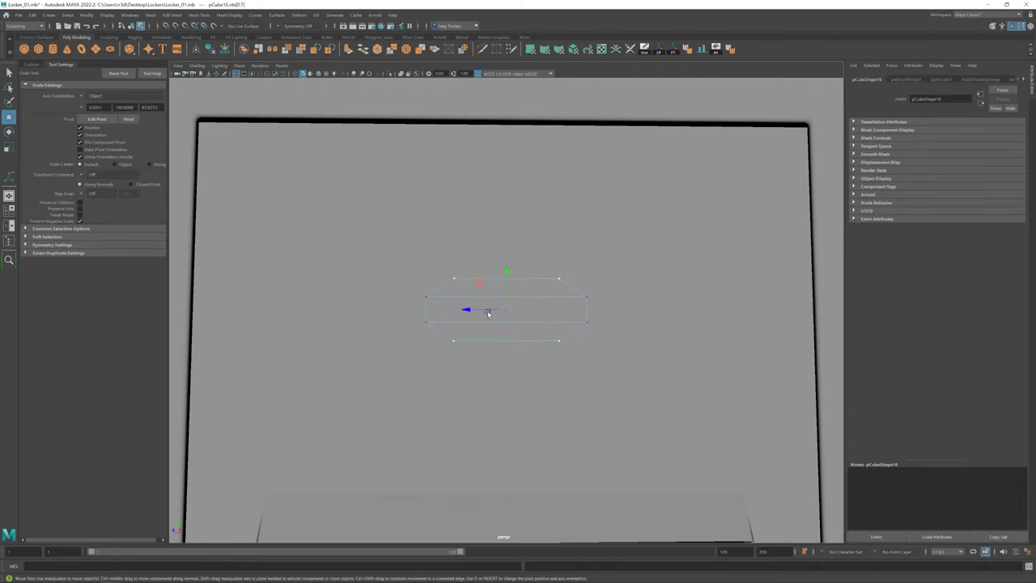
pyautogui.press('g')
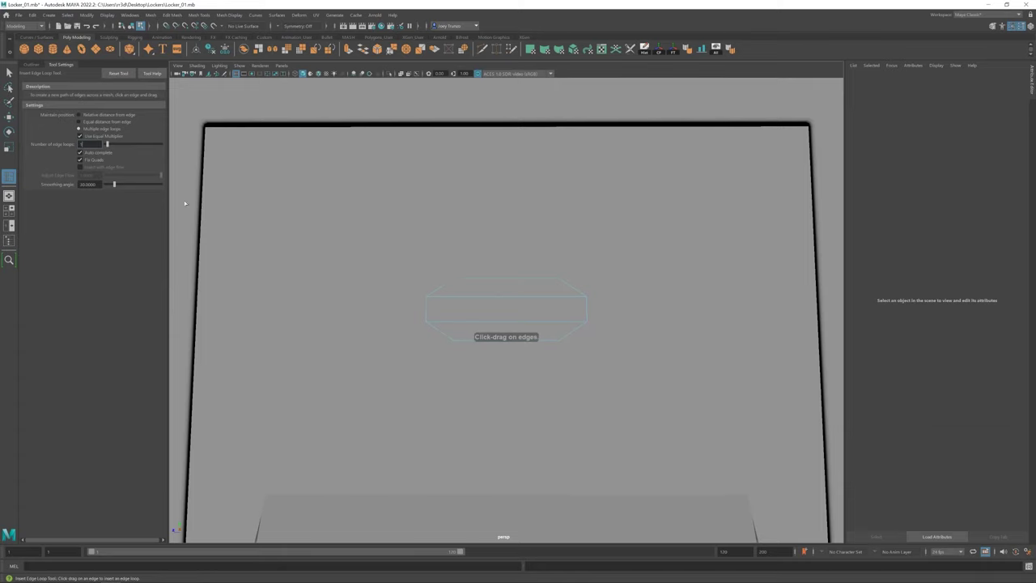
pyautogui.click(436, 341)
pyautogui.press('r')
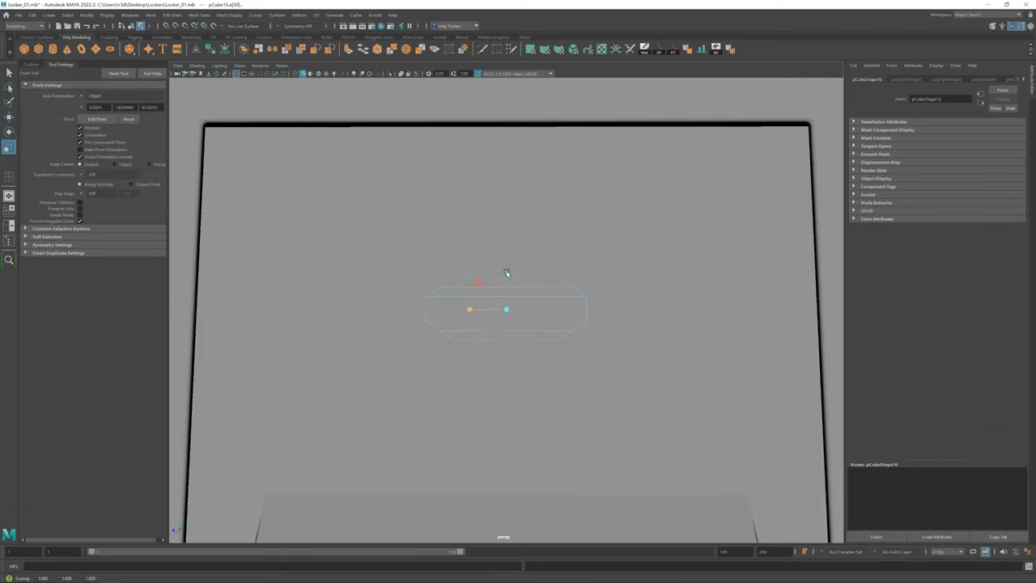
pyautogui.moveTo(506, 273)
pyautogui.keyDown('alt'); pyautogui.mouseDown()
pyautogui.moveTo(559, 335)
pyautogui.moveTo(441, 299)
pyautogui.mouseUp(); pyautogui.keyUp('alt')
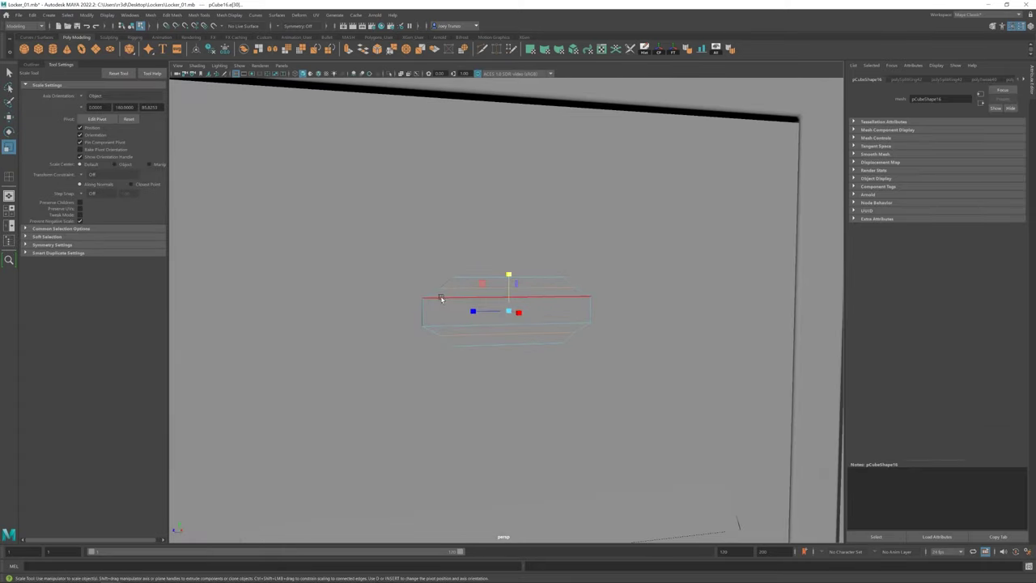
# Step: Bevel the plate's selected edges with Edit Mesh > Bevel
pyautogui.click(172, 15)
pyautogui.click(184, 50)
pyautogui.press('w')
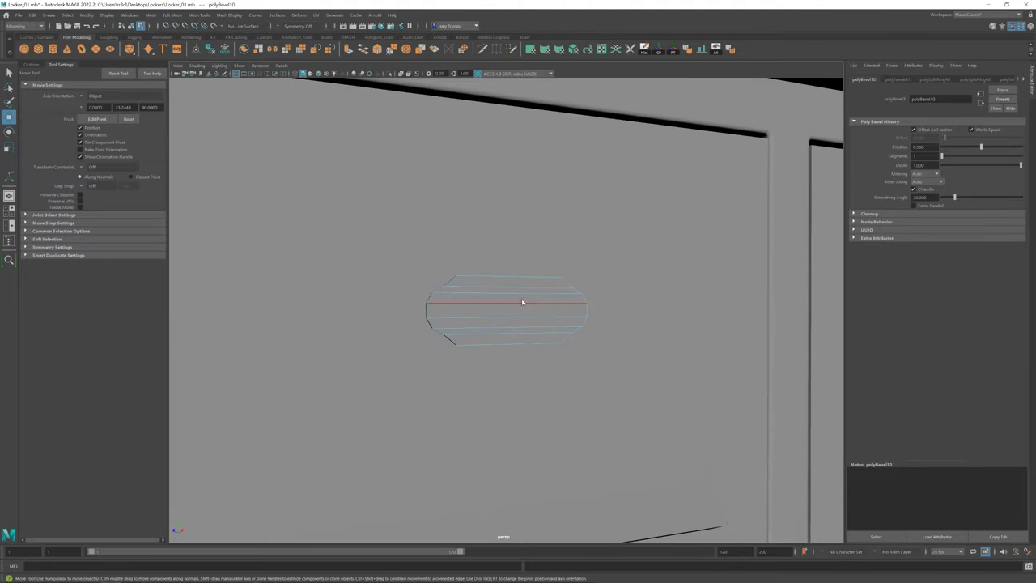
pyautogui.keyDown('alt'); pyautogui.moveTo(522, 297); pyautogui.dragTo(515, 311); pyautogui.keyUp('alt')
pyautogui.moveTo(516, 311)
pyautogui.mouseDown(button='right')
pyautogui.moveTo(501, 273)
pyautogui.moveTo(448, 317)
pyautogui.mouseUp(button='right')
pyautogui.press('f')
pyautogui.moveTo(448, 317)
pyautogui.keyDown('alt'); pyautogui.mouseDown()
pyautogui.moveTo(542, 326)
pyautogui.moveTo(494, 305)
pyautogui.moveTo(502, 310)
pyautogui.mouseUp(); pyautogui.keyUp('alt')
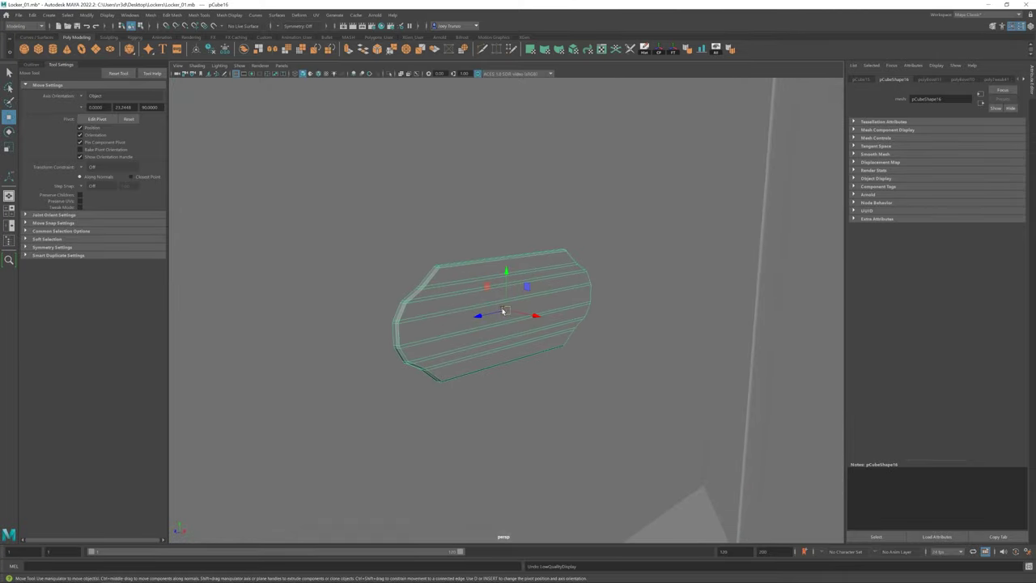
# Step: Bevel the edge at the plate's left end, then reselect and frame the plate
pyautogui.press('w')
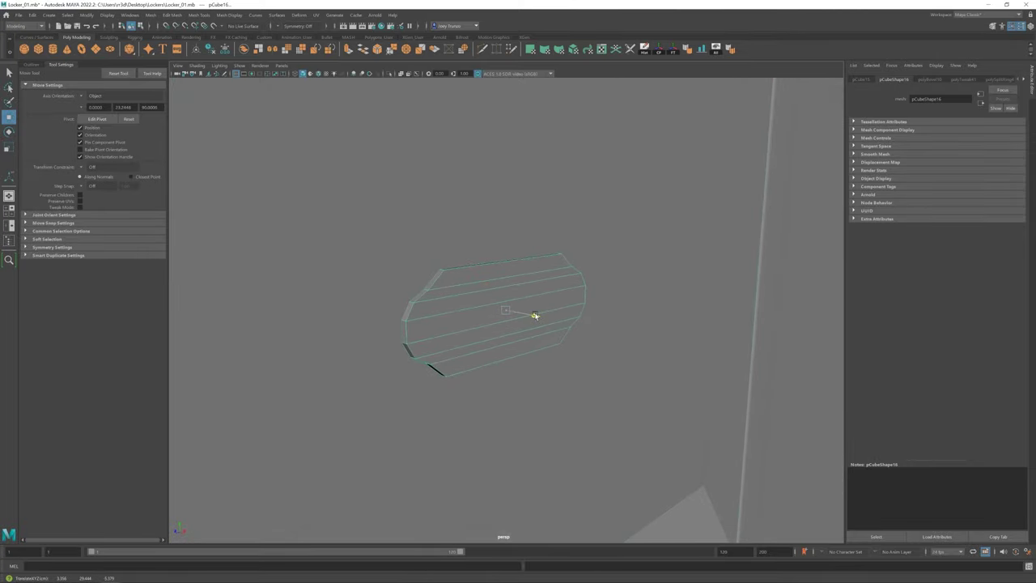
pyautogui.click(436, 280)
pyautogui.click(179, 17)
pyautogui.click(194, 39)
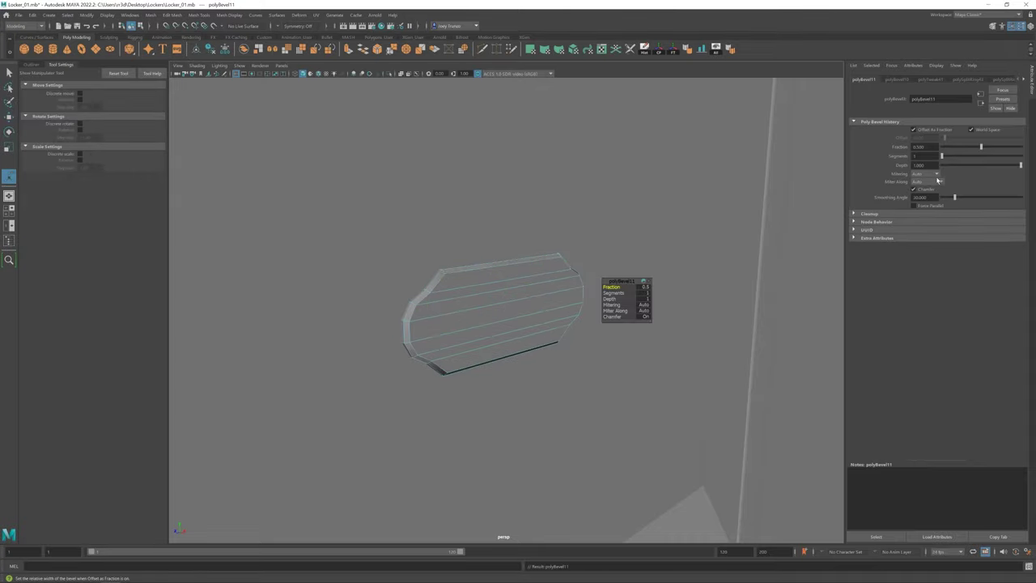
pyautogui.scroll(-5, 451, 127)
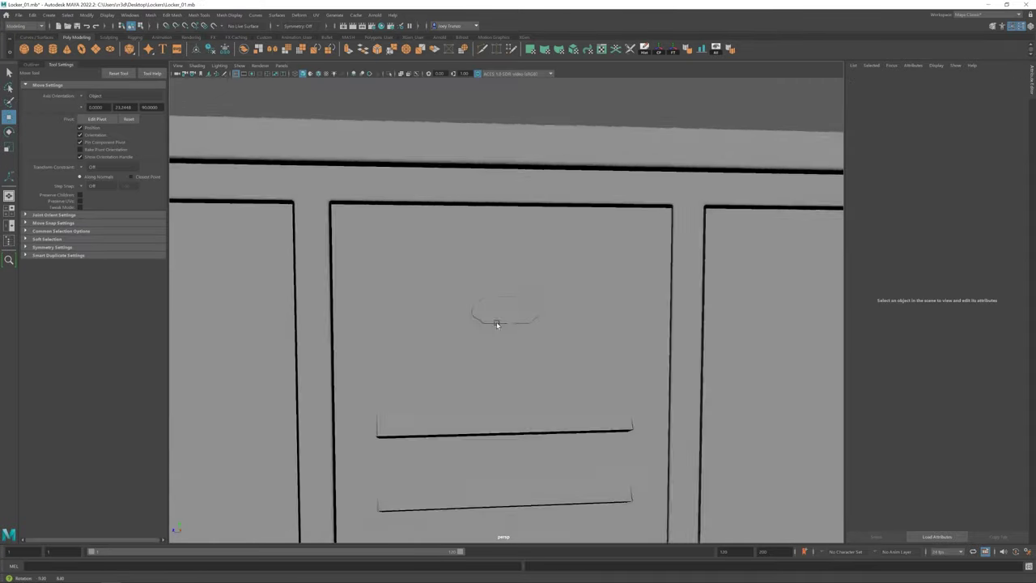
pyautogui.click(496, 321)
pyautogui.press('f')
pyautogui.keyDown('alt'); pyautogui.moveTo(500, 308); pyautogui.dragTo(467, 283); pyautogui.keyUp('alt')
# Step: Isolate the plate and bevel its bottom edge
pyautogui.hotkey('ctrl', '1')
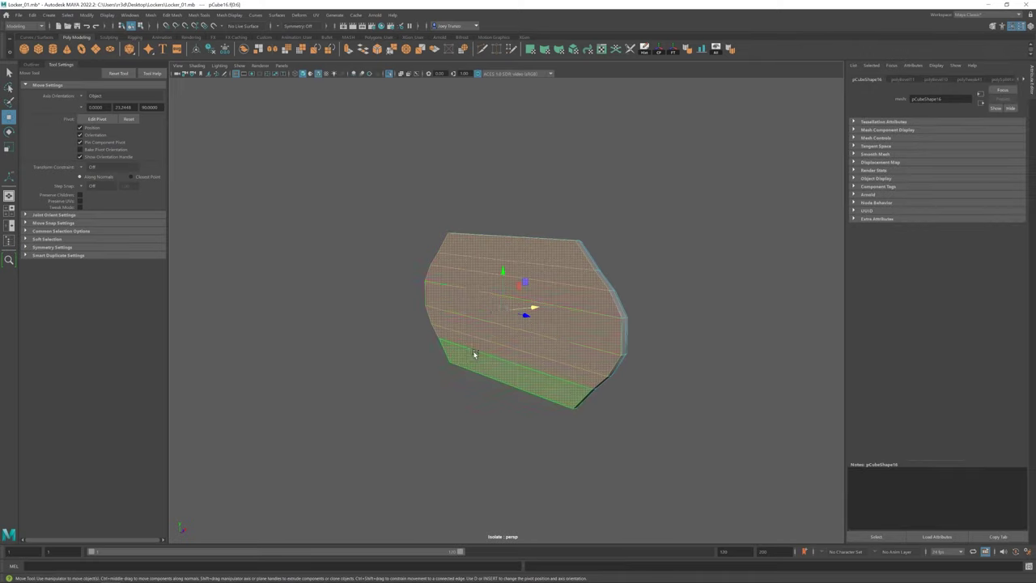
pyautogui.press('3')
pyautogui.press('1')
pyautogui.click(420, 261)
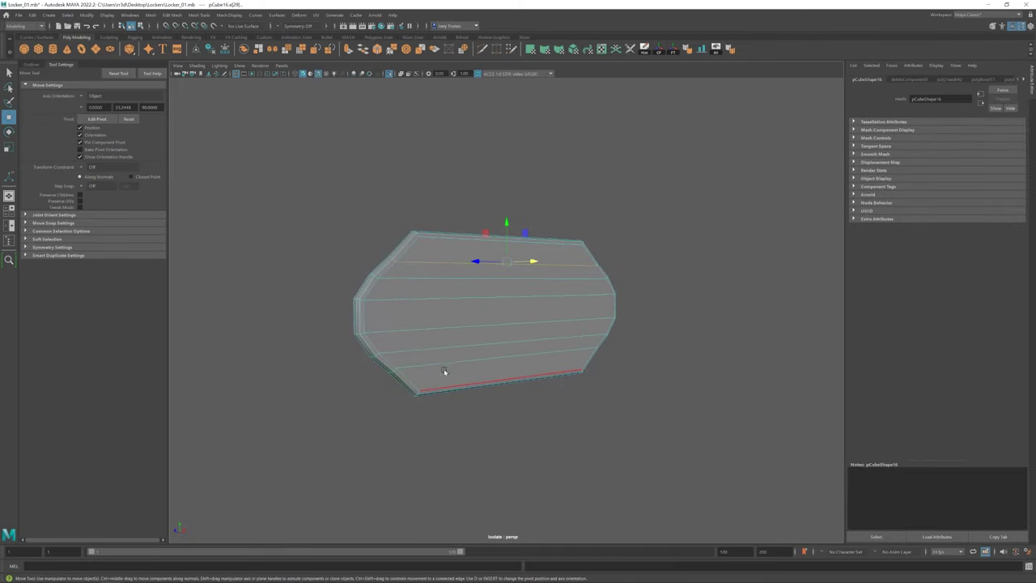
pyautogui.hotkey('ctrl', 'b')
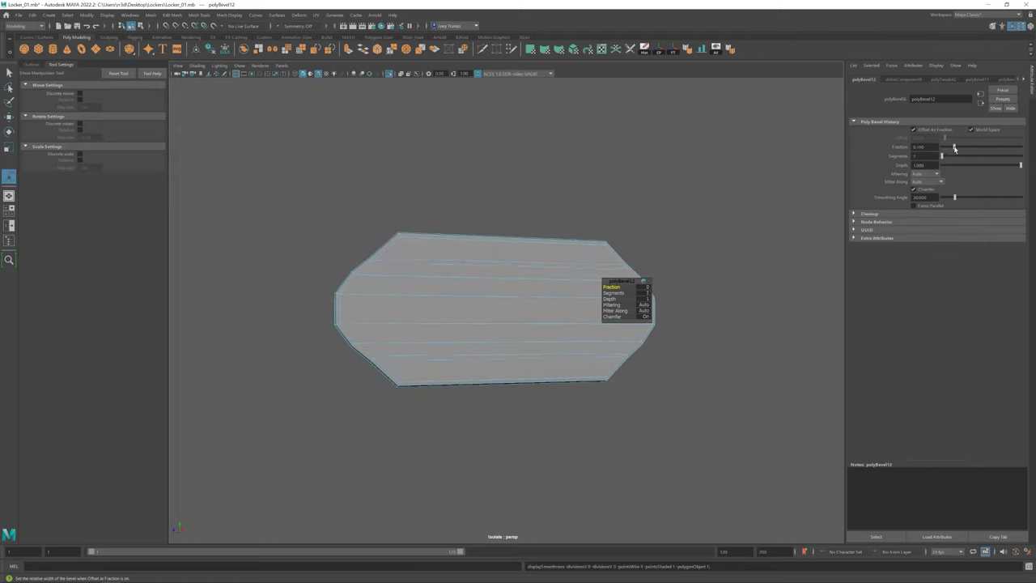
pyautogui.press('e')
# Step: Scale two selected edge loops outward to reshape the plate's outline
pyautogui.click(440, 267)
pyautogui.keyDown('shift'); pyautogui.click(405, 351); pyautogui.keyUp('shift')
pyautogui.press('r')
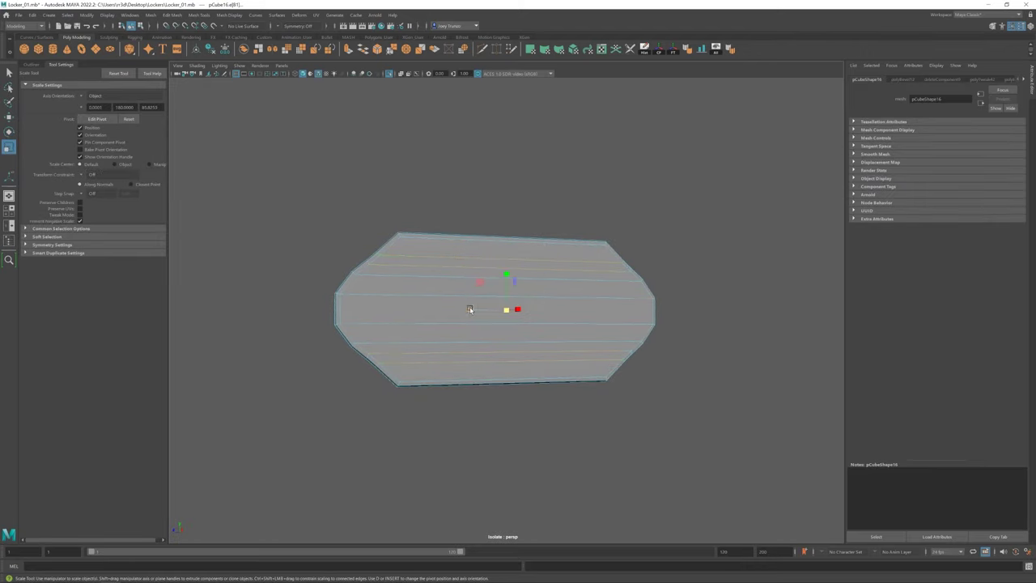
pyautogui.moveTo(578, 278); pyautogui.dragTo(683, 243, button='right')
pyautogui.press('w')
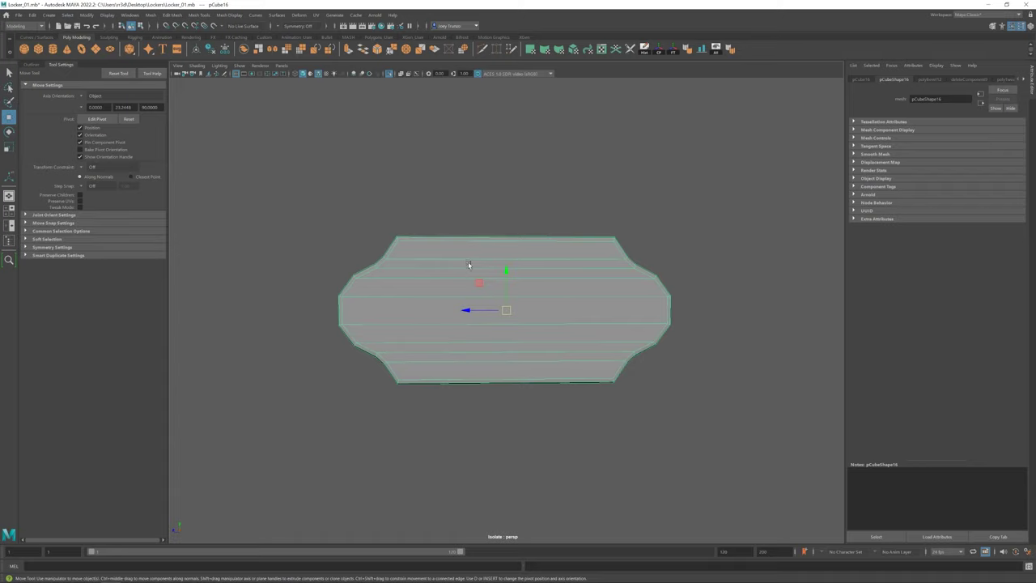
# Step: Bevel the plate's upper edges to notch the corners at fraction 0.5
pyautogui.keyDown('alt'); pyautogui.moveTo(468, 265); pyautogui.dragTo(457, 296); pyautogui.keyUp('alt')
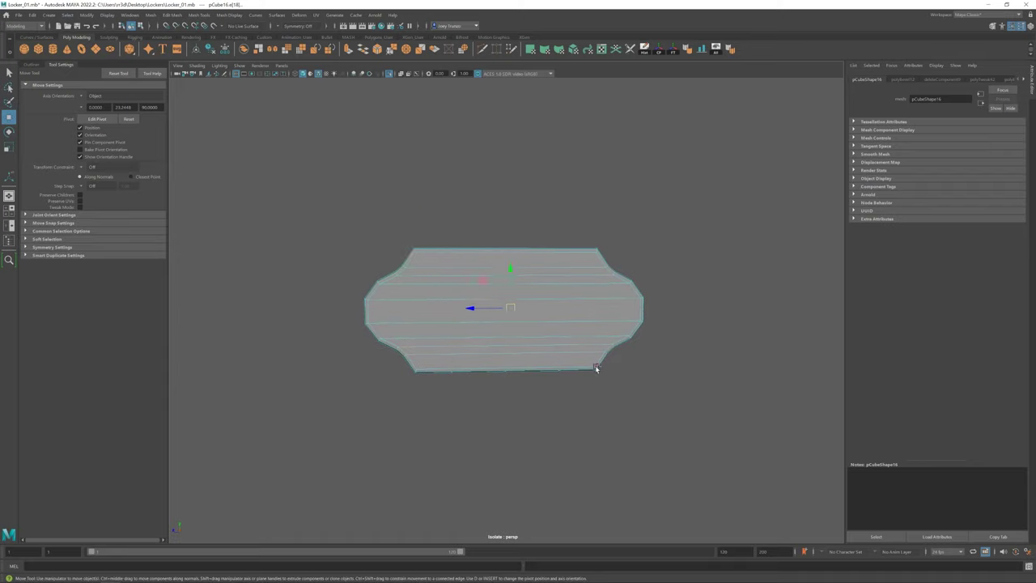
pyautogui.click(581, 264)
pyautogui.click(172, 15)
pyautogui.click(188, 42)
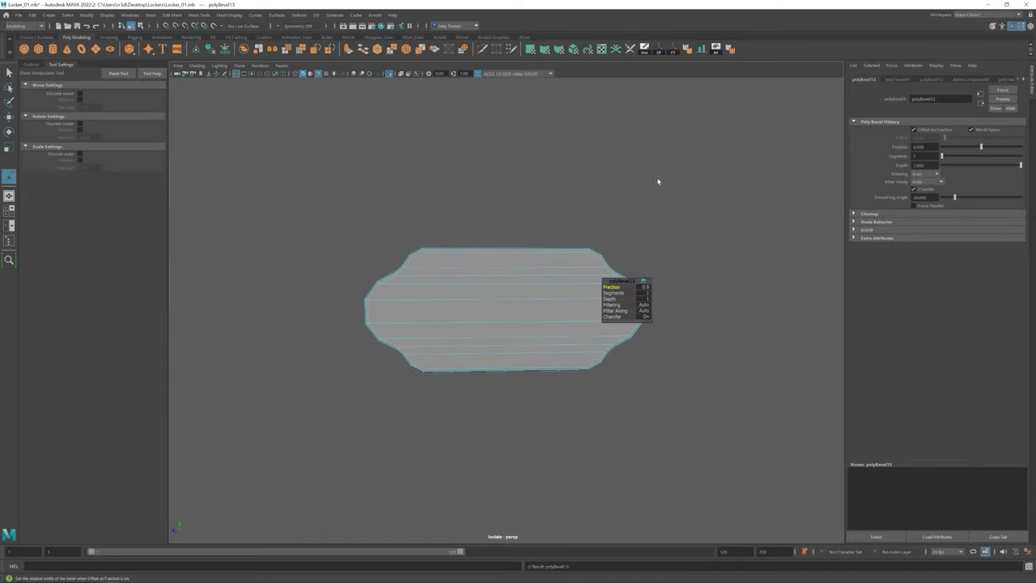
# Step: Insert a vertical edge loop down the centre of the plate
pyautogui.press('q')
pyautogui.scroll(-5, 572, 251)
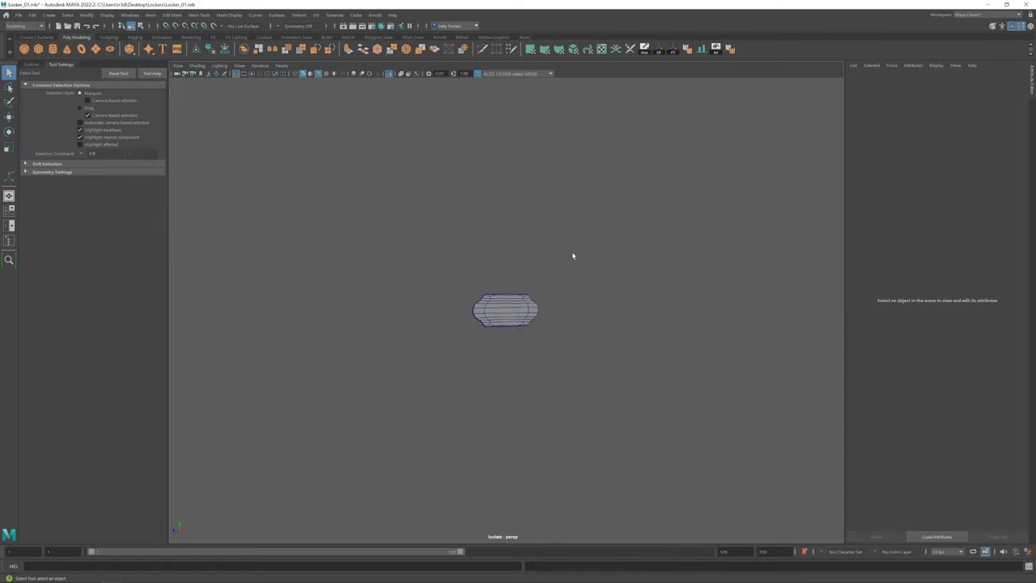
pyautogui.click(480, 303)
pyautogui.scroll(2, 479, 303)
pyautogui.scroll(5, 515, 335)
pyautogui.moveTo(515, 336)
pyautogui.keyDown('alt'); pyautogui.mouseDown()
pyautogui.moveTo(519, 351)
pyautogui.moveTo(514, 328)
pyautogui.mouseUp(); pyautogui.keyUp('alt')
pyautogui.scroll(2, 514, 330)
pyautogui.click(199, 15)
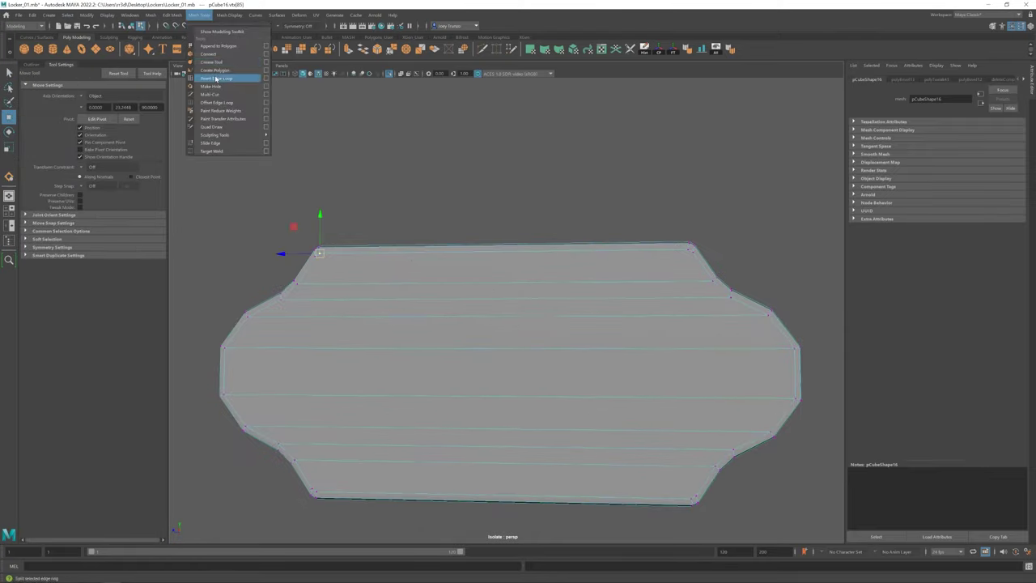
pyautogui.click(232, 76)
pyautogui.click(498, 504)
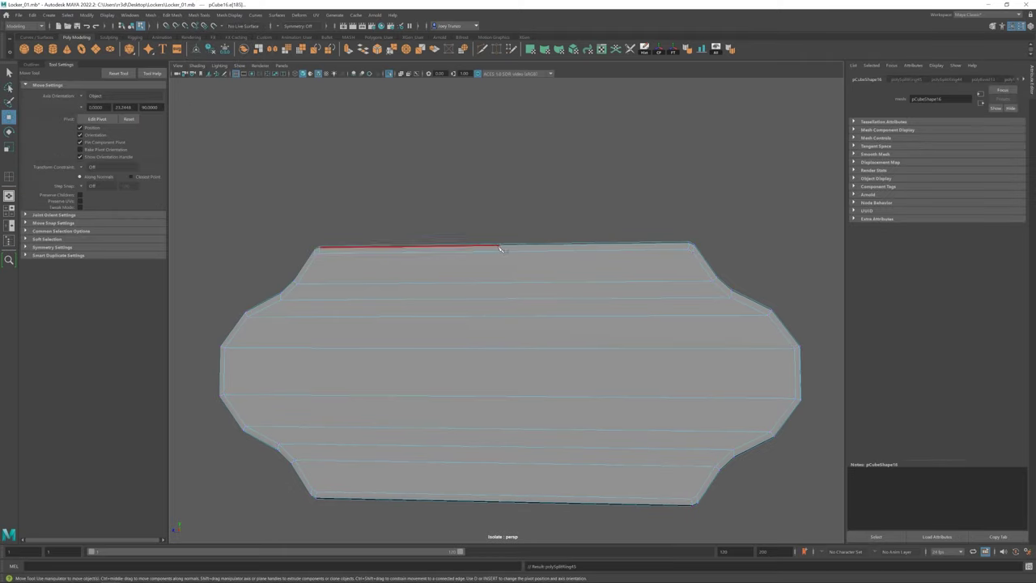
pyautogui.press('w')
pyautogui.keyDown('alt'); pyautogui.moveTo(497, 492); pyautogui.dragTo(432, 381); pyautogui.keyUp('alt')
# Step: Multi-Cut diagonal edges across the plate from its notched corners
pyautogui.scroll(2, 433, 381)
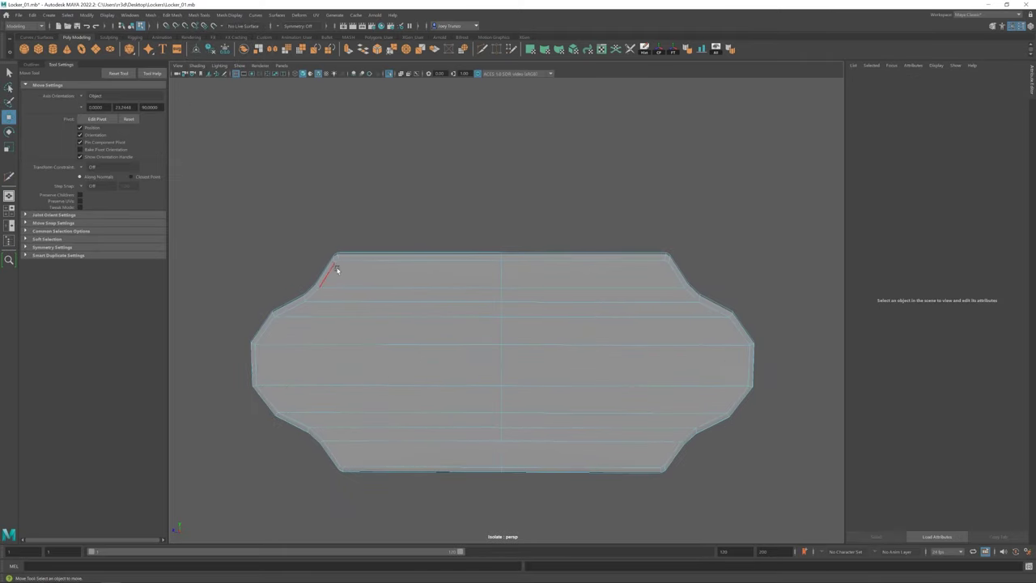
pyautogui.keyDown('shift'); pyautogui.moveTo(334, 264); pyautogui.dragTo(340, 270, button='right'); pyautogui.keyUp('shift')
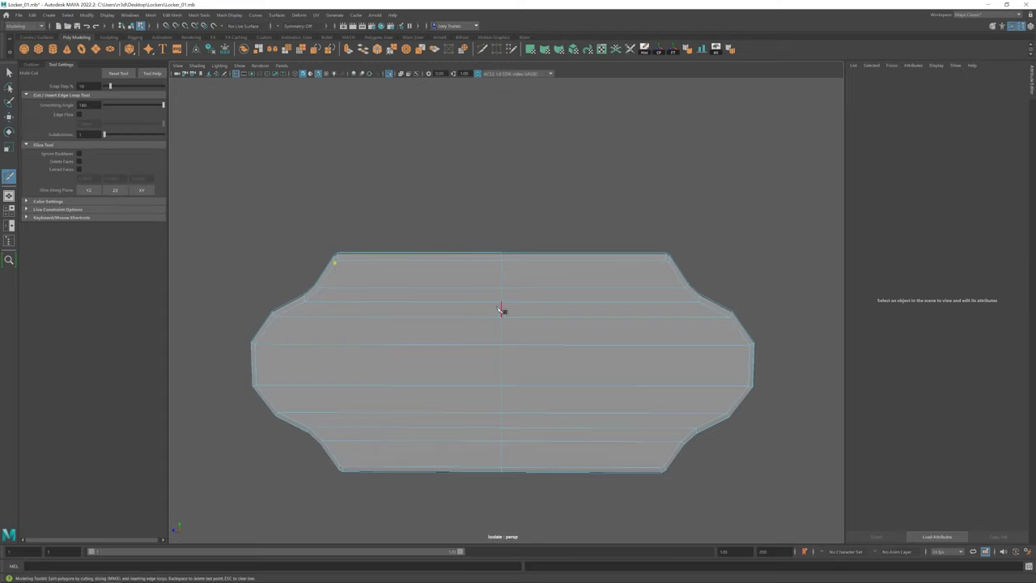
pyautogui.click(665, 260)
pyautogui.press('Return')
pyautogui.click(503, 444)
pyautogui.press('Return')
# Step: Exit isolation so the whole locker shows again
pyautogui.rightClick(477, 319)
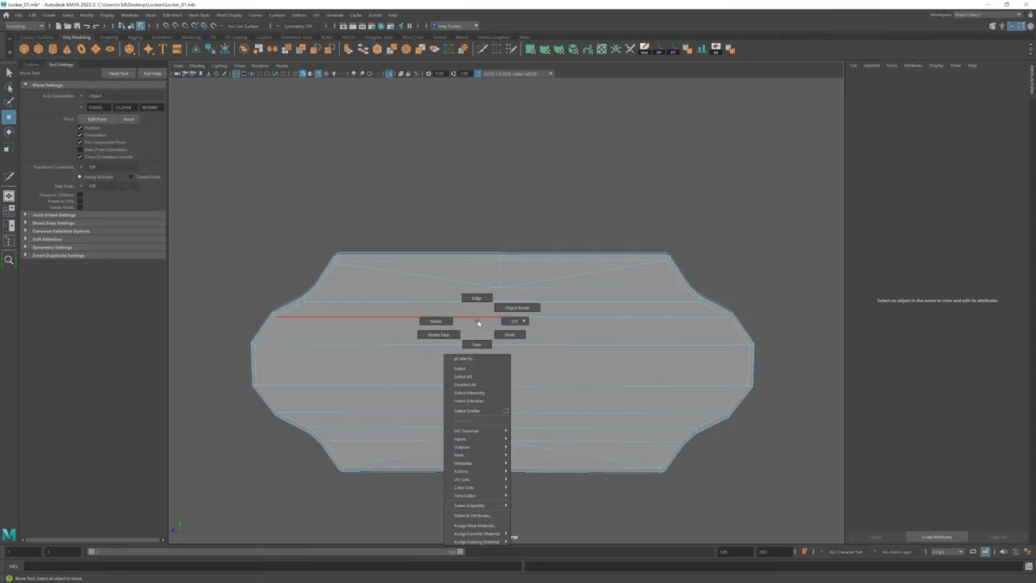
pyautogui.press('3')
pyautogui.hotkey('ctrl', '1')
pyautogui.scroll(-3, 519, 248)
# Step: Select the vented middle locker door and isolate it
pyautogui.click(308, 76)
pyautogui.scroll(-5, 518, 365)
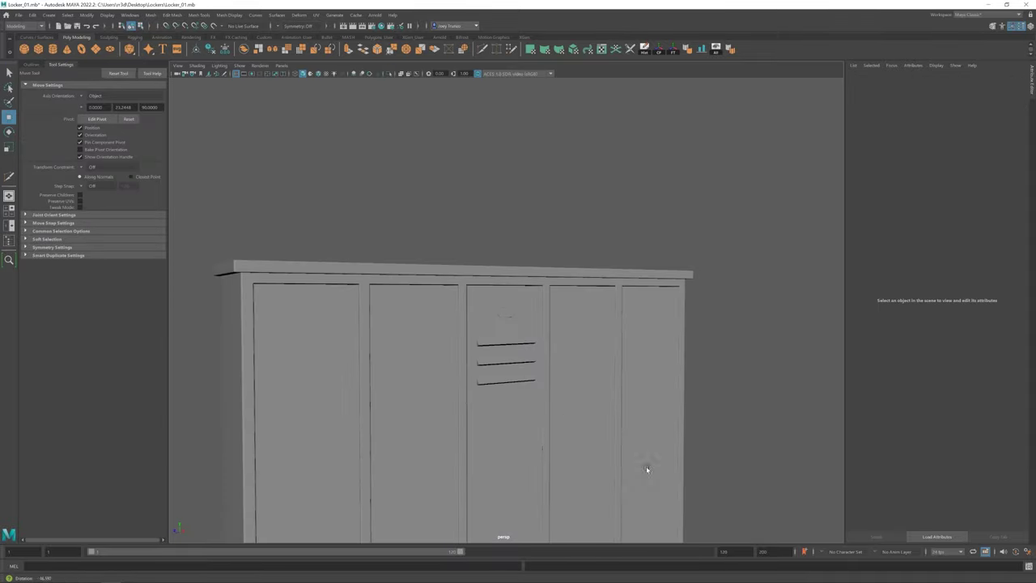
pyautogui.keyDown('alt'); pyautogui.moveTo(648, 473); pyautogui.dragTo(624, 296); pyautogui.keyUp('alt')
pyautogui.click(626, 293)
pyautogui.press('r')
pyautogui.scroll(5, 479, 292)
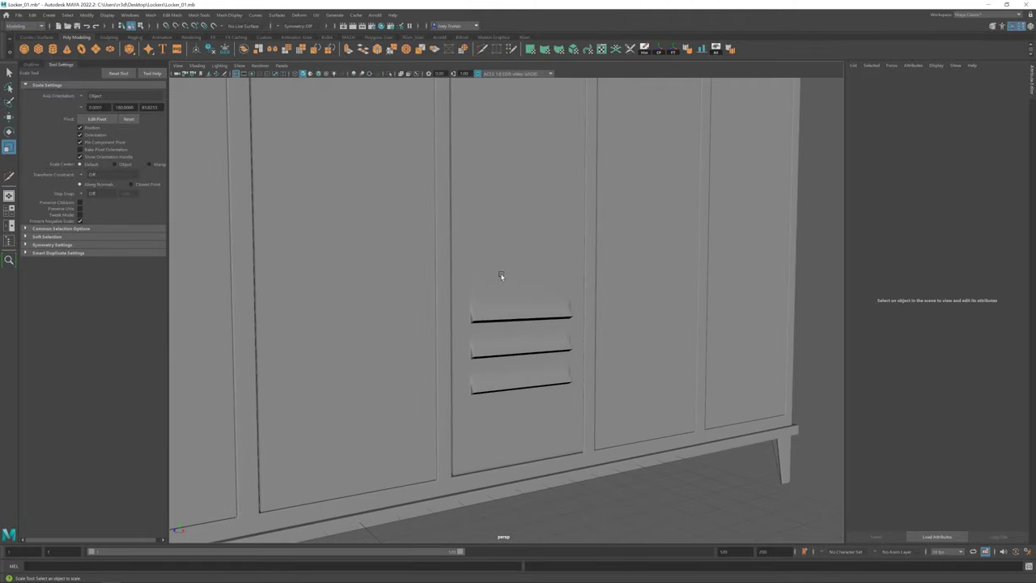
pyautogui.click(501, 273)
pyautogui.scroll(3, 500, 276)
pyautogui.moveTo(500, 296)
pyautogui.keyDown('alt'); pyautogui.mouseDown()
pyautogui.moveTo(643, 378)
pyautogui.moveTo(529, 322)
pyautogui.moveTo(629, 292)
pyautogui.mouseUp(); pyautogui.keyUp('alt')
pyautogui.hotkey('ctrl', '1')
# Step: Frame the isolated door in the perspective view, tilted down toward the vent slots
pyautogui.press('space')
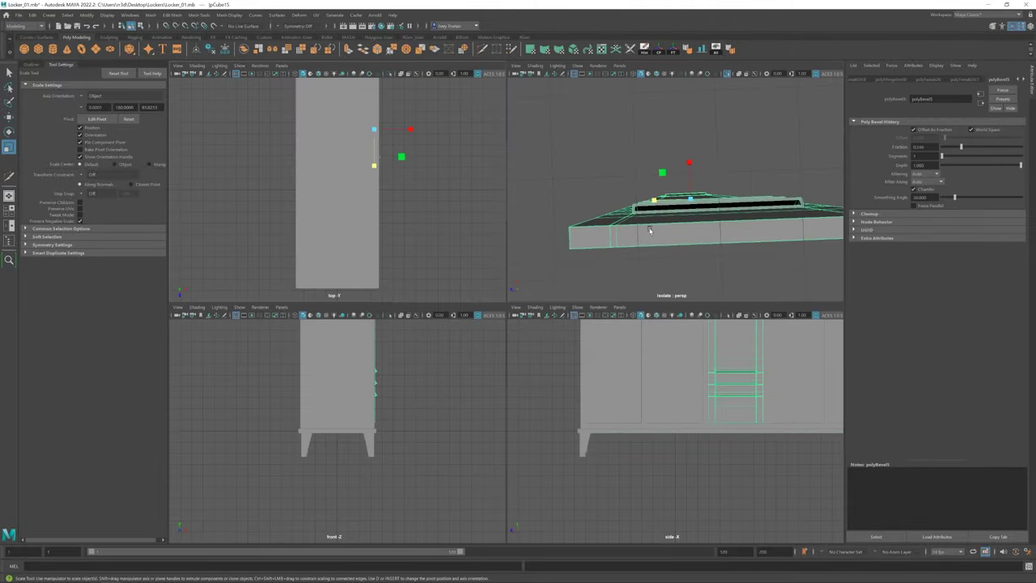
pyautogui.click(371, 227)
pyautogui.press('space')
pyautogui.scroll(3, 590, 319)
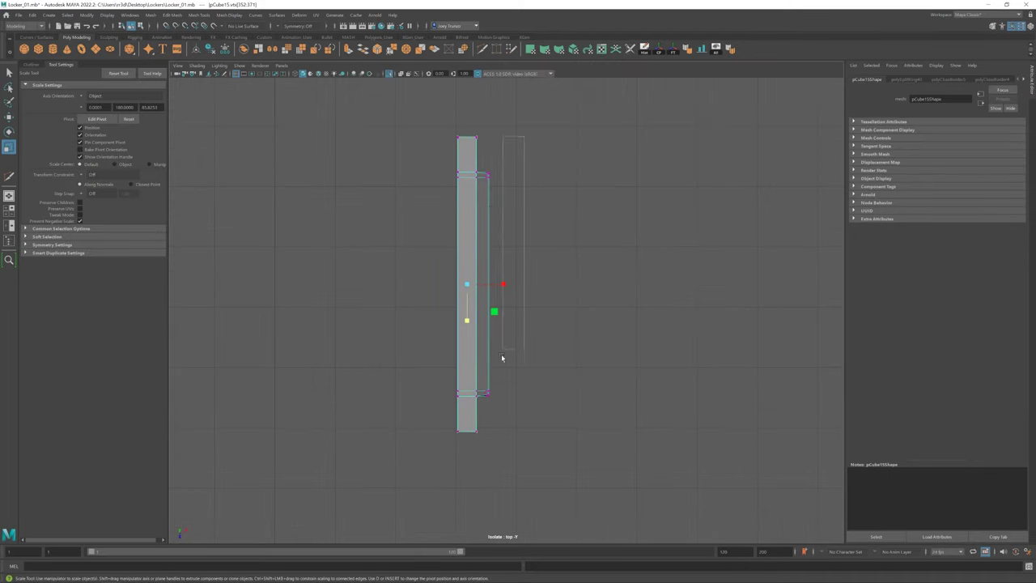
pyautogui.press('space')
pyautogui.press('f')
pyautogui.press('space')
pyautogui.keyDown('alt'); pyautogui.moveTo(606, 293); pyautogui.dragTo(559, 263); pyautogui.keyUp('alt')
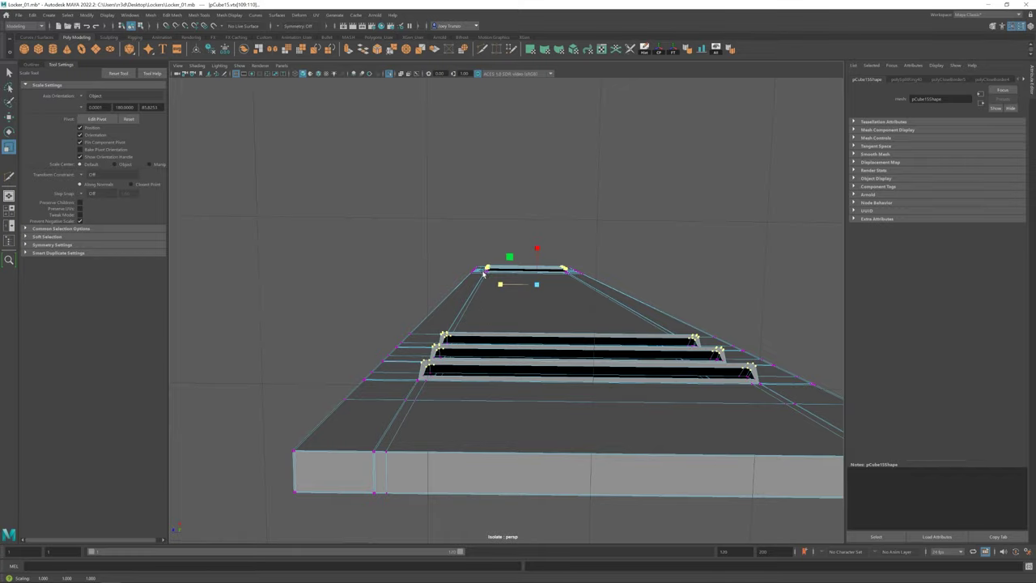
pyautogui.moveTo(484, 274)
pyautogui.keyDown('alt'); pyautogui.mouseDown()
pyautogui.moveTo(478, 354)
pyautogui.moveTo(486, 308)
pyautogui.moveTo(560, 210)
pyautogui.moveTo(486, 319)
pyautogui.mouseUp(); pyautogui.keyUp('alt')
pyautogui.scroll(3, 467, 289)
# Step: Select an edge on the door and check it with smooth preview on and off
pyautogui.click(643, 331)
pyautogui.scroll(3, 477, 226)
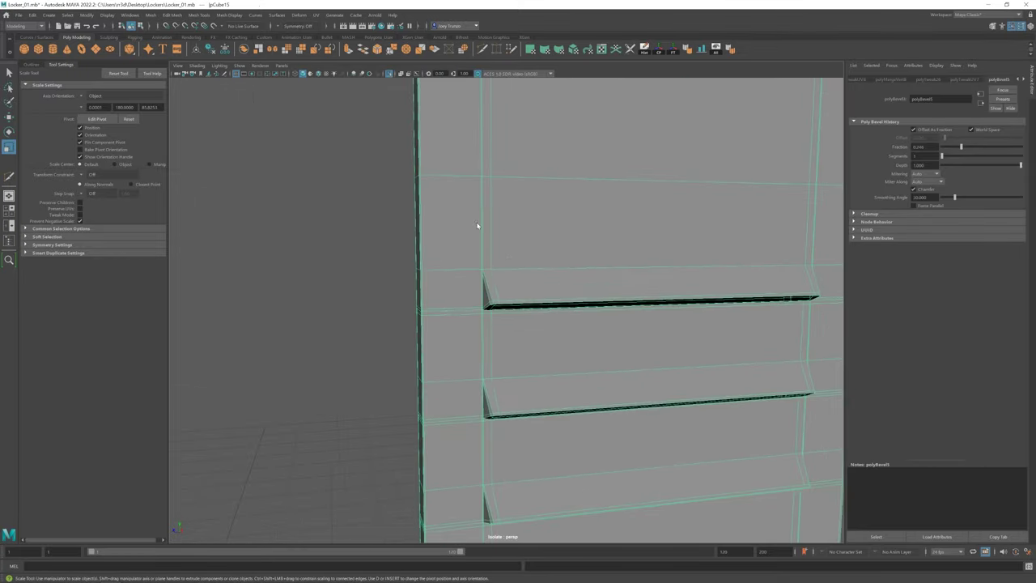
pyautogui.click(478, 226)
pyautogui.moveTo(477, 201)
pyautogui.keyDown('alt'); pyautogui.mouseDown()
pyautogui.moveTo(465, 190)
pyautogui.moveTo(307, 224)
pyautogui.mouseUp(); pyautogui.keyUp('alt')
pyautogui.press('w')
pyautogui.press('3')
pyautogui.scroll(-3, 689, 284)
pyautogui.moveTo(689, 285)
pyautogui.keyDown('alt'); pyautogui.mouseDown()
pyautogui.moveTo(731, 303)
pyautogui.moveTo(570, 285)
pyautogui.mouseUp(); pyautogui.keyUp('alt')
pyautogui.press('1')
pyautogui.keyDown('shift'); pyautogui.moveTo(518, 267); pyautogui.dragTo(485, 277, button='right'); pyautogui.keyUp('shift')
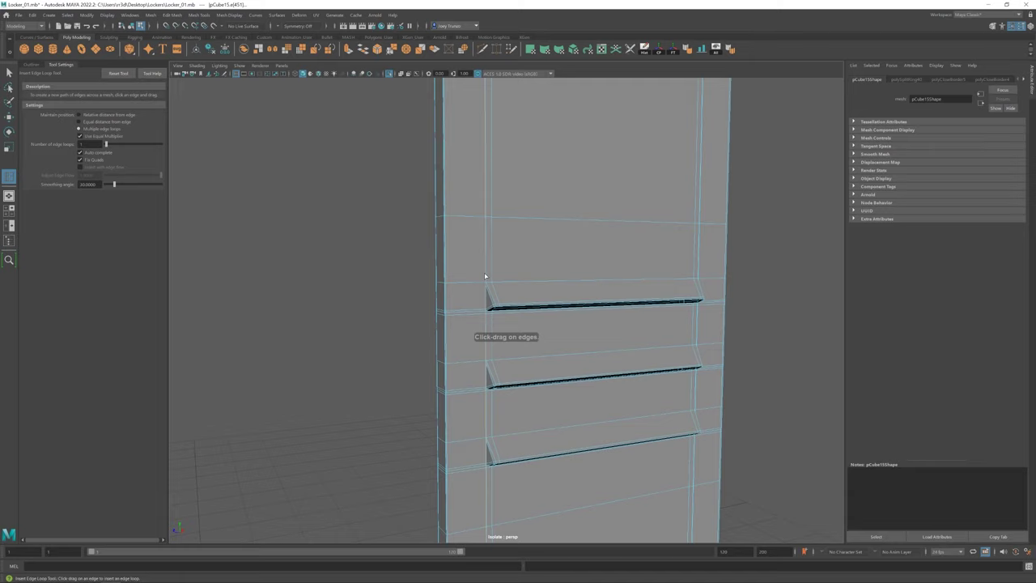
# Step: Multi-Cut support edges near the vent slots
pyautogui.click(405, 49)
pyautogui.scroll(2, 488, 261)
pyautogui.scroll(2, 503, 189)
pyautogui.scroll(2, 535, 207)
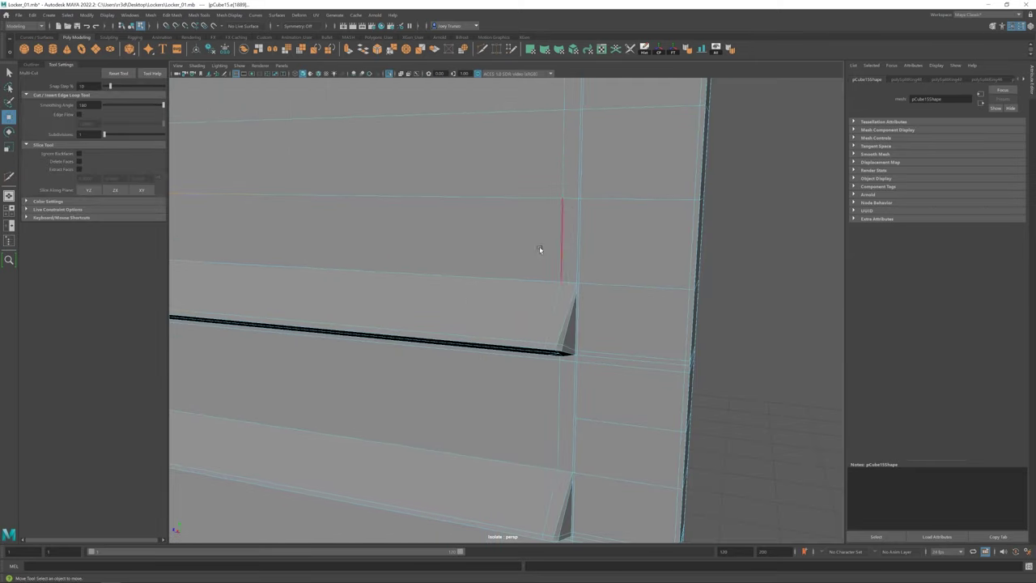
pyautogui.moveTo(540, 249)
pyautogui.keyDown('alt'); pyautogui.mouseDown()
pyautogui.moveTo(610, 283)
pyautogui.moveTo(805, 338)
pyautogui.moveTo(437, 256)
pyautogui.moveTo(451, 325)
pyautogui.moveTo(479, 375)
pyautogui.moveTo(660, 322)
pyautogui.moveTo(481, 317)
pyautogui.mouseUp(); pyautogui.keyUp('alt')
pyautogui.press('w')
pyautogui.scroll(-5, 481, 317)
# Step: Select the edge loop above the top slot and move it vertically
pyautogui.doubleClick(481, 302)
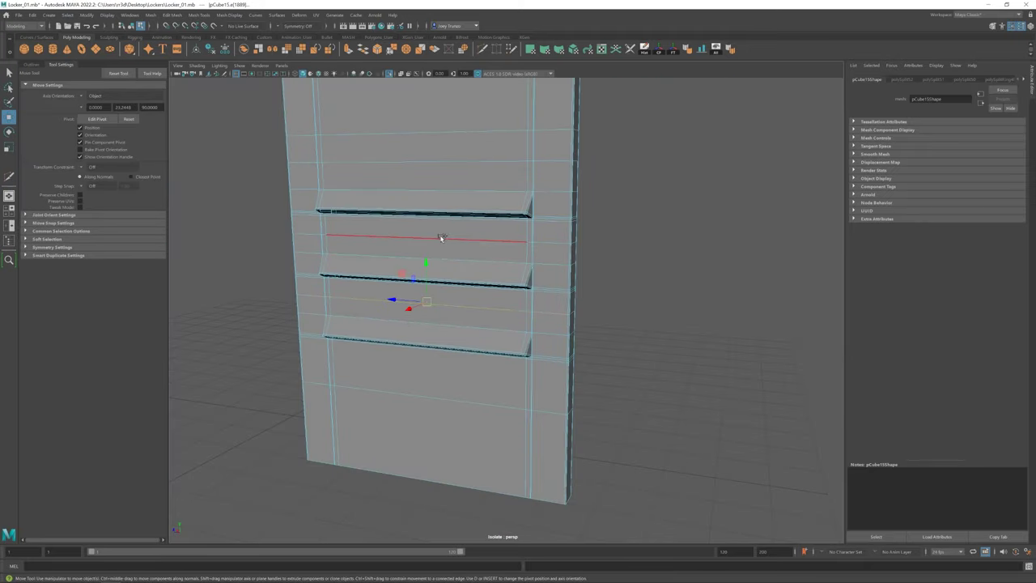
pyautogui.click(434, 165)
pyautogui.keyDown('alt'); pyautogui.moveTo(434, 165); pyautogui.dragTo(435, 206); pyautogui.keyUp('alt')
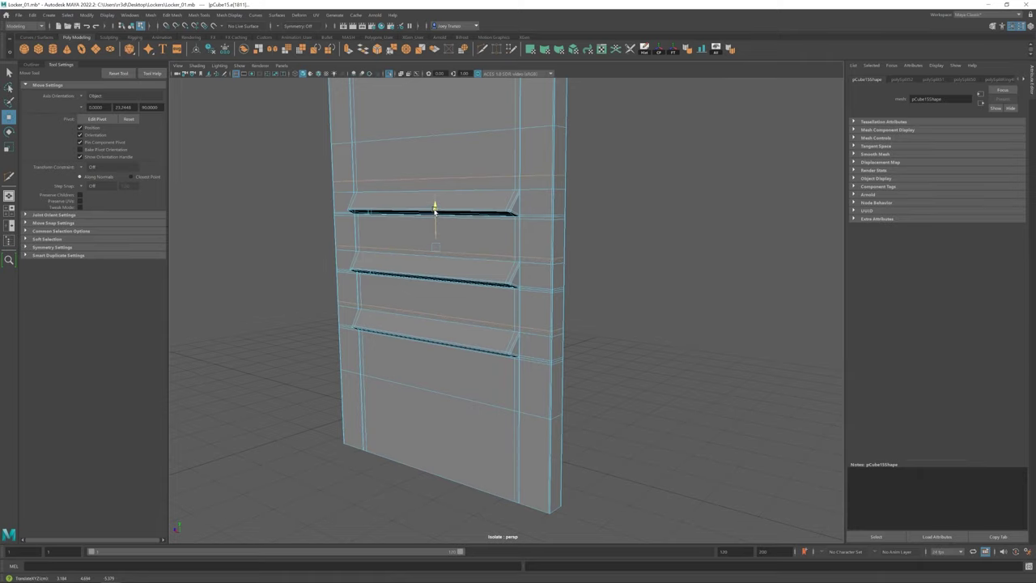
pyautogui.moveTo(577, 217)
pyautogui.keyDown('alt'); pyautogui.mouseDown()
pyautogui.moveTo(562, 206)
pyautogui.moveTo(578, 215)
pyautogui.mouseUp(); pyautogui.keyUp('alt')
pyautogui.click(379, 308)
# Step: Insert another support edge loop on the door with Insert Edge Loop
pyautogui.scroll(-5, 379, 308)
pyautogui.moveTo(493, 375)
pyautogui.keyDown('alt'); pyautogui.mouseDown()
pyautogui.moveTo(421, 347)
pyautogui.moveTo(475, 352)
pyautogui.mouseUp(); pyautogui.keyUp('alt')
pyautogui.scroll(5, 488, 317)
pyautogui.click(453, 300)
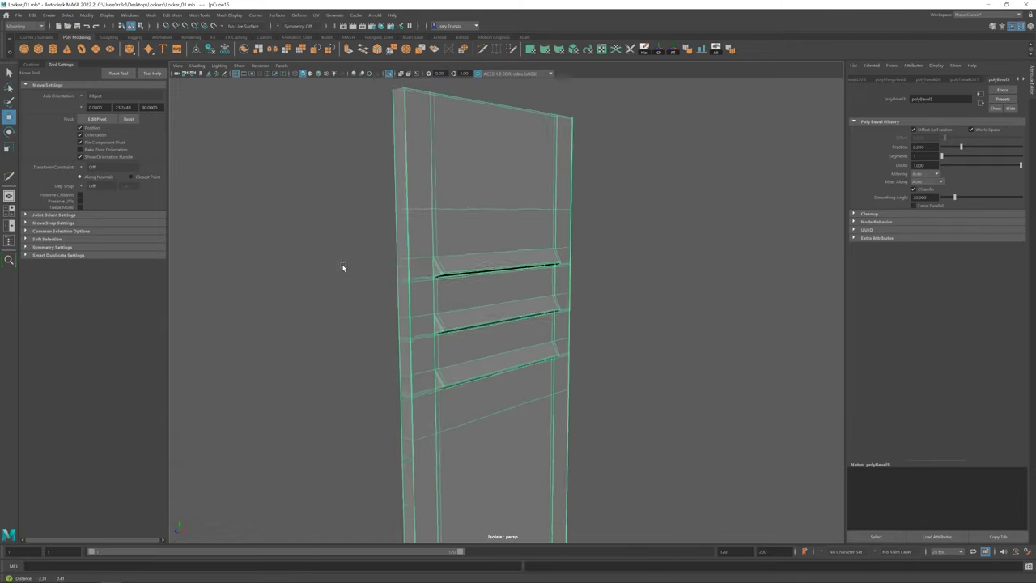
pyautogui.click(199, 15)
pyautogui.click(217, 77)
pyautogui.scroll(2, 386, 178)
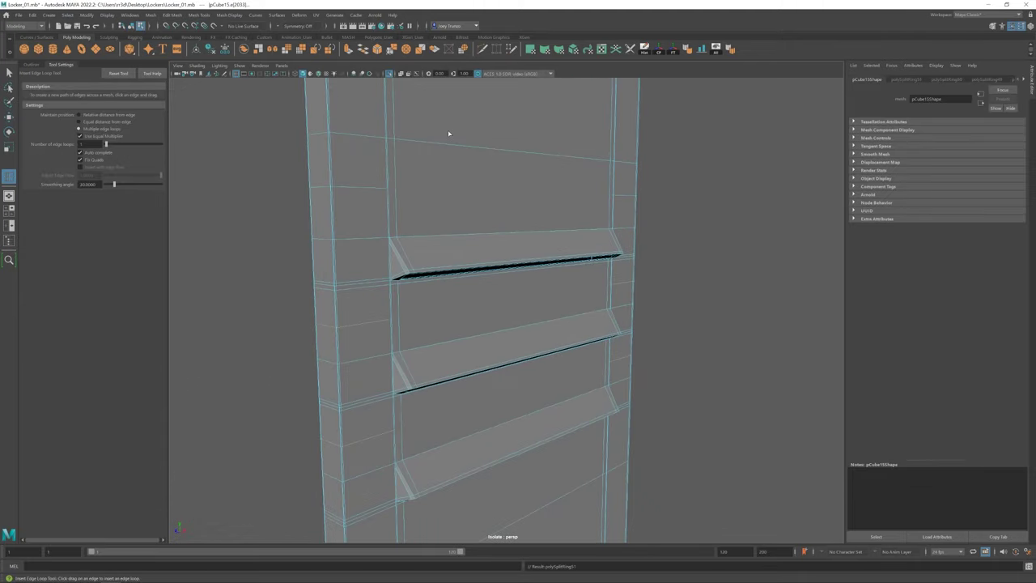
pyautogui.press('w')
# Step: Orbit around the door to review the slot edges and side, then clear the selection
pyautogui.moveTo(449, 134)
pyautogui.keyDown('alt'); pyautogui.mouseDown()
pyautogui.moveTo(354, 238)
pyautogui.moveTo(475, 259)
pyautogui.moveTo(439, 278)
pyautogui.mouseUp(); pyautogui.keyUp('alt')
pyautogui.scroll(5, 354, 238)
pyautogui.keyDown('shift'); pyautogui.moveTo(440, 278); pyautogui.dragTo(427, 300, button='right'); pyautogui.keyUp('shift')
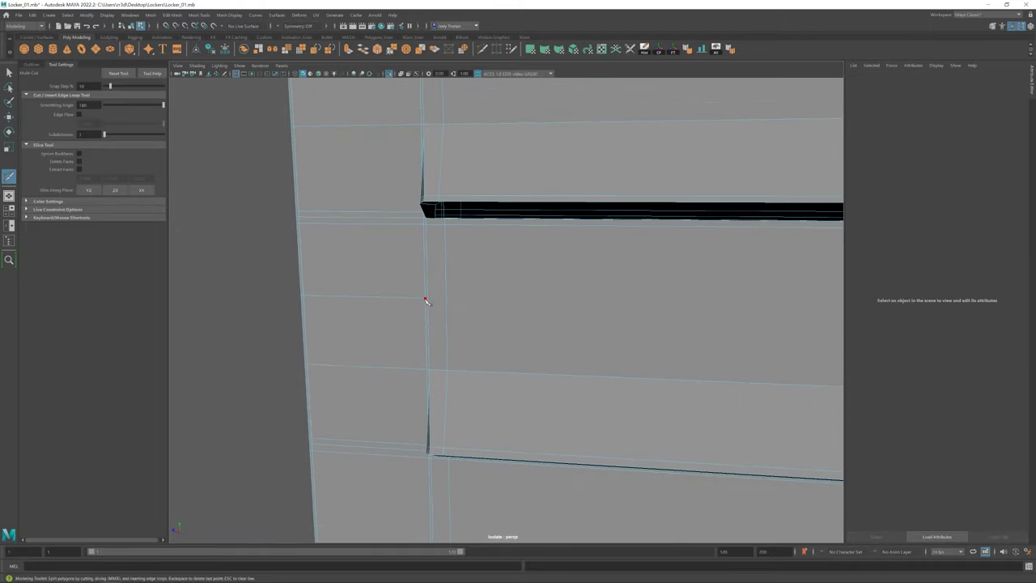
pyautogui.keyDown('alt'); pyautogui.moveTo(427, 300); pyautogui.dragTo(527, 289); pyautogui.keyUp('alt')
pyautogui.press('w')
pyautogui.click(440, 296)
pyautogui.moveTo(440, 296)
pyautogui.keyDown('alt'); pyautogui.mouseDown()
pyautogui.moveTo(509, 286)
pyautogui.moveTo(396, 200)
pyautogui.mouseUp(); pyautogui.keyUp('alt')
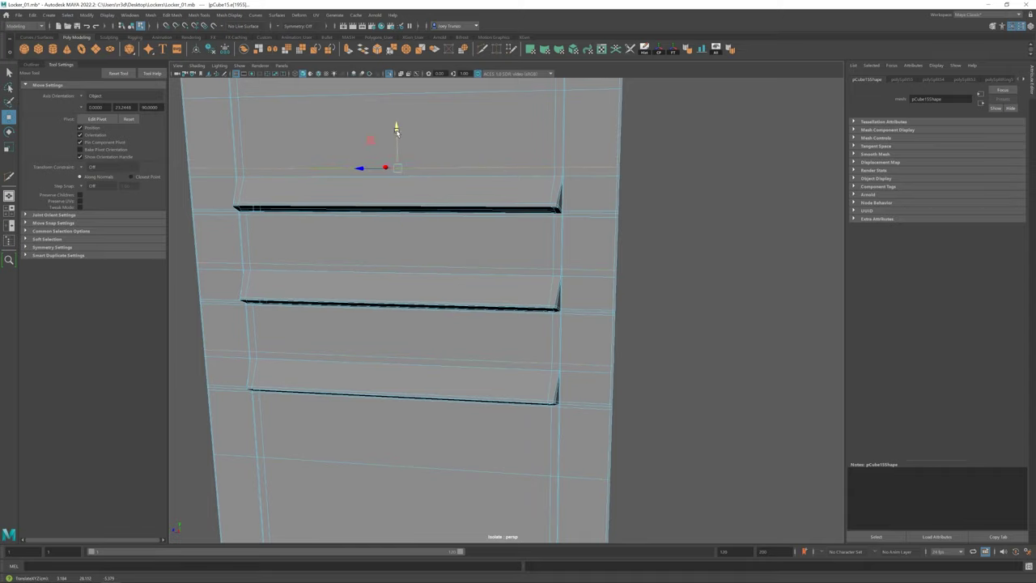
pyautogui.scroll(-5, 659, 248)
pyautogui.scroll(-4, 615, 347)
pyautogui.click(615, 347)
pyautogui.scroll(-1, 601, 389)
# Step: Select the small plate (pCube16) on the locker door and frame it in view
pyautogui.keyDown('alt'); pyautogui.moveTo(602, 389); pyautogui.dragTo(474, 410); pyautogui.keyUp('alt')
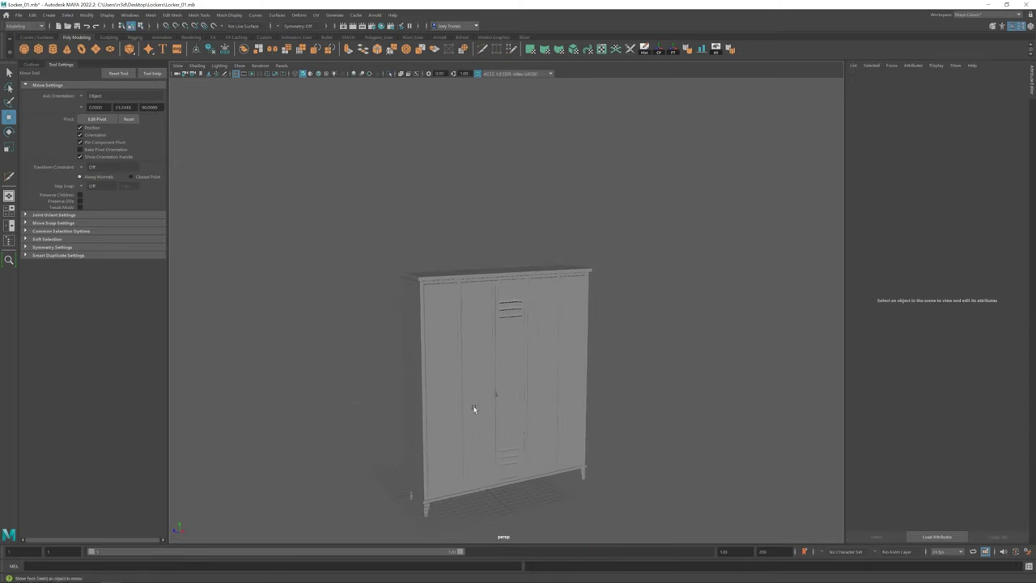
pyautogui.scroll(4, 475, 410)
pyautogui.moveTo(529, 389)
pyautogui.keyDown('alt'); pyautogui.mouseDown()
pyautogui.moveTo(579, 382)
pyautogui.moveTo(587, 340)
pyautogui.mouseUp(); pyautogui.keyUp('alt')
pyautogui.click(531, 202)
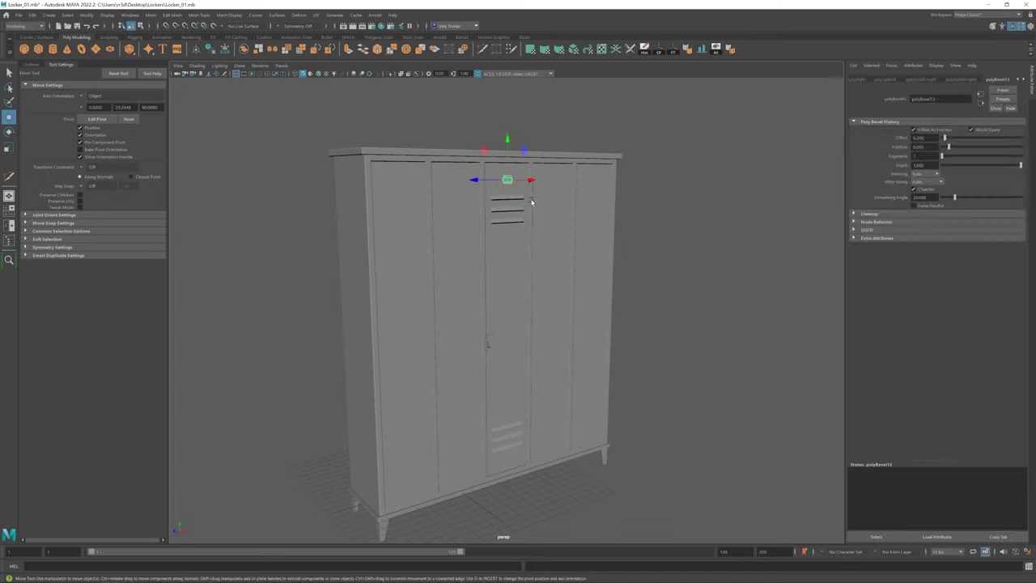
pyautogui.press('r')
pyautogui.moveTo(531, 202)
pyautogui.keyDown('alt'); pyautogui.mouseDown()
pyautogui.moveTo(498, 195)
pyautogui.moveTo(556, 307)
pyautogui.moveTo(544, 158)
pyautogui.mouseUp(); pyautogui.keyUp('alt')
pyautogui.press('w')
pyautogui.press('f')
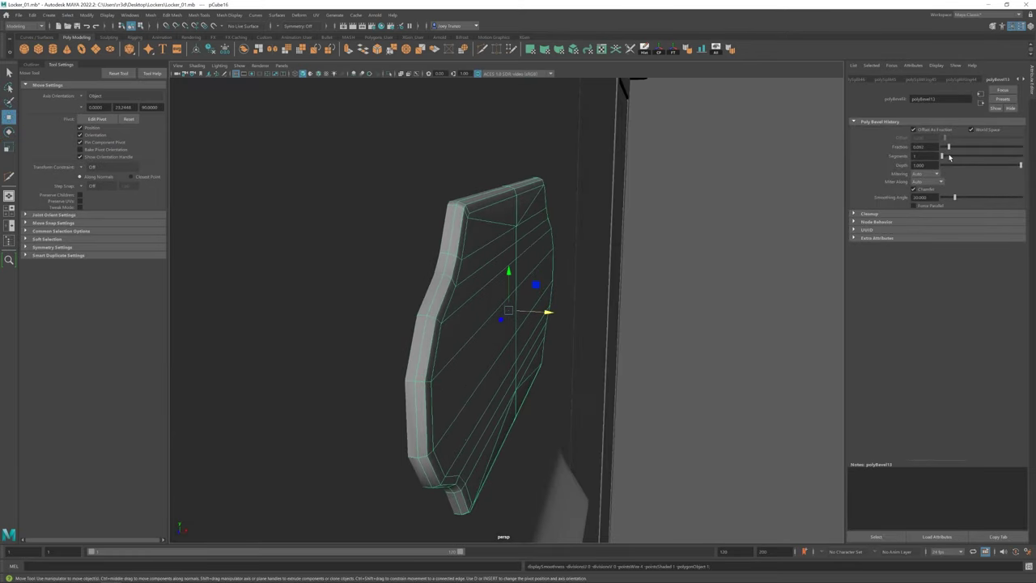
# Step: Bevel the plate's top corner edges with a second bevel segment
pyautogui.press('g')
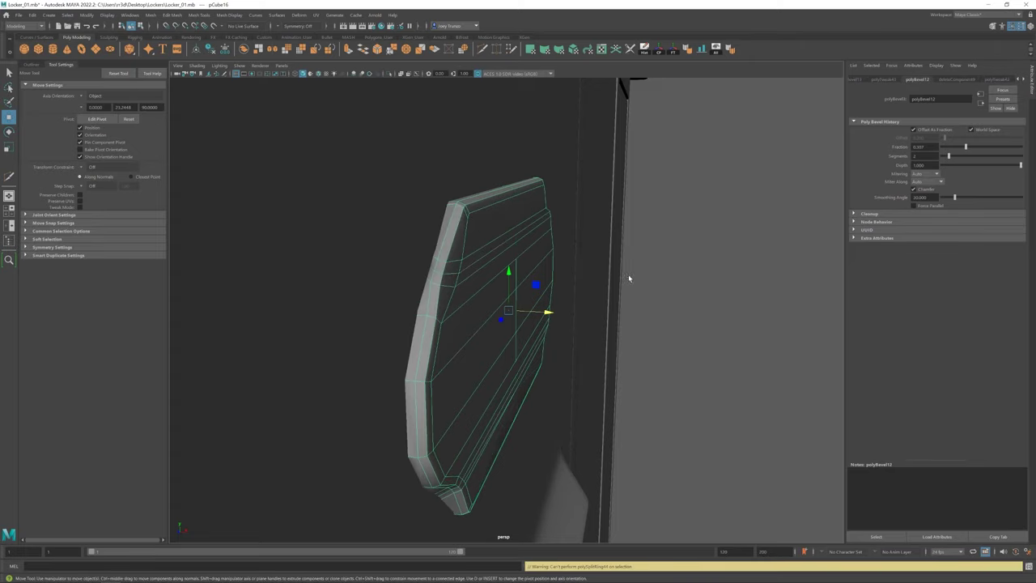
pyautogui.click(455, 228)
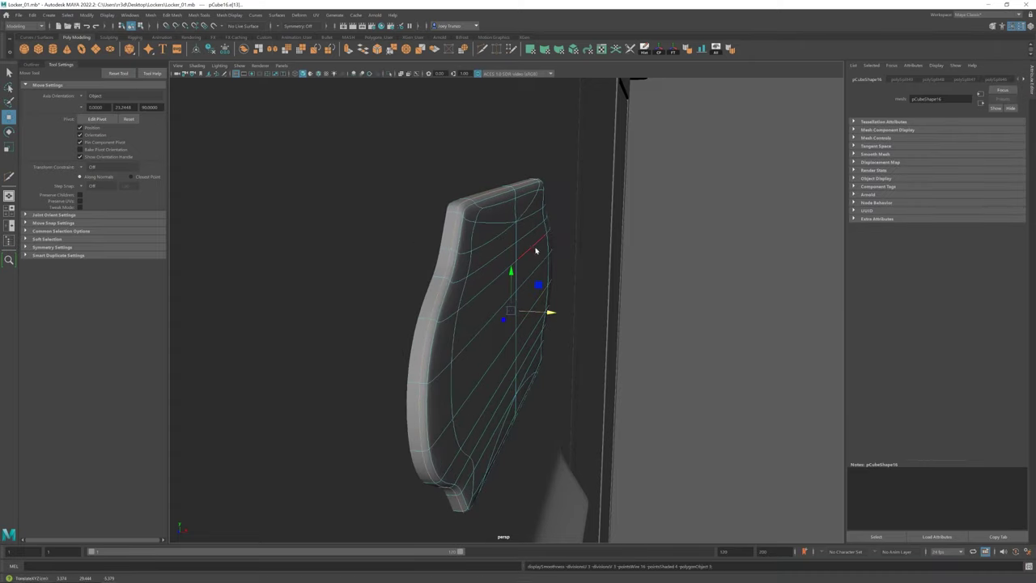
pyautogui.moveTo(535, 251)
pyautogui.keyDown('alt'); pyautogui.mouseDown()
pyautogui.moveTo(469, 296)
pyautogui.moveTo(512, 301)
pyautogui.moveTo(633, 354)
pyautogui.moveTo(498, 273)
pyautogui.moveTo(508, 283)
pyautogui.mouseUp(); pyautogui.keyUp('alt')
pyautogui.press('r')
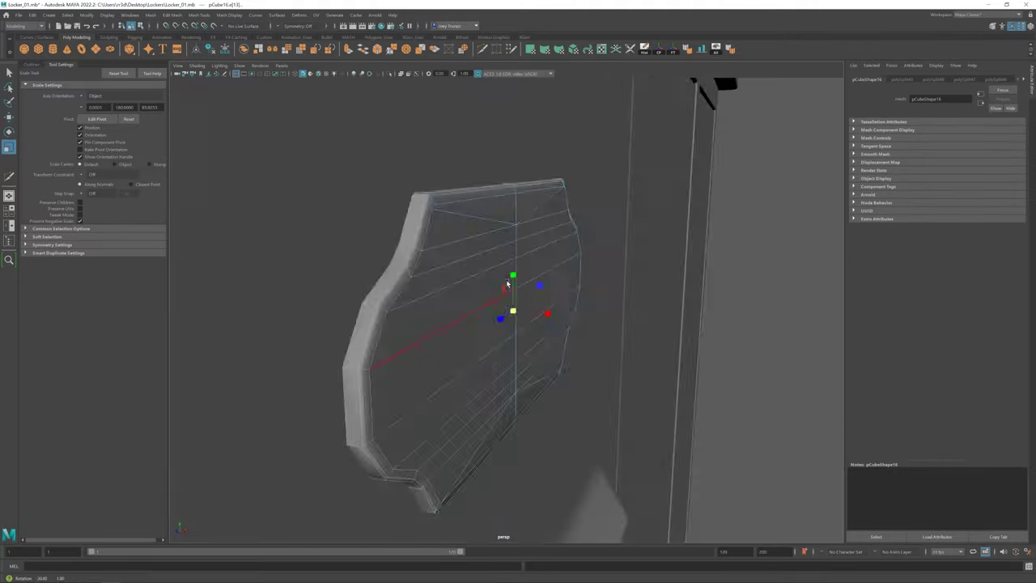
pyautogui.keyDown('shift'); pyautogui.moveTo(508, 283); pyautogui.dragTo(584, 274, button='right'); pyautogui.keyUp('shift')
pyautogui.press('w')
# Step: Start Insert Edge Loop and place a supporting loop along the plate's rim
pyautogui.click(199, 15)
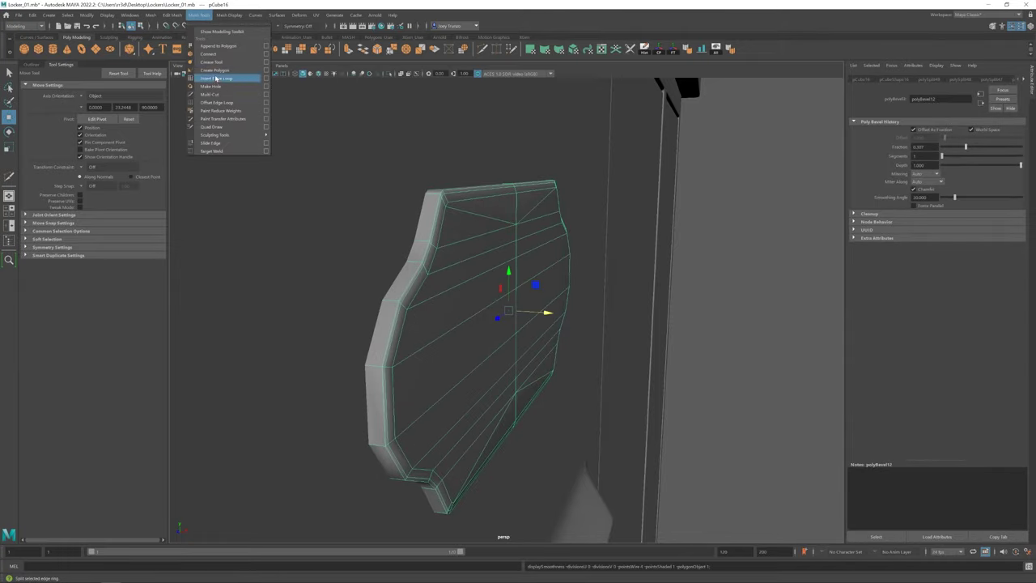
pyautogui.click(215, 78)
pyautogui.keyDown('alt'); pyautogui.moveTo(440, 208); pyautogui.dragTo(712, 272); pyautogui.keyUp('alt')
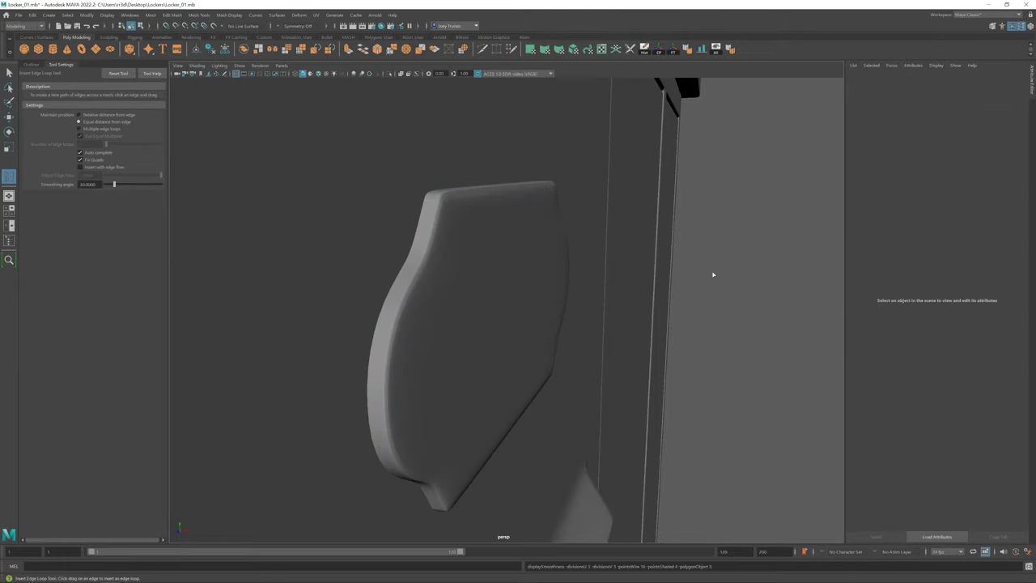
pyautogui.click(469, 257)
pyautogui.keyDown('alt'); pyautogui.moveTo(469, 257); pyautogui.dragTo(424, 257, button='right'); pyautogui.keyUp('alt')
pyautogui.press('w')
pyautogui.click(381, 242)
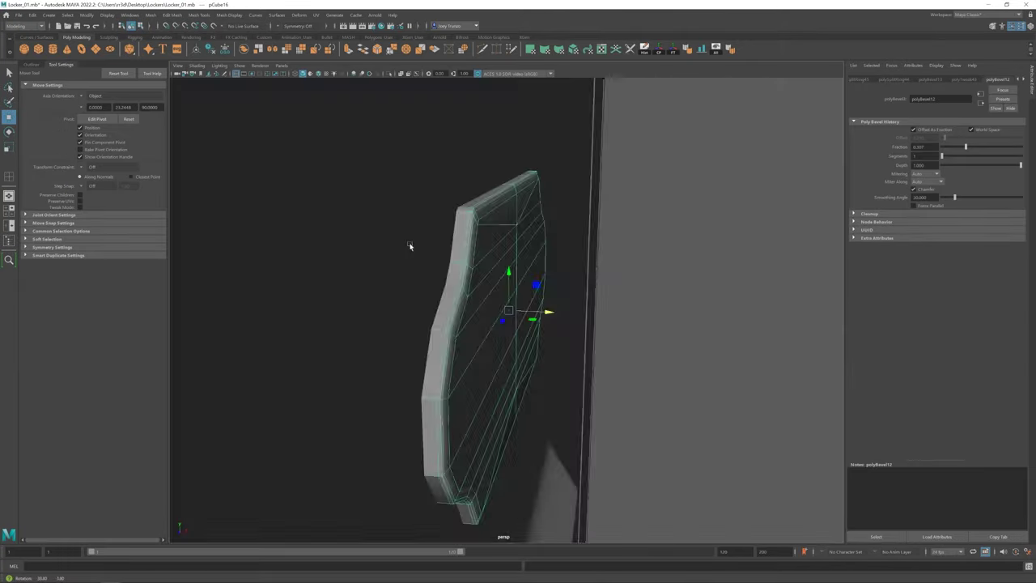
pyautogui.keyDown('alt'); pyautogui.moveTo(381, 241); pyautogui.dragTo(421, 231); pyautogui.keyUp('alt')
pyautogui.click(421, 231)
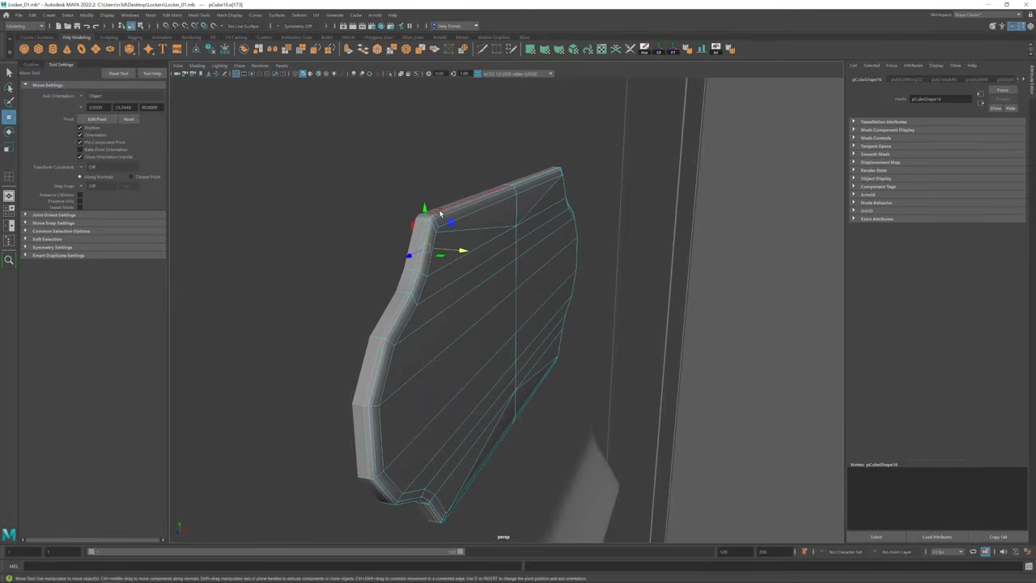
# Step: Reframe the plate face-on and add horizontal edge loops along its top edge
pyautogui.keyDown('alt'); pyautogui.moveTo(455, 243); pyautogui.dragTo(743, 241); pyautogui.keyUp('alt')
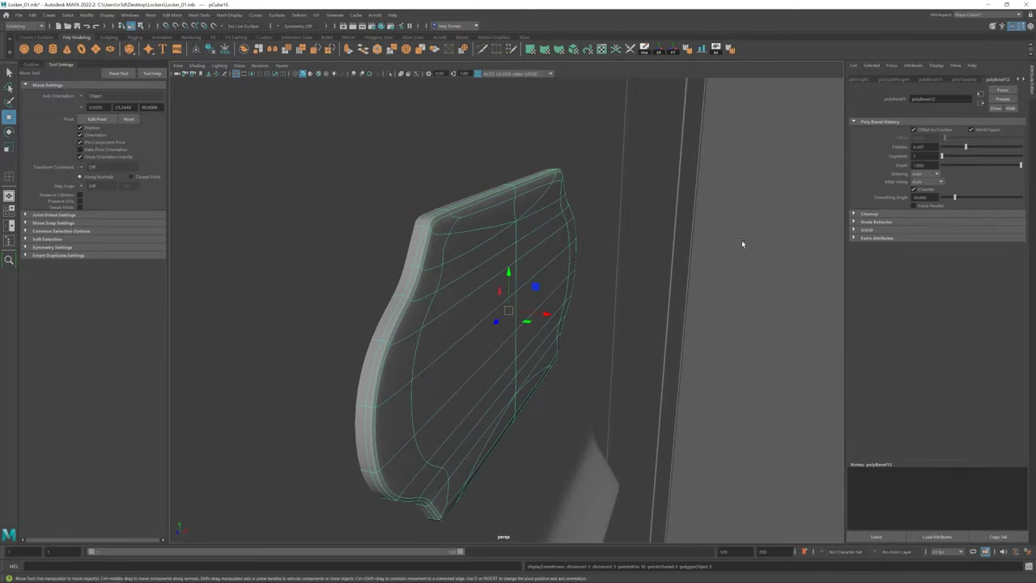
pyautogui.scroll(-5, 473, 347)
pyautogui.moveTo(472, 347)
pyautogui.keyDown('alt'); pyautogui.mouseDown()
pyautogui.moveTo(411, 338)
pyautogui.moveTo(531, 292)
pyautogui.mouseUp(); pyautogui.keyUp('alt')
pyautogui.click(531, 292)
pyautogui.press('f')
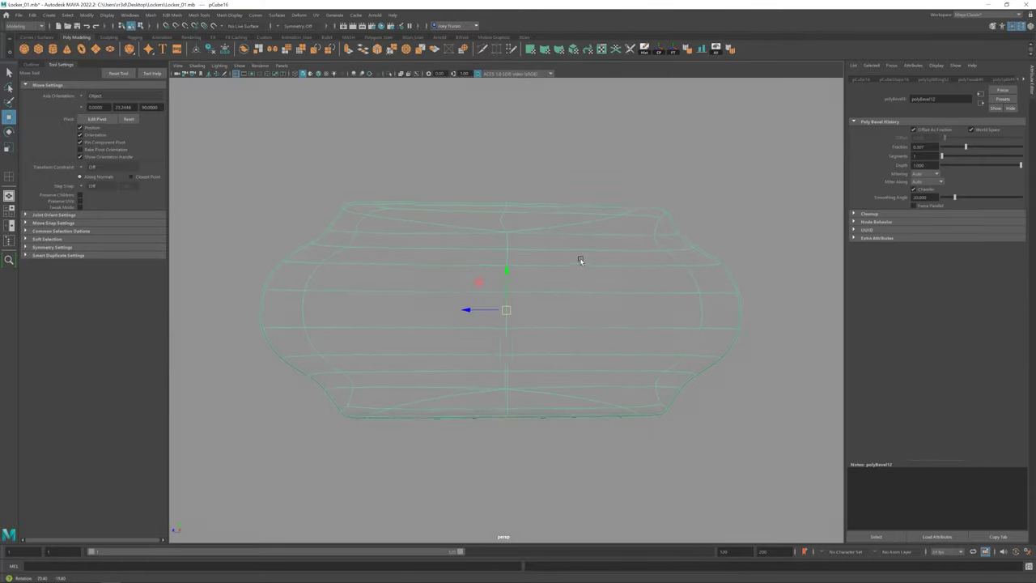
pyautogui.keyDown('alt'); pyautogui.moveTo(583, 260); pyautogui.dragTo(613, 273); pyautogui.keyUp('alt')
pyautogui.scroll(5, 537, 329)
pyautogui.scroll(3, 347, 270)
pyautogui.scroll(-5, 346, 270)
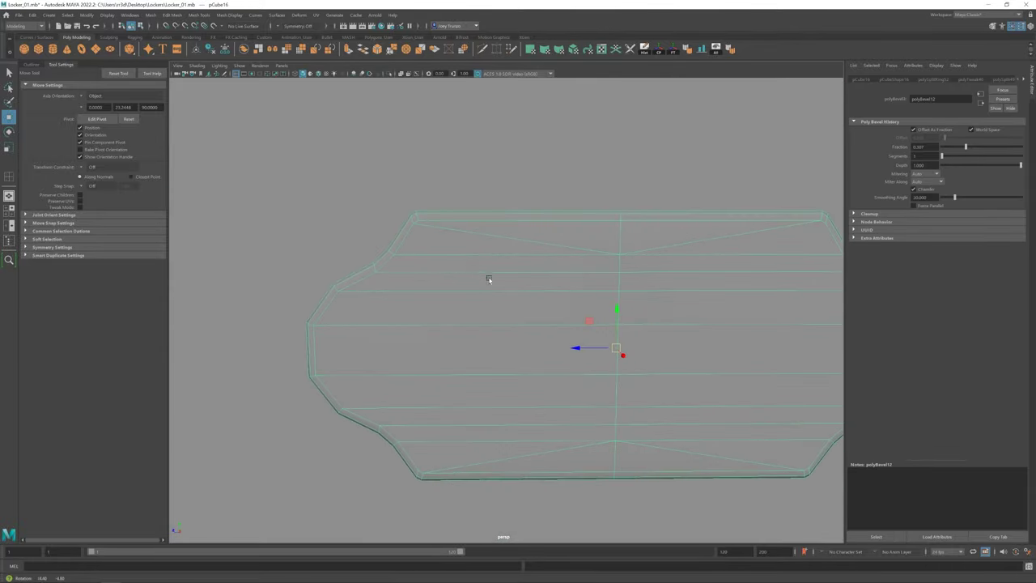
pyautogui.moveTo(488, 280); pyautogui.dragTo(475, 229, button='right')
pyautogui.click(488, 234)
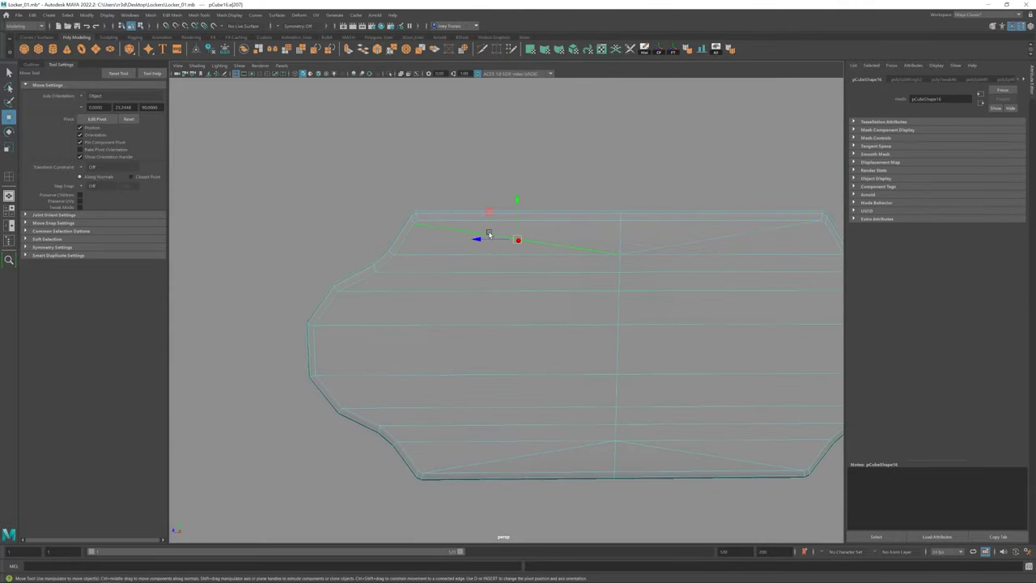
pyautogui.click(413, 243)
pyautogui.press('F8')
pyautogui.press('5')
pyautogui.scroll(-5, 419, 321)
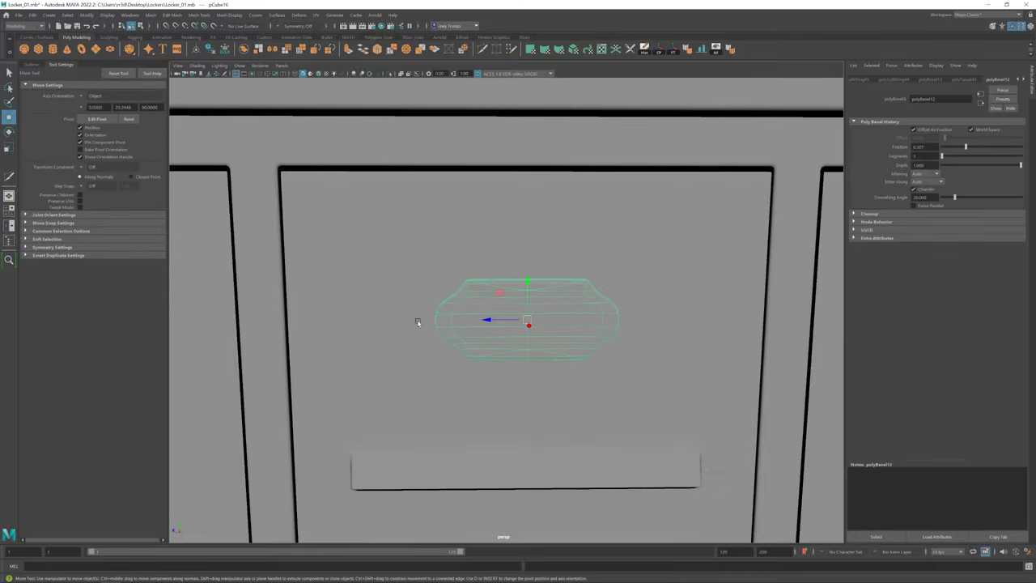
pyautogui.moveTo(418, 321)
pyautogui.keyDown('alt'); pyautogui.mouseDown()
pyautogui.moveTo(494, 312)
pyautogui.moveTo(479, 259)
pyautogui.moveTo(481, 301)
pyautogui.moveTo(469, 289)
pyautogui.moveTo(418, 301)
pyautogui.moveTo(434, 326)
pyautogui.mouseUp(); pyautogui.keyUp('alt')
pyautogui.scroll(4, 500, 262)
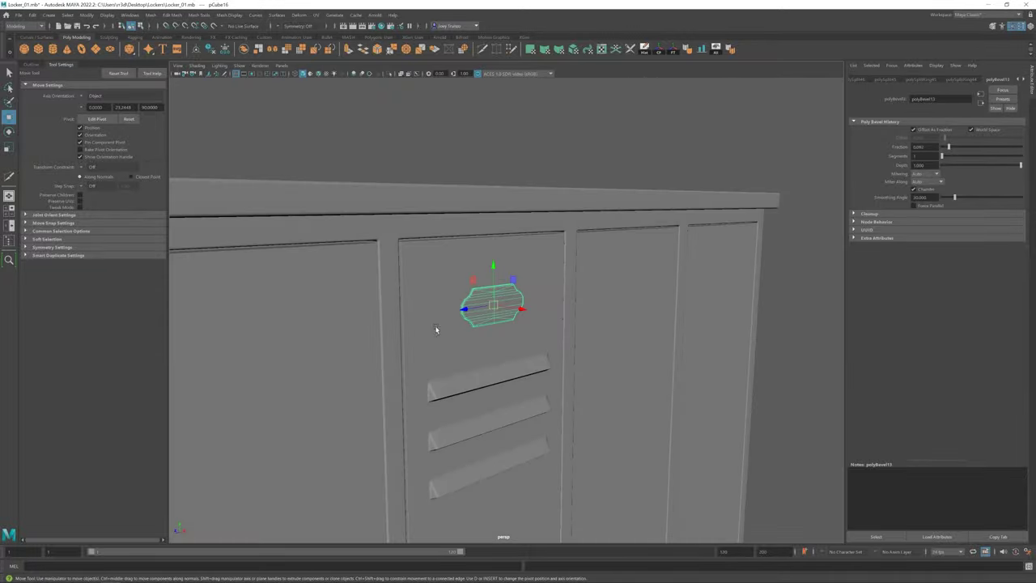
pyautogui.click(444, 382)
pyautogui.scroll(-5, 445, 382)
pyautogui.scroll(5, 647, 413)
pyautogui.scroll(-3, 573, 362)
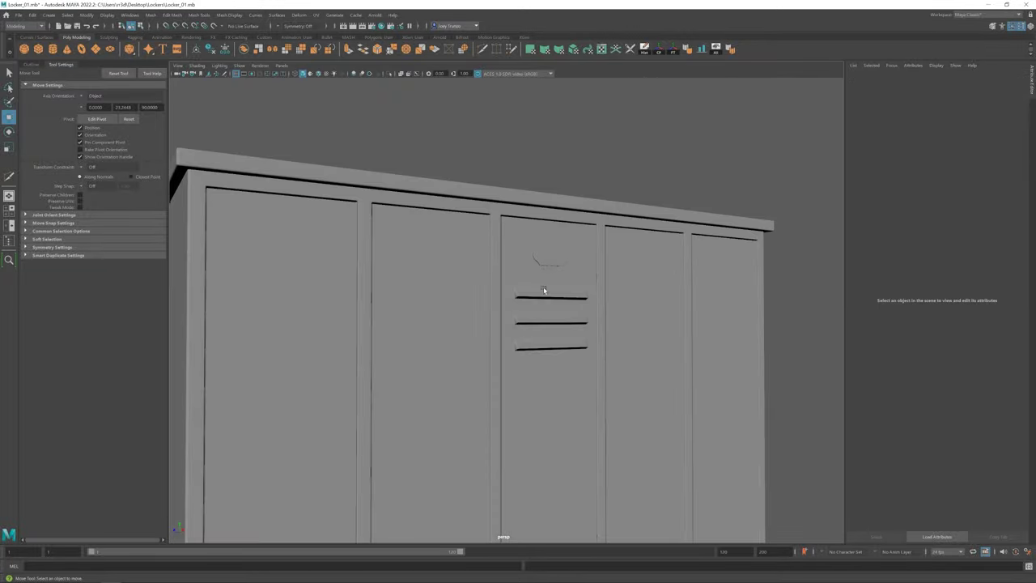
pyautogui.click(548, 254)
pyautogui.click(618, 305)
pyautogui.press('r')
pyautogui.keyDown('alt'); pyautogui.moveTo(617, 305); pyautogui.dragTo(516, 338); pyautogui.keyUp('alt')
pyautogui.scroll(-2, 517, 338)
pyautogui.scroll(-2, 516, 339)
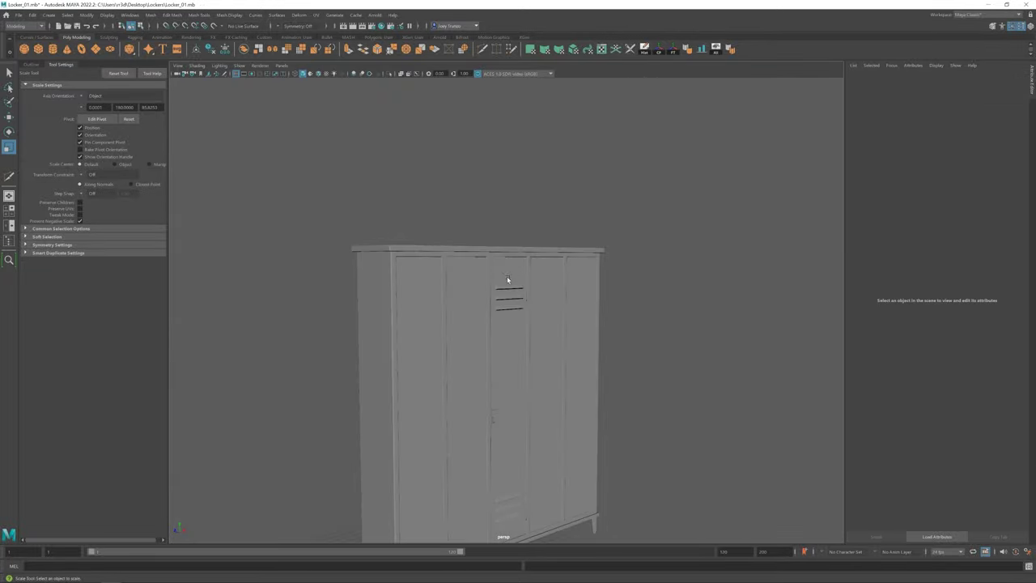
pyautogui.click(507, 276)
pyautogui.scroll(5, 507, 276)
pyautogui.moveTo(507, 276)
pyautogui.keyDown('alt'); pyautogui.mouseDown()
pyautogui.moveTo(388, 298)
pyautogui.moveTo(419, 326)
pyautogui.mouseUp(); pyautogui.keyUp('alt')
pyautogui.scroll(2, 422, 296)
pyautogui.scroll(2, 456, 304)
pyautogui.press('w')
pyautogui.moveTo(457, 304); pyautogui.dragTo(432, 293, button='right')
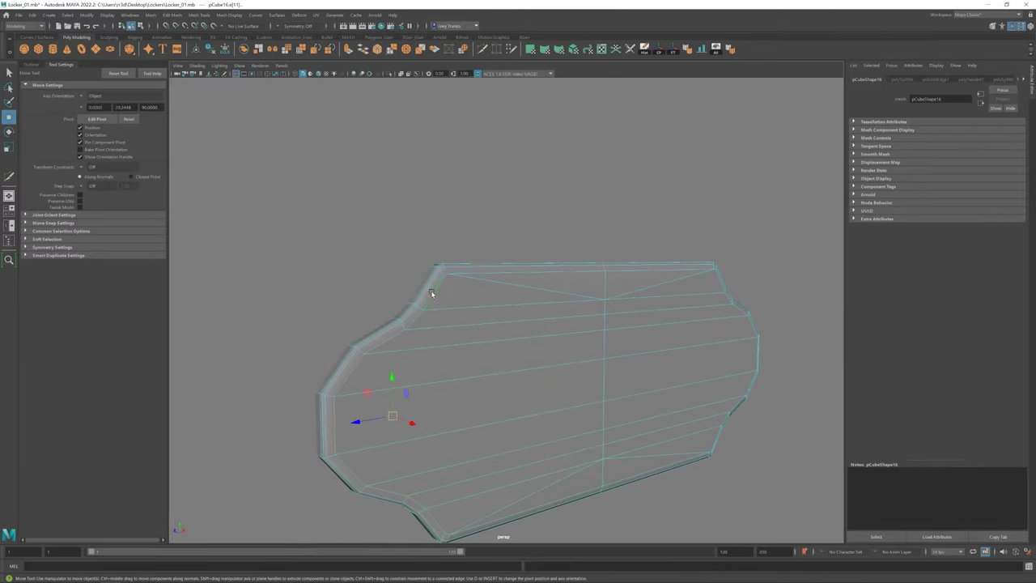
pyautogui.keyDown('alt'); pyautogui.moveTo(495, 524); pyautogui.dragTo(669, 438); pyautogui.keyUp('alt')
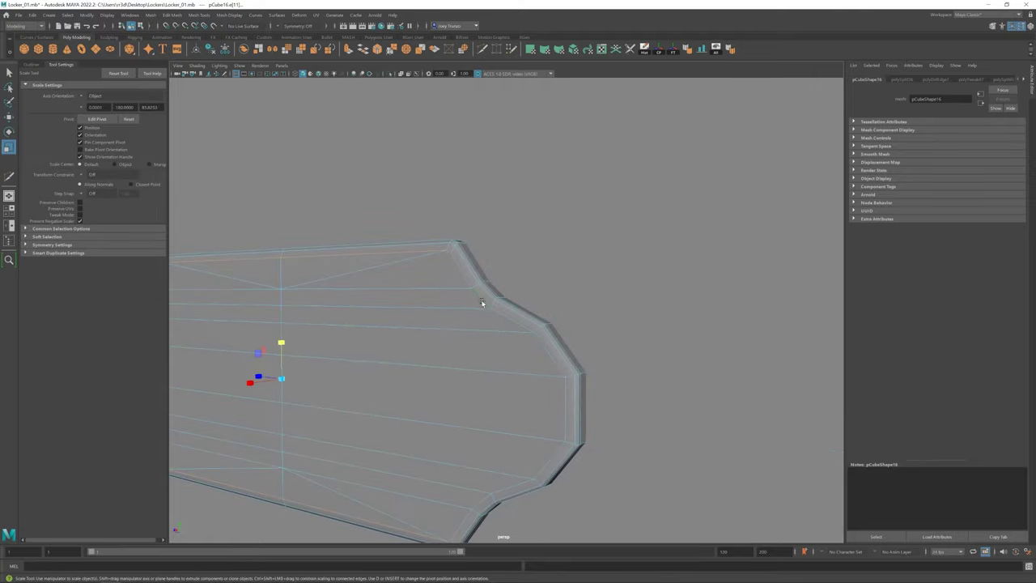
pyautogui.keyDown('alt'); pyautogui.moveTo(292, 378); pyautogui.dragTo(324, 380); pyautogui.keyUp('alt')
pyautogui.scroll(-5, 373, 356)
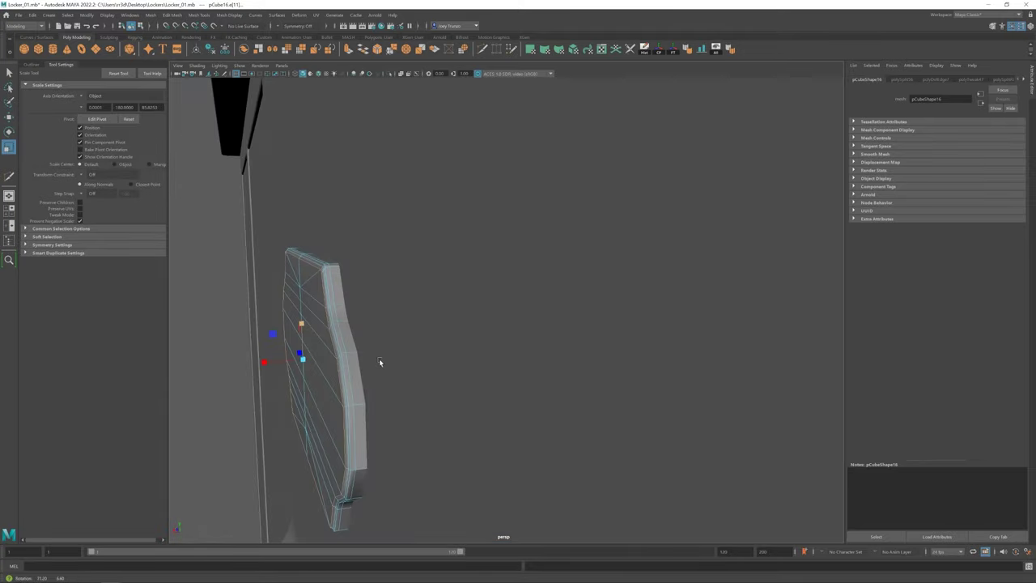
pyautogui.press('w')
pyautogui.keyDown('alt'); pyautogui.moveTo(379, 358); pyautogui.dragTo(413, 288); pyautogui.keyUp('alt')
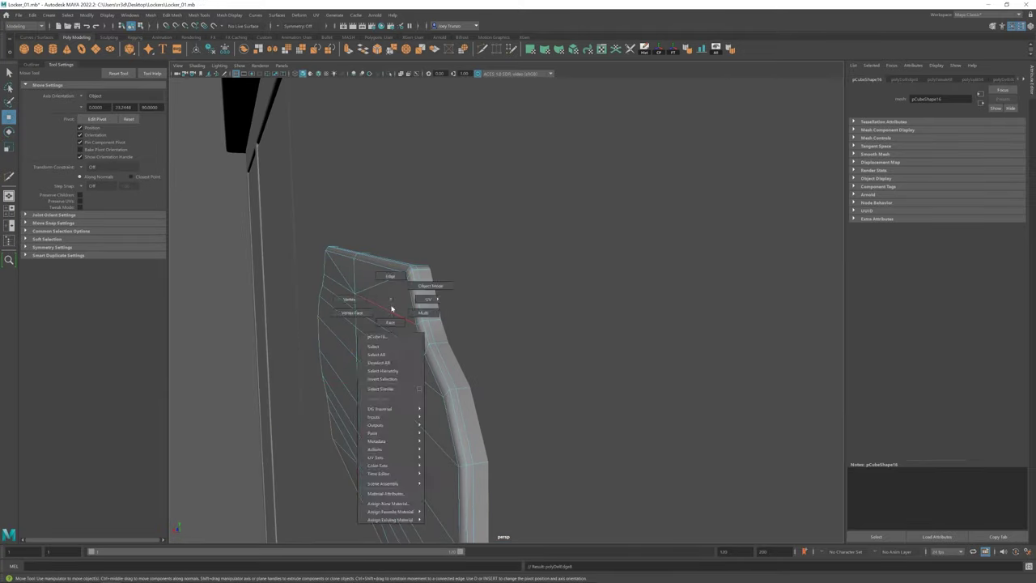
pyautogui.scroll(5, 435, 451)
pyautogui.moveTo(435, 451)
pyautogui.keyDown('alt'); pyautogui.mouseDown()
pyautogui.moveTo(489, 462)
pyautogui.moveTo(620, 393)
pyautogui.mouseUp(); pyautogui.keyUp('alt')
pyautogui.scroll(-5, 598, 331)
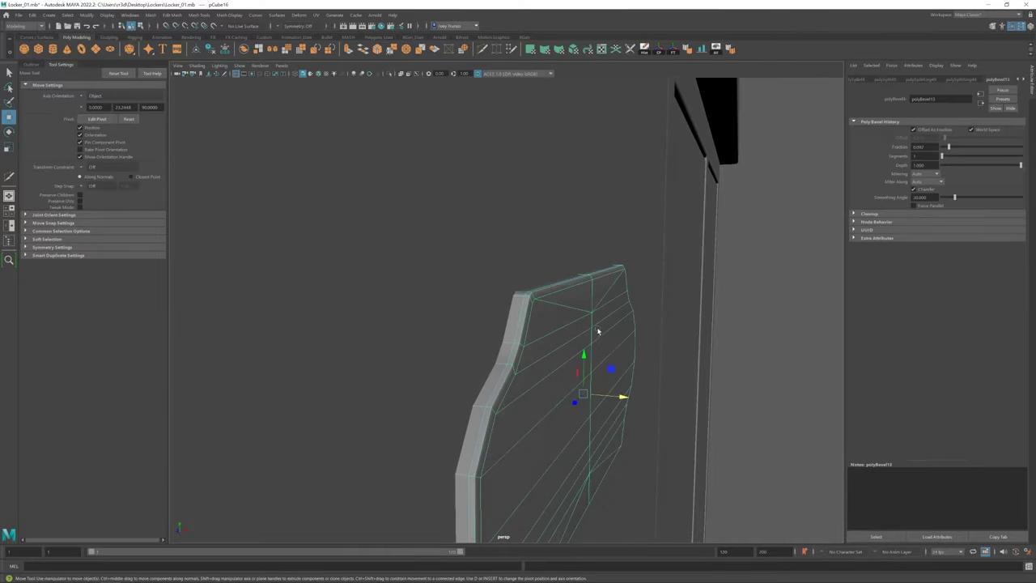
pyautogui.moveTo(598, 331); pyautogui.dragTo(583, 367, button='right')
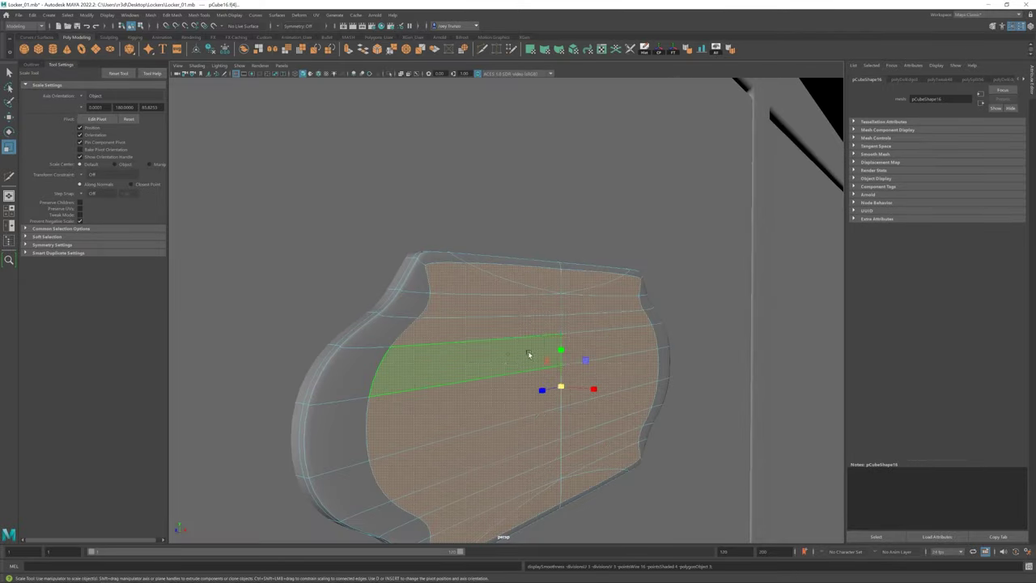
pyautogui.keyDown('alt'); pyautogui.moveTo(592, 394); pyautogui.dragTo(432, 370); pyautogui.keyUp('alt')
pyautogui.click(432, 370)
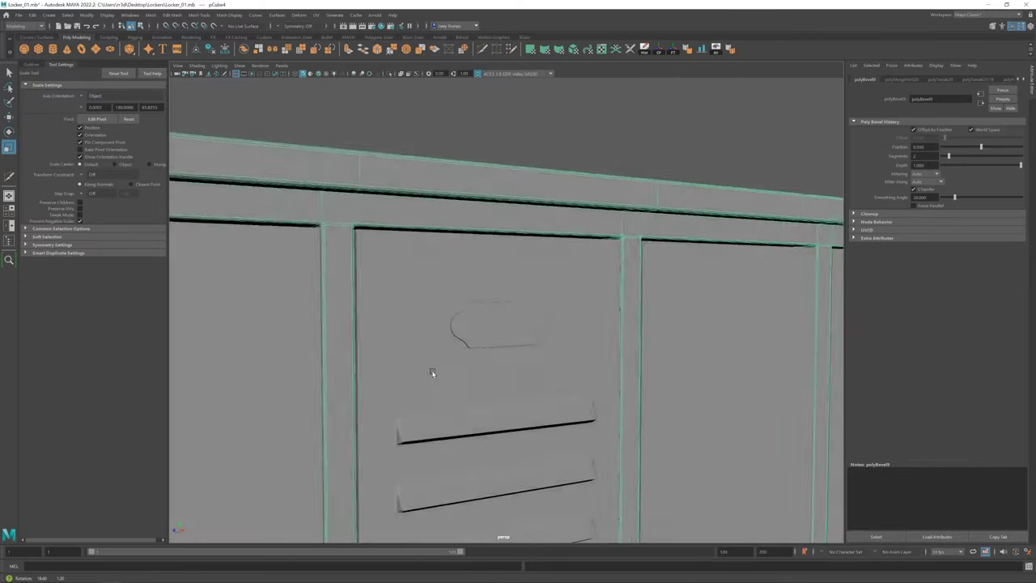
pyautogui.scroll(3, 626, 439)
pyautogui.scroll(-3, 509, 323)
pyautogui.click(509, 322)
pyautogui.scroll(-5, 462, 397)
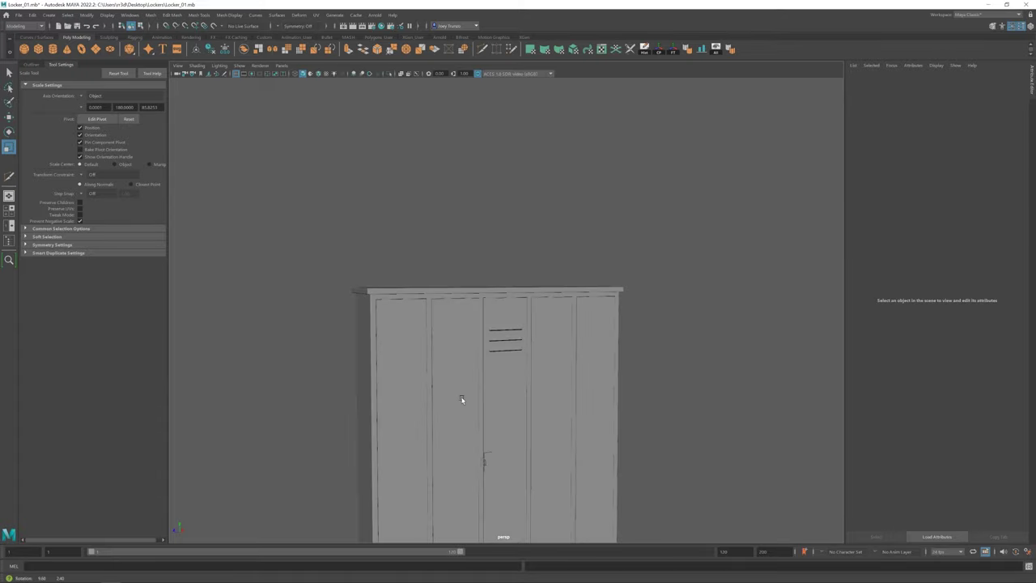
pyautogui.scroll(4, 601, 342)
pyautogui.scroll(-2, 556, 241)
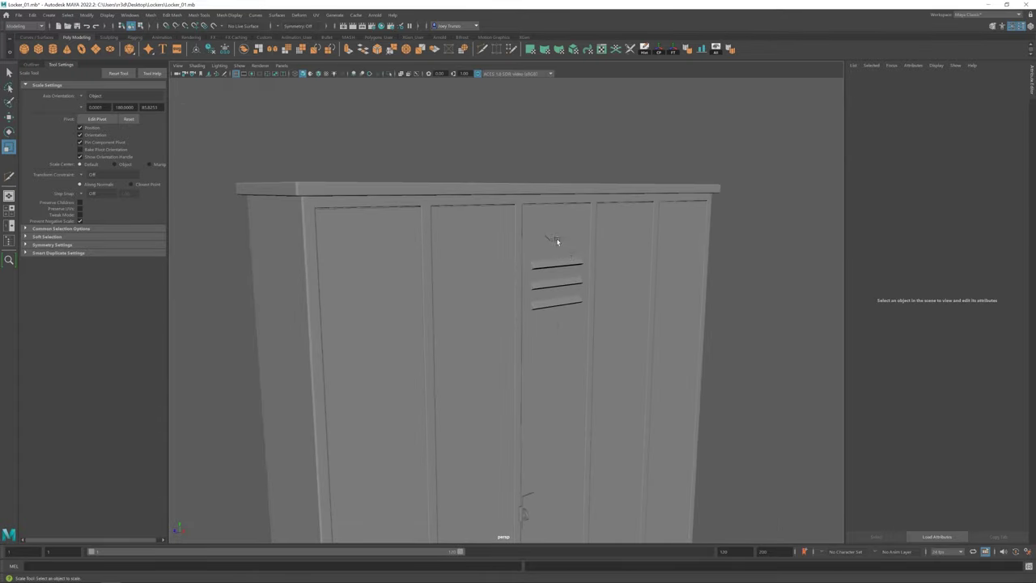
pyautogui.click(556, 240)
pyautogui.scroll(-2, 570, 248)
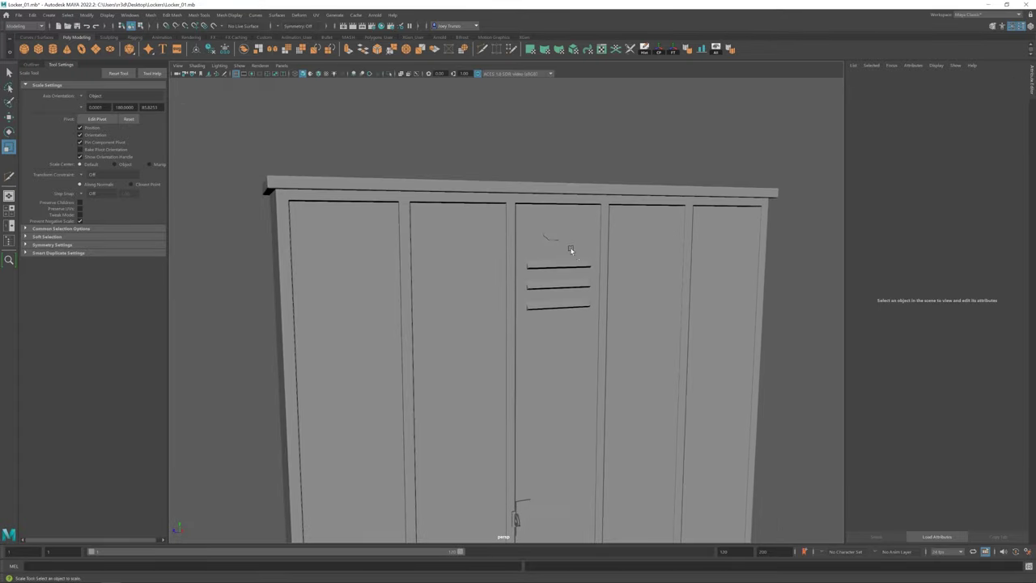
pyautogui.scroll(-3, 423, 313)
pyautogui.click(475, 220)
pyautogui.press('w')
pyautogui.click(476, 203)
pyautogui.keyDown('alt'); pyautogui.moveTo(476, 203); pyautogui.dragTo(519, 239); pyautogui.keyUp('alt')
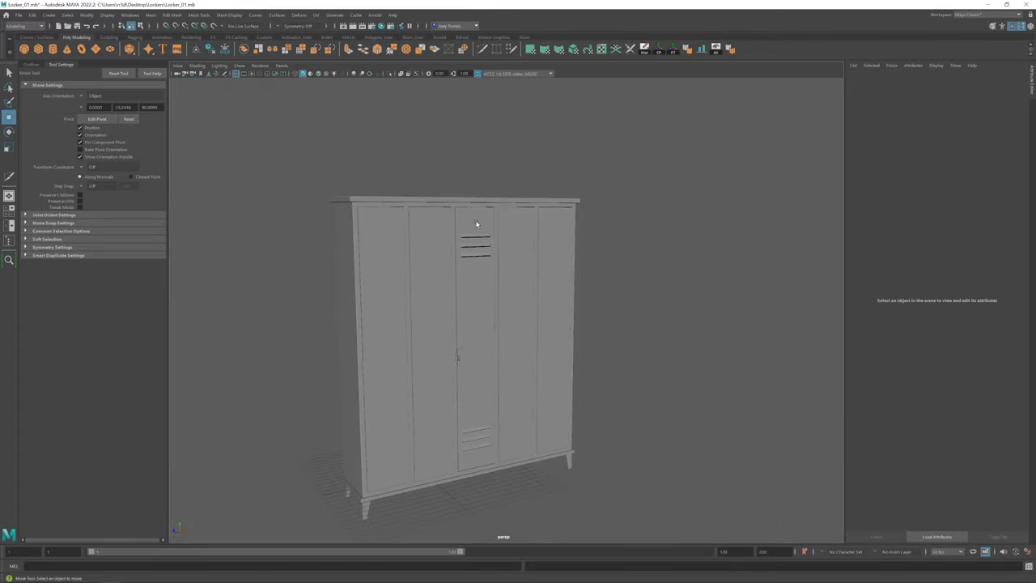
pyautogui.scroll(5, 476, 223)
pyautogui.scroll(3, 460, 356)
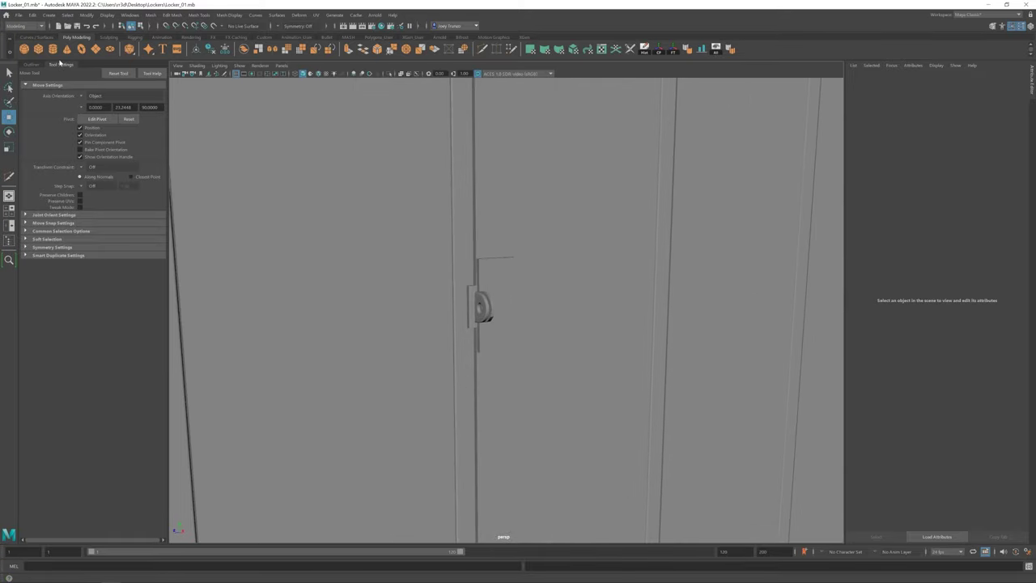
# Step: Create a polygon sphere beside the locker and frame it in view
pyautogui.click(25, 49)
pyautogui.press('a')
pyautogui.keyDown('alt'); pyautogui.moveTo(567, 404); pyautogui.dragTo(656, 431); pyautogui.keyUp('alt')
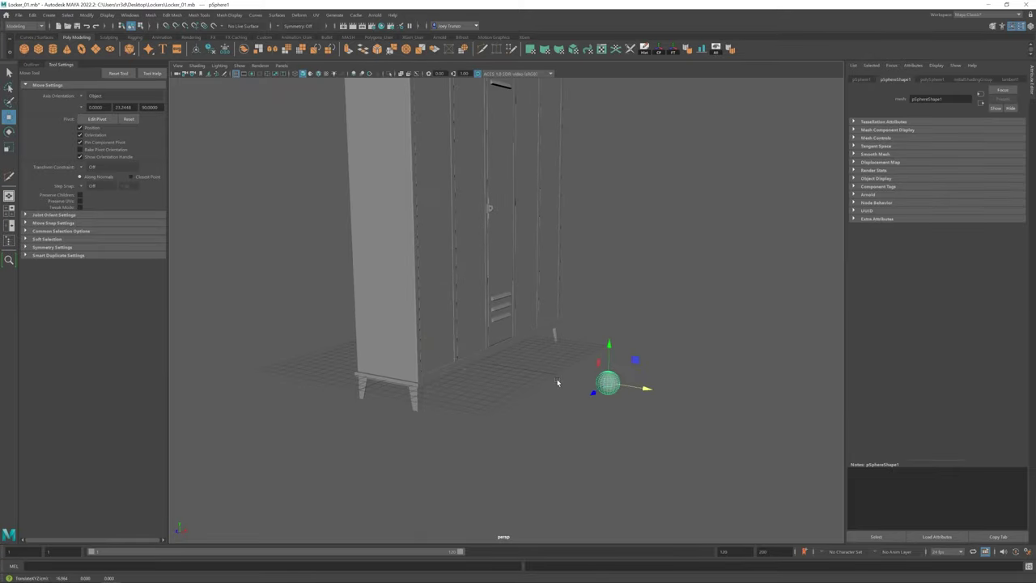
pyautogui.keyDown('alt'); pyautogui.moveTo(554, 381); pyautogui.dragTo(469, 345); pyautogui.keyUp('alt')
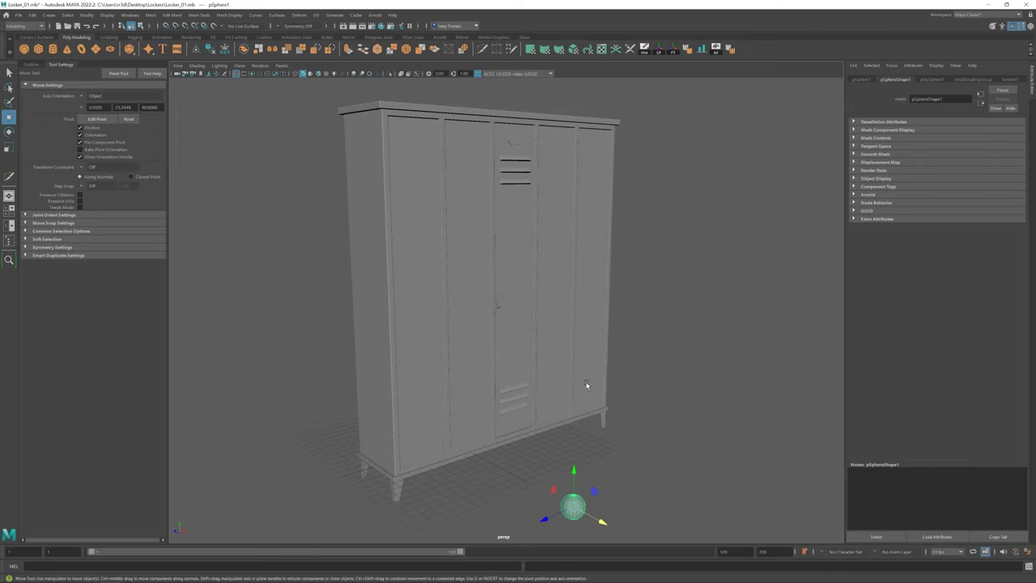
pyautogui.press('f')
pyautogui.click(476, 409)
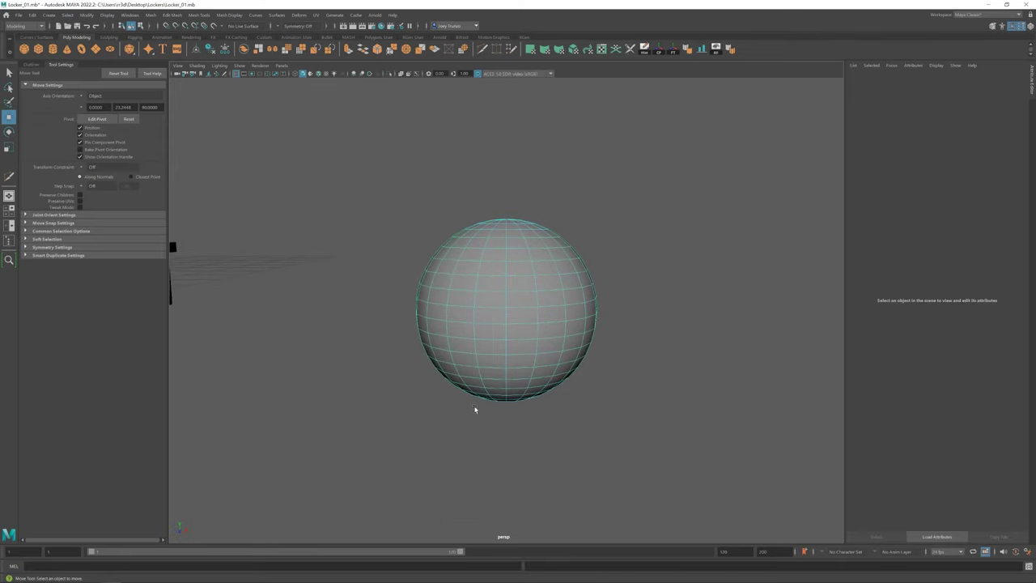
pyautogui.click(486, 393)
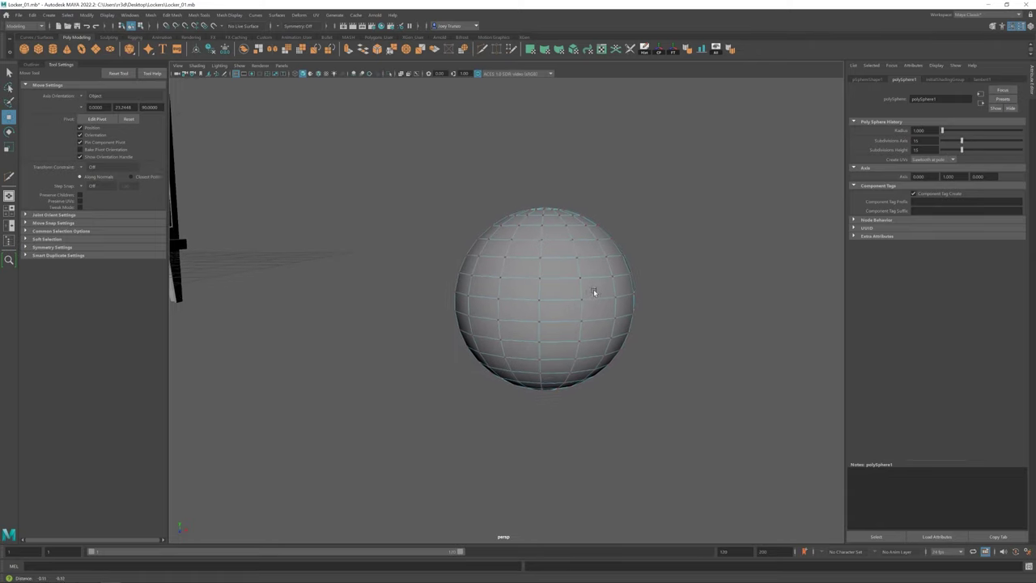
pyautogui.keyDown('alt'); pyautogui.moveTo(594, 289); pyautogui.dragTo(602, 319); pyautogui.keyUp('alt')
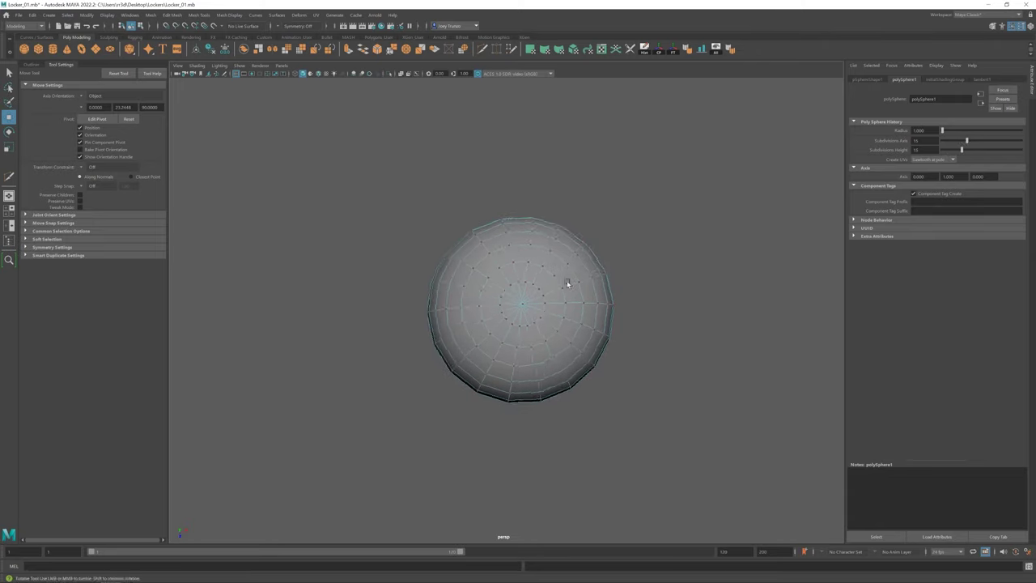
# Step: Delete the left half of the sphere's faces, leaving a half-dome
pyautogui.moveTo(566, 283); pyautogui.dragTo(571, 273, button='right')
pyautogui.press('e')
pyautogui.moveTo(319, 157); pyautogui.dragTo(530, 417)
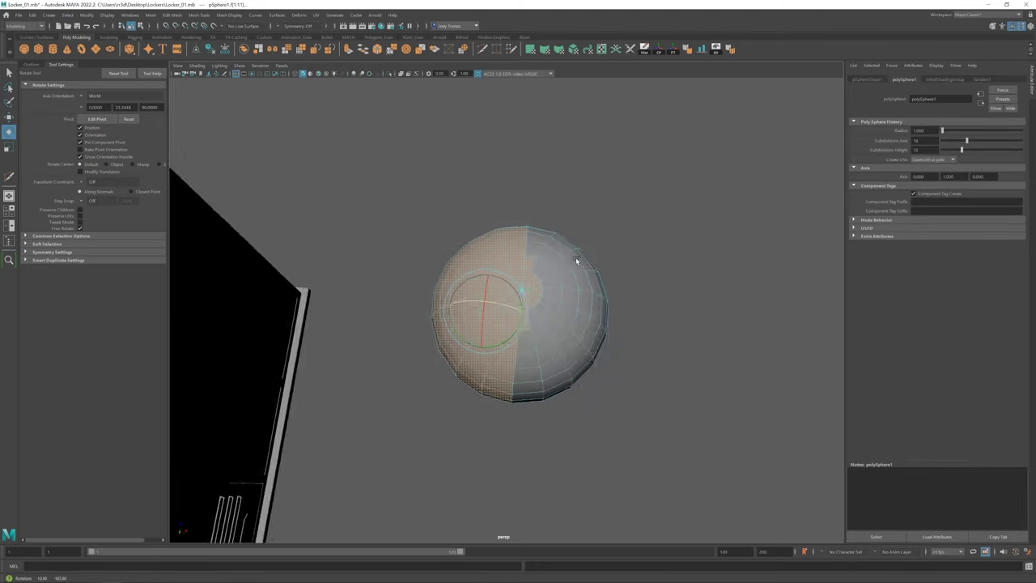
pyautogui.press('Delete')
pyautogui.press('F8')
pyautogui.press('w')
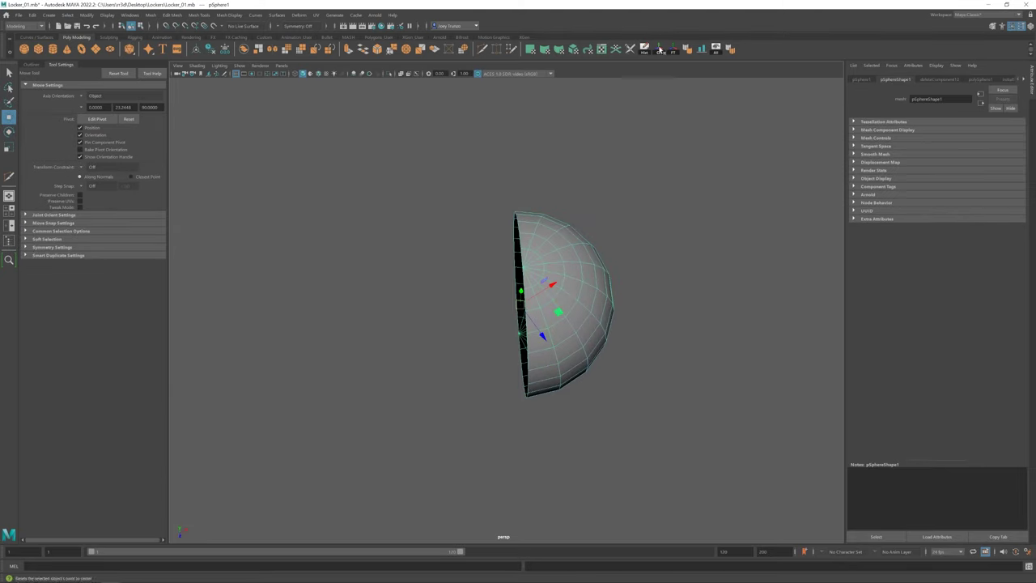
pyautogui.scroll(-5, 403, 162)
# Step: Frame the half sphere and scale it down to rivet size
pyautogui.scroll(-2, 569, 412)
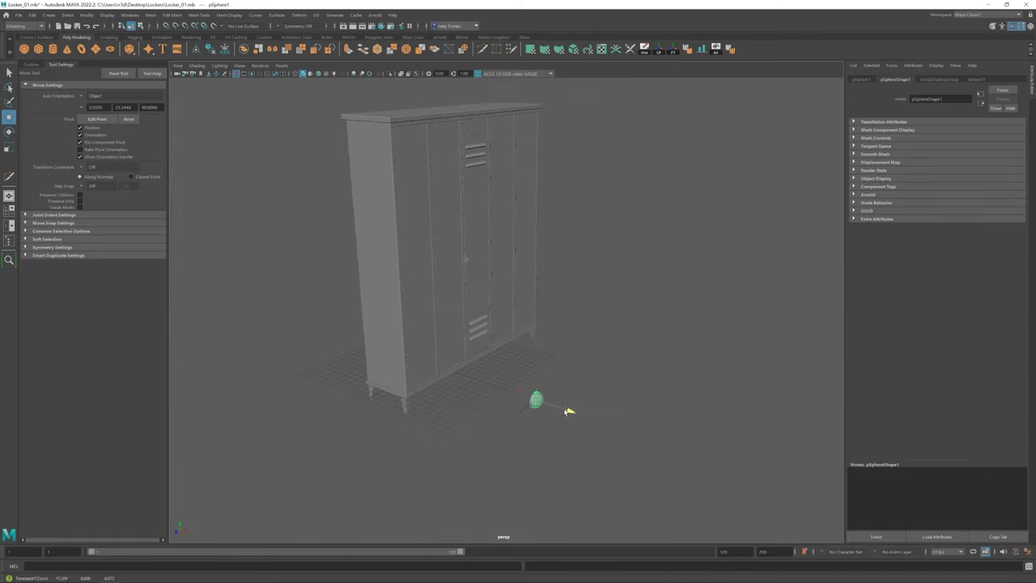
pyautogui.keyDown('alt'); pyautogui.moveTo(421, 395); pyautogui.dragTo(368, 399); pyautogui.keyUp('alt')
pyautogui.press('f')
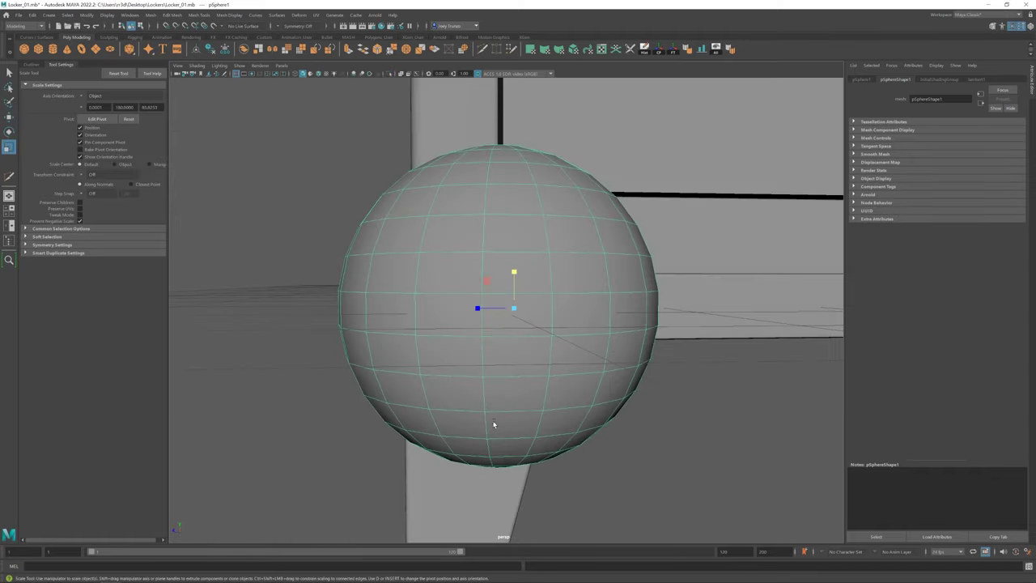
pyautogui.scroll(-3, 435, 307)
pyautogui.press('r')
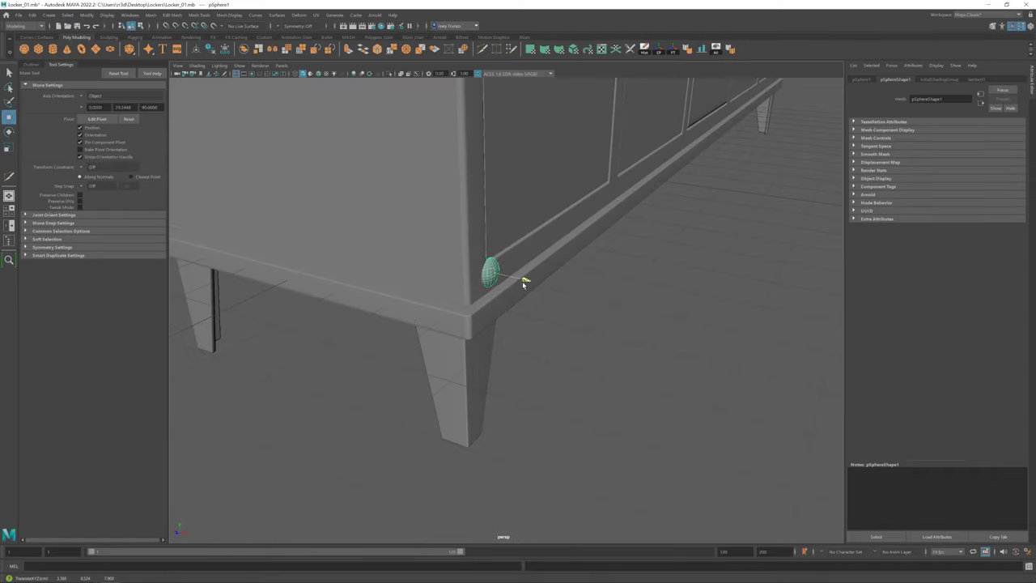
# Step: Position rivet copies on the locker's frame corners and select the top-corner rivet
pyautogui.moveTo(522, 281)
pyautogui.keyDown('alt'); pyautogui.mouseDown()
pyautogui.moveTo(467, 251)
pyautogui.moveTo(678, 366)
pyautogui.mouseUp(); pyautogui.keyUp('alt')
pyautogui.keyDown('alt'); pyautogui.moveTo(421, 204); pyautogui.dragTo(687, 378); pyautogui.keyUp('alt')
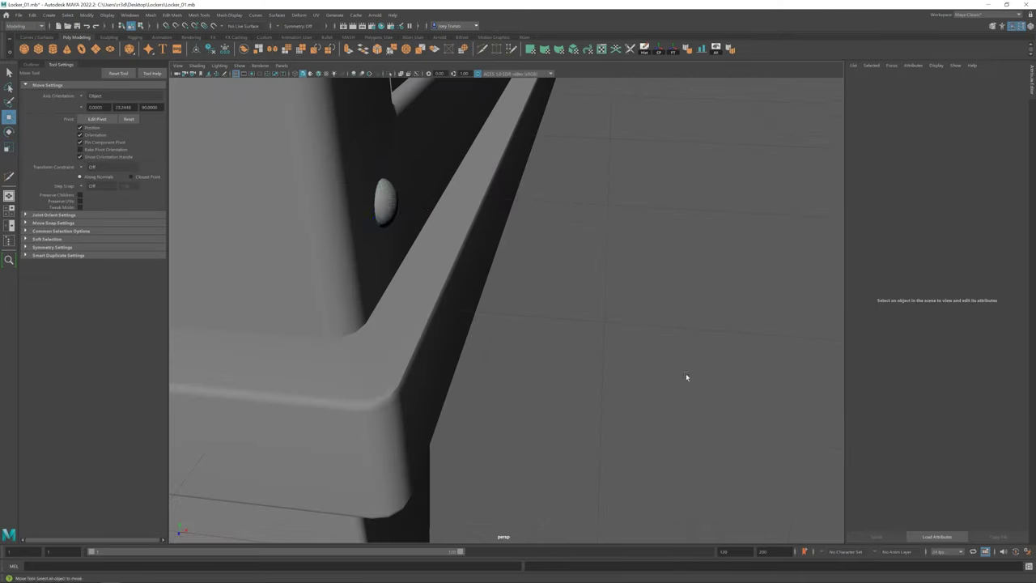
pyautogui.scroll(-3, 616, 394)
pyautogui.scroll(-2, 404, 366)
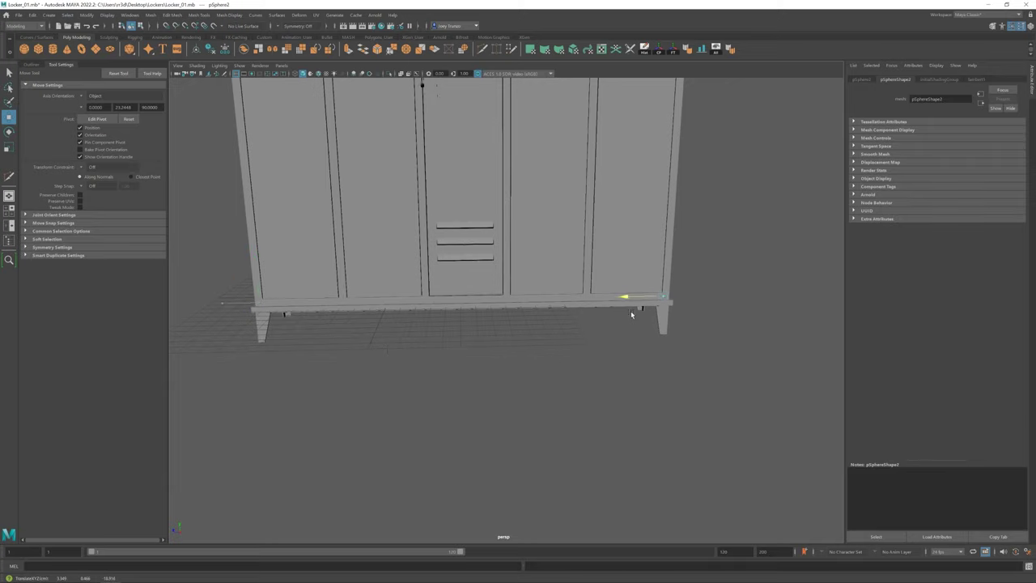
pyautogui.keyDown('alt'); pyautogui.moveTo(240, 306); pyautogui.dragTo(380, 389); pyautogui.keyUp('alt')
pyautogui.scroll(-2, 408, 406)
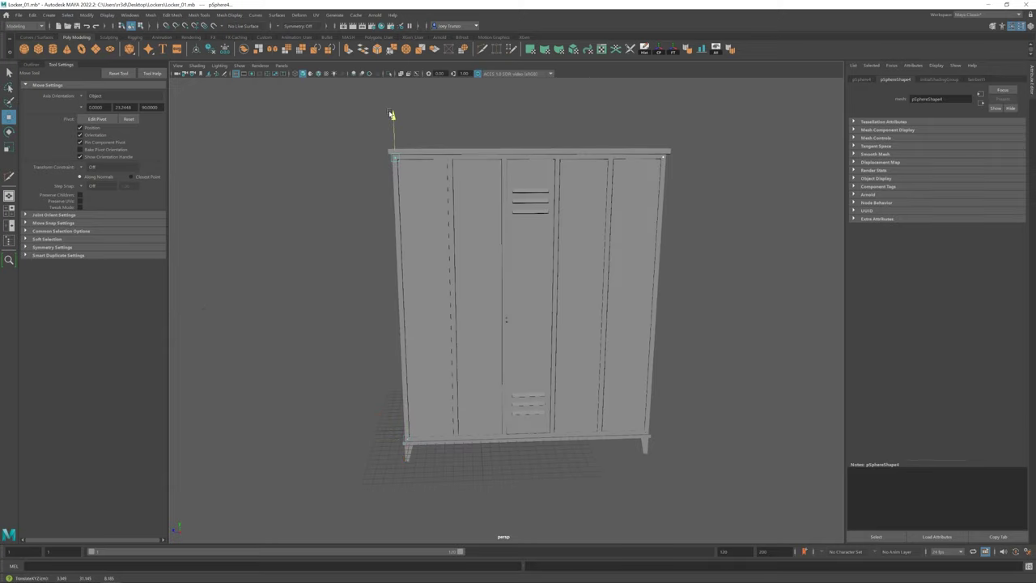
pyautogui.click(391, 115)
pyautogui.keyDown('alt'); pyautogui.moveTo(391, 115); pyautogui.dragTo(664, 372); pyautogui.keyUp('alt')
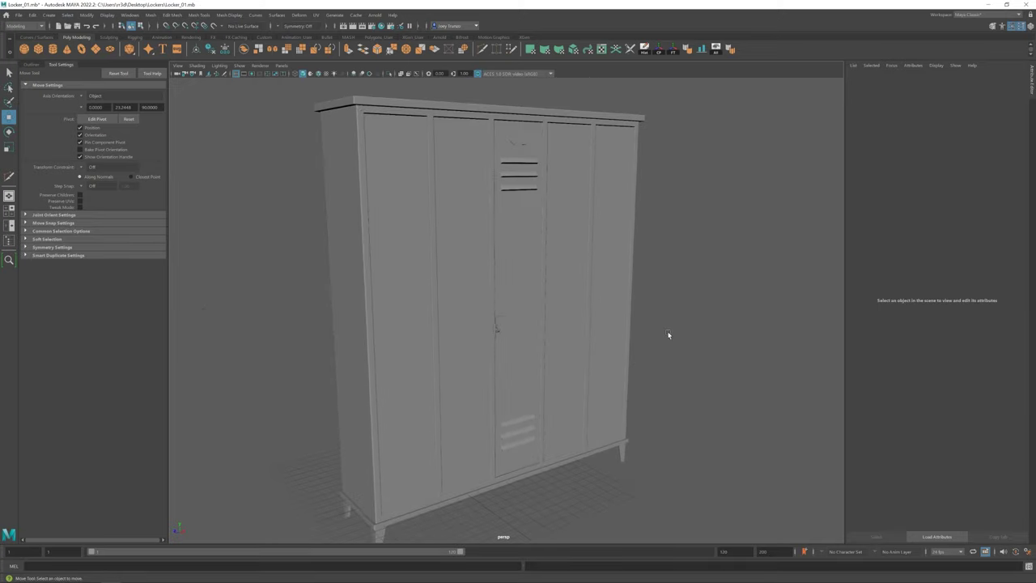
pyautogui.click(363, 114)
# Step: Frame the small sphere and pick out the latch plate among the latch parts
pyautogui.press('f')
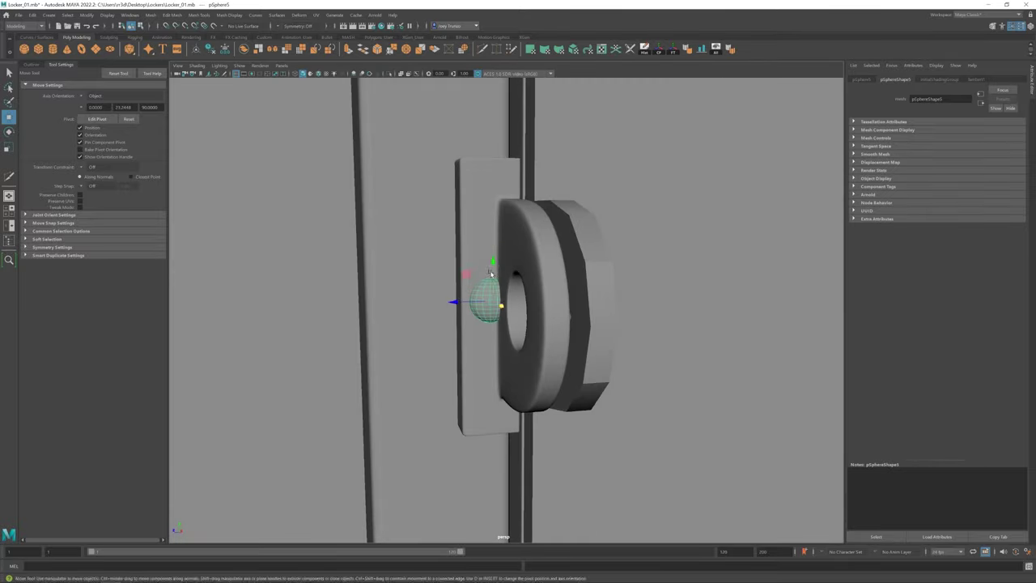
pyautogui.moveTo(485, 302)
pyautogui.keyDown('alt'); pyautogui.mouseDown()
pyautogui.moveTo(558, 254)
pyautogui.moveTo(502, 233)
pyautogui.moveTo(541, 316)
pyautogui.moveTo(613, 370)
pyautogui.moveTo(541, 273)
pyautogui.moveTo(534, 357)
pyautogui.moveTo(531, 347)
pyautogui.moveTo(625, 416)
pyautogui.moveTo(625, 385)
pyautogui.moveTo(526, 356)
pyautogui.moveTo(561, 371)
pyautogui.mouseUp(); pyautogui.keyUp('alt')
pyautogui.click(501, 233)
pyautogui.click(526, 277)
pyautogui.click(534, 356)
pyautogui.click(599, 406)
pyautogui.click(626, 386)
pyautogui.click(531, 356)
pyautogui.click(572, 367)
pyautogui.keyDown('alt'); pyautogui.moveTo(588, 322); pyautogui.dragTo(692, 229); pyautogui.keyUp('alt')
pyautogui.click(692, 229)
pyautogui.press('r')
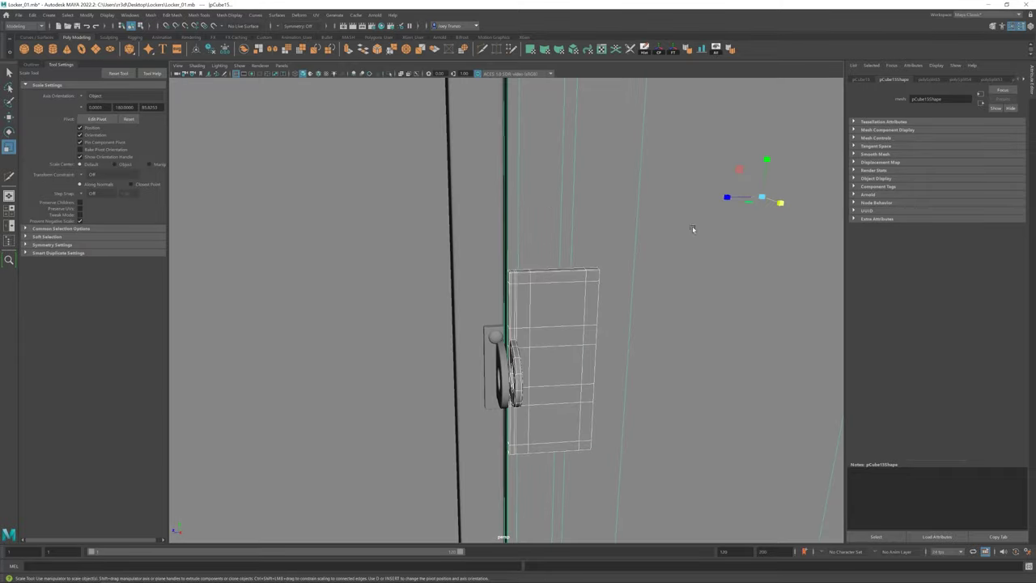
pyautogui.click(541, 337)
# Step: Move the sphere onto a latch plate corner and duplicate it as a second rivet below
pyautogui.scroll(-10, 519, 377)
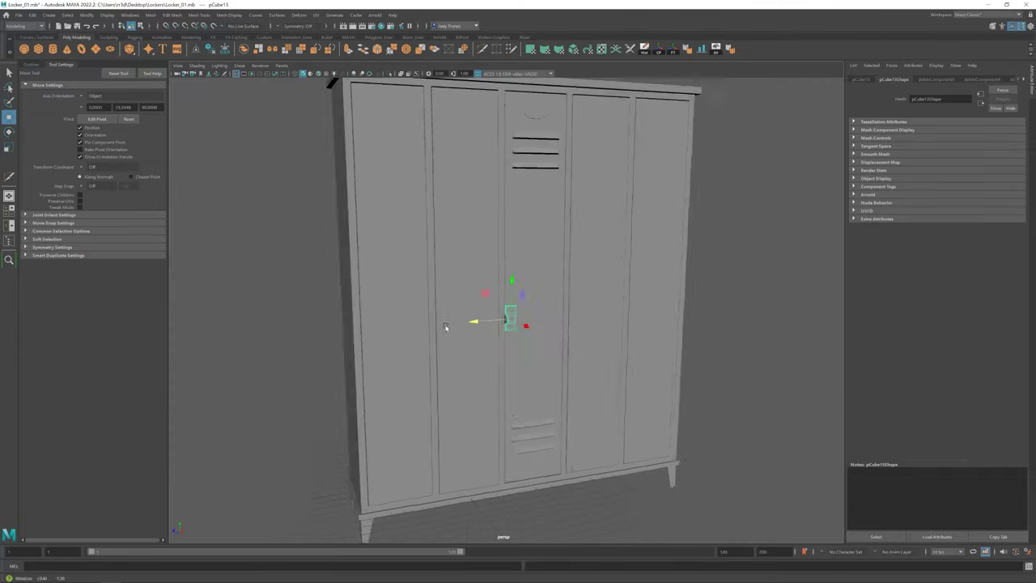
pyautogui.moveTo(446, 326)
pyautogui.keyDown('alt'); pyautogui.mouseDown()
pyautogui.moveTo(532, 326)
pyautogui.moveTo(487, 365)
pyautogui.moveTo(612, 421)
pyautogui.moveTo(595, 424)
pyautogui.mouseUp(); pyautogui.keyUp('alt')
pyautogui.scroll(10, 532, 326)
pyautogui.click(488, 364)
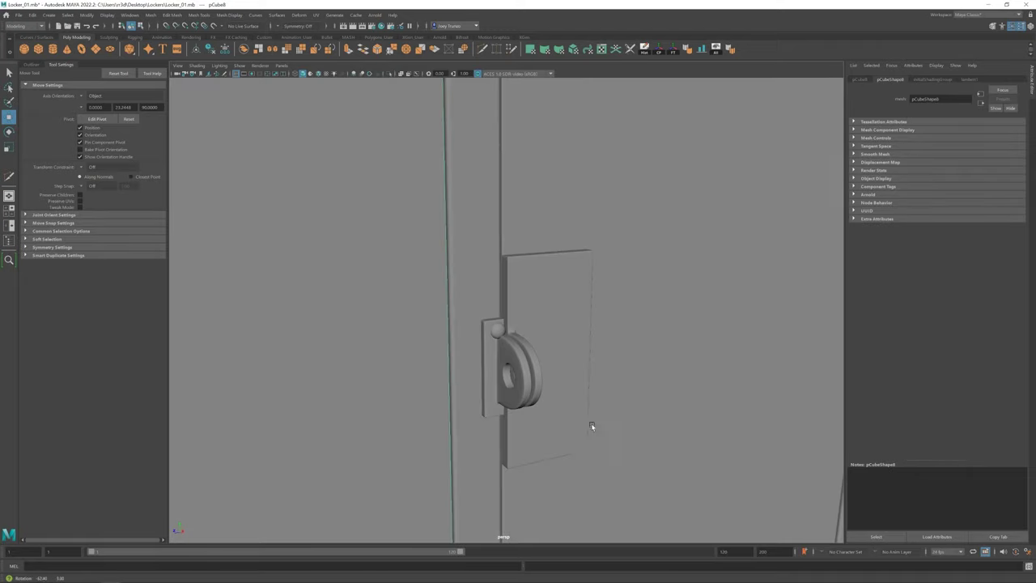
pyautogui.scroll(5, 594, 424)
pyautogui.click(526, 371)
pyautogui.keyDown('alt'); pyautogui.moveTo(543, 386); pyautogui.dragTo(589, 350); pyautogui.keyUp('alt')
pyautogui.click(588, 349)
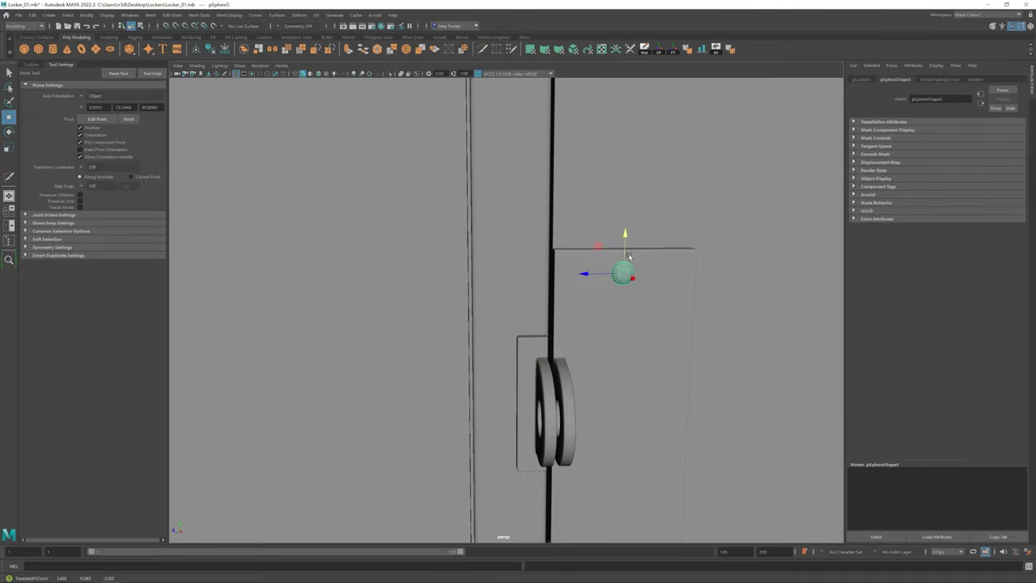
pyautogui.moveTo(630, 257)
pyautogui.keyDown('alt'); pyautogui.mouseDown()
pyautogui.moveTo(550, 243)
pyautogui.moveTo(597, 358)
pyautogui.mouseUp(); pyautogui.keyUp('alt')
pyautogui.hotkey('ctrl', 'd')
pyautogui.moveTo(527, 212); pyautogui.dragTo(524, 336)
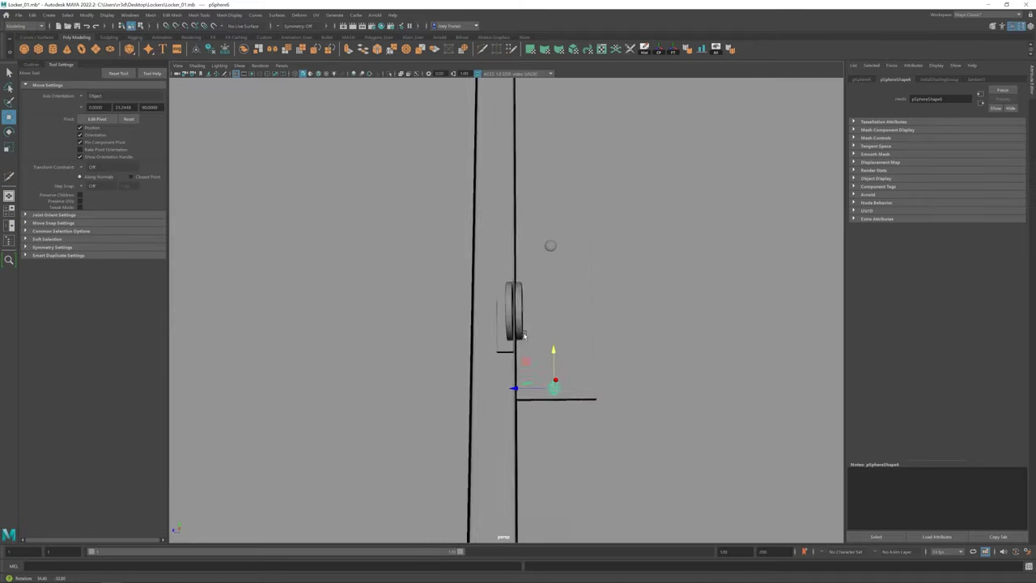
pyautogui.click(550, 245)
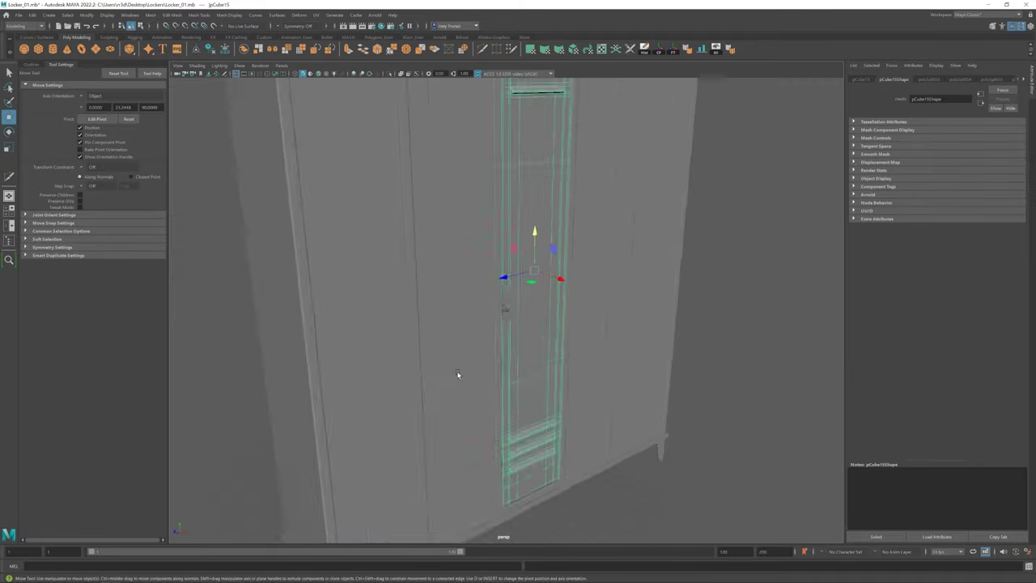
# Step: Check the four corner rivets on the plaque, then select the middle locker door
pyautogui.moveTo(459, 375)
pyautogui.keyDown('alt'); pyautogui.mouseDown()
pyautogui.moveTo(594, 329)
pyautogui.moveTo(536, 398)
pyautogui.mouseUp(); pyautogui.keyUp('alt')
pyautogui.moveTo(551, 490); pyautogui.dragTo(482, 389)
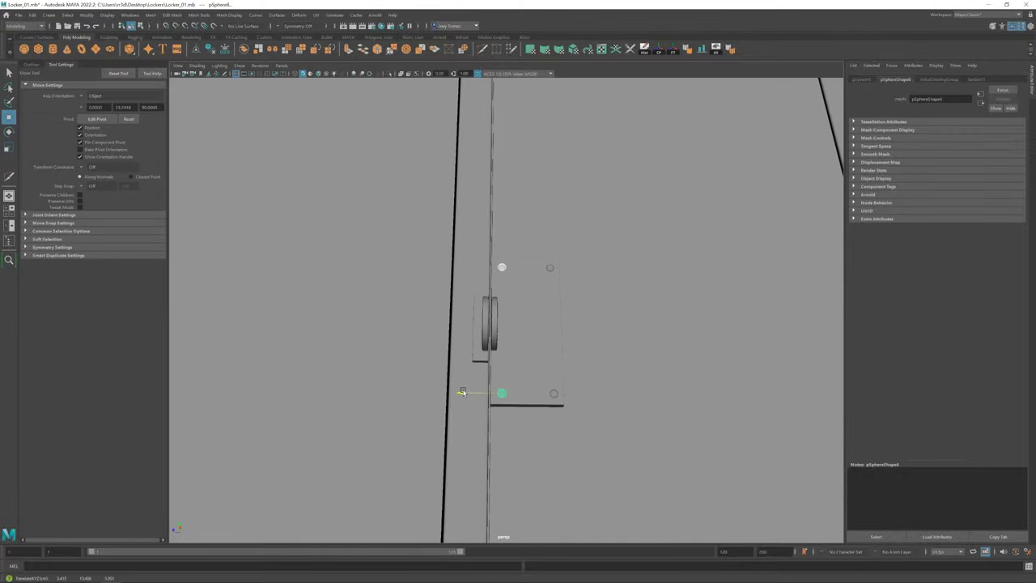
pyautogui.moveTo(590, 422)
pyautogui.keyDown('alt'); pyautogui.mouseDown()
pyautogui.moveTo(609, 319)
pyautogui.moveTo(639, 374)
pyautogui.moveTo(527, 357)
pyautogui.mouseUp(); pyautogui.keyUp('alt')
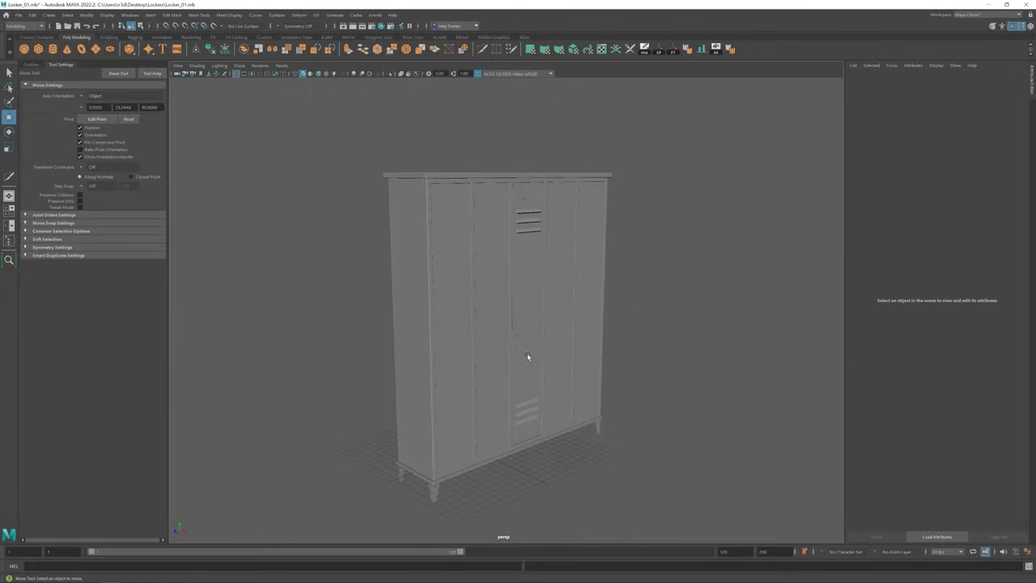
pyautogui.keyDown('alt'); pyautogui.moveTo(639, 315); pyautogui.dragTo(583, 343); pyautogui.keyUp('alt')
pyautogui.scroll(5, 583, 342)
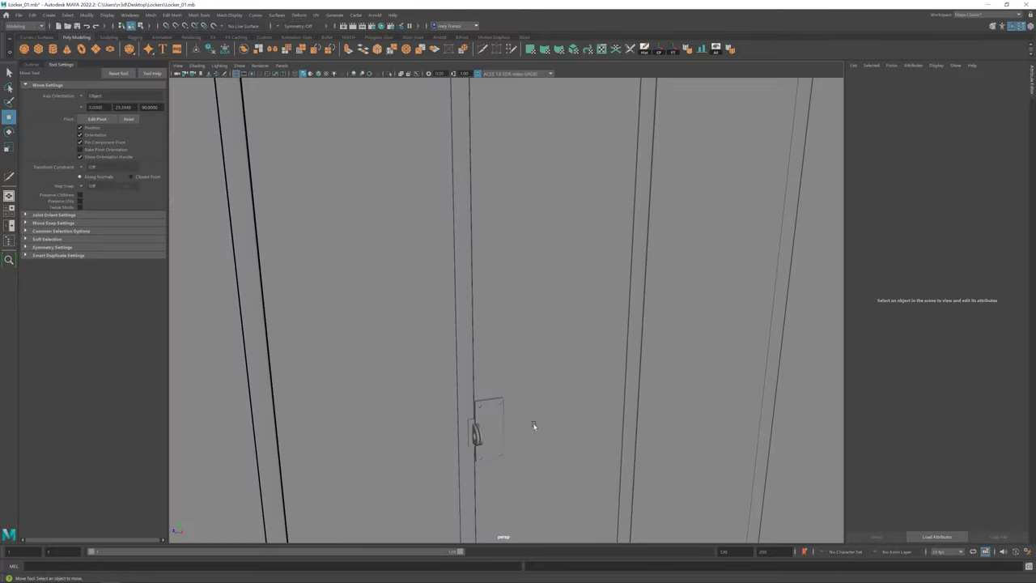
pyautogui.moveTo(534, 426); pyautogui.dragTo(544, 346)
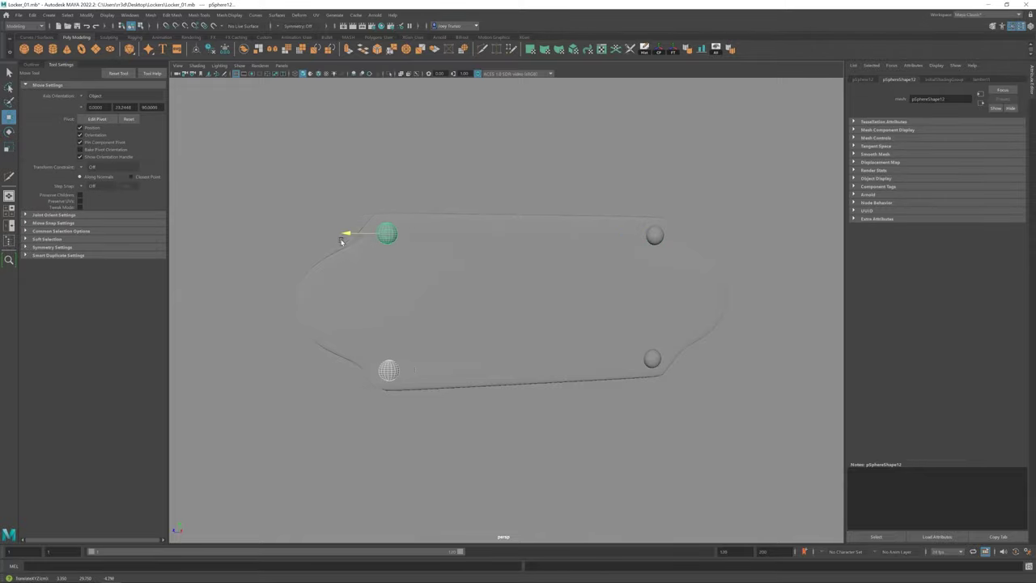
pyautogui.scroll(-5, 342, 241)
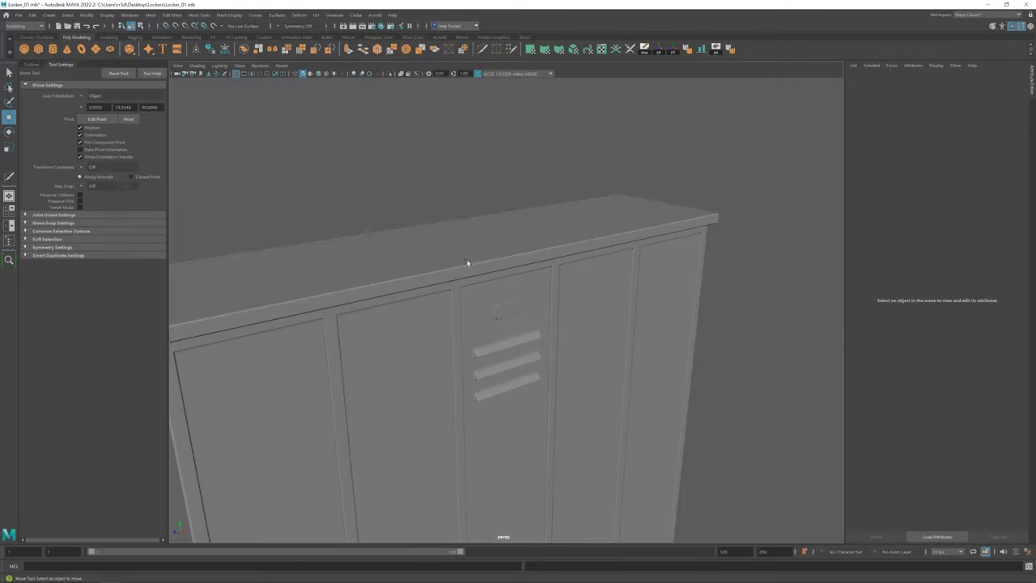
pyautogui.moveTo(618, 372)
pyautogui.keyDown('alt'); pyautogui.mouseDown()
pyautogui.moveTo(574, 410)
pyautogui.moveTo(586, 389)
pyautogui.moveTo(525, 356)
pyautogui.mouseUp(); pyautogui.keyUp('alt')
pyautogui.scroll(3, 570, 418)
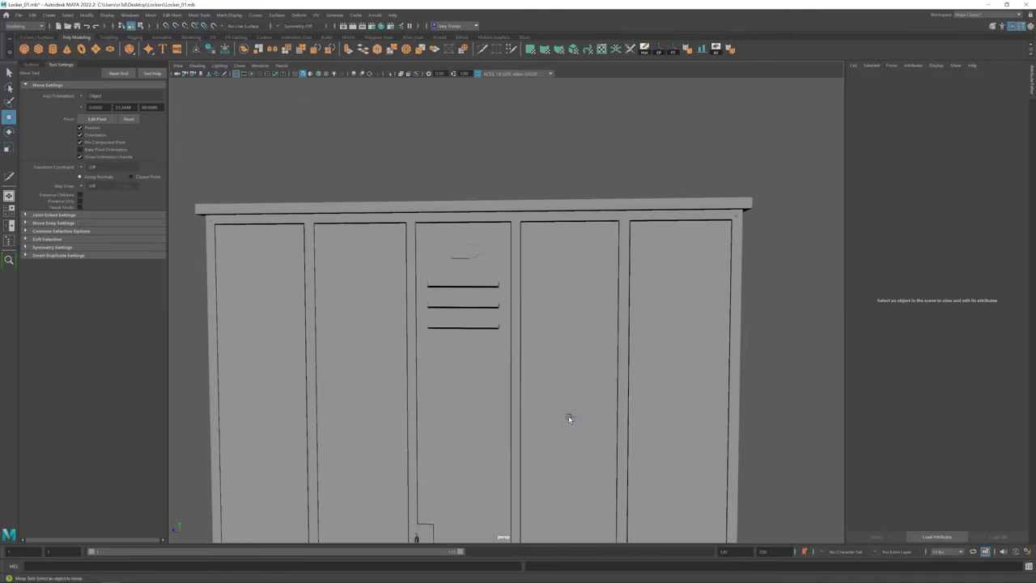
pyautogui.click(499, 384)
# Step: Adjust the small square piece by the door edge and select the door's plate
pyautogui.scroll(-2, 500, 384)
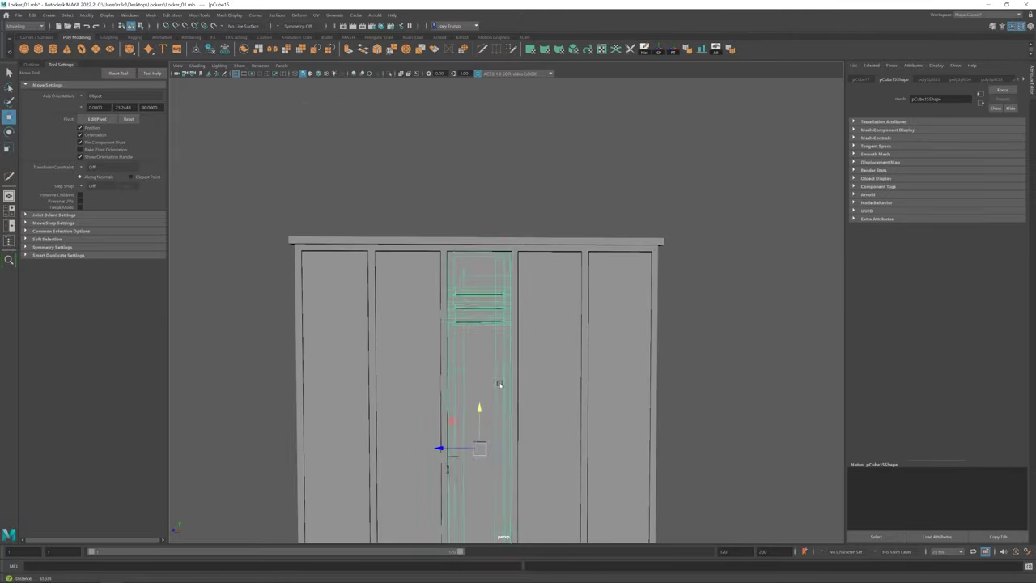
pyautogui.press('f')
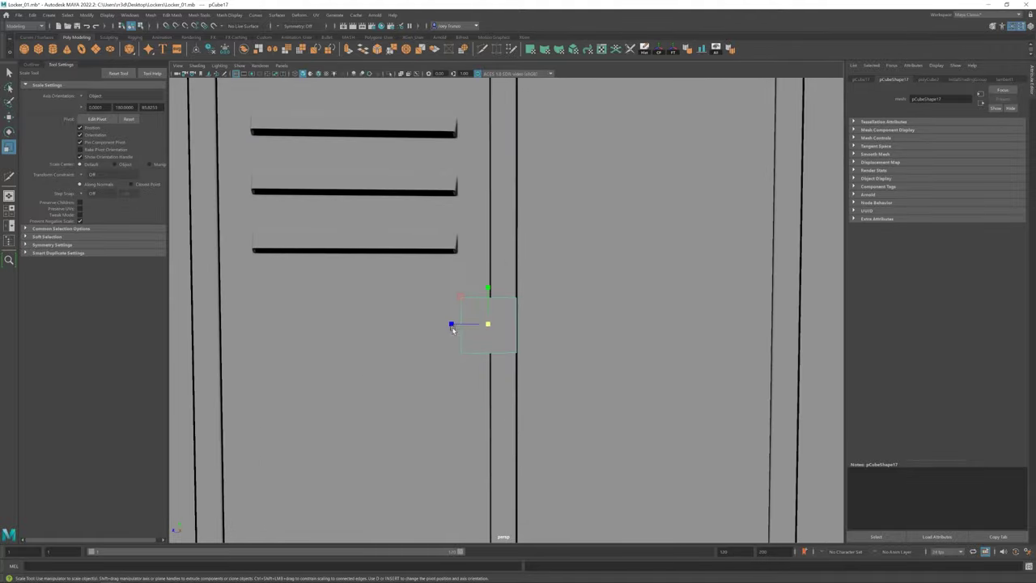
pyautogui.moveTo(451, 319)
pyautogui.keyDown('alt'); pyautogui.mouseDown()
pyautogui.moveTo(519, 346)
pyautogui.moveTo(483, 302)
pyautogui.mouseUp(); pyautogui.keyUp('alt')
pyautogui.press('r')
pyautogui.press('w')
pyautogui.scroll(-3, 458, 330)
pyautogui.click(511, 345)
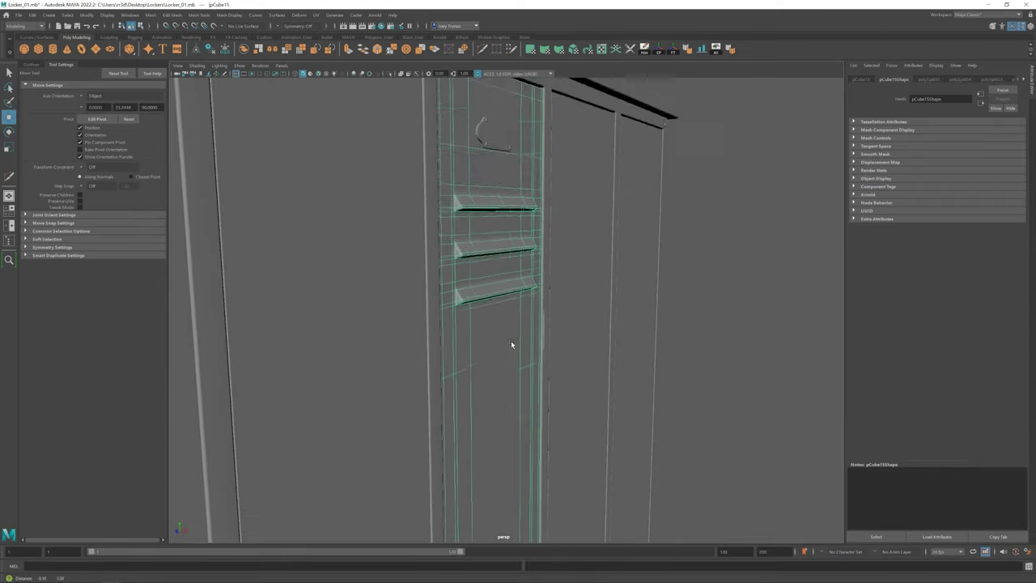
pyautogui.press('q')
pyautogui.click(486, 260)
# Step: Inspect the D-shaped latch close up from an angled view
pyautogui.moveTo(509, 281)
pyautogui.keyDown('alt'); pyautogui.mouseDown()
pyautogui.moveTo(523, 364)
pyautogui.moveTo(458, 195)
pyautogui.mouseUp(); pyautogui.keyUp('alt')
pyautogui.click(458, 195)
pyautogui.keyDown('alt'); pyautogui.moveTo(486, 315); pyautogui.dragTo(462, 155); pyautogui.keyUp('alt')
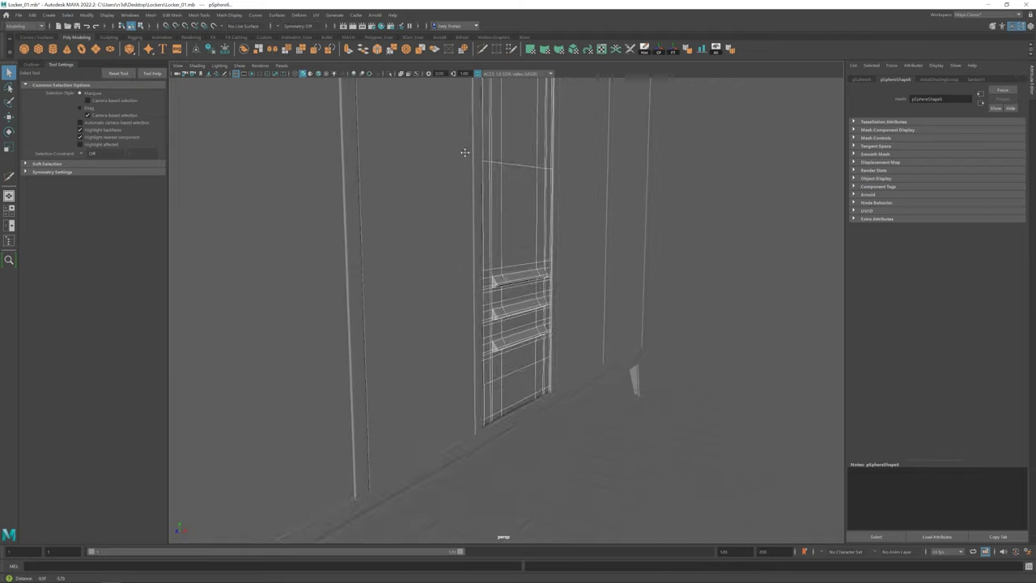
pyautogui.press('Up')
pyautogui.press('w')
pyautogui.moveTo(489, 102)
pyautogui.keyDown('alt'); pyautogui.mouseDown()
pyautogui.moveTo(502, 273)
pyautogui.moveTo(474, 394)
pyautogui.mouseUp(); pyautogui.keyUp('alt')
pyautogui.click(487, 357)
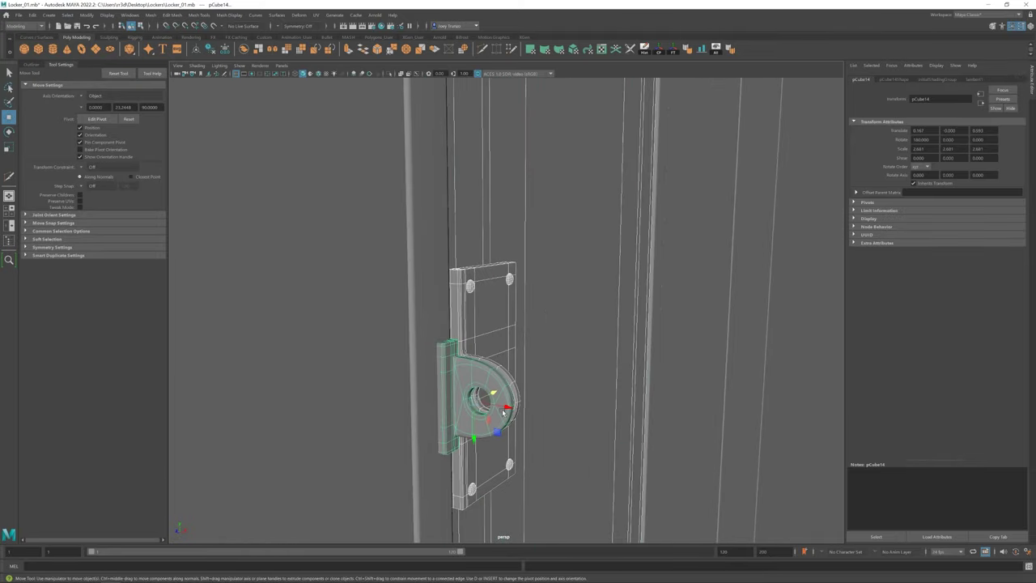
pyautogui.click(746, 307)
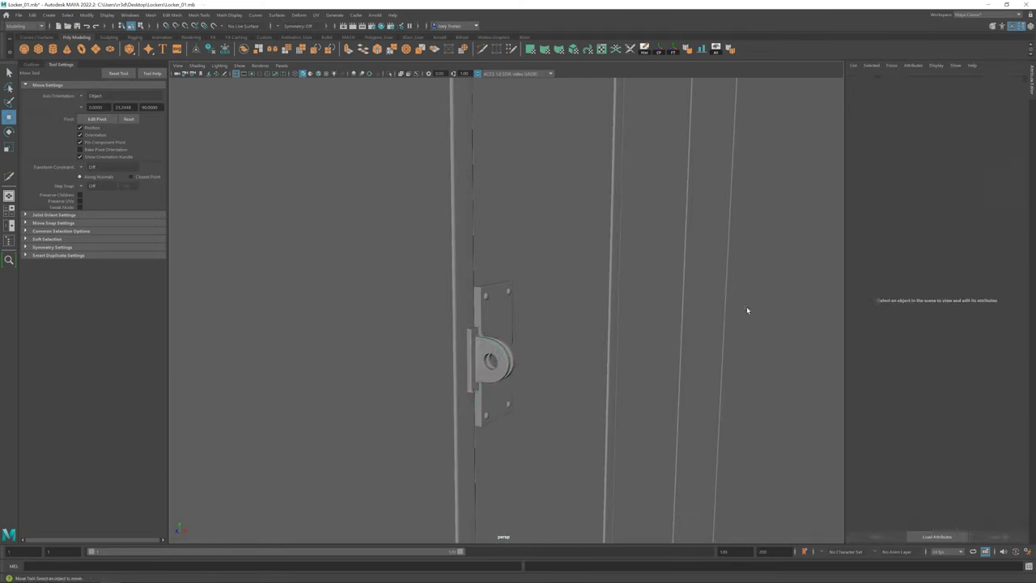
# Step: Select the thin strip below the vent slots and add a polygon cylinder there
pyautogui.moveTo(746, 306)
pyautogui.keyDown('alt'); pyautogui.mouseDown()
pyautogui.moveTo(666, 287)
pyautogui.moveTo(534, 308)
pyautogui.moveTo(535, 278)
pyautogui.mouseUp(); pyautogui.keyUp('alt')
pyautogui.scroll(3, 535, 278)
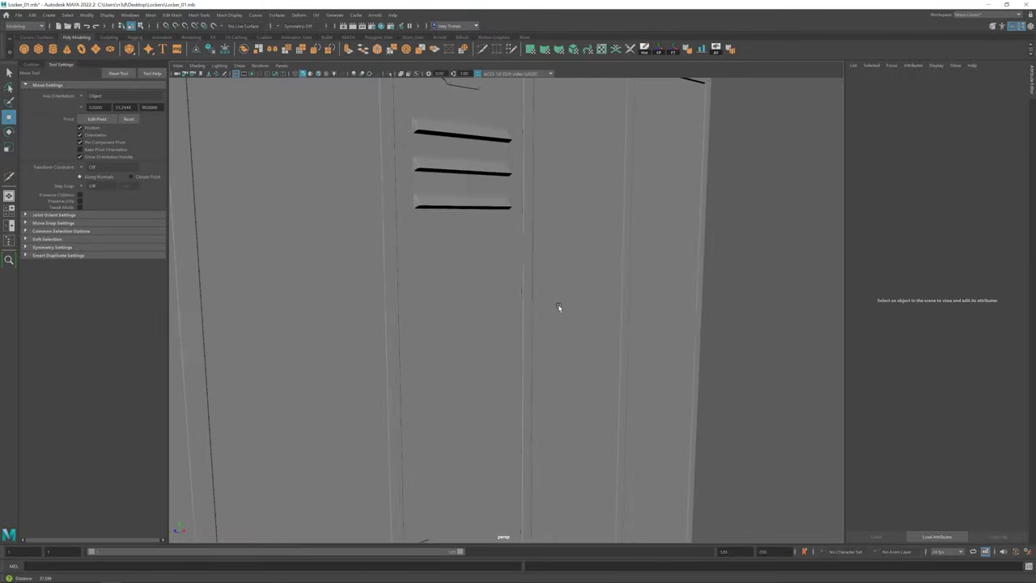
pyautogui.scroll(3, 559, 306)
pyautogui.click(526, 288)
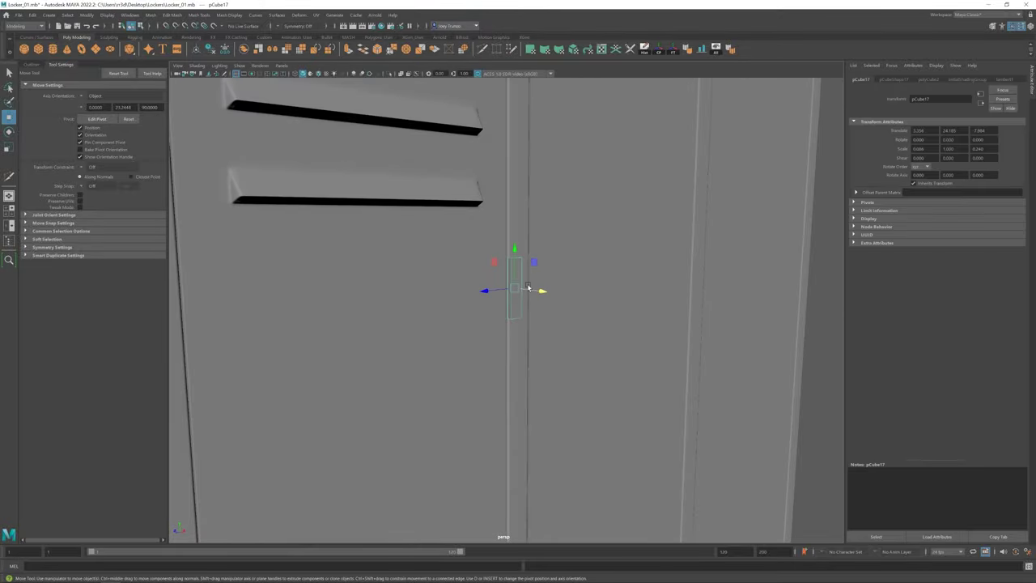
pyautogui.click(698, 56)
# Step: Stretch the new cylinder taller in Y to form the hinge barrel
pyautogui.press('r')
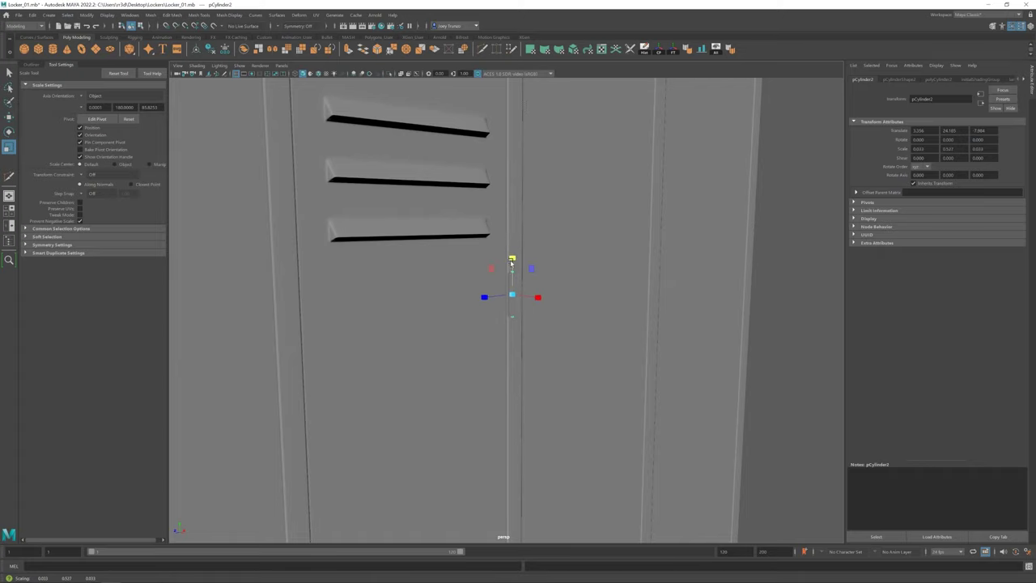
pyautogui.press('w')
pyautogui.scroll(3, 461, 337)
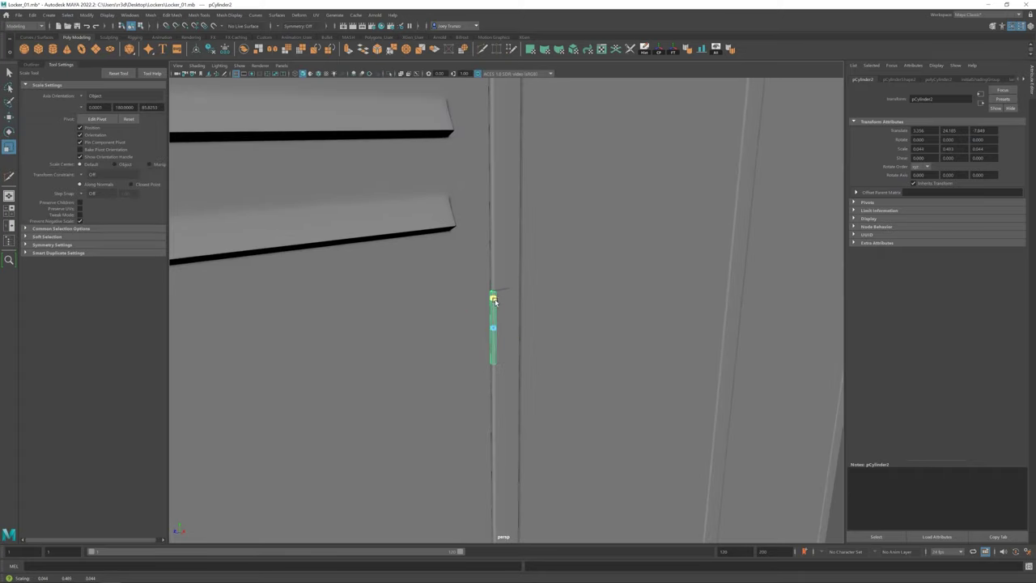
pyautogui.press('f')
pyautogui.moveTo(483, 364)
pyautogui.keyDown('alt'); pyautogui.mouseDown()
pyautogui.moveTo(545, 310)
pyautogui.moveTo(540, 323)
pyautogui.mouseUp(); pyautogui.keyUp('alt')
pyautogui.moveTo(501, 276)
pyautogui.keyDown('alt'); pyautogui.mouseDown()
pyautogui.moveTo(532, 324)
pyautogui.moveTo(490, 330)
pyautogui.moveTo(493, 342)
pyautogui.moveTo(526, 312)
pyautogui.mouseUp(); pyautogui.keyUp('alt')
pyautogui.press('w')
pyautogui.click(534, 303)
pyautogui.keyDown('alt'); pyautogui.moveTo(534, 303); pyautogui.dragTo(478, 312, button='right'); pyautogui.keyUp('alt')
pyautogui.click(507, 307)
pyautogui.press('r')
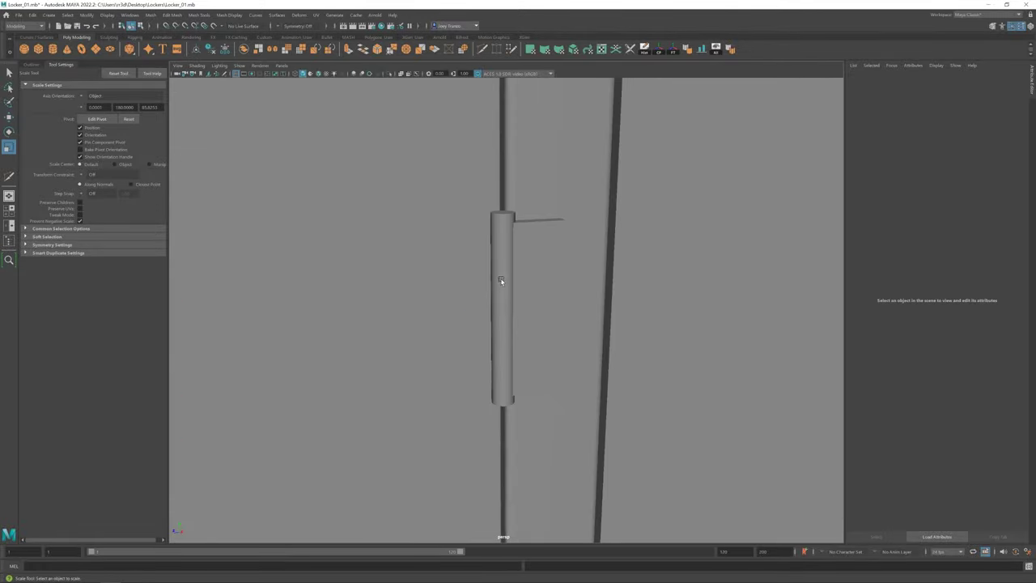
pyautogui.click(500, 280)
pyautogui.press('w')
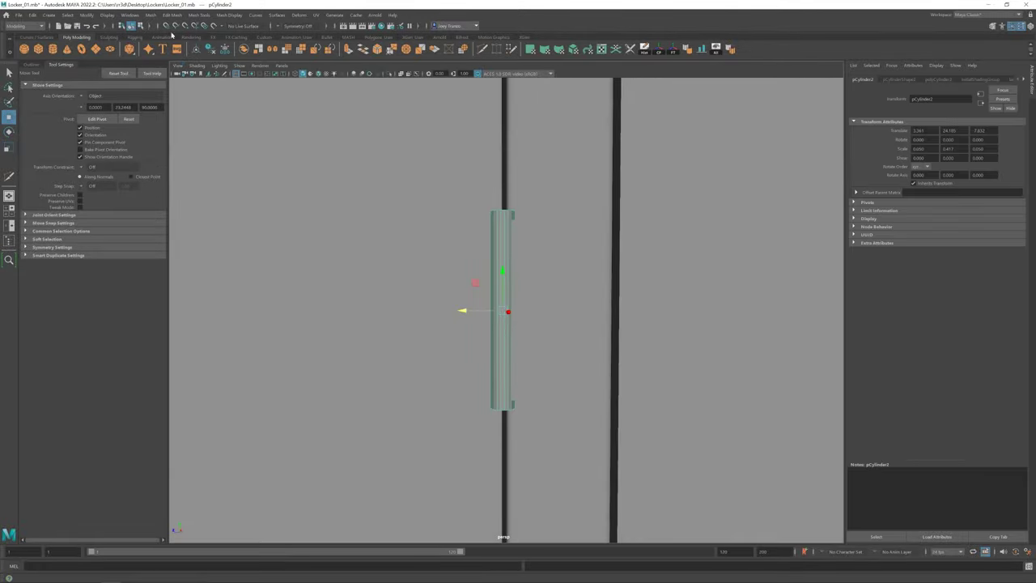
# Step: Insert edge loops along the cylinder and bevel them with Edit Mesh > Bevel
pyautogui.click(227, 78)
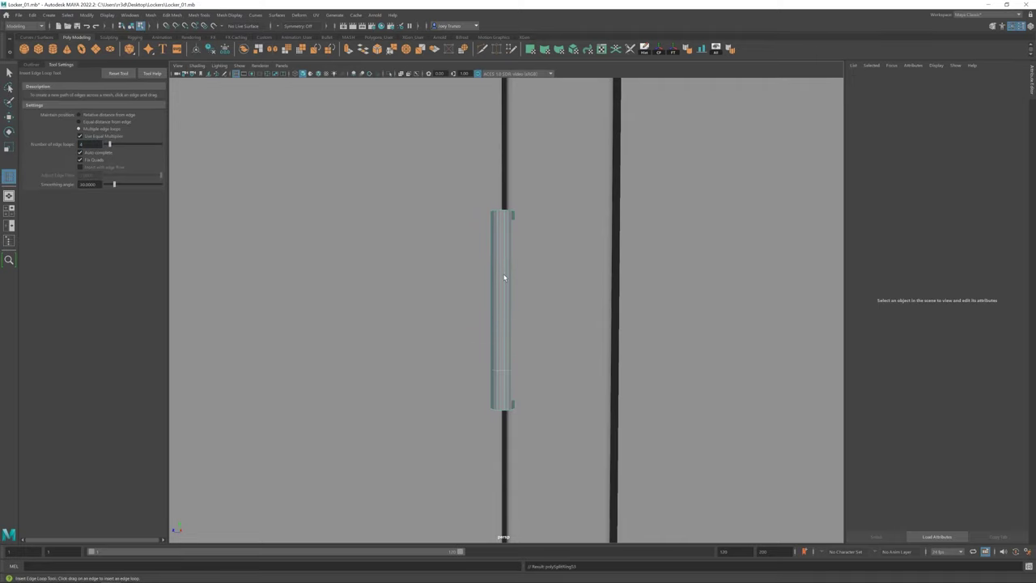
pyautogui.click(172, 15)
pyautogui.click(183, 38)
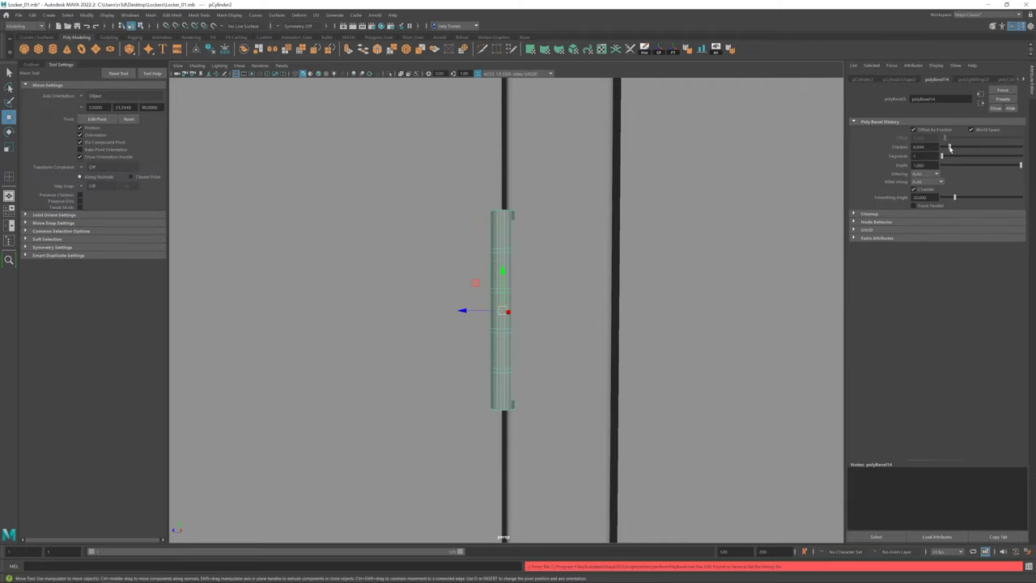
pyautogui.keyDown('alt'); pyautogui.moveTo(535, 283); pyautogui.dragTo(565, 289); pyautogui.keyUp('alt')
pyautogui.scroll(3, 564, 289)
# Step: Extrude the selected face rings to cut grooves between the hinge segments
pyautogui.press('F10')
pyautogui.press('q')
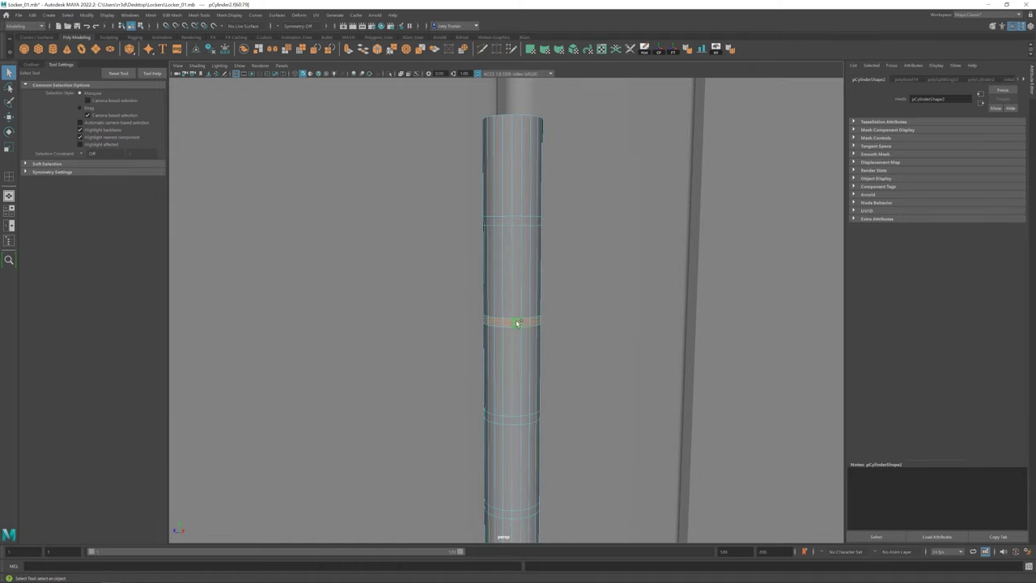
pyautogui.hotkey('ctrl', 'e')
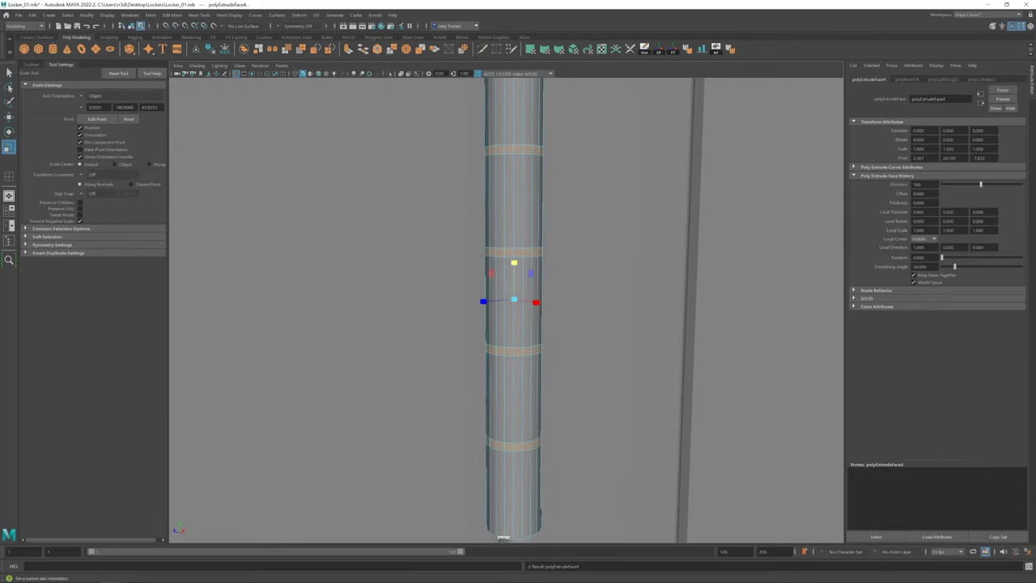
pyautogui.scroll(-5, 512, 151)
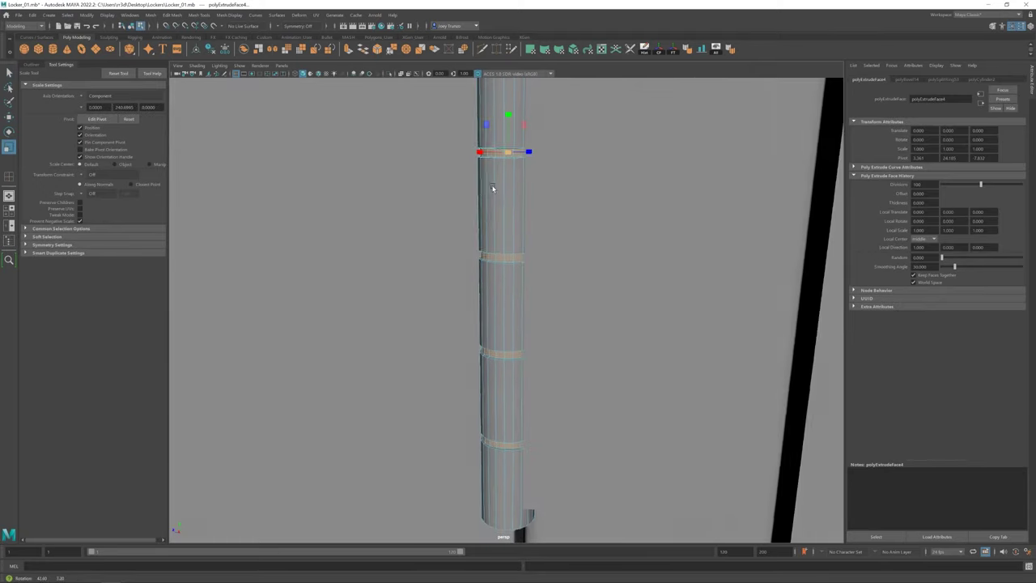
# Step: Bevel the cylinder's end edges and raise the Fraction to round the ends
pyautogui.click(172, 14)
pyautogui.click(182, 38)
pyautogui.keyDown('alt'); pyautogui.moveTo(506, 308); pyautogui.dragTo(575, 359); pyautogui.keyUp('alt')
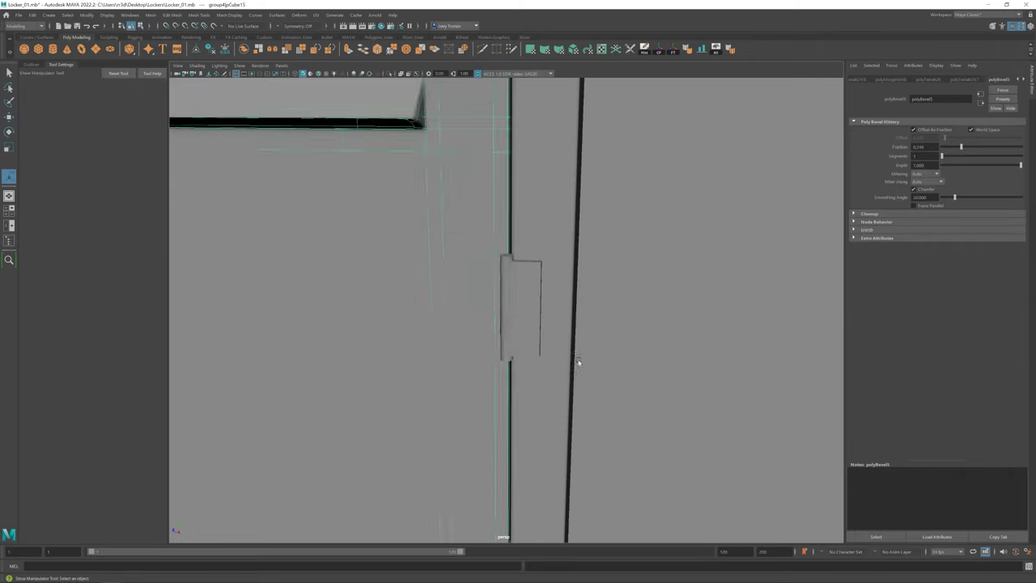
pyautogui.scroll(3, 511, 224)
pyautogui.click(502, 186)
pyautogui.keyDown('alt'); pyautogui.moveTo(502, 186); pyautogui.dragTo(507, 433); pyautogui.keyUp('alt')
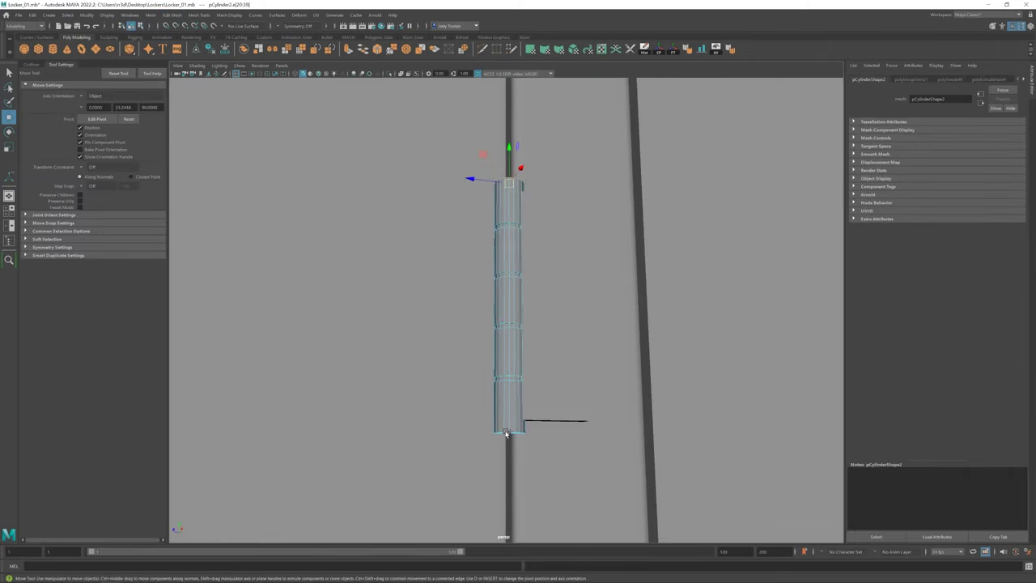
pyautogui.hotkey('ctrl', 'b')
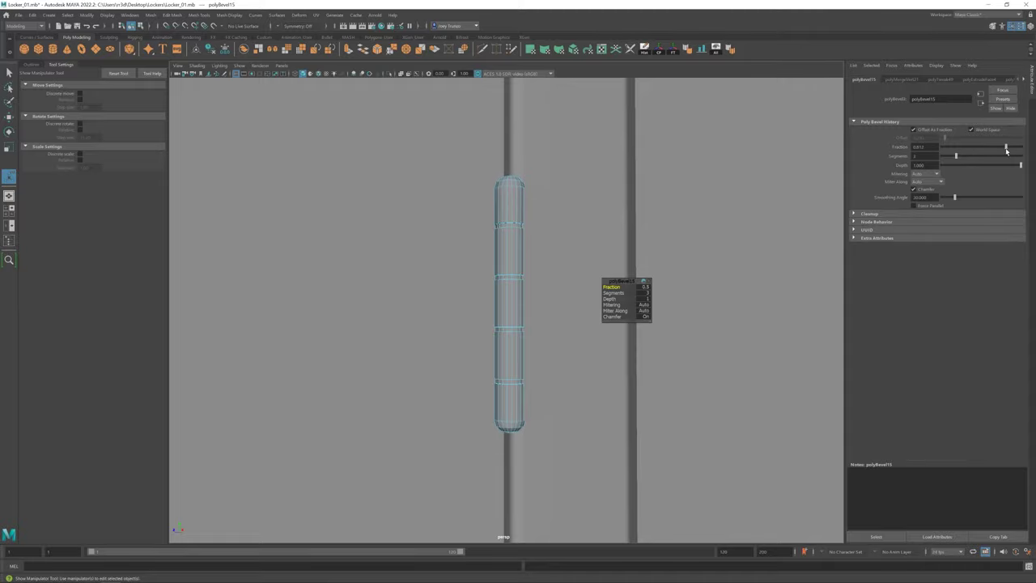
pyautogui.moveTo(509, 204); pyautogui.dragTo(590, 178, button='right')
# Step: Select the vertex rings at the hinge segment joins and scale the top ring
pyautogui.scroll(-8, 465, 367)
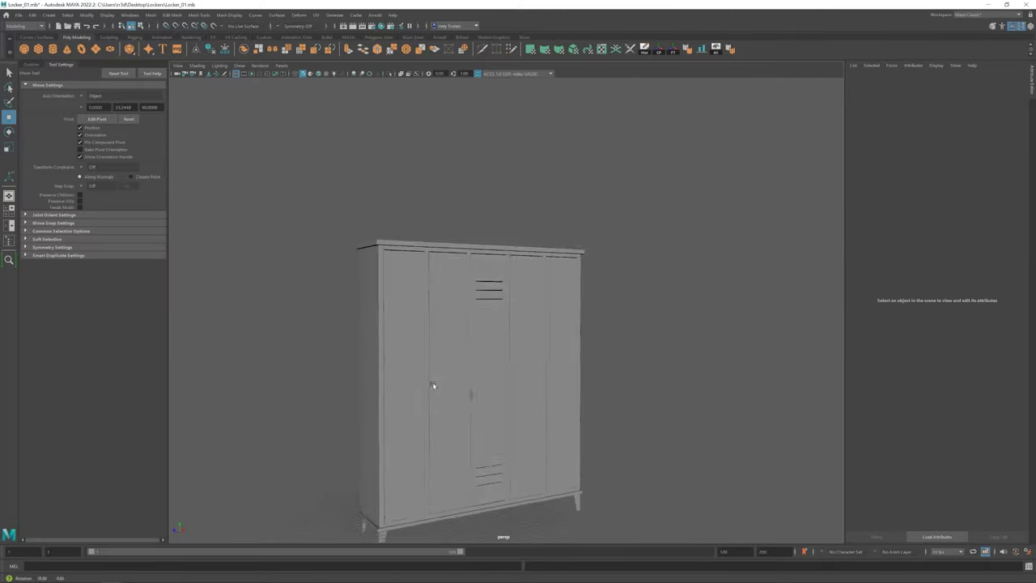
pyautogui.scroll(6, 552, 398)
pyautogui.scroll(-4, 552, 398)
pyautogui.moveTo(447, 245); pyautogui.dragTo(564, 280)
pyautogui.keyDown('shift'); pyautogui.moveTo(451, 327); pyautogui.dragTo(571, 355); pyautogui.keyUp('shift')
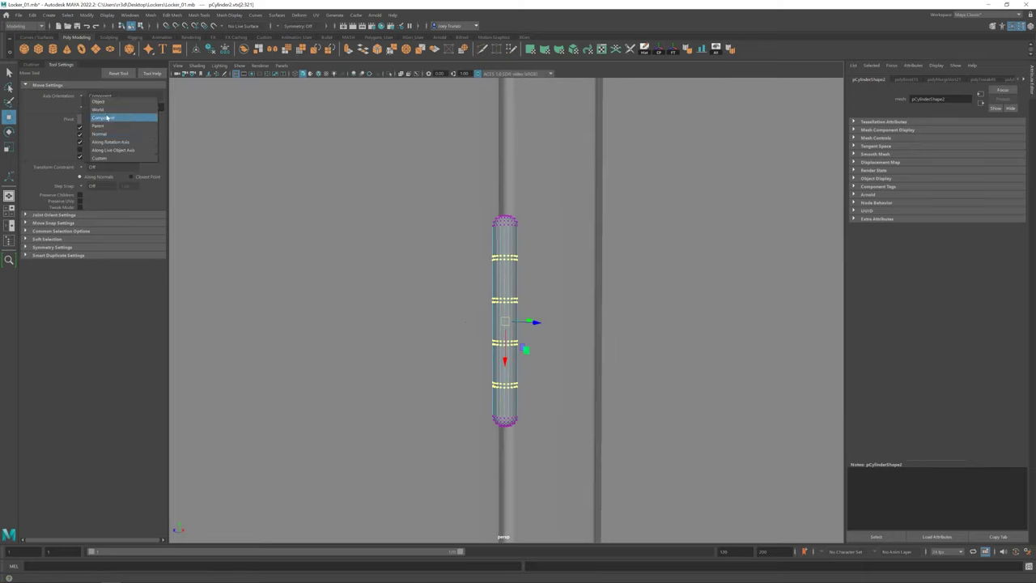
pyautogui.click(106, 119)
pyautogui.press('r')
pyautogui.scroll(1, 504, 297)
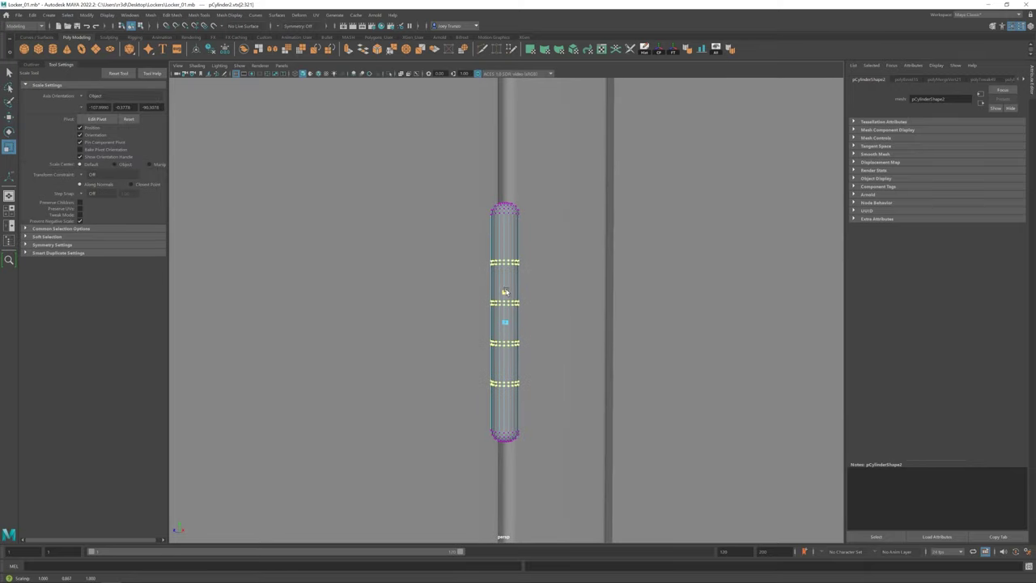
pyautogui.moveTo(481, 265); pyautogui.dragTo(560, 282)
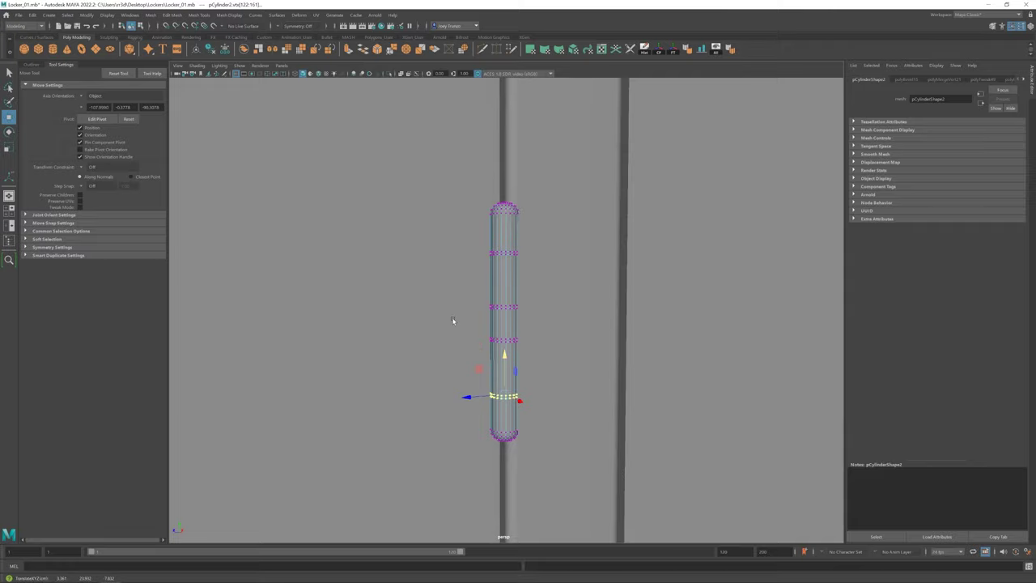
pyautogui.scroll(-5, 503, 265)
pyautogui.scroll(-5, 472, 394)
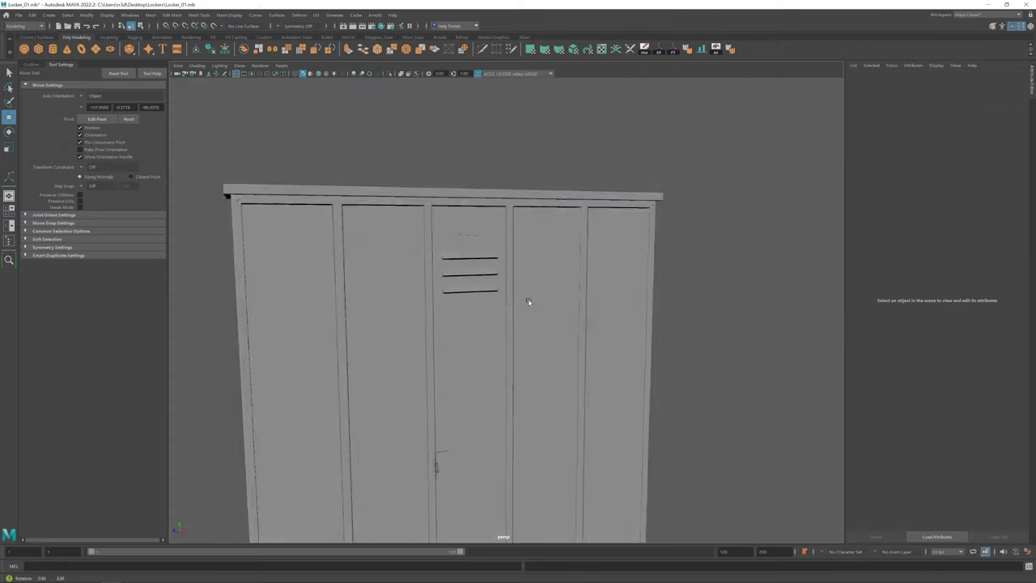
pyautogui.scroll(3, 527, 300)
pyautogui.scroll(6, 504, 287)
# Step: Isolate the flat hinge plate pCube17 and bevel its edges
pyautogui.click(566, 367)
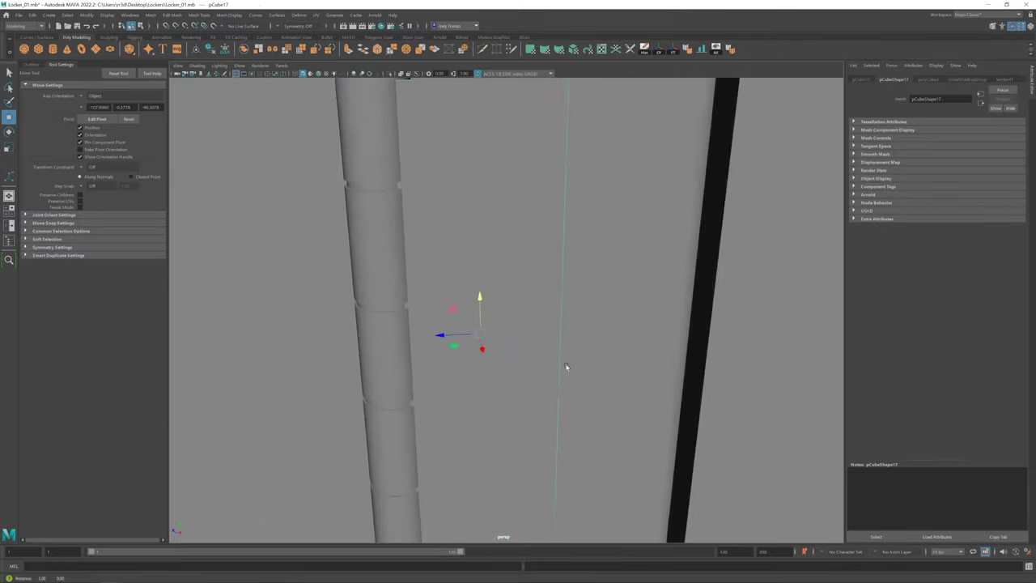
pyautogui.keyDown('alt'); pyautogui.moveTo(566, 366); pyautogui.dragTo(385, 118); pyautogui.keyUp('alt')
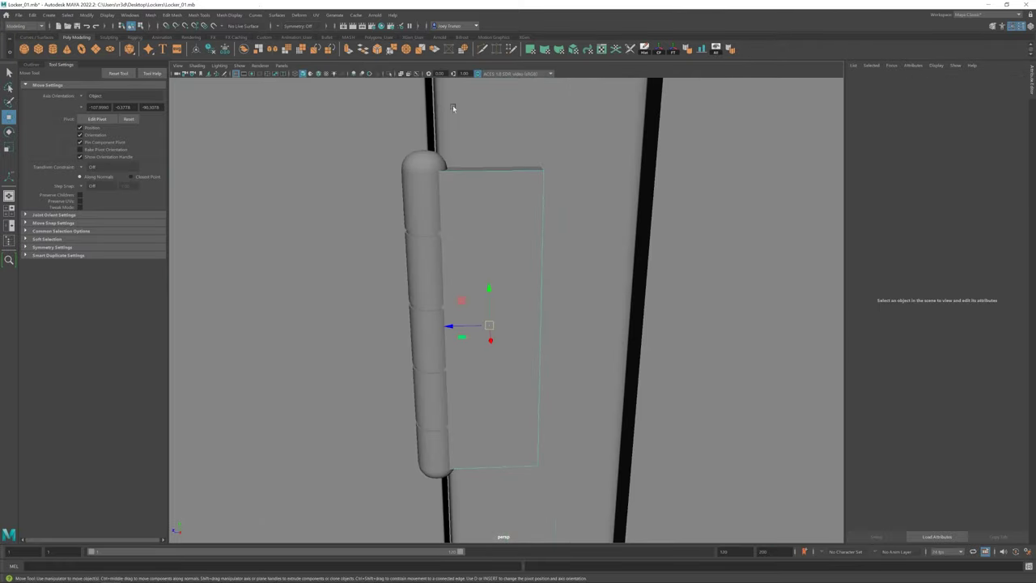
pyautogui.hotkey('ctrl', '1')
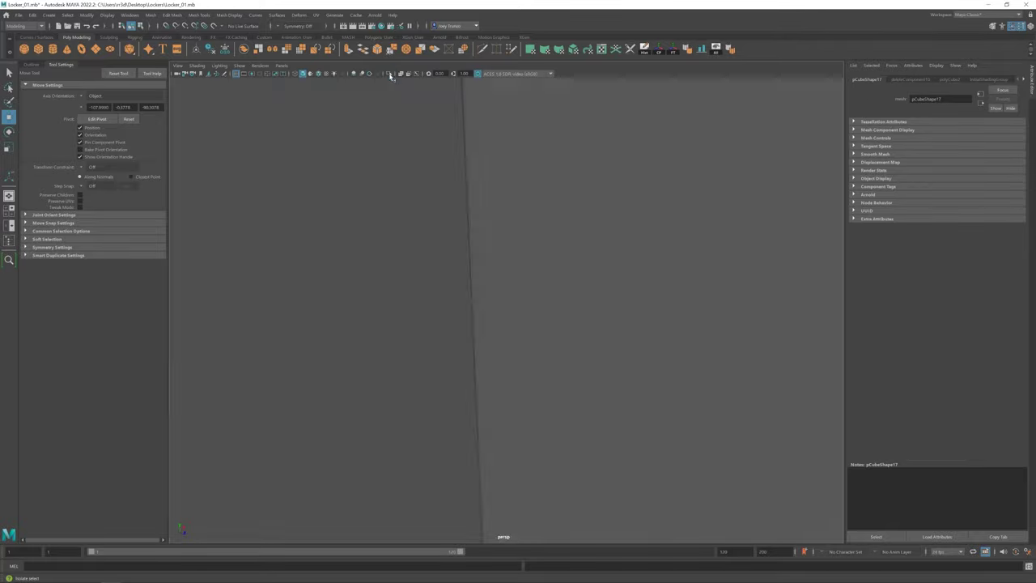
pyautogui.click(390, 75)
pyautogui.click(171, 14)
pyautogui.click(188, 45)
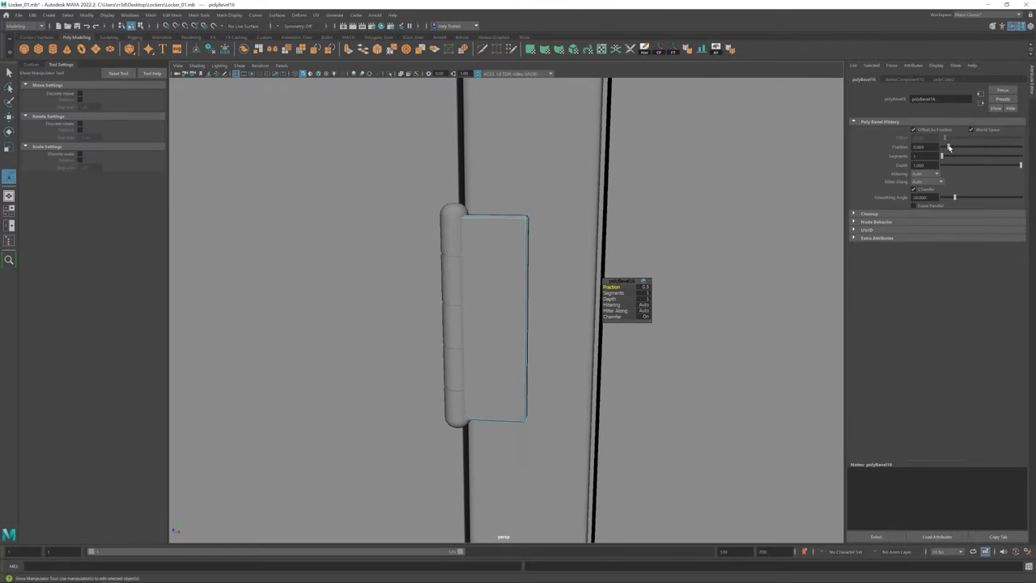
pyautogui.press('w')
pyautogui.moveTo(581, 192)
pyautogui.keyDown('alt'); pyautogui.mouseDown()
pyautogui.moveTo(571, 300)
pyautogui.moveTo(479, 310)
pyautogui.moveTo(475, 297)
pyautogui.moveTo(618, 383)
pyautogui.mouseUp(); pyautogui.keyUp('alt')
pyautogui.press('r')
pyautogui.press('w')
pyautogui.moveTo(618, 384)
pyautogui.keyDown('alt'); pyautogui.mouseDown(button='right')
pyautogui.moveTo(430, 272)
pyautogui.moveTo(624, 405)
pyautogui.moveTo(467, 393)
pyautogui.mouseUp(button='right'); pyautogui.keyUp('alt')
pyautogui.keyDown('alt'); pyautogui.moveTo(468, 393); pyautogui.dragTo(555, 266); pyautogui.keyUp('alt')
# Step: Select the hinge plate and turn the view toward the locker front
pyautogui.keyDown('alt'); pyautogui.moveTo(555, 266); pyautogui.dragTo(569, 272, button='right'); pyautogui.keyUp('alt')
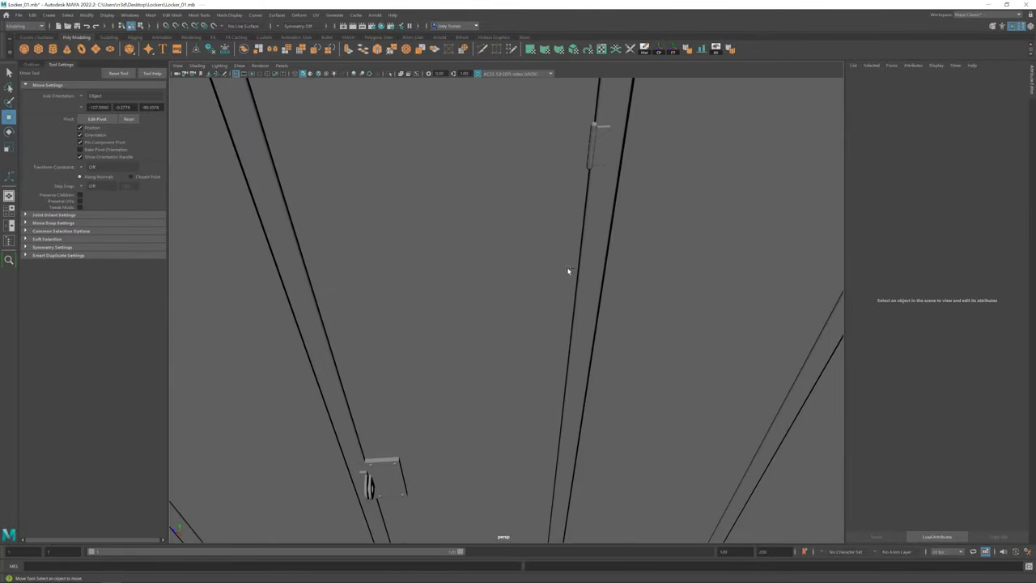
pyautogui.click(597, 145)
pyautogui.keyDown('alt'); pyautogui.moveTo(596, 145); pyautogui.dragTo(537, 271); pyautogui.keyUp('alt')
pyautogui.click(529, 248)
pyautogui.click(504, 206)
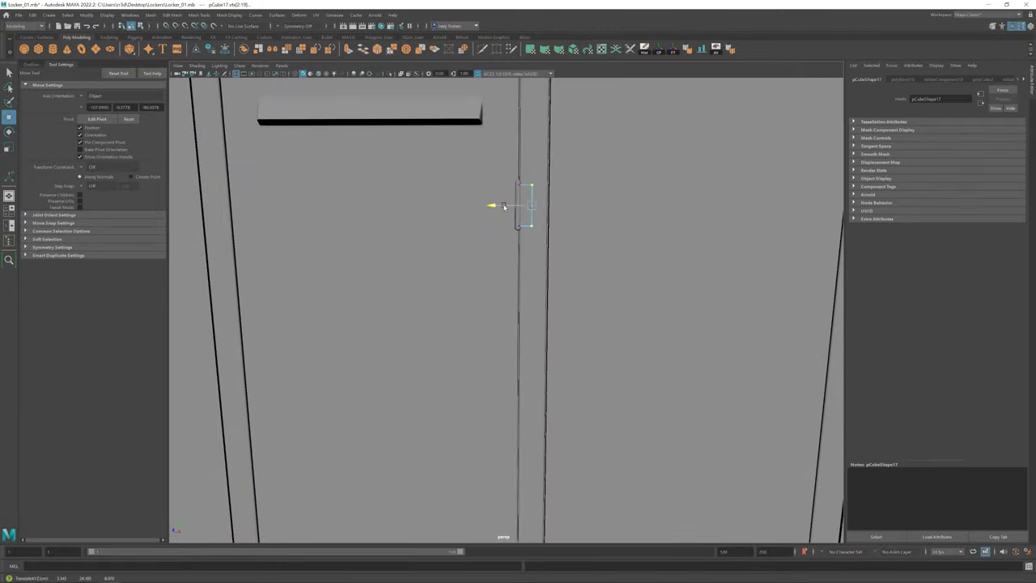
pyautogui.keyDown('alt'); pyautogui.moveTo(504, 207); pyautogui.dragTo(437, 202, button='right'); pyautogui.keyUp('alt')
pyautogui.click(480, 329)
pyautogui.click(527, 326)
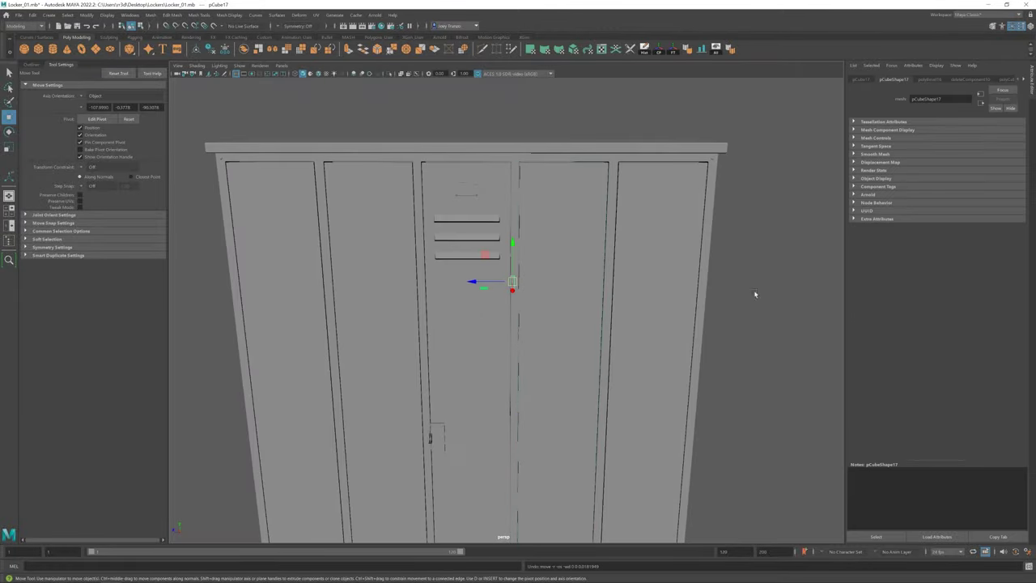
pyautogui.scroll(2, 491, 276)
pyautogui.scroll(1, 491, 276)
# Step: Frame the small screw-head sphere and scale it to fit on the hinge plate
pyautogui.click(814, 125)
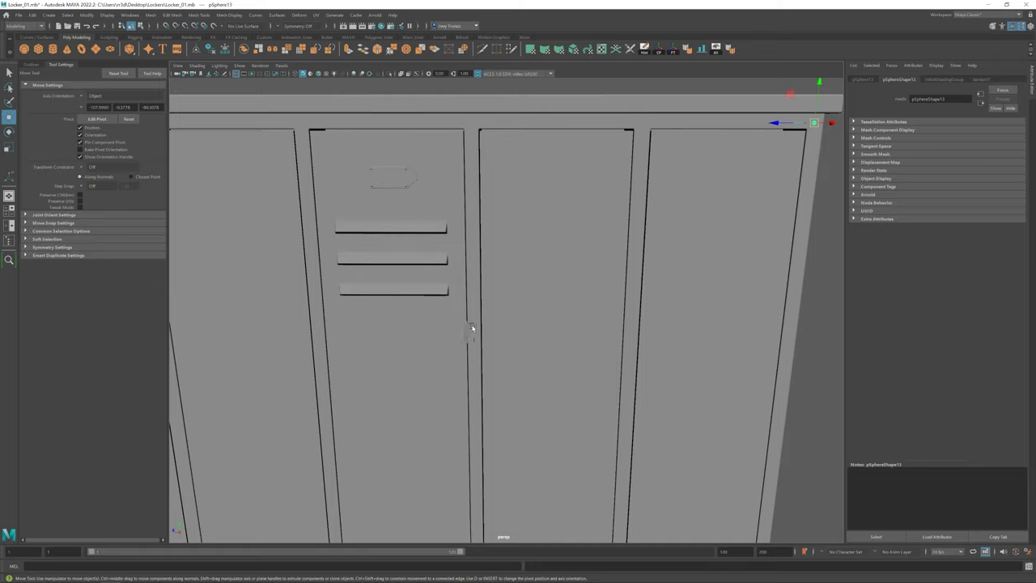
pyautogui.press('f')
pyautogui.click(554, 344)
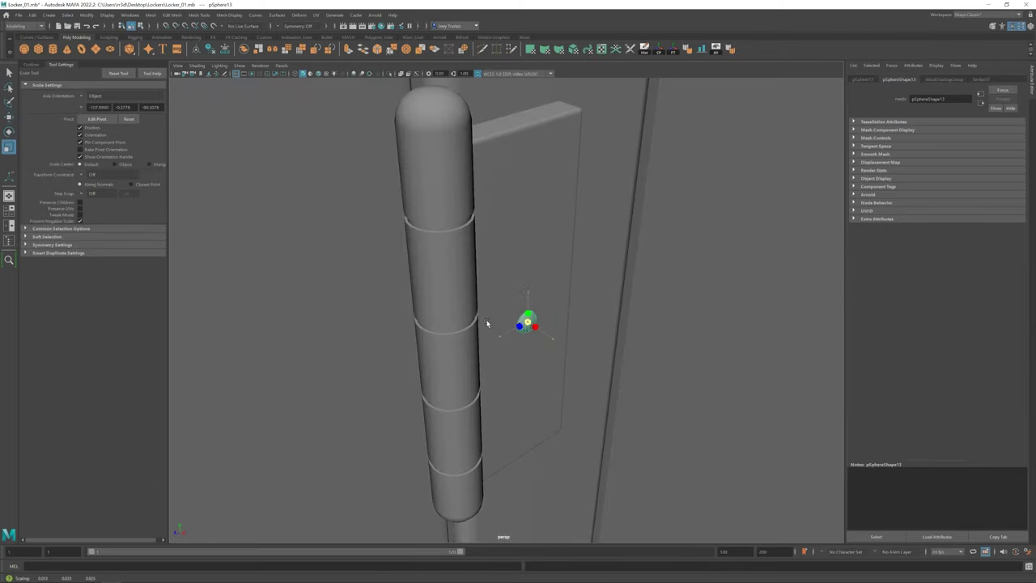
pyautogui.moveTo(553, 339)
pyautogui.keyDown('alt'); pyautogui.mouseDown()
pyautogui.moveTo(513, 127)
pyautogui.moveTo(496, 270)
pyautogui.mouseUp(); pyautogui.keyUp('alt')
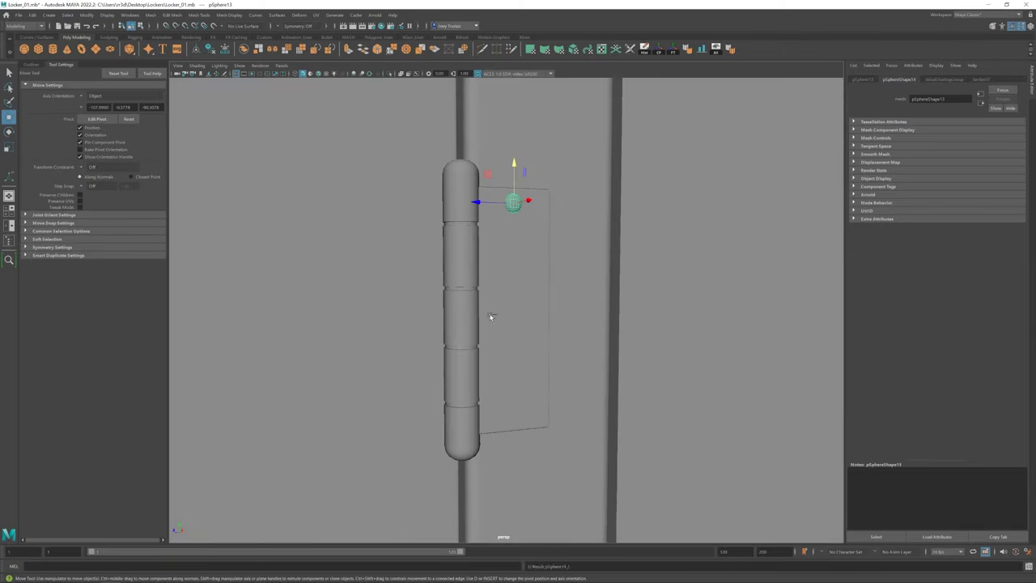
pyautogui.scroll(-5, 536, 375)
pyautogui.click(536, 322)
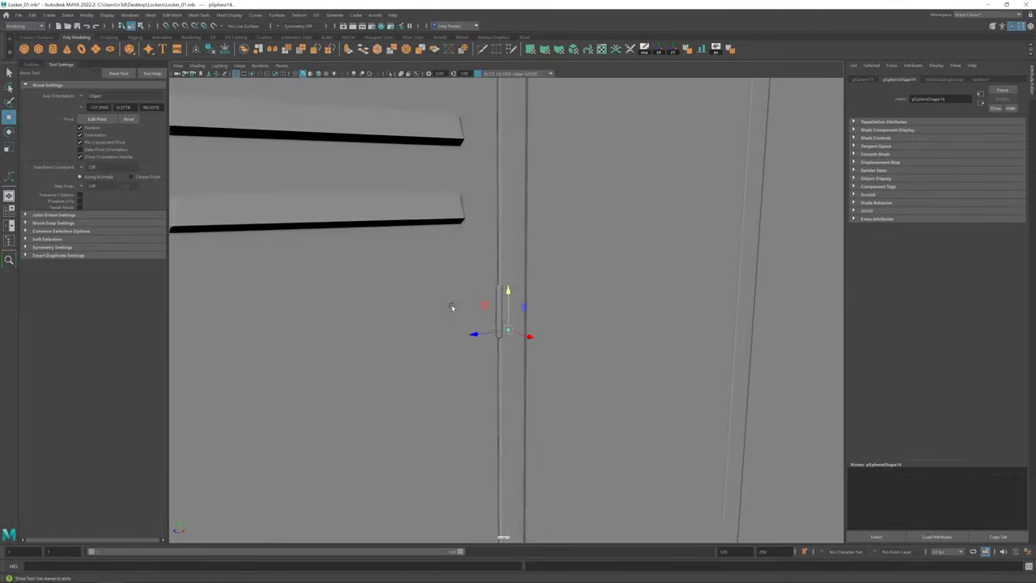
pyautogui.scroll(3, 486, 332)
pyautogui.press('r')
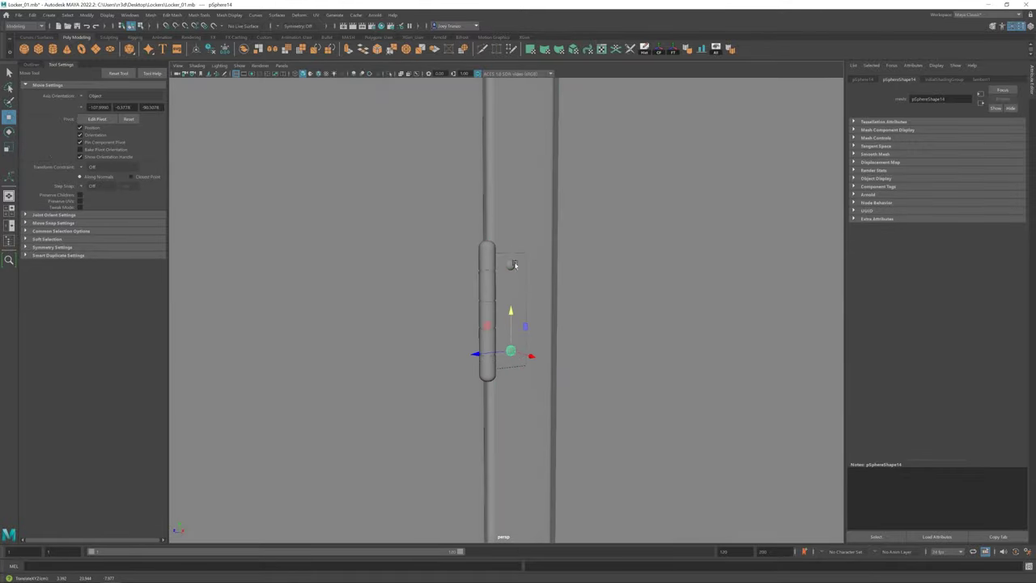
pyautogui.scroll(-5, 510, 253)
pyautogui.scroll(-3, 493, 358)
# Step: Pick a screw-head sphere on the hinge together with the locker door
pyautogui.click(680, 326)
pyautogui.keyDown('alt'); pyautogui.moveTo(680, 326); pyautogui.dragTo(451, 352); pyautogui.keyUp('alt')
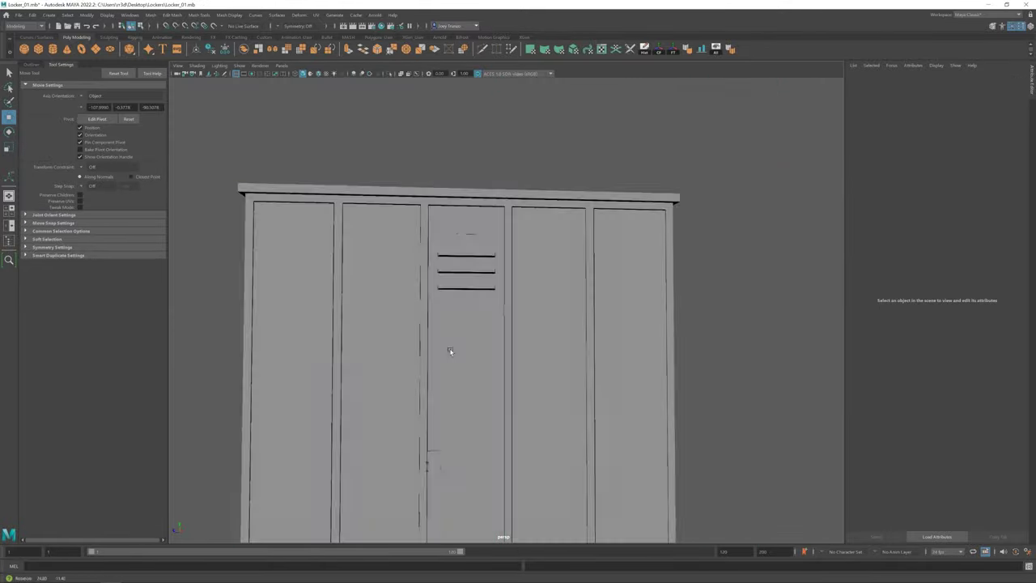
pyautogui.scroll(5, 509, 298)
pyautogui.click(510, 298)
pyautogui.click(523, 322)
pyautogui.keyDown('alt'); pyautogui.moveTo(522, 322); pyautogui.dragTo(535, 340); pyautogui.keyUp('alt')
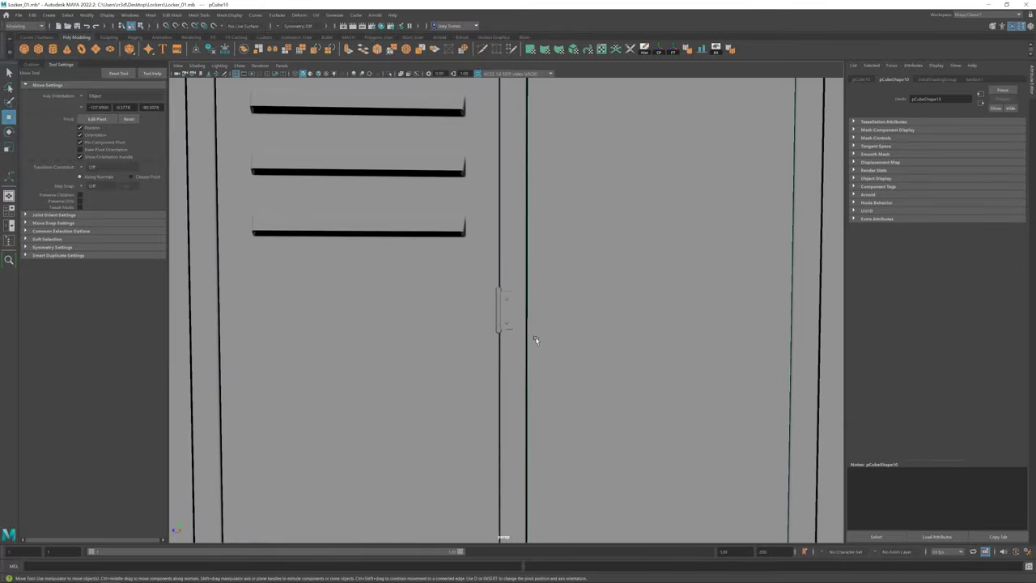
pyautogui.scroll(-5, 541, 297)
# Step: Select the hinge knuckle cylinder and move it against the middle door
pyautogui.press('q')
pyautogui.click(500, 307)
pyautogui.scroll(3, 483, 330)
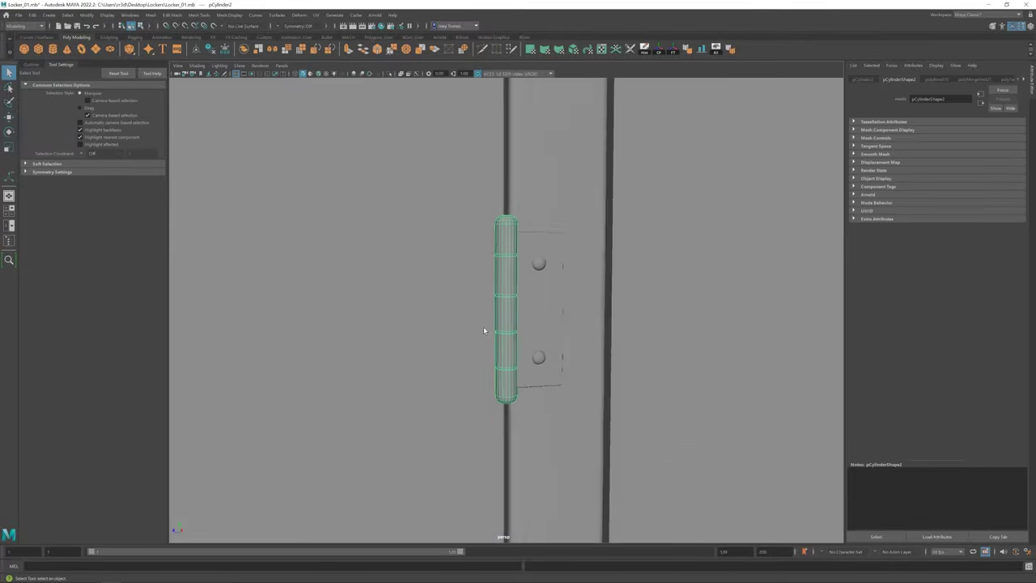
pyautogui.press('w')
pyautogui.scroll(-5, 537, 357)
pyautogui.scroll(-2, 310, 434)
pyautogui.scroll(1, 419, 434)
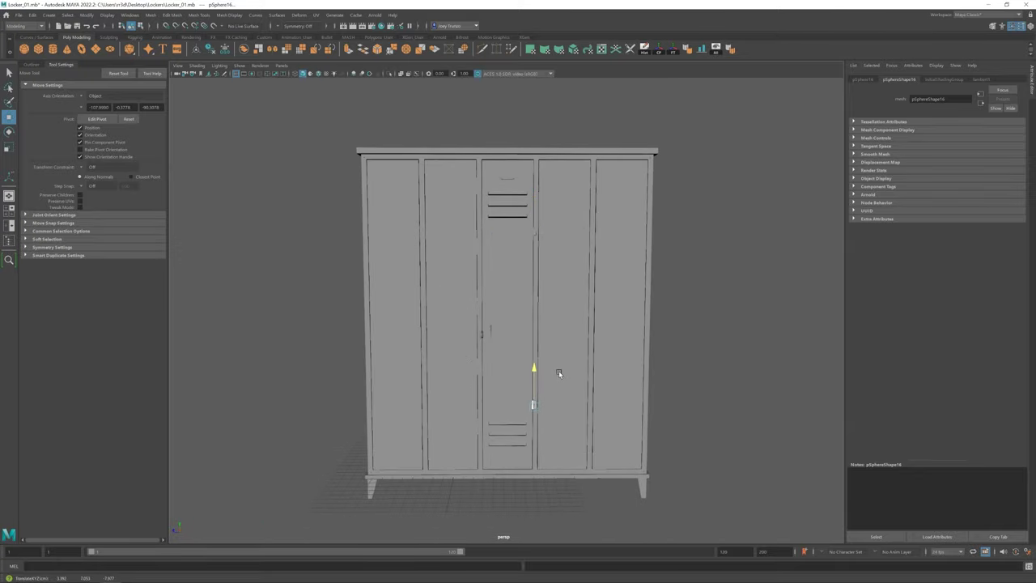
pyautogui.scroll(-3, 560, 377)
pyautogui.keyDown('alt'); pyautogui.moveTo(565, 407); pyautogui.dragTo(564, 398); pyautogui.keyUp('alt')
pyautogui.scroll(4, 564, 398)
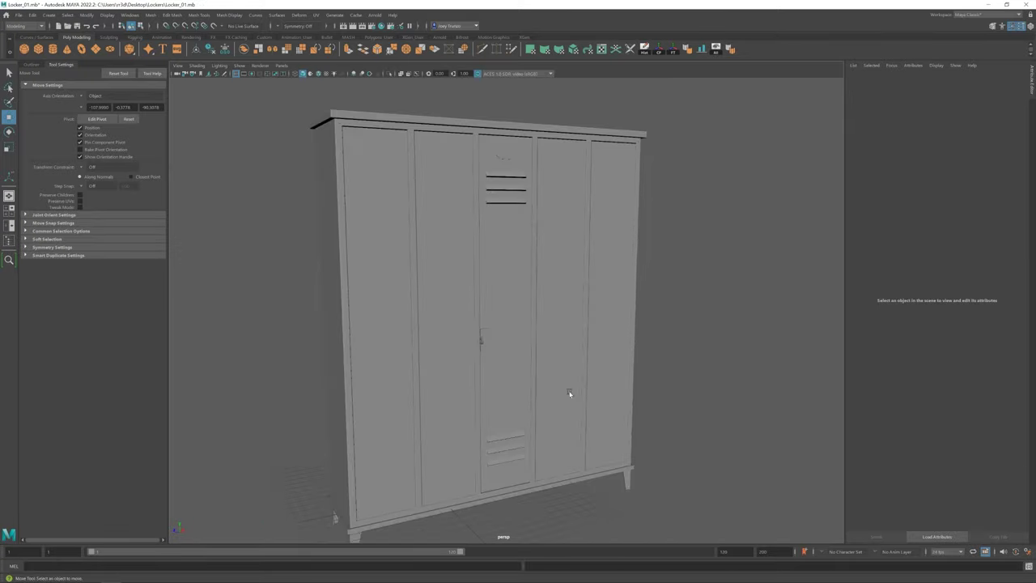
# Step: Select the middle door and check its group4 grouping in the Outliner
pyautogui.click(498, 356)
pyautogui.click(9, 241)
pyautogui.click(48, 240)
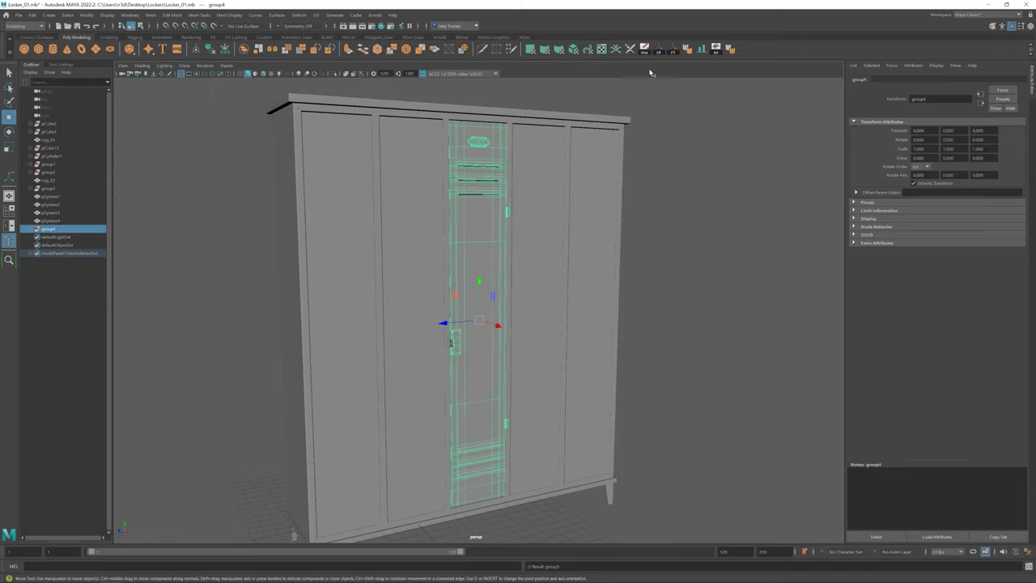
pyautogui.keyDown('alt'); pyautogui.moveTo(650, 89); pyautogui.dragTo(492, 250); pyautogui.keyUp('alt')
pyautogui.scroll(5, 620, 362)
pyautogui.press('Down')
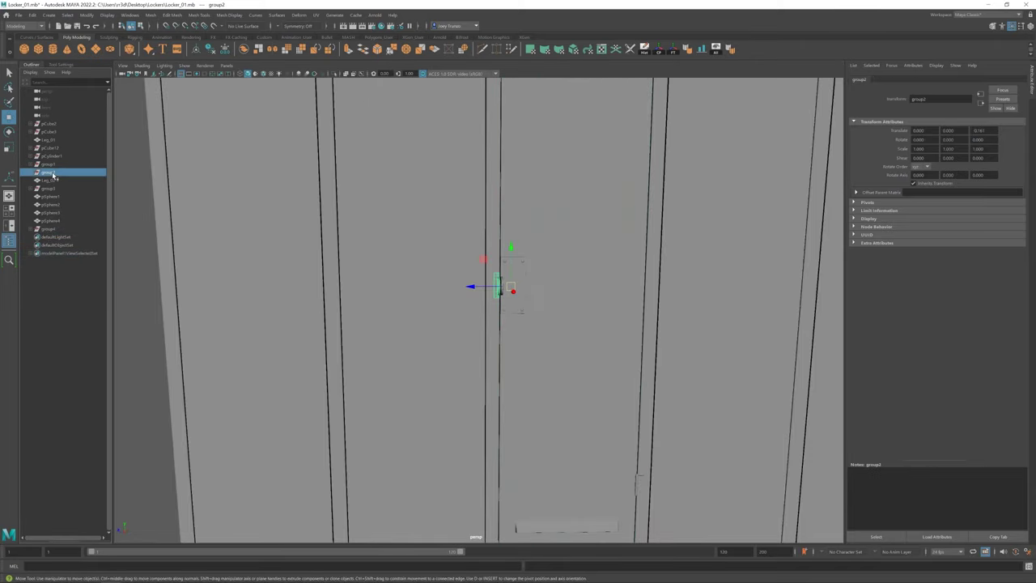
pyautogui.click(33, 172)
pyautogui.click(65, 324)
pyautogui.press('a')
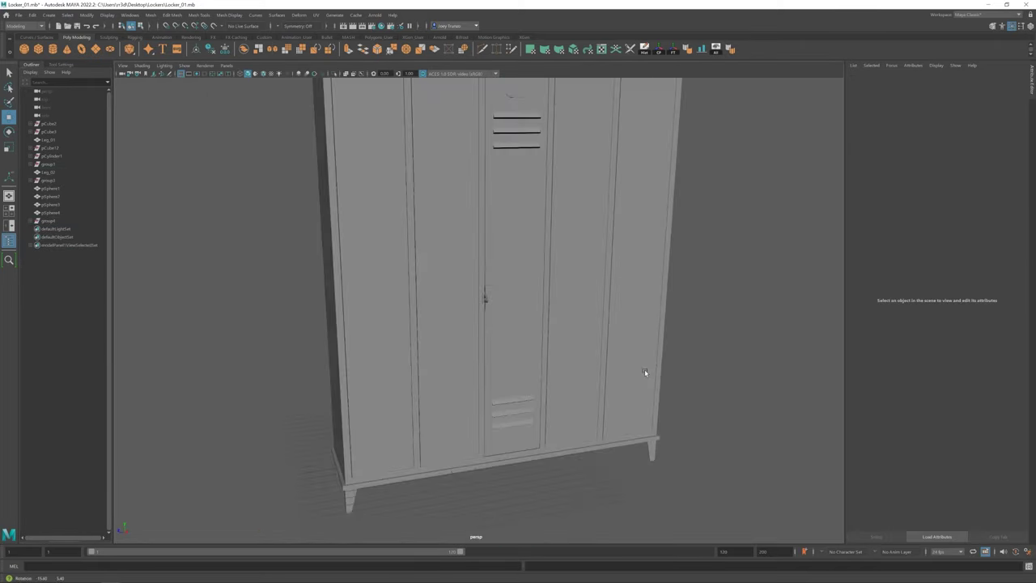
# Step: Select the middle door and turn the view onto its slats
pyautogui.keyDown('alt'); pyautogui.moveTo(500, 301); pyautogui.dragTo(517, 302); pyautogui.keyUp('alt')
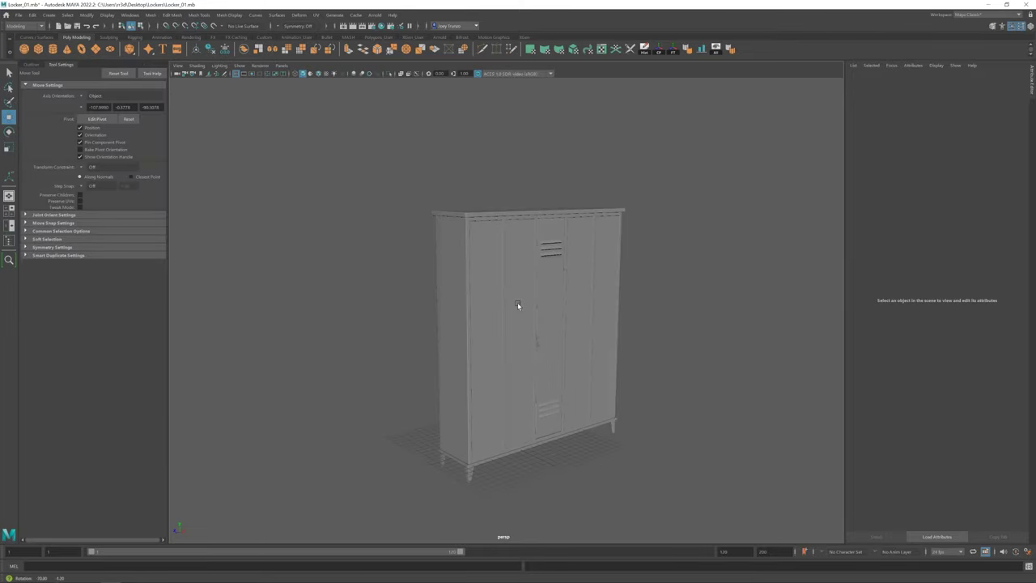
pyautogui.scroll(4, 517, 302)
pyautogui.click(510, 260)
pyautogui.keyDown('alt'); pyautogui.moveTo(510, 260); pyautogui.dragTo(458, 153); pyautogui.keyUp('alt')
pyautogui.scroll(5, 459, 153)
# Step: Start Mesh Tools > Insert Edge Loop and add loops across the middle door
pyautogui.scroll(1, 483, 302)
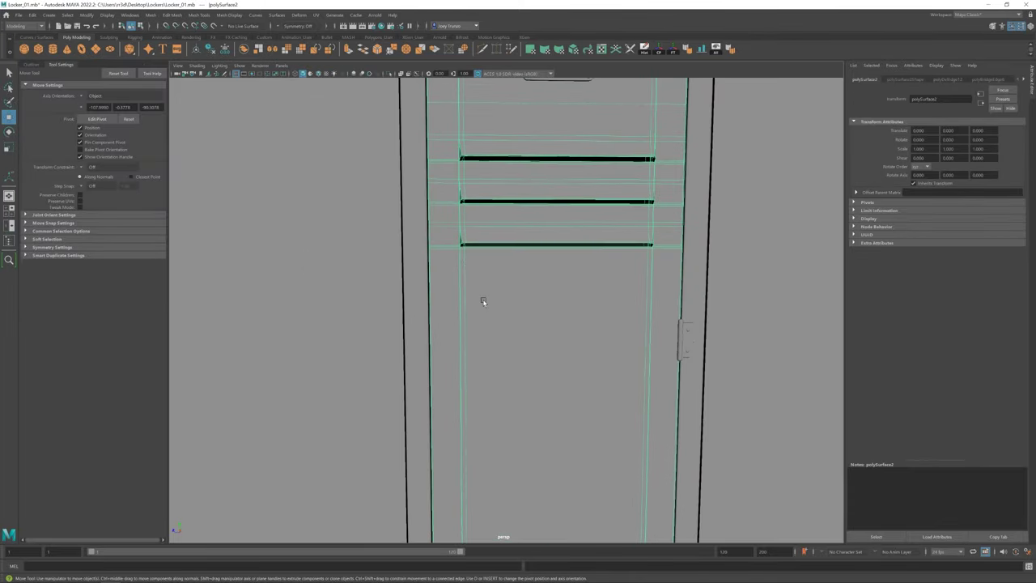
pyautogui.click(171, 15)
pyautogui.click(211, 93)
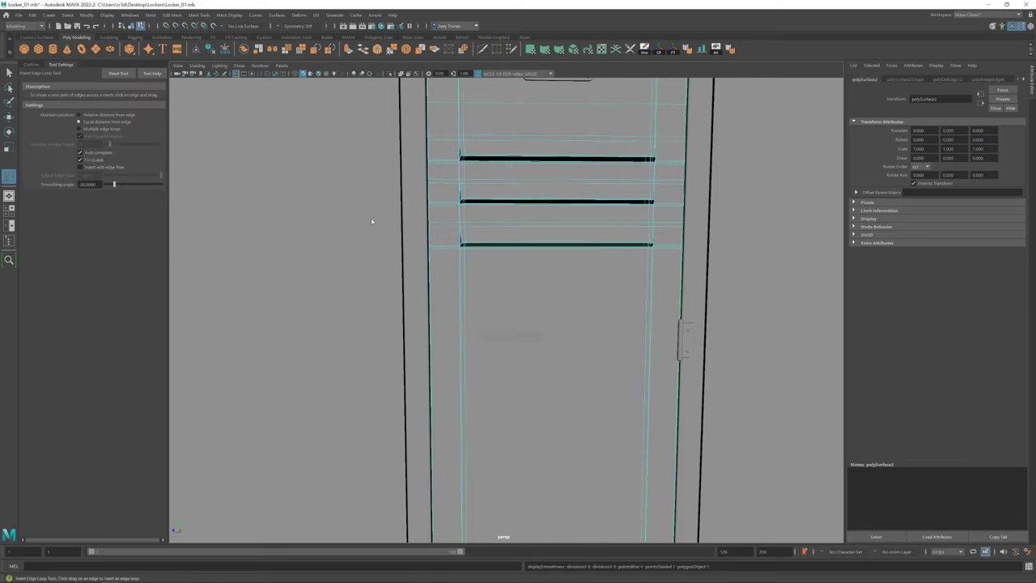
pyautogui.moveTo(535, 304)
pyautogui.keyDown('alt'); pyautogui.mouseDown()
pyautogui.moveTo(574, 211)
pyautogui.moveTo(587, 269)
pyautogui.mouseUp(); pyautogui.keyUp('alt')
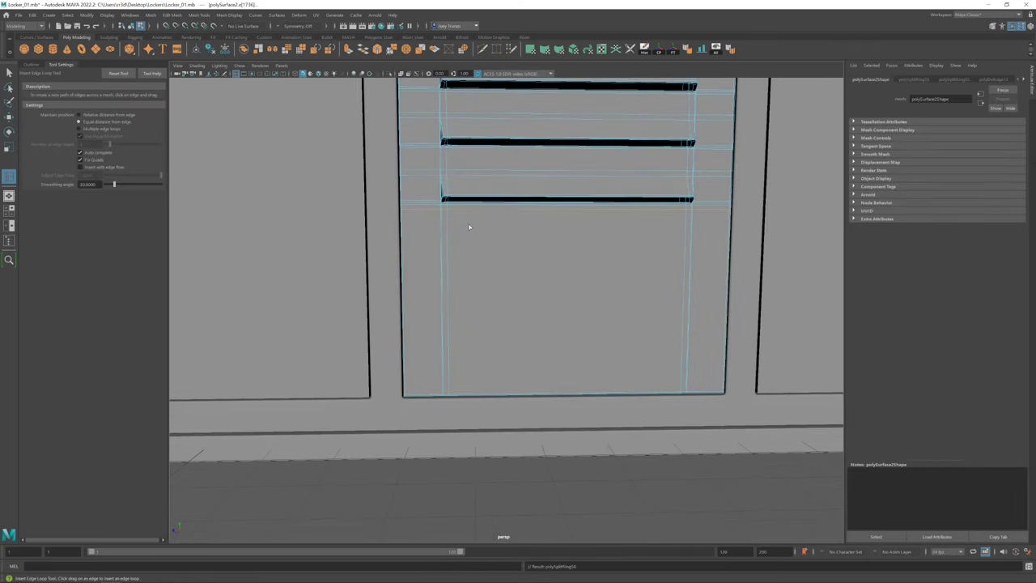
pyautogui.scroll(-3, 573, 246)
pyautogui.click(512, 448)
pyautogui.scroll(-5, 485, 364)
pyautogui.moveTo(453, 282)
pyautogui.keyDown('alt'); pyautogui.mouseDown()
pyautogui.moveTo(486, 337)
pyautogui.moveTo(509, 345)
pyautogui.mouseUp(); pyautogui.keyUp('alt')
pyautogui.scroll(-1, 516, 310)
pyautogui.scroll(5, 516, 310)
# Step: Isolate the locker's top slab and insert two more edge loops across it
pyautogui.moveTo(578, 294)
pyautogui.keyDown('alt'); pyautogui.mouseDown()
pyautogui.moveTo(532, 239)
pyautogui.moveTo(504, 395)
pyautogui.mouseUp(); pyautogui.keyUp('alt')
pyautogui.click(484, 378)
pyautogui.scroll(5, 648, 370)
pyautogui.scroll(3, 548, 308)
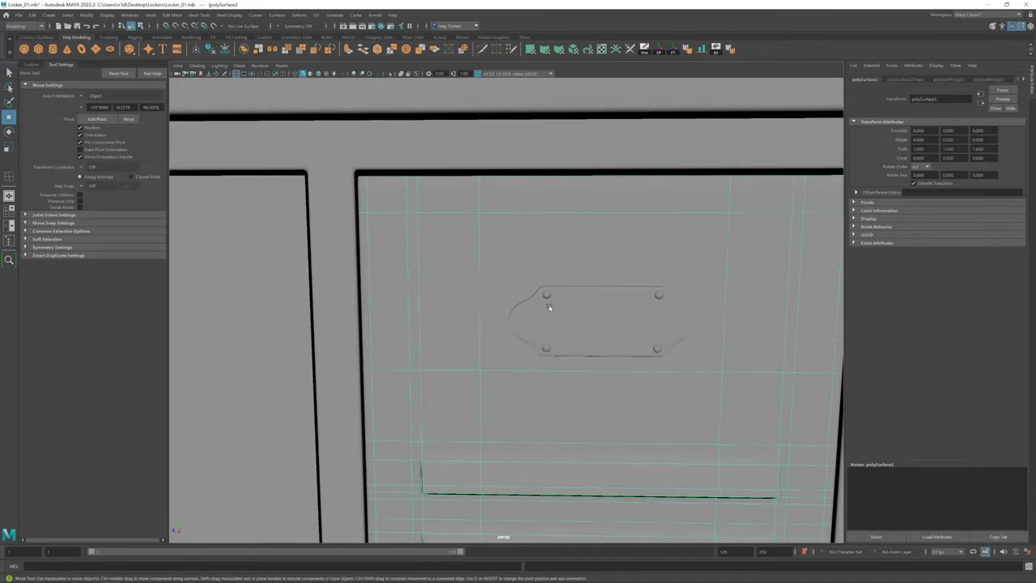
pyautogui.scroll(-3, 486, 259)
pyautogui.hotkey('ctrl', '1')
pyautogui.press('f')
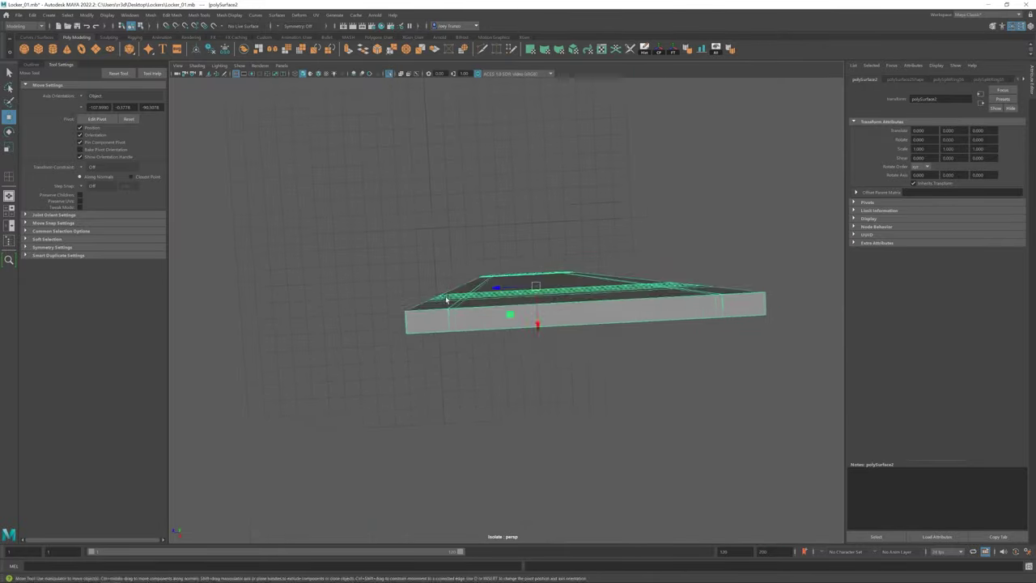
pyautogui.click(201, 15)
pyautogui.click(215, 64)
pyautogui.click(406, 217)
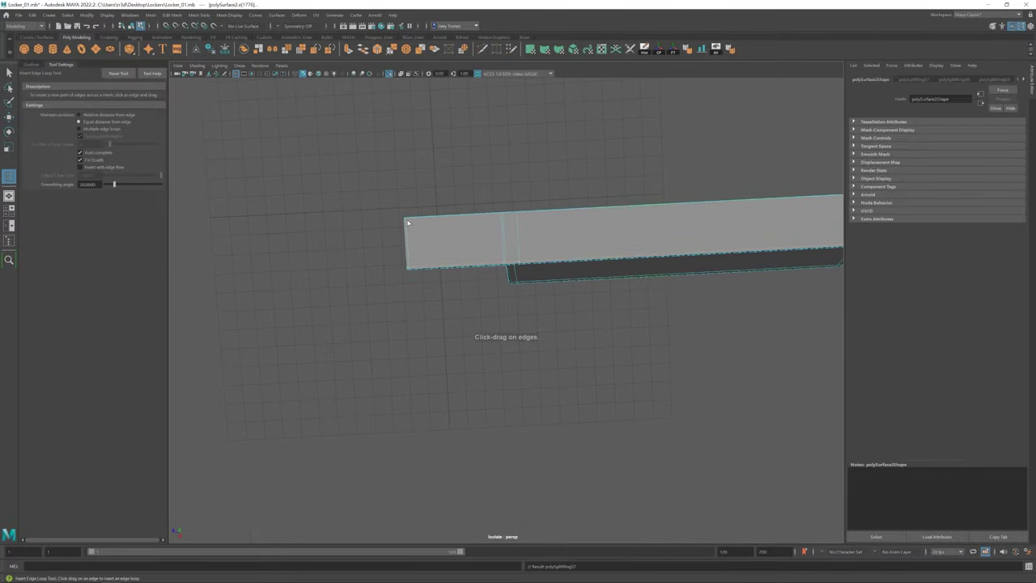
pyautogui.press('w')
pyautogui.hotkey('ctrl', '1')
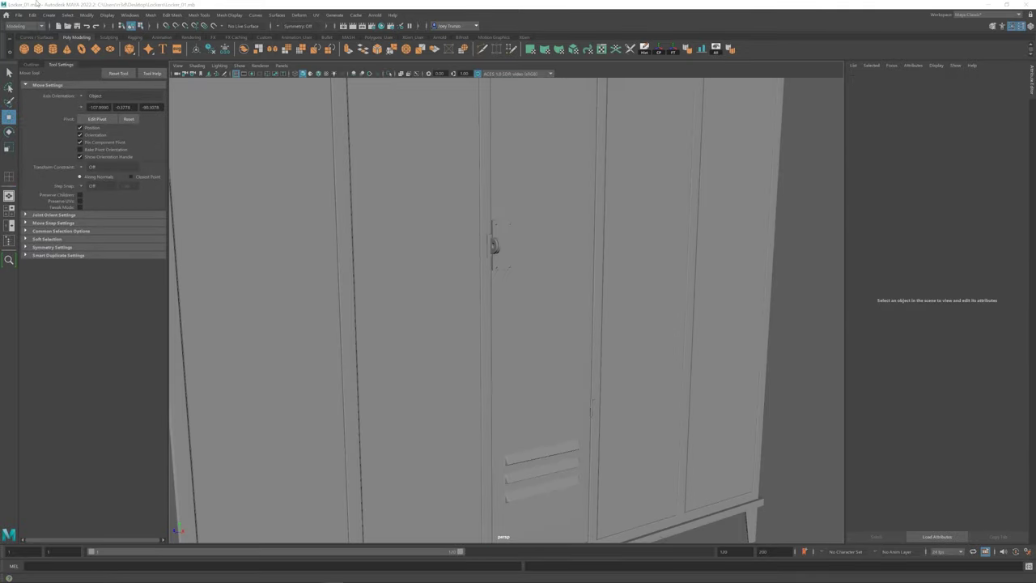
# Step: Shrink the torus (radius 2.399, section radius 0.5) and position it through the hasp loop
pyautogui.click(494, 245)
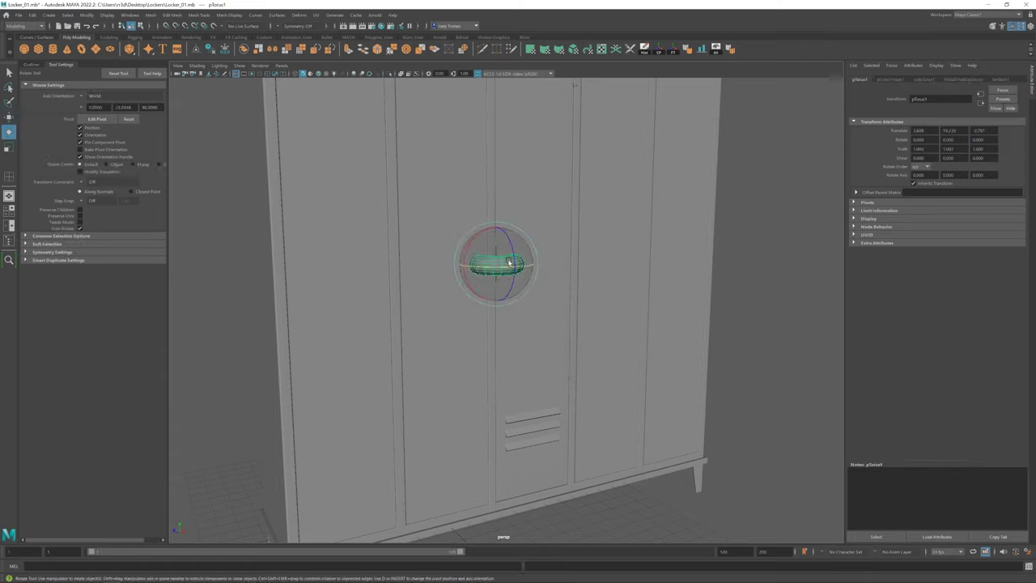
pyautogui.press('f')
pyautogui.moveTo(501, 274)
pyautogui.keyDown('alt'); pyautogui.mouseDown()
pyautogui.moveTo(502, 311)
pyautogui.moveTo(387, 306)
pyautogui.mouseUp(); pyautogui.keyUp('alt')
pyautogui.press('r')
pyautogui.press('f')
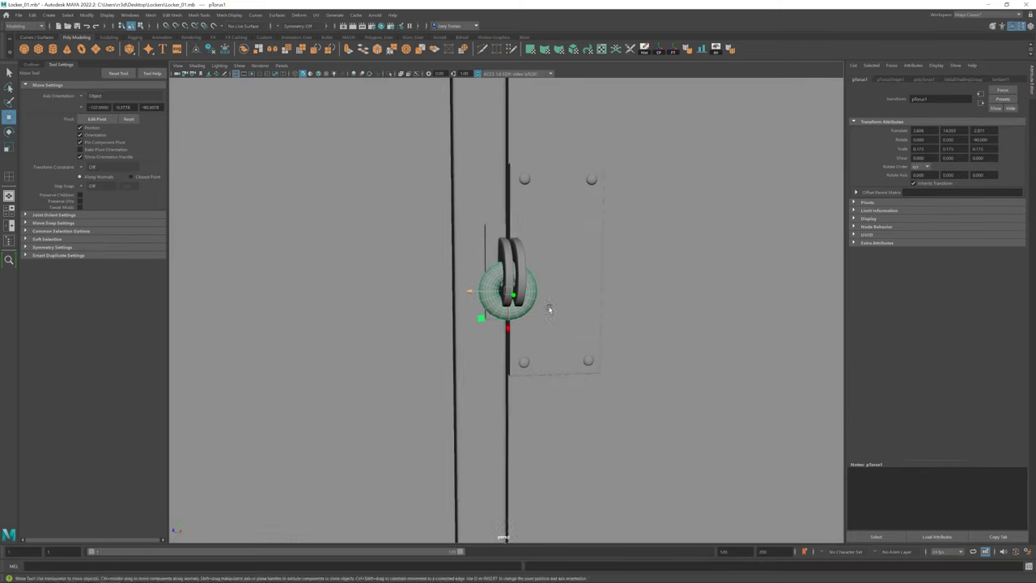
pyautogui.click(924, 79)
pyautogui.keyDown('alt'); pyautogui.moveTo(630, 232); pyautogui.dragTo(696, 227); pyautogui.keyUp('alt')
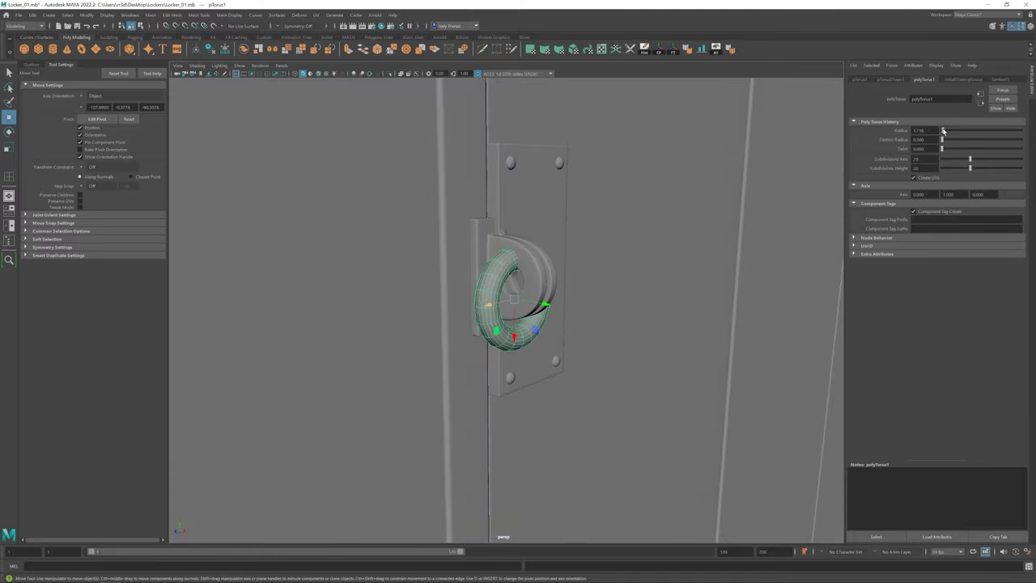
pyautogui.moveTo(556, 295); pyautogui.dragTo(525, 297)
pyautogui.press('w')
pyautogui.keyDown('alt'); pyautogui.moveTo(522, 348); pyautogui.dragTo(381, 303); pyautogui.keyUp('alt')
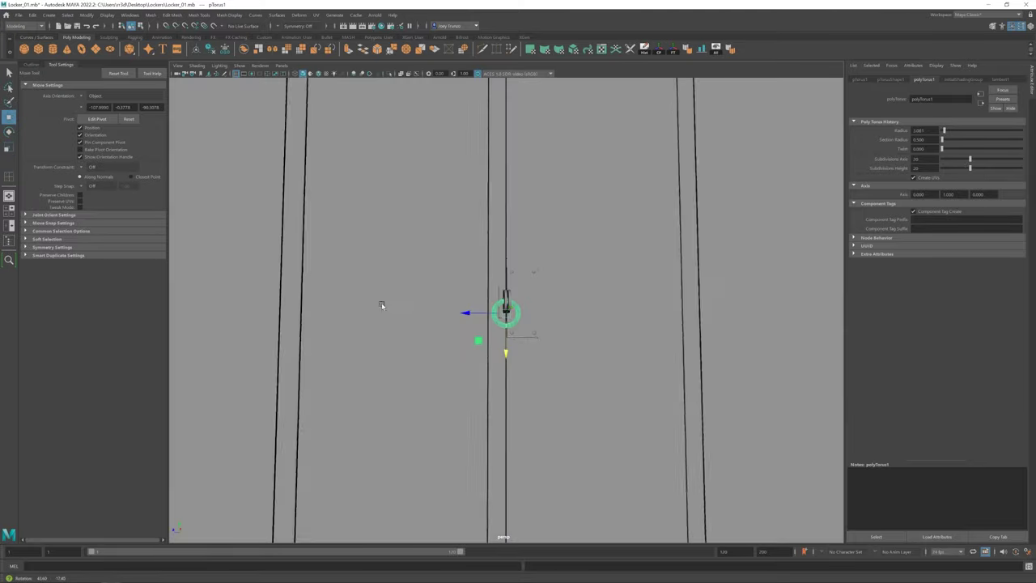
pyautogui.keyDown('alt'); pyautogui.moveTo(381, 303); pyautogui.dragTo(672, 431, button='right'); pyautogui.keyUp('alt')
pyautogui.moveTo(502, 320)
pyautogui.keyDown('alt'); pyautogui.mouseDown()
pyautogui.moveTo(486, 324)
pyautogui.moveTo(507, 339)
pyautogui.mouseUp(); pyautogui.keyUp('alt')
pyautogui.press('w')
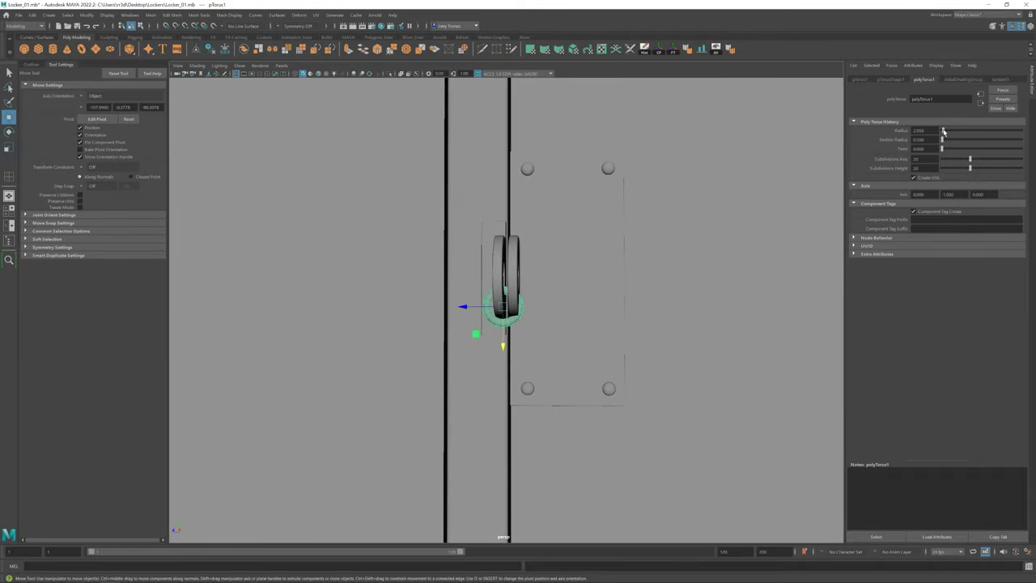
# Step: Edit the torus faces down to a partial U-shaped shackle hooked through the latch ring
pyautogui.keyDown('alt'); pyautogui.moveTo(729, 307); pyautogui.dragTo(786, 300); pyautogui.keyUp('alt')
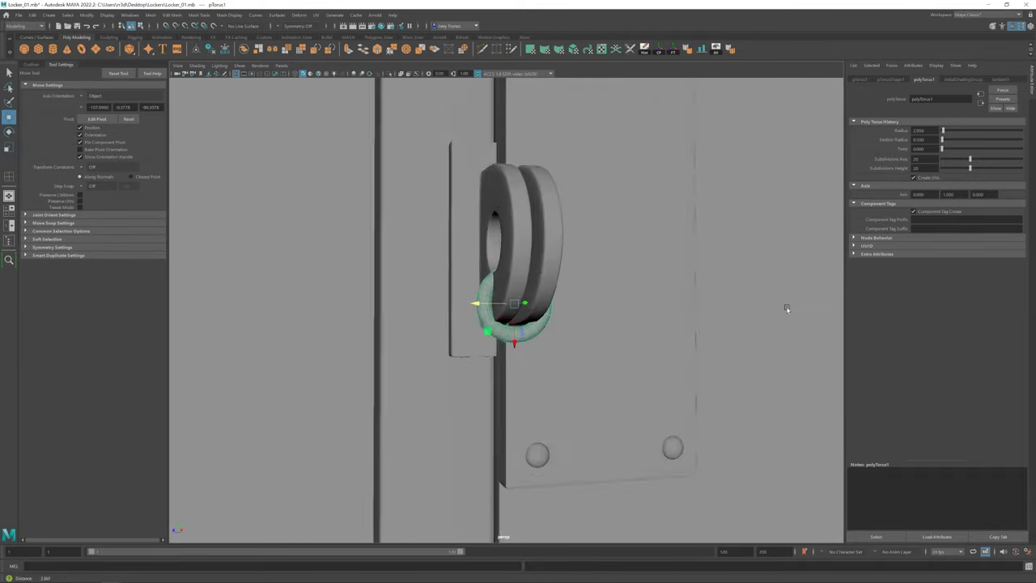
pyautogui.scroll(3, 786, 300)
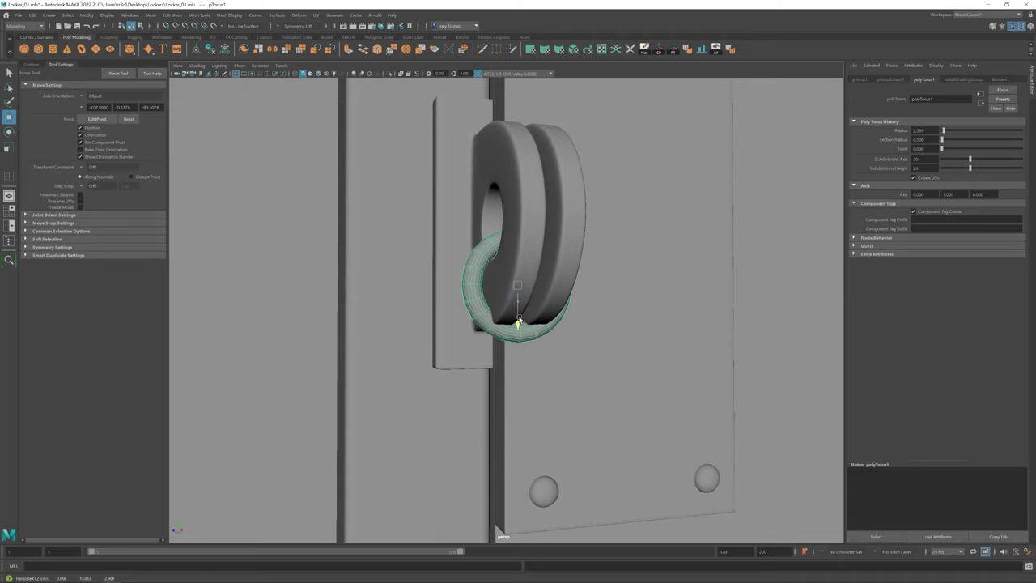
pyautogui.keyDown('alt'); pyautogui.moveTo(519, 319); pyautogui.dragTo(506, 298); pyautogui.keyUp('alt')
pyautogui.moveTo(506, 298); pyautogui.dragTo(608, 296, button='right')
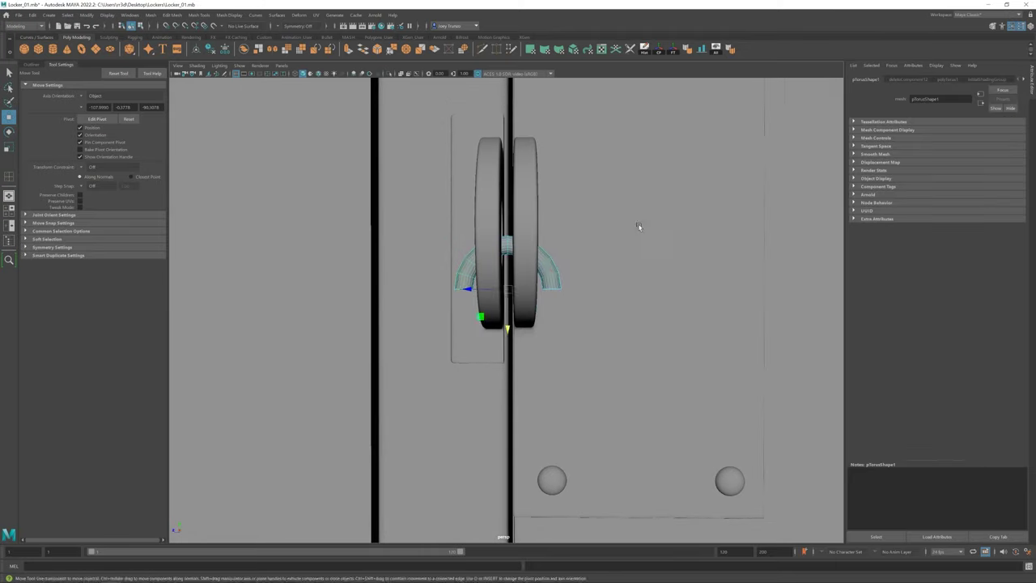
pyautogui.moveTo(639, 227)
pyautogui.keyDown('alt'); pyautogui.mouseDown()
pyautogui.moveTo(530, 304)
pyautogui.moveTo(488, 386)
pyautogui.mouseUp(); pyautogui.keyUp('alt')
pyautogui.scroll(2, 530, 304)
pyautogui.press('F8')
pyautogui.scroll(-3, 488, 387)
pyautogui.scroll(-3, 485, 348)
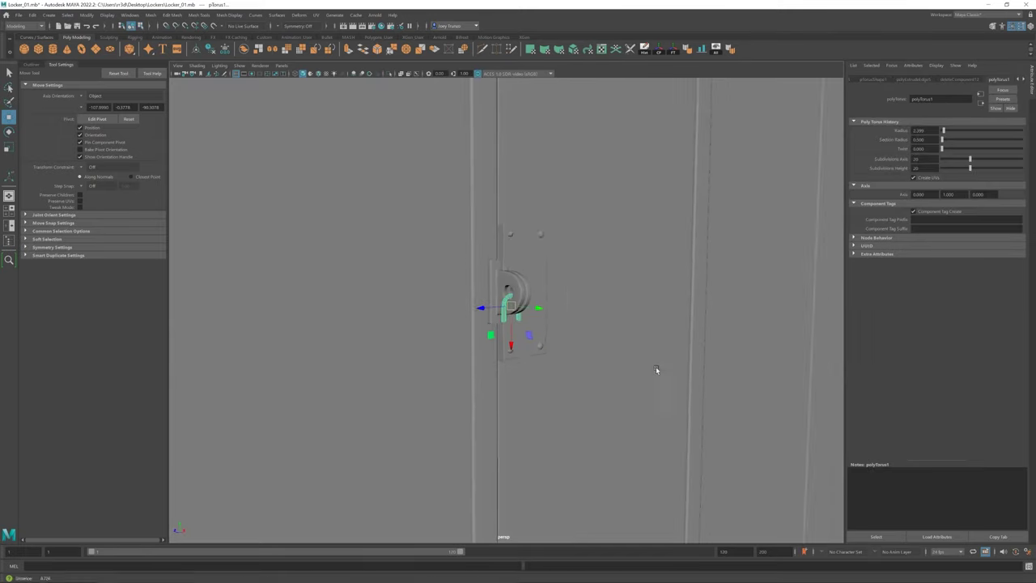
pyautogui.keyDown('alt'); pyautogui.moveTo(518, 307); pyautogui.dragTo(567, 291); pyautogui.keyUp('alt')
pyautogui.scroll(3, 518, 308)
# Step: Apply Edit Mesh > Collapse to the selected shackle components
pyautogui.click(171, 15)
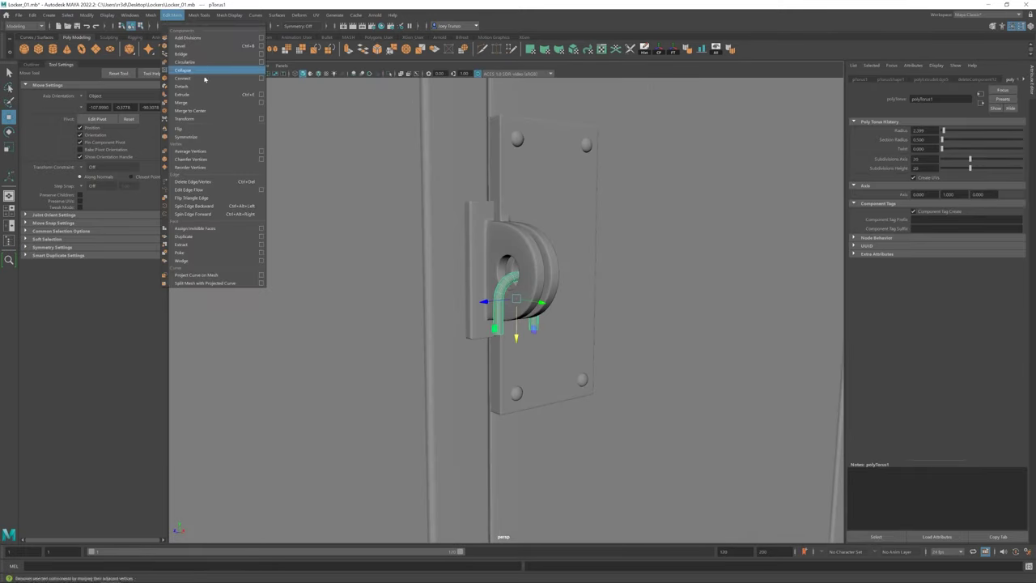
pyautogui.click(205, 79)
pyautogui.moveTo(486, 308)
pyautogui.keyDown('alt'); pyautogui.mouseDown()
pyautogui.moveTo(538, 295)
pyautogui.moveTo(494, 300)
pyautogui.moveTo(520, 313)
pyautogui.moveTo(562, 307)
pyautogui.mouseUp(); pyautogui.keyUp('alt')
pyautogui.press('w')
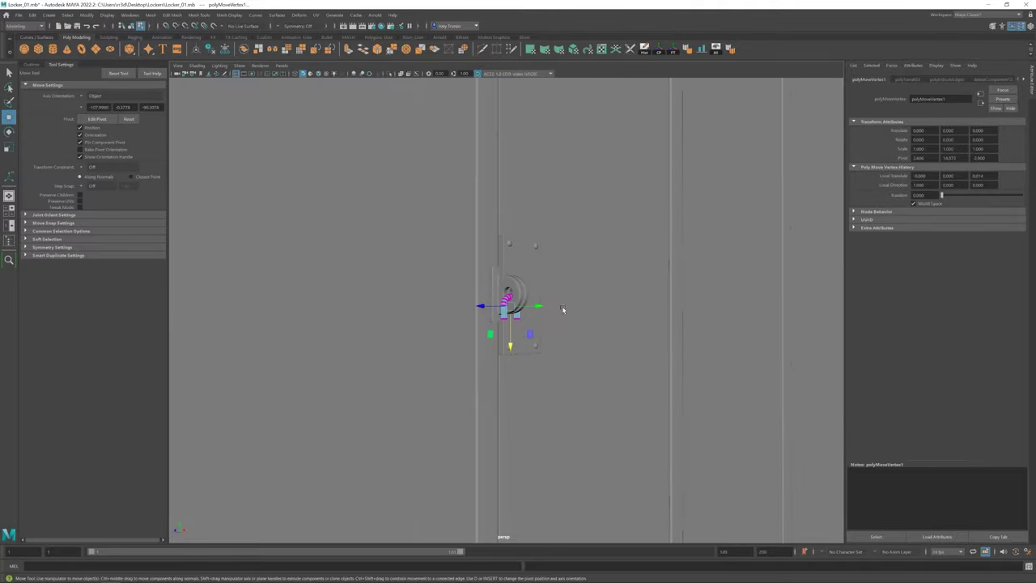
# Step: Scale a cube into a box padlock body hanging beneath the shackle
pyautogui.scroll(5, 562, 307)
pyautogui.click(736, 292)
pyautogui.scroll(-5, 448, 347)
pyautogui.moveTo(438, 354); pyautogui.dragTo(591, 321)
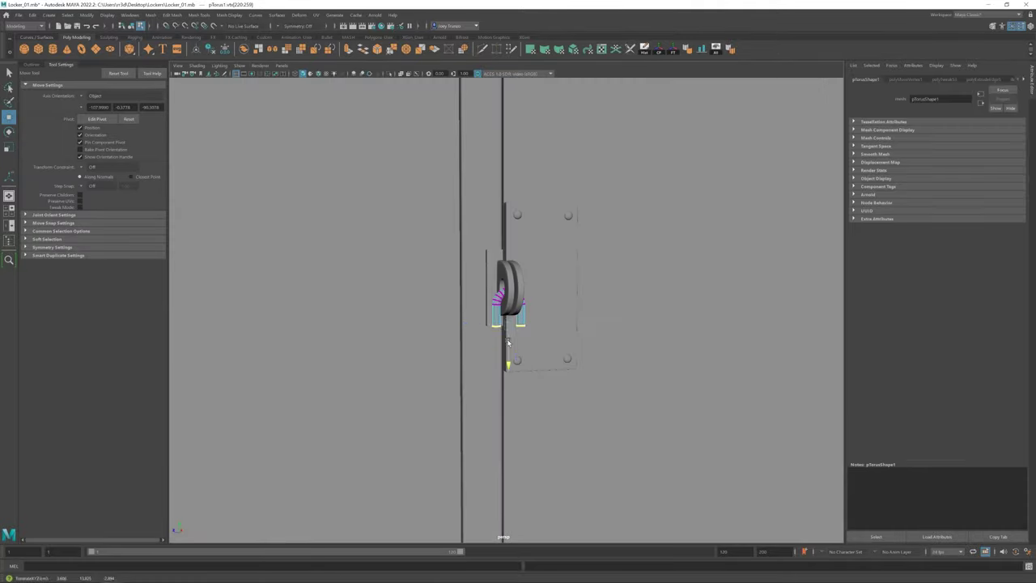
pyautogui.press('f')
pyautogui.click(506, 308)
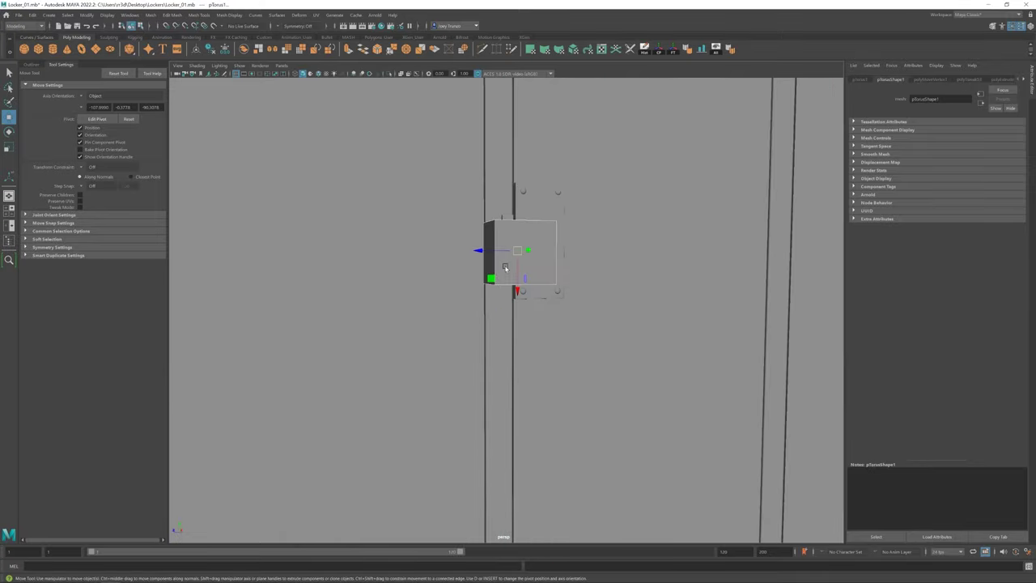
pyautogui.press('r')
pyautogui.moveTo(506, 275)
pyautogui.keyDown('alt'); pyautogui.mouseDown()
pyautogui.moveTo(534, 267)
pyautogui.moveTo(516, 274)
pyautogui.moveTo(524, 230)
pyautogui.moveTo(518, 267)
pyautogui.mouseUp(); pyautogui.keyUp('alt')
pyautogui.moveTo(486, 356)
pyautogui.mouseDown()
pyautogui.moveTo(589, 353)
pyautogui.moveTo(641, 297)
pyautogui.moveTo(523, 294)
pyautogui.moveTo(518, 324)
pyautogui.mouseUp()
pyautogui.scroll(3, 549, 347)
pyautogui.scroll(2, 635, 343)
pyautogui.scroll(-3, 518, 324)
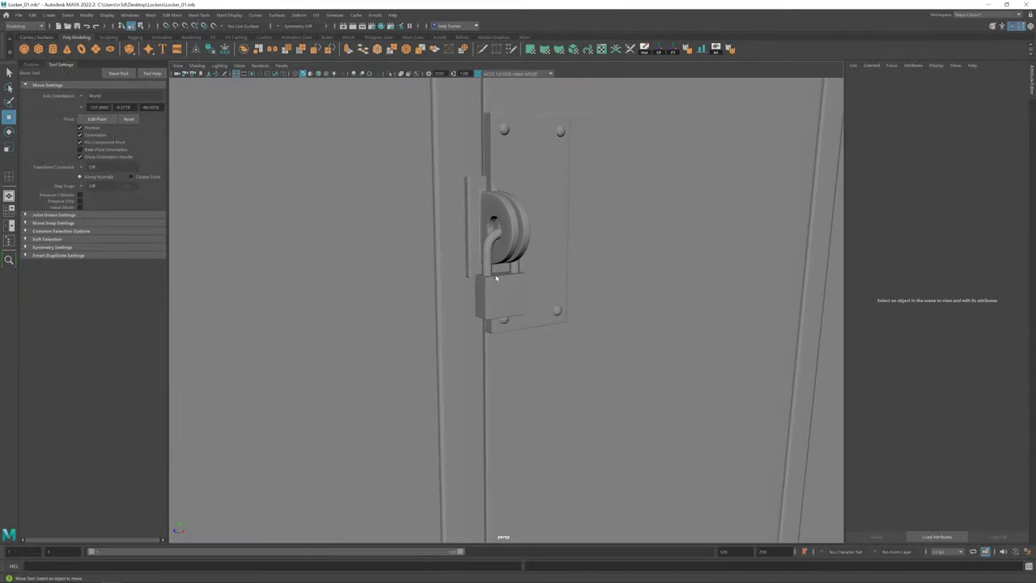
# Step: Group the shackle and padlock body as group6 and scale the group up to about 1.2
pyautogui.hotkey('ctrl', 'g')
pyautogui.moveTo(519, 308)
pyautogui.keyDown('alt'); pyautogui.mouseDown()
pyautogui.moveTo(556, 307)
pyautogui.moveTo(497, 219)
pyautogui.moveTo(567, 243)
pyautogui.mouseUp(); pyautogui.keyUp('alt')
pyautogui.scroll(-3, 671, 359)
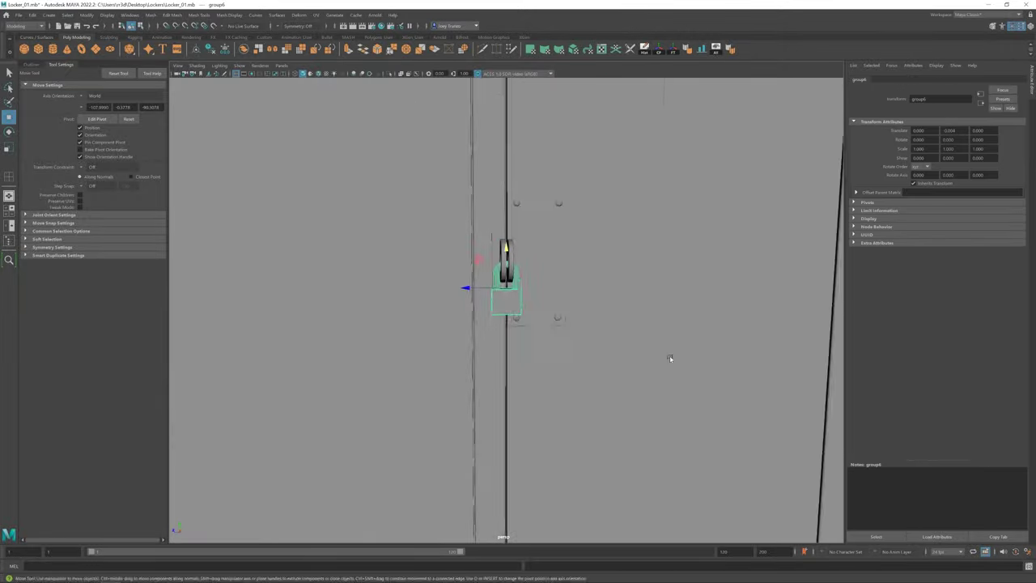
pyautogui.press('r')
pyautogui.moveTo(500, 304); pyautogui.dragTo(522, 318)
pyautogui.press('f')
pyautogui.scroll(-3, 502, 308)
pyautogui.press('w')
pyautogui.scroll(3, 522, 317)
pyautogui.scroll(-5, 645, 342)
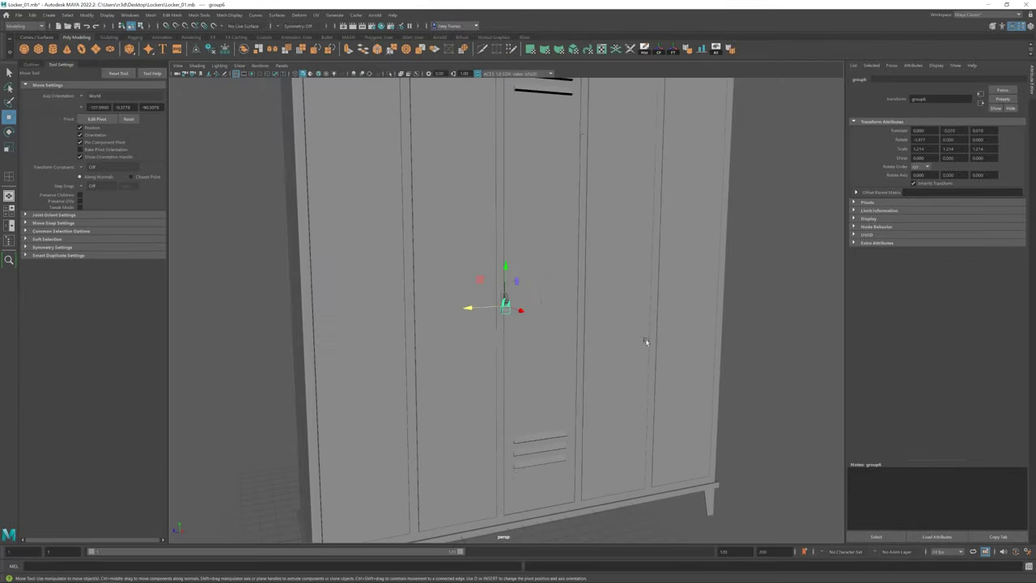
pyautogui.scroll(-2, 645, 342)
pyautogui.click(646, 342)
pyautogui.scroll(3, 534, 369)
pyautogui.scroll(1, 665, 328)
pyautogui.scroll(2, 665, 328)
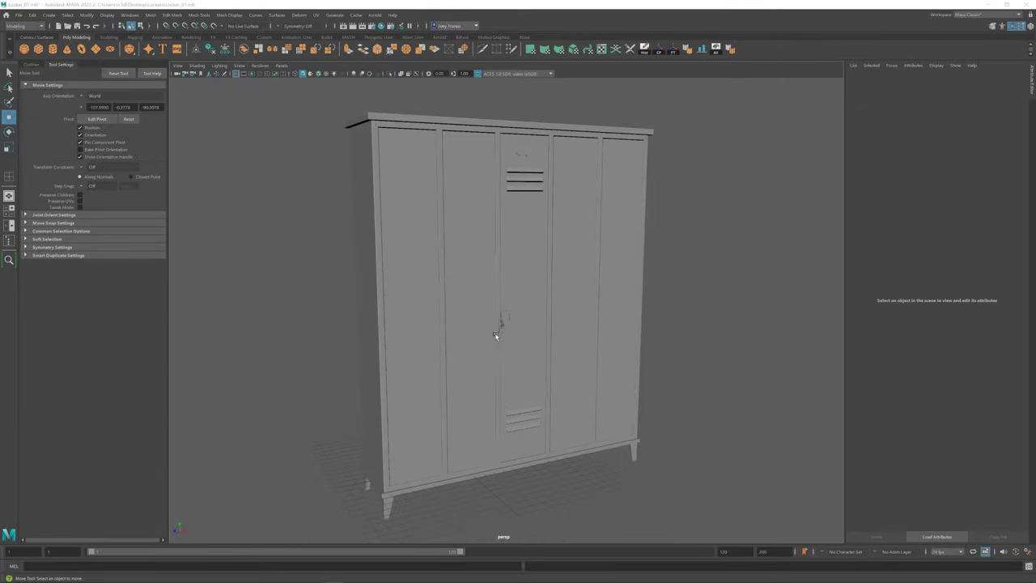
pyautogui.click(494, 334)
# Step: Open the UV Editor and use the 3D Cut and Sew UV Tool on the shackle's UV shell
pyautogui.press('f')
pyautogui.scroll(-2, 502, 316)
pyautogui.click(616, 49)
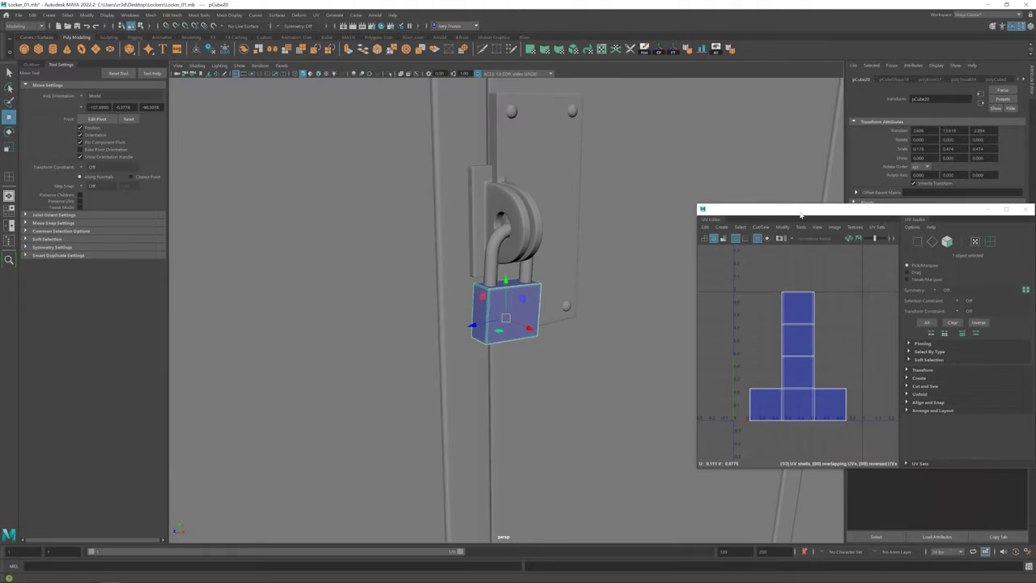
pyautogui.moveTo(769, 206); pyautogui.dragTo(714, 92)
pyautogui.click(317, 15)
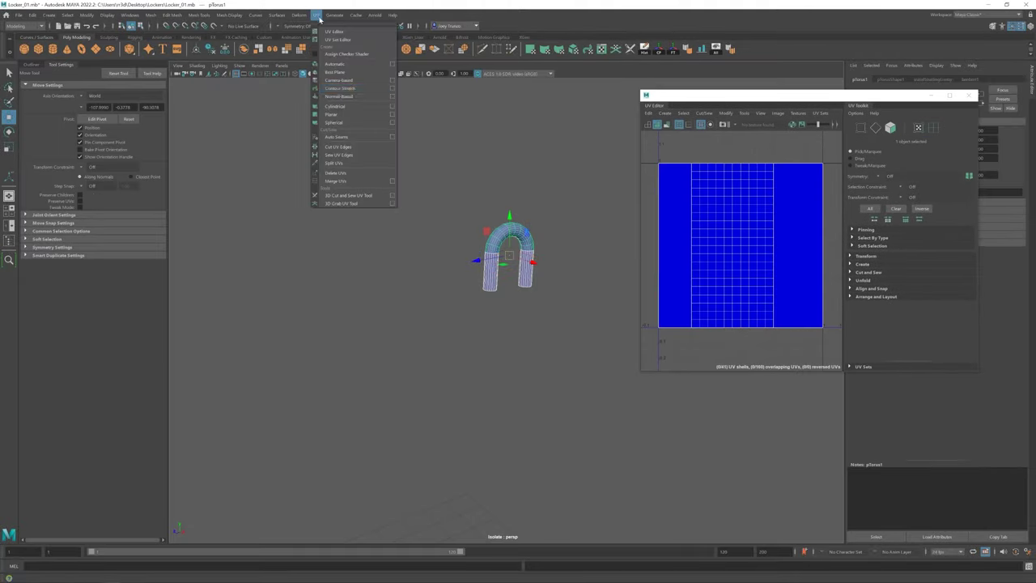
pyautogui.click(348, 196)
pyautogui.rightClick(486, 278)
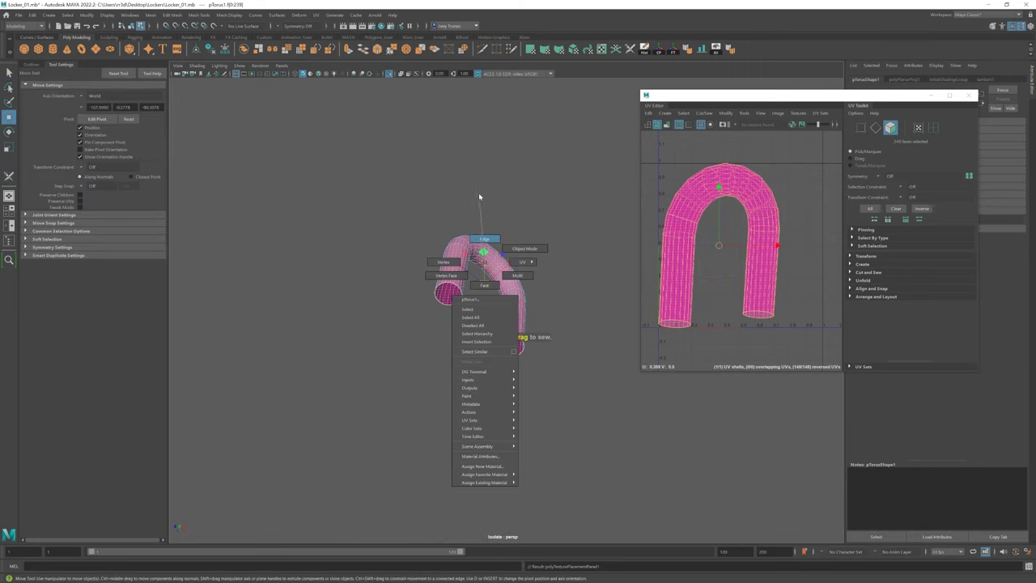
pyautogui.keyDown('alt'); pyautogui.moveTo(486, 277); pyautogui.dragTo(582, 296); pyautogui.keyUp('alt')
pyautogui.press('w')
pyautogui.moveTo(697, 218); pyautogui.dragTo(741, 253, button='right')
pyautogui.press('f')
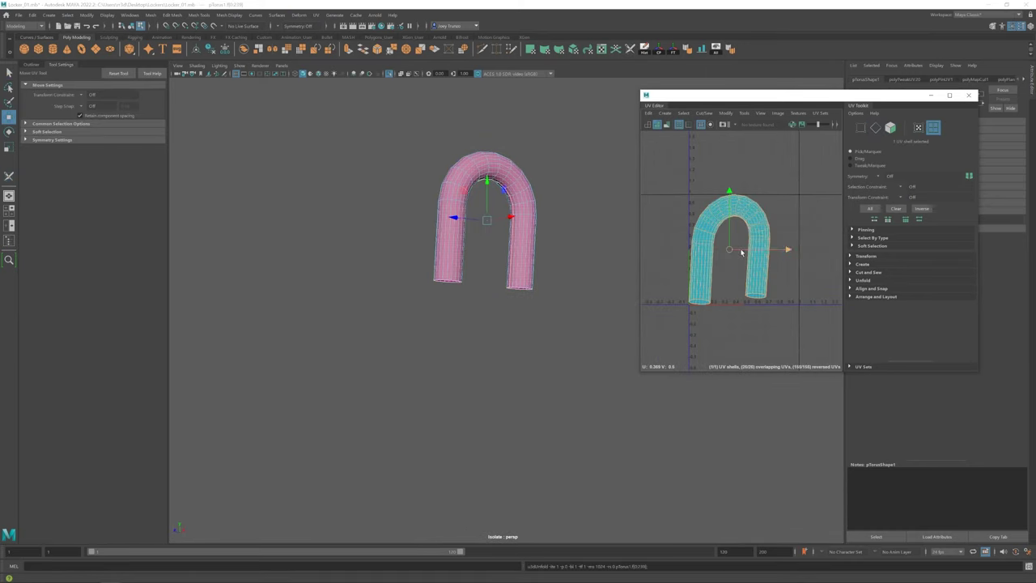
pyautogui.scroll(3, 606, 213)
# Step: Try an Automatic UV projection on the shackle, then undo it
pyautogui.click(316, 14)
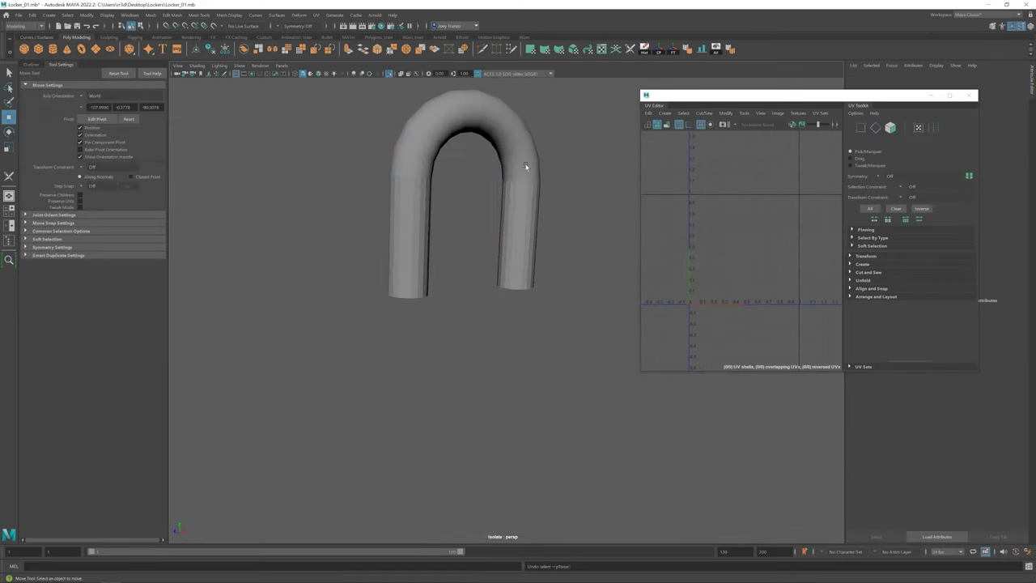
pyautogui.click(339, 71)
pyautogui.hotkey('ctrl', 'z')
pyautogui.hotkey('ctrl', 'z')
pyautogui.keyDown('alt'); pyautogui.moveTo(475, 151); pyautogui.dragTo(427, 232); pyautogui.keyUp('alt')
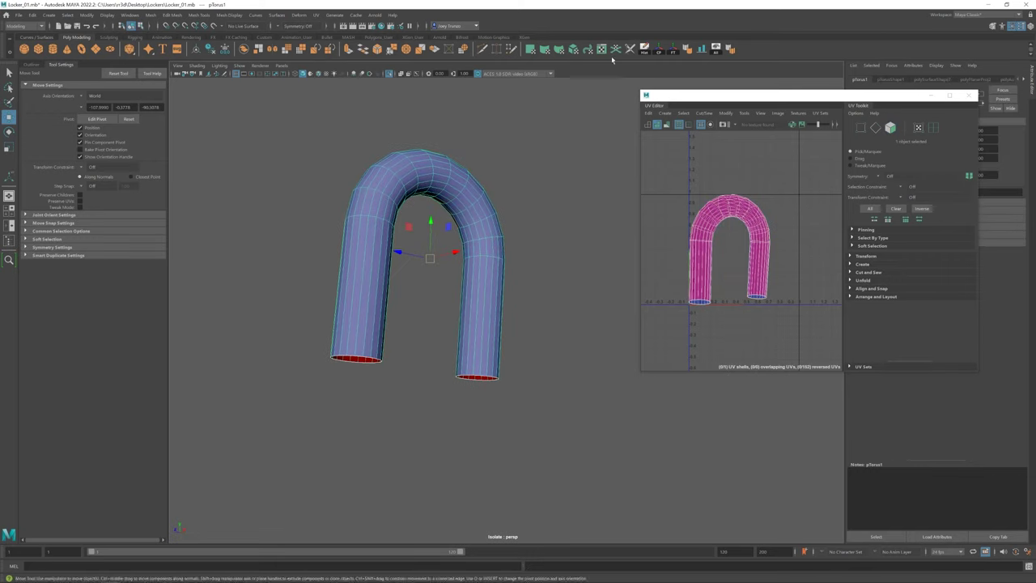
pyautogui.hotkey('ctrl', 'z')
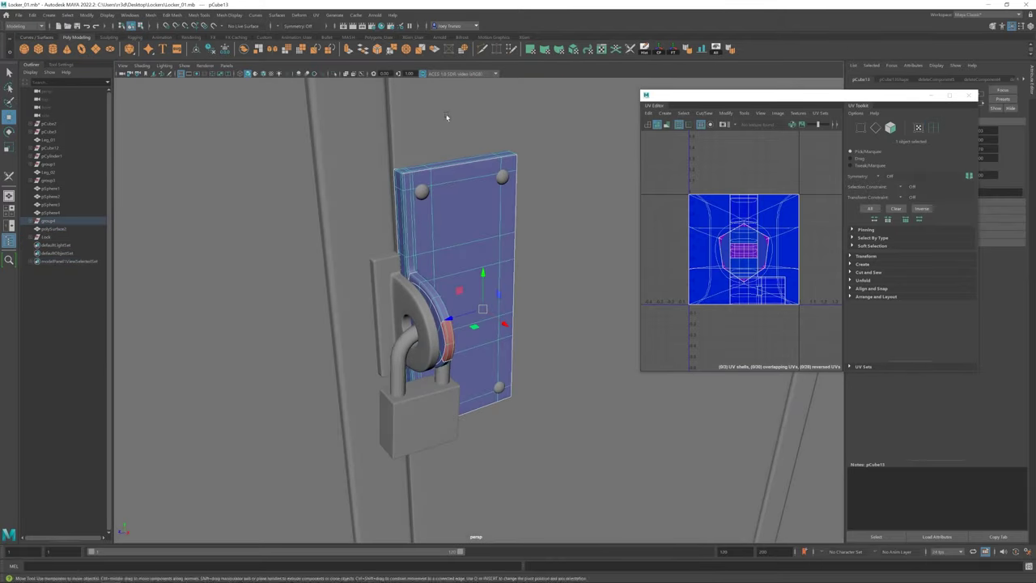
# Step: Cut UV seams on hasp plate pCube13 and apply Mesh > Smooth to the hasp loop
pyautogui.keyDown('alt'); pyautogui.moveTo(449, 120); pyautogui.dragTo(405, 121); pyautogui.keyUp('alt')
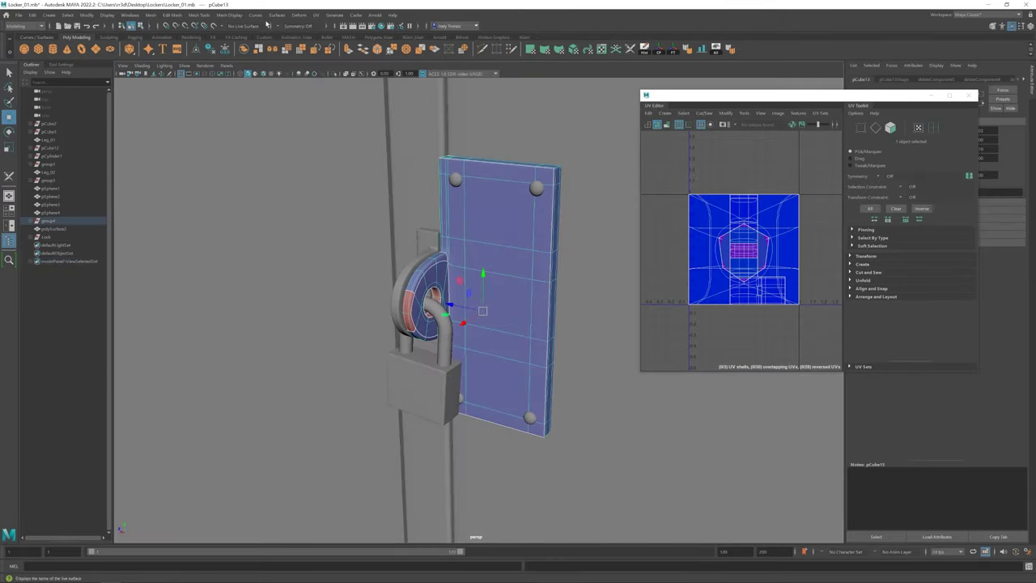
pyautogui.click(151, 14)
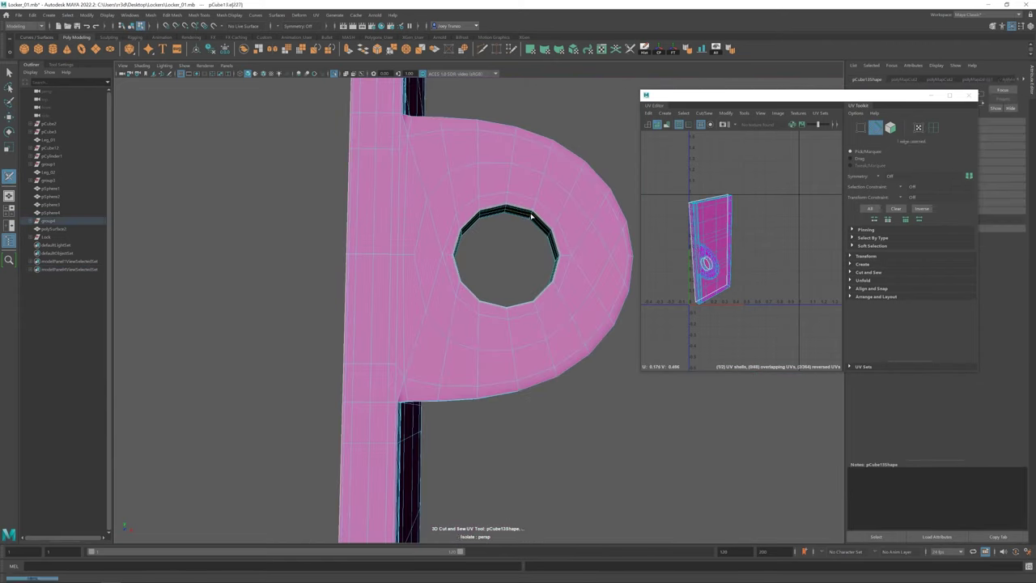
pyautogui.moveTo(531, 216)
pyautogui.keyDown('alt'); pyautogui.mouseDown()
pyautogui.moveTo(481, 191)
pyautogui.moveTo(505, 377)
pyautogui.moveTo(372, 396)
pyautogui.moveTo(417, 237)
pyautogui.moveTo(384, 424)
pyautogui.moveTo(631, 438)
pyautogui.moveTo(424, 394)
pyautogui.moveTo(347, 320)
pyautogui.mouseUp(); pyautogui.keyUp('alt')
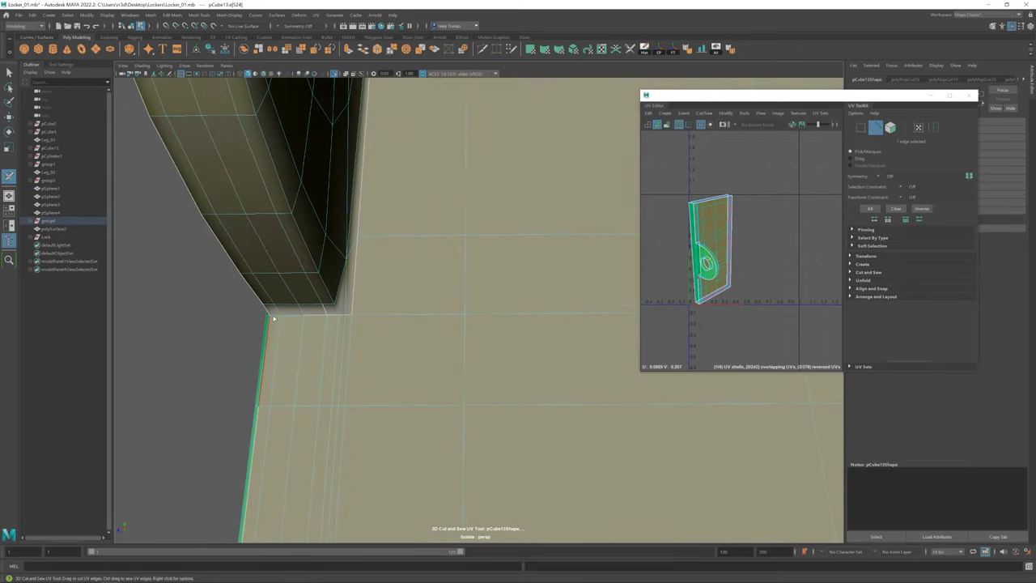
pyautogui.moveTo(274, 318)
pyautogui.keyDown('alt'); pyautogui.mouseDown()
pyautogui.moveTo(393, 278)
pyautogui.moveTo(404, 364)
pyautogui.mouseUp(); pyautogui.keyUp('alt')
pyautogui.press('w')
pyautogui.press('f')
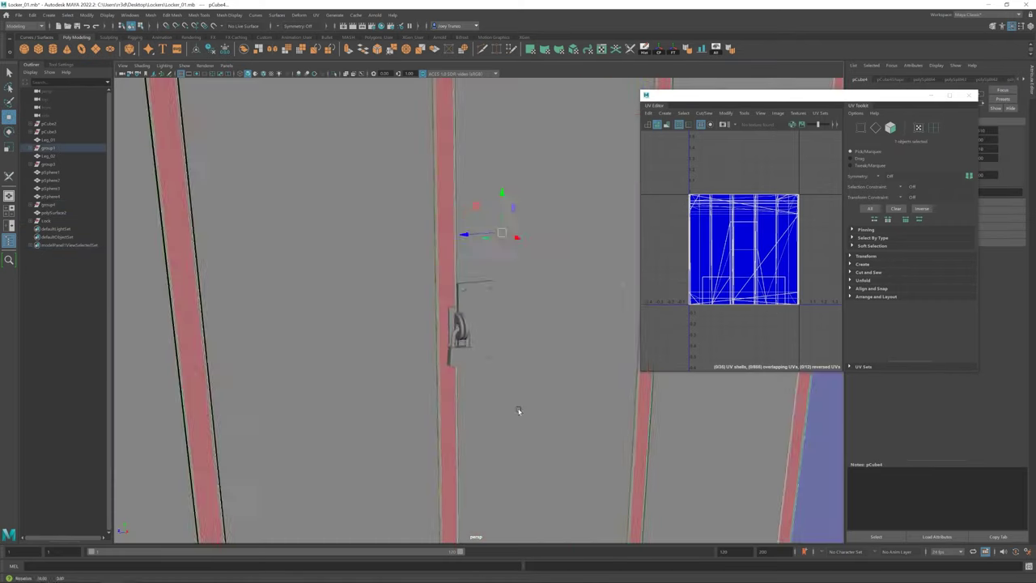
pyautogui.click(151, 14)
pyautogui.click(168, 101)
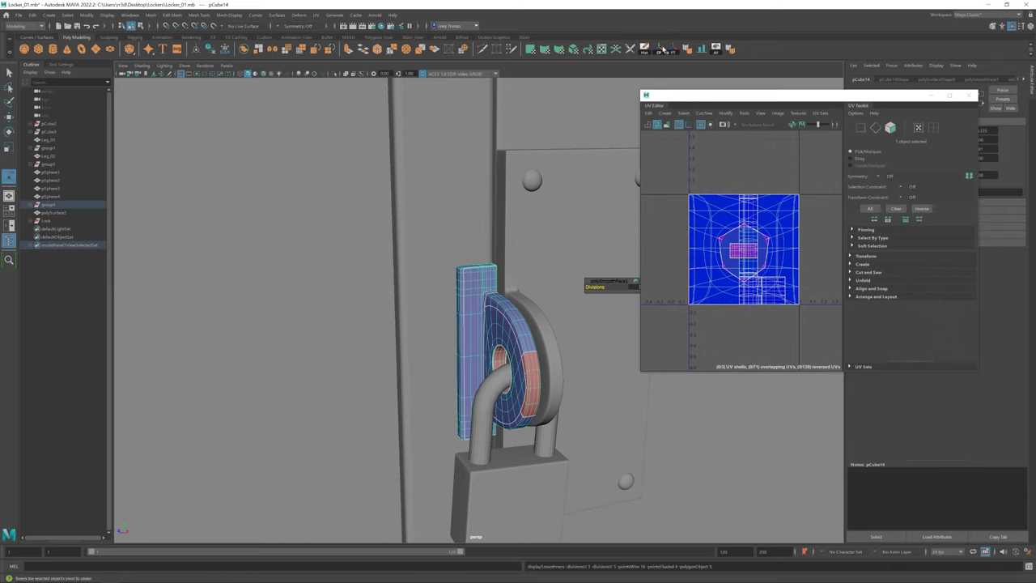
# Step: Cut the hasp loop's UVs into separate shells and rotate the bars horizontal
pyautogui.keyDown('alt'); pyautogui.moveTo(382, 322); pyautogui.dragTo(354, 84); pyautogui.keyUp('alt')
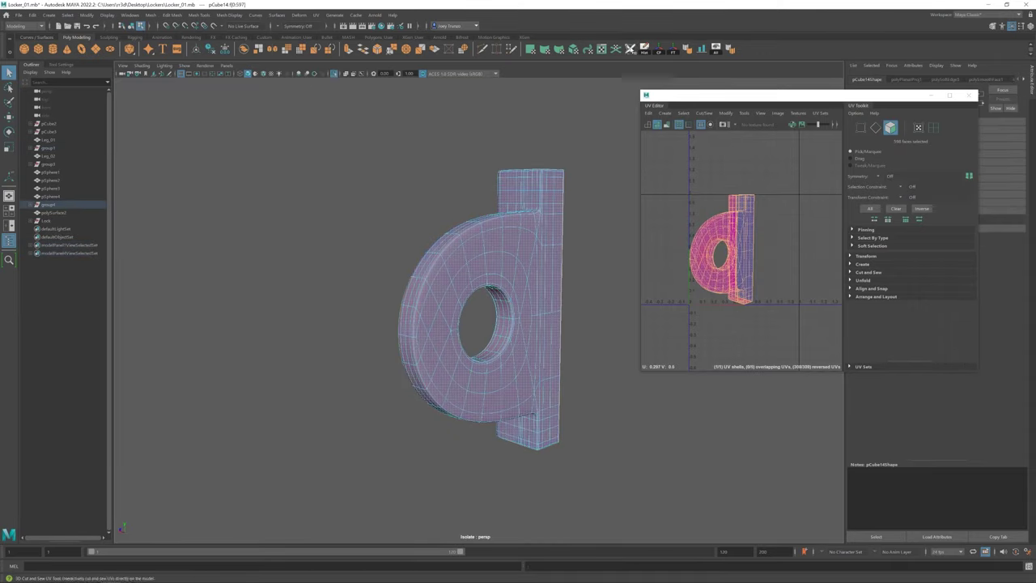
pyautogui.moveTo(568, 342)
pyautogui.keyDown('alt'); pyautogui.mouseDown()
pyautogui.moveTo(539, 358)
pyautogui.moveTo(548, 214)
pyautogui.moveTo(523, 334)
pyautogui.moveTo(449, 336)
pyautogui.moveTo(484, 249)
pyautogui.moveTo(509, 87)
pyautogui.mouseUp(); pyautogui.keyUp('alt')
pyautogui.click(522, 334)
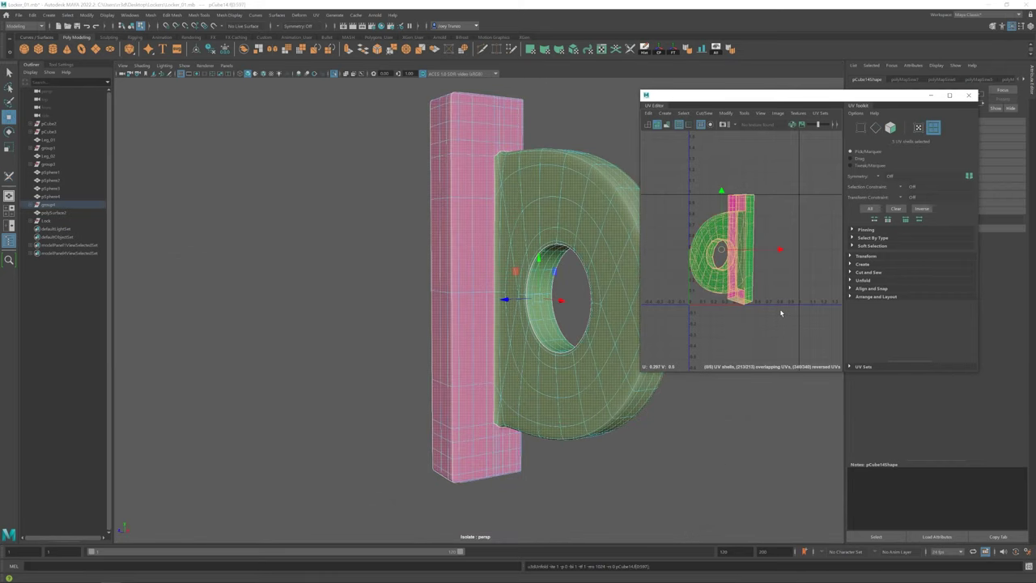
pyautogui.press('w')
pyautogui.keyDown('alt'); pyautogui.moveTo(482, 205); pyautogui.dragTo(312, 313); pyautogui.keyUp('alt')
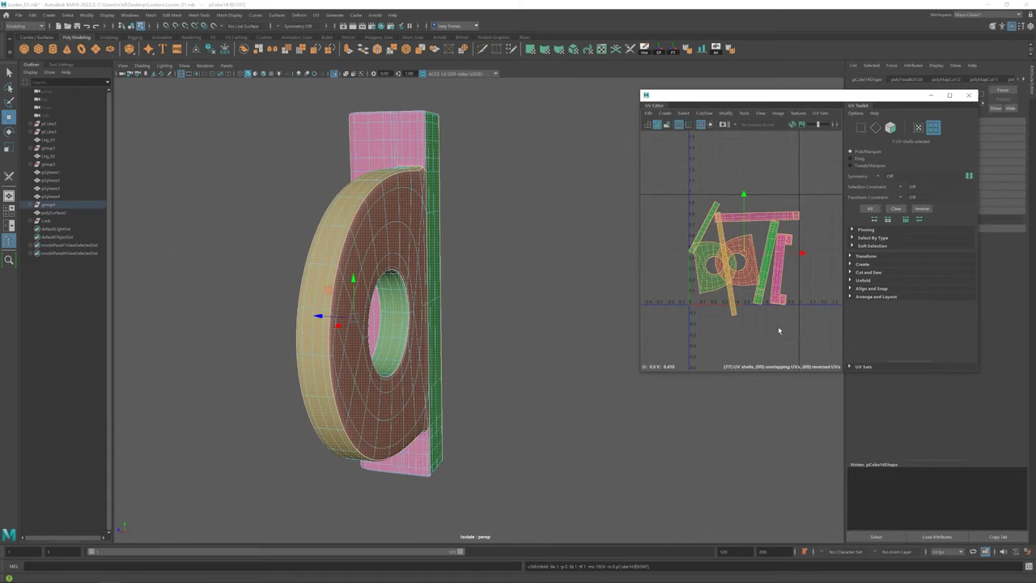
pyautogui.moveTo(778, 327); pyautogui.dragTo(764, 231)
pyautogui.moveTo(717, 181); pyautogui.dragTo(783, 251)
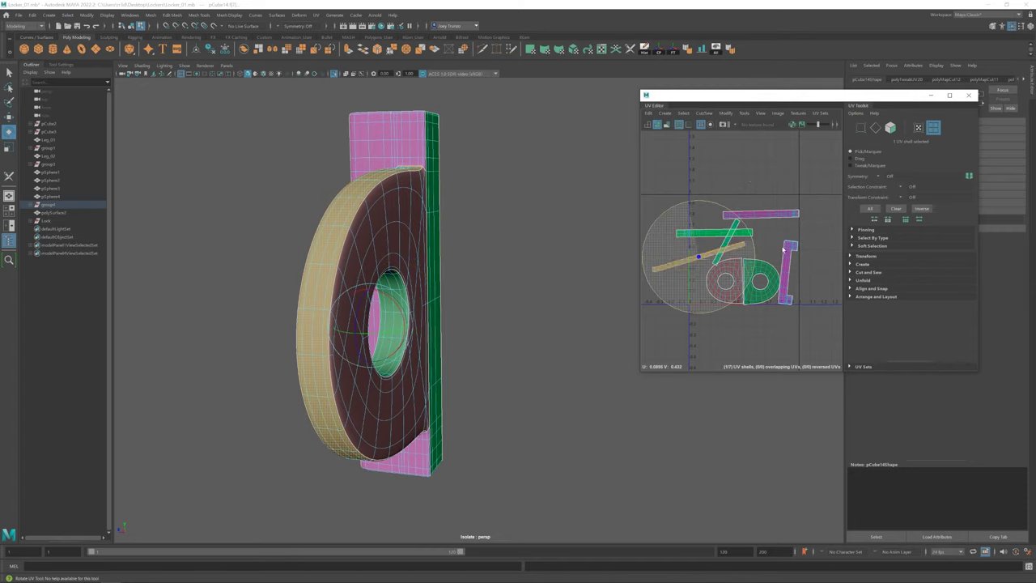
pyautogui.moveTo(729, 188); pyautogui.dragTo(761, 201)
pyautogui.click(787, 247)
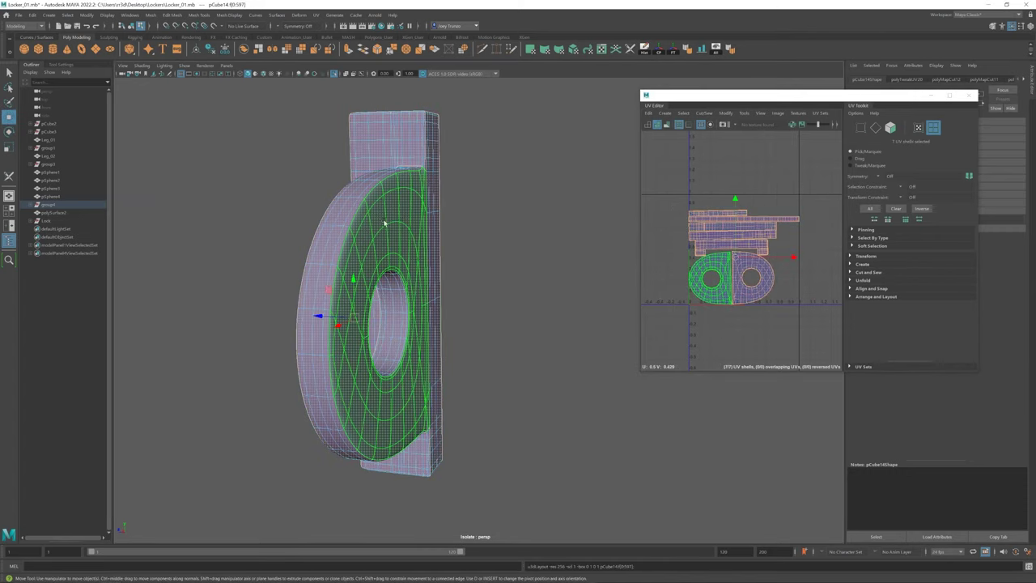
# Step: Give the four screw heads a Spherical UV projection and lay out their shells
pyautogui.hotkey('ctrl', '1')
pyautogui.click(486, 303)
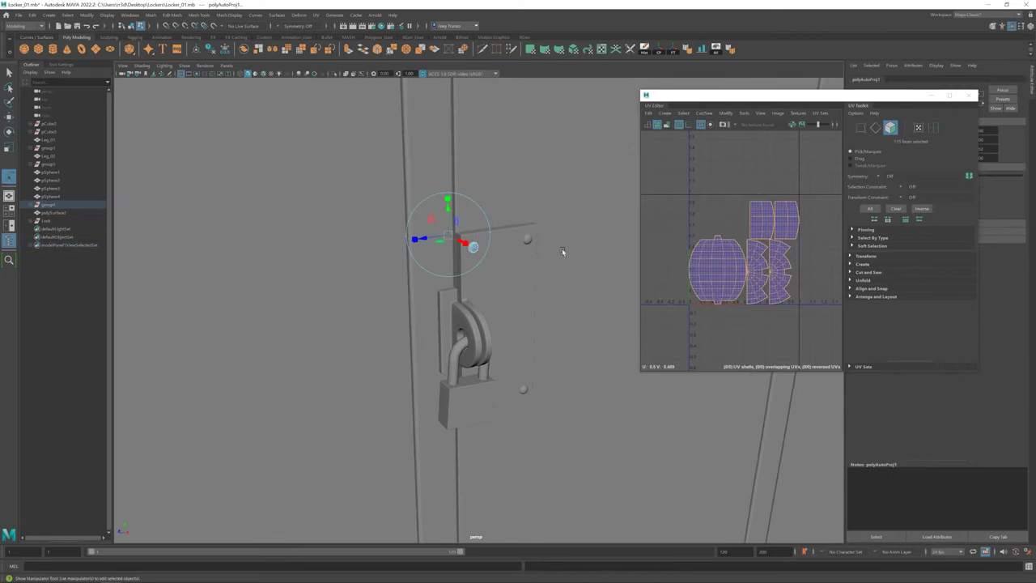
pyautogui.click(316, 14)
pyautogui.click(346, 88)
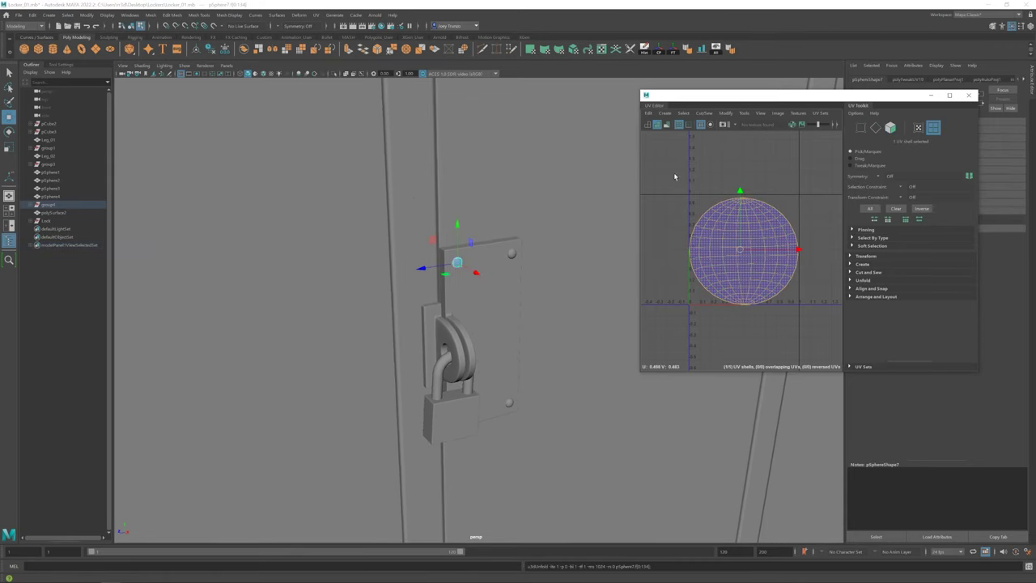
pyautogui.click(511, 254)
pyautogui.moveTo(542, 263)
pyautogui.keyDown('alt'); pyautogui.mouseDown()
pyautogui.moveTo(474, 375)
pyautogui.moveTo(537, 319)
pyautogui.moveTo(498, 324)
pyautogui.mouseUp(); pyautogui.keyUp('alt')
pyautogui.rightClick(714, 253)
pyautogui.keyDown('shift'); pyautogui.click(430, 162); pyautogui.keyUp('shift')
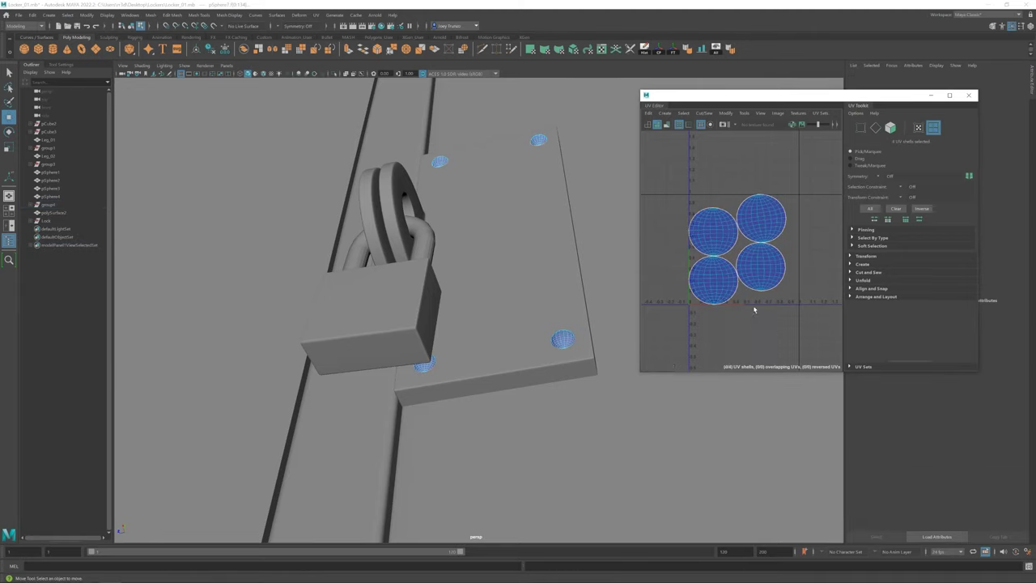
pyautogui.click(488, 325)
# Step: Cut seams splitting the locker body's top trim and base into their own UV shells
pyautogui.press('a')
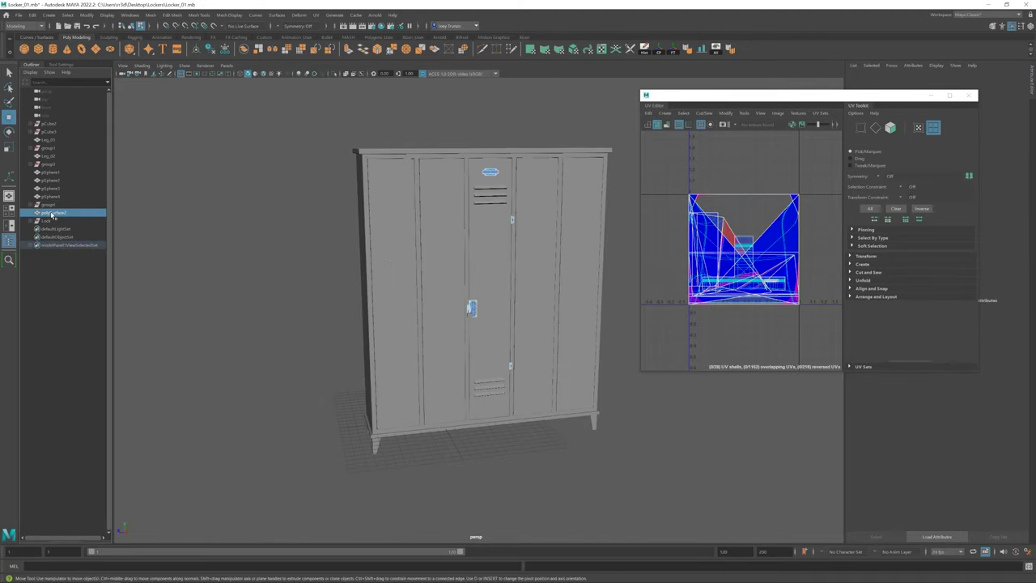
pyautogui.click(370, 359)
pyautogui.click(477, 166)
pyautogui.keyDown('alt'); pyautogui.moveTo(477, 166); pyautogui.dragTo(470, 337); pyautogui.keyUp('alt')
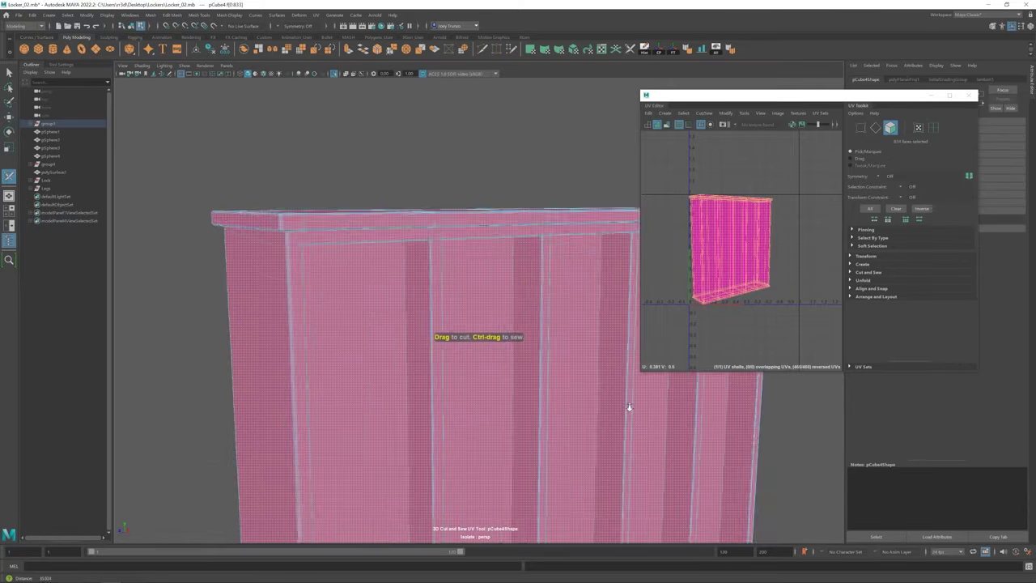
pyautogui.keyDown('alt'); pyautogui.moveTo(629, 408); pyautogui.dragTo(336, 243); pyautogui.keyUp('alt')
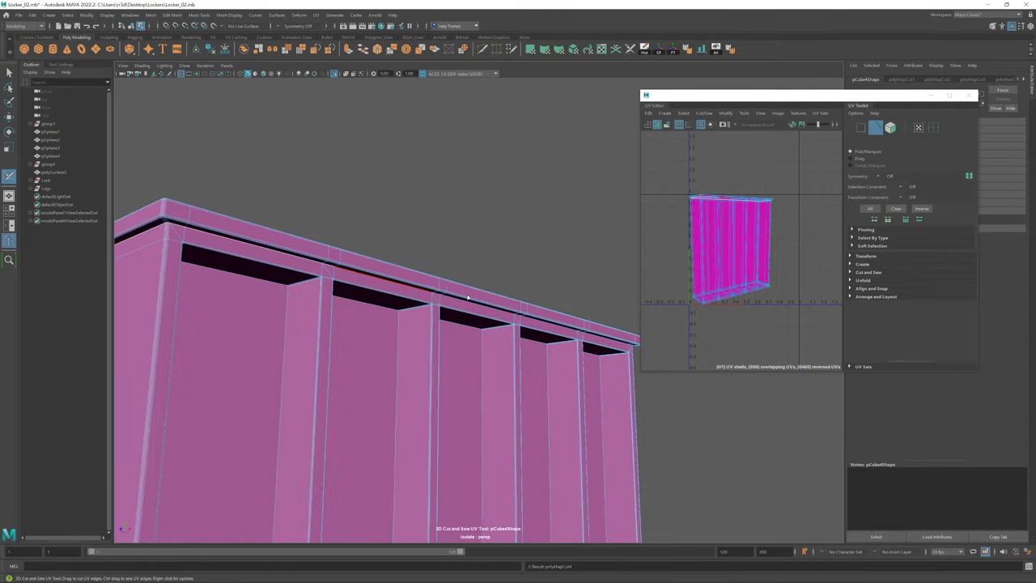
pyautogui.hotkey('ctrl', 'z')
pyautogui.hotkey('ctrl', 'z')
pyautogui.hotkey('ctrl', 'z')
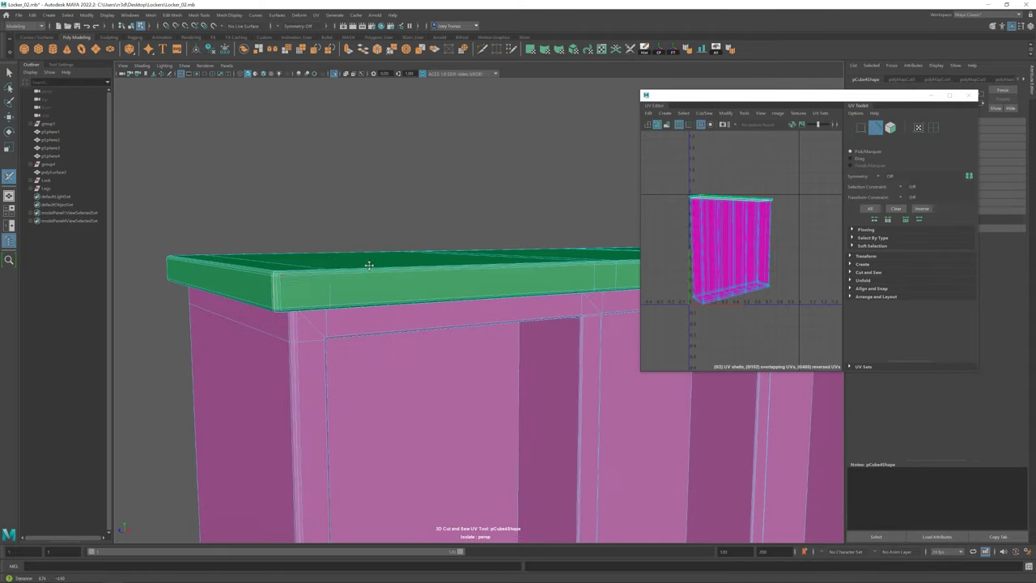
pyautogui.hotkey('ctrl', 'z')
pyautogui.hotkey('ctrl', 'z')
pyautogui.hotkey('ctrl', 'z')
pyautogui.hotkey('ctrl', 'z')
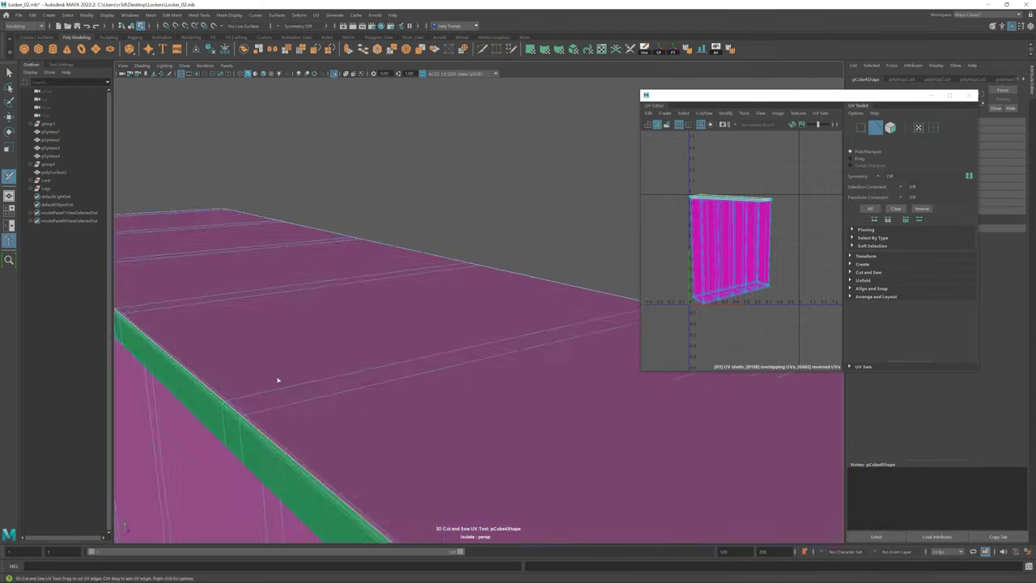
pyautogui.hotkey('ctrl', 'z')
pyautogui.hotkey('ctrl', 'z')
pyautogui.hotkey('ctrl', 'z')
pyautogui.hotkey('ctrl', 'z')
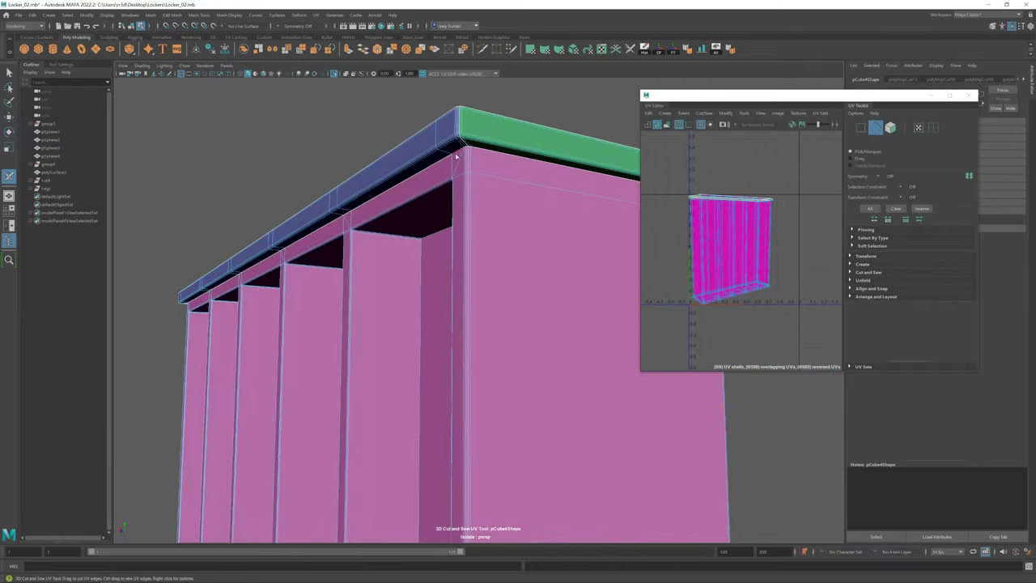
pyautogui.hotkey('ctrl', 'z')
pyautogui.hotkey('ctrl', 'z')
pyautogui.hotkey('ctrl', 'z')
pyautogui.hotkey('ctrl', 'z')
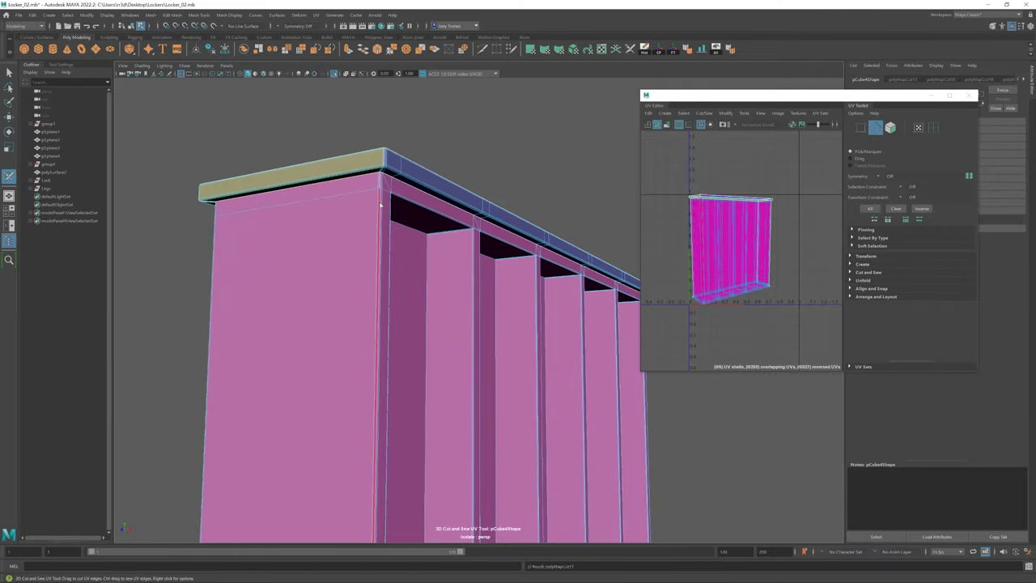
pyautogui.hotkey('ctrl', 'z')
pyautogui.hotkey('ctrl', 'z')
pyautogui.hotkey('ctrl', 'z')
pyautogui.hotkey('ctrl', 'z')
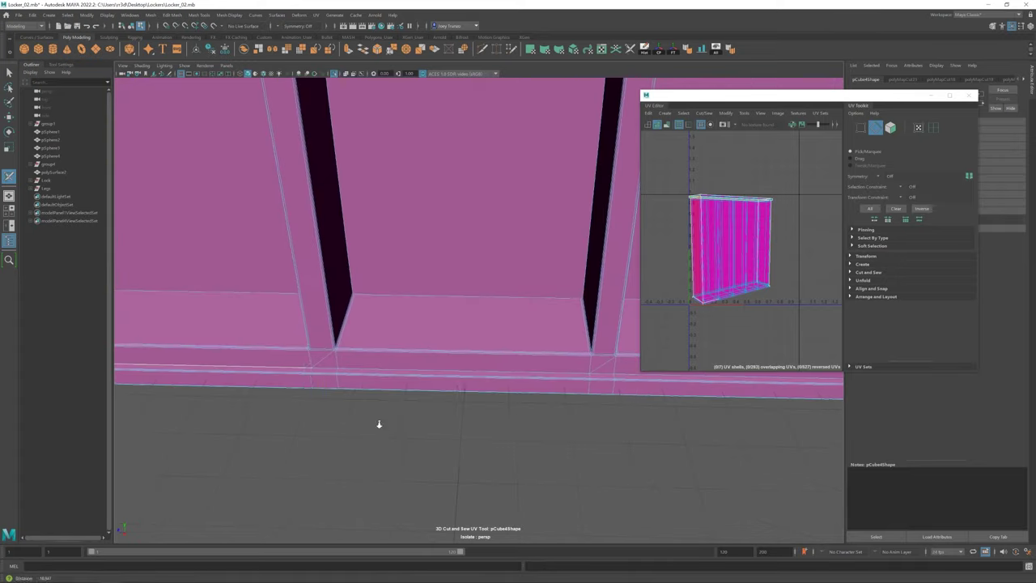
pyautogui.hotkey('ctrl', 'z')
pyautogui.hotkey('ctrl', 'z')
pyautogui.hotkey('ctrl', 'z')
pyautogui.hotkey('ctrl', 'z')
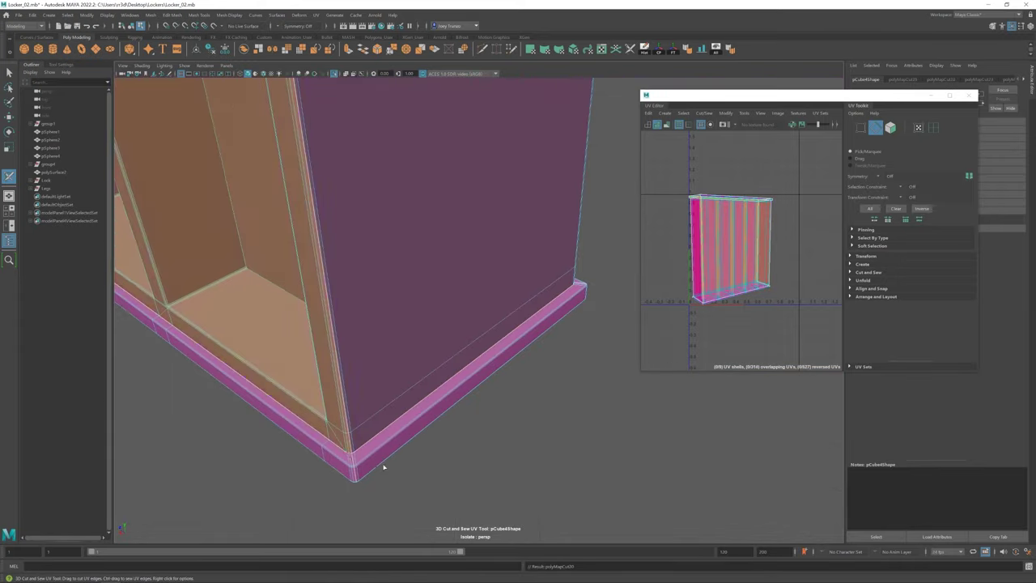
pyautogui.hotkey('ctrl', 'z')
# Step: Cut seams around the back panel and compartment dividers, then unfold and lay out the shells
pyautogui.hotkey('ctrl', 'z')
pyautogui.hotkey('ctrl', 'z')
pyautogui.hotkey('ctrl', 'z')
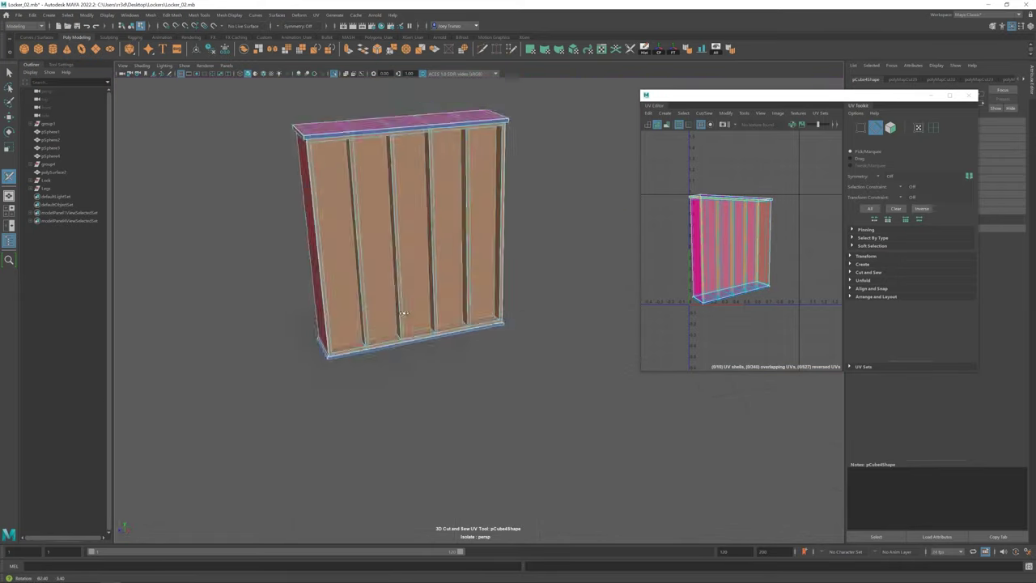
pyautogui.hotkey('ctrl', 'z')
pyautogui.hotkey('ctrl', 'z')
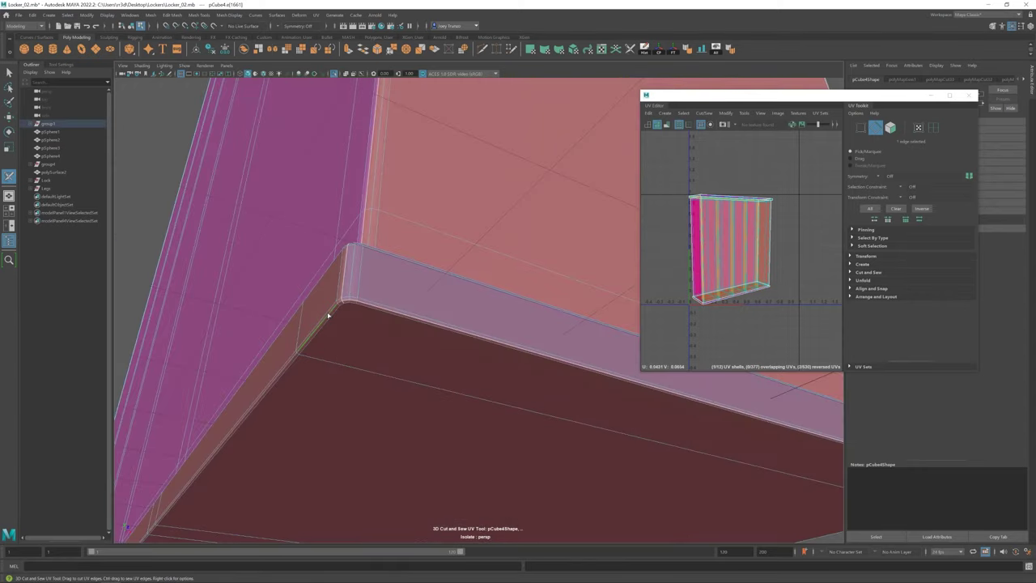
pyautogui.hotkey('ctrl', 'z')
pyautogui.hotkey('ctrl', 'z')
pyautogui.hotkey('ctrl', 'z')
pyautogui.hotkey('ctrl', 'z')
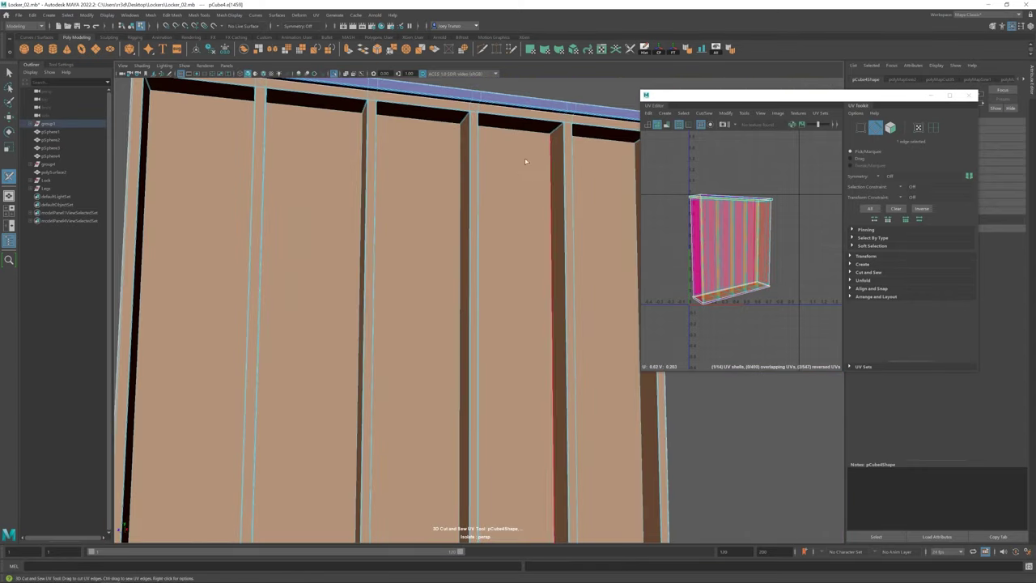
pyautogui.hotkey('ctrl', 'z')
pyautogui.hotkey('ctrl', 'z')
pyautogui.hotkey('ctrl', 'z')
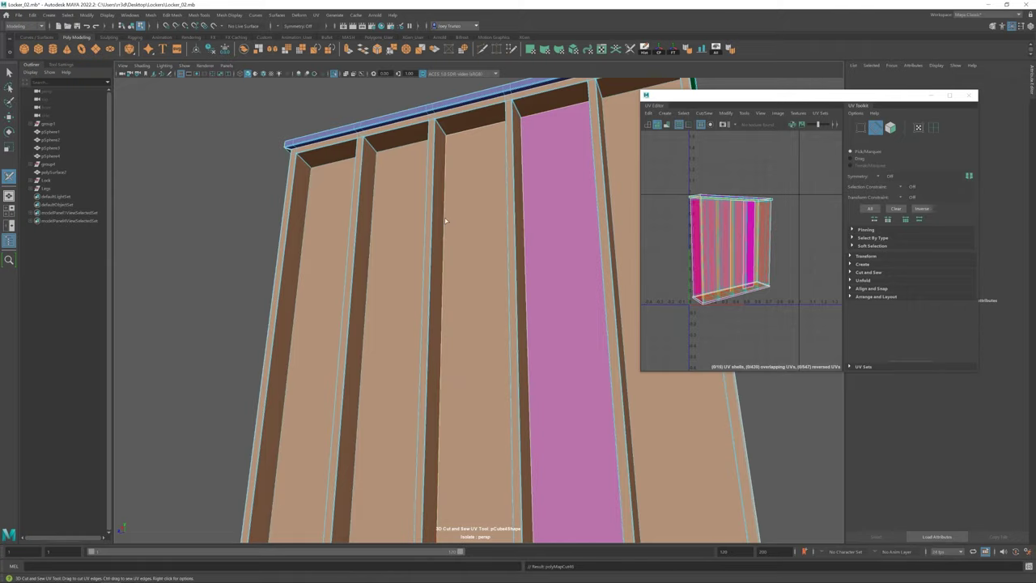
pyautogui.hotkey('ctrl', 'z')
pyautogui.hotkey('ctrl', 'z')
pyautogui.hotkey('ctrl', 'z')
pyautogui.hotkey('ctrl', 'z')
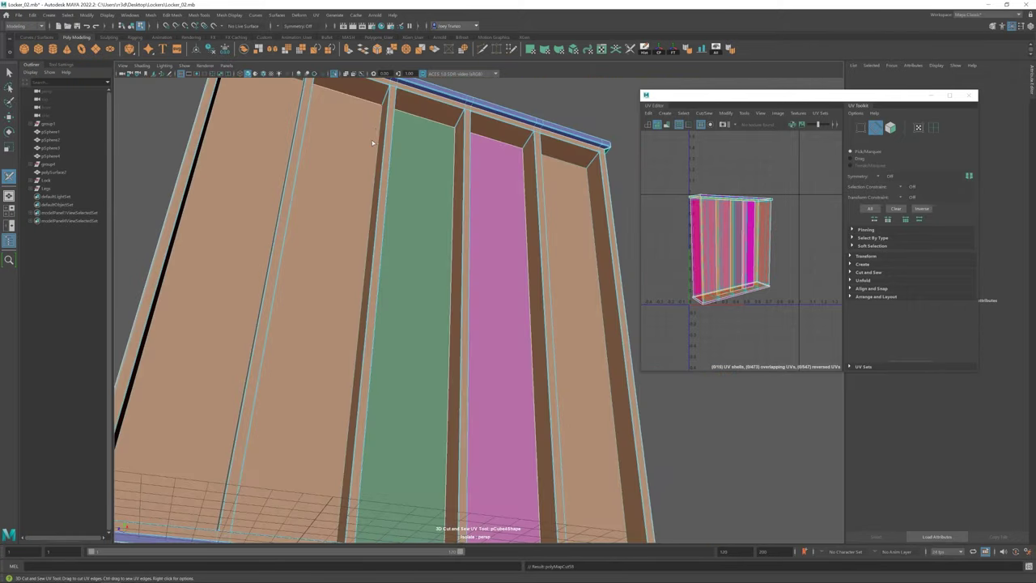
pyautogui.hotkey('ctrl', 'z')
pyautogui.hotkey('ctrl', 'z')
pyautogui.hotkey('ctrl', 'z')
pyautogui.hotkey('ctrl', 'z')
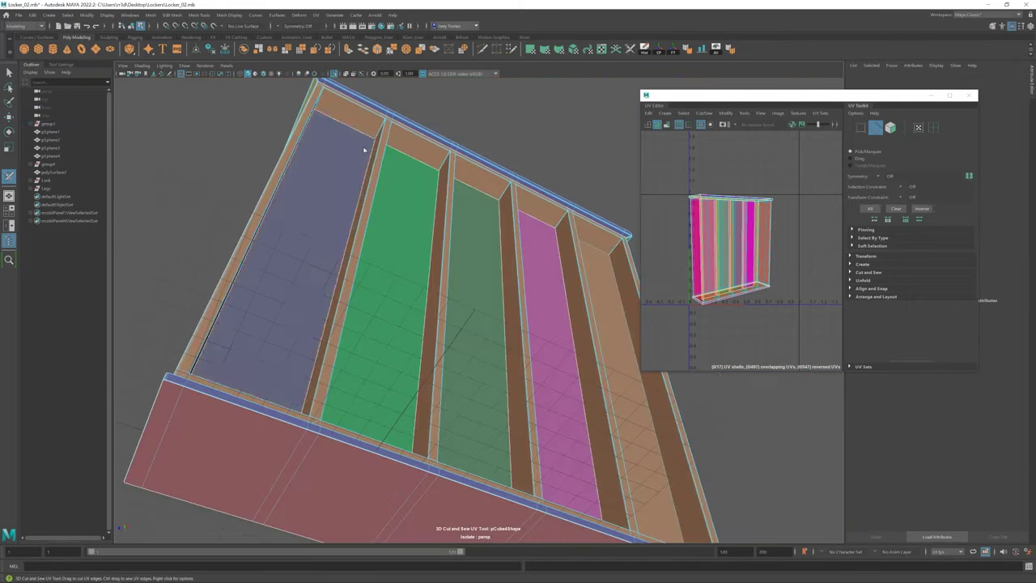
pyautogui.hotkey('ctrl', 'z')
pyautogui.hotkey('ctrl', 'z')
pyautogui.hotkey('ctrl', 'z')
pyautogui.hotkey('ctrl', 'z')
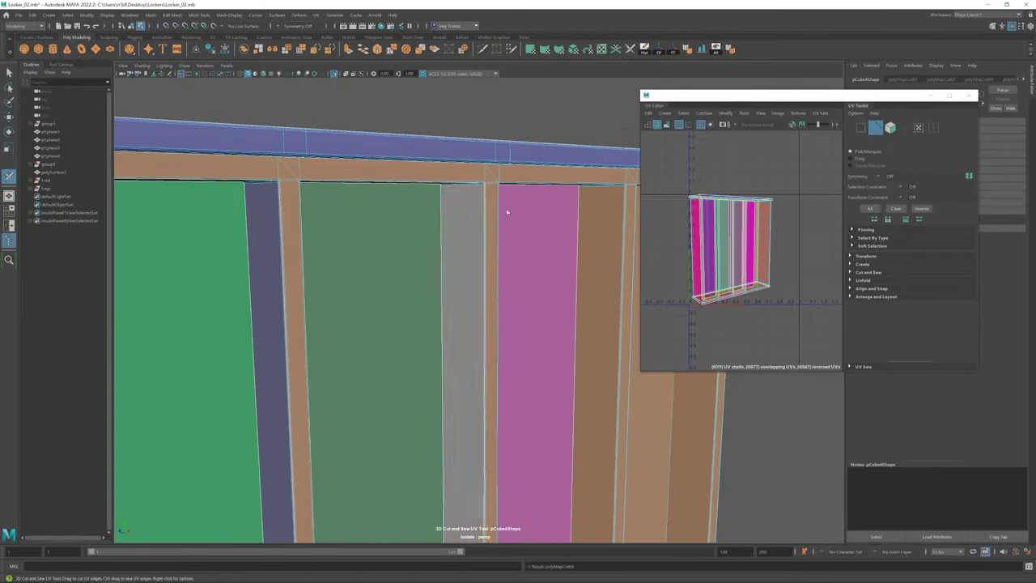
pyautogui.hotkey('ctrl', 'z')
pyautogui.hotkey('ctrl', 'z')
pyautogui.hotkey('ctrl', 'z')
pyautogui.hotkey('ctrl', 'z')
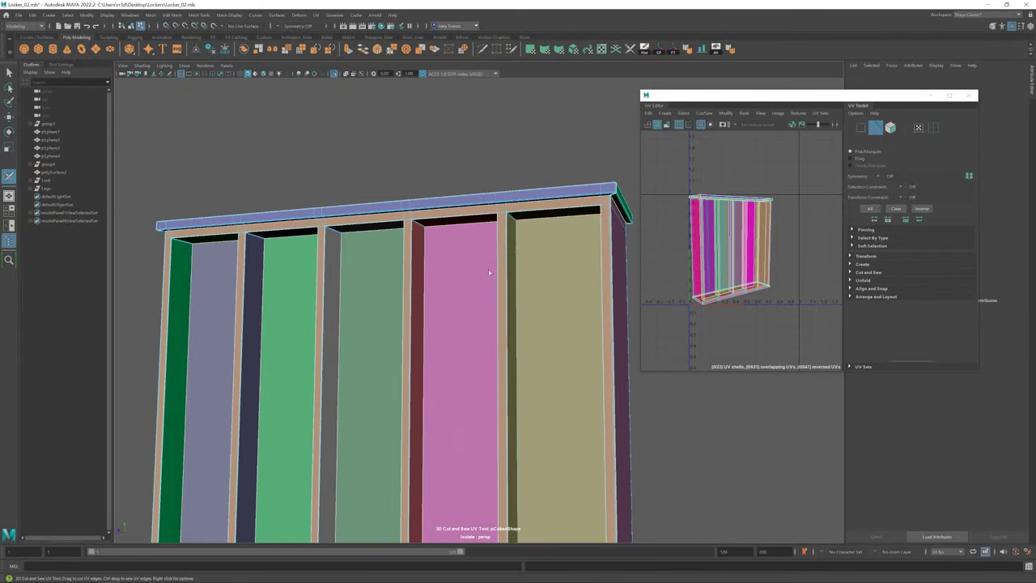
pyautogui.hotkey('ctrl', 'z')
pyautogui.hotkey('ctrl', 'z')
pyautogui.hotkey('ctrl', 'z')
pyautogui.hotkey('ctrl', 'z')
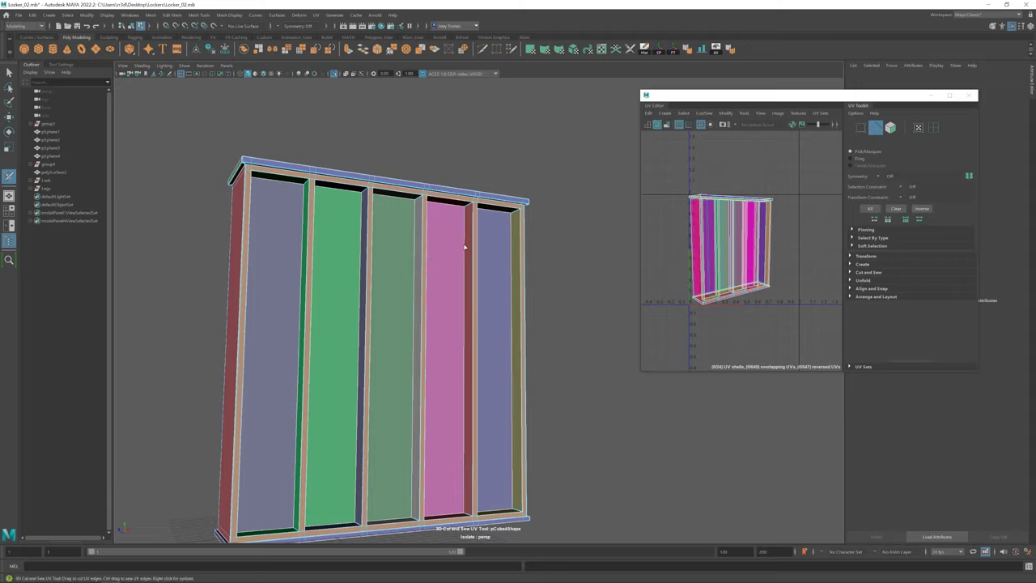
pyautogui.hotkey('ctrl', 'z')
pyautogui.hotkey('ctrl', 'z')
pyautogui.hotkey('ctrl', 'z')
pyautogui.hotkey('ctrl', 'z')
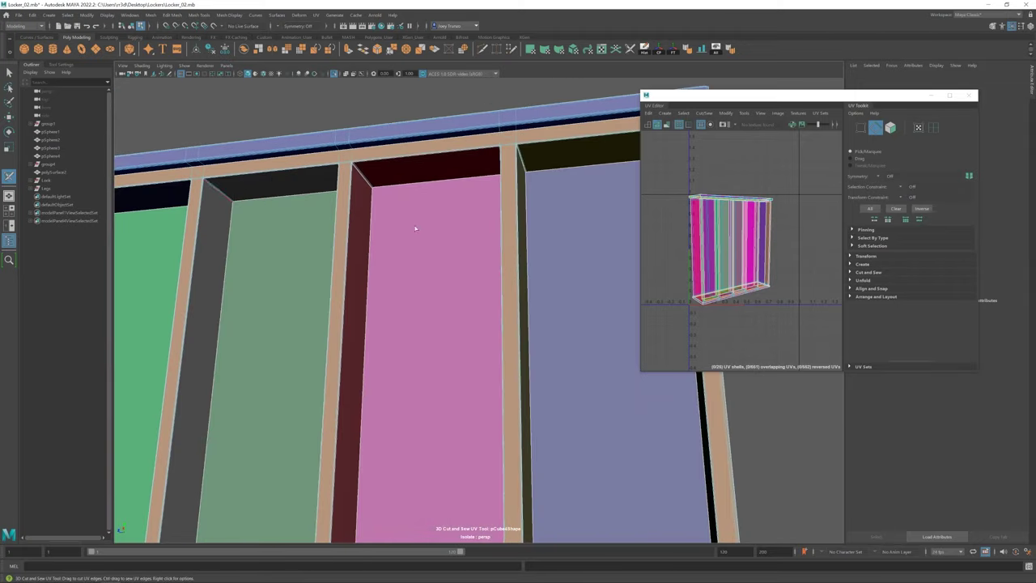
pyautogui.hotkey('ctrl', 'z')
pyautogui.hotkey('ctrl', 'z')
pyautogui.hotkey('ctrl', 'z')
pyautogui.hotkey('ctrl', 'z')
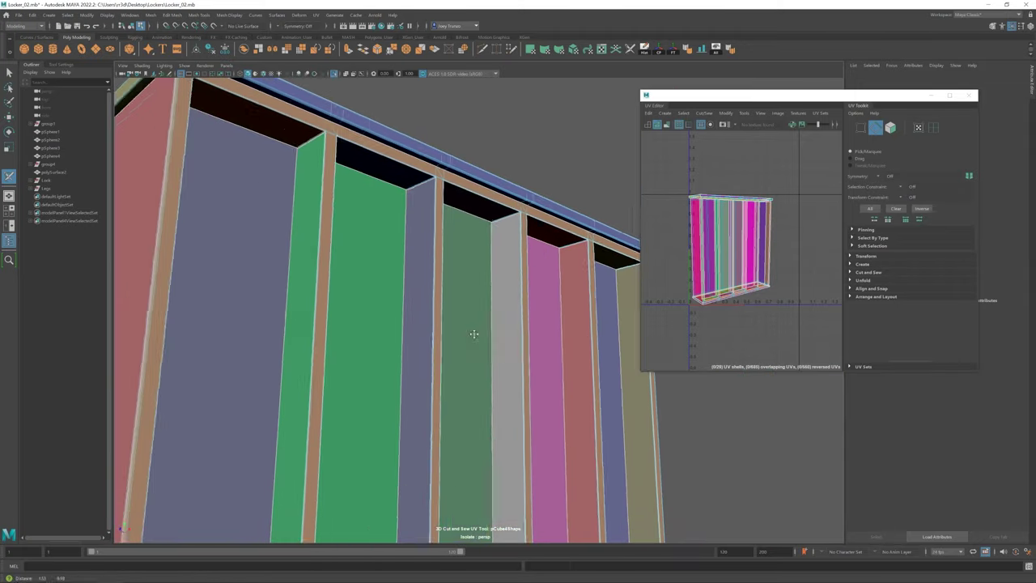
pyautogui.hotkey('ctrl', 'z')
pyautogui.hotkey('ctrl', 'z')
pyautogui.hotkey('ctrl', 'z')
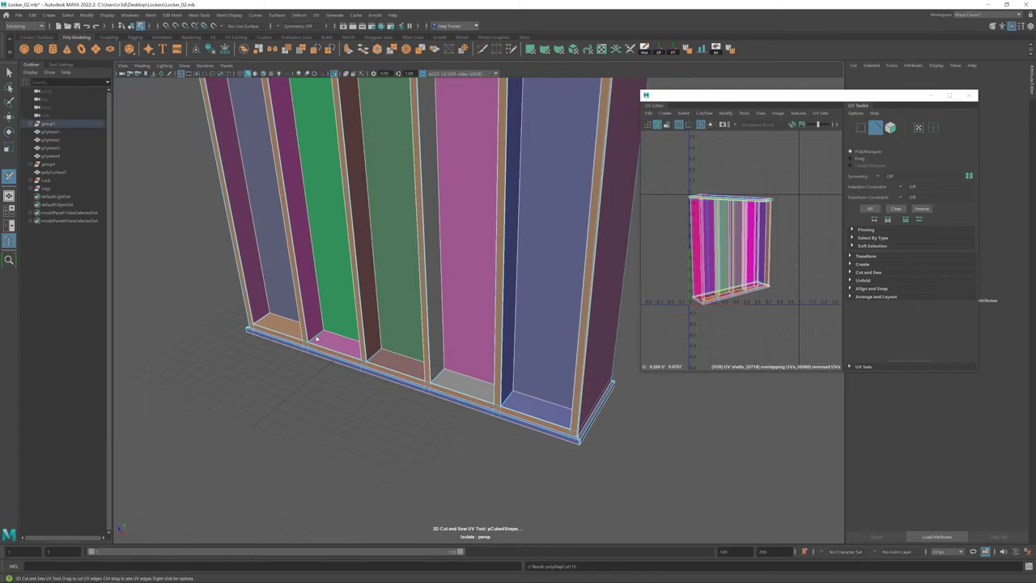
pyautogui.hotkey('ctrl', 'z')
pyautogui.hotkey('ctrl', 'z')
pyautogui.hotkey('ctrl', 'z')
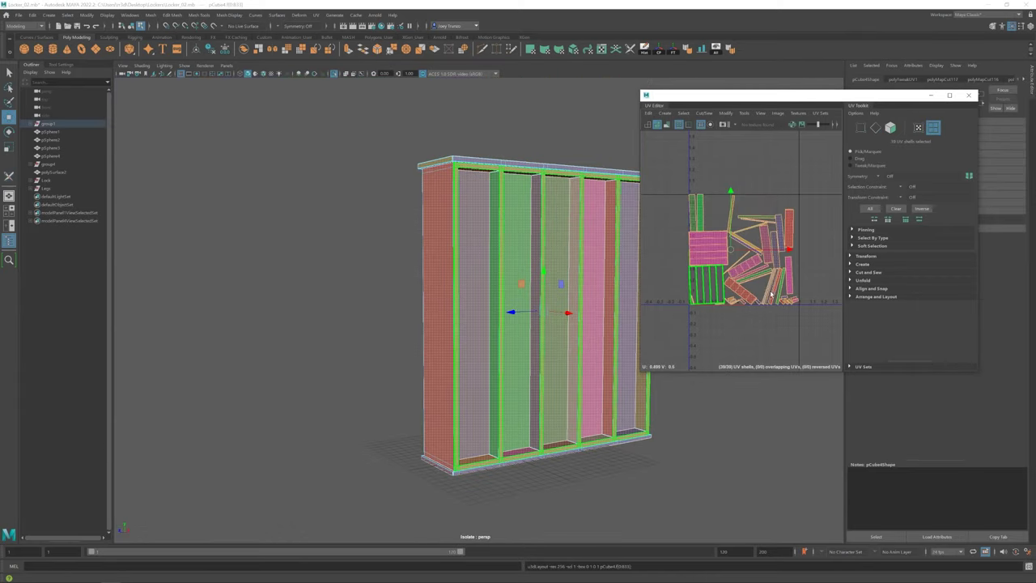
pyautogui.hotkey('ctrl', 'z')
pyautogui.hotkey('ctrl', 'z')
# Step: Rotate the thin vertical and frame-bar UV shells upright and pack all shells into the 0–1 tile
pyautogui.click(865, 272)
pyautogui.click(727, 168)
pyautogui.press('e')
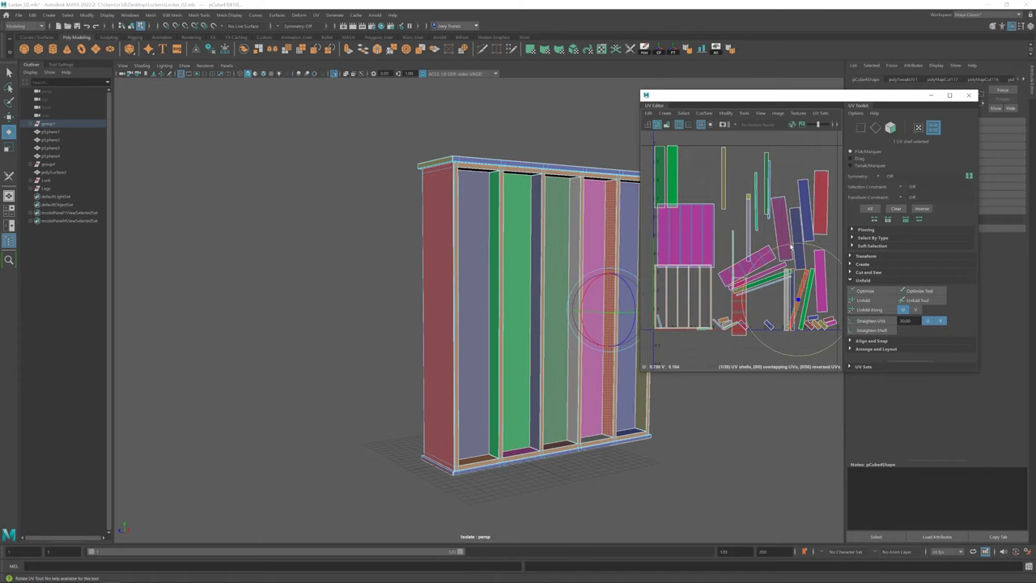
pyautogui.hotkey('ctrl', 'z')
pyautogui.hotkey('ctrl', 'z')
pyautogui.hotkey('ctrl', 'z')
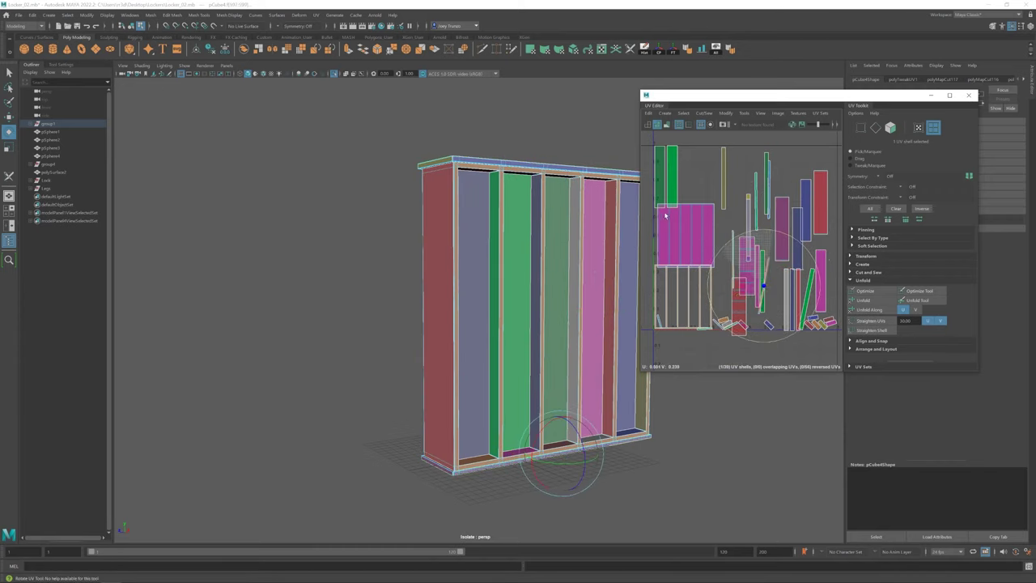
pyautogui.click(714, 279)
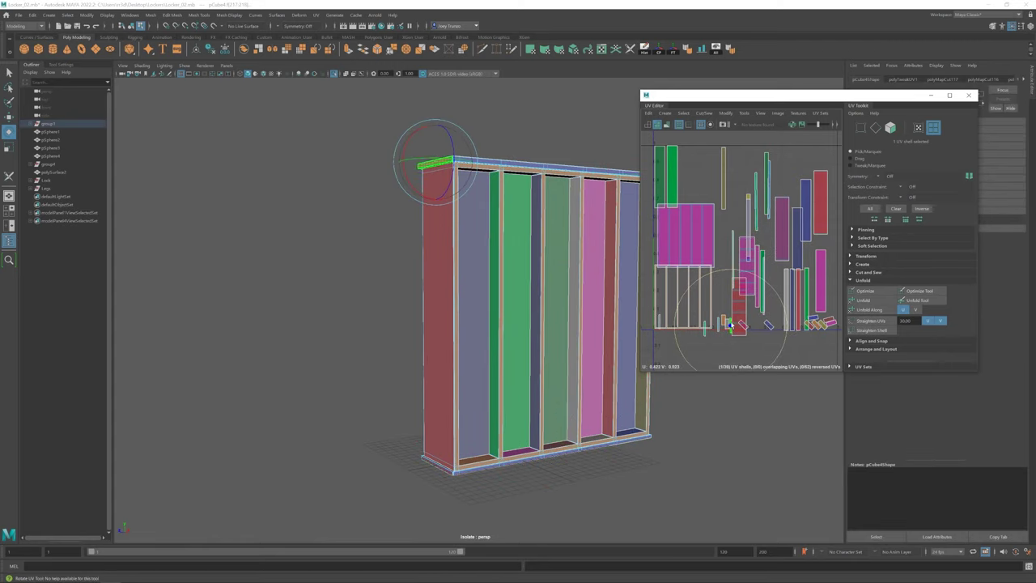
pyautogui.hotkey('ctrl', 'z')
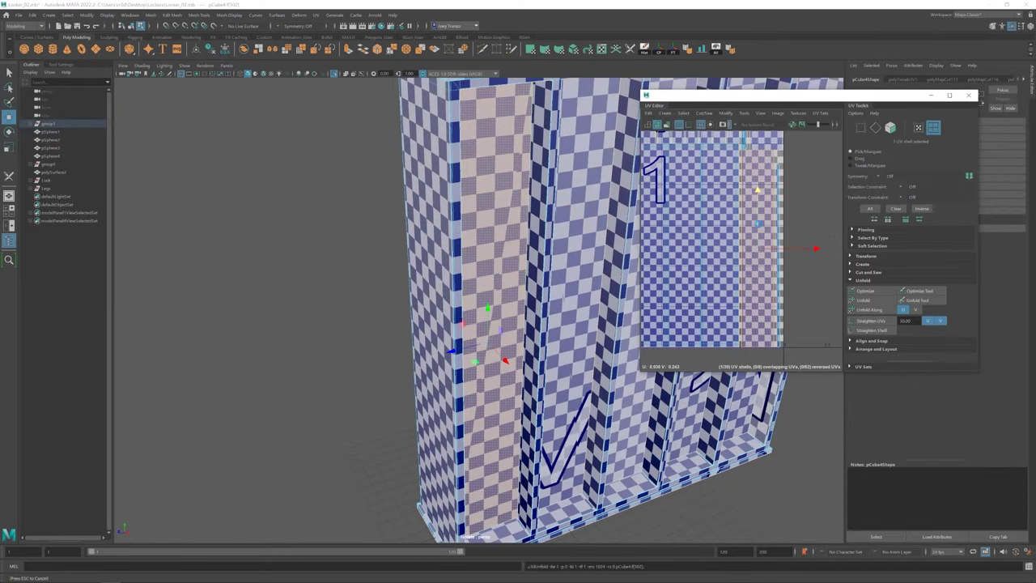
pyautogui.press('e')
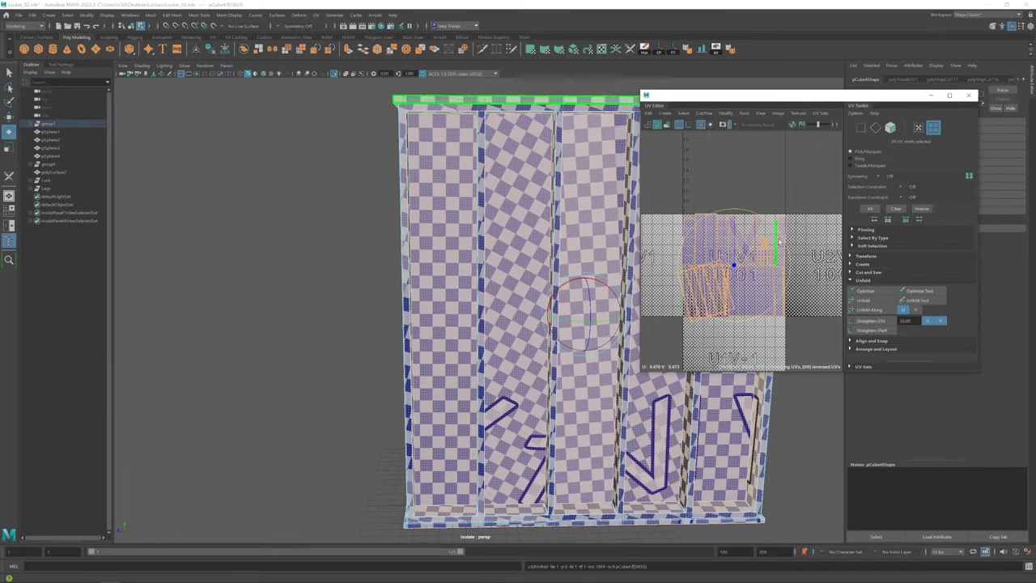
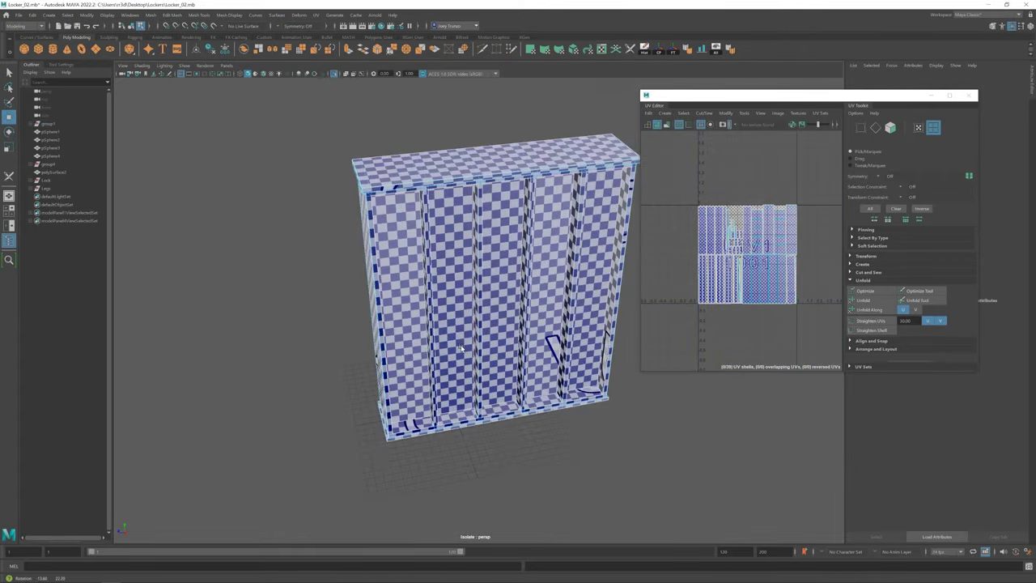
# Step: Inspect the UV shells of the locker group, pSphere4 and the door
pyautogui.click(39, 124)
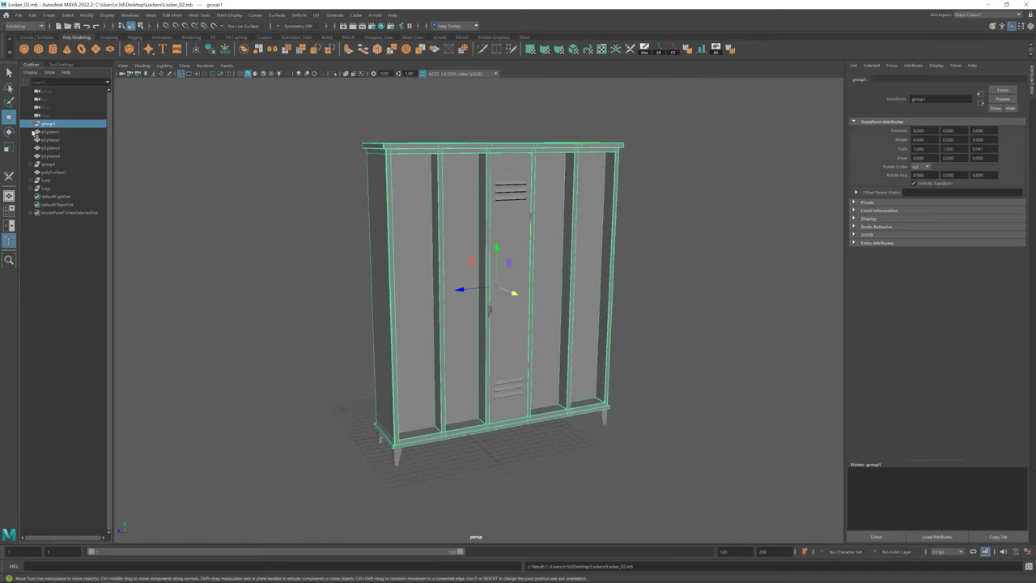
pyautogui.doubleClick(48, 123)
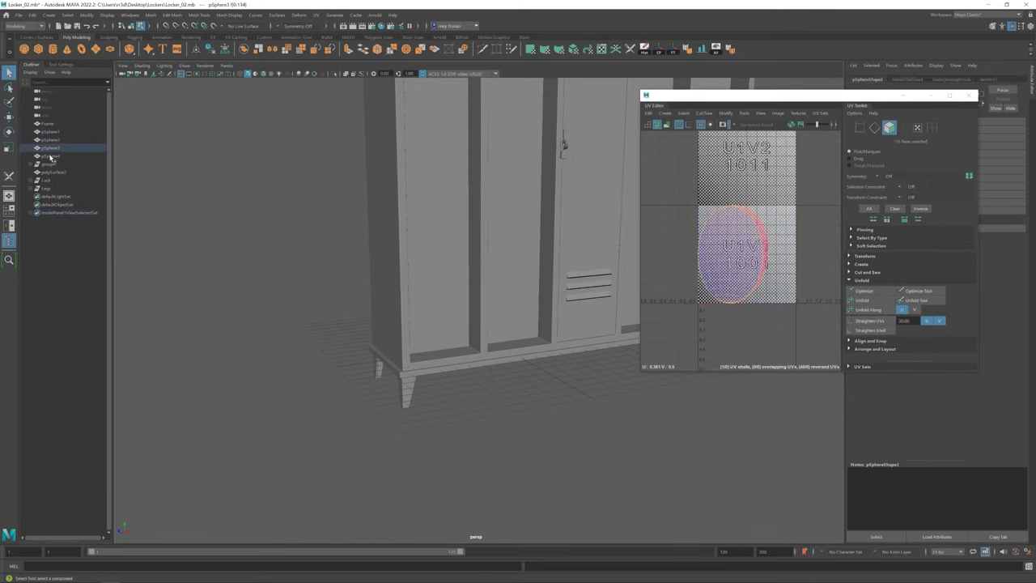
pyautogui.click(50, 156)
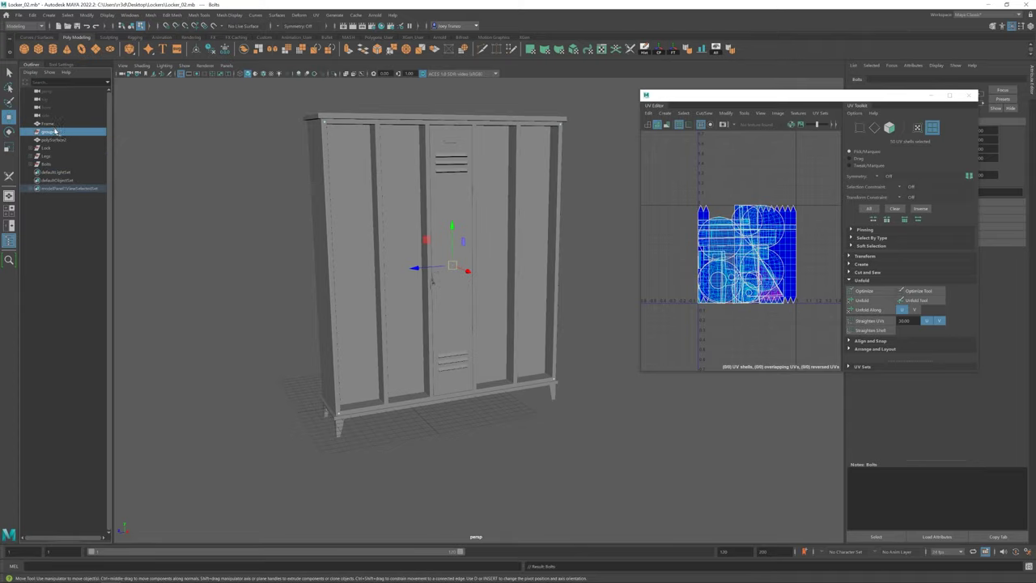
pyautogui.scroll(5, 475, 231)
pyautogui.click(458, 278)
pyautogui.click(172, 118)
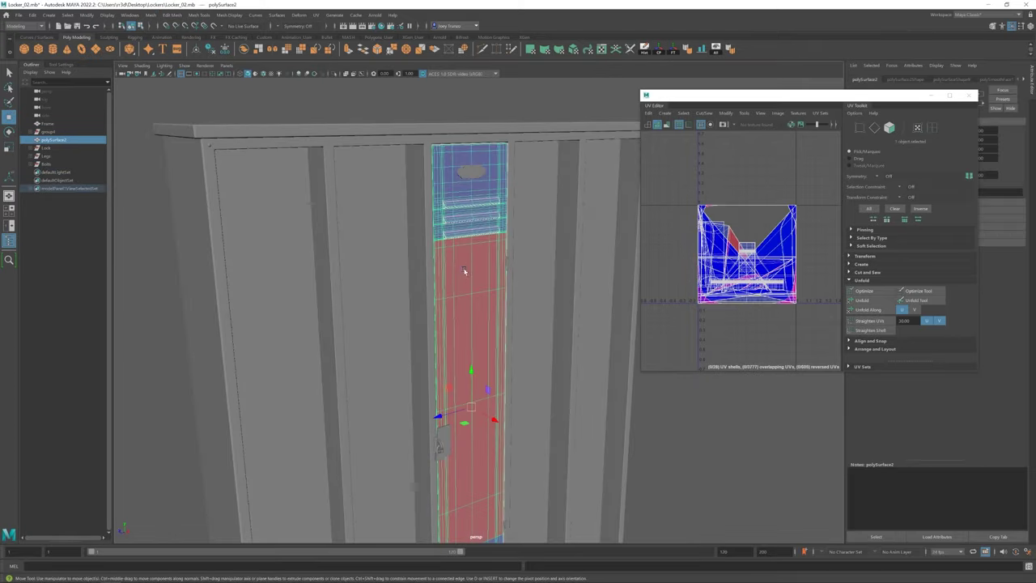
# Step: Isolate the door mesh (polySurface2) to inspect it, then rename it Door_01
pyautogui.moveTo(380, 132)
pyautogui.keyDown('alt'); pyautogui.mouseDown()
pyautogui.moveTo(542, 368)
pyautogui.moveTo(514, 433)
pyautogui.mouseUp(); pyautogui.keyUp('alt')
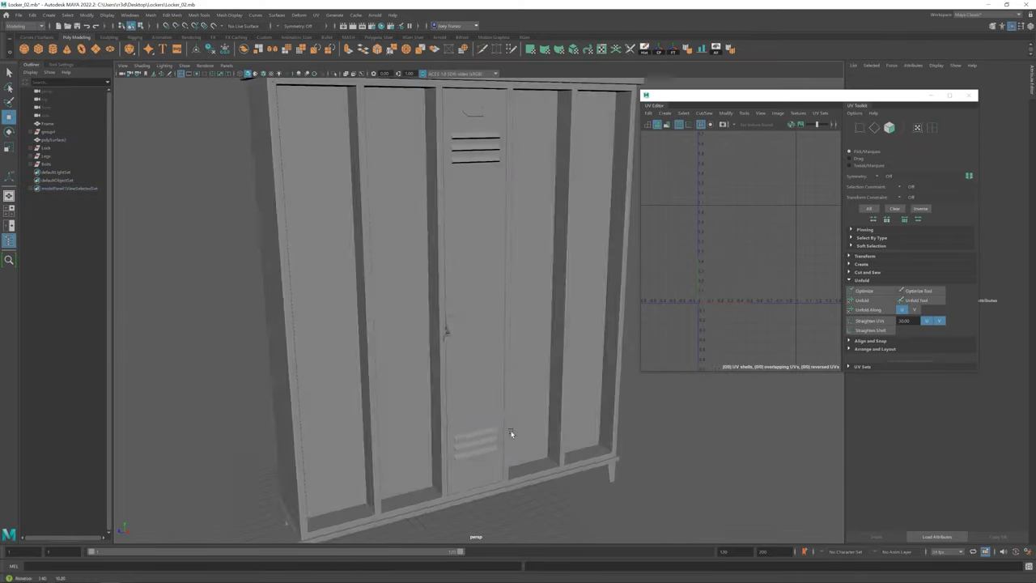
pyautogui.click(514, 432)
pyautogui.hotkey('ctrl', '1')
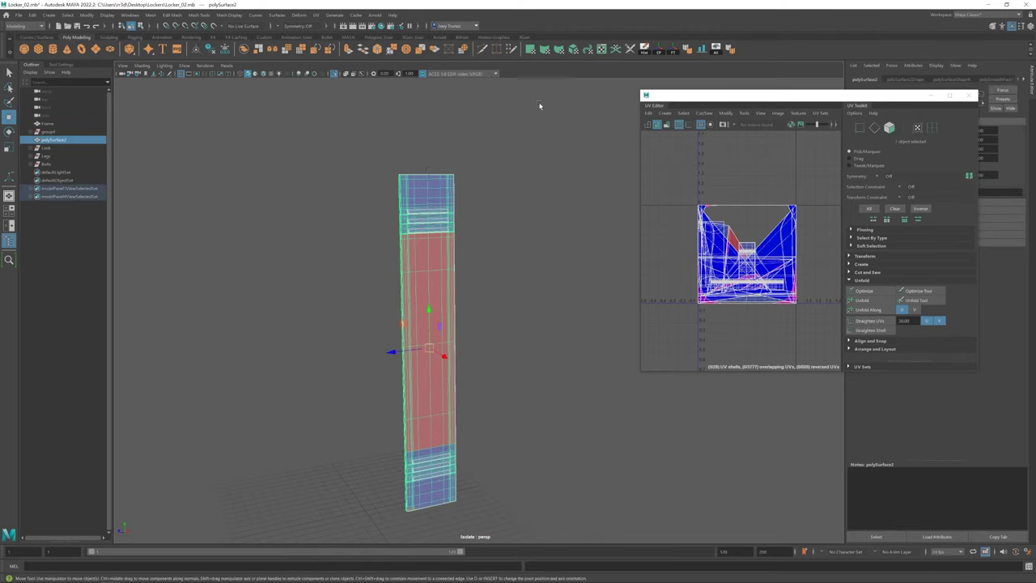
pyautogui.keyDown('alt'); pyautogui.moveTo(459, 295); pyautogui.dragTo(569, 215); pyautogui.keyUp('alt')
pyautogui.scroll(3, 731, 188)
pyautogui.press('w')
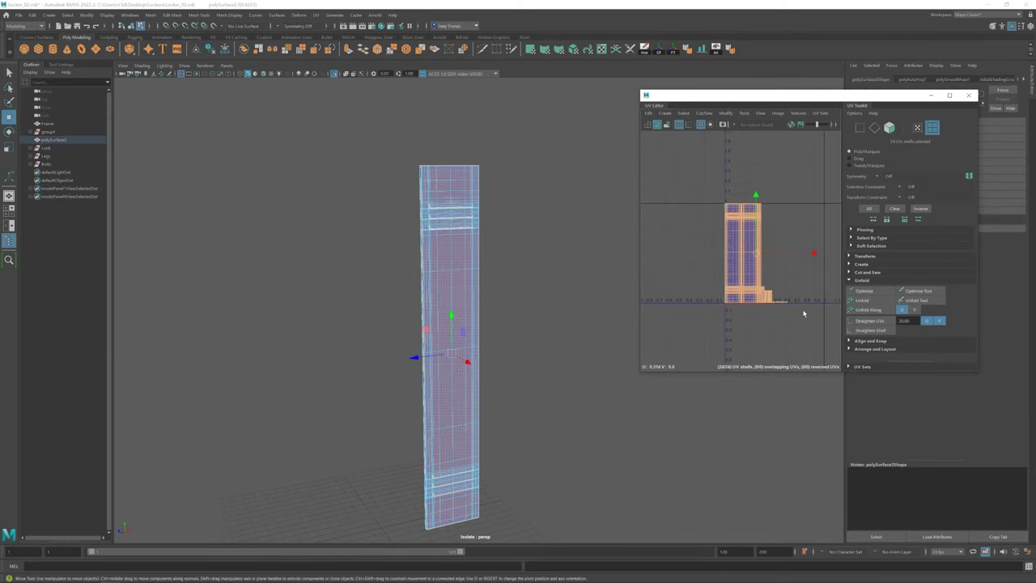
pyautogui.hotkey('ctrl', '1')
pyautogui.doubleClick(69, 139)
pyautogui.write('Door_01')
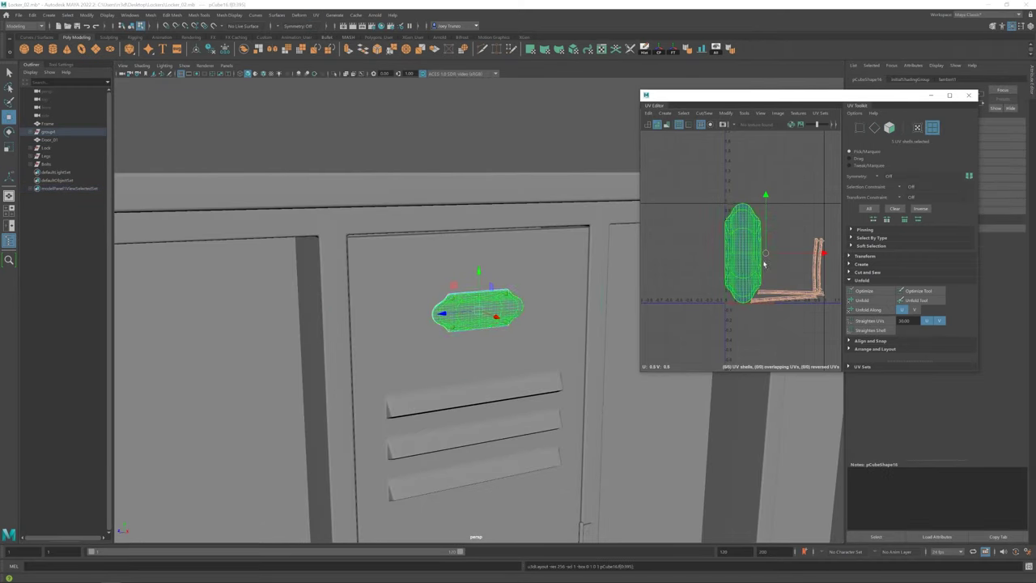
pyautogui.write('e')
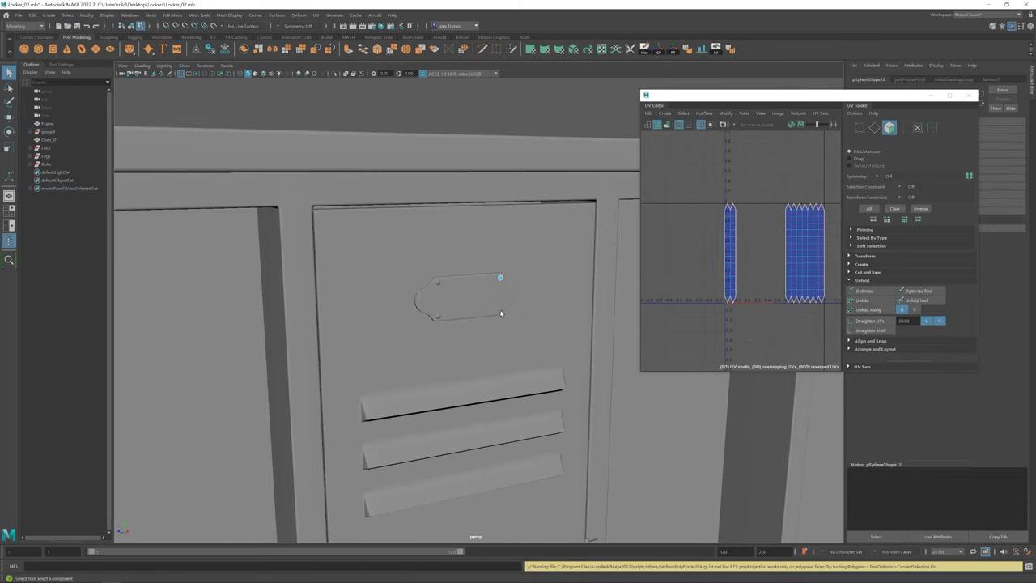
# Step: Switch to object selection and isolate the hinge barrel to inspect it
pyautogui.moveTo(501, 314); pyautogui.dragTo(535, 295, button='right')
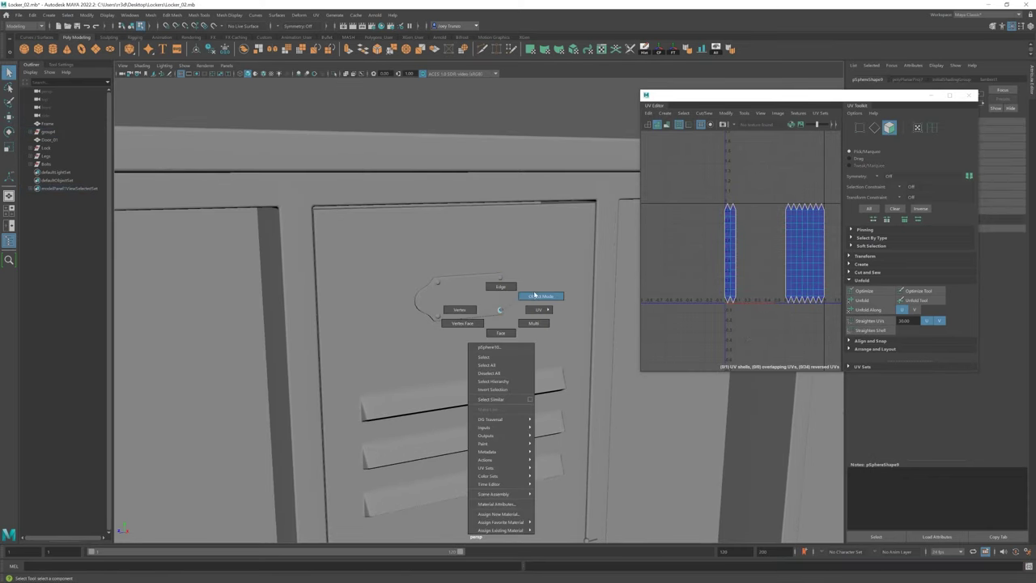
pyautogui.press('F8')
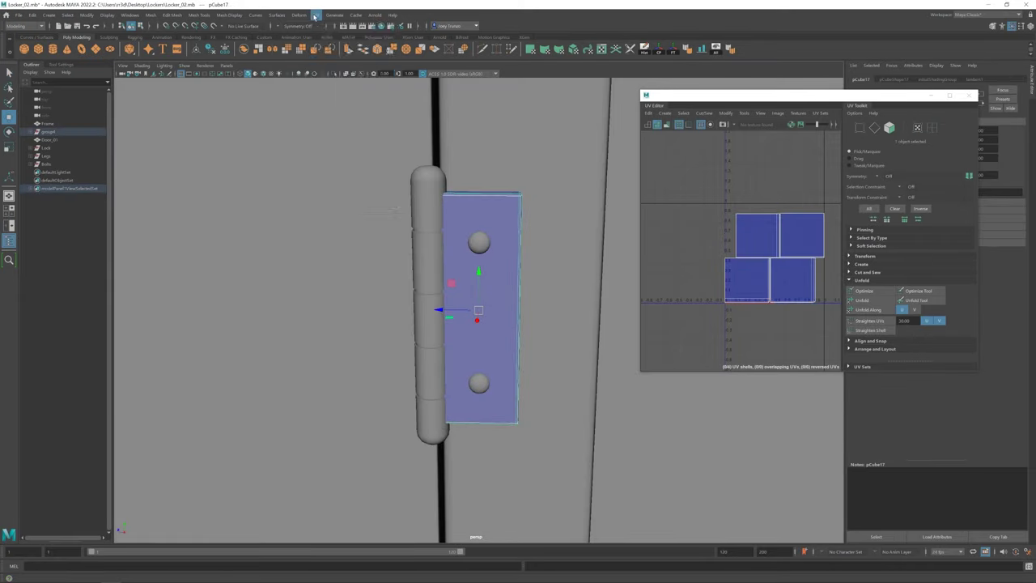
pyautogui.hotkey('ctrl', '1')
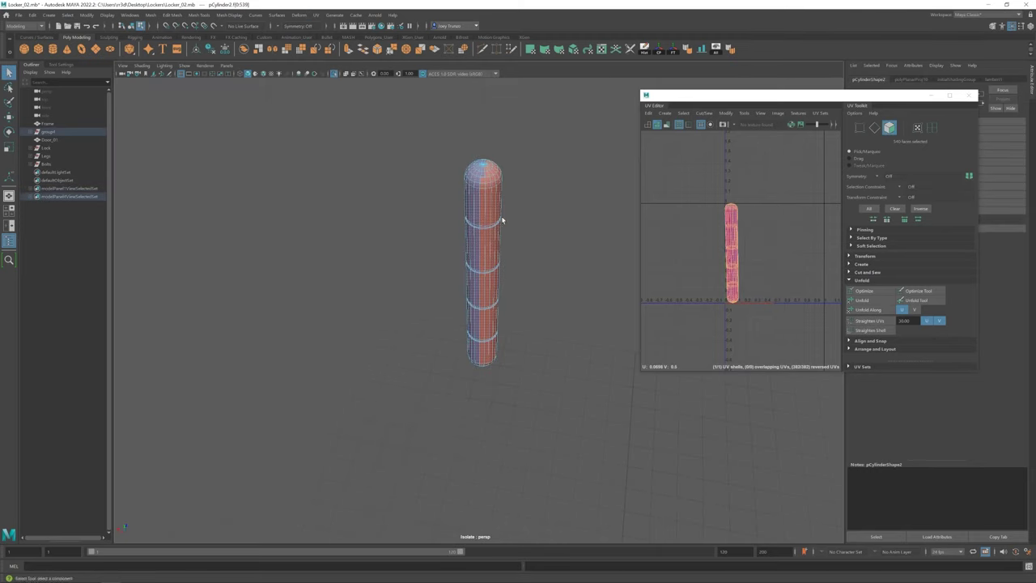
pyautogui.keyDown('alt'); pyautogui.moveTo(484, 366); pyautogui.dragTo(628, 275); pyautogui.keyUp('alt')
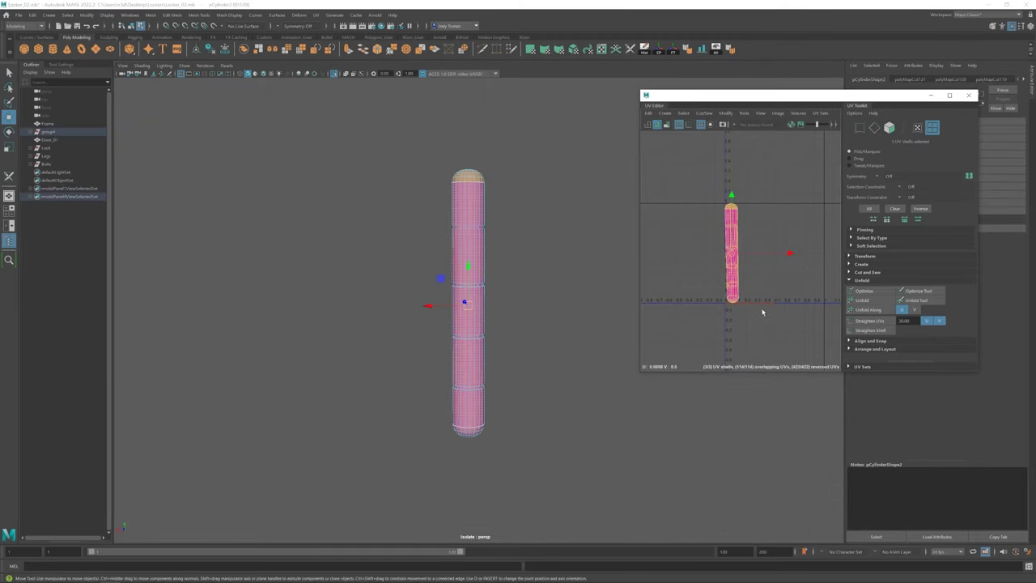
pyautogui.hotkey('ctrl', '1')
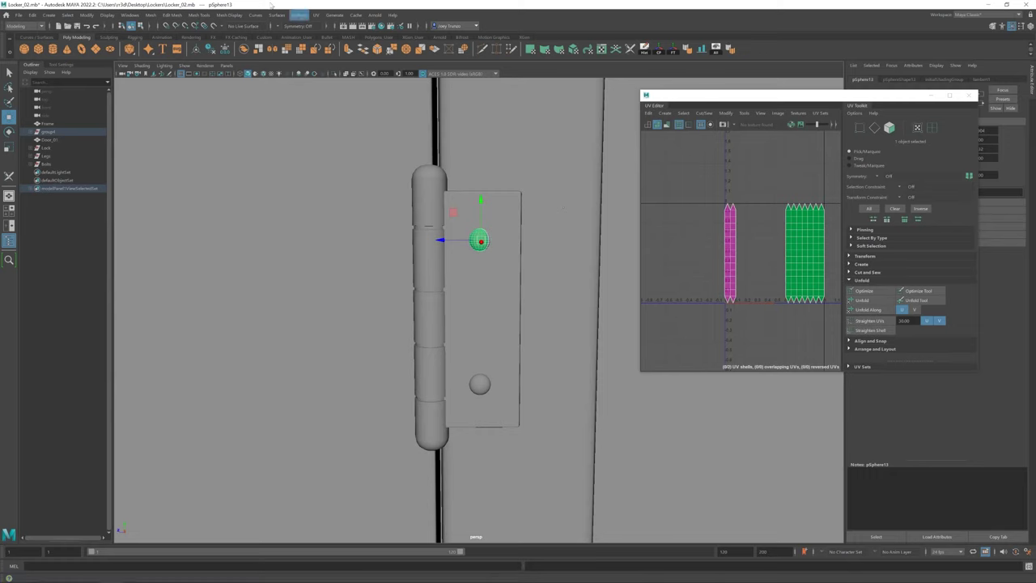
# Step: Group both screw spheres with the hinge plate, then isolate and frame the hinge group
pyautogui.click(480, 385)
pyautogui.keyDown('shift'); pyautogui.click(480, 239); pyautogui.keyUp('shift')
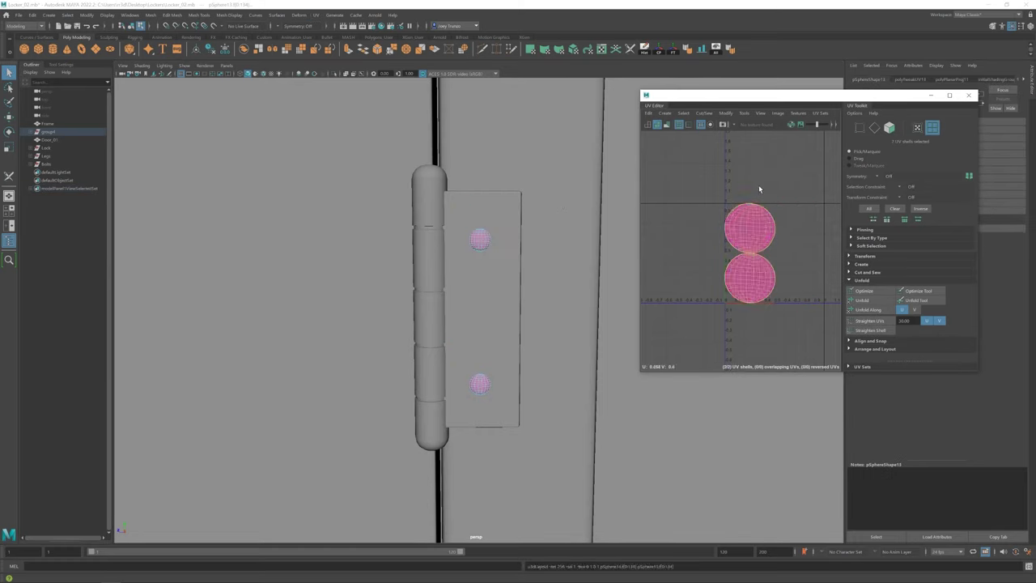
pyautogui.keyDown('shift'); pyautogui.click(481, 294); pyautogui.keyUp('shift')
pyautogui.scroll(-3, 478, 356)
pyautogui.press('Up')
pyautogui.scroll(-5, 365, 299)
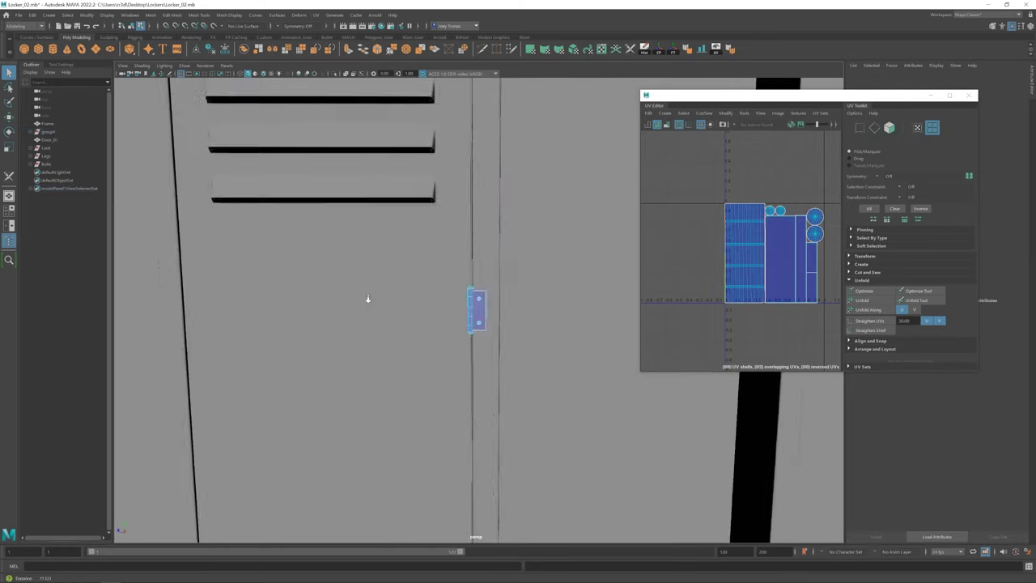
pyautogui.press('w')
pyautogui.scroll(-3, 509, 337)
pyautogui.press('Down')
pyautogui.hotkey('ctrl', '1')
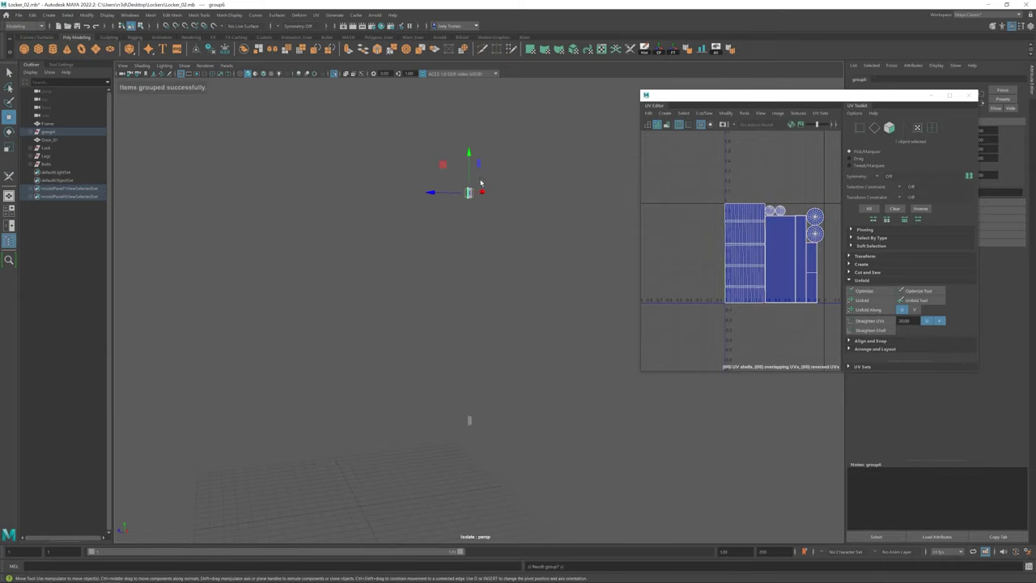
pyautogui.press('f')
# Step: Restore the full locker and check UVs of the door, vent and lock parts
pyautogui.click(518, 273)
pyautogui.hotkey('ctrl', '1')
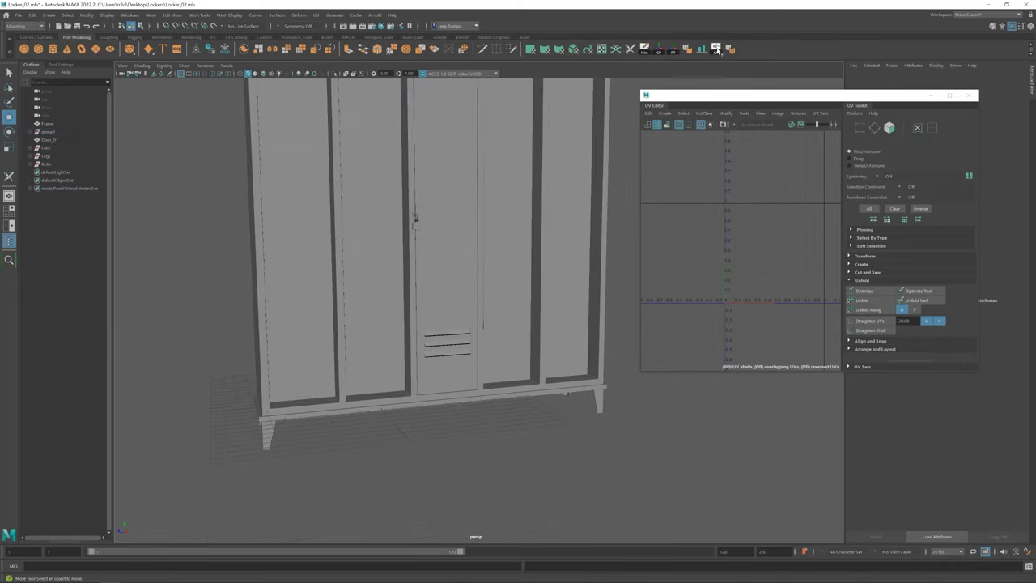
pyautogui.scroll(3, 478, 308)
pyautogui.click(429, 243)
pyautogui.click(440, 394)
pyautogui.click(549, 466)
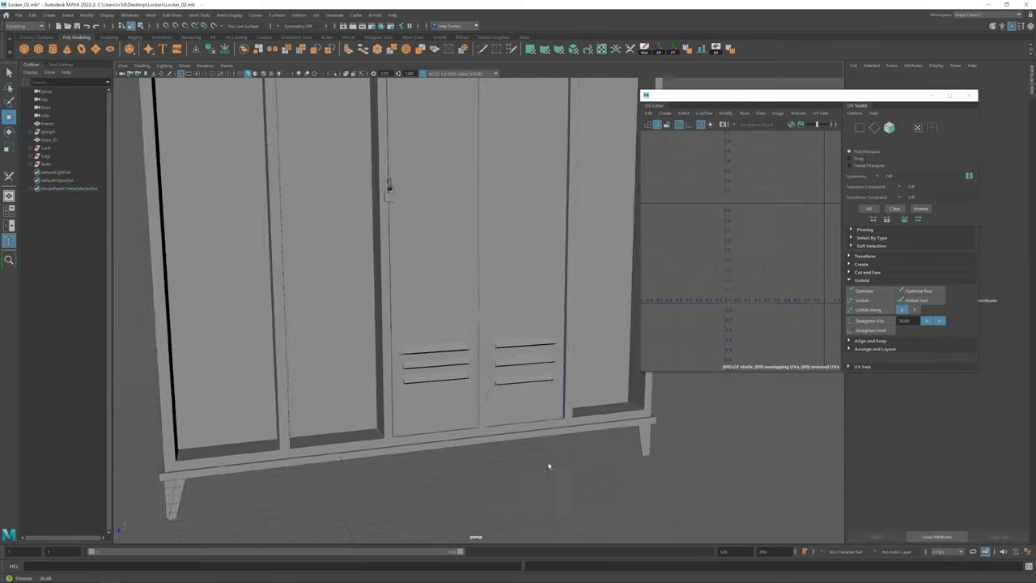
pyautogui.scroll(-5, 548, 466)
pyautogui.scroll(-2, 565, 431)
pyautogui.keyDown('alt'); pyautogui.moveTo(501, 294); pyautogui.dragTo(456, 259); pyautogui.keyUp('alt')
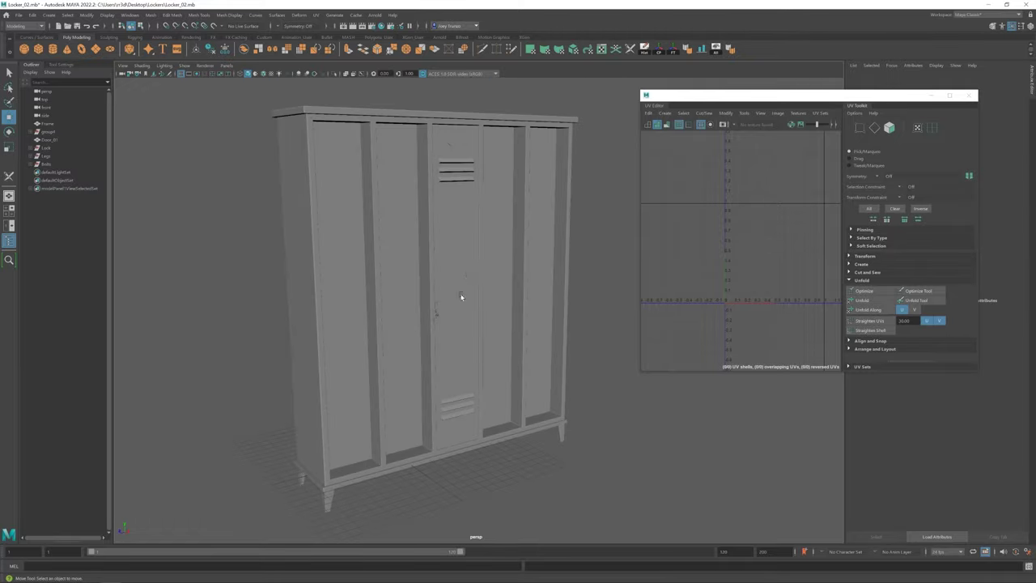
pyautogui.click(456, 246)
pyautogui.click(47, 149)
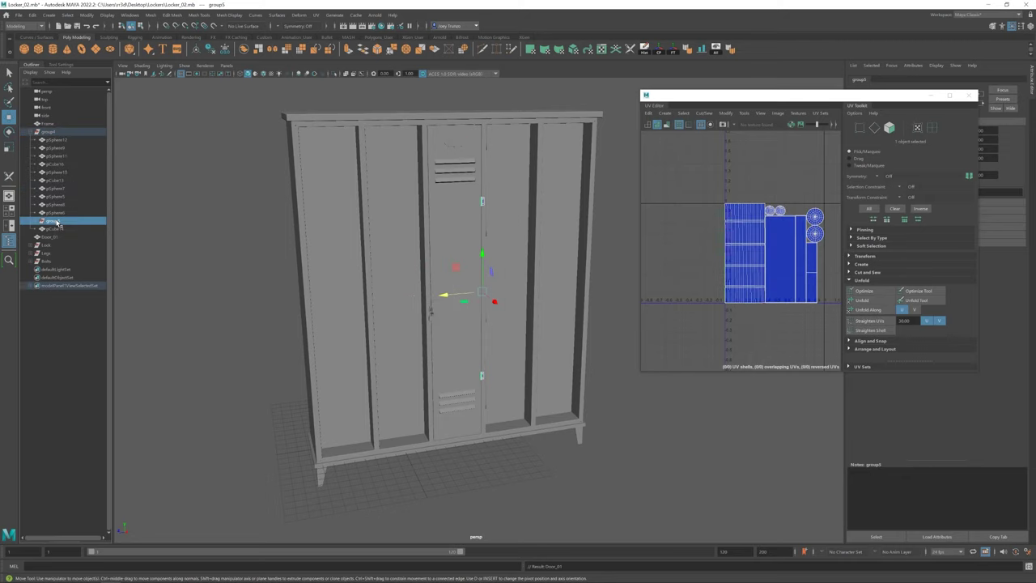
# Step: Select Door_01 and the Frame together to display their UVs
pyautogui.click(757, 256)
pyautogui.click(60, 129)
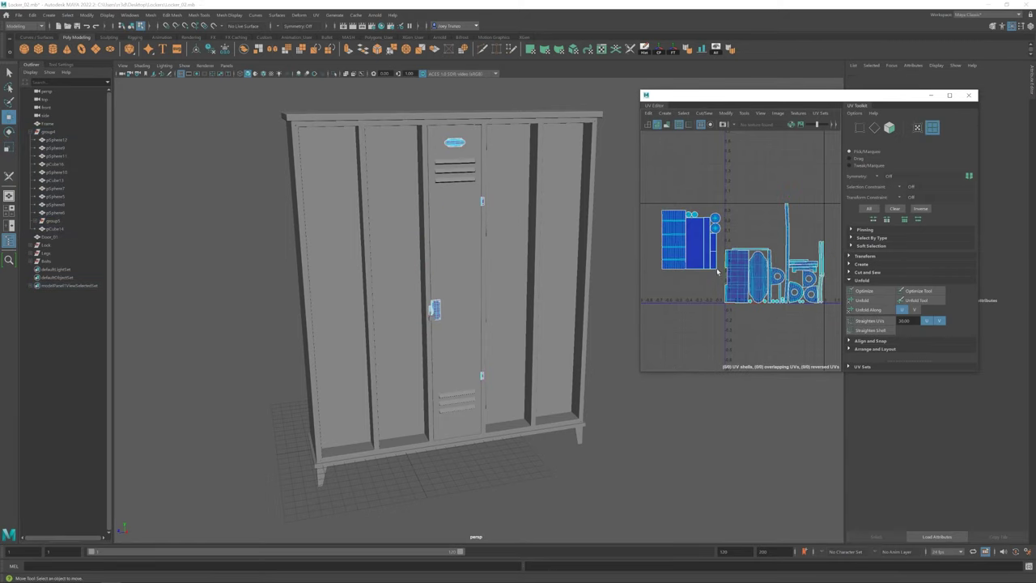
pyautogui.press('Up')
pyautogui.scroll(-2, 735, 263)
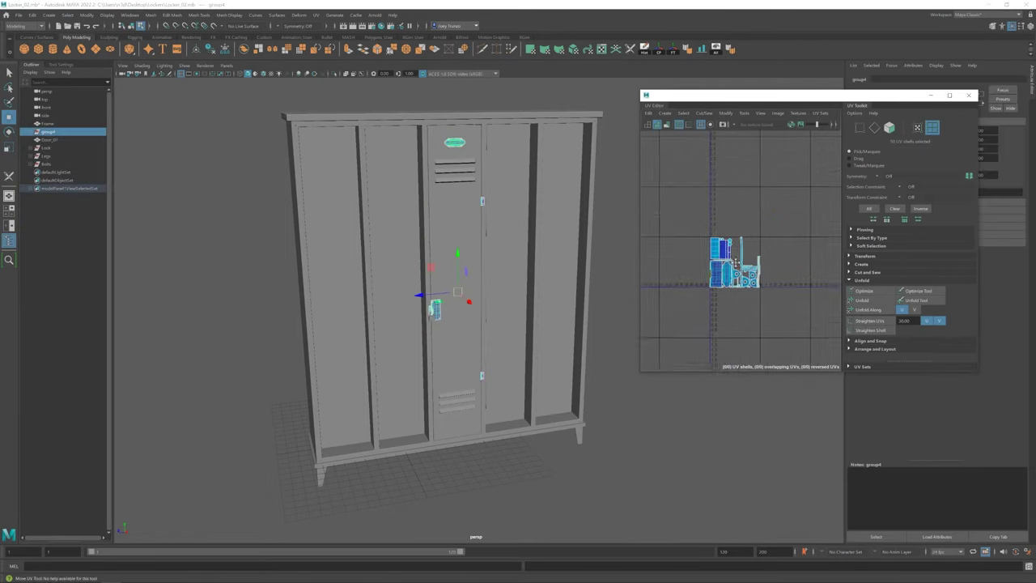
pyautogui.click(51, 139)
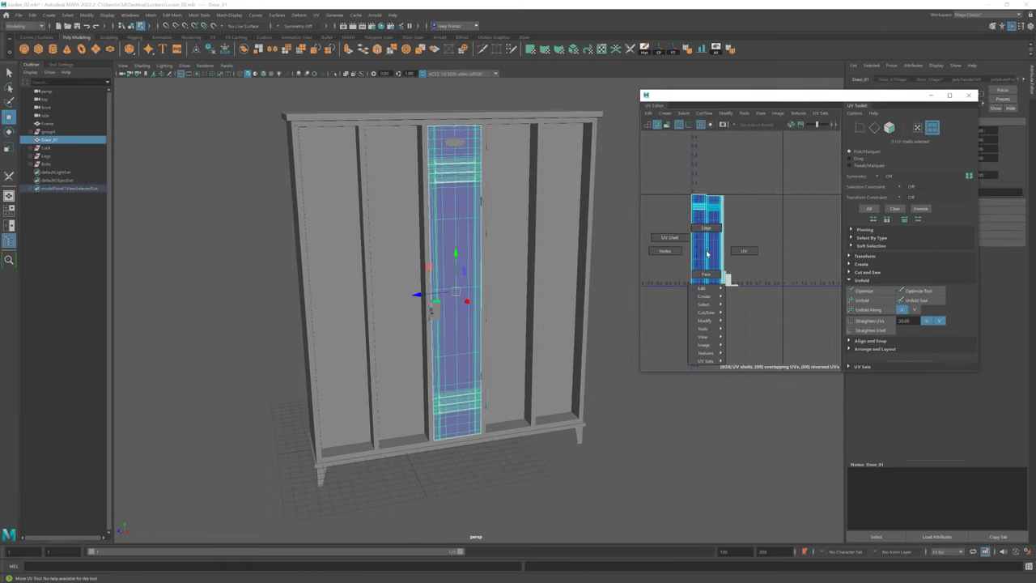
pyautogui.click(49, 131)
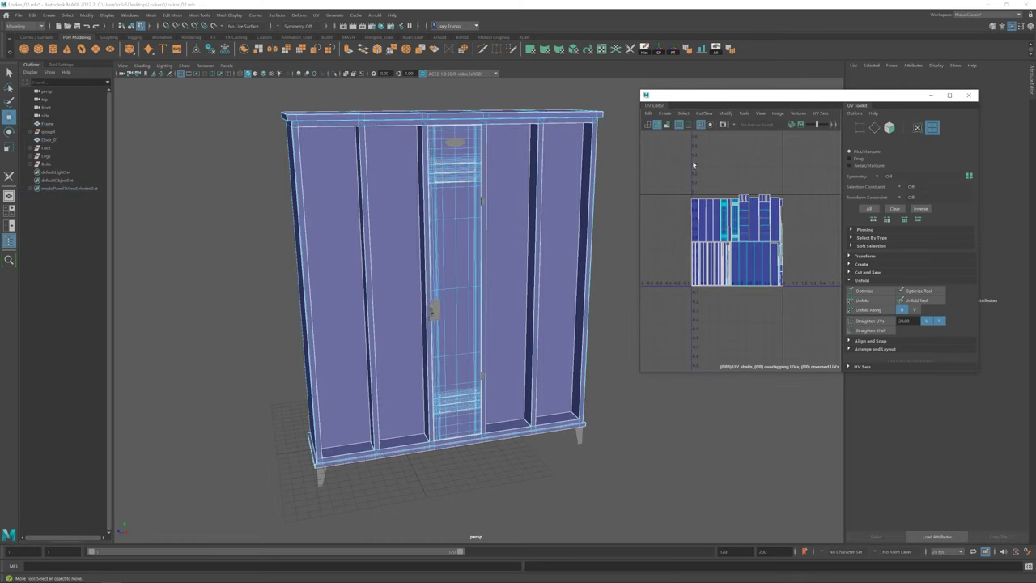
pyautogui.click(693, 165)
pyautogui.click(453, 243)
pyautogui.click(370, 216)
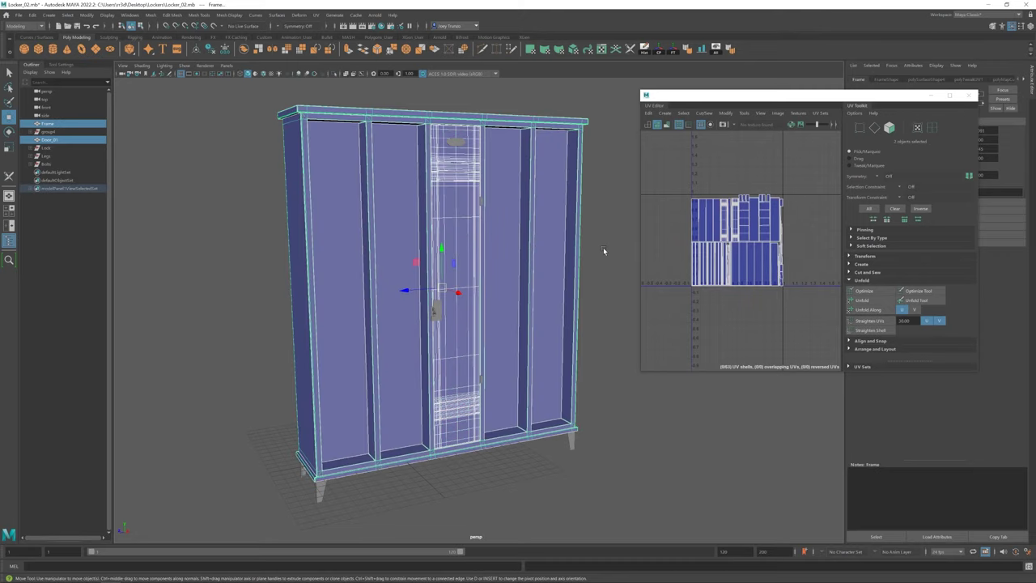
# Step: Switch to UV shell selection and move a frame shell into the lower-left UV tile
pyautogui.keyDown('alt'); pyautogui.moveTo(602, 247); pyautogui.dragTo(486, 243); pyautogui.keyUp('alt')
pyautogui.rightClick(739, 250)
pyautogui.click(727, 245)
pyautogui.click(746, 281)
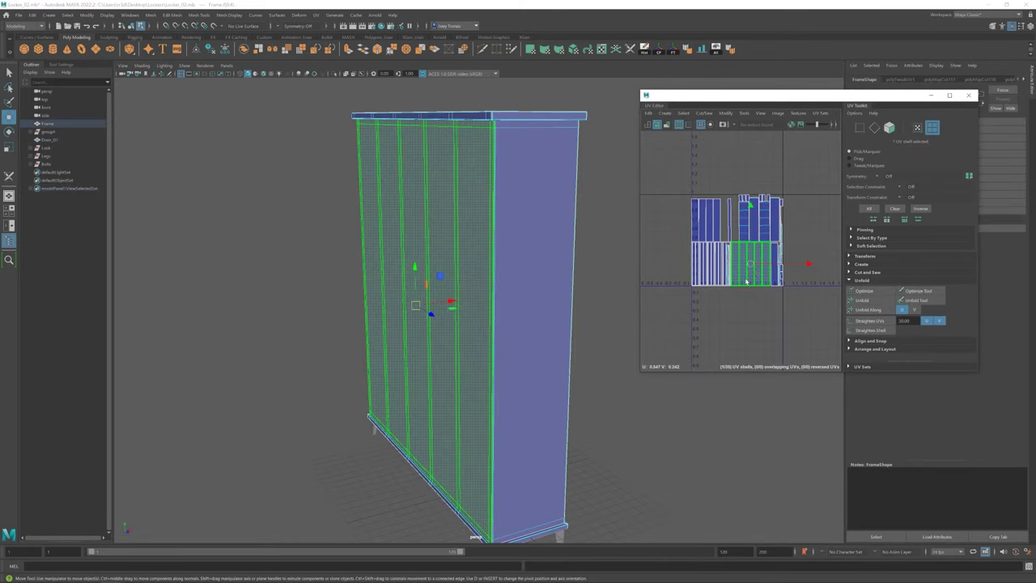
pyautogui.moveTo(751, 265); pyautogui.dragTo(713, 324)
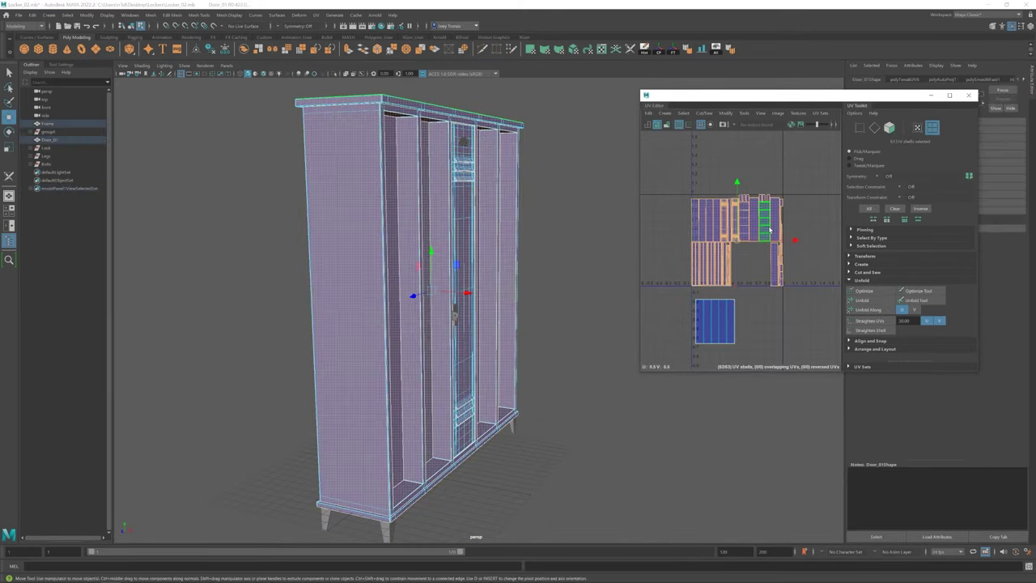
# Step: Return to object selection and compare the Frame and Door_01 UV shells
pyautogui.press('F8')
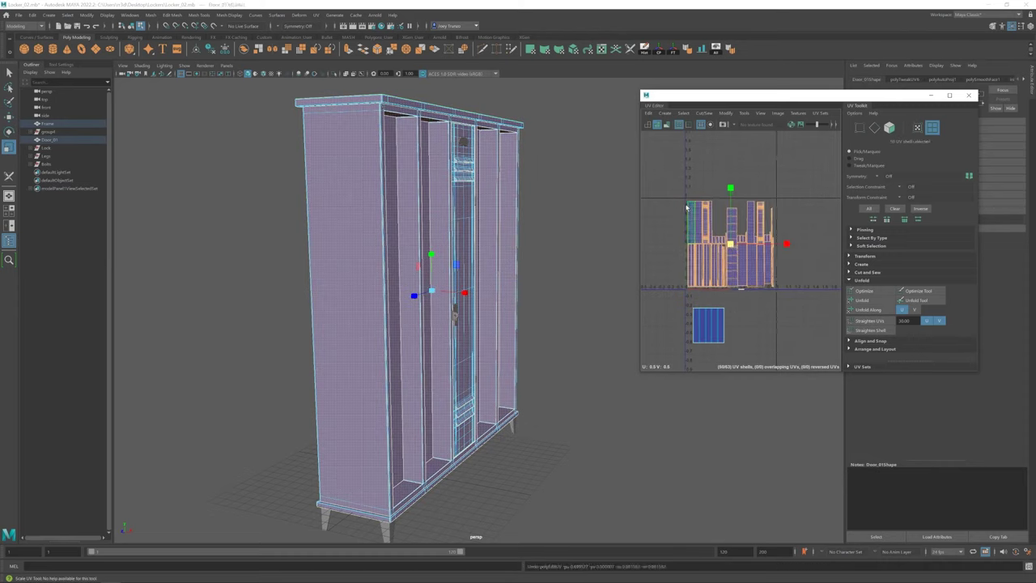
pyautogui.click(727, 253)
pyautogui.scroll(1, 713, 257)
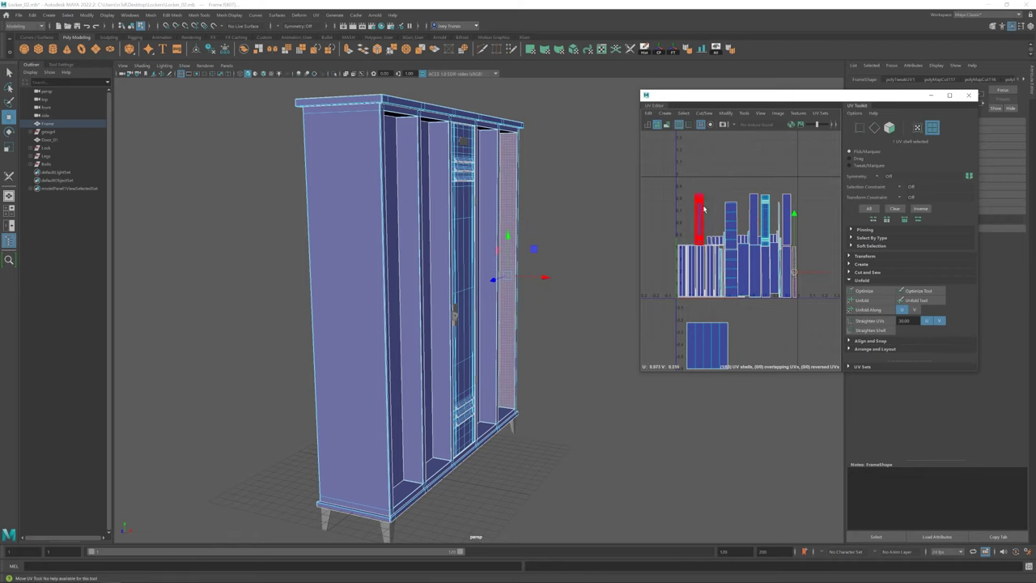
pyautogui.click(776, 214)
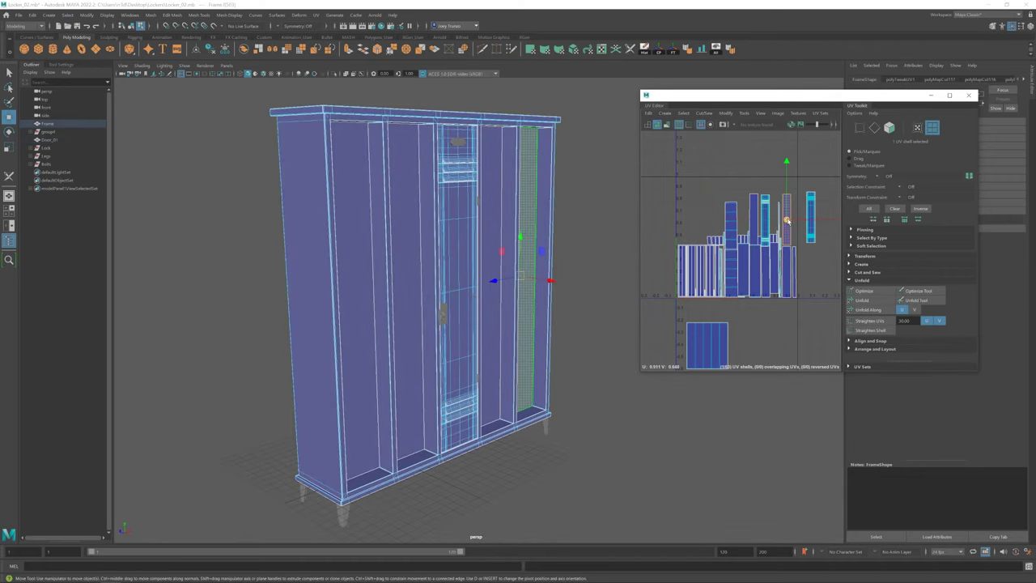
pyautogui.click(699, 206)
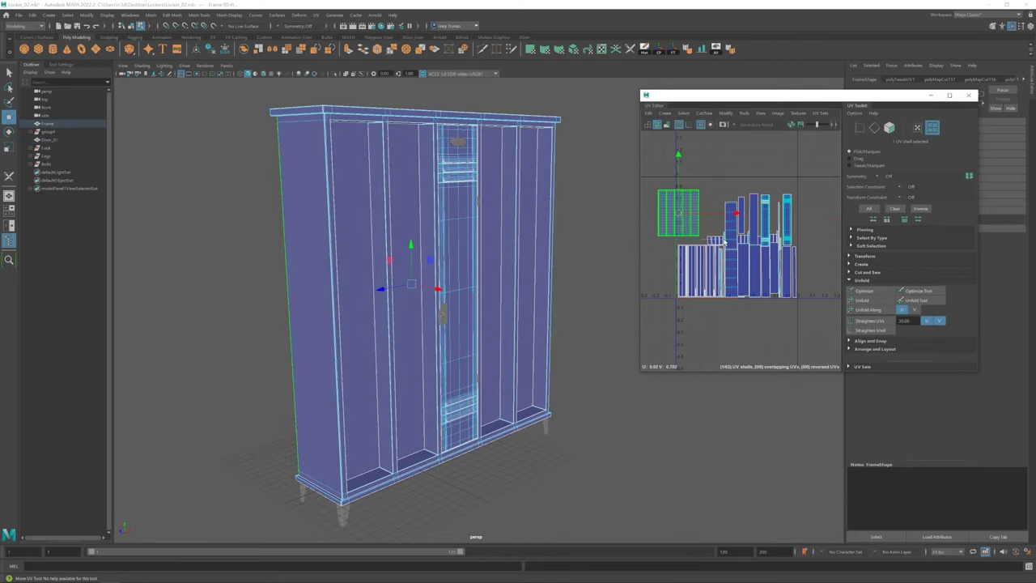
pyautogui.scroll(3, 736, 335)
# Step: Reselect the frame and door objects and pick small frame UV shells to reposition
pyautogui.click(808, 273)
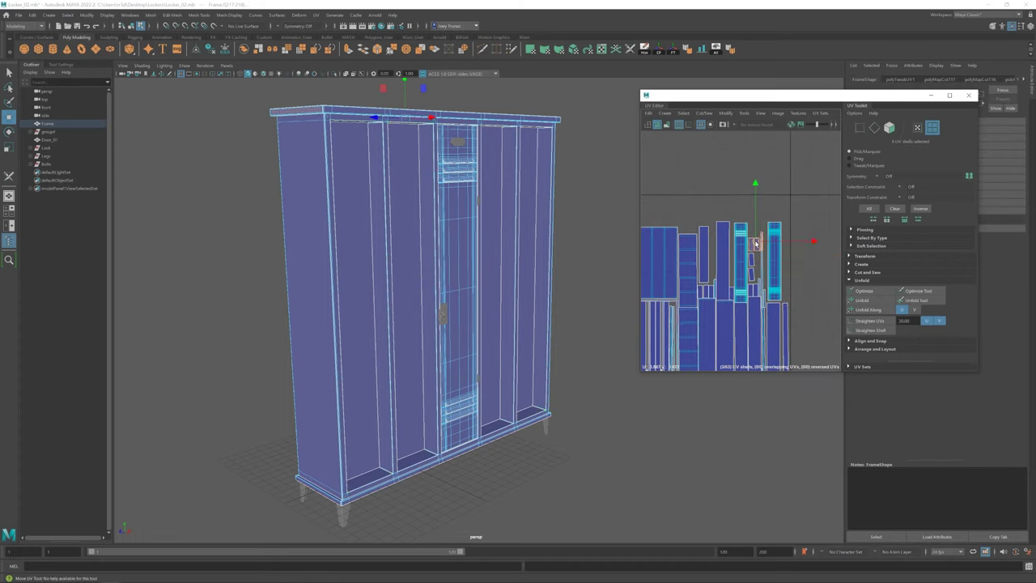
pyautogui.scroll(3, 759, 247)
pyautogui.scroll(-3, 759, 247)
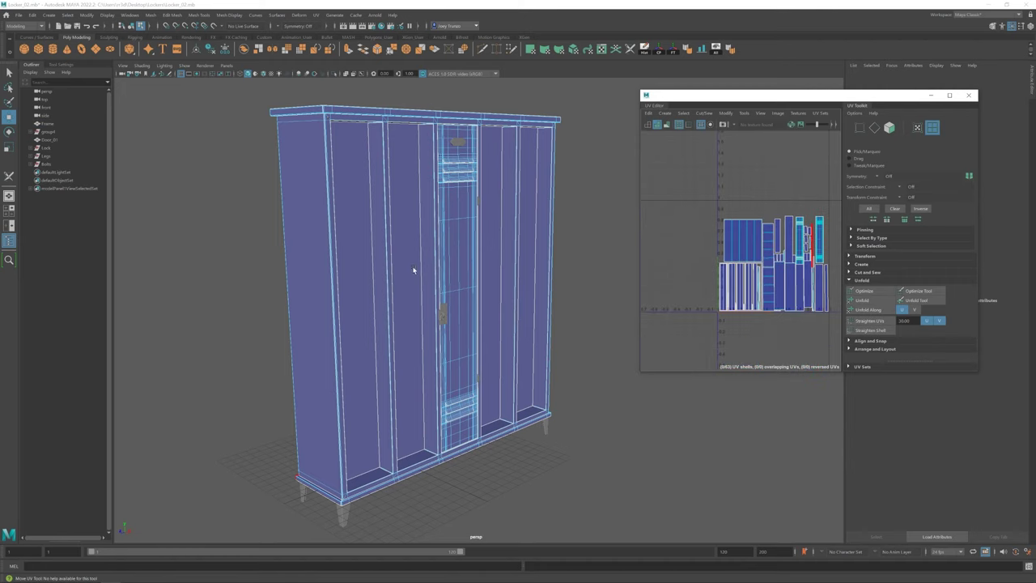
pyautogui.click(50, 139)
pyautogui.keyDown('shift'); pyautogui.click(49, 123); pyautogui.keyUp('shift')
pyautogui.scroll(-2, 765, 226)
pyautogui.click(765, 225)
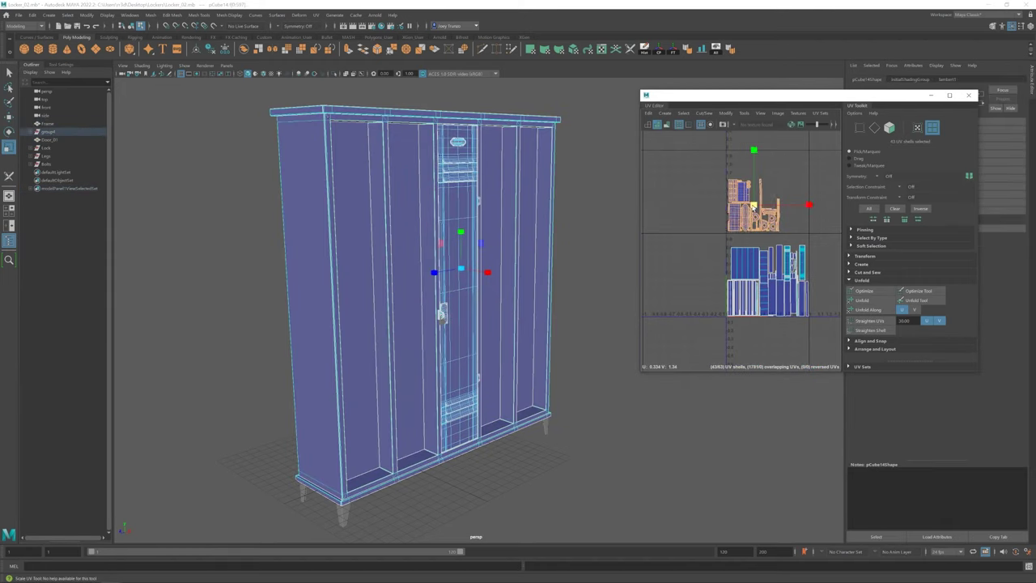
# Step: Group Door_01 together with the Lock object
pyautogui.scroll(5, 734, 229)
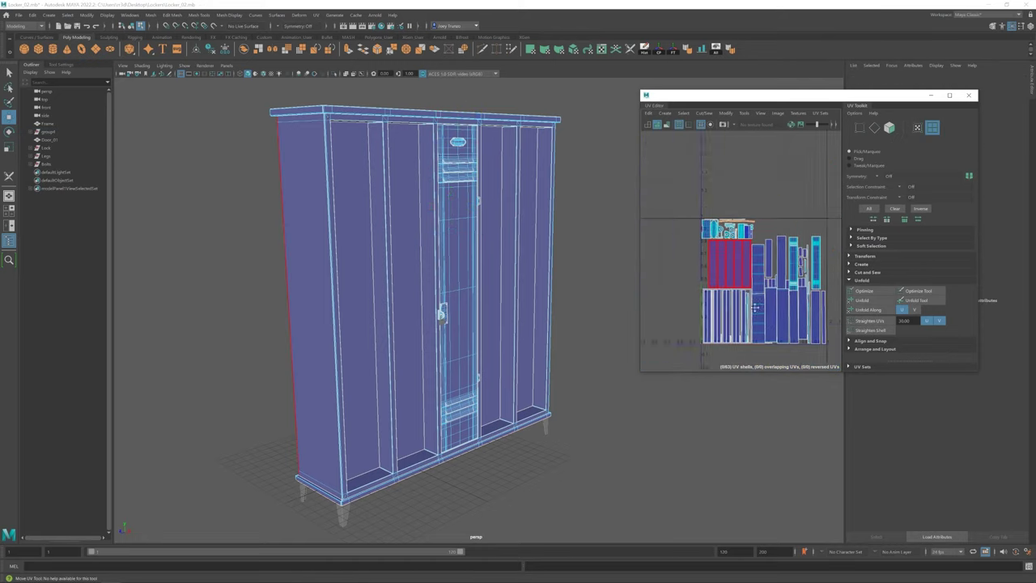
pyautogui.click(463, 220)
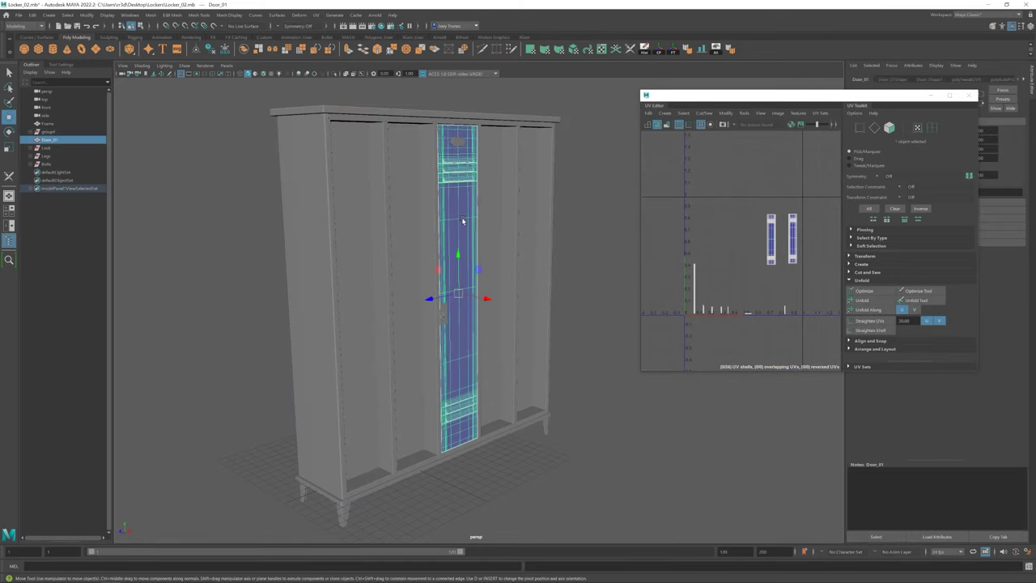
pyautogui.keyDown('alt'); pyautogui.moveTo(462, 218); pyautogui.dragTo(486, 219); pyautogui.keyUp('alt')
pyautogui.click(47, 151)
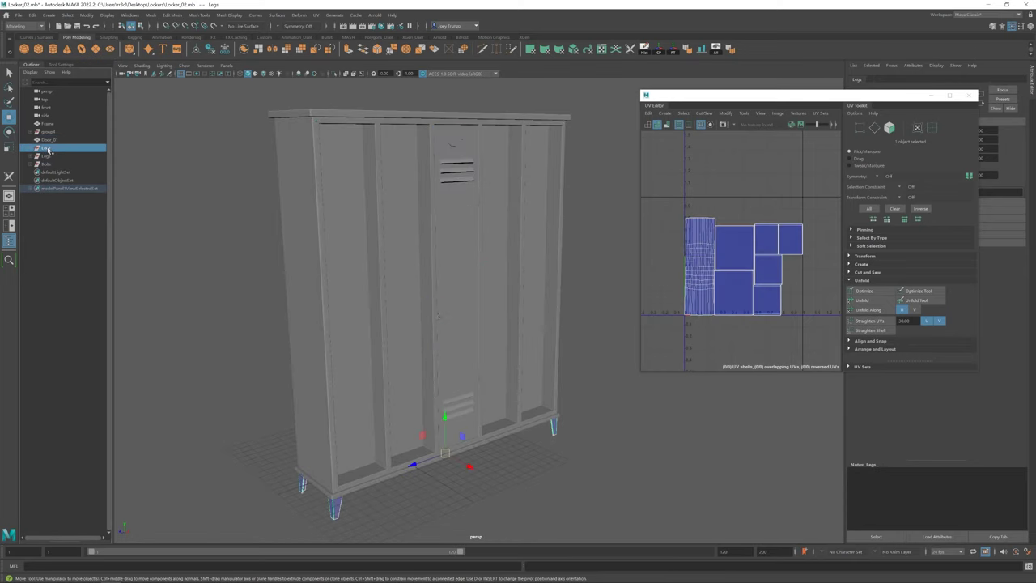
pyautogui.press('Down')
pyautogui.press('Down')
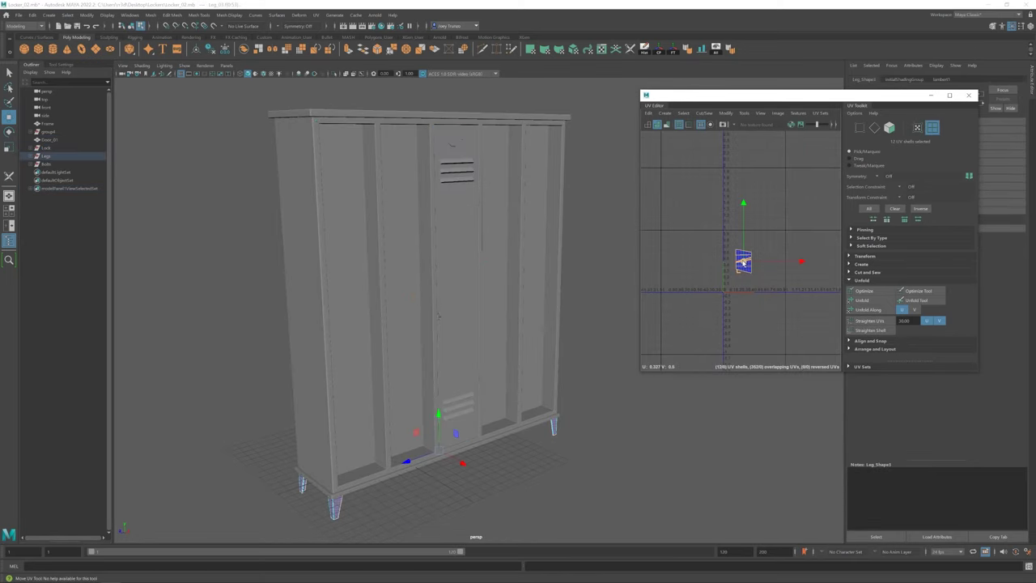
pyautogui.click(48, 131)
pyautogui.rightClick(462, 209)
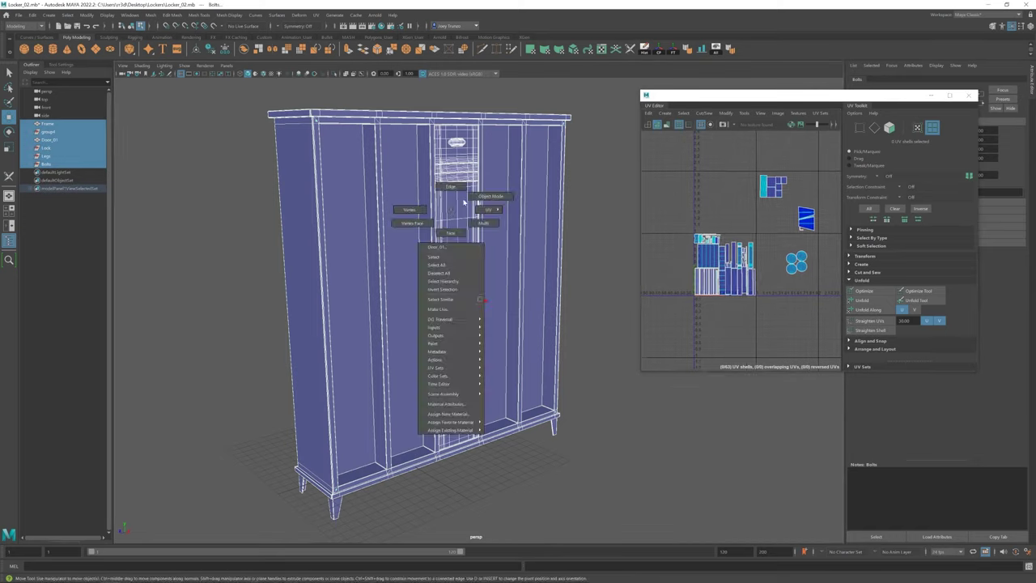
pyautogui.click(49, 139)
pyautogui.keyDown('shift'); pyautogui.click(52, 147); pyautogui.keyUp('shift')
pyautogui.hotkey('ctrl', 'g')
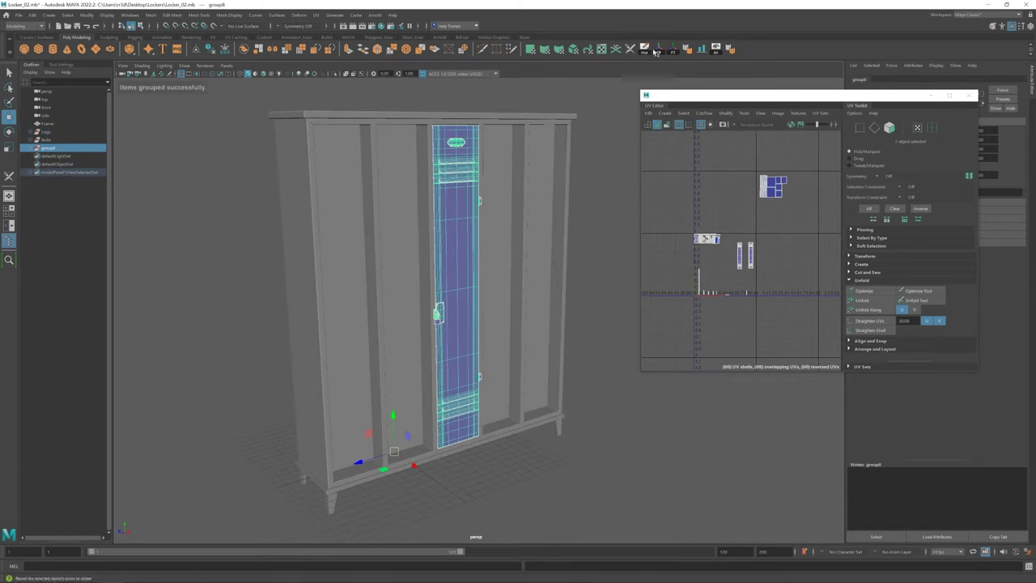
# Step: Duplicate the door group twice into the neighbouring locker compartments
pyautogui.keyDown('alt'); pyautogui.moveTo(389, 291); pyautogui.dragTo(456, 292); pyautogui.keyUp('alt')
pyautogui.hotkey('ctrl', 'd')
pyautogui.scroll(3, 439, 347)
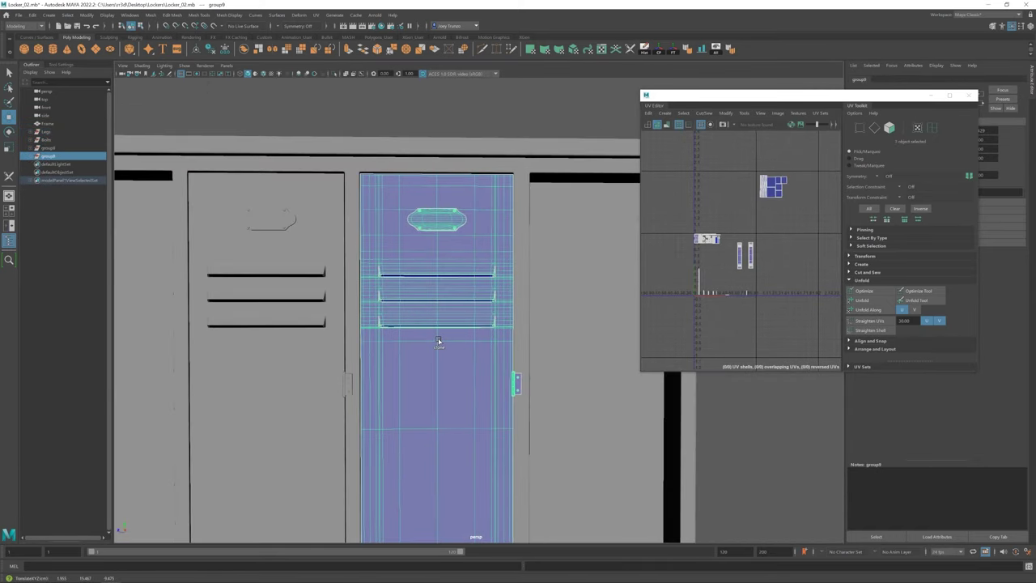
pyautogui.scroll(-1, 434, 342)
pyautogui.hotkey('ctrl', 'd')
pyautogui.scroll(2, 459, 310)
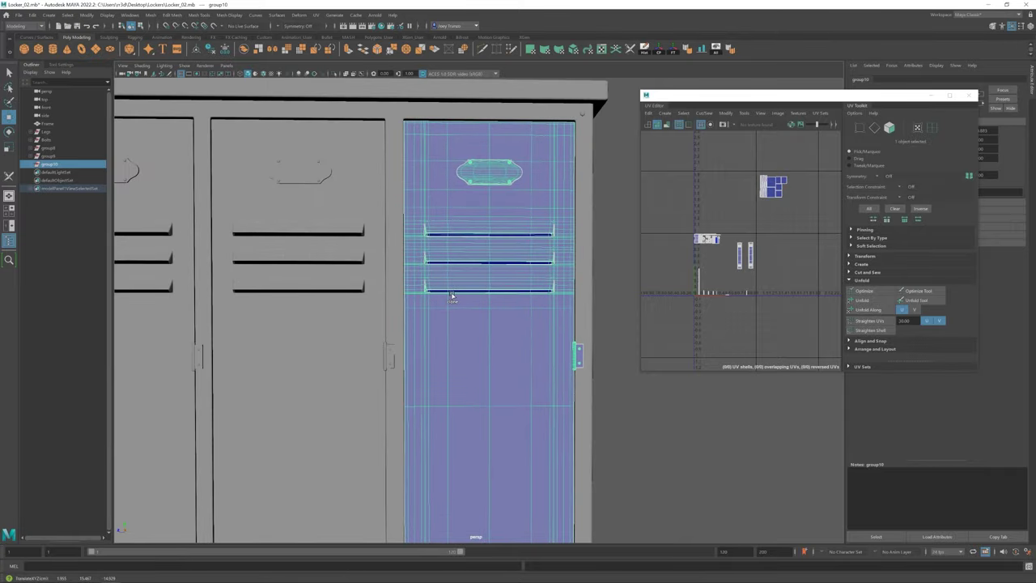
# Step: Duplicate the door group twice to fill the last locker compartments
pyautogui.hotkey('ctrl', 'd')
pyautogui.scroll(-3, 541, 420)
pyautogui.scroll(3, 486, 340)
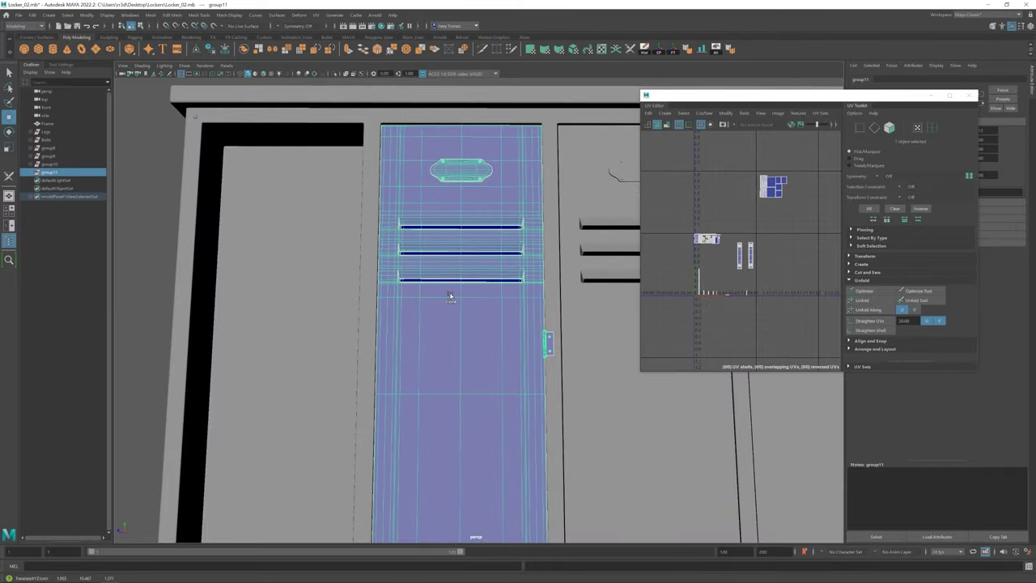
pyautogui.hotkey('ctrl', 'd')
pyautogui.scroll(2, 380, 381)
pyautogui.scroll(-2, 491, 412)
pyautogui.scroll(2, 491, 412)
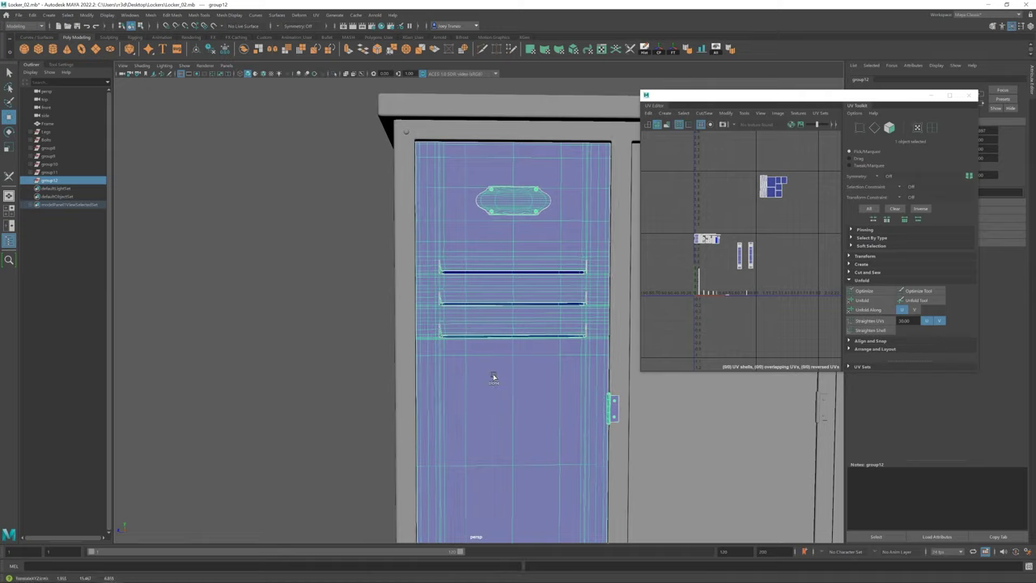
# Step: Rotate the first door's padlock to a slightly tilted angle
pyautogui.keyDown('alt'); pyautogui.moveTo(493, 375); pyautogui.dragTo(485, 419); pyautogui.keyUp('alt')
pyautogui.scroll(-3, 486, 420)
pyautogui.scroll(3, 486, 388)
pyautogui.scroll(2, 364, 356)
pyautogui.click(354, 354)
pyautogui.press('e')
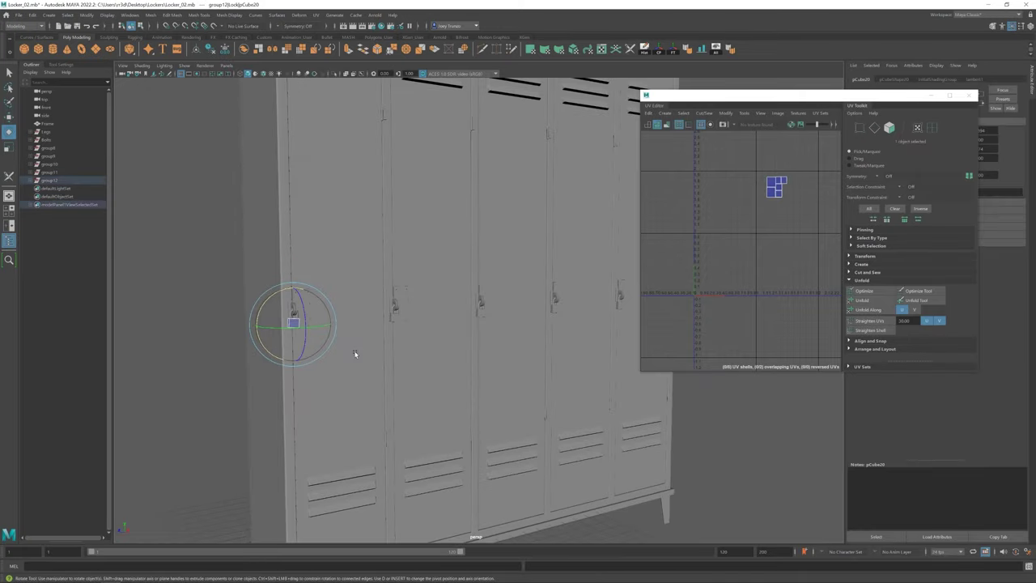
pyautogui.press('f')
pyautogui.moveTo(454, 276)
pyautogui.keyDown('alt'); pyautogui.mouseDown()
pyautogui.moveTo(485, 310)
pyautogui.moveTo(491, 267)
pyautogui.moveTo(494, 299)
pyautogui.moveTo(507, 311)
pyautogui.moveTo(453, 340)
pyautogui.moveTo(470, 347)
pyautogui.mouseUp(); pyautogui.keyUp('alt')
pyautogui.press('w')
# Step: Turn the padlock in group8 to a slightly different angle
pyautogui.scroll(-5, 492, 267)
pyautogui.click(469, 289)
pyautogui.press('f')
pyautogui.press('e')
pyautogui.scroll(-5, 421, 352)
pyautogui.press('w')
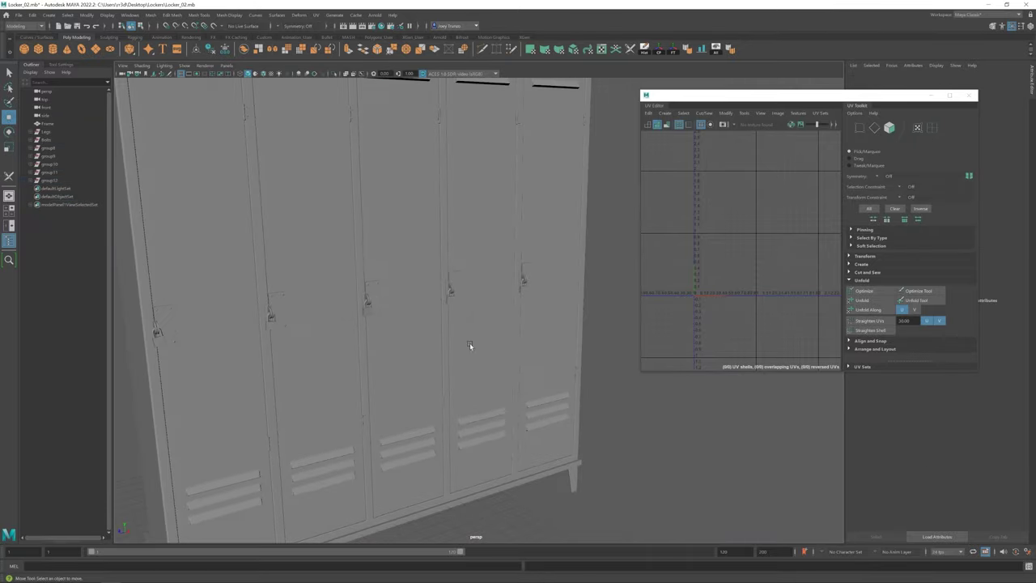
# Step: Frame the group10 padlock and inspect it from the side and front
pyautogui.click(525, 294)
pyautogui.press('f')
pyautogui.keyDown('alt'); pyautogui.moveTo(525, 294); pyautogui.dragTo(580, 346); pyautogui.keyUp('alt')
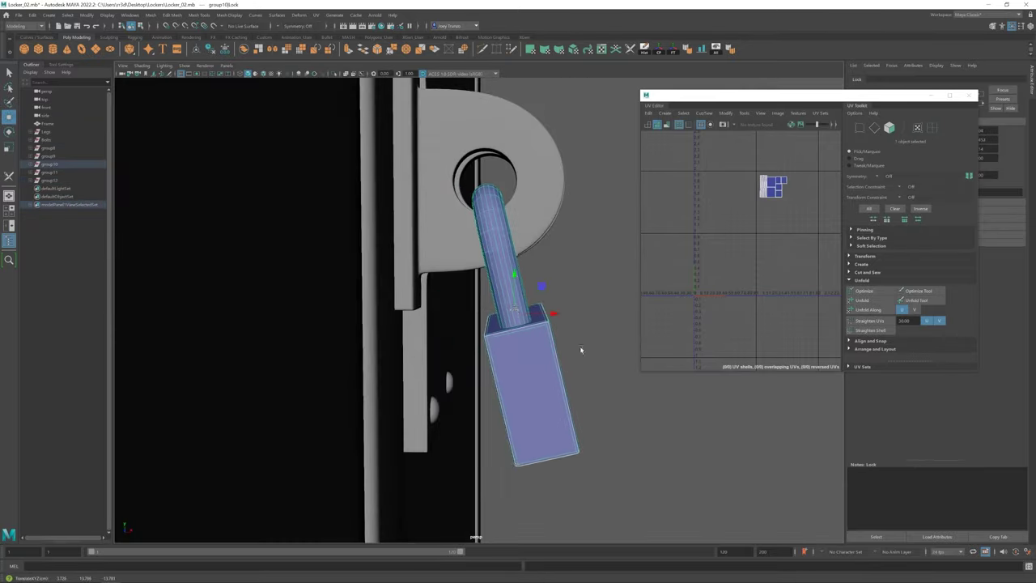
pyautogui.scroll(-5, 328, 335)
pyautogui.keyDown('alt'); pyautogui.moveTo(328, 335); pyautogui.dragTo(429, 421); pyautogui.keyUp('alt')
pyautogui.press('f')
pyautogui.scroll(5, 475, 297)
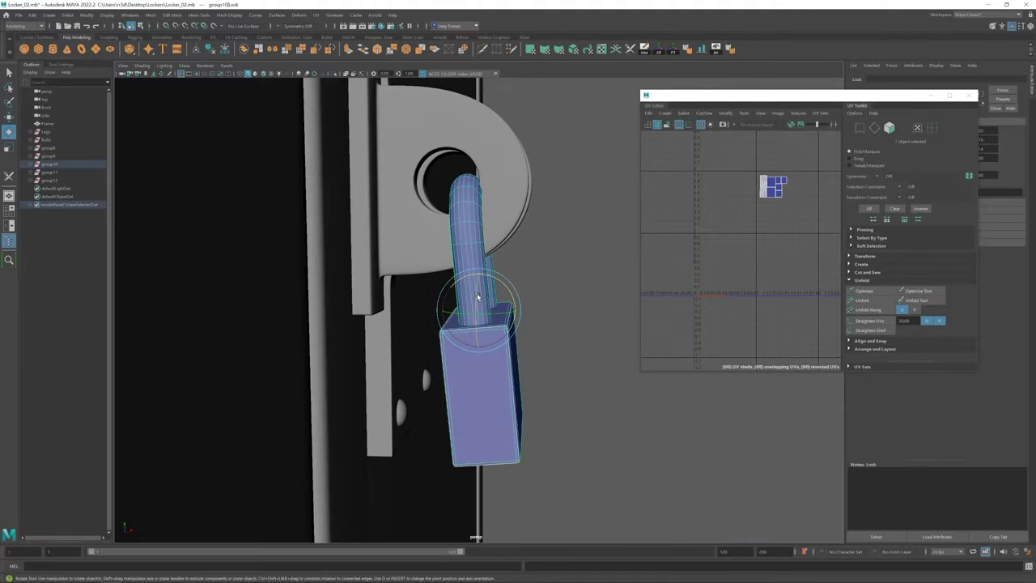
pyautogui.keyDown('alt'); pyautogui.moveTo(495, 319); pyautogui.dragTo(518, 324); pyautogui.keyUp('alt')
pyautogui.scroll(-5, 518, 323)
# Step: Rotate the padlock in group9 to its own slightly different angle
pyautogui.click(469, 270)
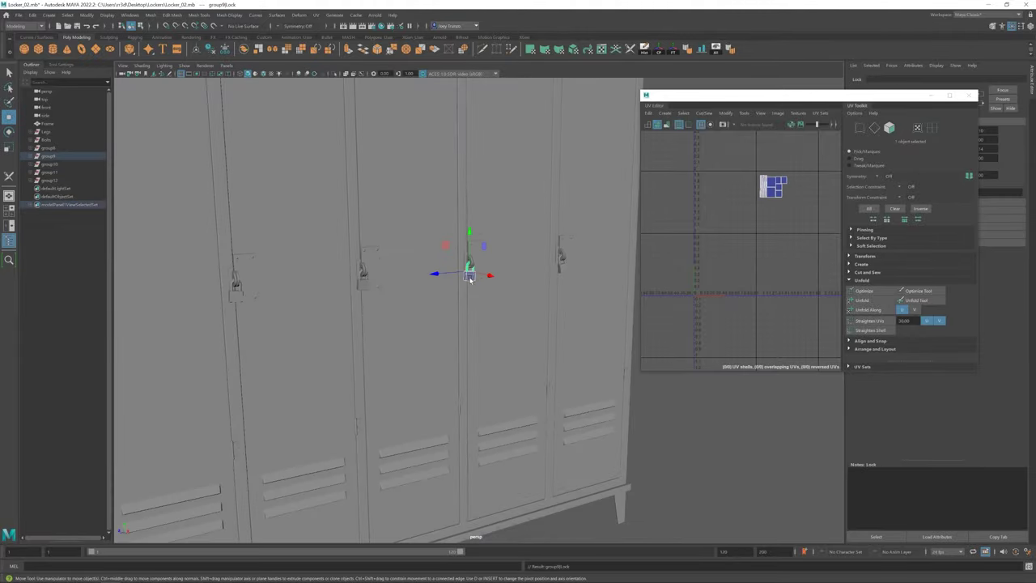
pyautogui.scroll(3, 647, 395)
pyautogui.press('e')
pyautogui.scroll(-2, 646, 394)
pyautogui.scroll(-3, 567, 340)
pyautogui.scroll(-2, 503, 293)
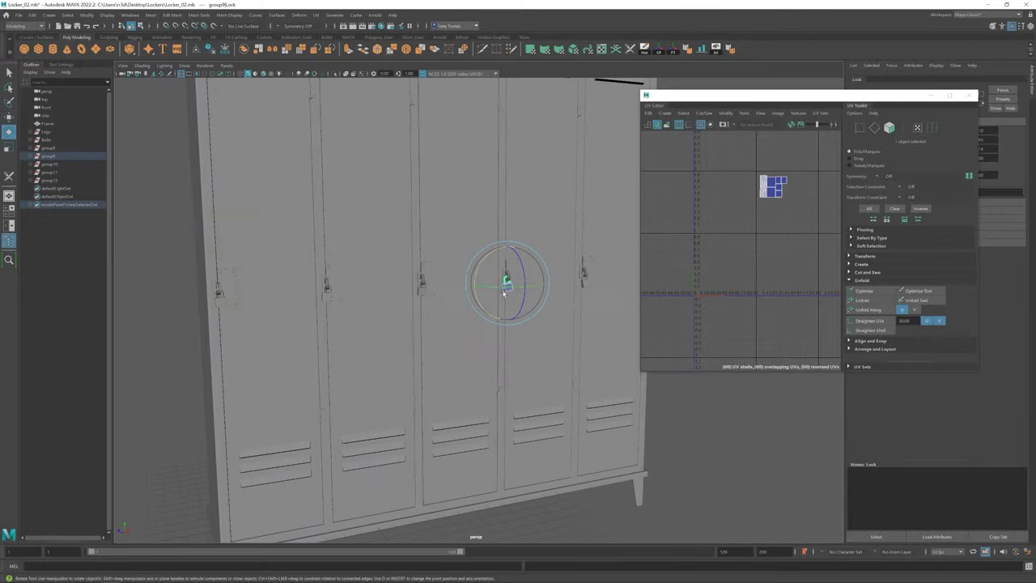
pyautogui.press('f')
pyautogui.keyDown('alt'); pyautogui.moveTo(503, 248); pyautogui.dragTo(486, 291); pyautogui.keyUp('alt')
pyautogui.press('w')
pyautogui.scroll(-3, 335, 343)
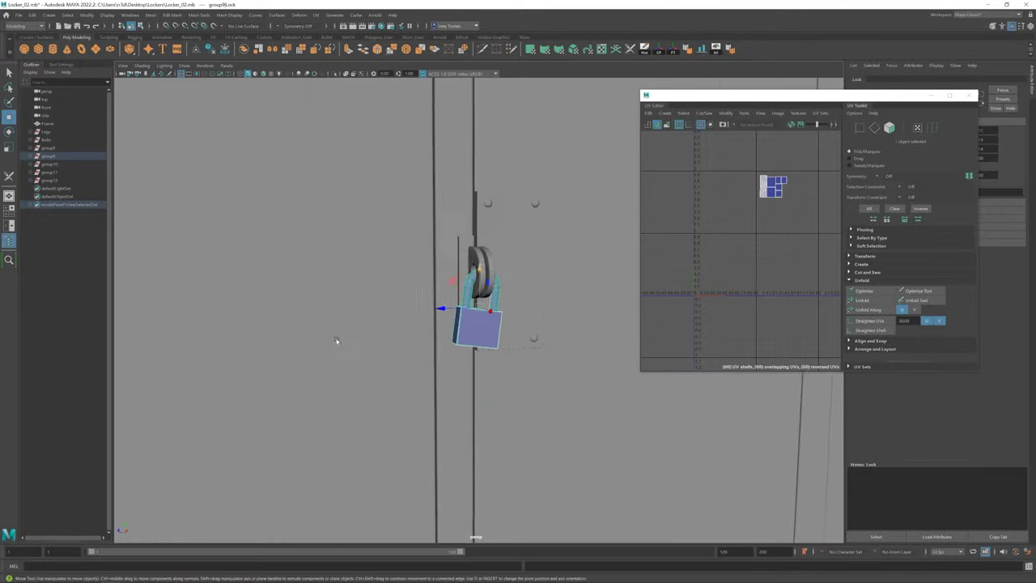
pyautogui.scroll(-3, 548, 417)
# Step: Select the fourth door and adjust its rotation from a frontal view
pyautogui.moveTo(547, 417)
pyautogui.keyDown('alt'); pyautogui.mouseDown()
pyautogui.moveTo(481, 270)
pyautogui.moveTo(503, 350)
pyautogui.moveTo(461, 347)
pyautogui.moveTo(478, 365)
pyautogui.mouseUp(); pyautogui.keyUp('alt')
pyautogui.click(486, 360)
pyautogui.scroll(3, 478, 340)
pyautogui.scroll(3, 455, 328)
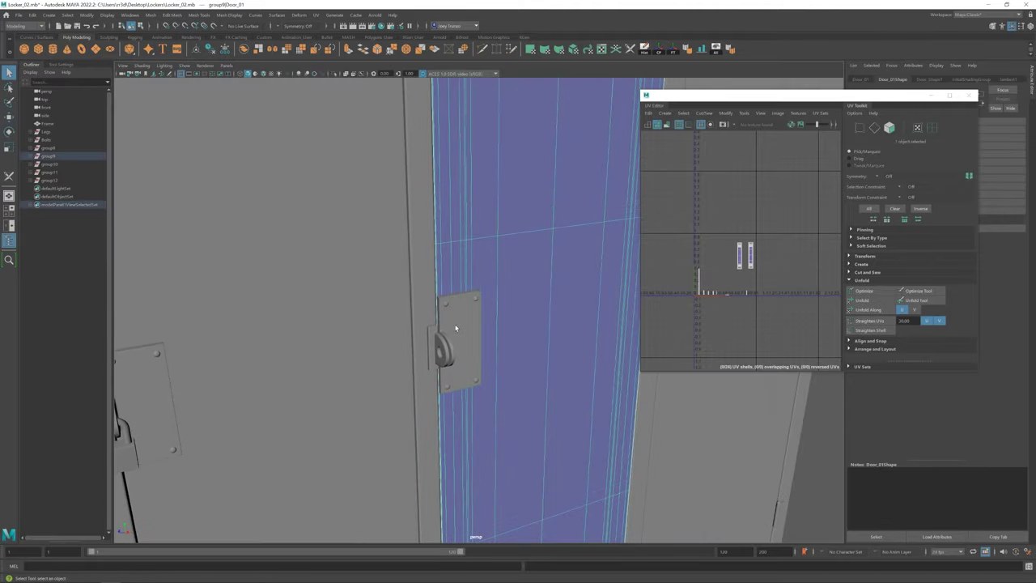
pyautogui.scroll(-3, 446, 388)
pyautogui.keyDown('alt'); pyautogui.moveTo(397, 250); pyautogui.dragTo(516, 113); pyautogui.keyUp('alt')
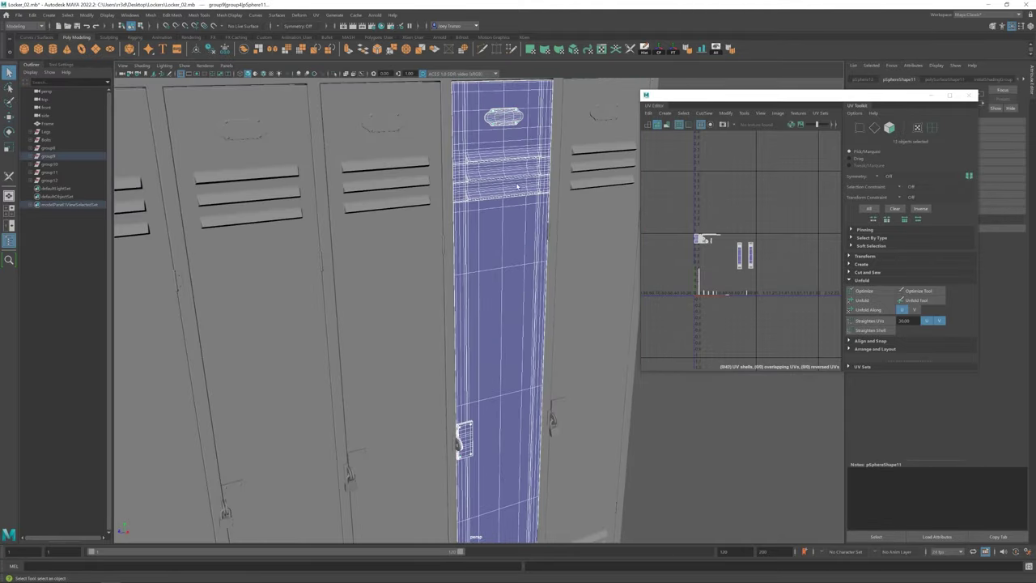
pyautogui.keyDown('alt'); pyautogui.moveTo(517, 187); pyautogui.dragTo(536, 316); pyautogui.keyUp('alt')
pyautogui.scroll(-3, 536, 316)
pyautogui.press('Up')
pyautogui.press('e')
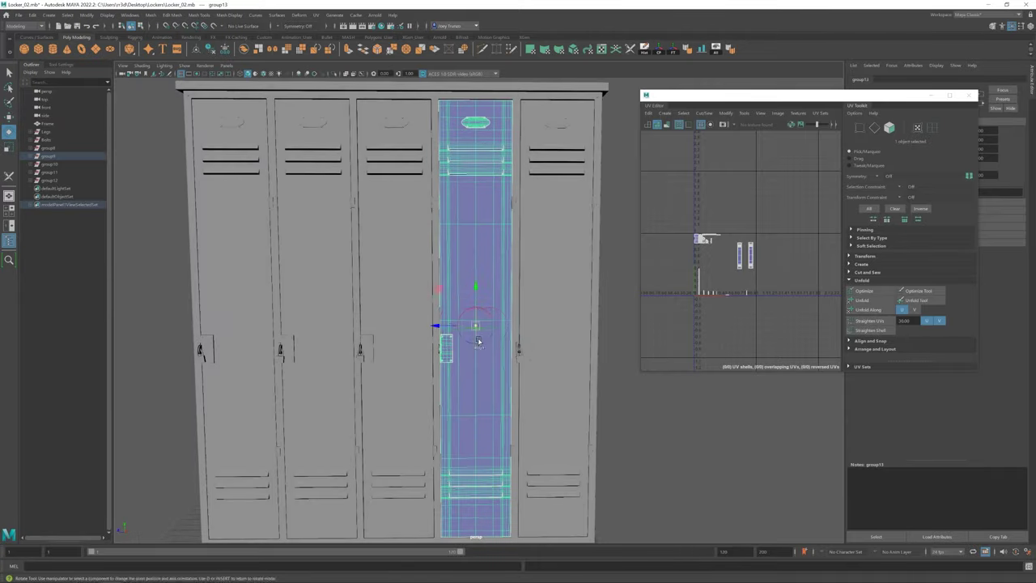
pyautogui.keyDown('alt'); pyautogui.moveTo(466, 329); pyautogui.dragTo(518, 437); pyautogui.keyUp('alt')
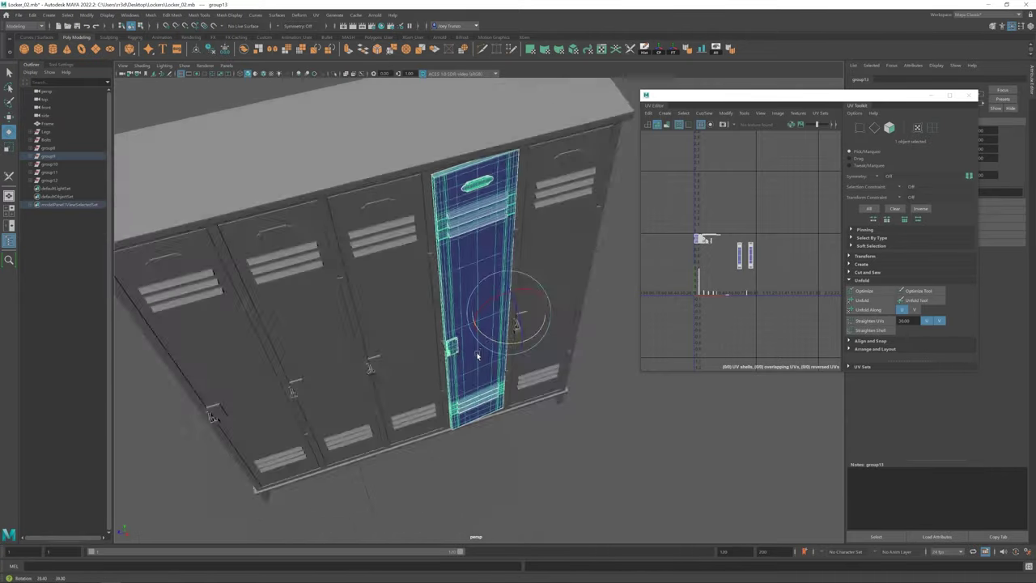
pyautogui.scroll(5, 524, 446)
pyautogui.press('w')
# Step: Clear the selection, then select a door group ready for scaling
pyautogui.scroll(-2, 524, 447)
pyautogui.scroll(-3, 316, 354)
pyautogui.scroll(-3, 317, 355)
pyautogui.click(317, 354)
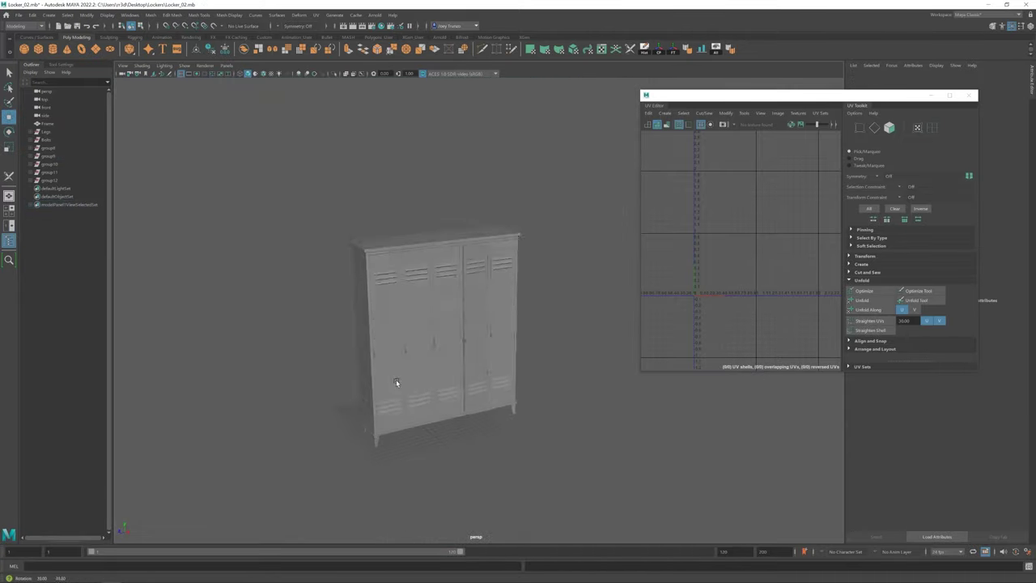
pyautogui.scroll(5, 441, 376)
pyautogui.moveTo(441, 375)
pyautogui.keyDown('alt'); pyautogui.mouseDown()
pyautogui.moveTo(456, 357)
pyautogui.moveTo(539, 317)
pyautogui.moveTo(445, 348)
pyautogui.mouseUp(); pyautogui.keyUp('alt')
pyautogui.click(539, 317)
pyautogui.press('r')
pyautogui.click(445, 347)
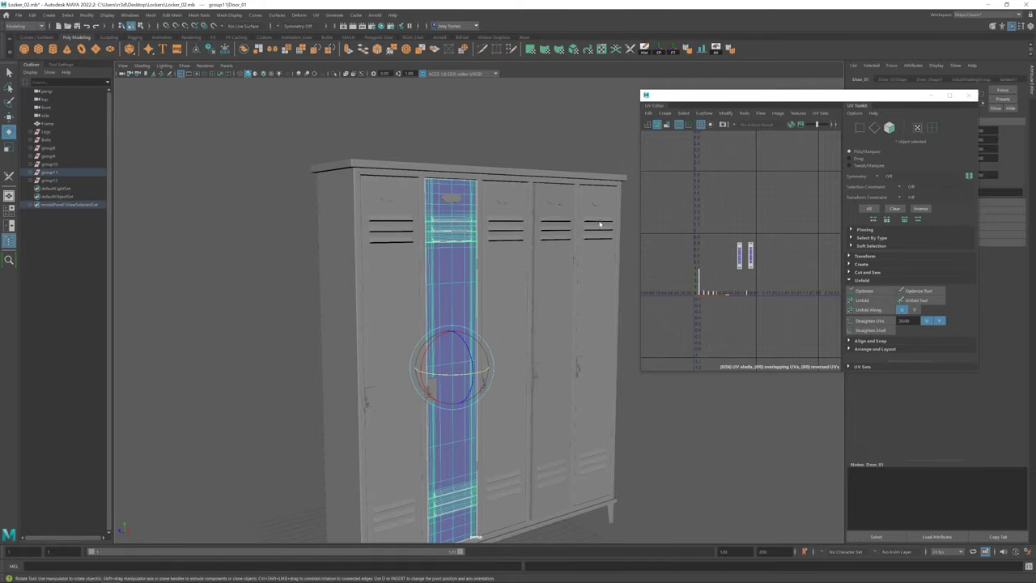
pyautogui.scroll(5, 445, 230)
pyautogui.hotkey('ctrl', 'F11')
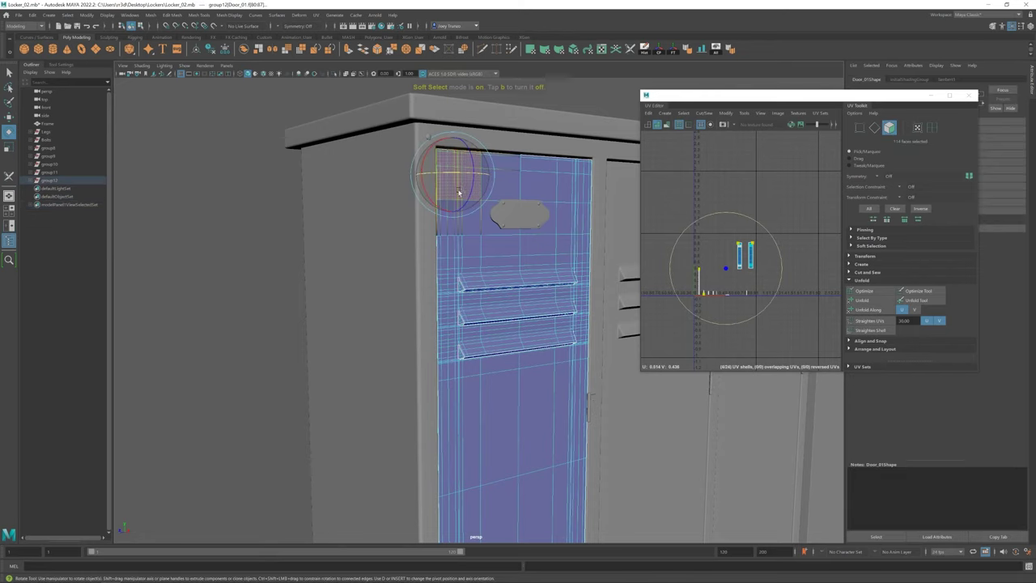
pyautogui.press('b')
pyautogui.moveTo(712, 268)
pyautogui.mouseDown(button='middle')
pyautogui.moveTo(695, 243)
pyautogui.moveTo(556, 240)
pyautogui.mouseUp(button='middle')
pyautogui.press('w')
pyautogui.moveTo(514, 223)
pyautogui.keyDown('alt'); pyautogui.mouseDown()
pyautogui.moveTo(493, 250)
pyautogui.moveTo(444, 194)
pyautogui.mouseUp(); pyautogui.keyUp('alt')
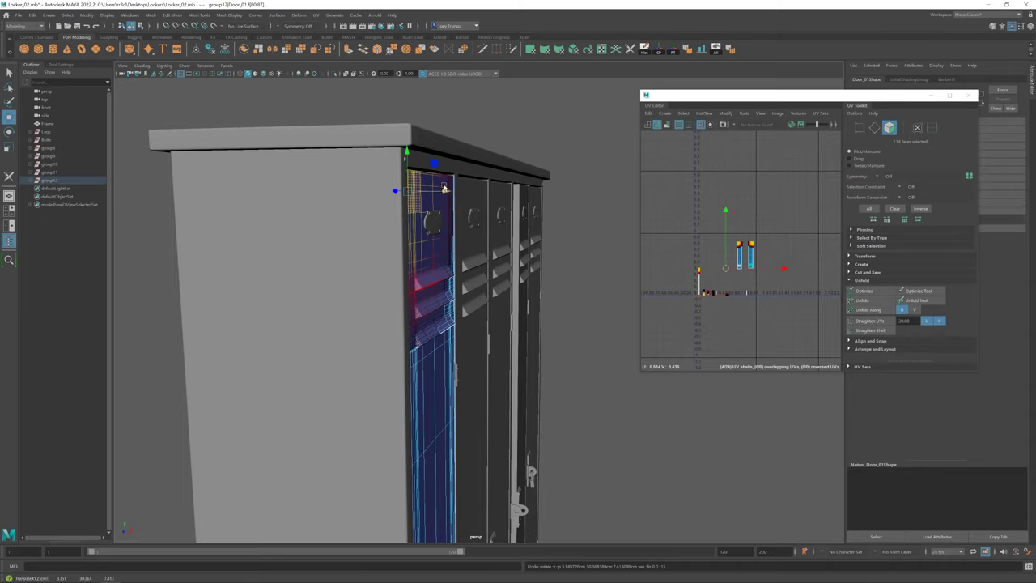
pyautogui.keyDown('alt'); pyautogui.moveTo(427, 191); pyautogui.dragTo(451, 234); pyautogui.keyUp('alt')
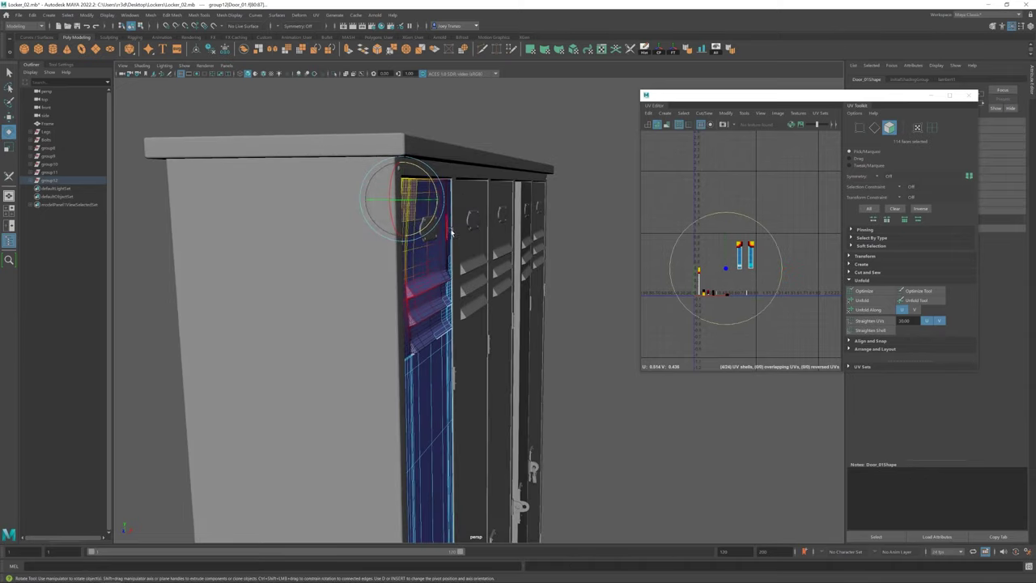
pyautogui.moveTo(498, 173)
pyautogui.keyDown('alt'); pyautogui.mouseDown()
pyautogui.moveTo(359, 267)
pyautogui.moveTo(467, 241)
pyautogui.moveTo(529, 270)
pyautogui.moveTo(490, 267)
pyautogui.moveTo(574, 324)
pyautogui.mouseUp(); pyautogui.keyUp('alt')
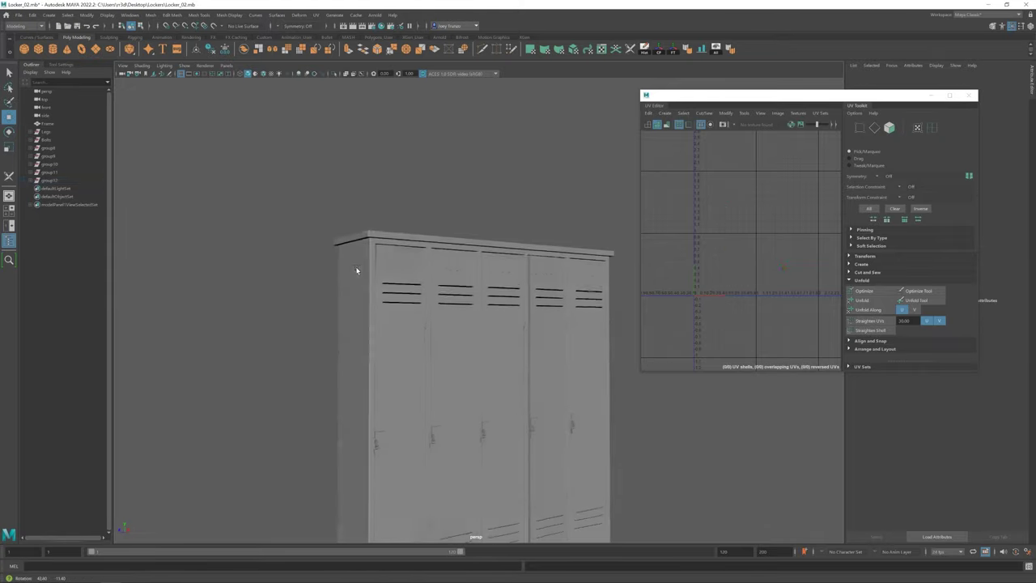
pyautogui.click(530, 268)
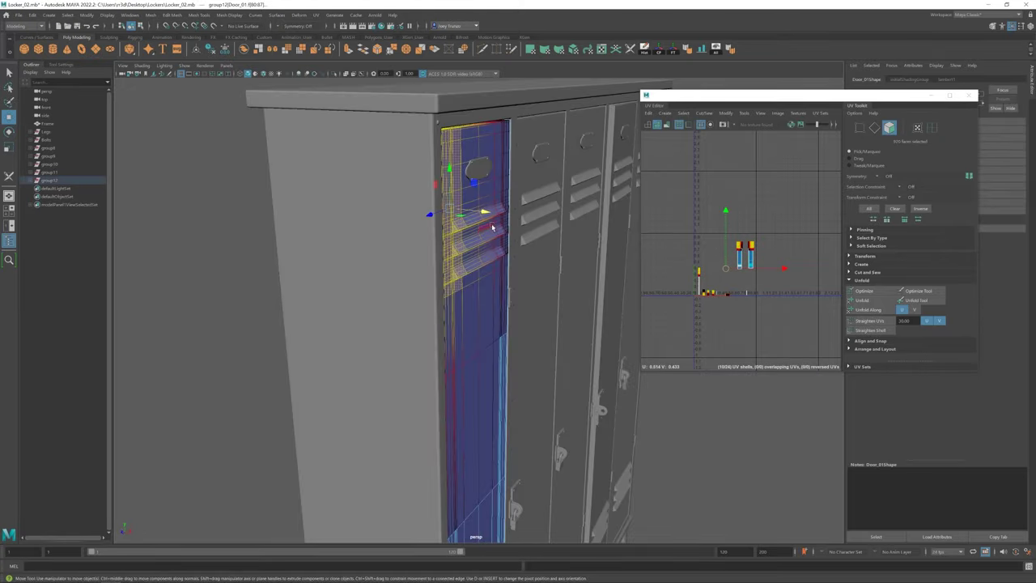
pyautogui.moveTo(481, 227)
pyautogui.keyDown('alt'); pyautogui.mouseDown()
pyautogui.moveTo(430, 201)
pyautogui.moveTo(462, 195)
pyautogui.moveTo(443, 206)
pyautogui.mouseUp(); pyautogui.keyUp('alt')
pyautogui.hotkey('ctrl', 'z')
pyautogui.moveTo(452, 169)
pyautogui.keyDown('alt'); pyautogui.mouseDown()
pyautogui.moveTo(532, 241)
pyautogui.moveTo(593, 395)
pyautogui.mouseUp(); pyautogui.keyUp('alt')
pyautogui.press('w')
pyautogui.click(394, 300)
pyautogui.moveTo(393, 301)
pyautogui.keyDown('alt'); pyautogui.mouseDown()
pyautogui.moveTo(423, 236)
pyautogui.moveTo(488, 344)
pyautogui.moveTo(428, 324)
pyautogui.moveTo(384, 370)
pyautogui.moveTo(457, 344)
pyautogui.moveTo(486, 380)
pyautogui.moveTo(460, 369)
pyautogui.moveTo(483, 211)
pyautogui.moveTo(541, 298)
pyautogui.mouseUp(); pyautogui.keyUp('alt')
pyautogui.click(386, 350)
pyautogui.click(486, 380)
pyautogui.click(460, 369)
pyautogui.press('w')
pyautogui.scroll(-5, 504, 370)
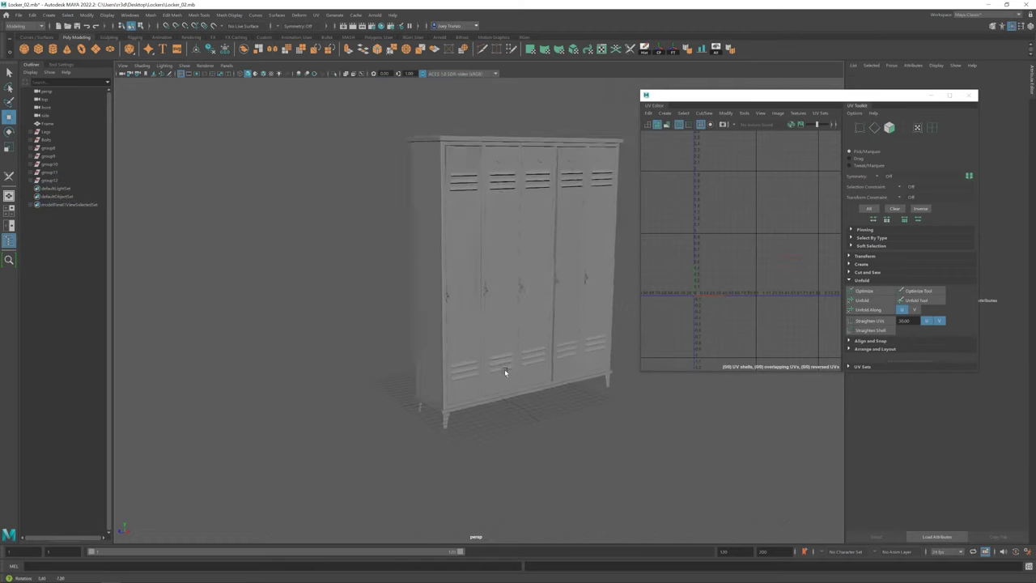
pyautogui.scroll(5, 499, 351)
pyautogui.scroll(2, 438, 227)
pyautogui.keyDown('alt'); pyautogui.moveTo(437, 228); pyautogui.dragTo(429, 292); pyautogui.keyUp('alt')
pyautogui.scroll(3, 500, 287)
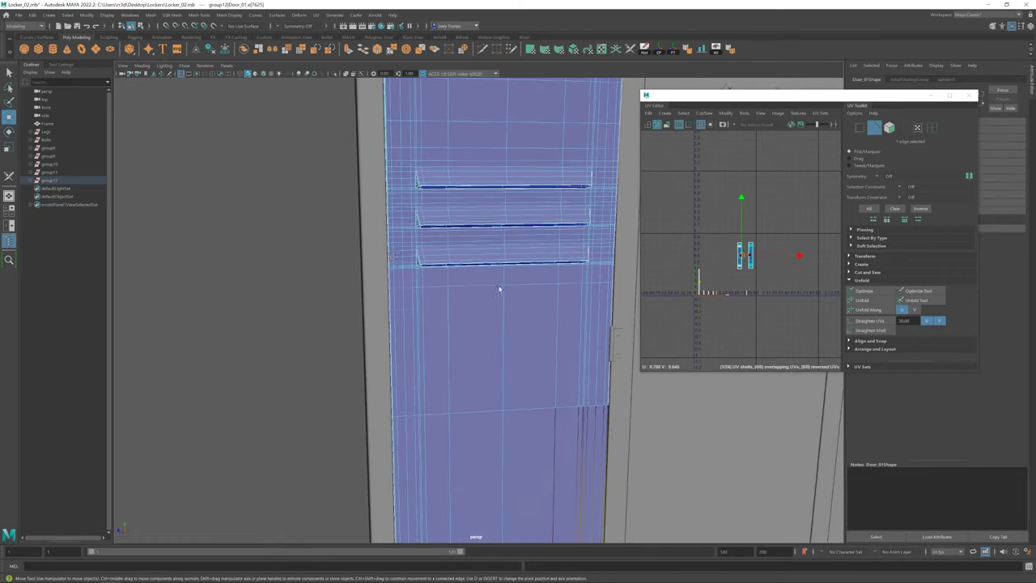
pyautogui.moveTo(500, 287)
pyautogui.keyDown('alt'); pyautogui.mouseDown()
pyautogui.moveTo(451, 289)
pyautogui.moveTo(464, 217)
pyautogui.moveTo(509, 305)
pyautogui.moveTo(297, 292)
pyautogui.moveTo(417, 294)
pyautogui.moveTo(412, 312)
pyautogui.mouseUp(); pyautogui.keyUp('alt')
pyautogui.scroll(2, 465, 216)
pyautogui.click(465, 216)
pyautogui.click(563, 318)
pyautogui.scroll(-3, 312, 317)
pyautogui.click(412, 312)
pyautogui.click(581, 455)
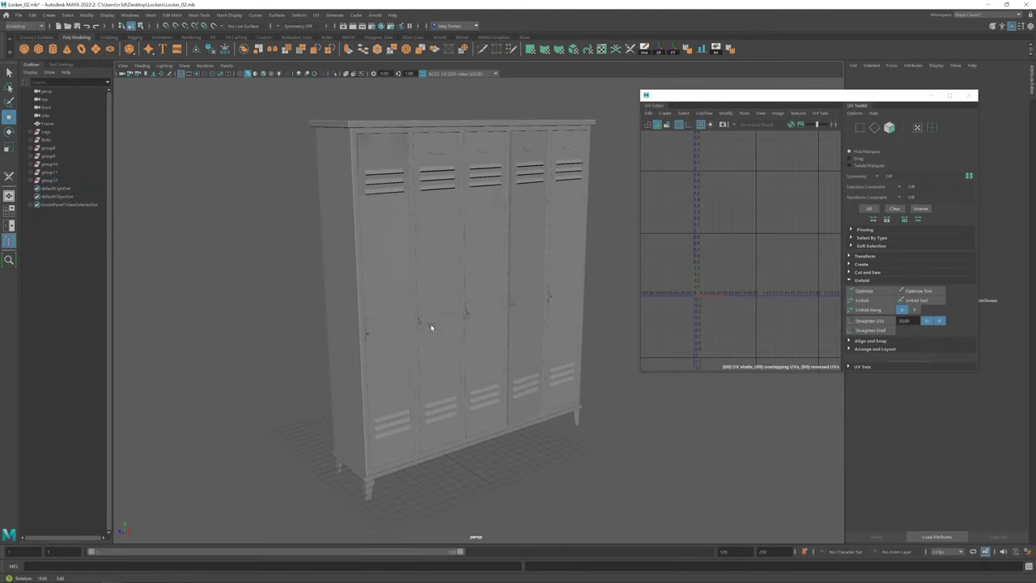
pyautogui.scroll(5, 440, 315)
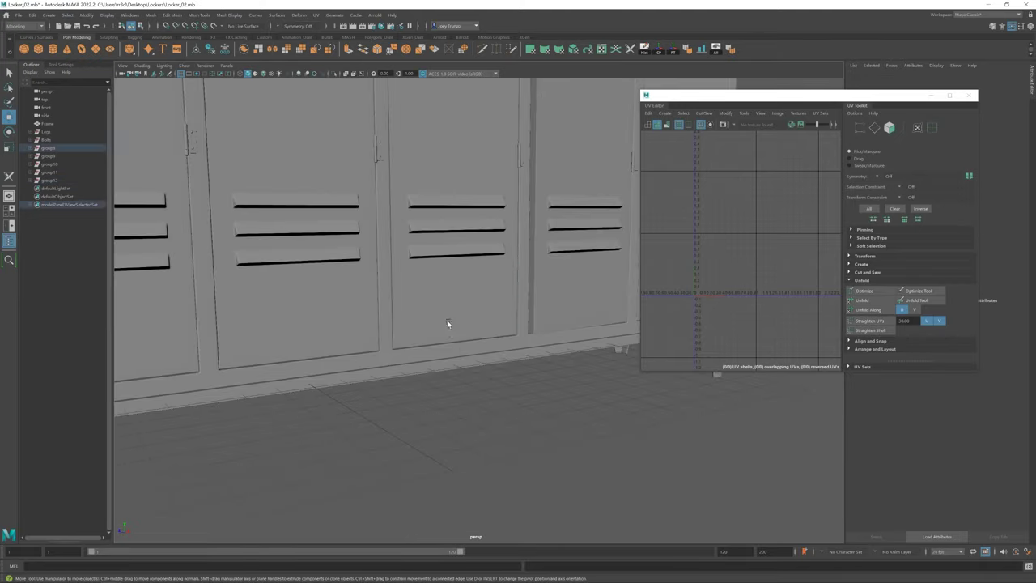
pyautogui.click(446, 324)
pyautogui.scroll(3, 502, 356)
pyautogui.scroll(2, 502, 357)
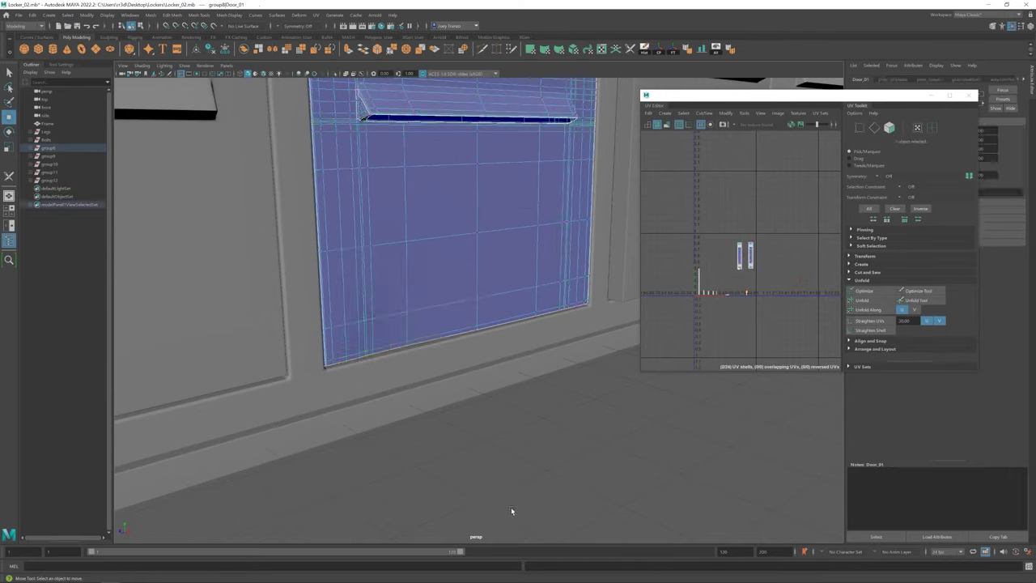
pyautogui.scroll(-5, 451, 370)
pyautogui.scroll(5, 456, 319)
pyautogui.click(456, 319)
pyautogui.click(435, 332)
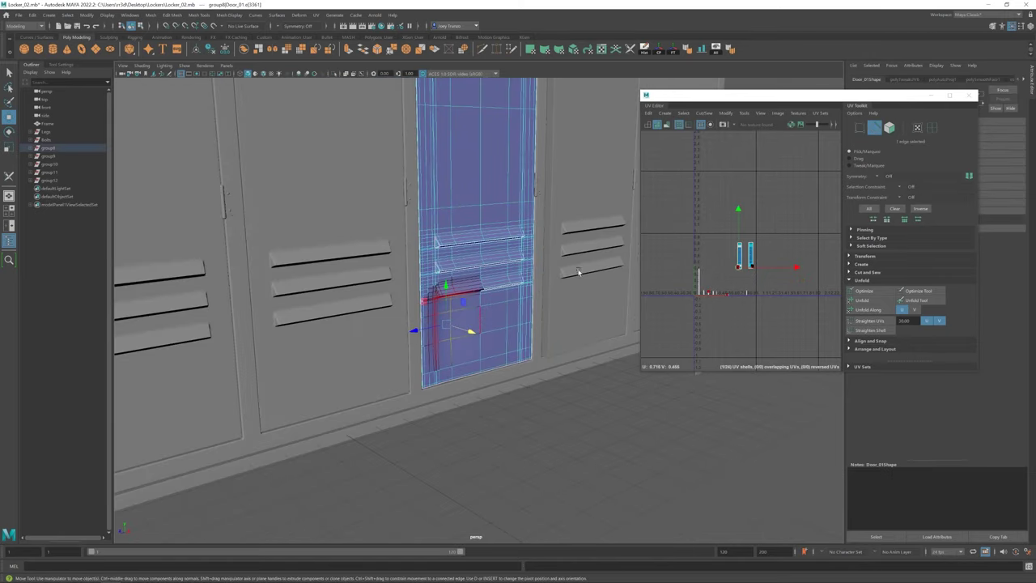
pyautogui.scroll(-5, 486, 364)
pyautogui.click(456, 410)
pyautogui.scroll(5, 478, 351)
pyautogui.click(479, 351)
pyautogui.click(527, 410)
pyautogui.keyDown('alt'); pyautogui.moveTo(527, 410); pyautogui.dragTo(421, 413); pyautogui.keyUp('alt')
pyautogui.scroll(5, 416, 419)
pyautogui.click(430, 395)
pyautogui.scroll(2, 413, 400)
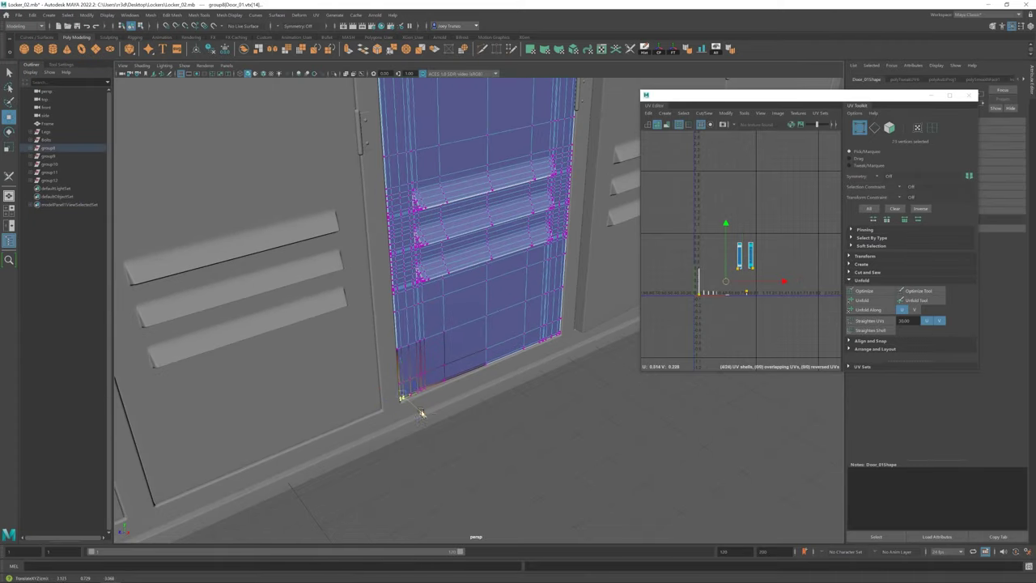
pyautogui.scroll(-5, 474, 354)
pyautogui.scroll(5, 430, 363)
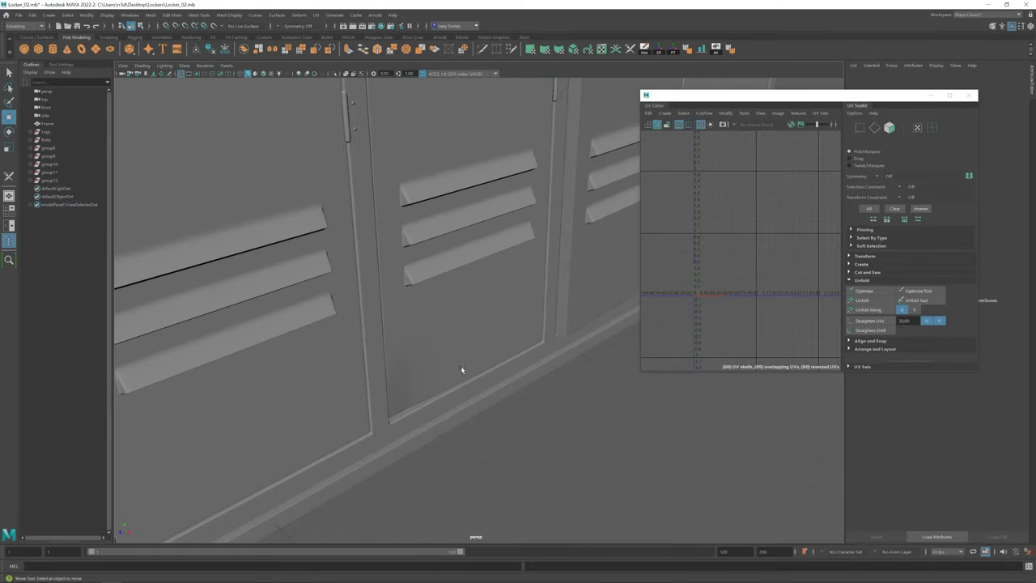
pyautogui.click(492, 391)
pyautogui.keyDown('alt'); pyautogui.moveTo(492, 391); pyautogui.dragTo(499, 303); pyautogui.keyUp('alt')
pyautogui.press('F10')
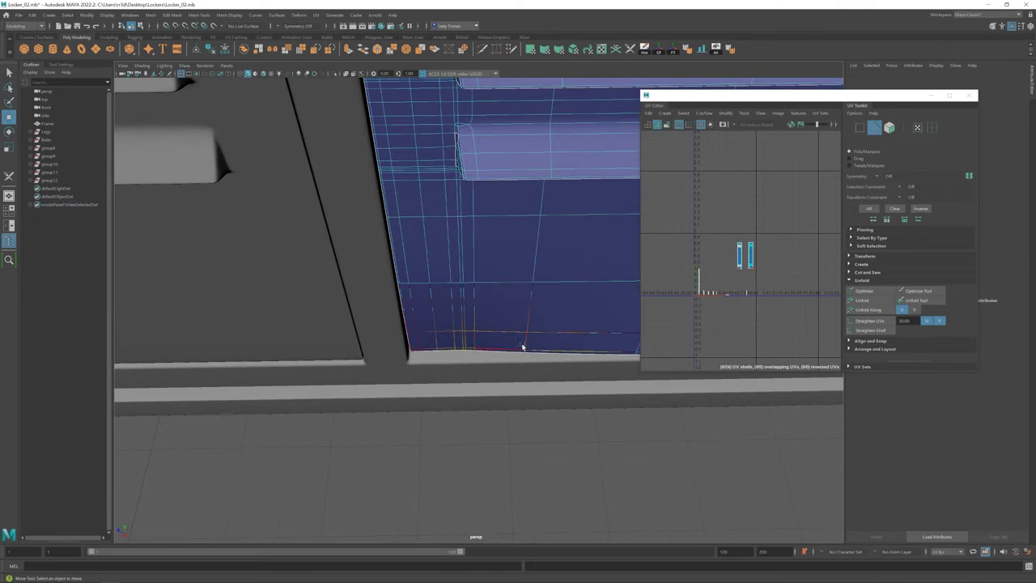
pyautogui.click(451, 347)
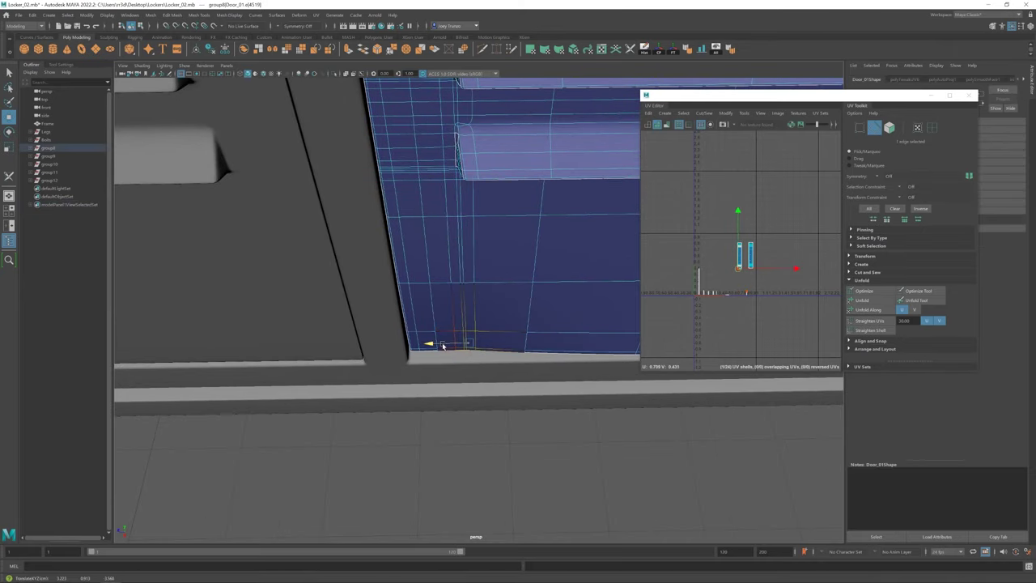
pyautogui.scroll(-2, 513, 372)
# Step: Select all five locker doors in the viewport
pyautogui.click(570, 426)
pyautogui.scroll(-4, 450, 357)
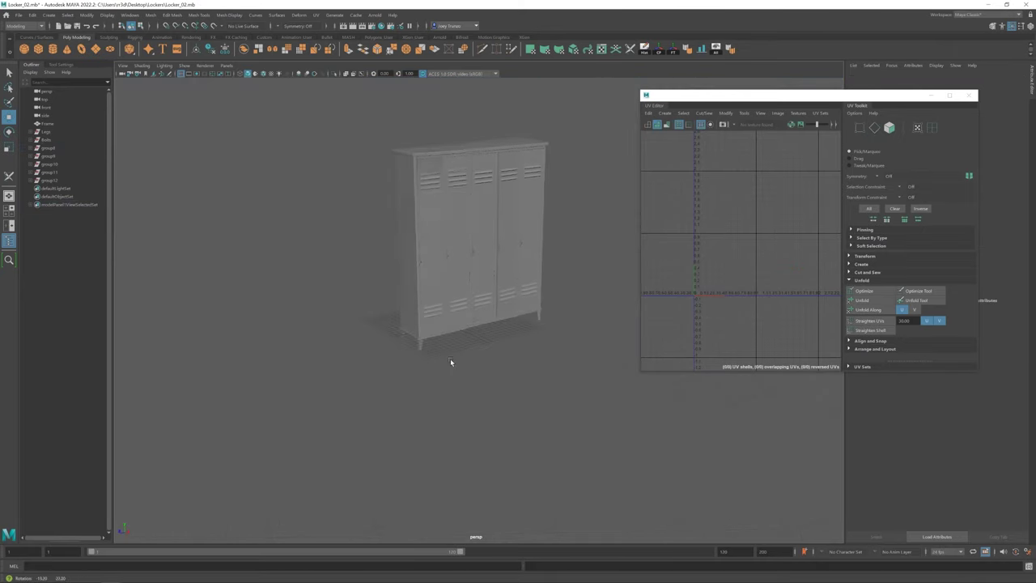
pyautogui.scroll(2, 676, 448)
pyautogui.scroll(-2, 467, 419)
pyautogui.scroll(2, 467, 418)
pyautogui.moveTo(490, 385)
pyautogui.mouseDown()
pyautogui.moveTo(485, 273)
pyautogui.moveTo(381, 296)
pyautogui.mouseUp()
pyautogui.scroll(2, 421, 292)
# Step: Select the doors' UV shells, drop the left group, and enlarge the rest
pyautogui.moveTo(777, 310); pyautogui.dragTo(698, 294, button='right')
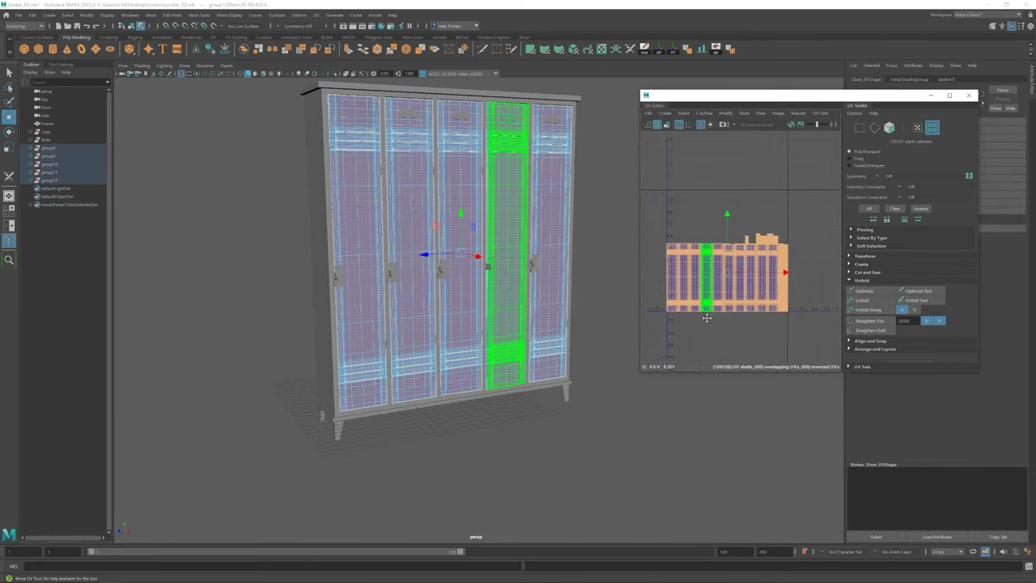
pyautogui.scroll(2, 695, 286)
pyautogui.moveTo(706, 317); pyautogui.dragTo(784, 250)
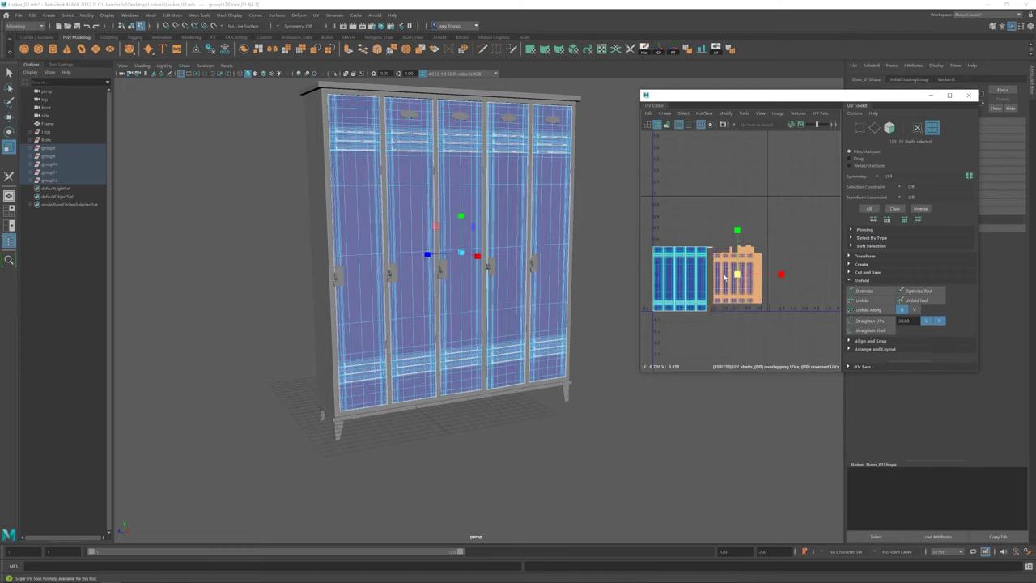
pyautogui.moveTo(762, 261); pyautogui.dragTo(731, 278, button='middle')
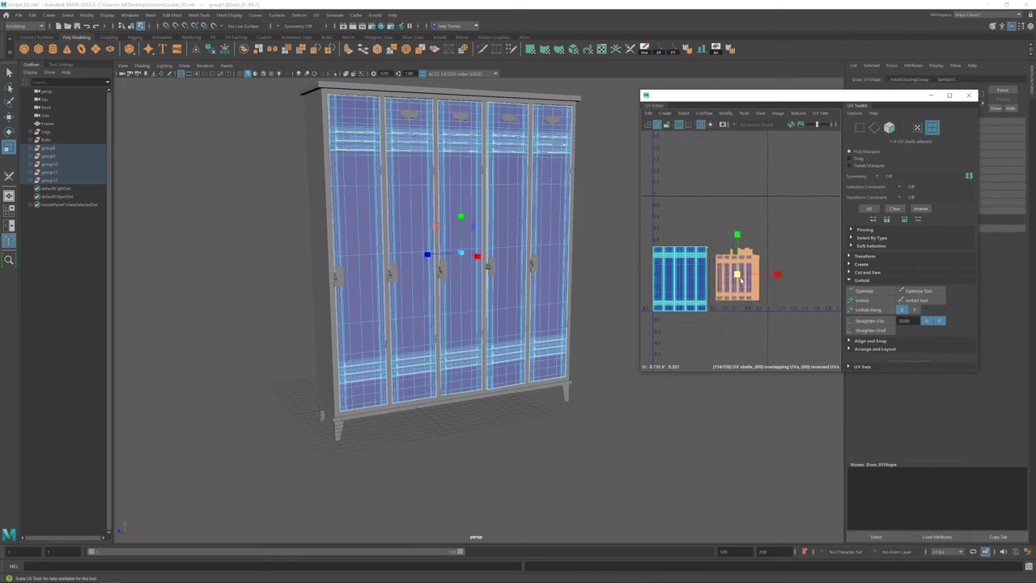
# Step: Group the doors into group14, select the whole locker and move one UV shell up-left
pyautogui.hotkey('ctrl', 'g')
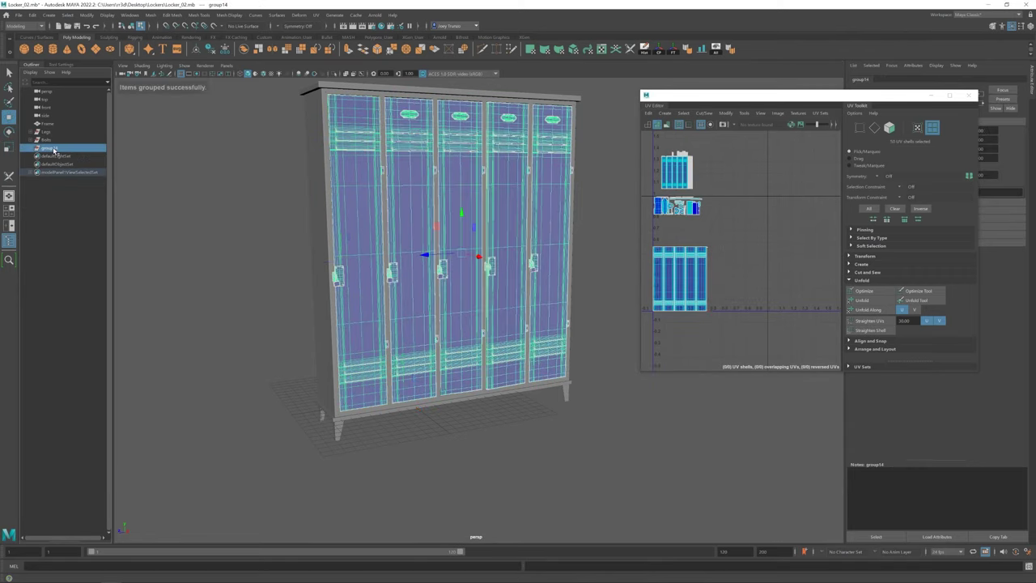
pyautogui.click(56, 128)
pyautogui.keyDown('shift'); pyautogui.click(48, 147); pyautogui.keyUp('shift')
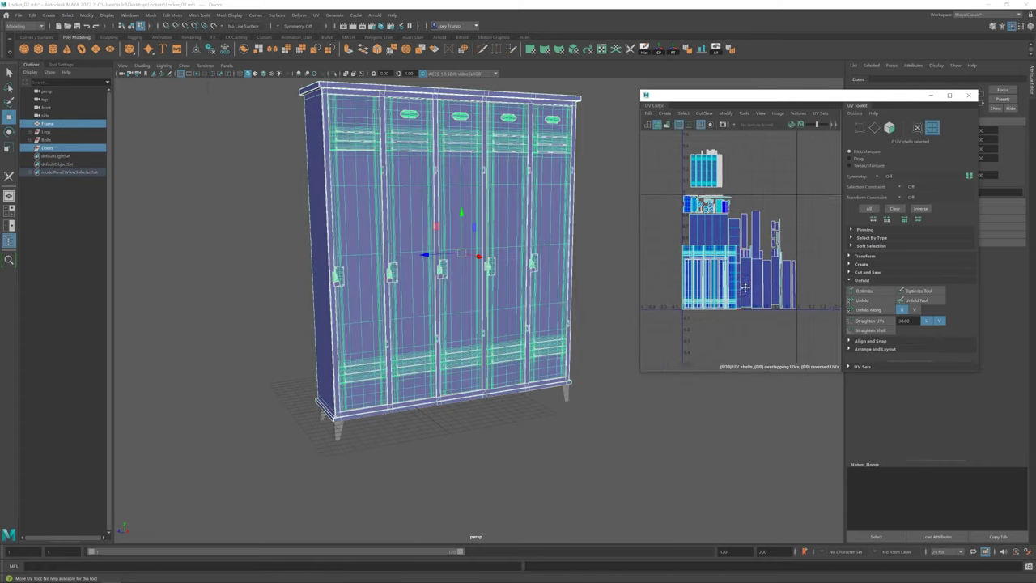
pyautogui.click(718, 231)
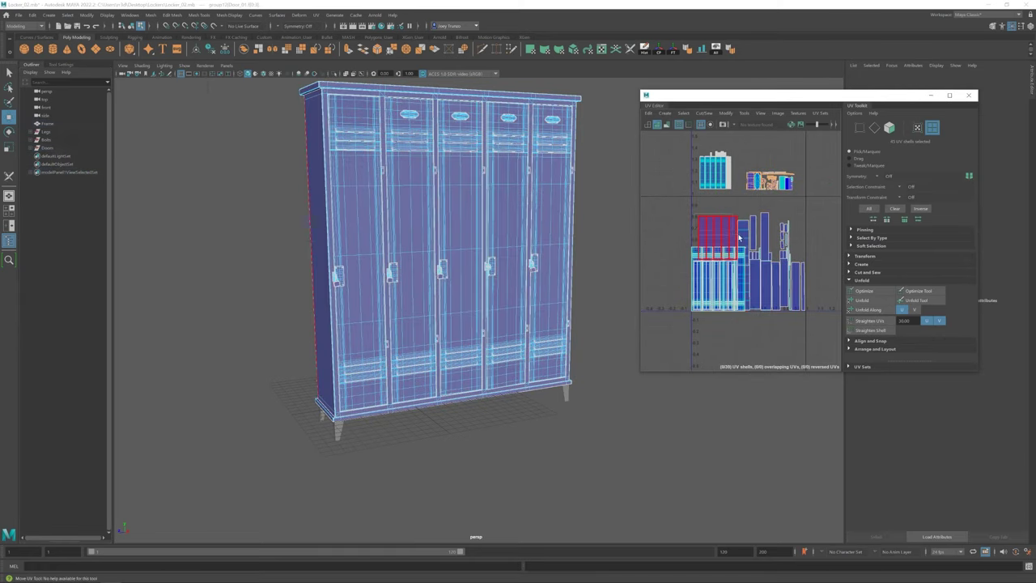
pyautogui.moveTo(718, 231); pyautogui.dragTo(669, 166)
# Step: Shift the side and inner panel UV shells to the left
pyautogui.click(758, 289)
pyautogui.click(761, 292)
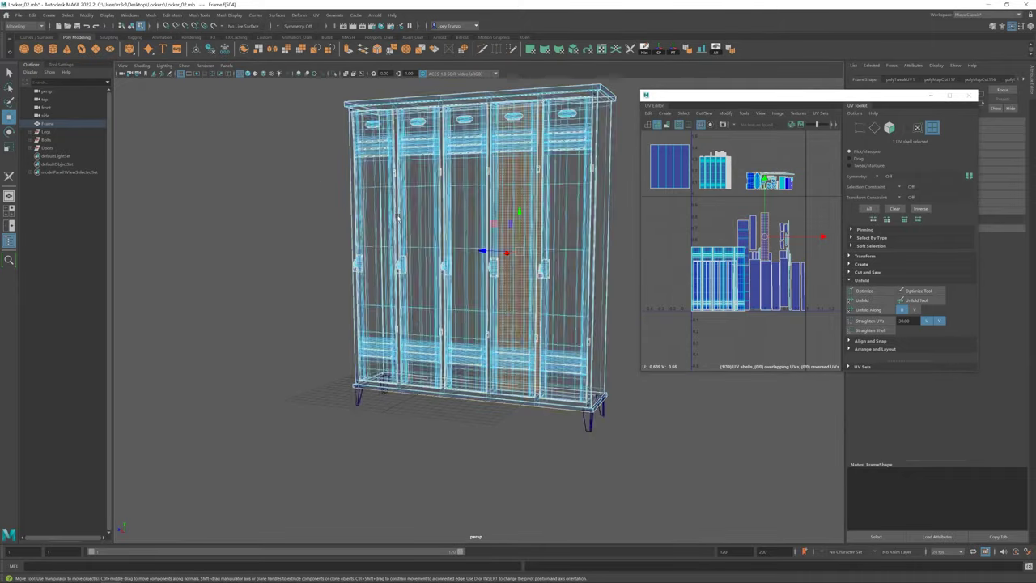
pyautogui.click(757, 234)
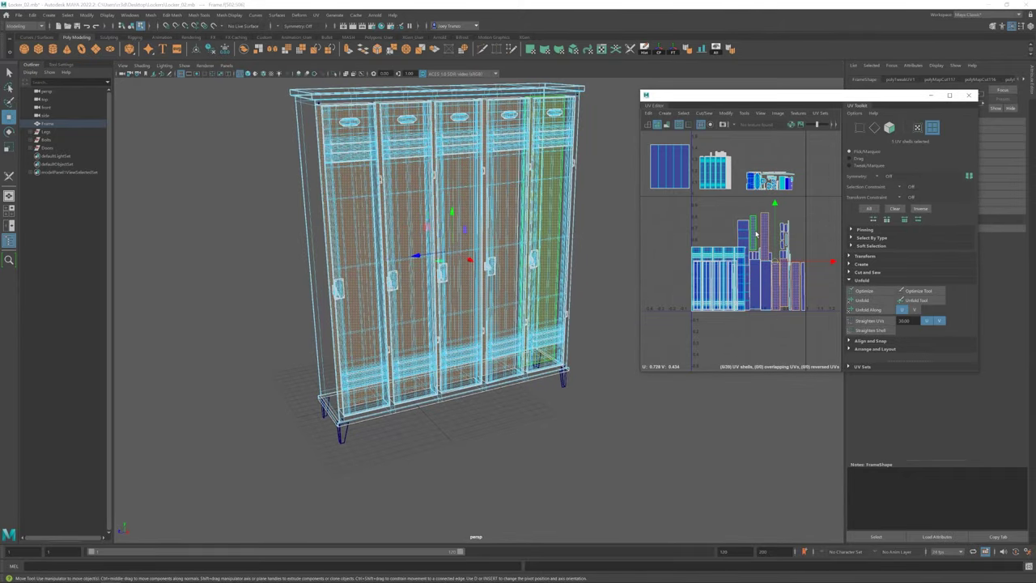
pyautogui.press('w')
pyautogui.moveTo(756, 254); pyautogui.dragTo(701, 272)
pyautogui.moveTo(742, 228); pyautogui.dragTo(644, 264)
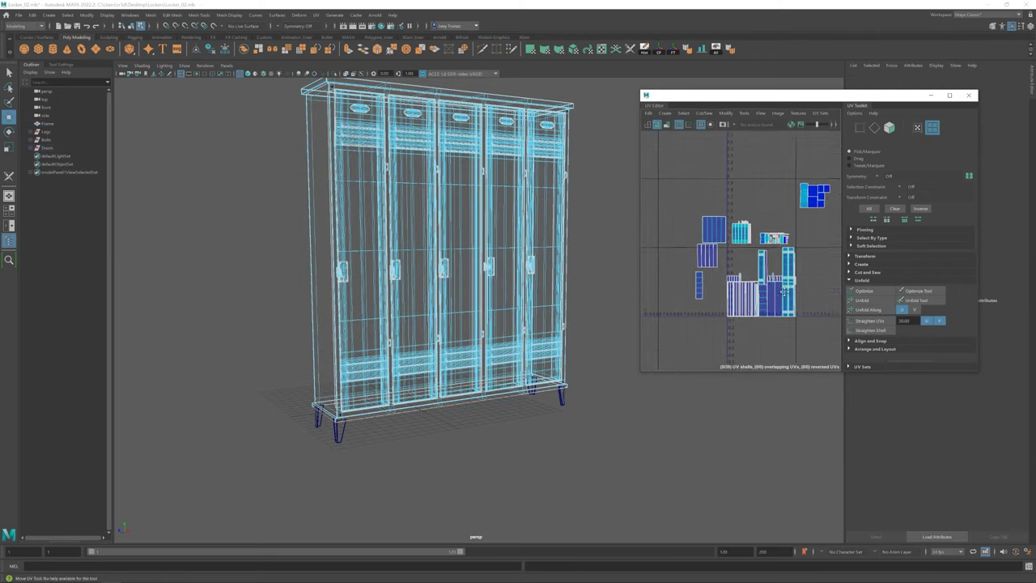
# Step: Select the Frame's door-frame and thin vertical UV shells for scaling
pyautogui.moveTo(583, 442); pyautogui.dragTo(331, 75)
pyautogui.click(698, 231)
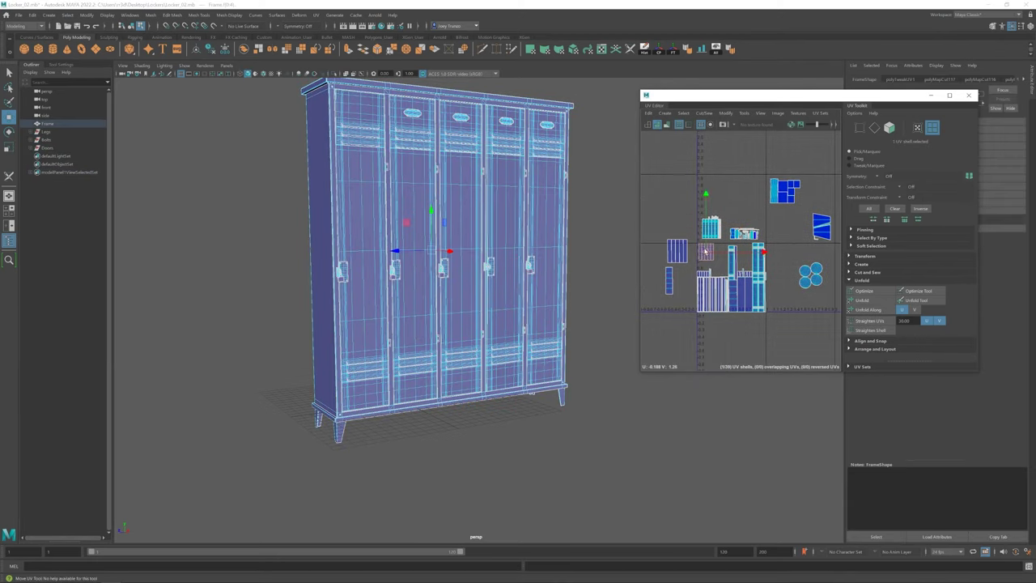
pyautogui.scroll(3, 728, 244)
pyautogui.scroll(3, 728, 244)
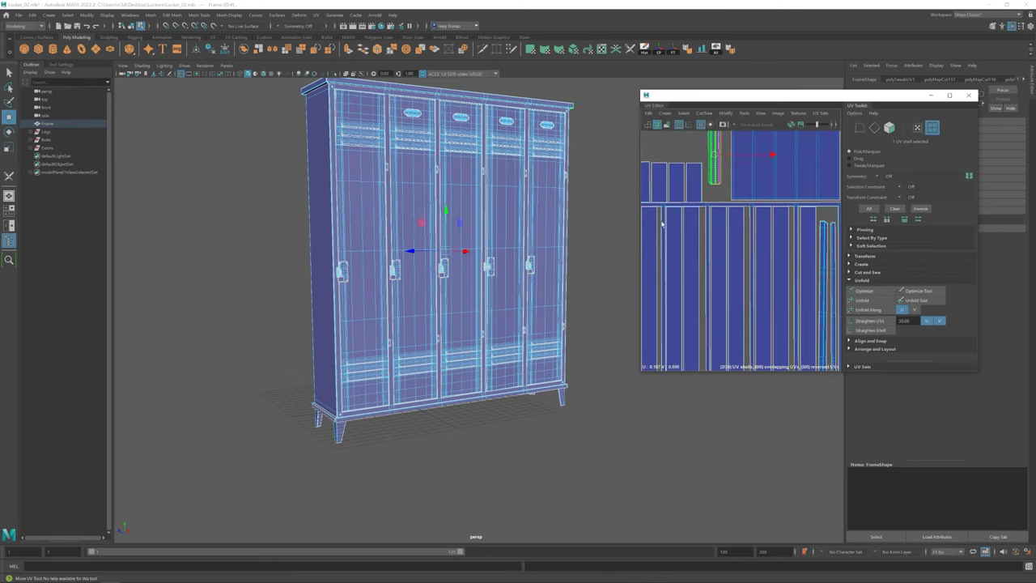
pyautogui.scroll(-3, 662, 224)
pyautogui.scroll(-2, 680, 242)
pyautogui.click(723, 280)
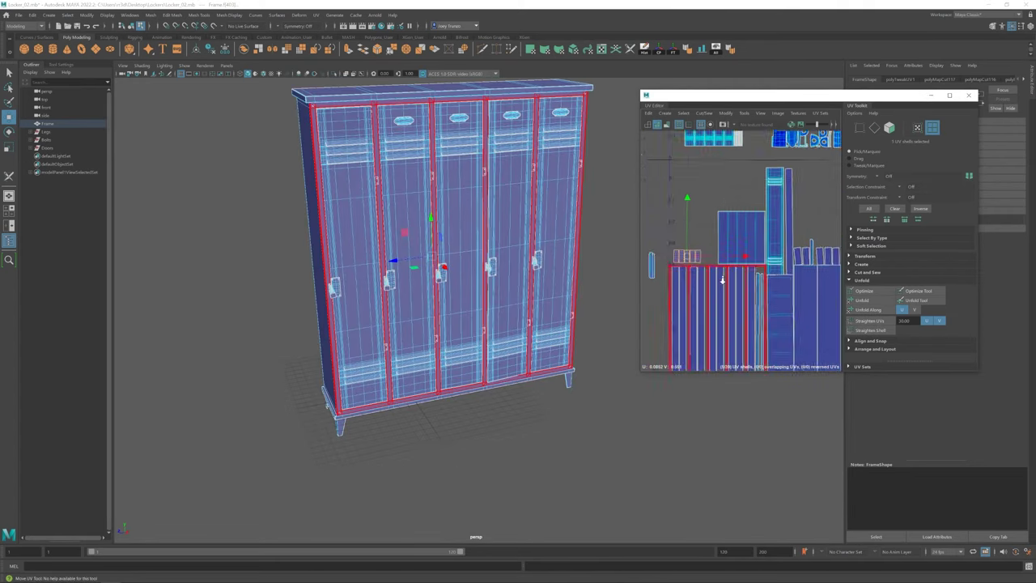
pyautogui.click(797, 241)
pyautogui.scroll(-2, 794, 220)
pyautogui.press('r')
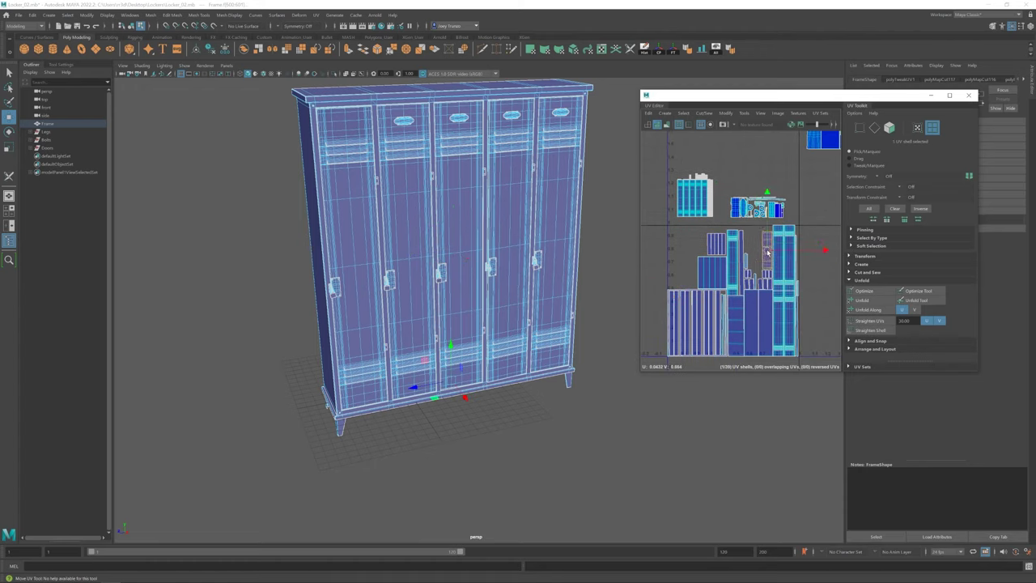
# Step: Review the Door, Frame and leg UV shells in the layout
pyautogui.click(724, 247)
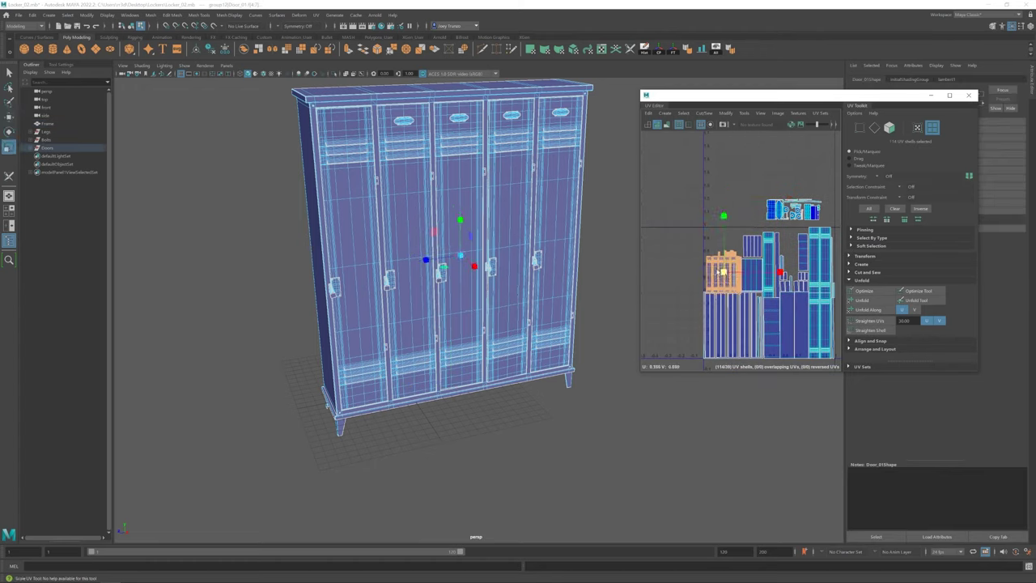
pyautogui.scroll(3, 720, 279)
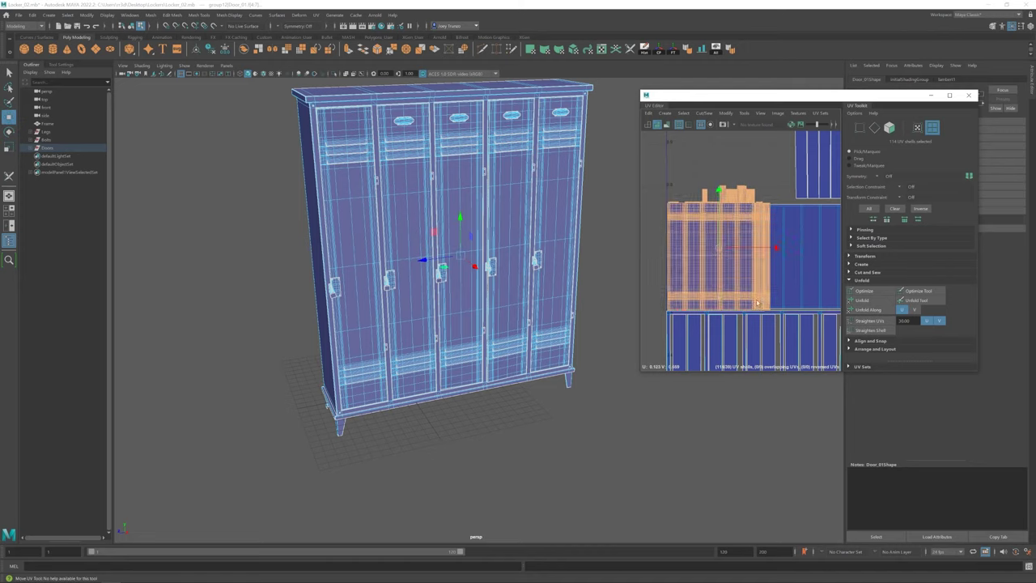
pyautogui.click(686, 273)
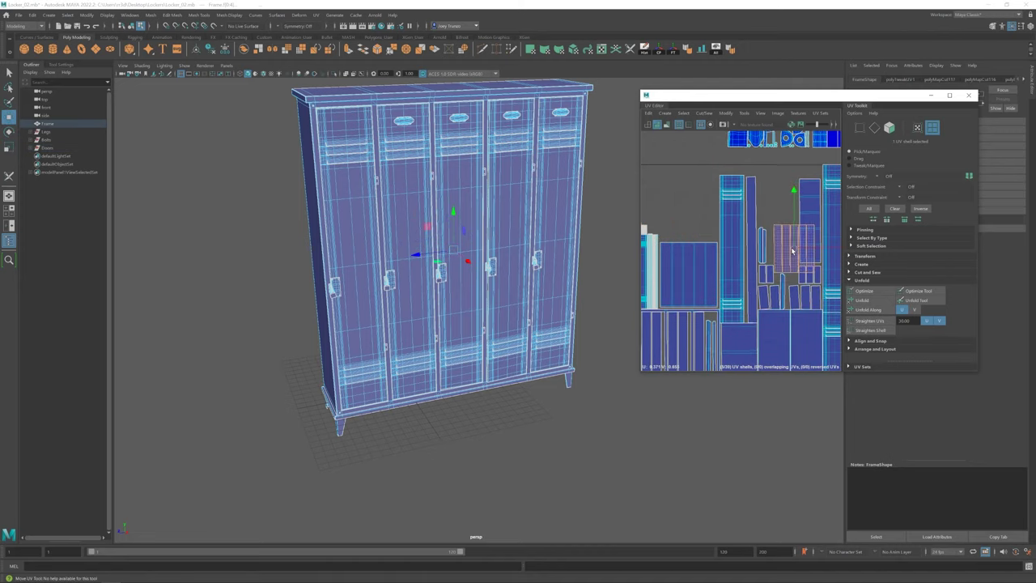
pyautogui.click(791, 197)
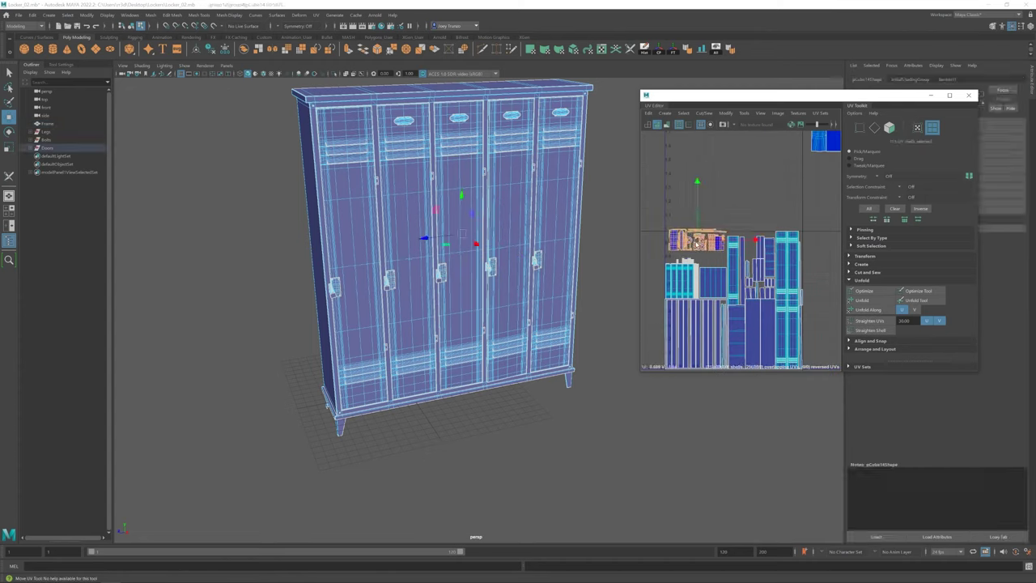
pyautogui.scroll(-3, 694, 245)
pyautogui.click(784, 243)
pyautogui.scroll(3, 785, 245)
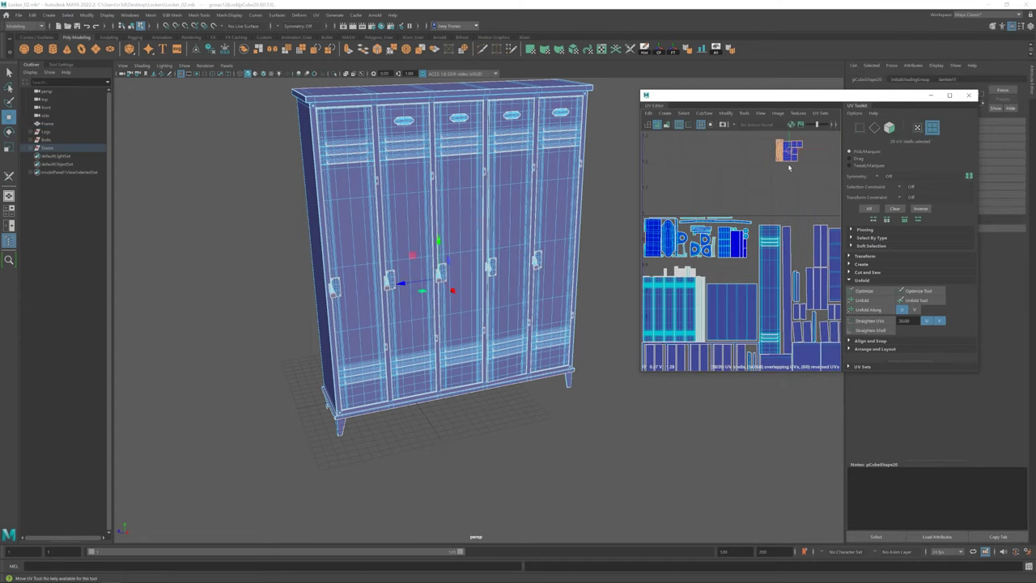
pyautogui.scroll(1, 785, 245)
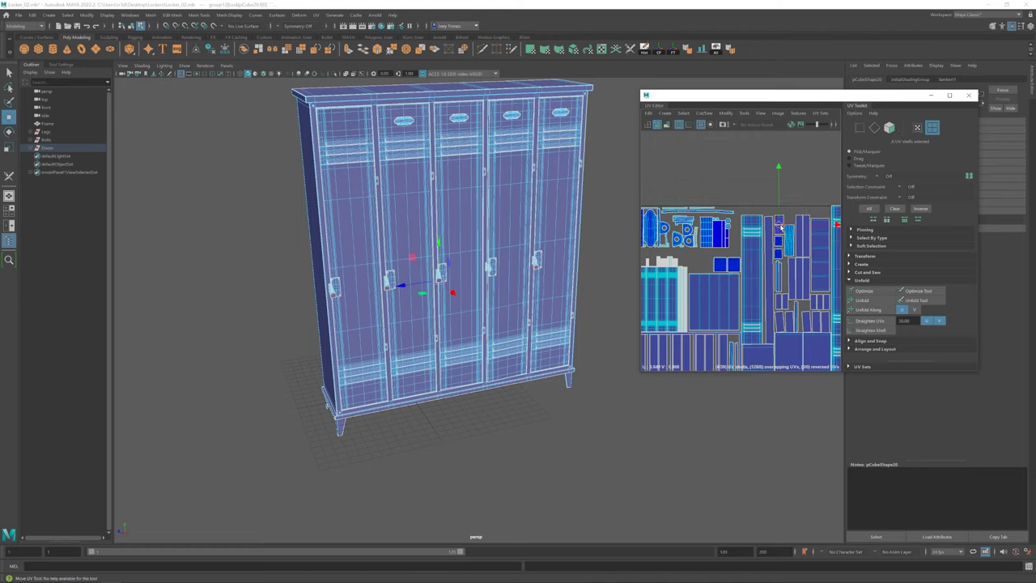
pyautogui.scroll(-3, 779, 227)
pyautogui.click(786, 179)
pyautogui.scroll(1, 787, 179)
pyautogui.scroll(2, 787, 179)
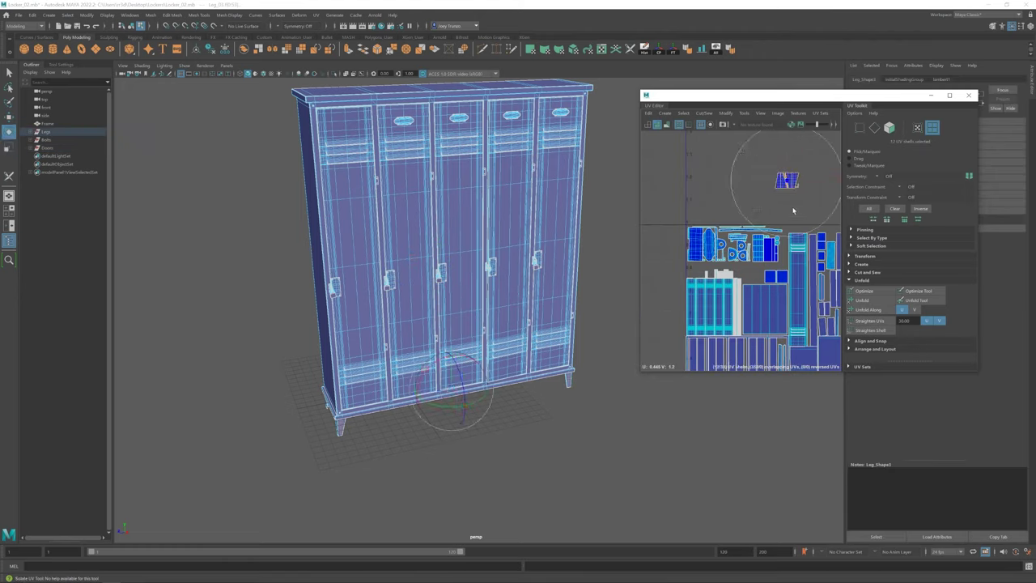
# Step: Move the four round bolt UV shells into the empty gap in the layout
pyautogui.press('w')
pyautogui.scroll(3, 761, 213)
pyautogui.click(733, 215)
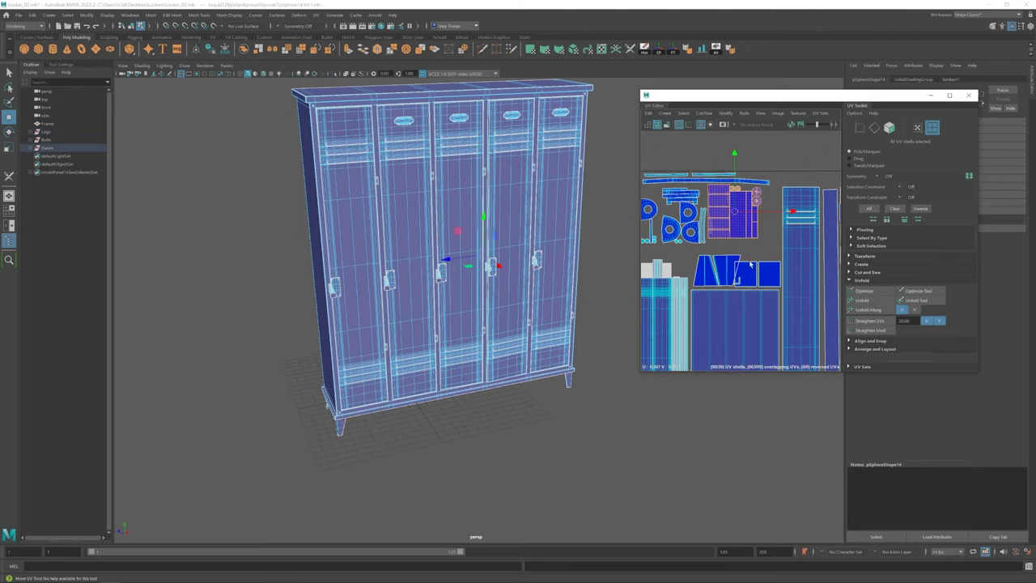
pyautogui.scroll(-3, 750, 261)
pyautogui.scroll(3, 753, 267)
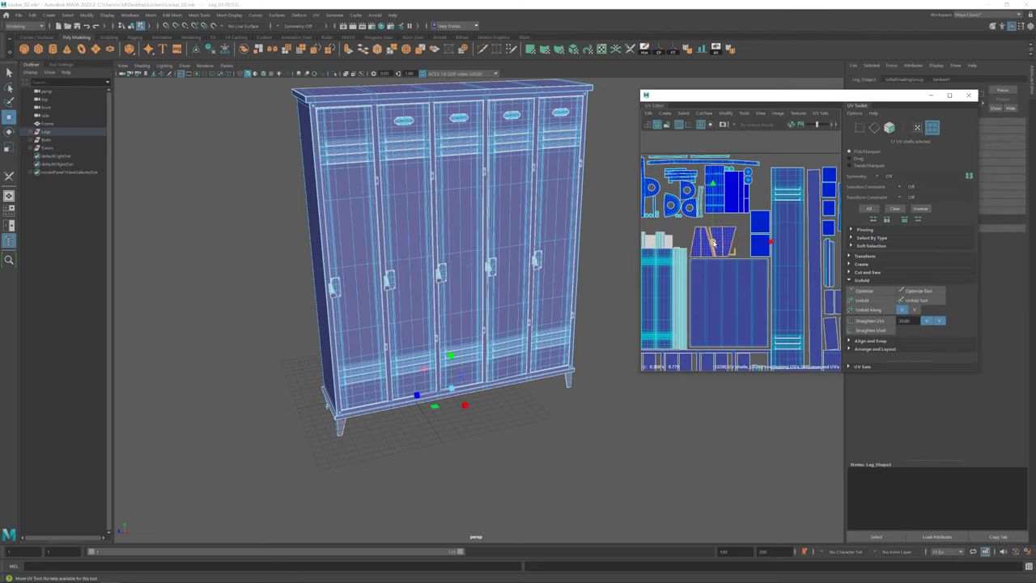
pyautogui.click(713, 241)
pyautogui.scroll(-3, 761, 275)
pyautogui.scroll(3, 779, 295)
pyautogui.moveTo(779, 294); pyautogui.dragTo(664, 251)
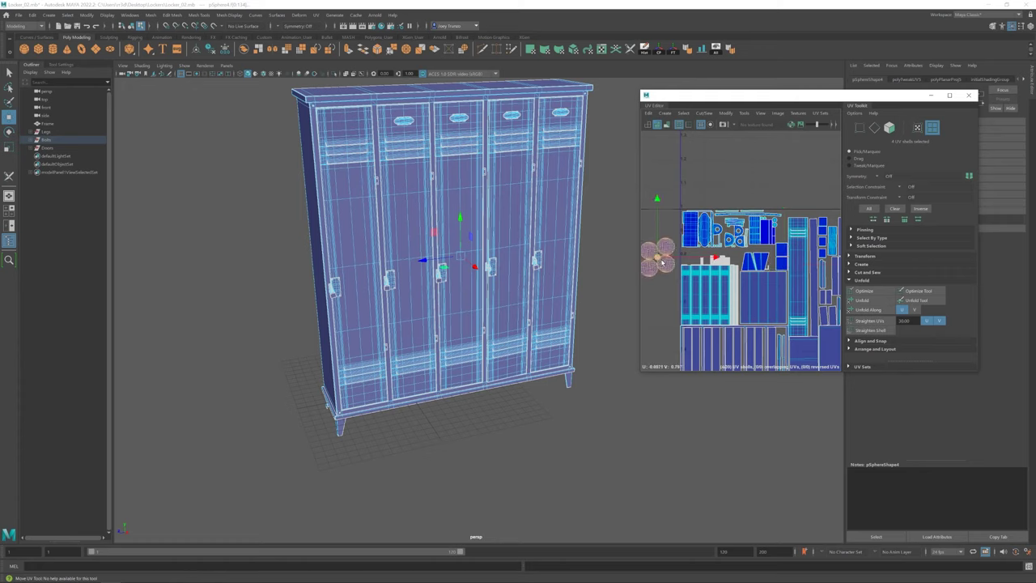
pyautogui.scroll(1, 739, 235)
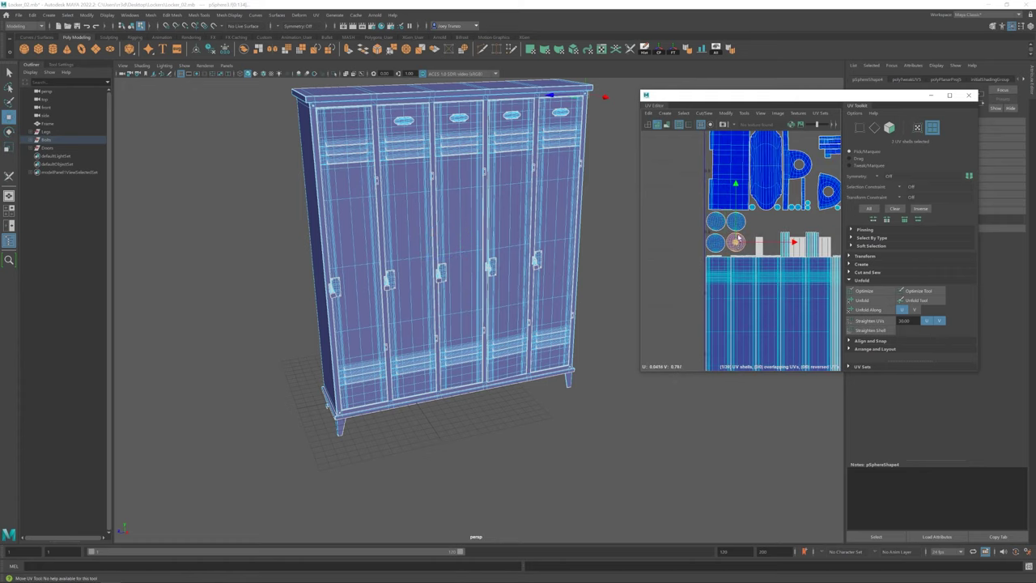
pyautogui.scroll(-3, 737, 240)
# Step: Group the selected locker parts together under a Lockers group
pyautogui.click(49, 147)
pyautogui.keyDown('shift'); pyautogui.click(53, 123); pyautogui.keyUp('shift')
pyautogui.hotkey('ctrl', 'g')
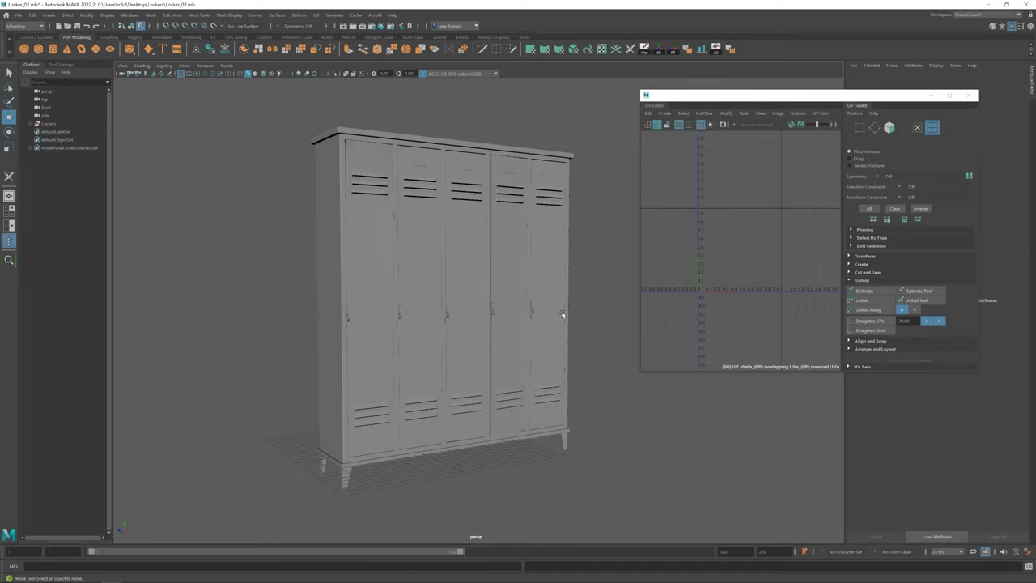
# Step: Select the bolt spheres at the locker's top and bottom corners
pyautogui.keyDown('alt'); pyautogui.moveTo(562, 314); pyautogui.dragTo(519, 292); pyautogui.keyUp('alt')
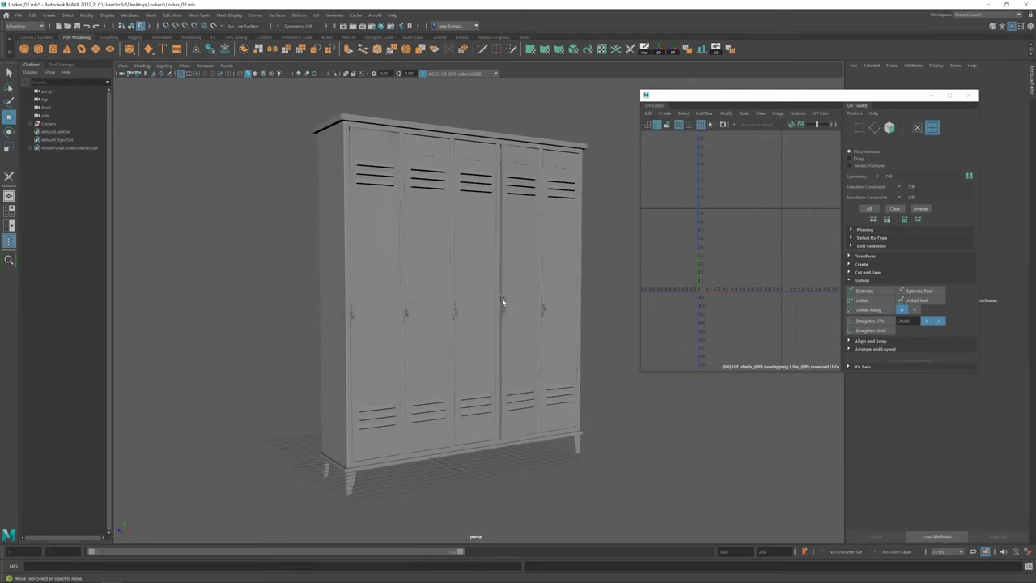
pyautogui.scroll(5, 434, 264)
pyautogui.moveTo(433, 266)
pyautogui.keyDown('alt'); pyautogui.mouseDown()
pyautogui.moveTo(421, 210)
pyautogui.moveTo(437, 316)
pyautogui.mouseUp(); pyautogui.keyUp('alt')
pyautogui.click(460, 224)
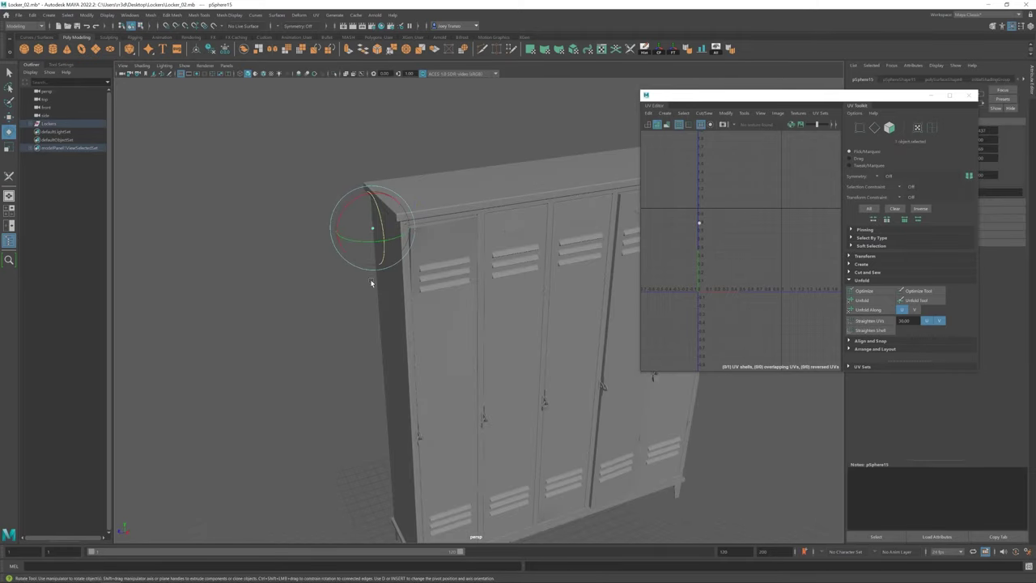
pyautogui.press('f')
pyautogui.scroll(-5, 556, 382)
pyautogui.moveTo(555, 381)
pyautogui.mouseDown()
pyautogui.moveTo(583, 249)
pyautogui.moveTo(475, 284)
pyautogui.mouseUp()
pyautogui.press('f')
pyautogui.press('e')
pyautogui.moveTo(521, 222)
pyautogui.keyDown('alt'); pyautogui.mouseDown()
pyautogui.moveTo(509, 312)
pyautogui.moveTo(474, 343)
pyautogui.moveTo(453, 160)
pyautogui.mouseUp(); pyautogui.keyUp('alt')
pyautogui.scroll(-5, 380, 258)
pyautogui.keyDown('shift'); pyautogui.click(453, 434); pyautogui.keyUp('shift')
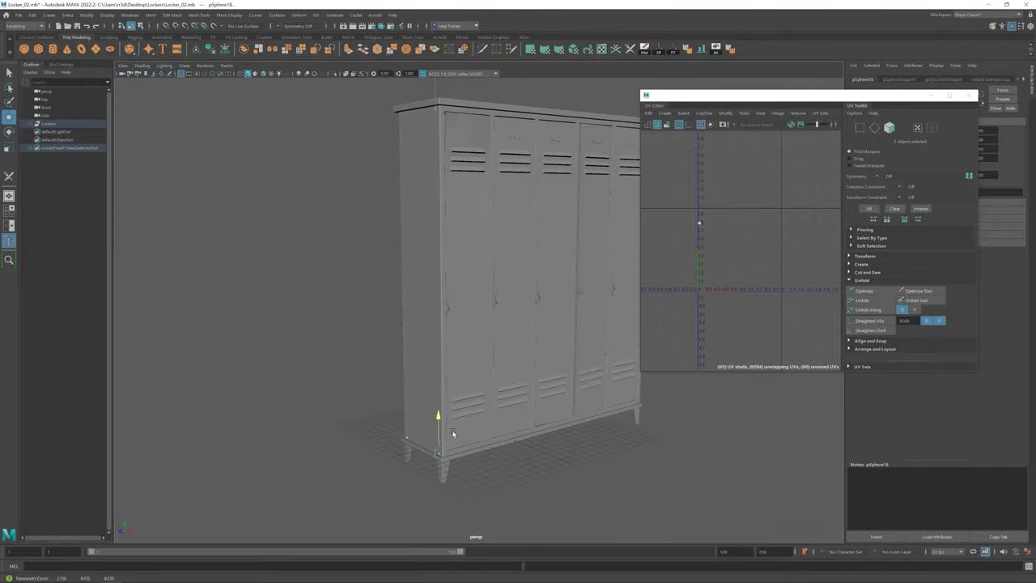
# Step: Marquee-select the ten bolts along the locker edge and group them
pyautogui.keyDown('shift'); pyautogui.moveTo(436, 250); pyautogui.dragTo(437, 232, button='right'); pyautogui.keyUp('shift')
pyautogui.scroll(5, 440, 156)
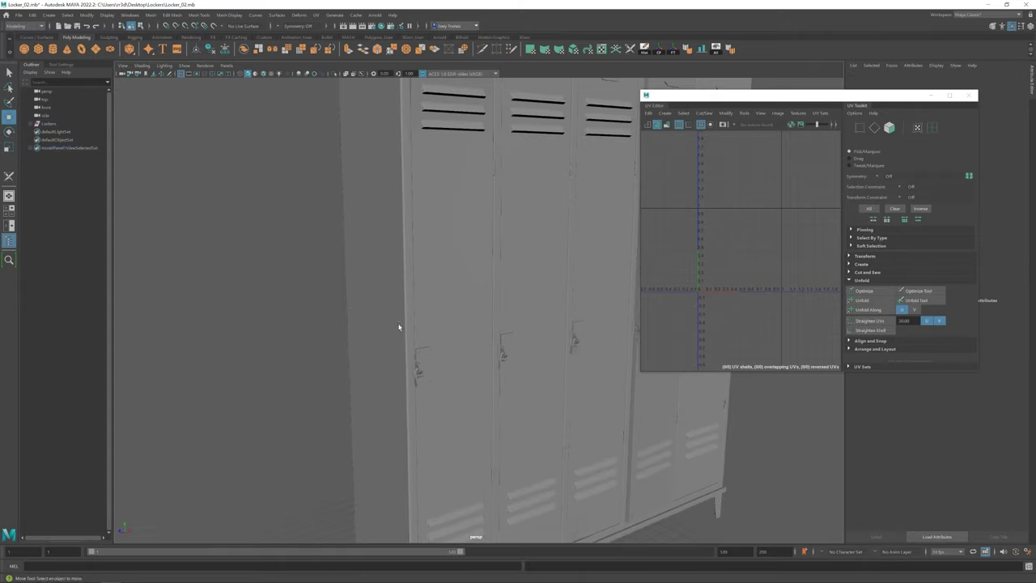
pyautogui.scroll(-5, 266, 261)
pyautogui.keyDown('alt'); pyautogui.moveTo(266, 261); pyautogui.dragTo(378, 359); pyautogui.keyUp('alt')
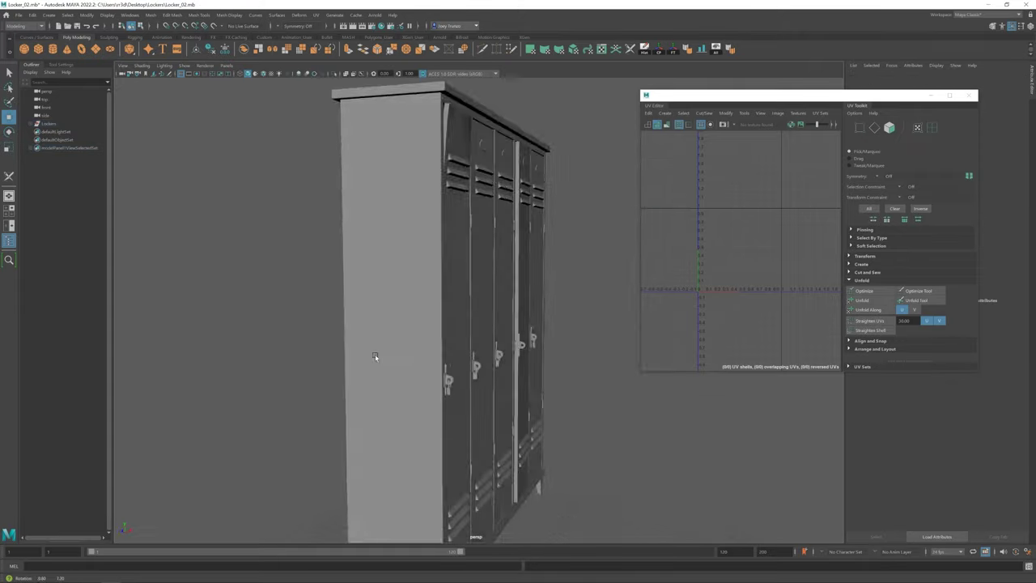
pyautogui.scroll(5, 446, 338)
pyautogui.press('w')
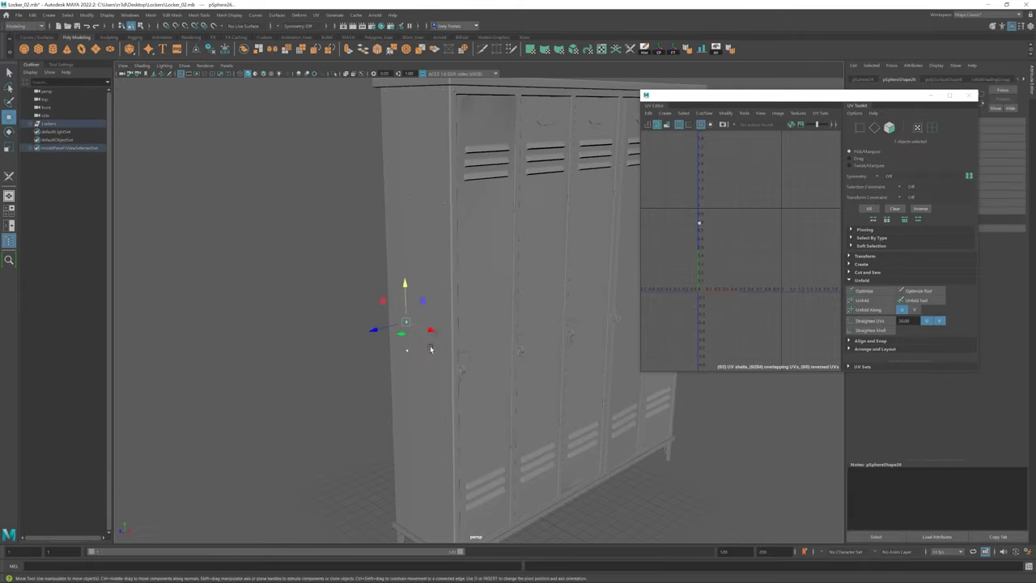
pyautogui.scroll(-5, 431, 349)
pyautogui.keyDown('alt'); pyautogui.moveTo(431, 349); pyautogui.dragTo(436, 350); pyautogui.keyUp('alt')
pyautogui.scroll(5, 453, 289)
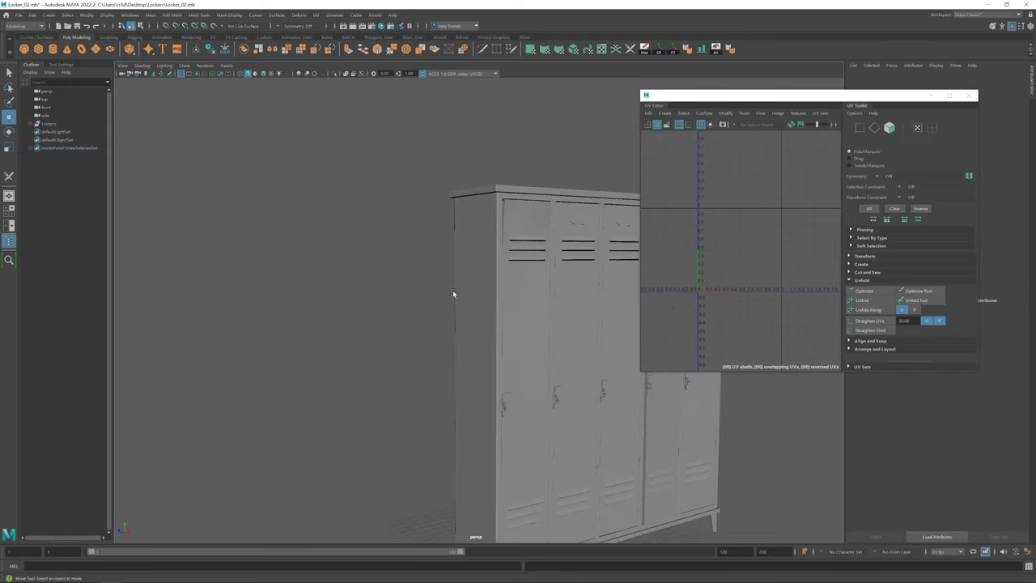
pyautogui.moveTo(437, 276); pyautogui.dragTo(470, 518)
pyautogui.scroll(-4, 477, 371)
pyautogui.hotkey('ctrl', 'g')
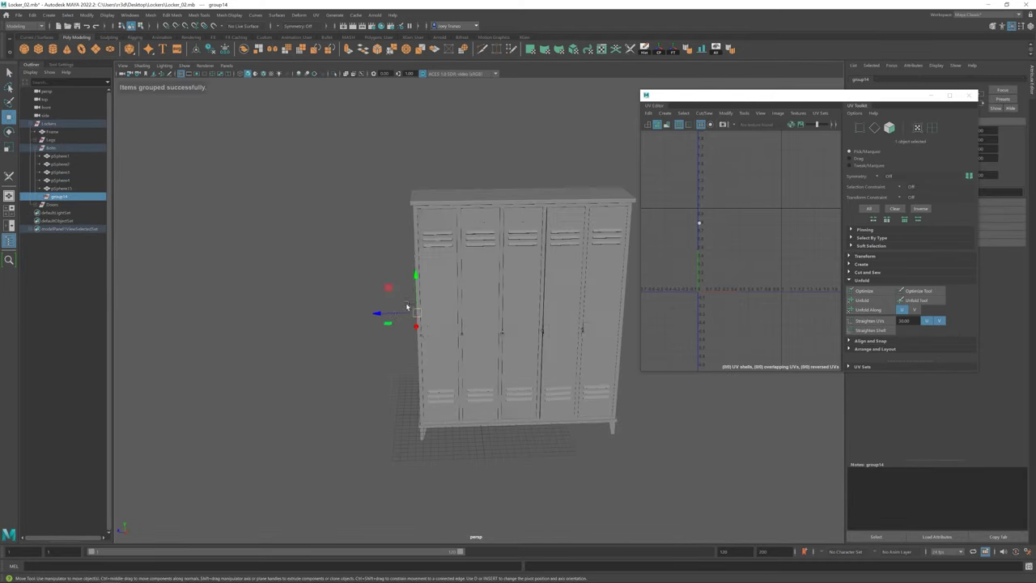
# Step: Inspect the new bolt group around the locker top, selecting then clearing one bolt
pyautogui.scroll(5, 477, 371)
pyautogui.scroll(4, 349, 487)
pyautogui.press('e')
pyautogui.press('w')
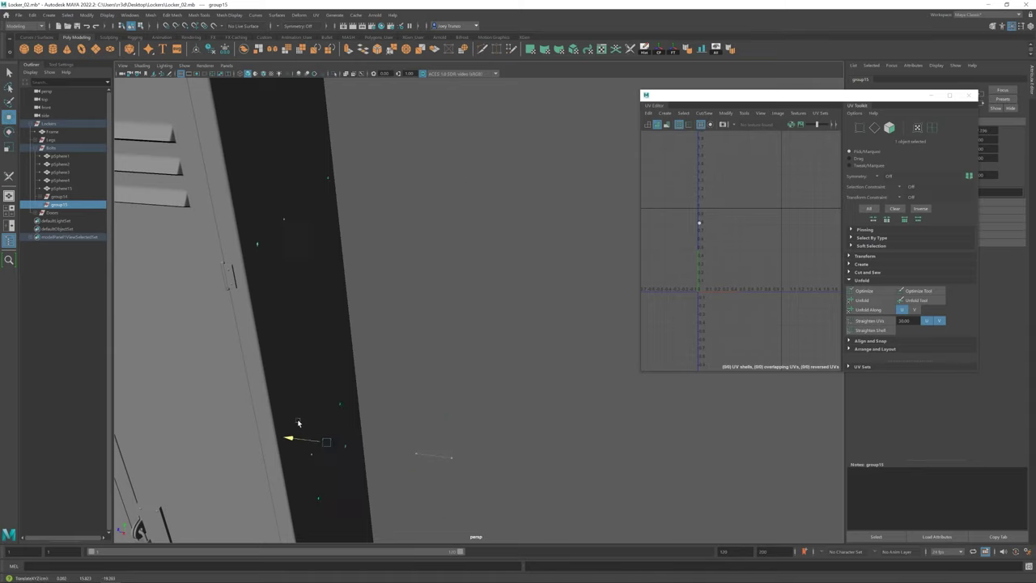
pyautogui.scroll(-2, 486, 417)
pyautogui.scroll(-2, 435, 364)
pyautogui.scroll(-5, 365, 322)
pyautogui.moveTo(365, 321)
pyautogui.keyDown('alt'); pyautogui.mouseDown()
pyautogui.moveTo(403, 280)
pyautogui.moveTo(347, 275)
pyautogui.moveTo(303, 323)
pyautogui.mouseUp(); pyautogui.keyUp('alt')
pyautogui.scroll(-4, 327, 278)
pyautogui.scroll(5, 347, 281)
pyautogui.click(370, 258)
pyautogui.click(370, 258)
pyautogui.scroll(-3, 359, 317)
pyautogui.scroll(4, 498, 372)
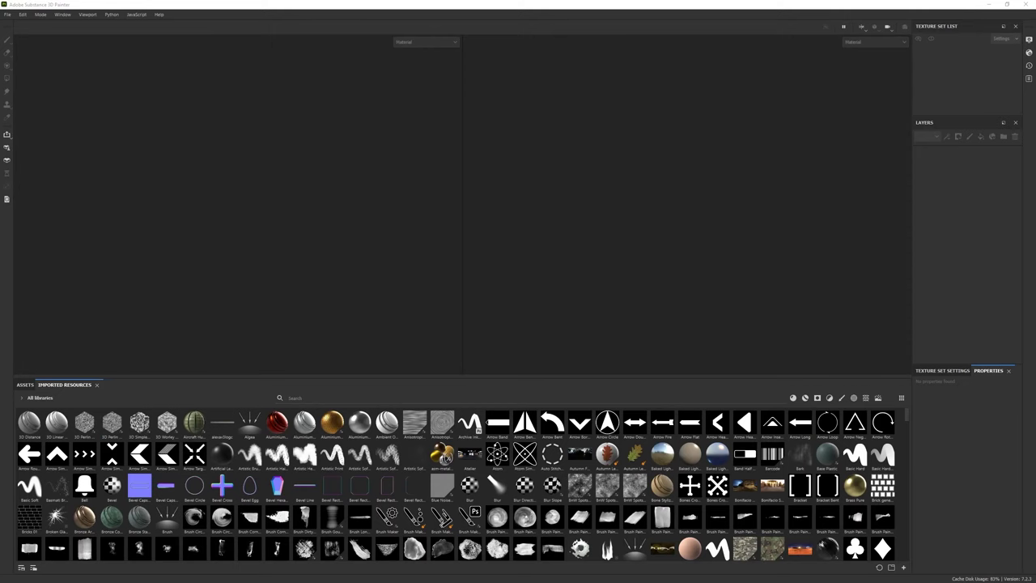
# Step: Create a new project from the locker mesh and bake mesh maps for Lockers_Texture
pyautogui.click(11, 14)
pyautogui.click(24, 25)
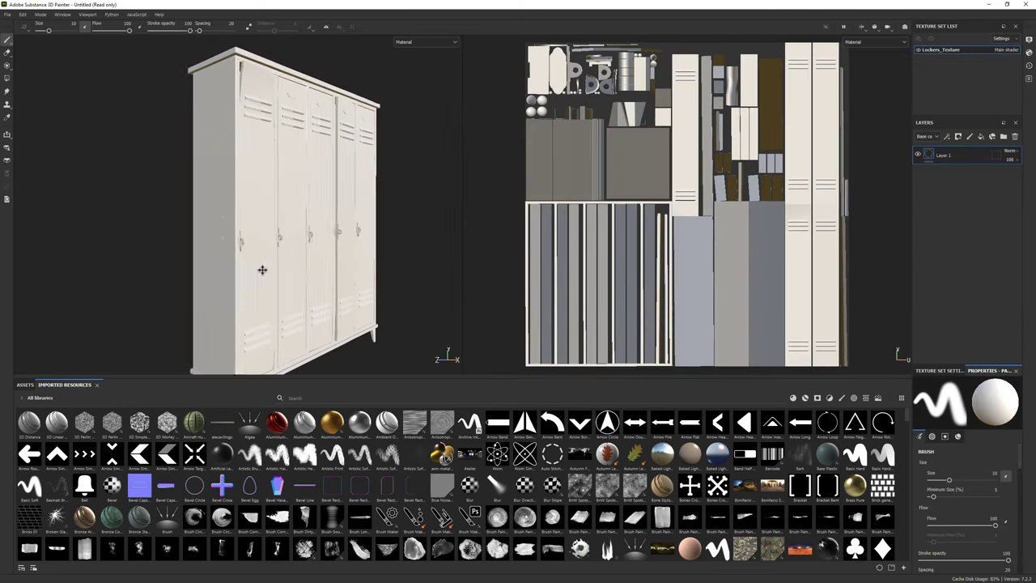
pyautogui.click(942, 370)
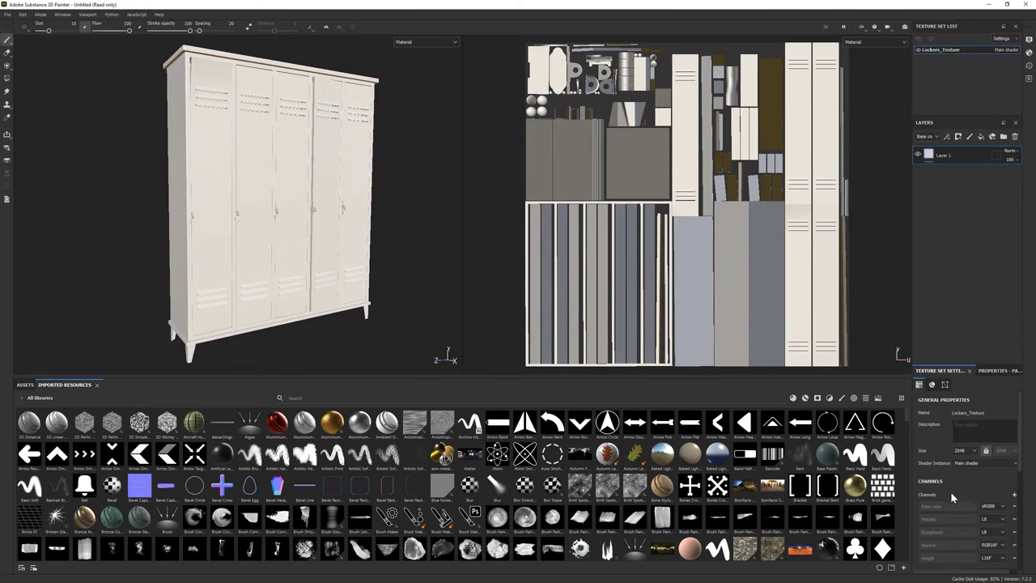
pyautogui.click(994, 541)
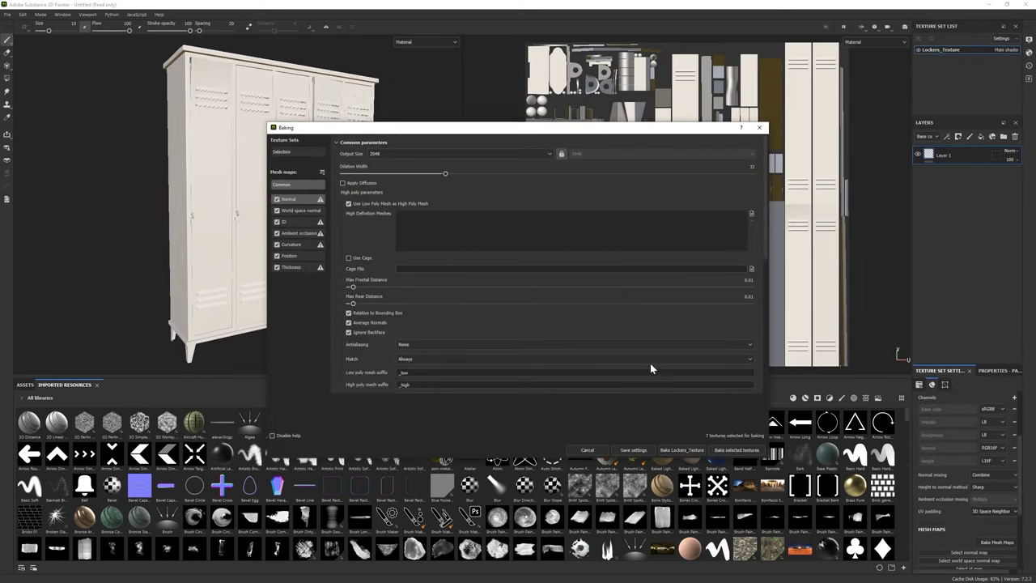
pyautogui.click(723, 451)
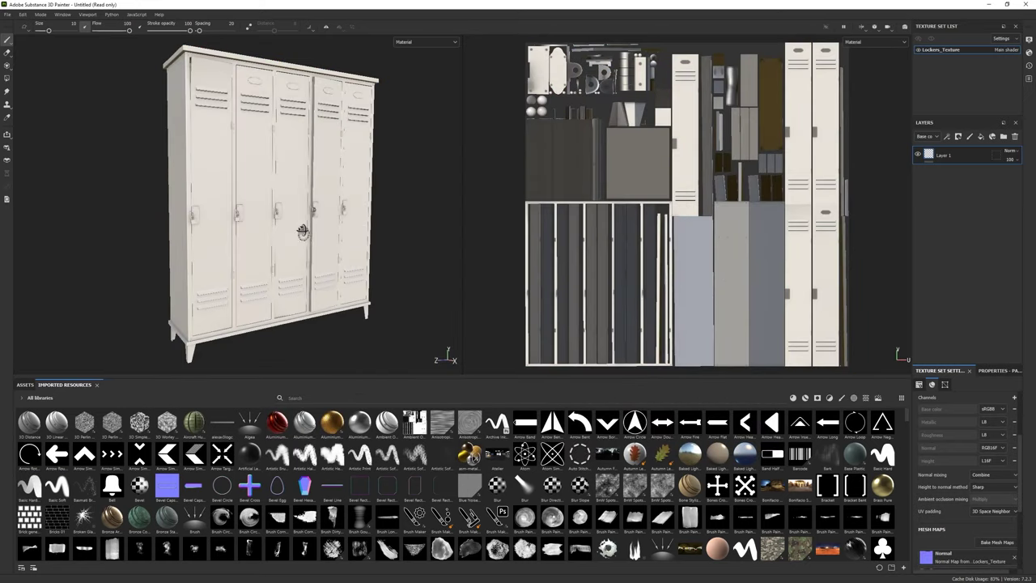
pyautogui.click(988, 371)
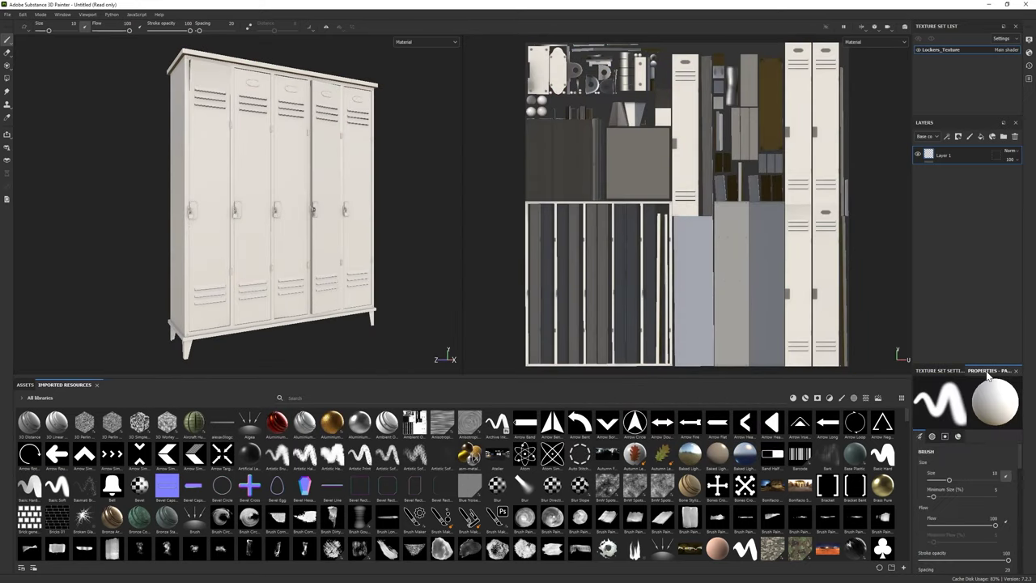
# Step: Add the Iron Forged Old material and the Rust Coarse smart material as layers
pyautogui.click(805, 399)
pyautogui.moveTo(387, 455)
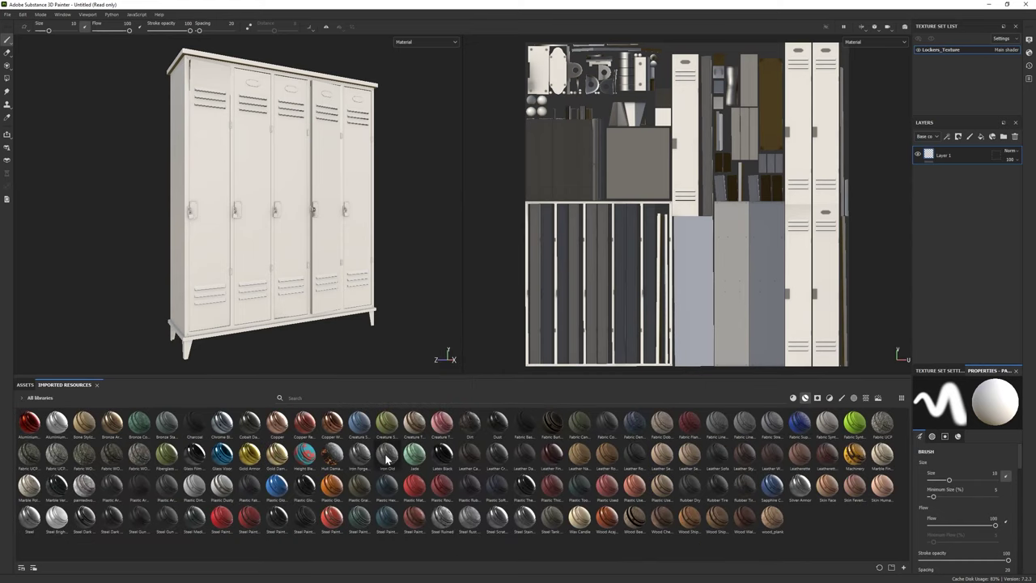
pyautogui.moveTo(365, 457); pyautogui.dragTo(959, 174)
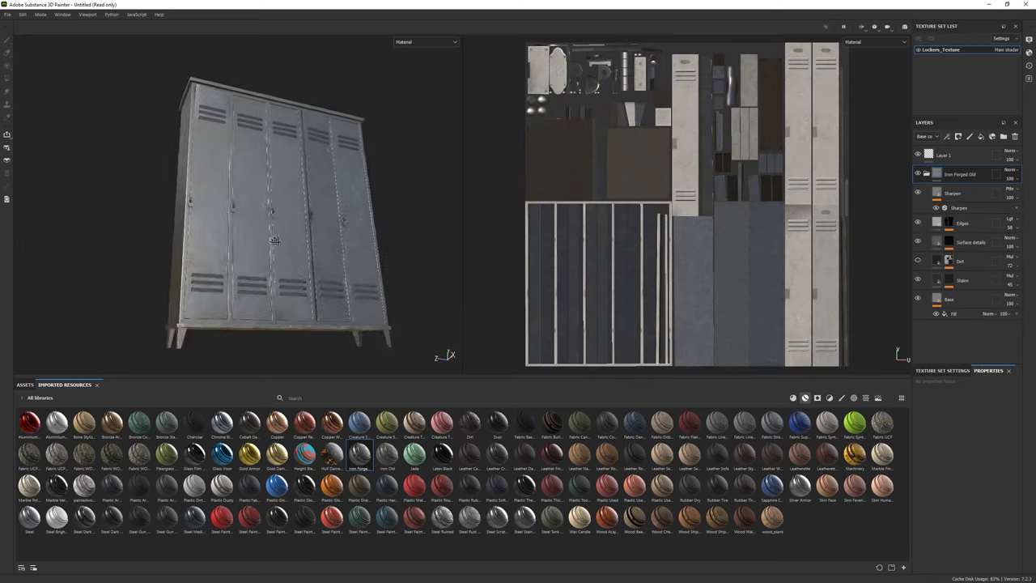
pyautogui.click(793, 398)
pyautogui.moveTo(84, 517)
pyautogui.mouseDown()
pyautogui.moveTo(964, 302)
pyautogui.moveTo(958, 290)
pyautogui.mouseUp()
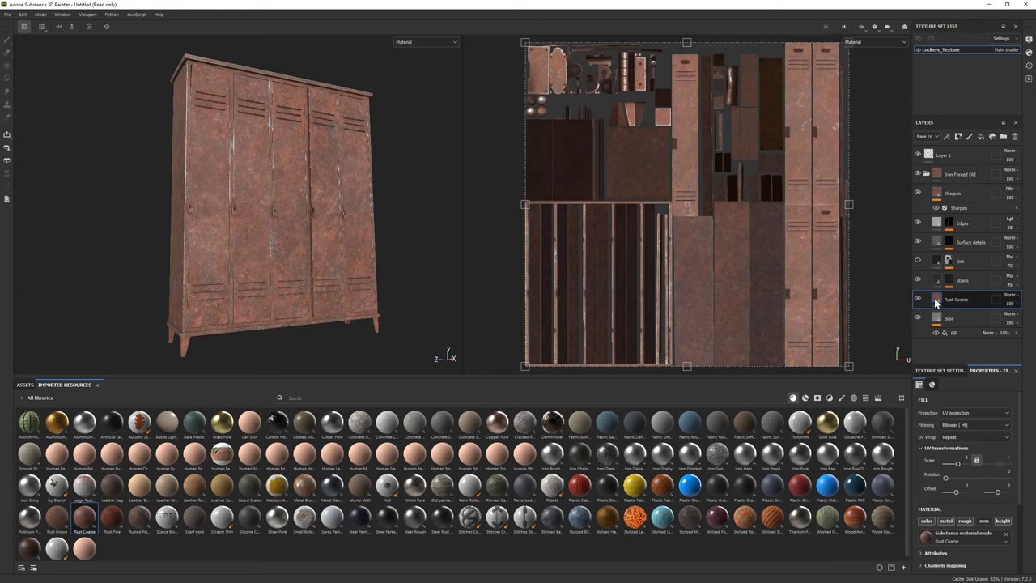
# Step: Darken the Rust Coarse layer's rust colour to a deep brown
pyautogui.click(964, 502)
pyautogui.moveTo(1027, 445); pyautogui.dragTo(1029, 459)
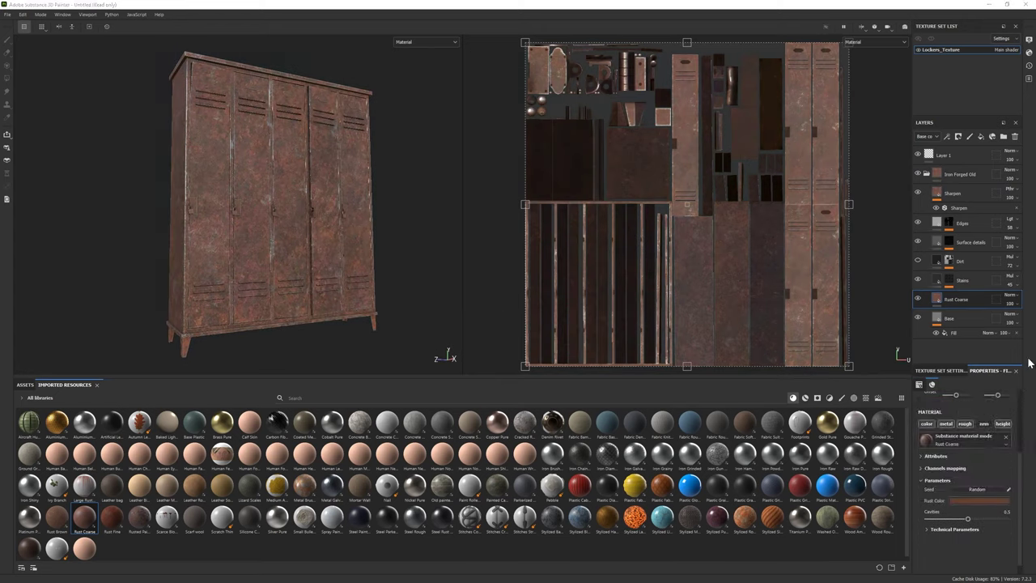
pyautogui.scroll(-2, 955, 530)
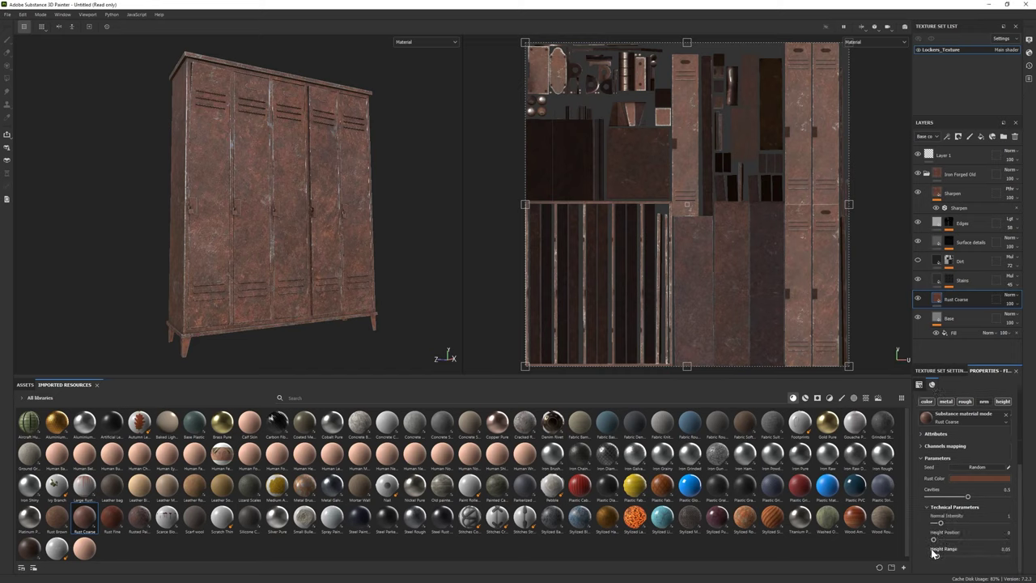
pyautogui.keyDown('alt'); pyautogui.moveTo(404, 267); pyautogui.dragTo(486, 335); pyautogui.keyUp('alt')
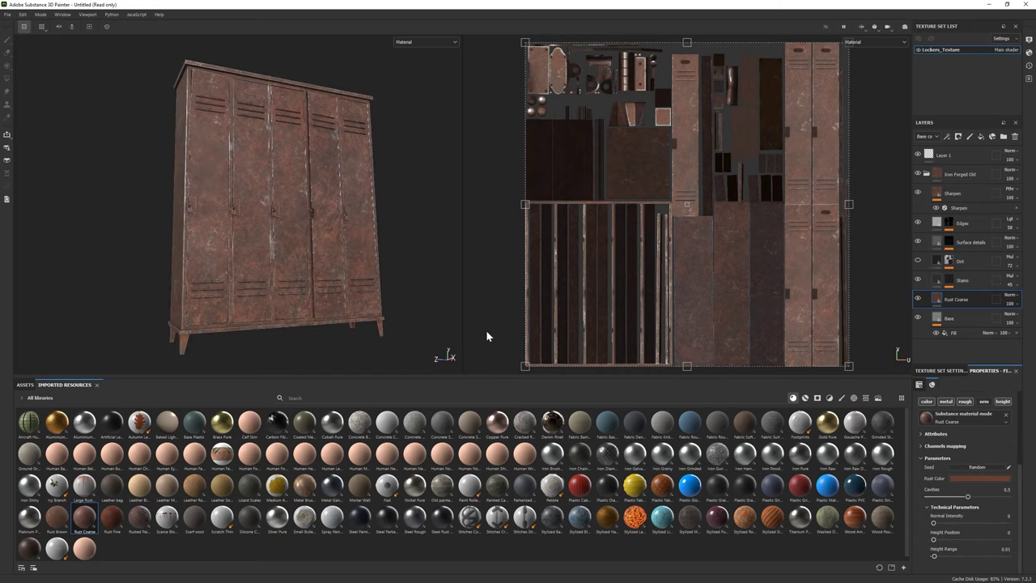
pyautogui.click(974, 478)
pyautogui.moveTo(1026, 435); pyautogui.dragTo(1026, 449)
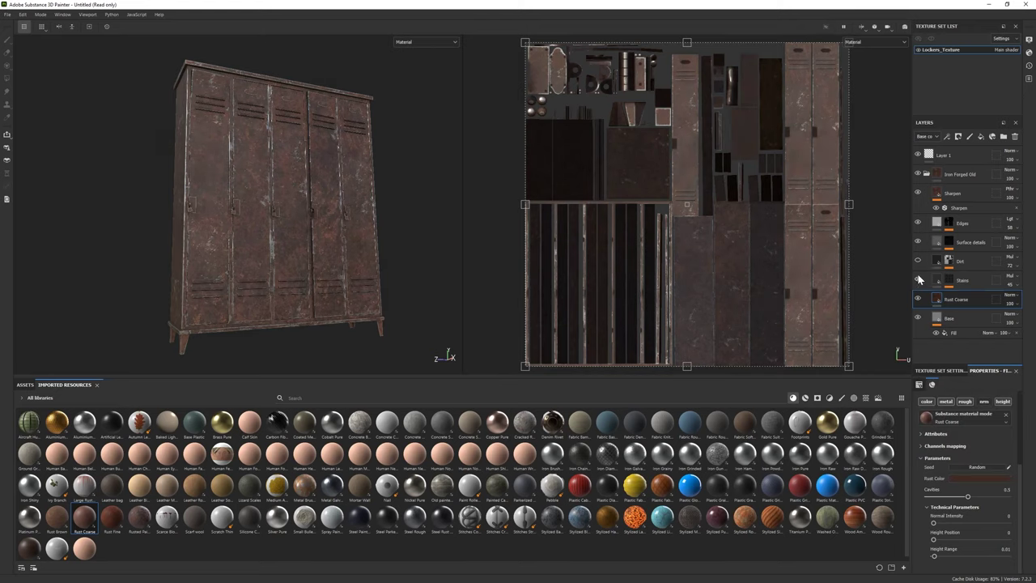
# Step: Hide and reshow the Edges layer to compare, then expand its mask effects
pyautogui.click(918, 222)
pyautogui.click(918, 222)
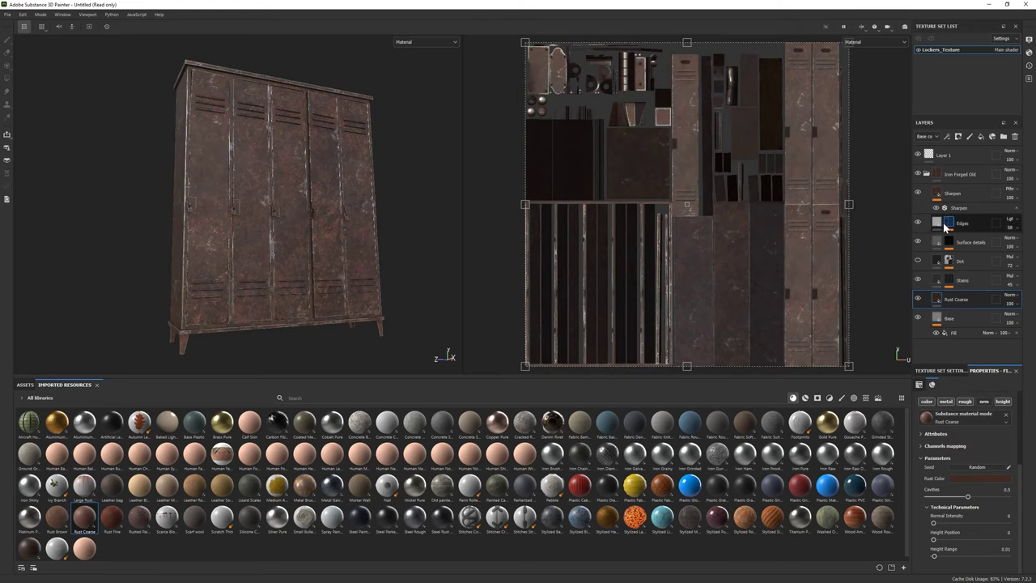
pyautogui.click(949, 224)
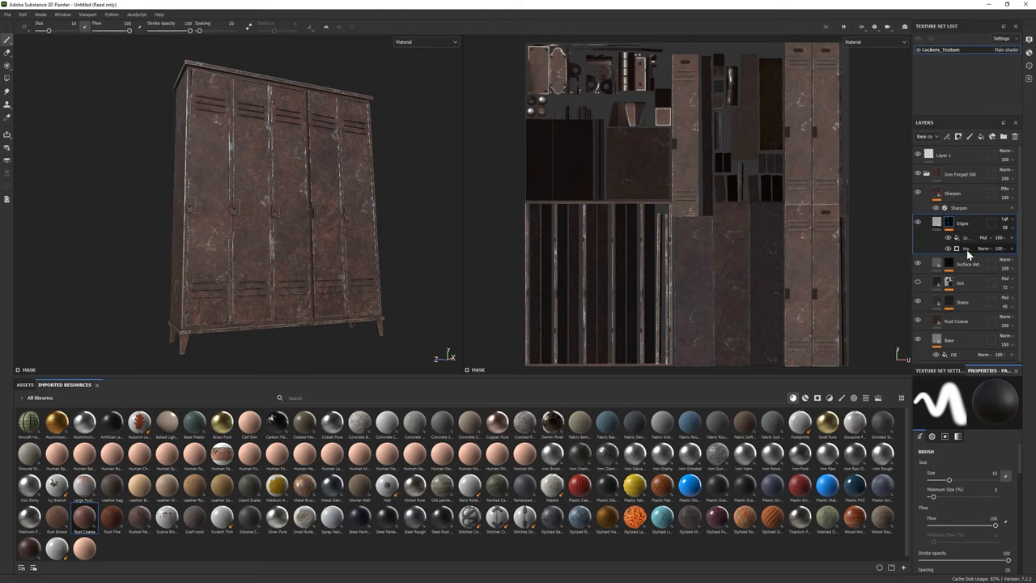
# Step: Drop the Metal Edge Wear generator's Wear Level from 0.68 to 0.4
pyautogui.click(967, 250)
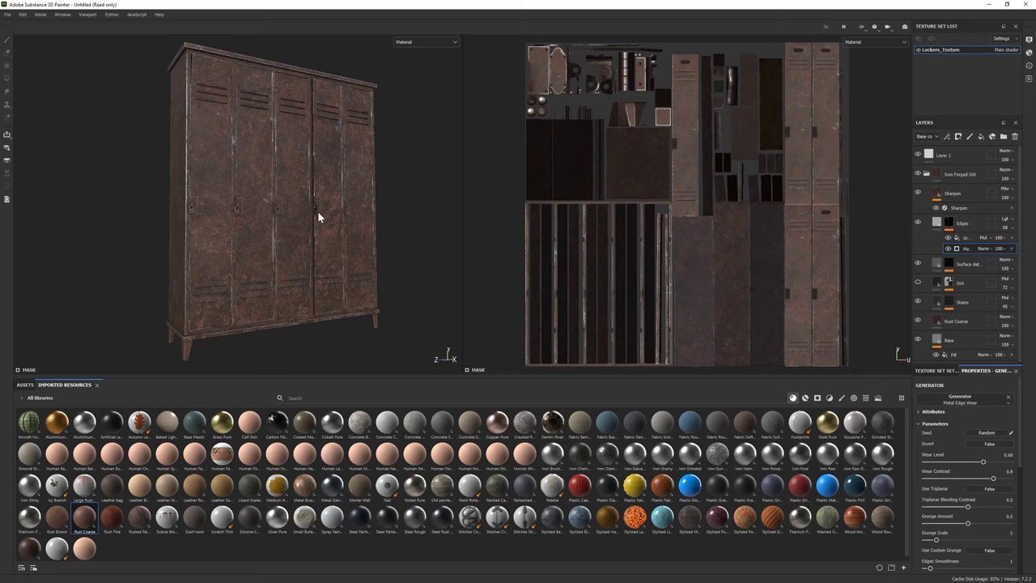
pyautogui.scroll(5, 317, 210)
pyautogui.click(964, 319)
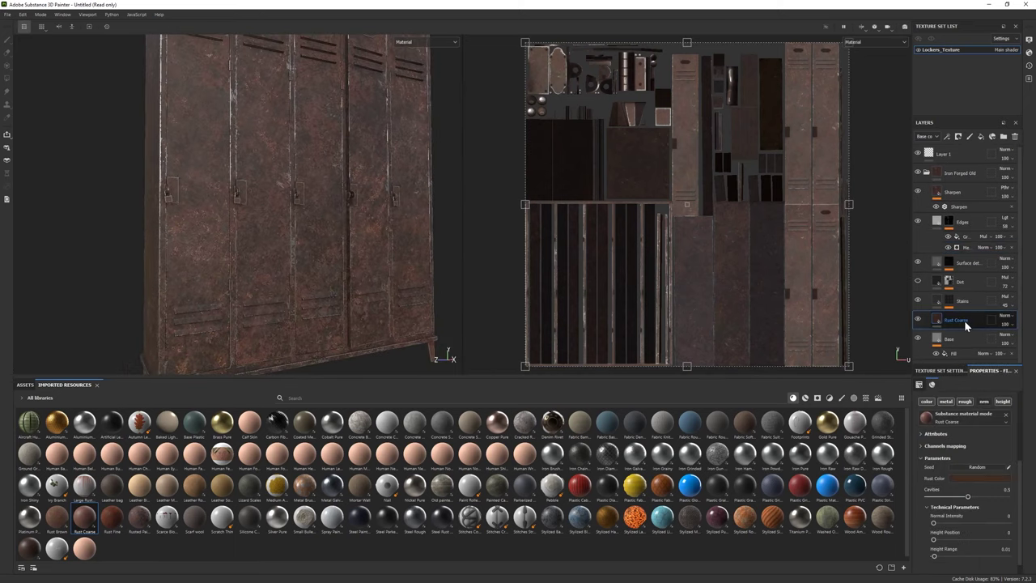
pyautogui.press('f')
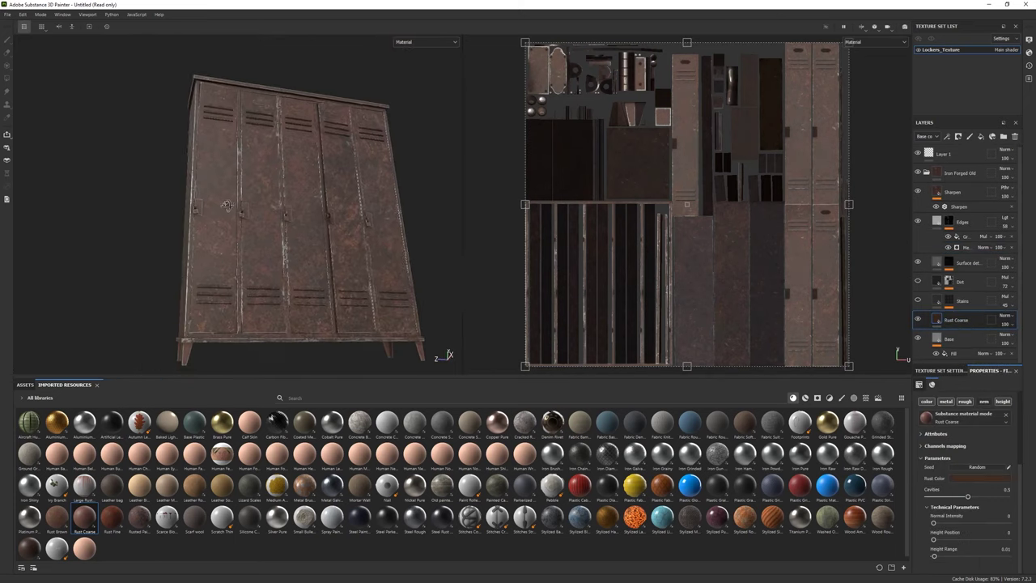
pyautogui.click(964, 236)
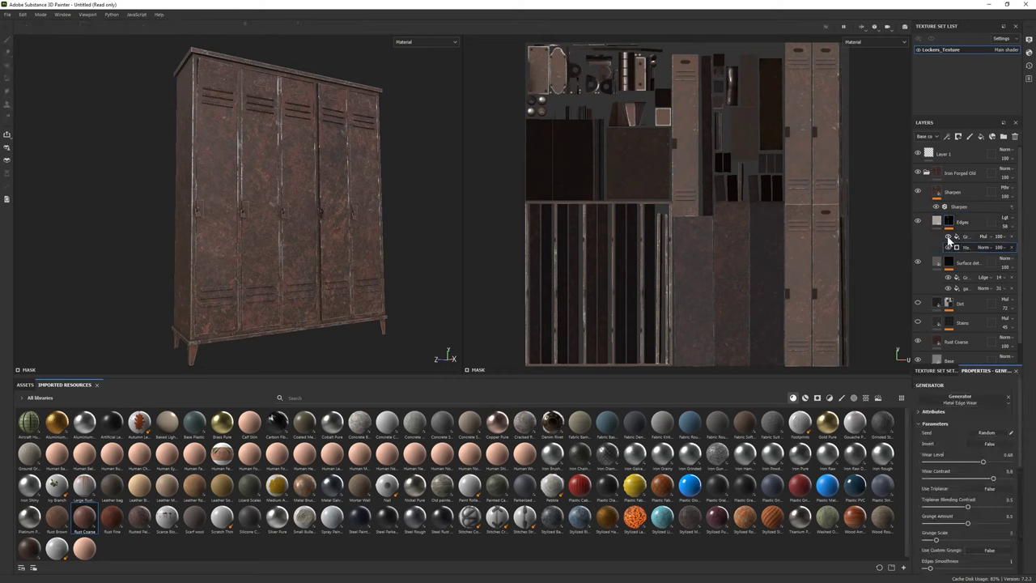
pyautogui.moveTo(970, 462); pyautogui.dragTo(944, 456)
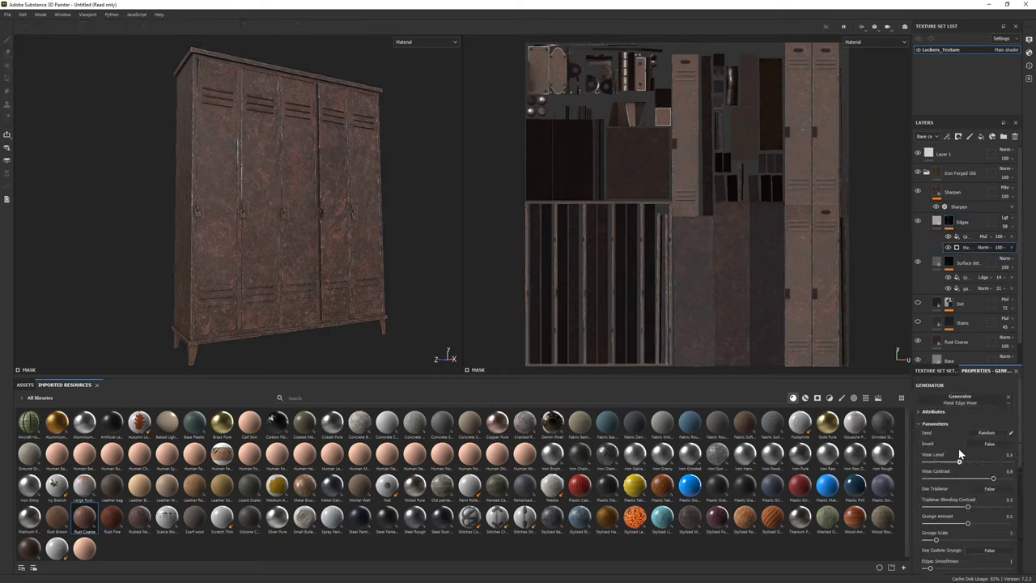
pyautogui.click(928, 173)
pyautogui.click(928, 175)
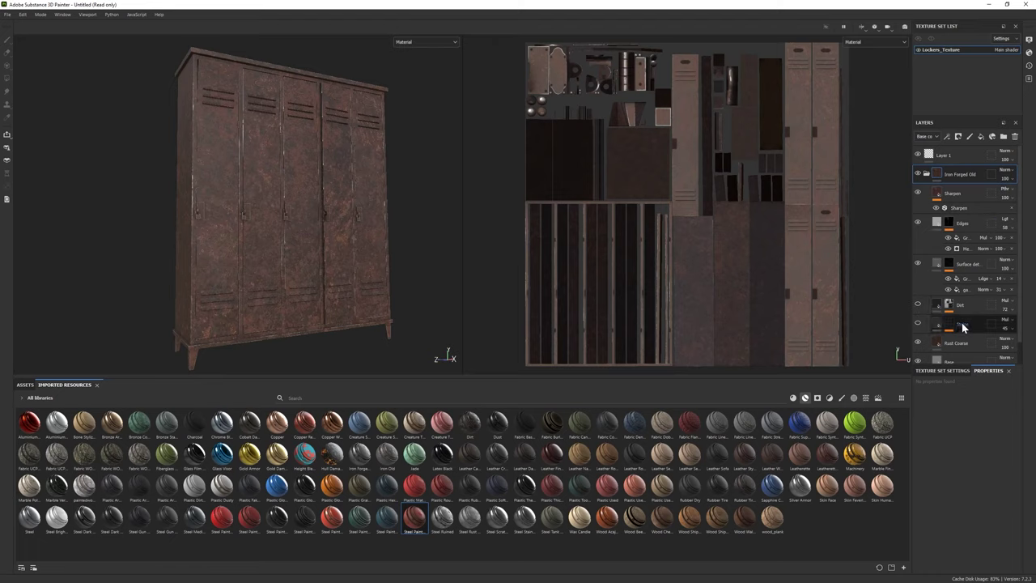
pyautogui.scroll(-1, 974, 340)
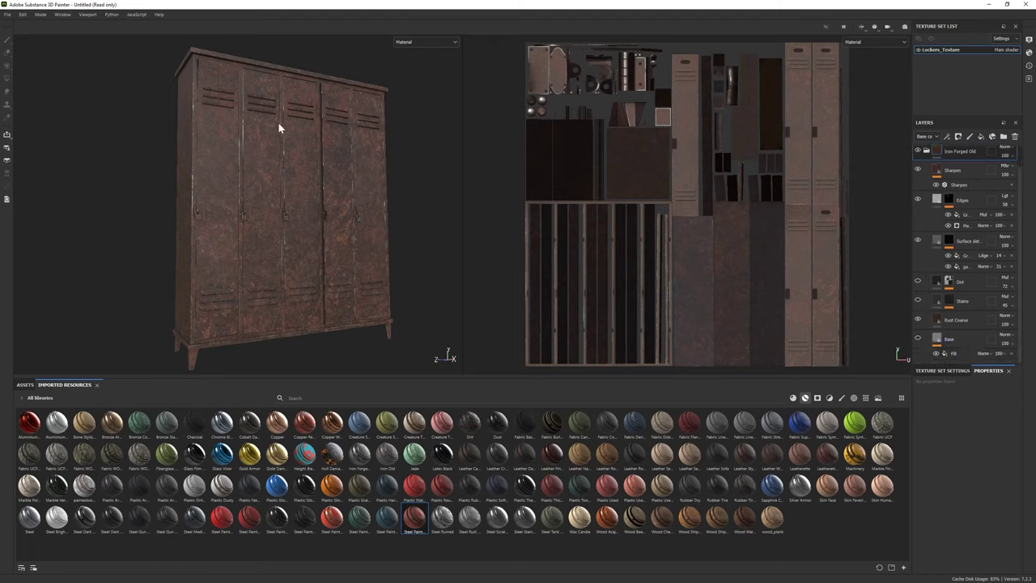
# Step: Adjust the Rust Coarse colour and lower its UV tiling scale for a coarser pattern
pyautogui.press('f')
pyautogui.click(972, 320)
pyautogui.click(980, 493)
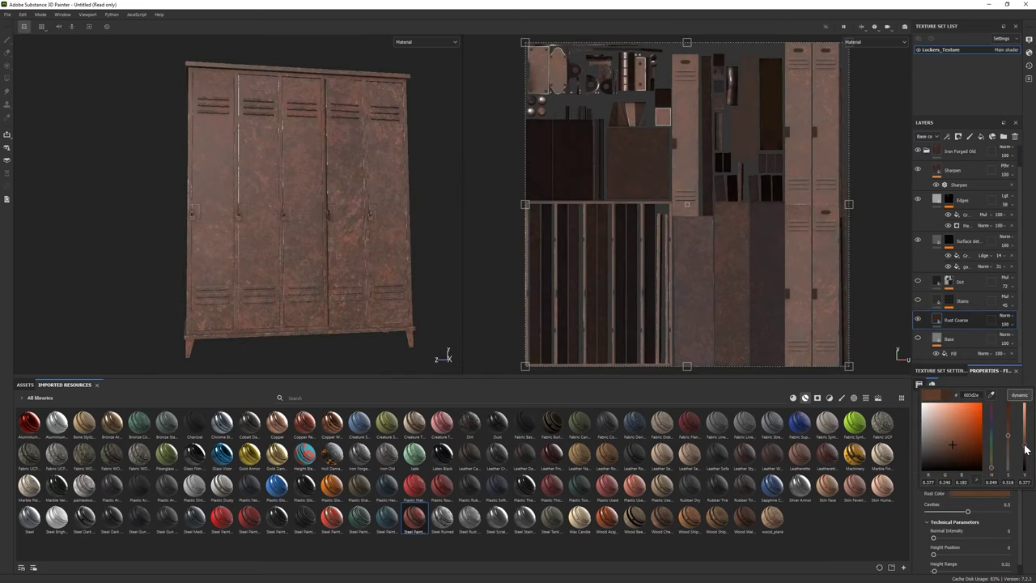
pyautogui.moveTo(308, 308)
pyautogui.keyDown('alt'); pyautogui.mouseDown()
pyautogui.moveTo(356, 313)
pyautogui.moveTo(381, 299)
pyautogui.mouseUp(); pyautogui.keyUp('alt')
pyautogui.scroll(-1, 953, 494)
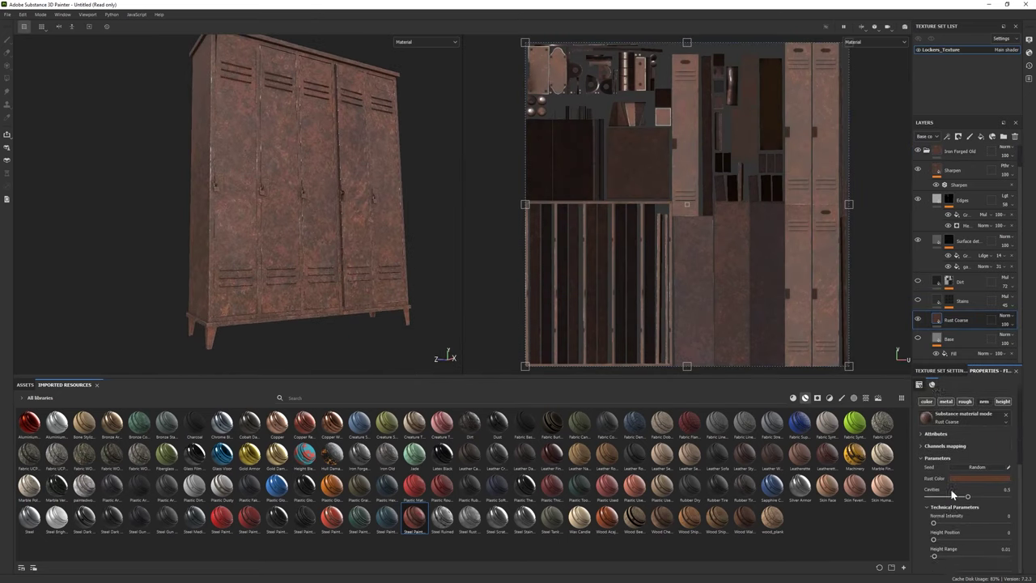
pyautogui.keyDown('alt'); pyautogui.moveTo(446, 354); pyautogui.dragTo(248, 234); pyautogui.keyUp('alt')
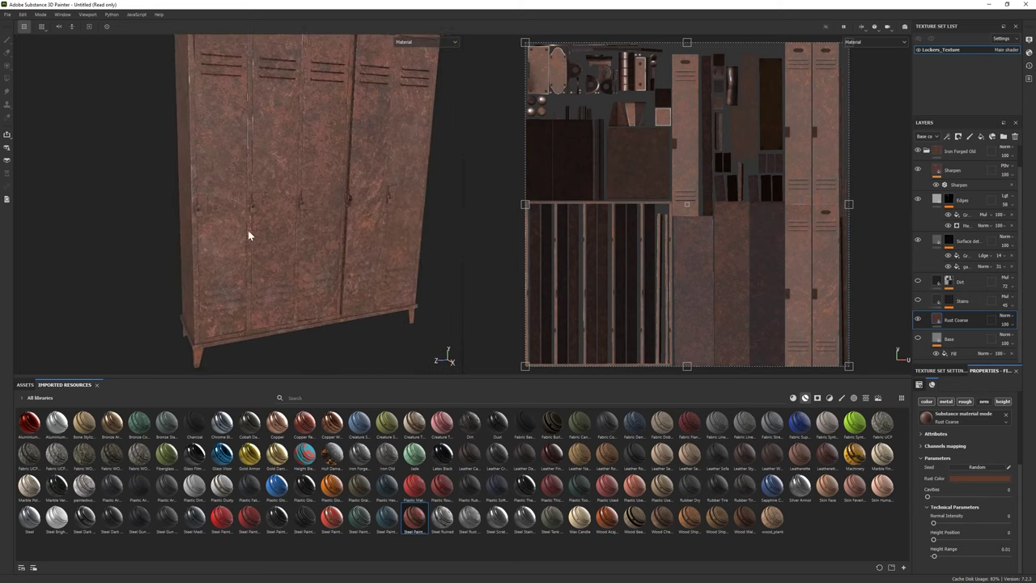
pyautogui.scroll(3, 972, 468)
pyautogui.moveTo(958, 441); pyautogui.dragTo(961, 443)
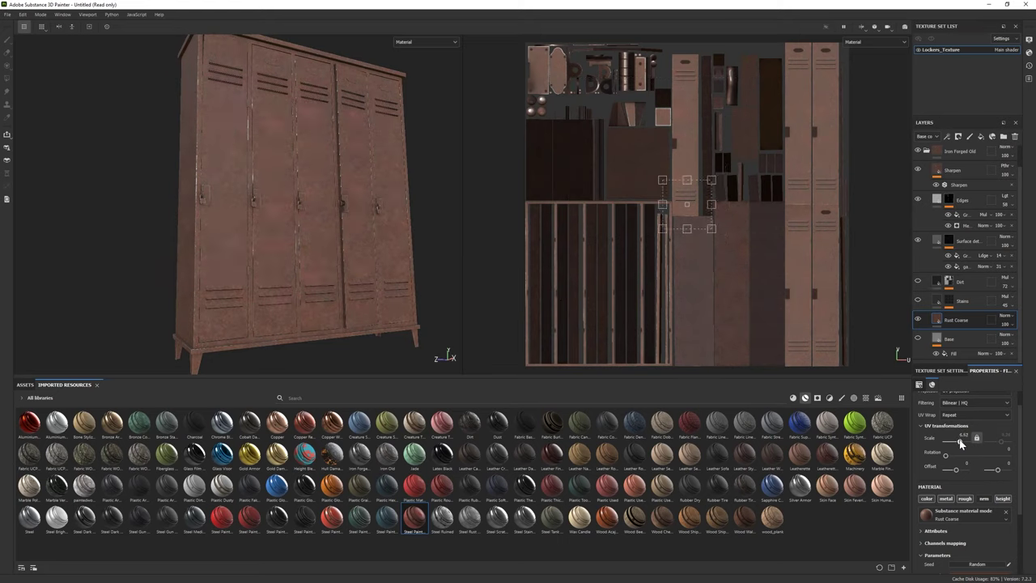
pyautogui.keyDown('alt'); pyautogui.moveTo(292, 210); pyautogui.dragTo(251, 210); pyautogui.keyUp('alt')
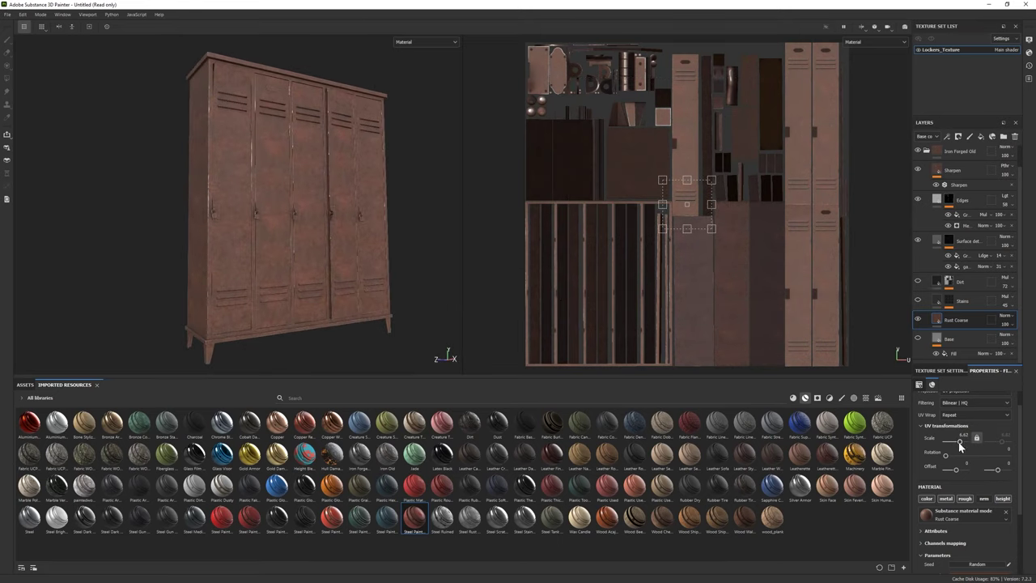
pyautogui.moveTo(961, 442); pyautogui.dragTo(959, 442)
pyautogui.scroll(-3, 960, 441)
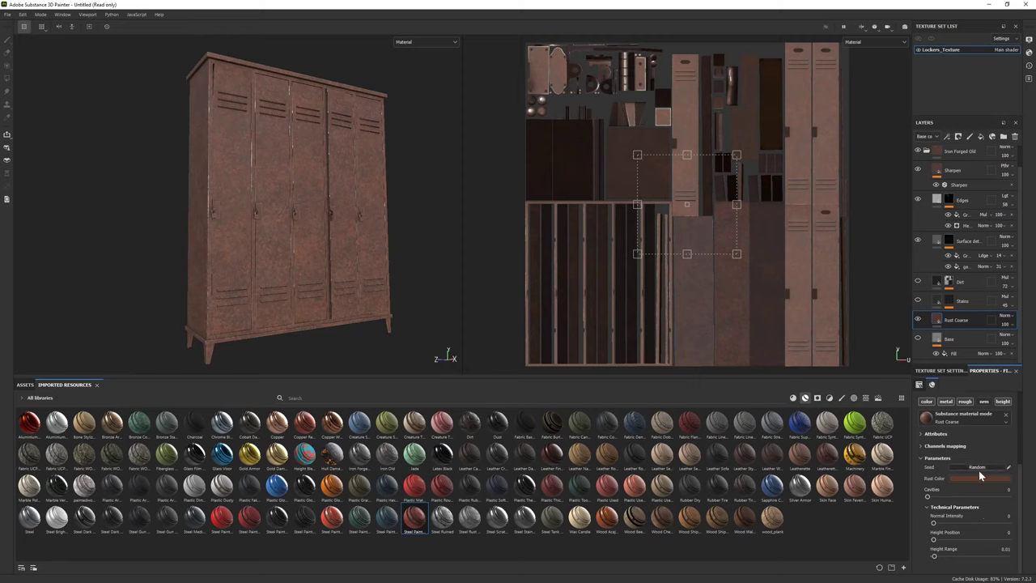
# Step: Preview the rusted locker in the Iray render, then return to the painting layout
pyautogui.click(976, 480)
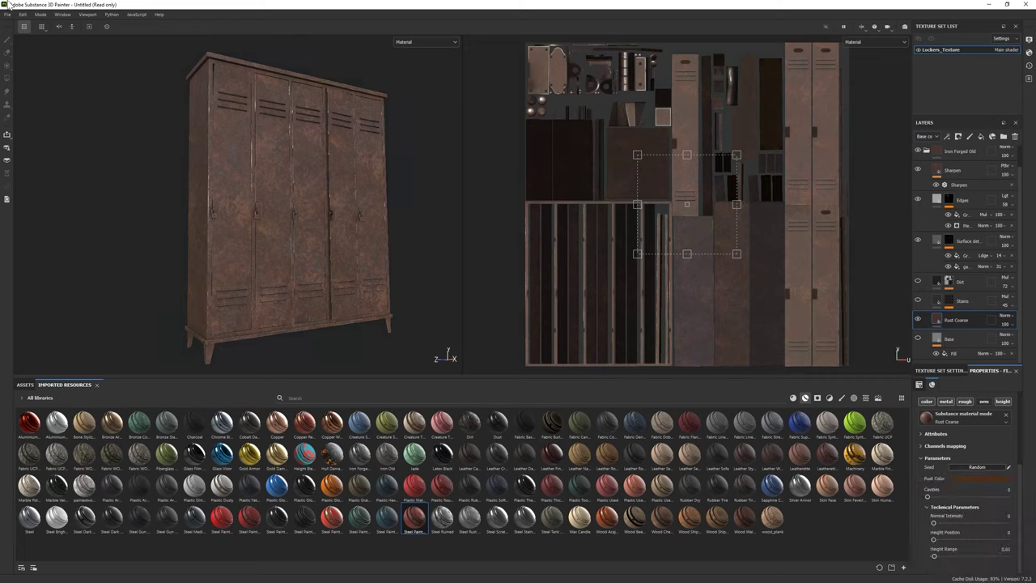
pyautogui.press('F10')
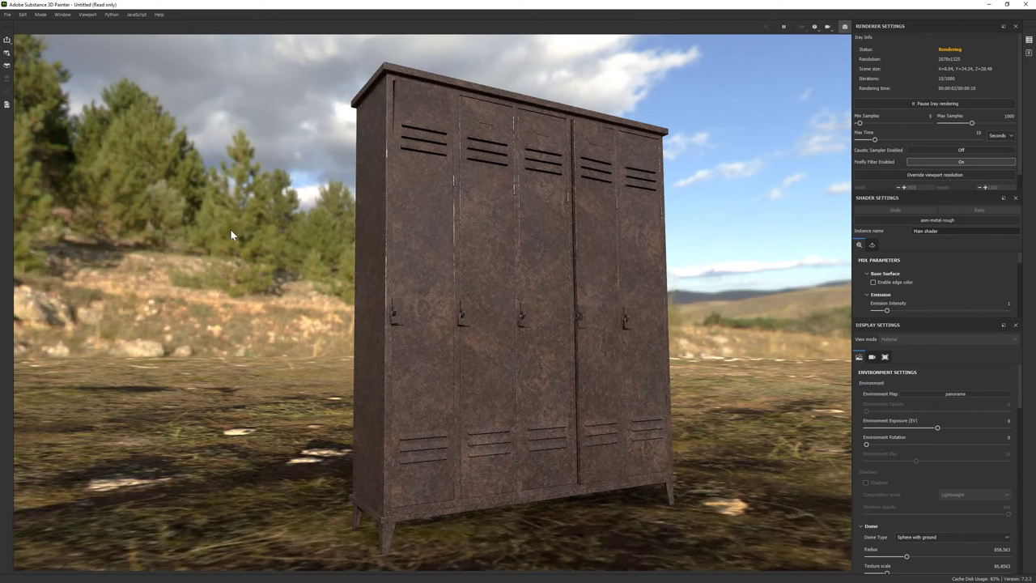
pyautogui.click(39, 14)
pyautogui.click(48, 29)
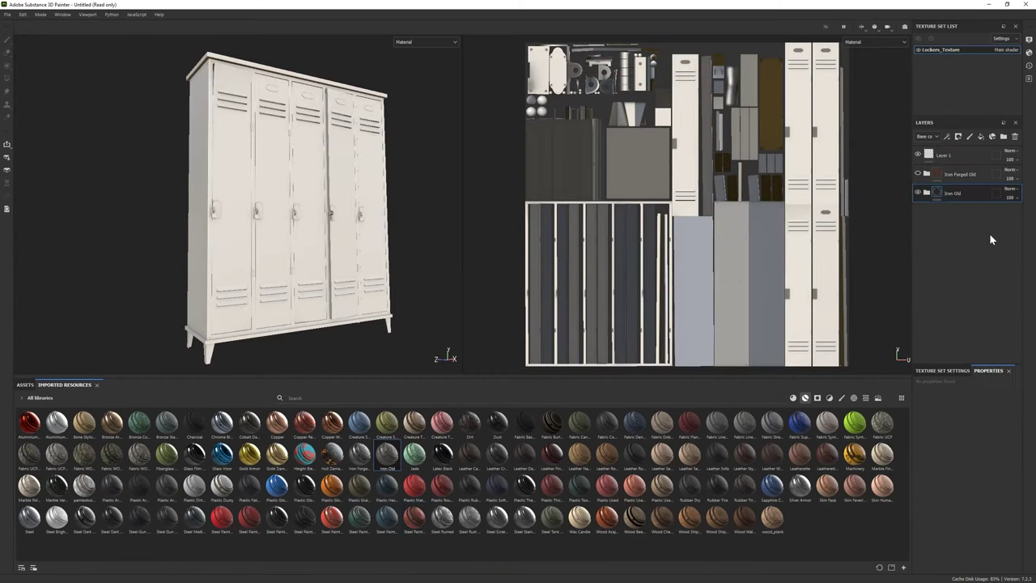
# Step: Try the Iron Old smart material, remove it, and use the Silver Armor layer instead
pyautogui.moveTo(387, 454); pyautogui.dragTo(972, 193)
pyautogui.click(928, 193)
pyautogui.click(949, 241)
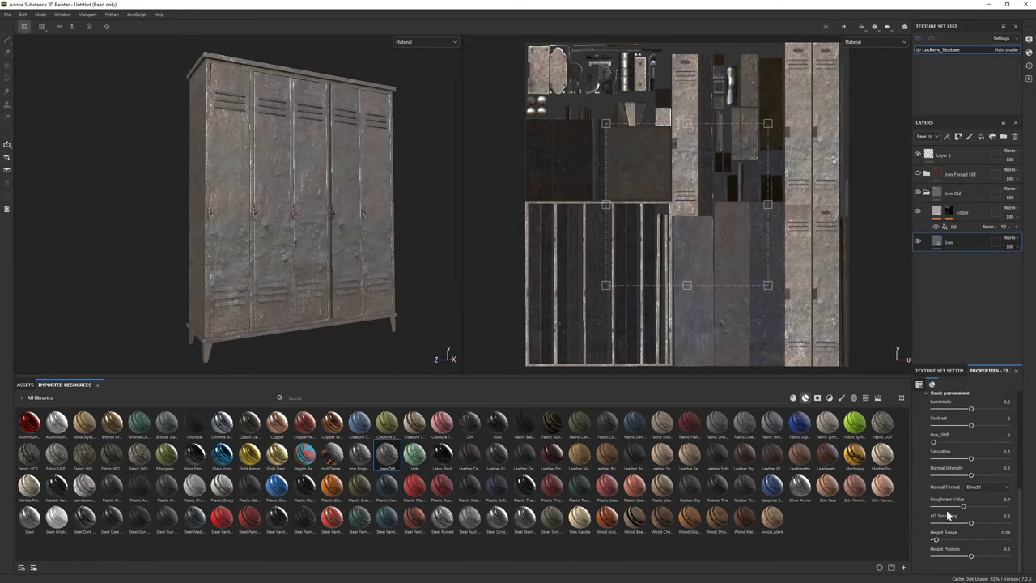
pyautogui.hotkey('ctrl', 'z')
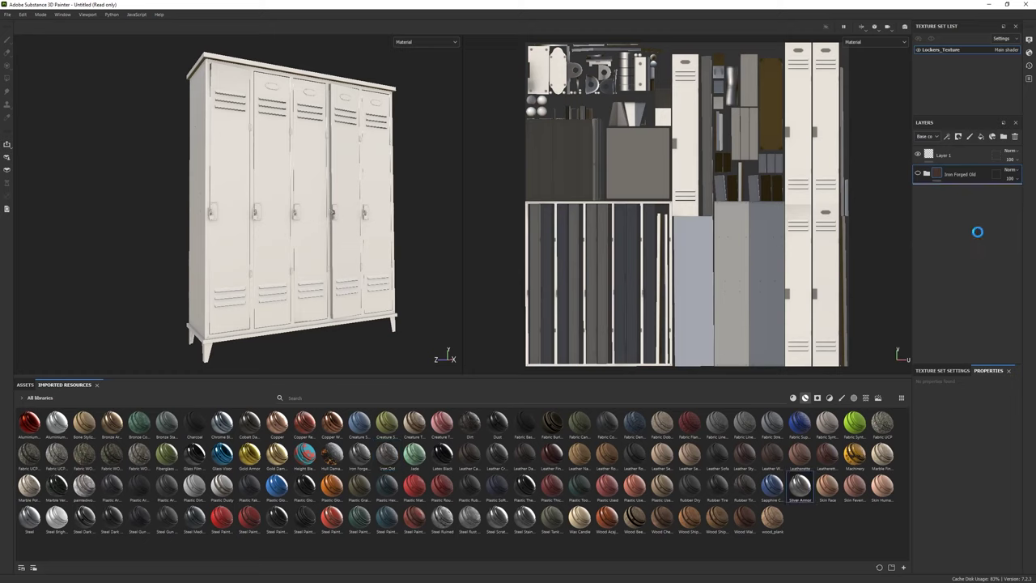
pyautogui.keyDown('alt'); pyautogui.moveTo(285, 258); pyautogui.dragTo(364, 248); pyautogui.keyUp('alt')
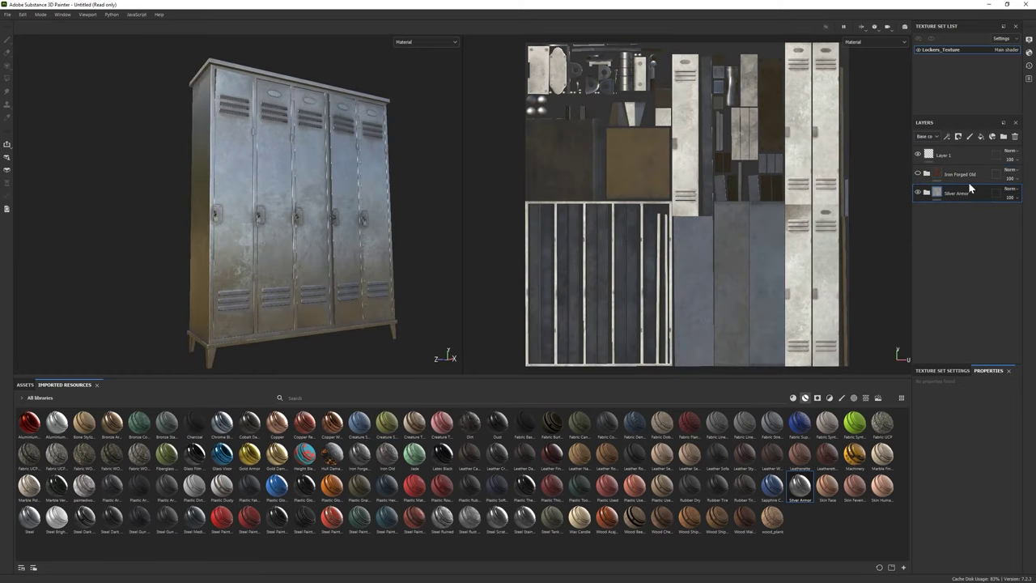
pyautogui.rightClick(952, 194)
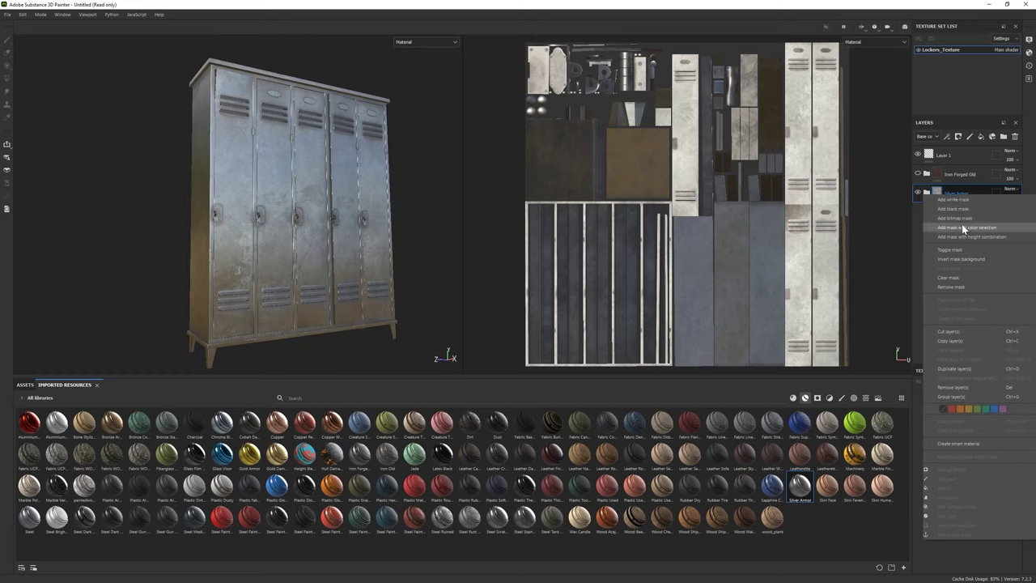
pyautogui.click(962, 225)
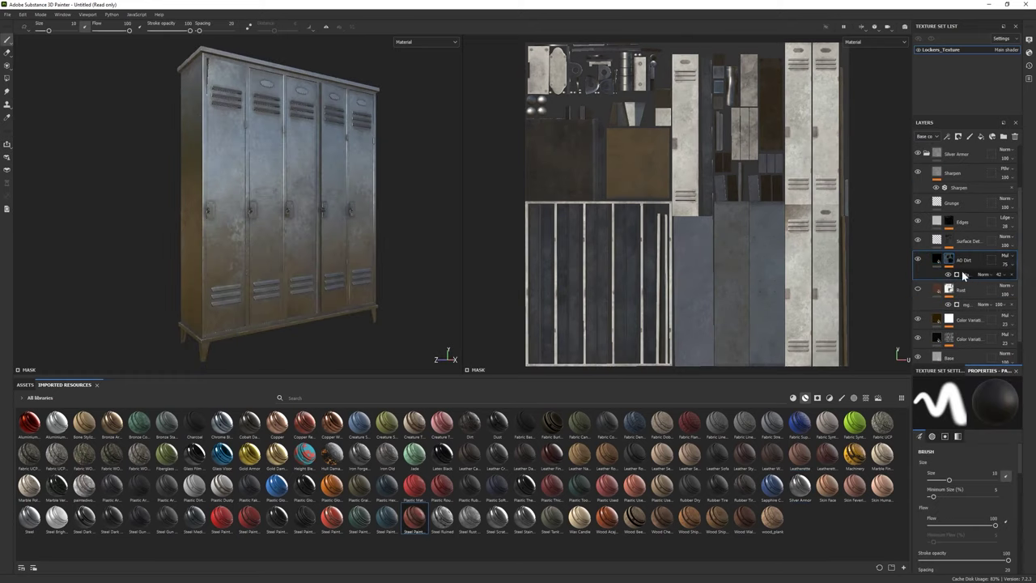
# Step: Try a stronger AO Dirt mask level, then undo the change
pyautogui.click(964, 274)
pyautogui.moveTo(967, 450); pyautogui.dragTo(1032, 451)
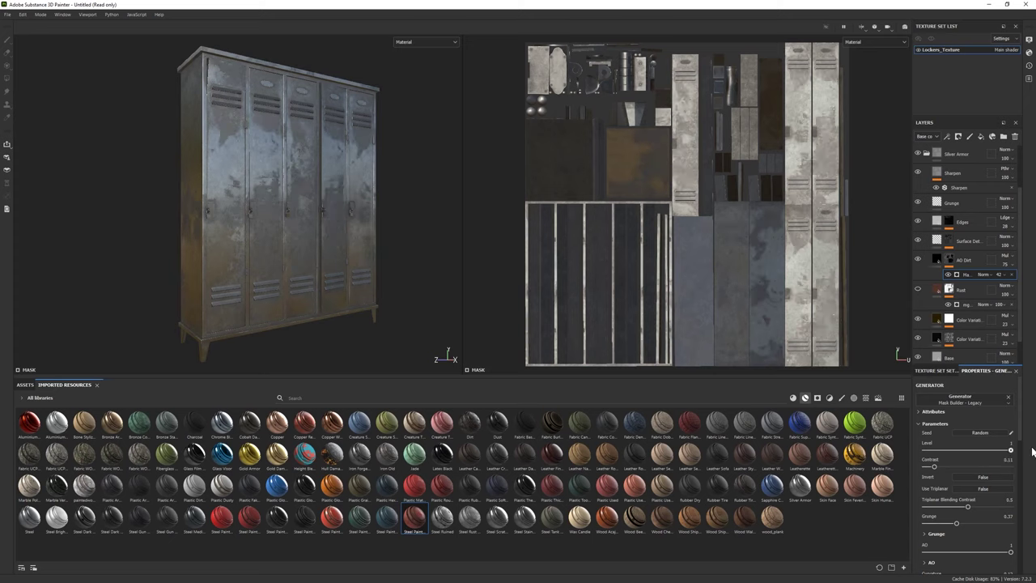
pyautogui.hotkey('ctrl', 'z')
pyautogui.keyDown('alt'); pyautogui.moveTo(340, 243); pyautogui.dragTo(255, 324); pyautogui.keyUp('alt')
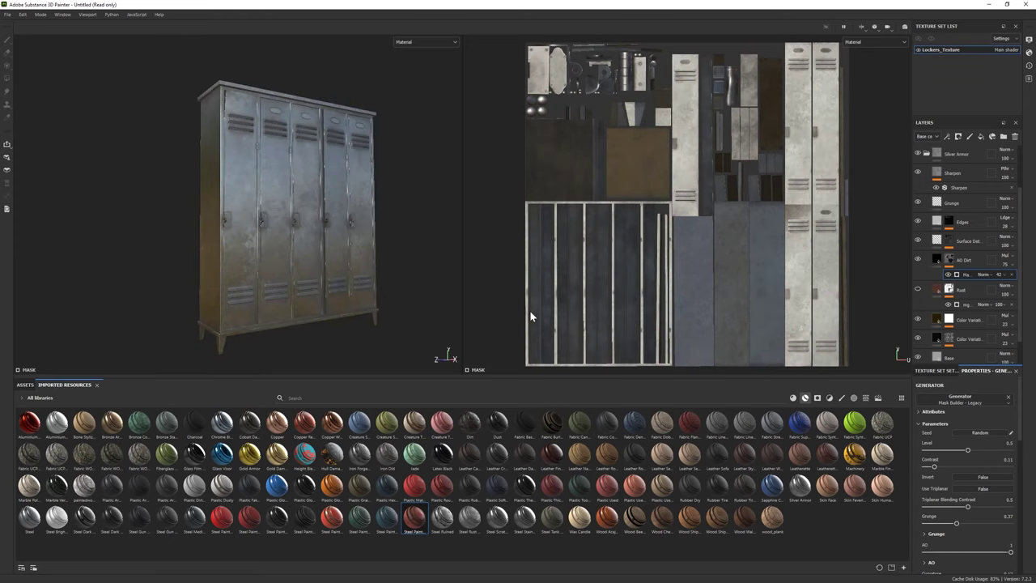
# Step: Duplicate AO Dirt, hide the original, and give the copy a stronger mask and dark brown colour
pyautogui.hotkey('ctrl', 'd')
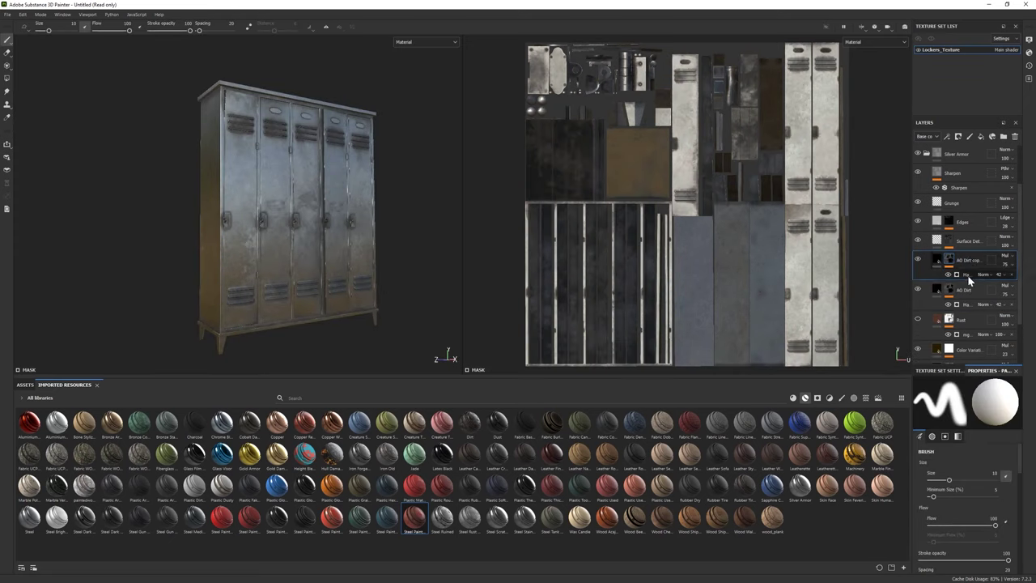
pyautogui.click(918, 289)
pyautogui.click(968, 275)
pyautogui.scroll(-2, 966, 509)
pyautogui.moveTo(988, 451)
pyautogui.mouseDown()
pyautogui.moveTo(1012, 451)
pyautogui.moveTo(1013, 478)
pyautogui.mouseUp()
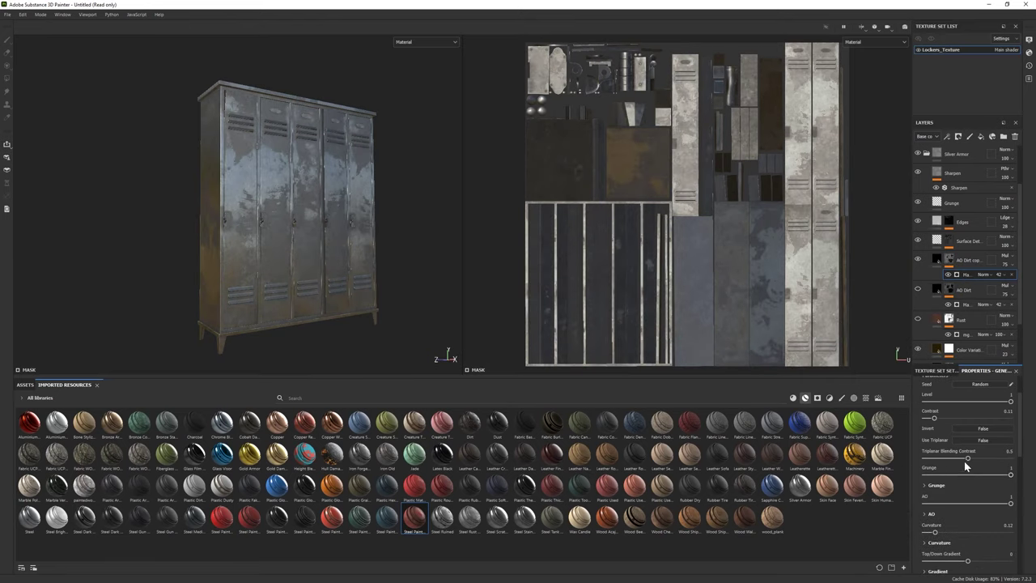
pyautogui.click(940, 260)
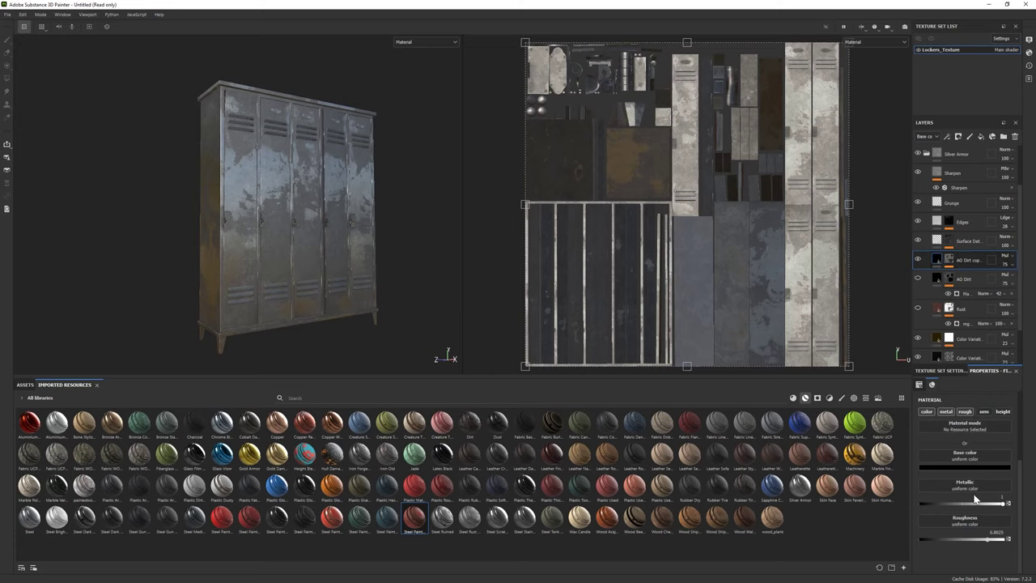
pyautogui.click(964, 460)
pyautogui.moveTo(964, 486)
pyautogui.mouseDown()
pyautogui.moveTo(983, 494)
pyautogui.moveTo(993, 551)
pyautogui.mouseUp()
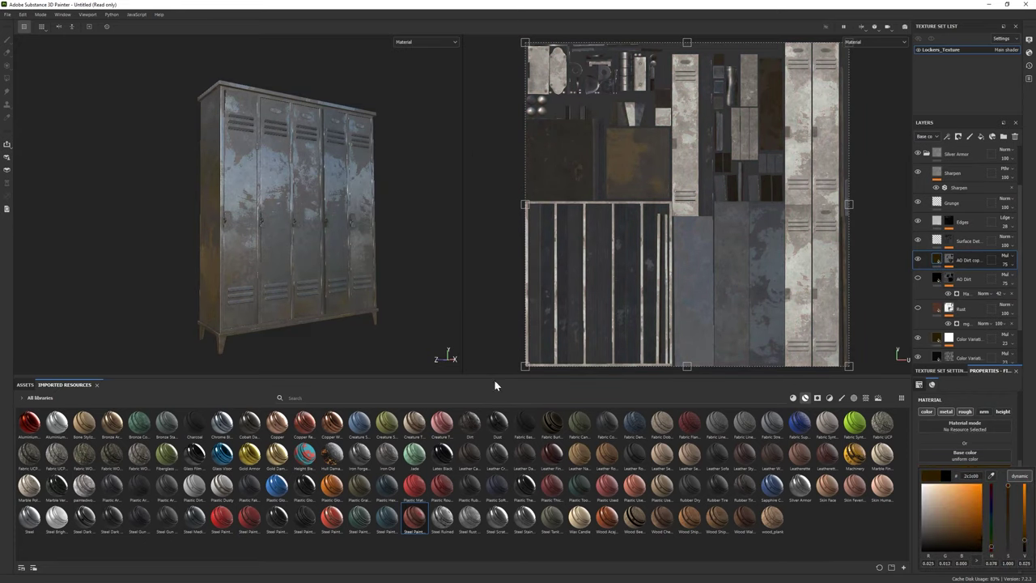
pyautogui.moveTo(373, 259)
pyautogui.keyDown('alt'); pyautogui.mouseDown()
pyautogui.moveTo(247, 240)
pyautogui.moveTo(258, 240)
pyautogui.mouseUp(); pyautogui.keyUp('alt')
# Step: Tint the Base fill layer's colour a muted pinkish brown
pyautogui.scroll(-2, 964, 243)
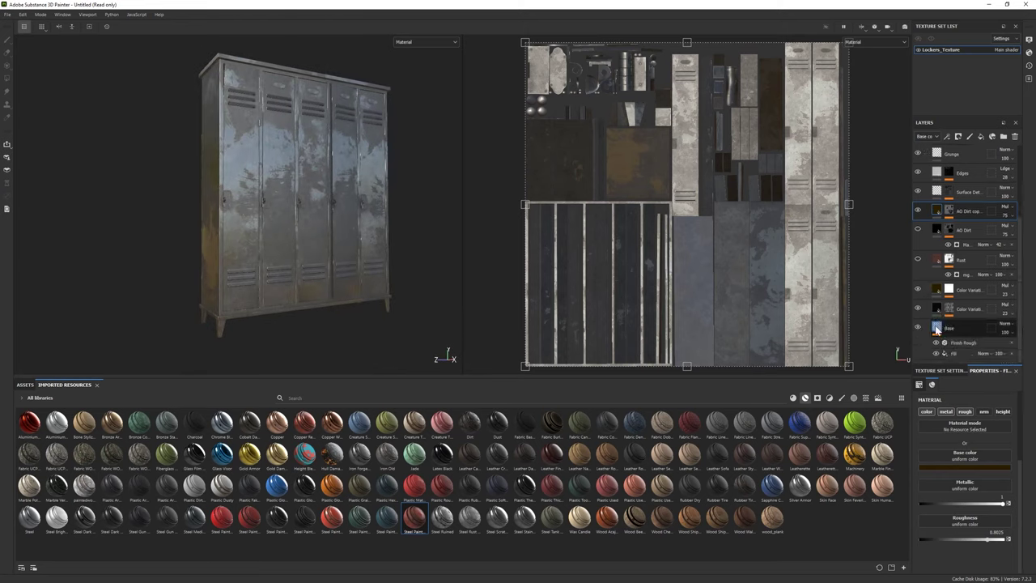
pyautogui.click(963, 327)
pyautogui.click(964, 468)
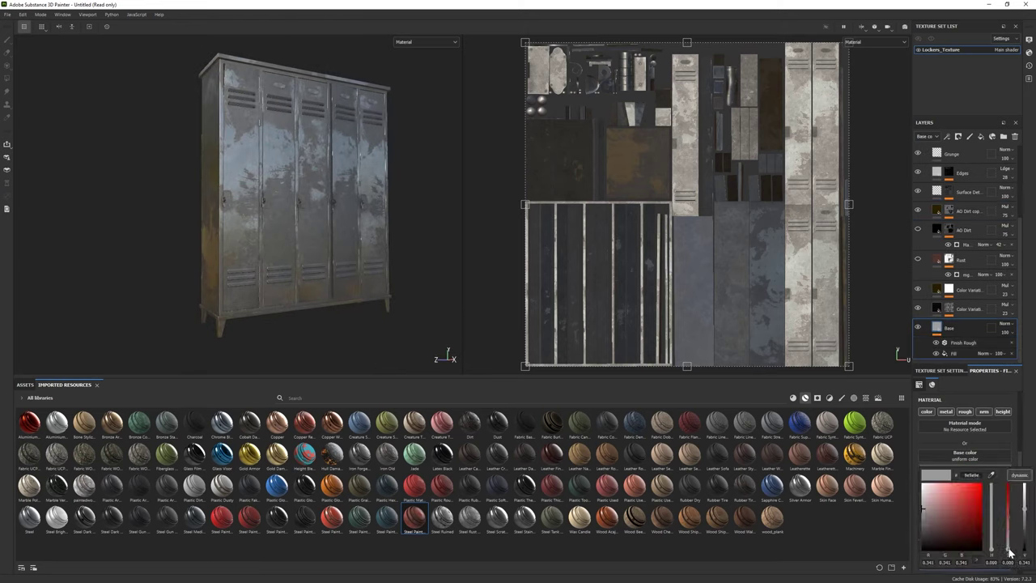
pyautogui.moveTo(1011, 553); pyautogui.dragTo(993, 537)
pyautogui.click(1034, 394)
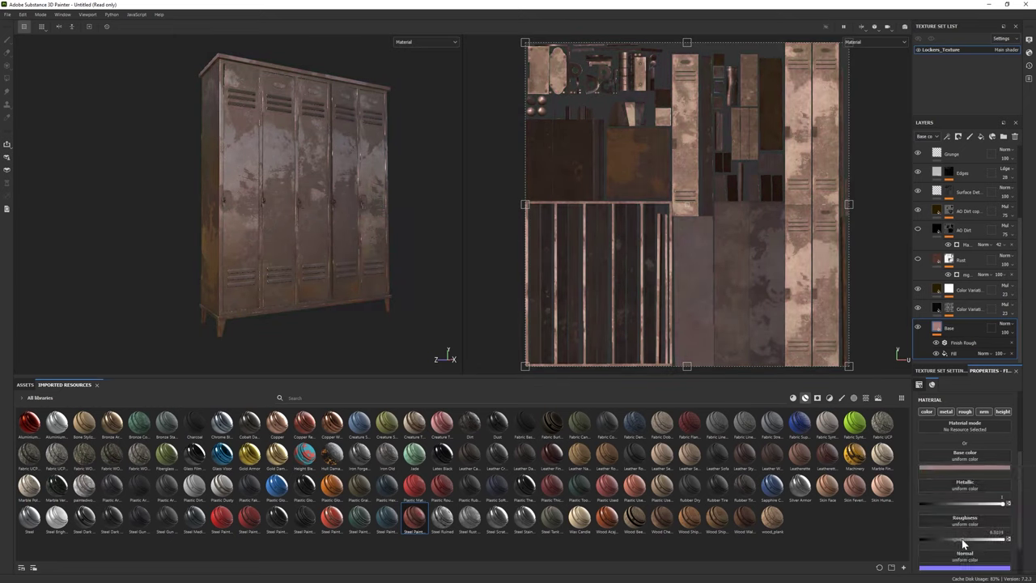
pyautogui.keyDown('alt'); pyautogui.moveTo(316, 235); pyautogui.dragTo(438, 305); pyautogui.keyUp('alt')
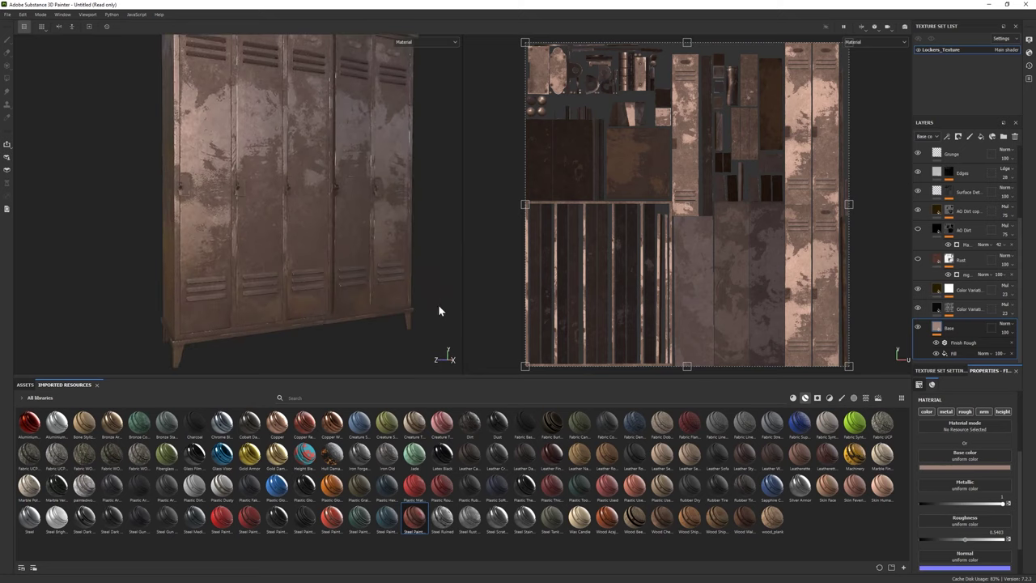
# Step: Set the Base layer's roughness to about 0.58 and recheck its metallic and colour
pyautogui.click(975, 539)
pyautogui.moveTo(291, 243)
pyautogui.keyDown('alt'); pyautogui.mouseDown()
pyautogui.moveTo(337, 179)
pyautogui.moveTo(307, 243)
pyautogui.moveTo(325, 262)
pyautogui.moveTo(380, 268)
pyautogui.mouseUp(); pyautogui.keyUp('alt')
pyautogui.click(971, 539)
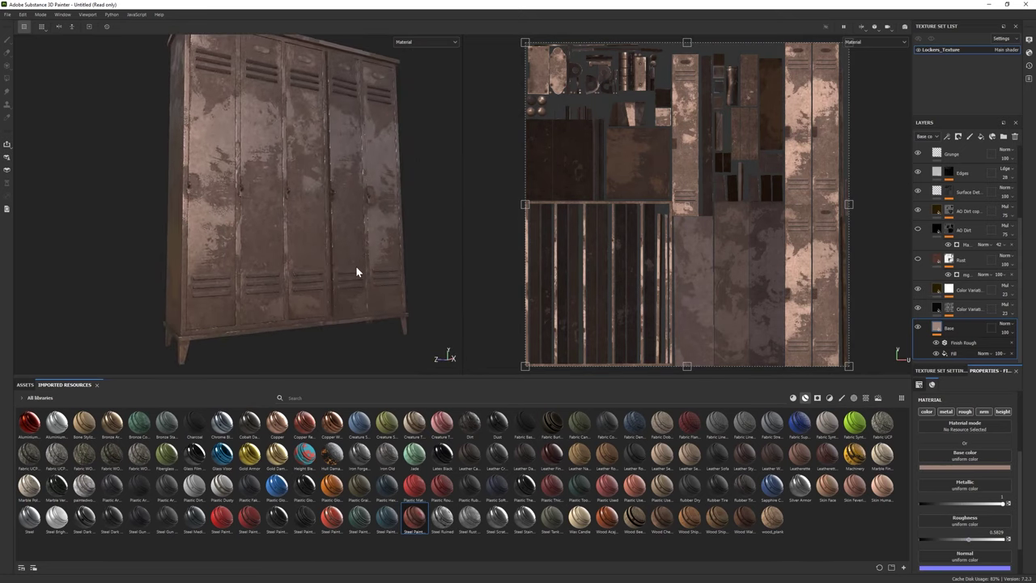
pyautogui.click(976, 495)
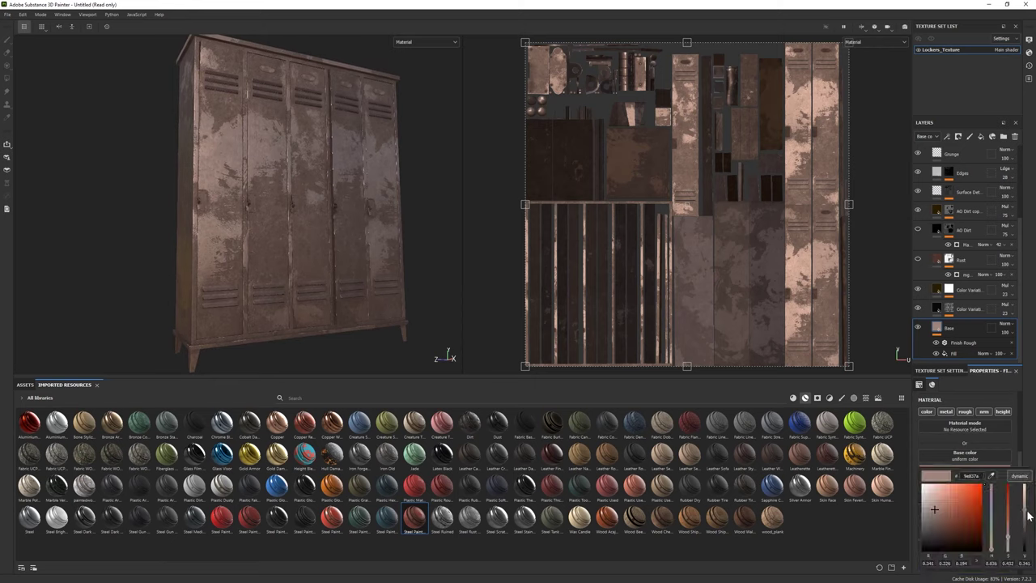
pyautogui.keyDown('alt'); pyautogui.moveTo(307, 243); pyautogui.dragTo(260, 268); pyautogui.keyUp('alt')
pyautogui.scroll(3, 261, 267)
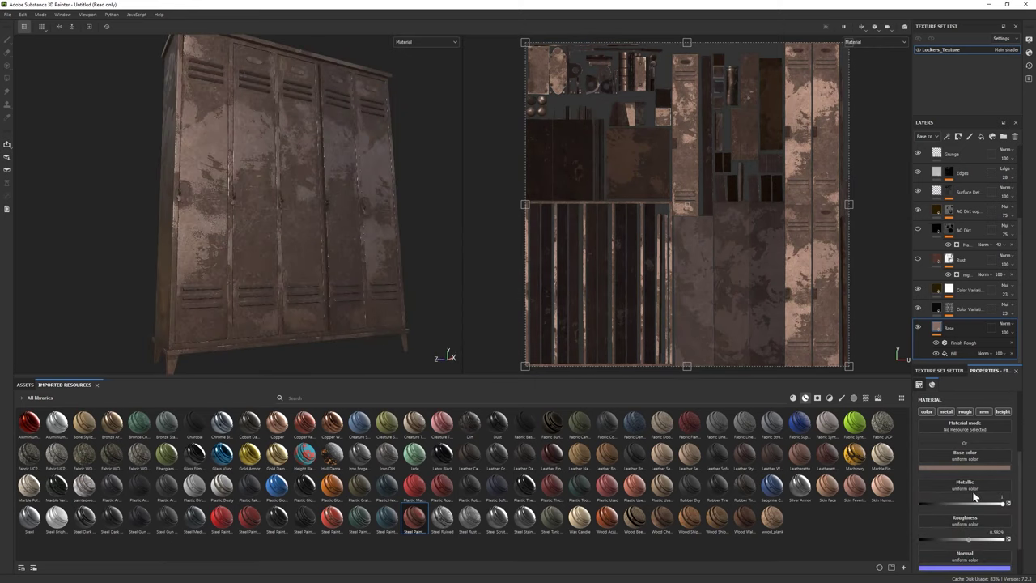
pyautogui.click(982, 468)
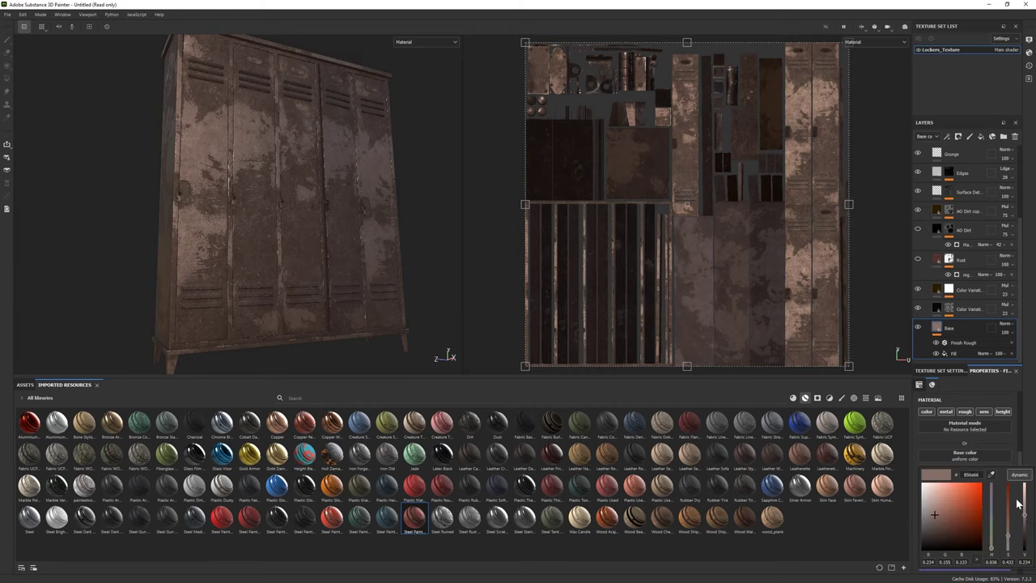
pyautogui.scroll(-2, 197, 201)
pyautogui.moveTo(197, 202)
pyautogui.keyDown('alt'); pyautogui.mouseDown()
pyautogui.moveTo(364, 262)
pyautogui.moveTo(336, 273)
pyautogui.mouseUp(); pyautogui.keyUp('alt')
pyautogui.click(969, 310)
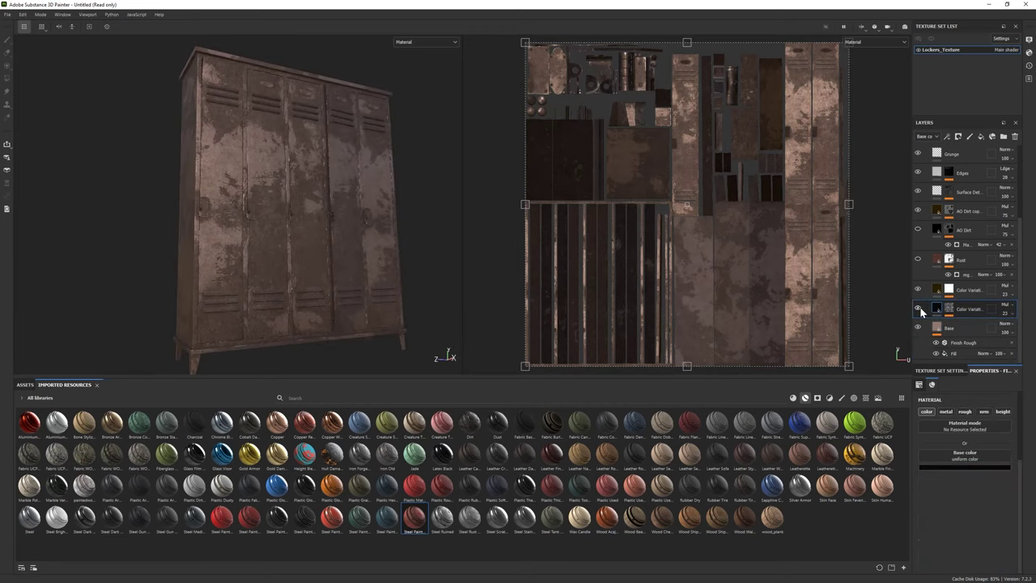
# Step: Toggle the Color Variation, AO Dirt copy and AO Dirt layers to compare their effect
pyautogui.click(917, 289)
pyautogui.click(918, 210)
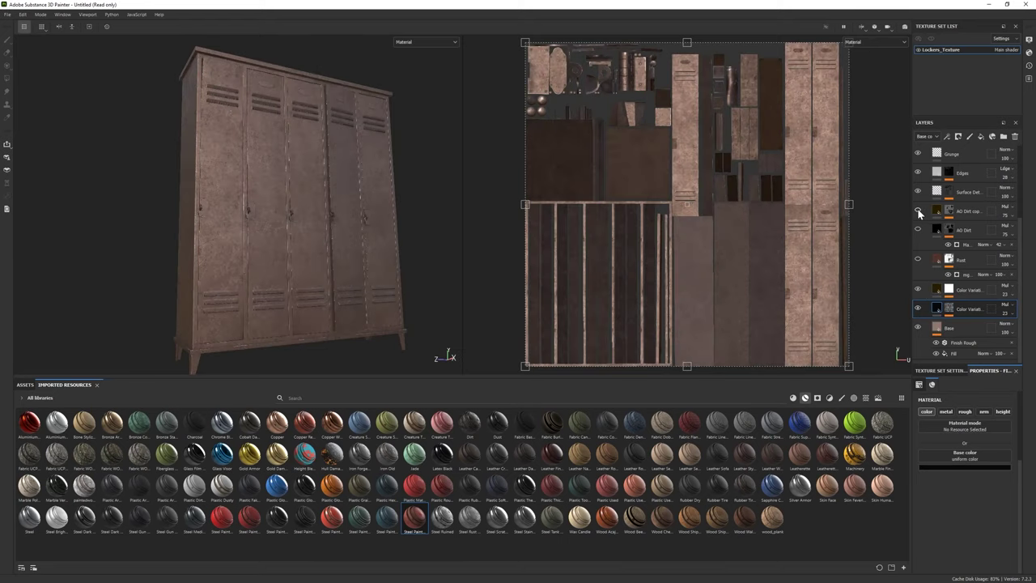
pyautogui.click(917, 210)
pyautogui.click(968, 211)
pyautogui.click(917, 240)
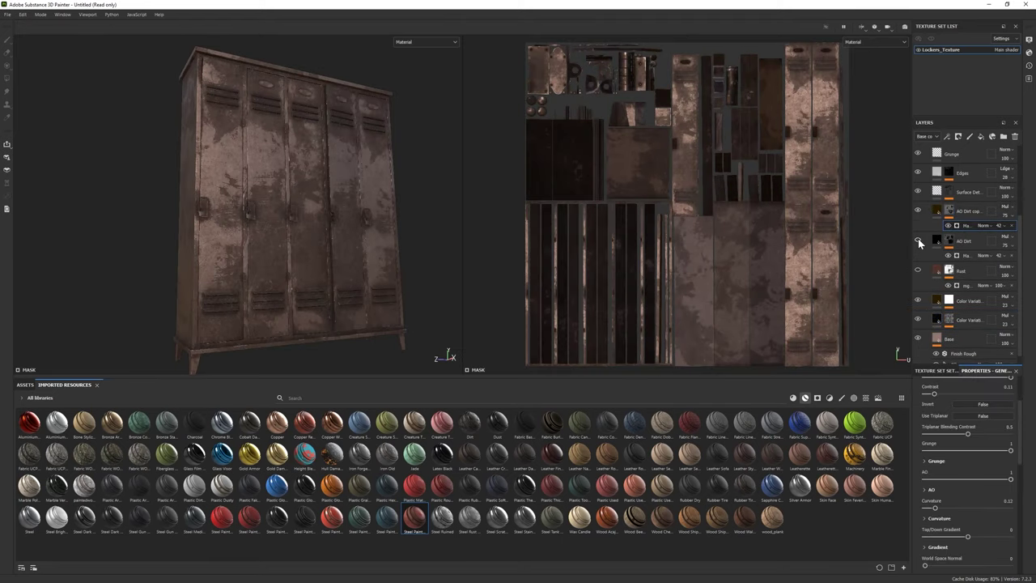
pyautogui.click(917, 240)
pyautogui.click(949, 242)
pyautogui.click(949, 241)
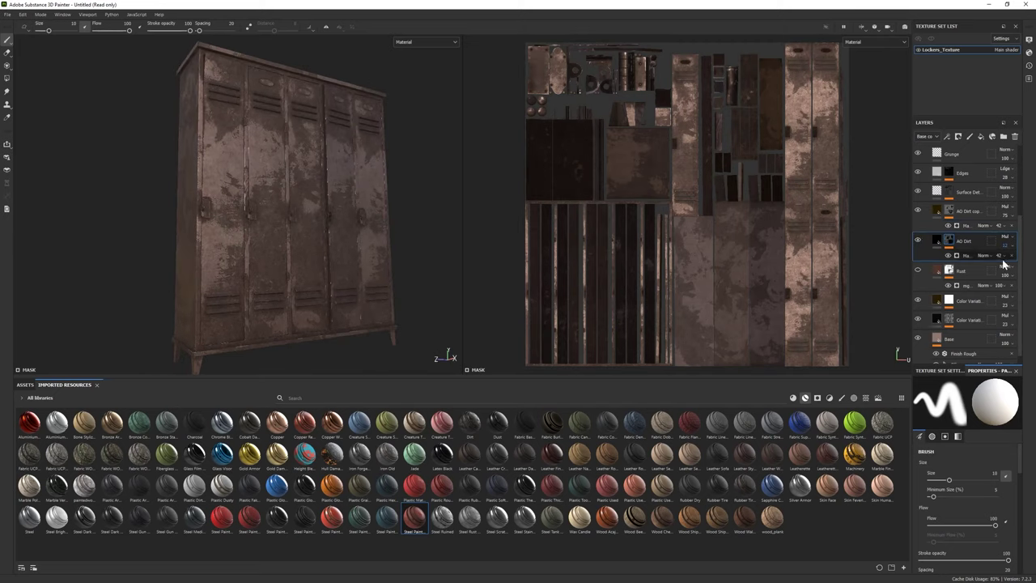
# Step: Raise the AO Dirt copy mask generator's Level to 1 and hide Surface Details
pyautogui.click(958, 225)
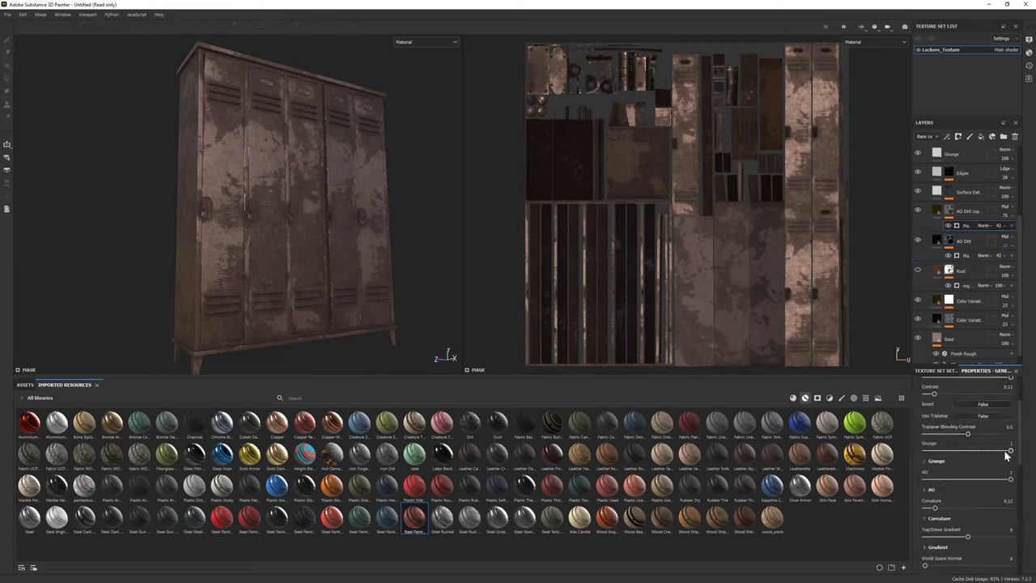
pyautogui.scroll(2, 986, 451)
pyautogui.scroll(1, 979, 457)
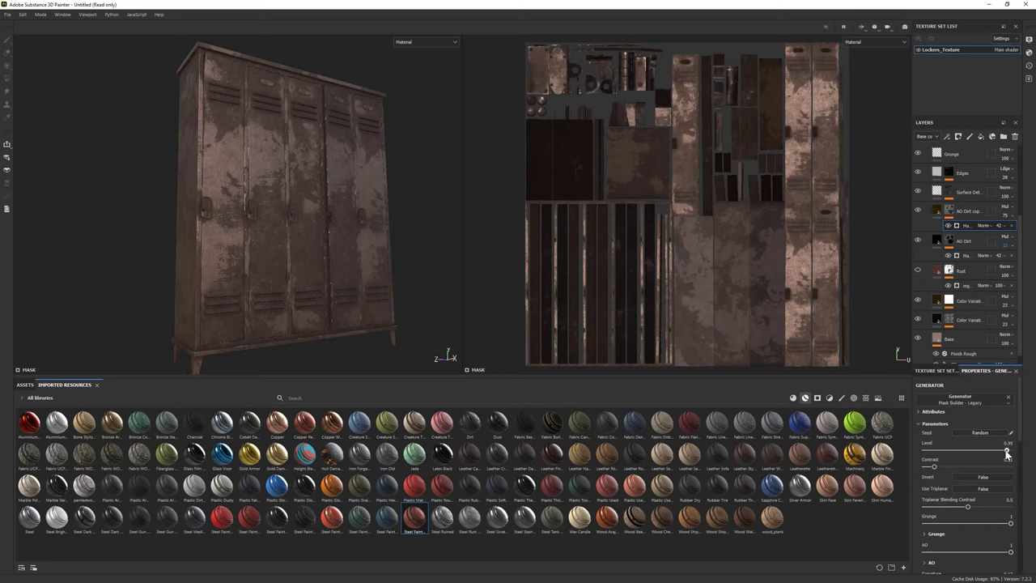
pyautogui.moveTo(993, 449); pyautogui.dragTo(985, 450)
pyautogui.moveTo(364, 239)
pyautogui.keyDown('alt'); pyautogui.mouseDown()
pyautogui.moveTo(194, 210)
pyautogui.moveTo(381, 292)
pyautogui.moveTo(326, 277)
pyautogui.moveTo(316, 247)
pyautogui.mouseUp(); pyautogui.keyUp('alt')
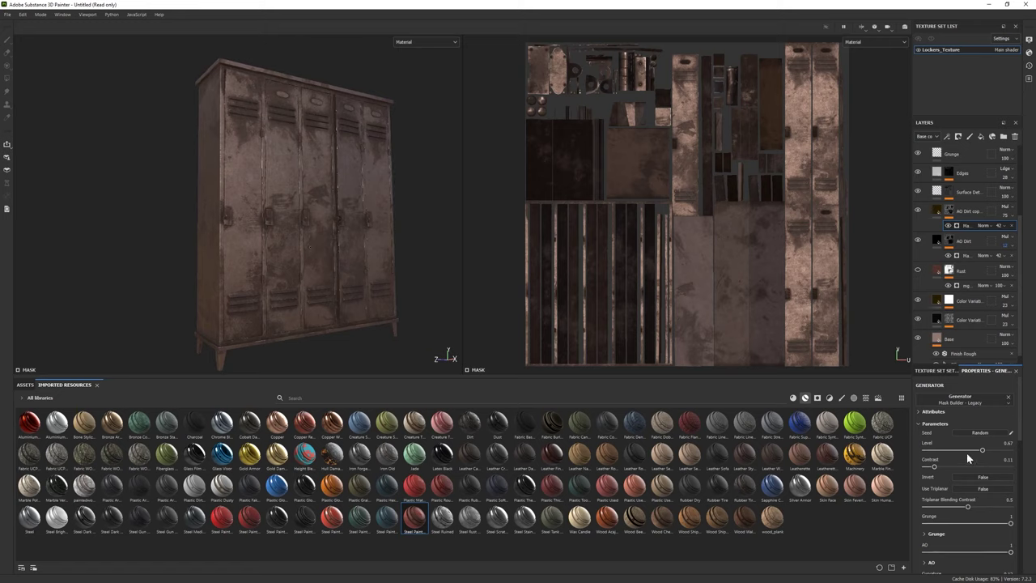
pyautogui.moveTo(983, 450); pyautogui.dragTo(1018, 455)
pyautogui.keyDown('alt'); pyautogui.moveTo(324, 211); pyautogui.dragTo(246, 241); pyautogui.keyUp('alt')
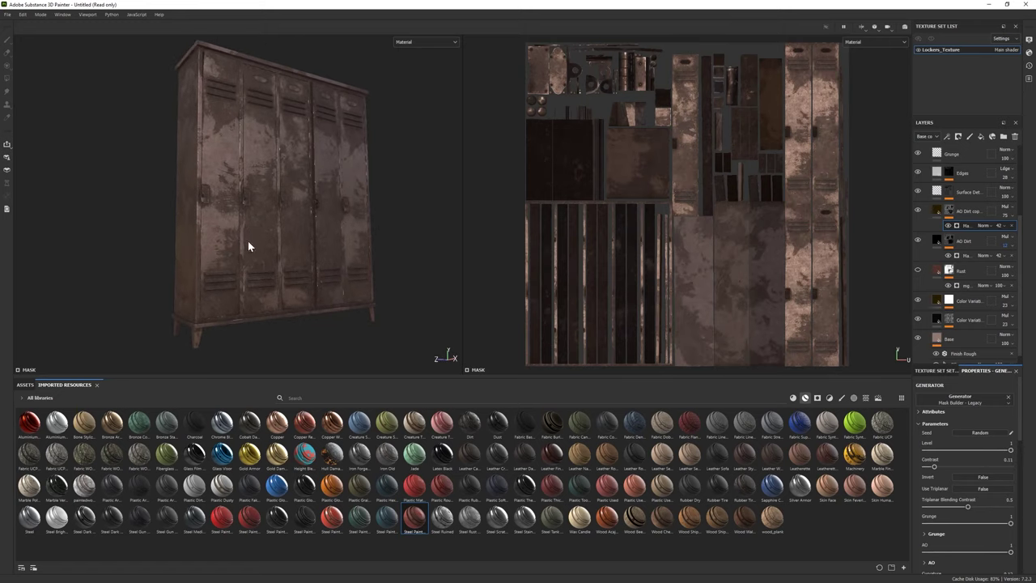
pyautogui.click(918, 192)
pyautogui.click(938, 172)
# Step: Darken the Edges layer's colour from white and raise its mask generator Global Balance to 0.76
pyautogui.click(964, 456)
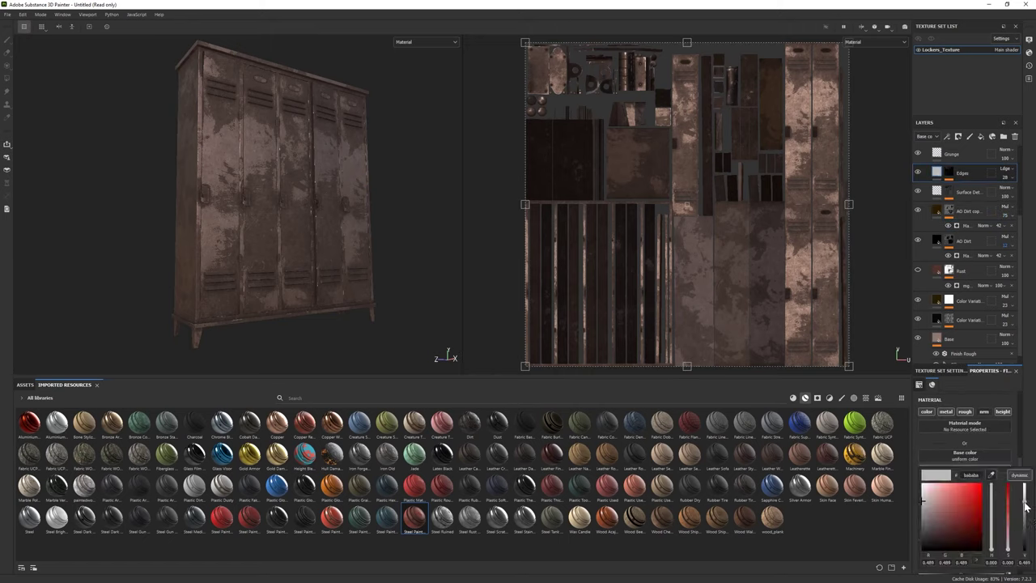
pyautogui.moveTo(930, 542); pyautogui.dragTo(922, 497)
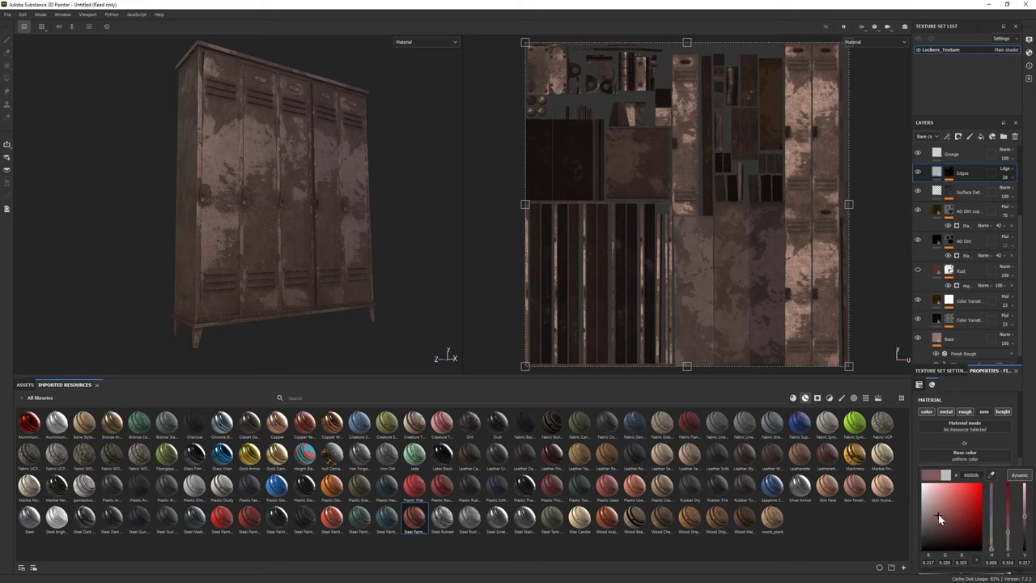
pyautogui.click(949, 172)
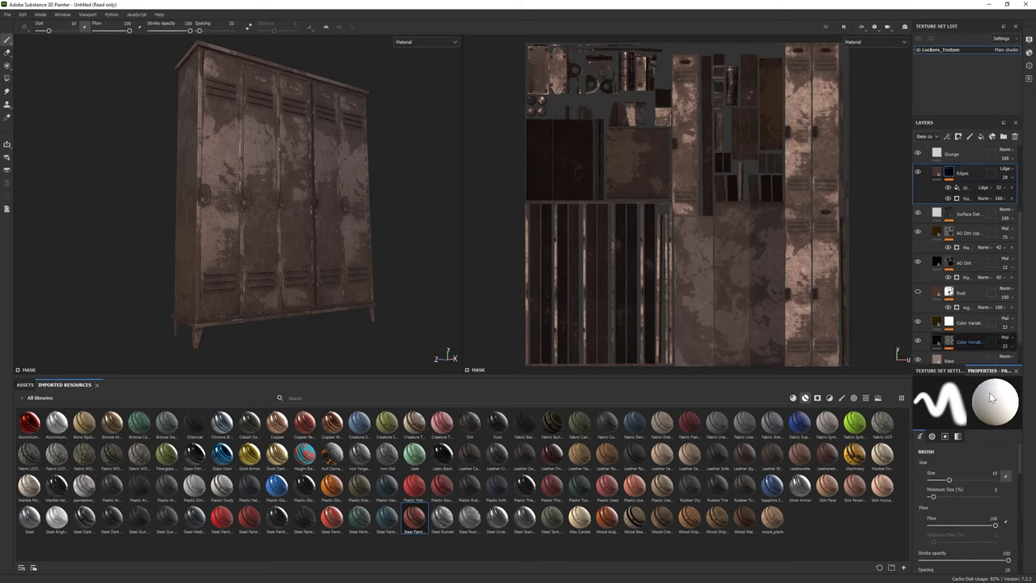
pyautogui.click(968, 199)
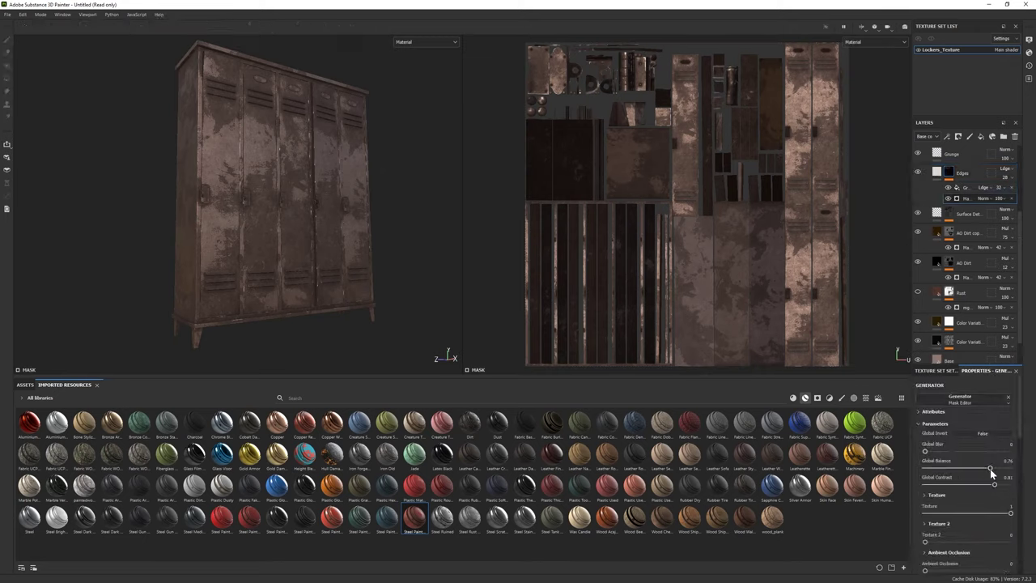
pyautogui.moveTo(968, 468)
pyautogui.mouseDown()
pyautogui.moveTo(1006, 468)
pyautogui.moveTo(989, 468)
pyautogui.mouseUp()
pyautogui.moveTo(380, 275)
pyautogui.keyDown('alt'); pyautogui.mouseDown()
pyautogui.moveTo(331, 274)
pyautogui.moveTo(247, 248)
pyautogui.mouseUp(); pyautogui.keyUp('alt')
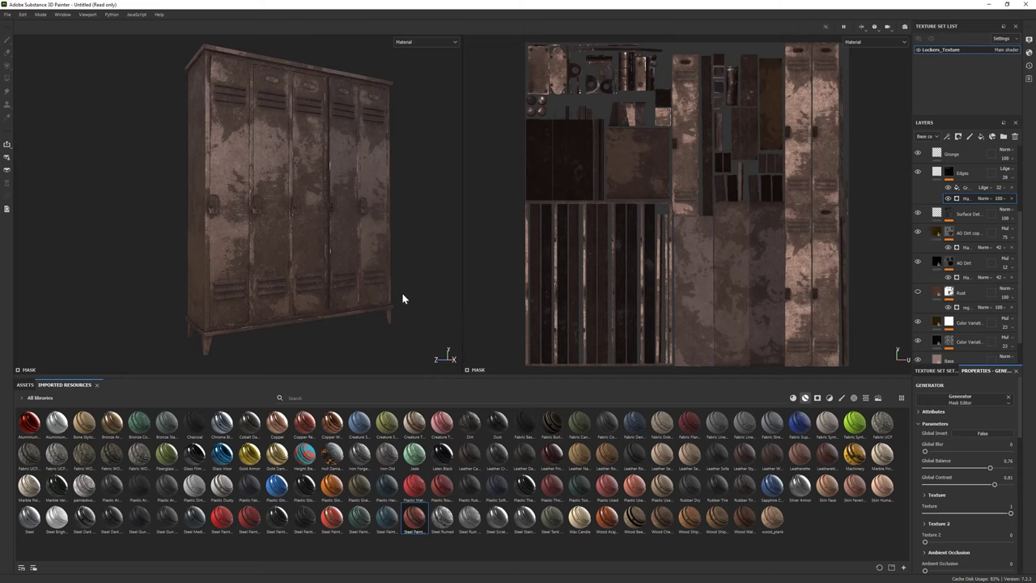
pyautogui.scroll(2, 344, 274)
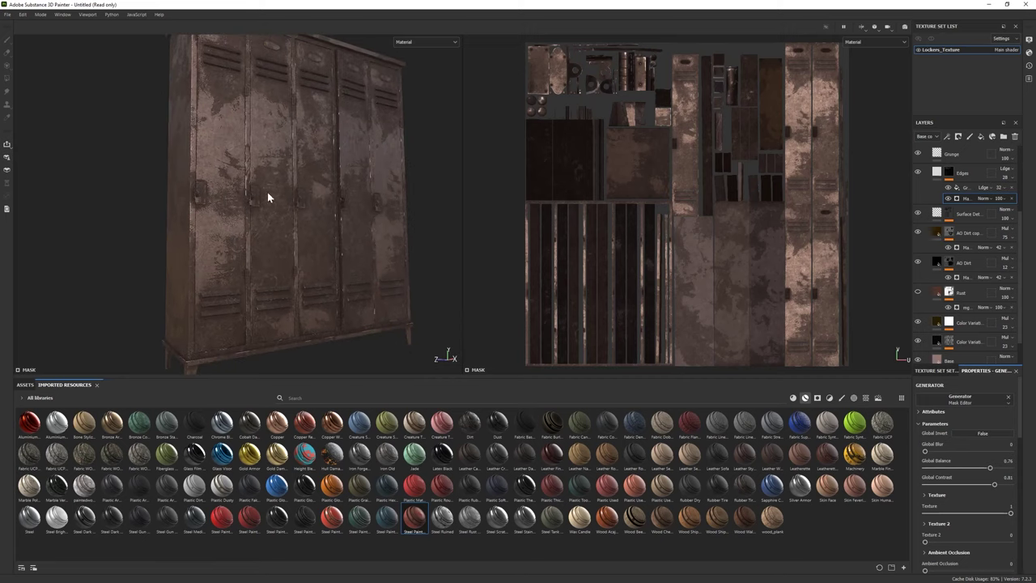
# Step: Slightly darken the Base fill layer's base colour
pyautogui.click(959, 353)
pyautogui.click(992, 467)
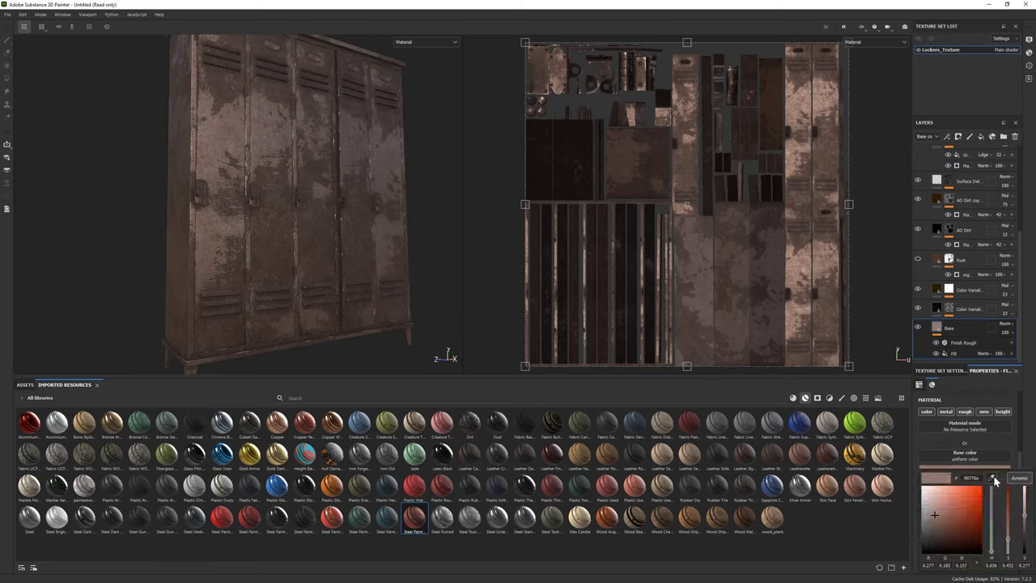
pyautogui.moveTo(1025, 523); pyautogui.dragTo(1025, 526)
pyautogui.moveTo(935, 512); pyautogui.dragTo(938, 515)
pyautogui.click(964, 467)
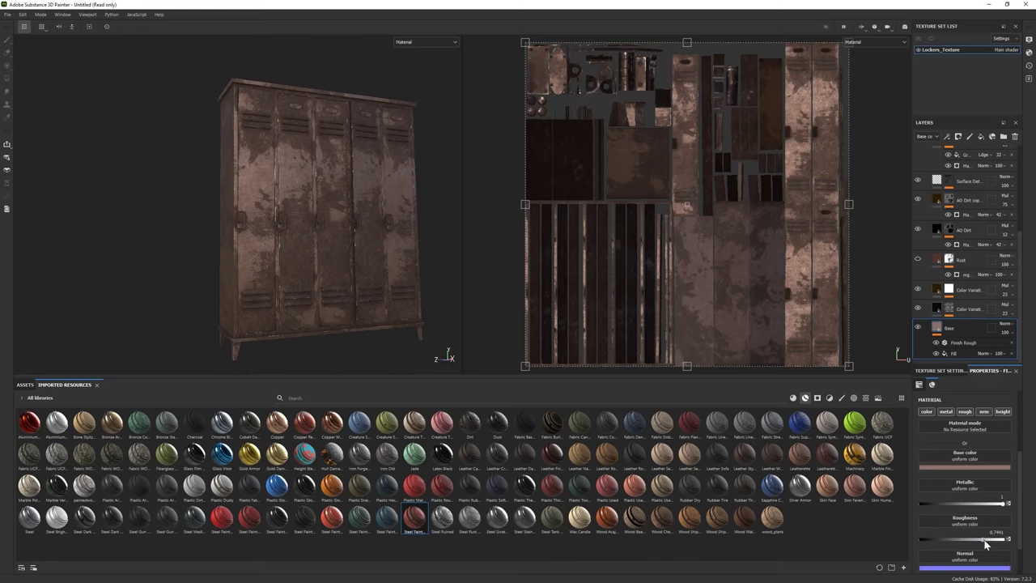
# Step: Set the Base fill's Metallic to 1 and Roughness to about 0.86, then darken its colour further
pyautogui.keyDown('alt'); pyautogui.moveTo(298, 235); pyautogui.dragTo(324, 259); pyautogui.keyUp('alt')
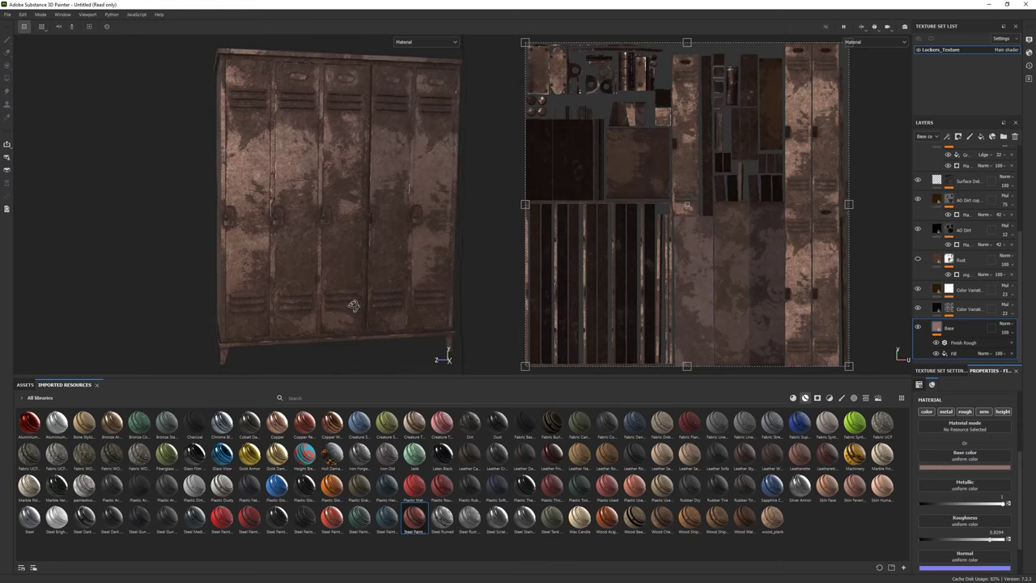
pyautogui.scroll(3, 338, 282)
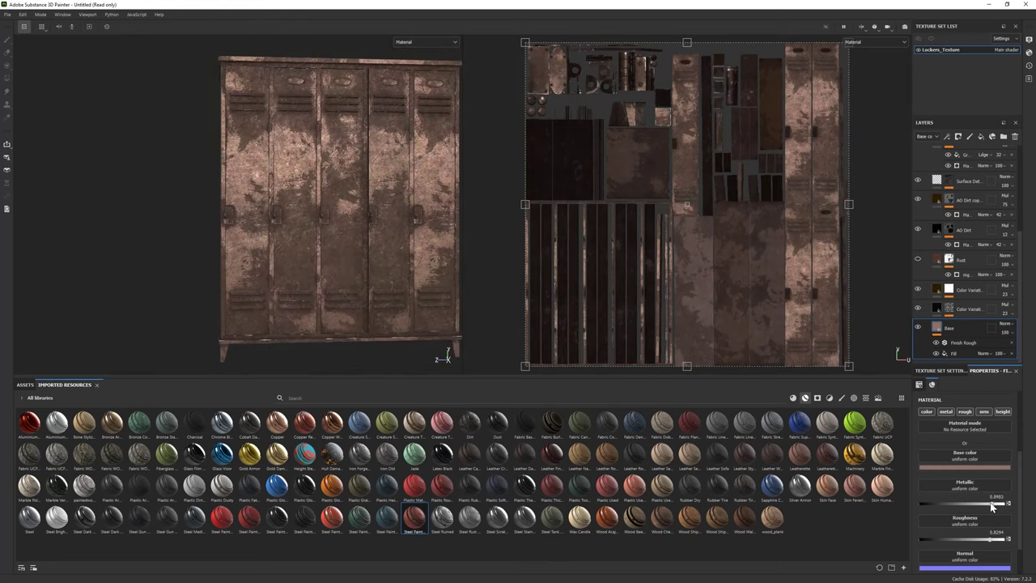
pyautogui.moveTo(968, 504); pyautogui.dragTo(1020, 506)
pyautogui.moveTo(991, 542)
pyautogui.mouseDown()
pyautogui.moveTo(1000, 543)
pyautogui.moveTo(991, 543)
pyautogui.mouseUp()
pyautogui.moveTo(404, 344)
pyautogui.keyDown('alt'); pyautogui.mouseDown()
pyautogui.moveTo(363, 344)
pyautogui.moveTo(385, 336)
pyautogui.mouseUp(); pyautogui.keyUp('alt')
pyautogui.click(1005, 468)
pyautogui.click(1026, 527)
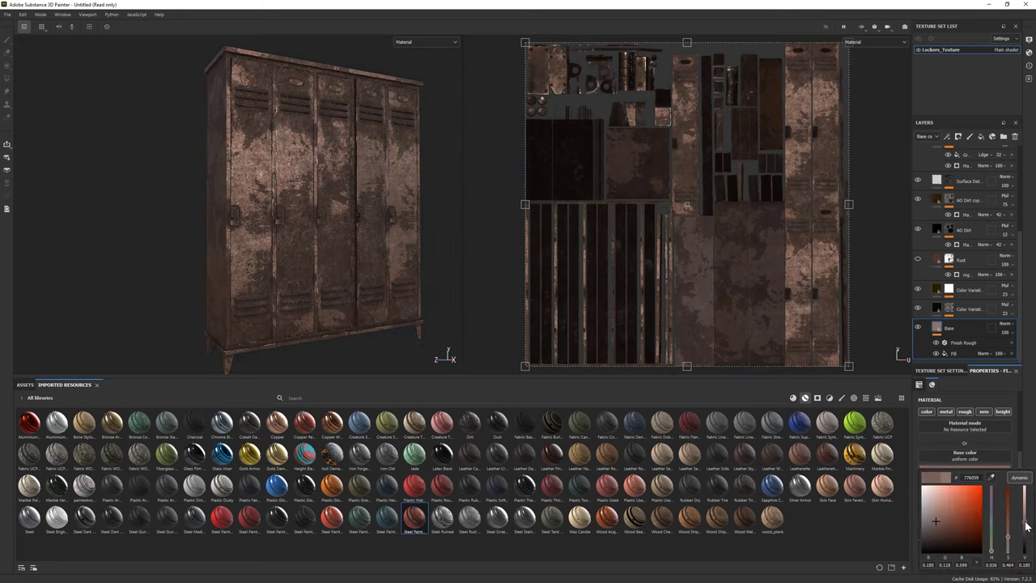
pyautogui.click(939, 203)
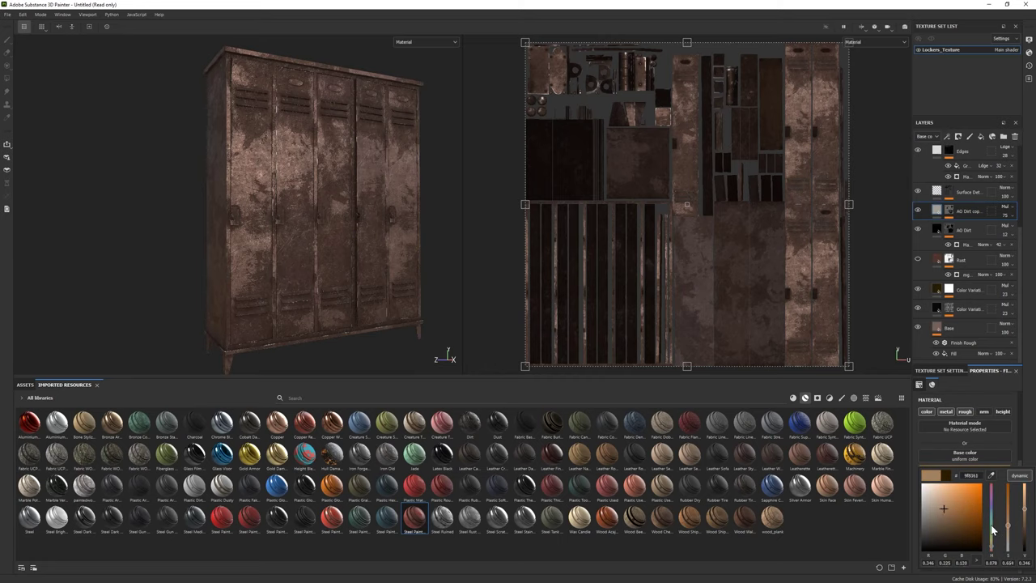
# Step: Toggle the AO Dirt copy layer off and on to compare the dirt
pyautogui.click(963, 165)
pyautogui.keyDown('alt'); pyautogui.moveTo(340, 235); pyautogui.dragTo(388, 243); pyautogui.keyUp('alt')
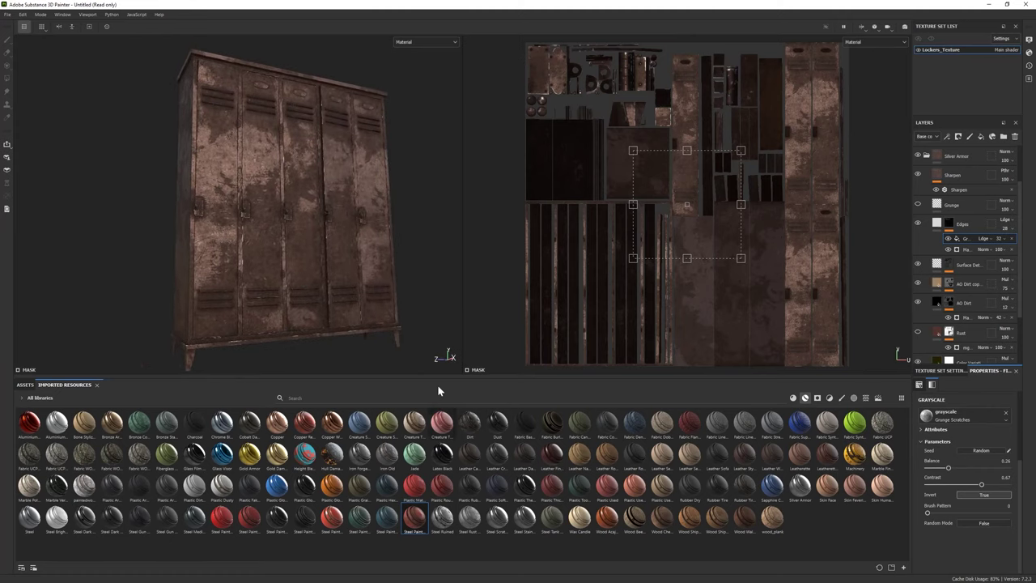
pyautogui.click(918, 283)
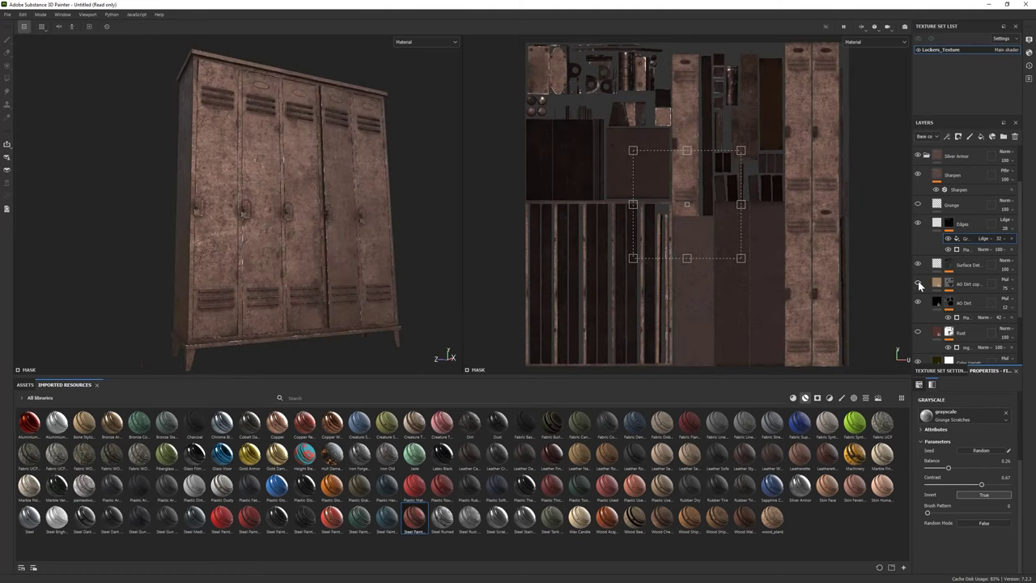
pyautogui.click(918, 282)
pyautogui.click(918, 283)
pyautogui.click(918, 283)
pyautogui.click(952, 286)
# Step: Lower the AO Dirt copy mask generator's Level and set its fill roughness to about 0.92
pyautogui.click(952, 286)
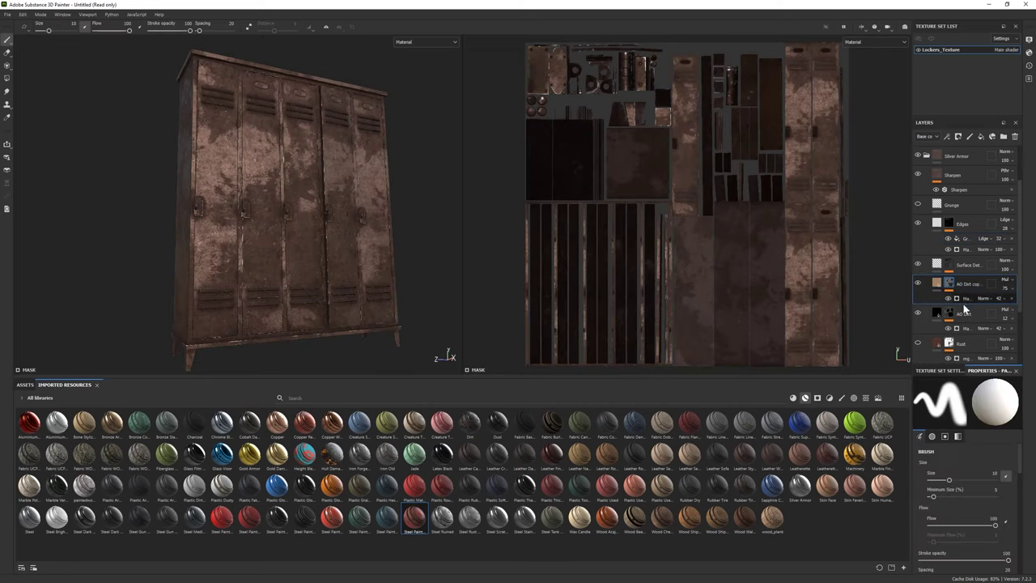
pyautogui.click(965, 297)
pyautogui.moveTo(1010, 452); pyautogui.dragTo(994, 451)
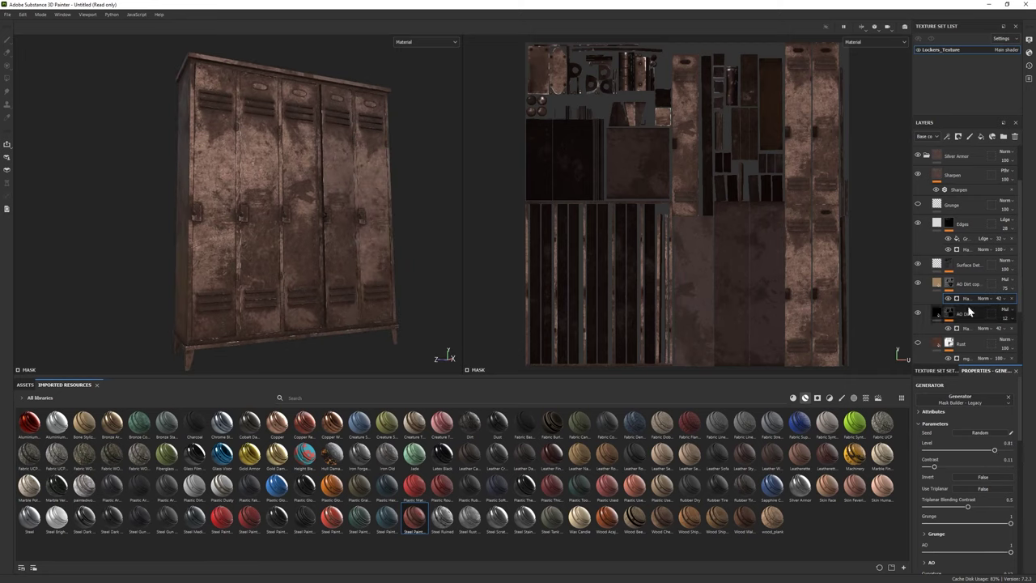
pyautogui.click(938, 282)
pyautogui.moveTo(989, 540); pyautogui.dragTo(937, 539)
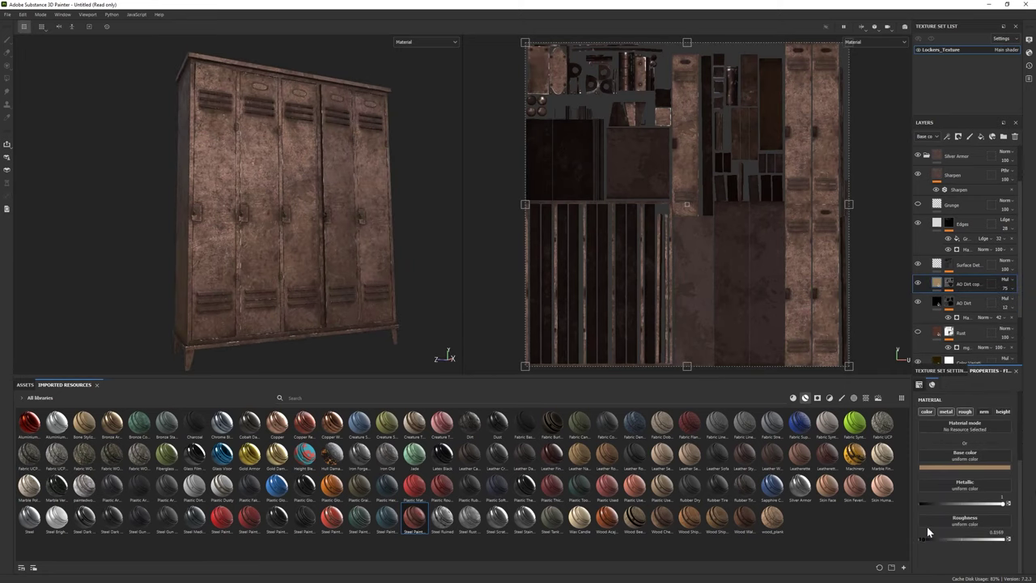
pyautogui.keyDown('alt'); pyautogui.moveTo(232, 217); pyautogui.dragTo(228, 240); pyautogui.keyUp('alt')
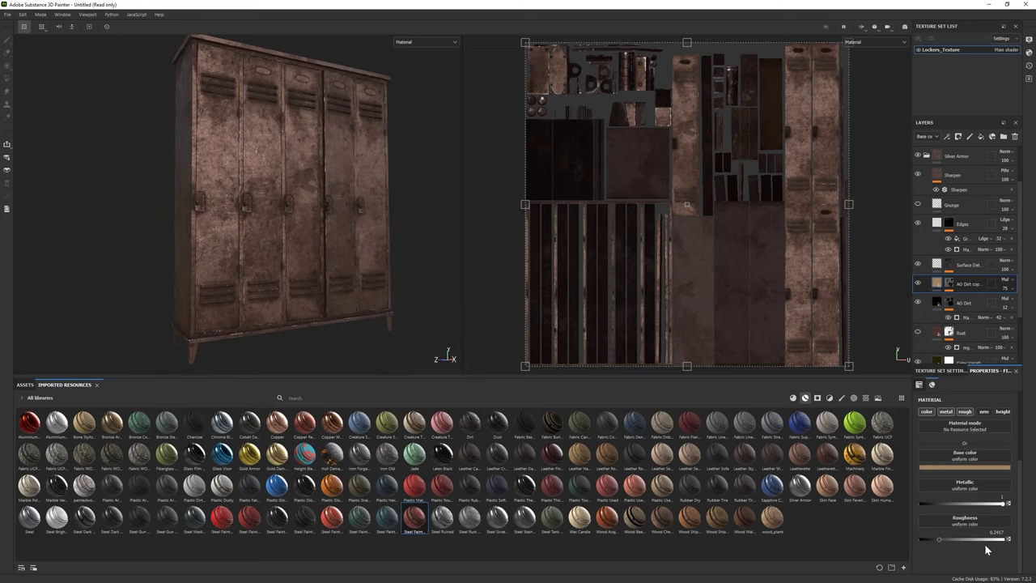
pyautogui.moveTo(946, 538); pyautogui.dragTo(1000, 540)
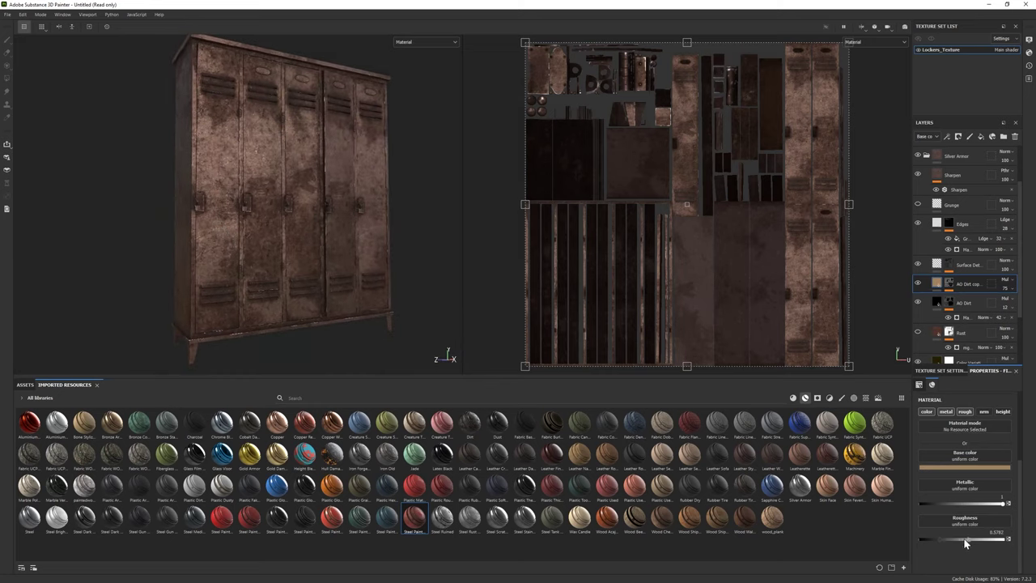
# Step: Compare against the AO Dirt layer and set its mask generator to Level 0.09, Grunge 0.37
pyautogui.click(949, 282)
pyautogui.click(964, 299)
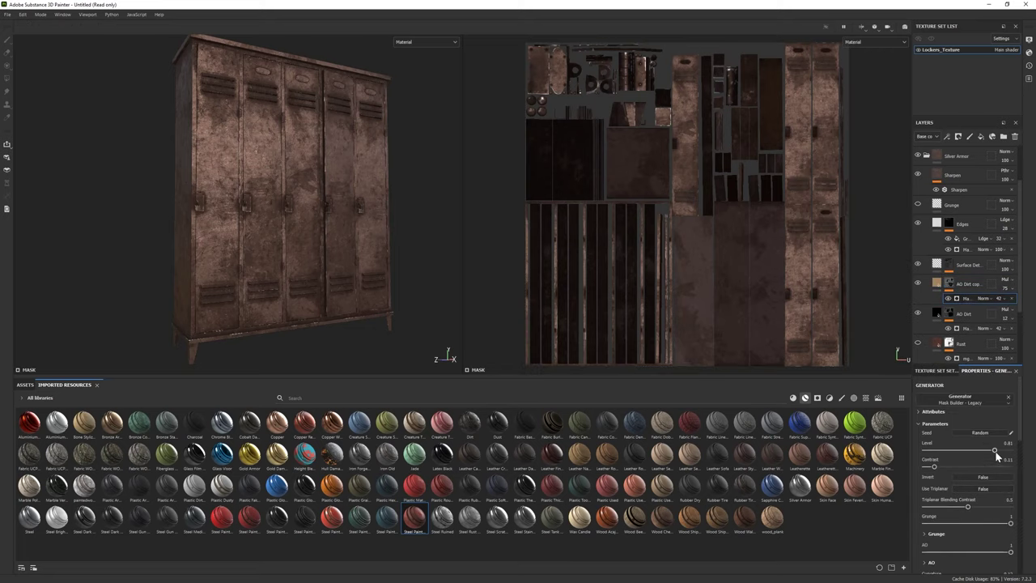
pyautogui.keyDown('alt'); pyautogui.moveTo(151, 289); pyautogui.dragTo(245, 268); pyautogui.keyUp('alt')
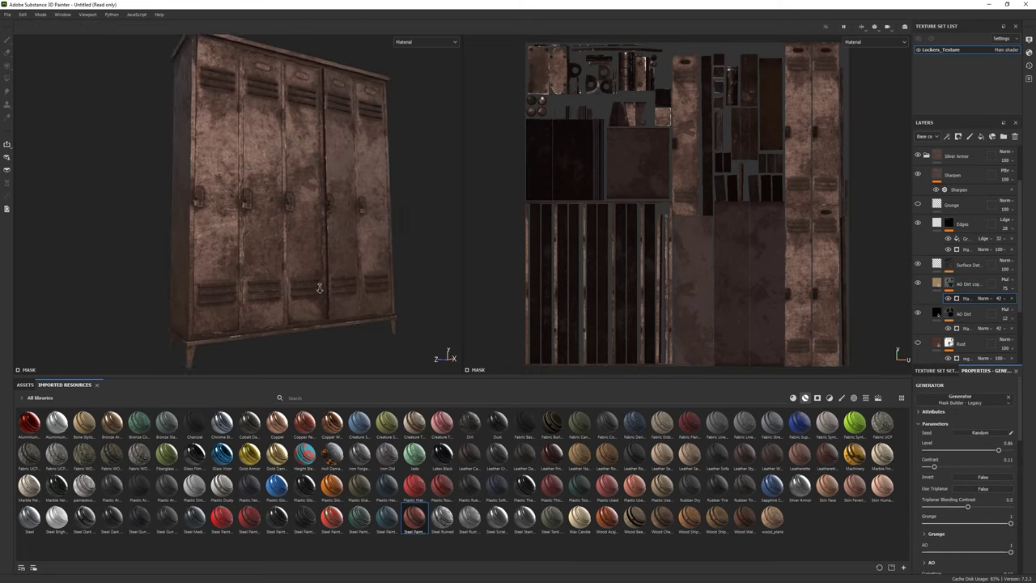
pyautogui.click(918, 313)
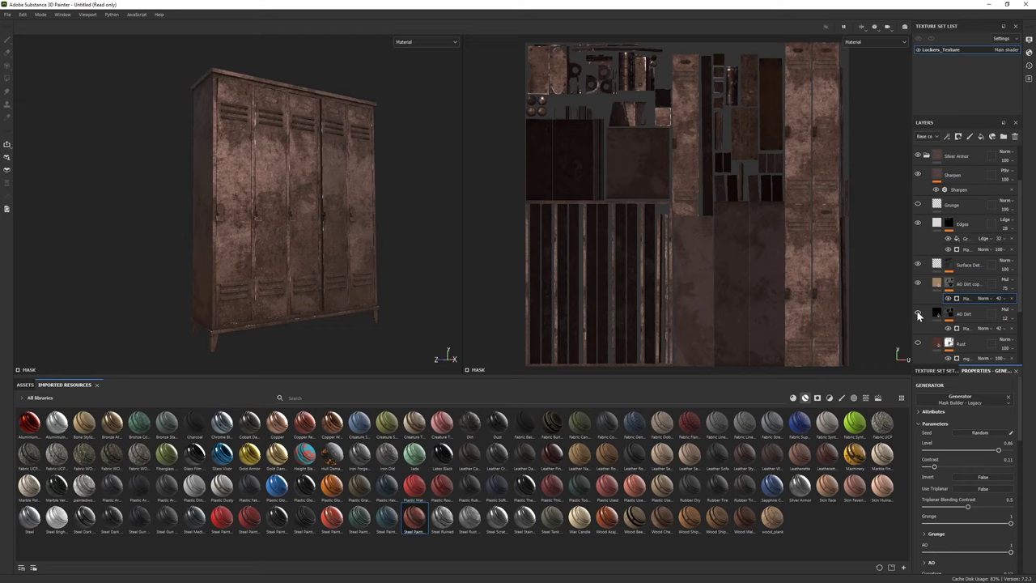
pyautogui.click(963, 328)
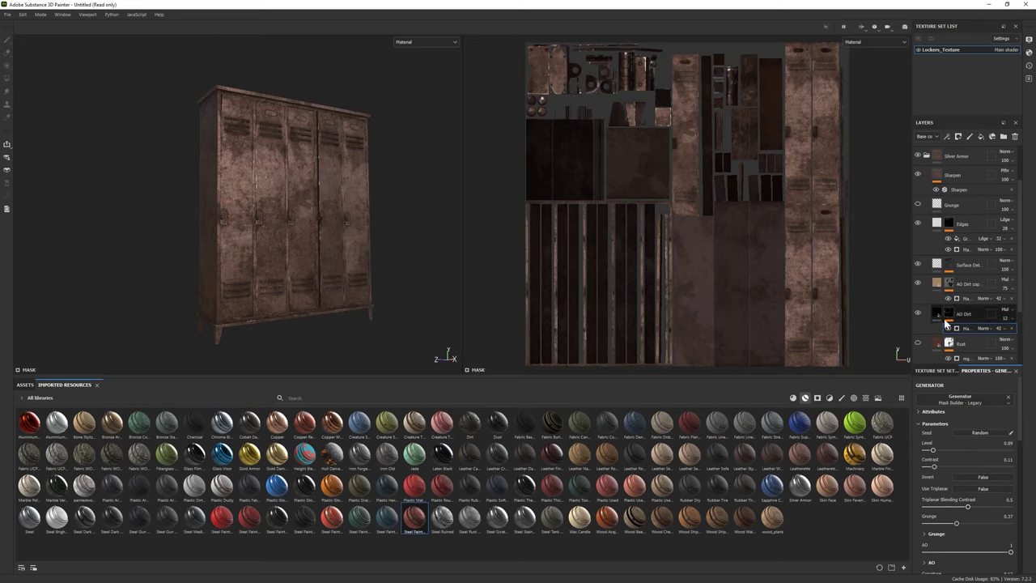
pyautogui.moveTo(129, 259)
pyautogui.keyDown('alt'); pyautogui.mouseDown()
pyautogui.moveTo(175, 221)
pyautogui.moveTo(297, 259)
pyautogui.moveTo(314, 281)
pyautogui.mouseUp(); pyautogui.keyUp('alt')
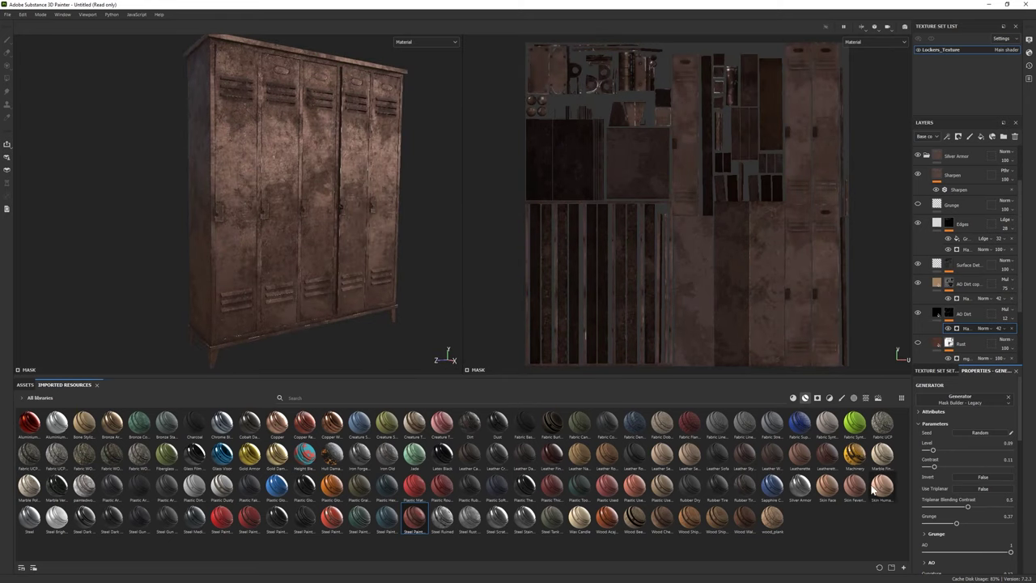
# Step: Add Rust Coarse as a new layer and darken its rust colour to deep brown
pyautogui.click(794, 397)
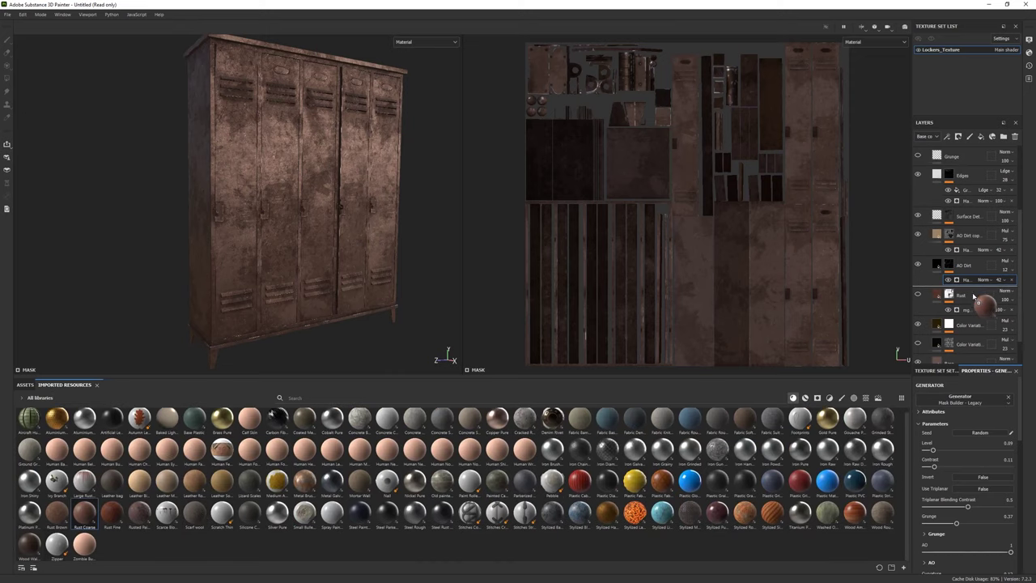
pyautogui.moveTo(969, 290)
pyautogui.mouseDown()
pyautogui.moveTo(953, 172)
pyautogui.moveTo(955, 220)
pyautogui.mouseUp()
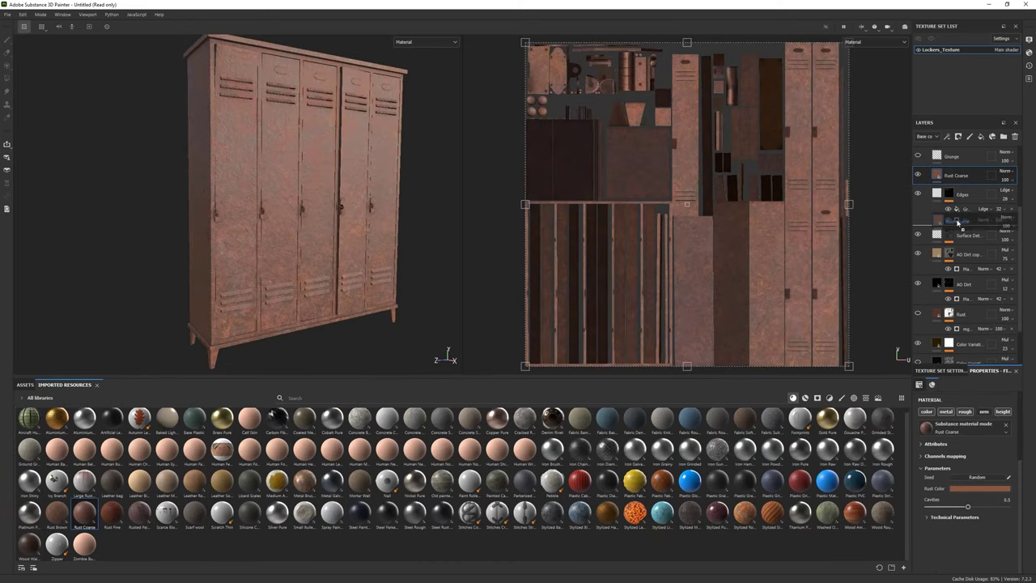
pyautogui.click(978, 489)
pyautogui.moveTo(1025, 438); pyautogui.dragTo(1023, 454)
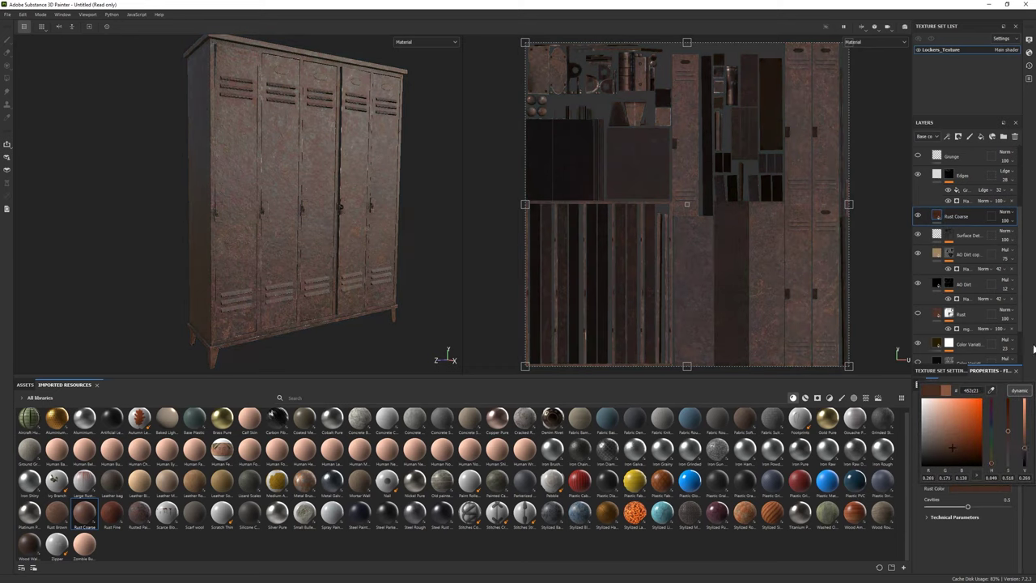
pyautogui.click(961, 489)
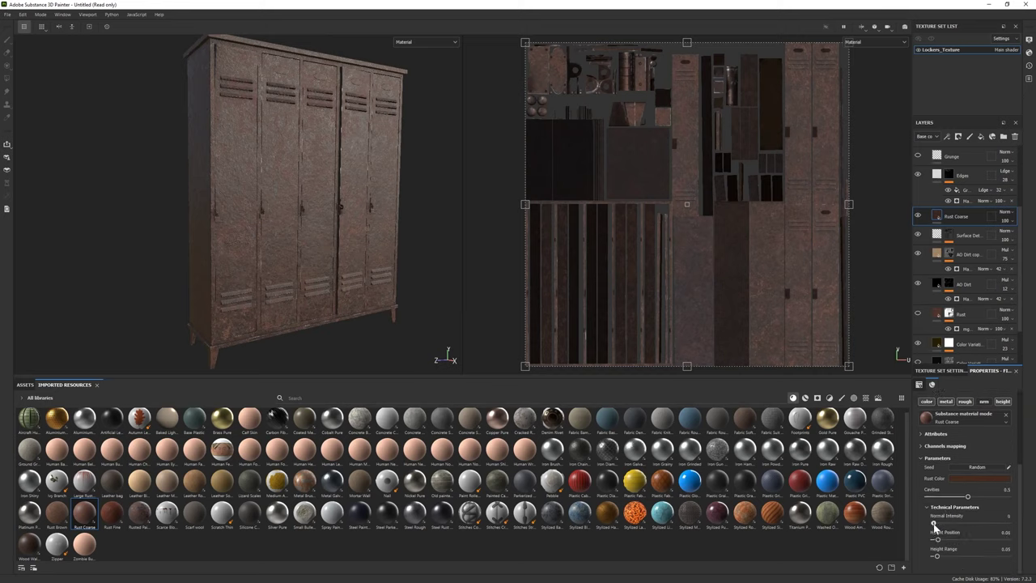
# Step: Toggle the Rust Coarse layer to compare and bring up its layer options
pyautogui.keyDown('alt'); pyautogui.moveTo(272, 242); pyautogui.dragTo(340, 243); pyautogui.keyUp('alt')
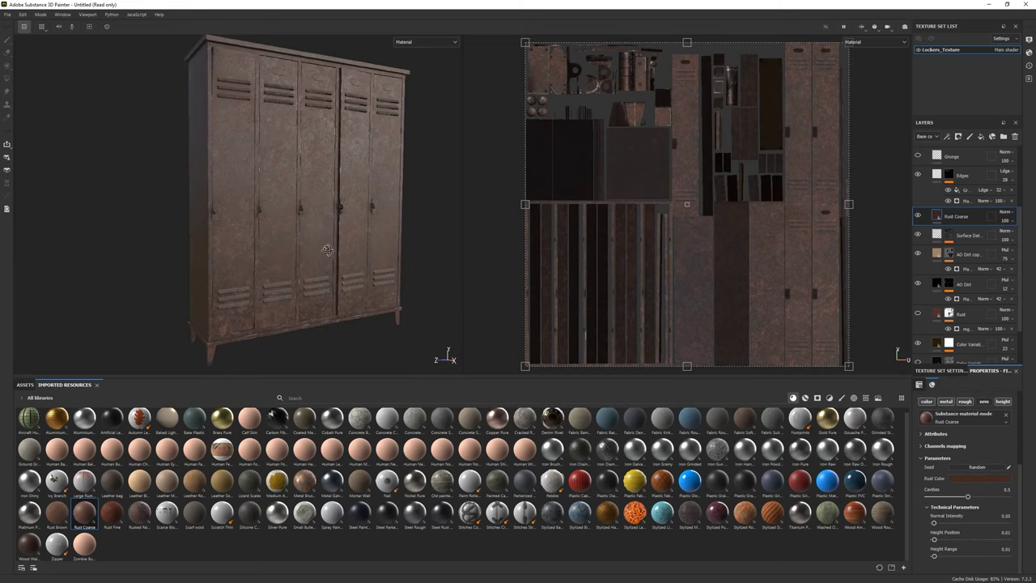
pyautogui.click(918, 217)
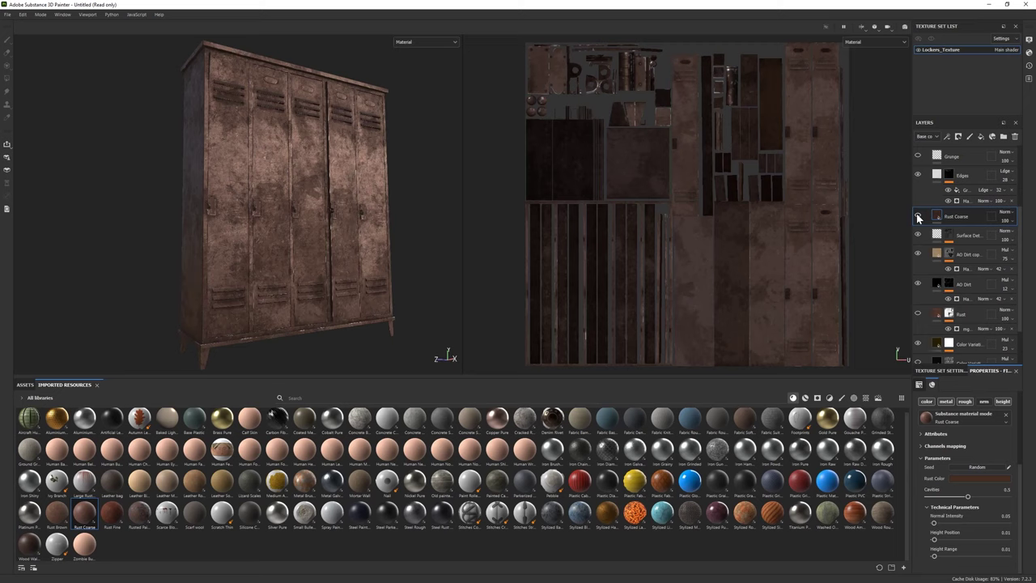
pyautogui.rightClick(924, 216)
# Step: Give Rust Coarse a black mask and set the brush to size about 77, flow 18
pyautogui.click(947, 230)
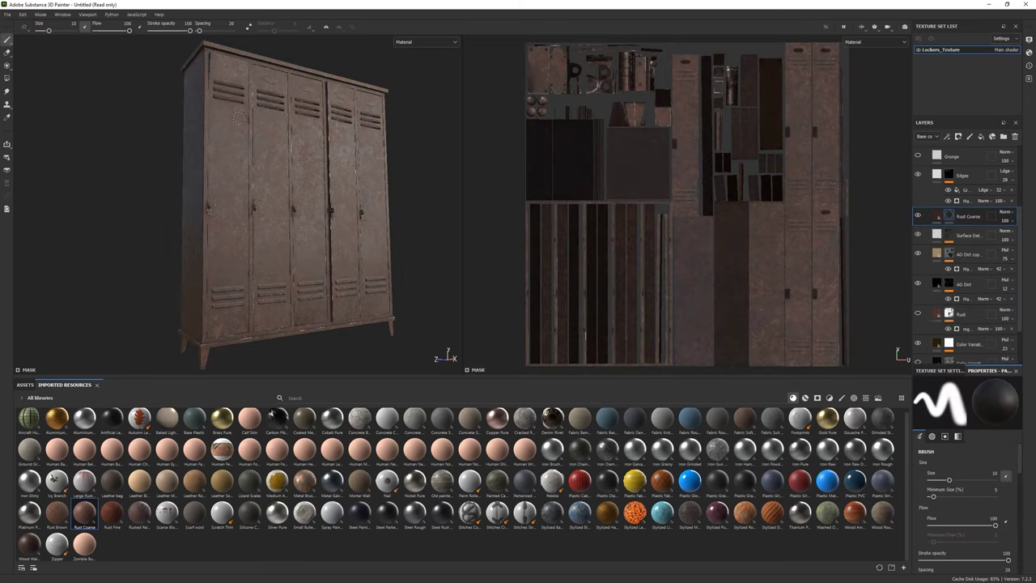
pyautogui.keyDown('ctrl'); pyautogui.moveTo(240, 116); pyautogui.dragTo(283, 122, button='right'); pyautogui.keyUp('ctrl')
pyautogui.moveTo(124, 33); pyautogui.dragTo(107, 30)
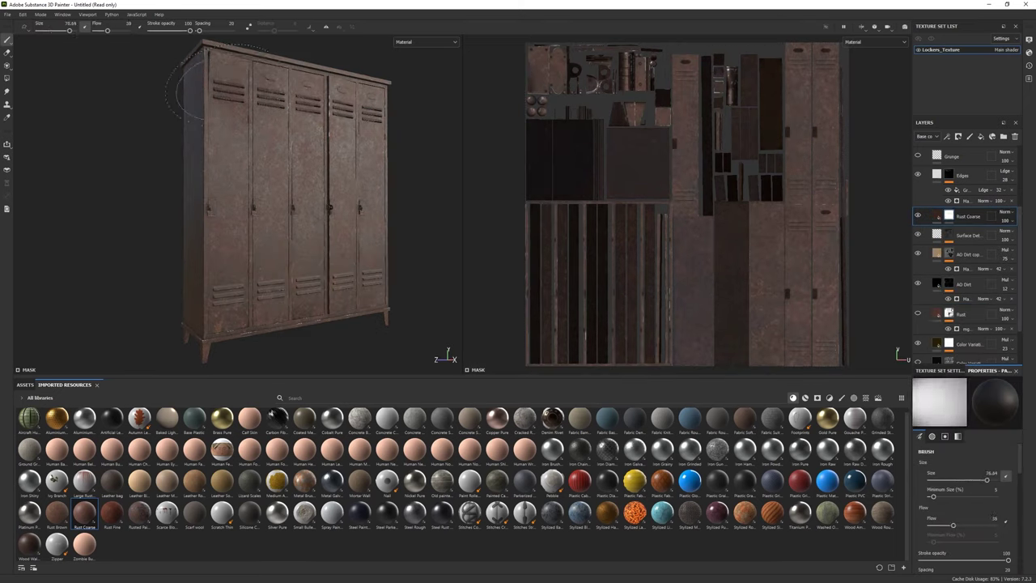
pyautogui.keyDown('alt'); pyautogui.moveTo(203, 151); pyautogui.dragTo(235, 154); pyautogui.keyUp('alt')
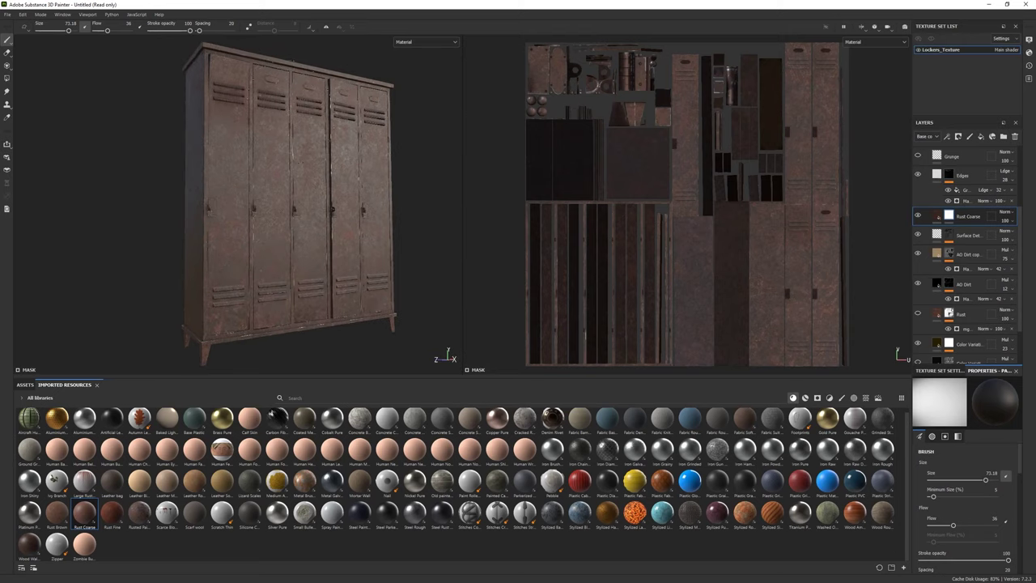
pyautogui.moveTo(107, 30); pyautogui.dragTo(100, 30)
pyautogui.keyDown('alt'); pyautogui.moveTo(195, 154); pyautogui.dragTo(217, 155); pyautogui.keyUp('alt')
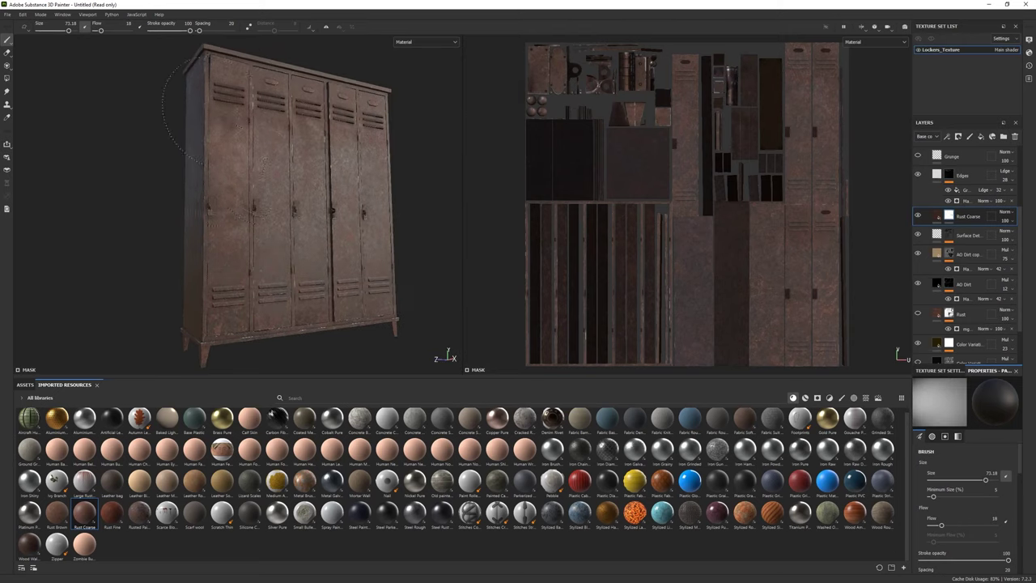
# Step: Toggle the Rust Coarse layer on and off to compare the rust from a frontal view
pyautogui.moveTo(202, 113)
pyautogui.keyDown('alt'); pyautogui.mouseDown()
pyautogui.moveTo(215, 130)
pyautogui.moveTo(202, 324)
pyautogui.moveTo(316, 191)
pyautogui.mouseUp(); pyautogui.keyUp('alt')
pyautogui.keyDown('alt'); pyautogui.moveTo(331, 320); pyautogui.dragTo(269, 318); pyautogui.keyUp('alt')
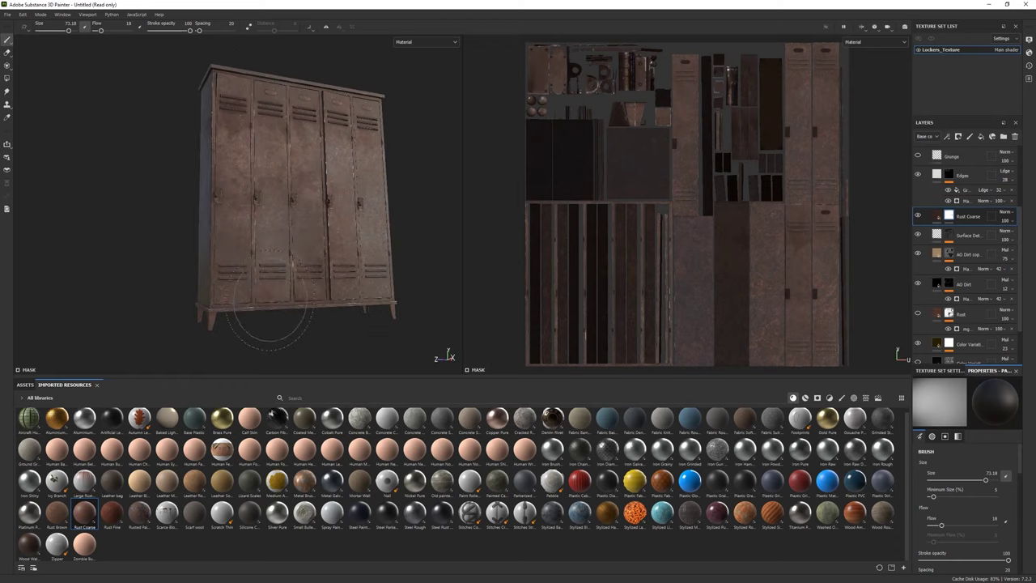
pyautogui.keyDown('alt'); pyautogui.moveTo(383, 287); pyautogui.dragTo(340, 243); pyautogui.keyUp('alt')
pyautogui.click(918, 215)
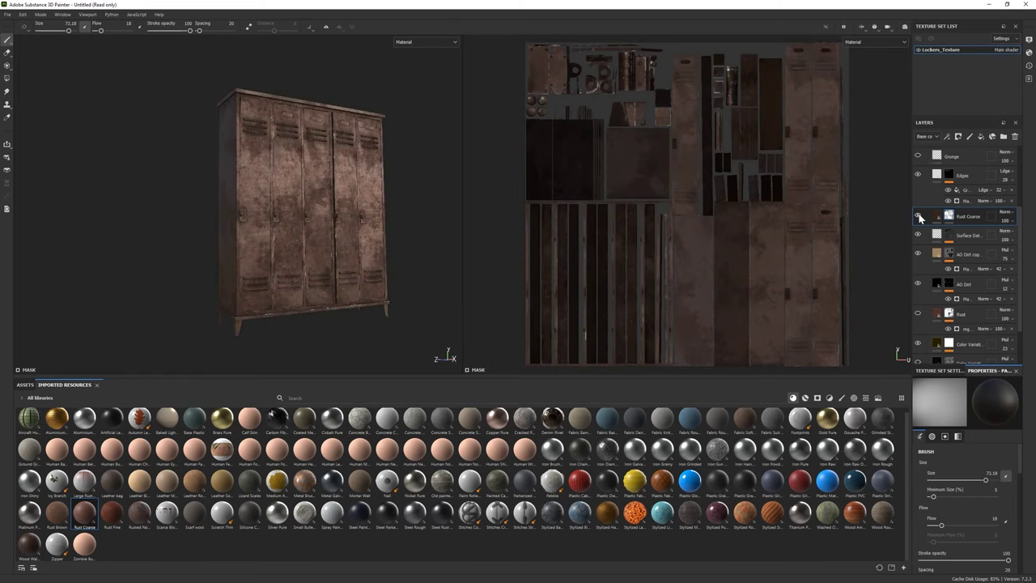
pyautogui.click(918, 215)
pyautogui.click(919, 215)
pyautogui.click(919, 215)
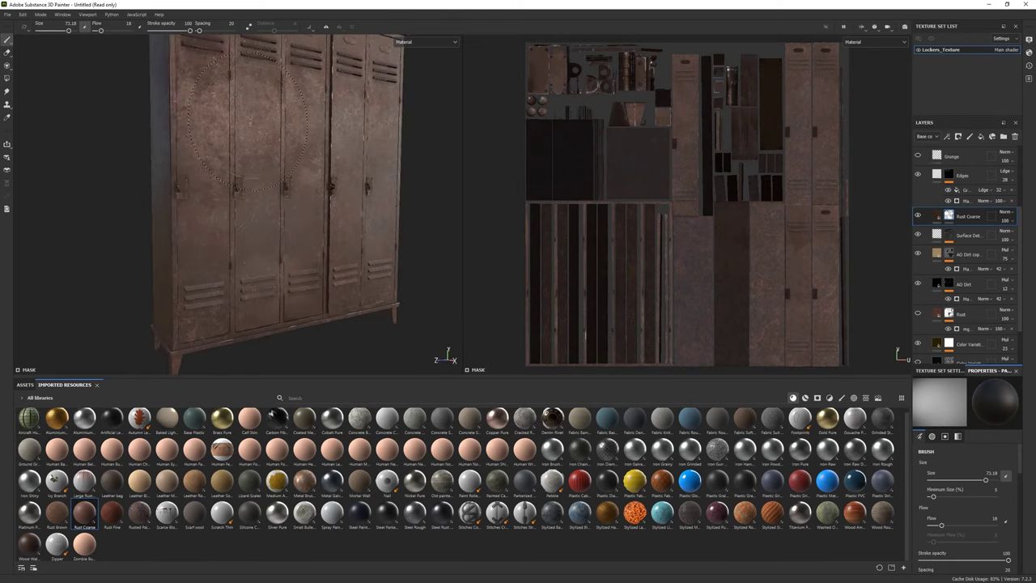
pyautogui.moveTo(308, 203)
pyautogui.keyDown('alt'); pyautogui.mouseDown()
pyautogui.moveTo(271, 219)
pyautogui.moveTo(387, 237)
pyautogui.mouseUp(); pyautogui.keyUp('alt')
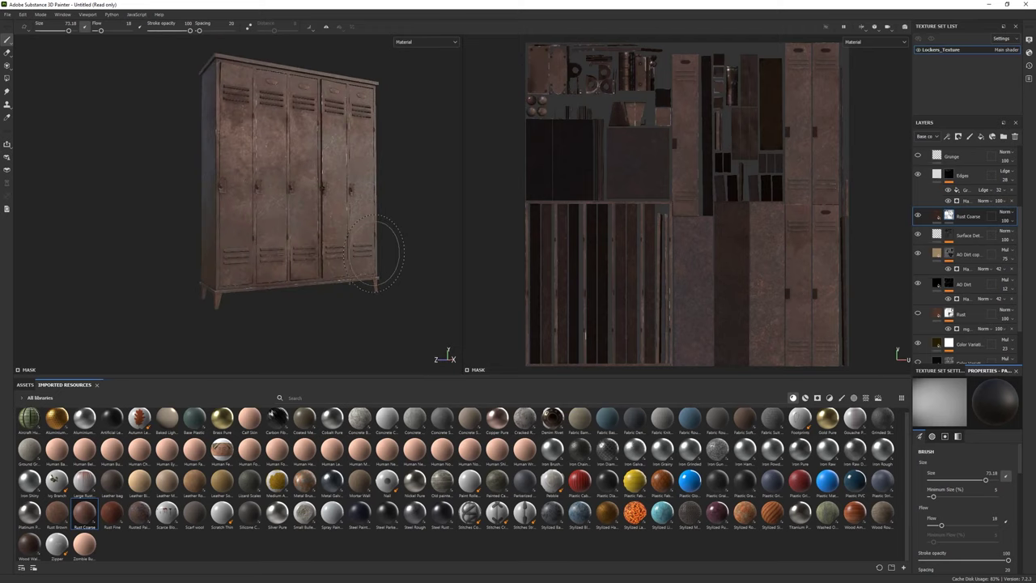
pyautogui.moveTo(387, 237)
pyautogui.keyDown('alt'); pyautogui.mouseDown(button='right')
pyautogui.moveTo(223, 163)
pyautogui.moveTo(308, 259)
pyautogui.mouseUp(button='right'); pyautogui.keyUp('alt')
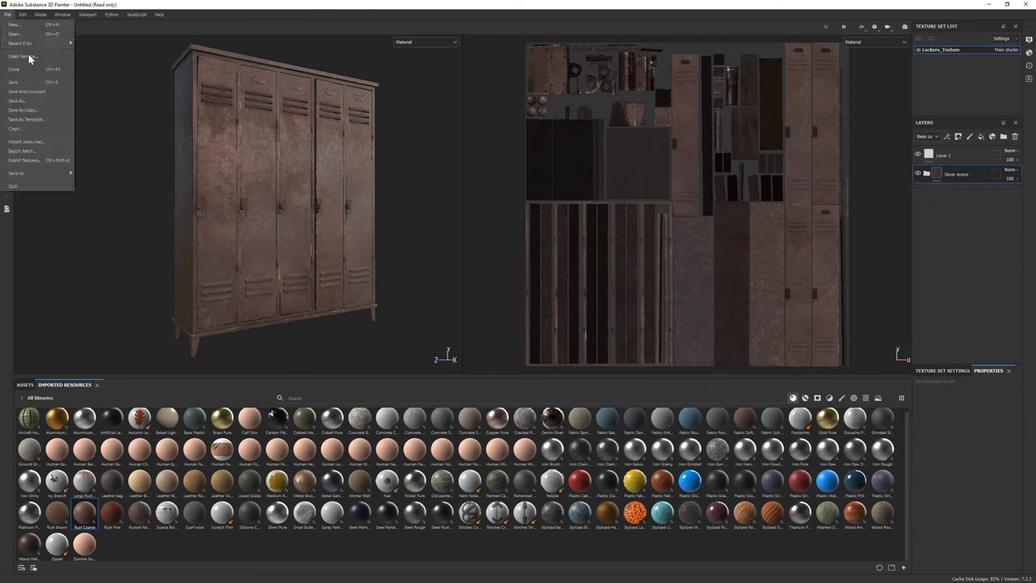
# Step: Inspect the Rust Coarse settings inside the Silver Armor folder, then collapse the folder
pyautogui.click(929, 178)
pyautogui.click(963, 284)
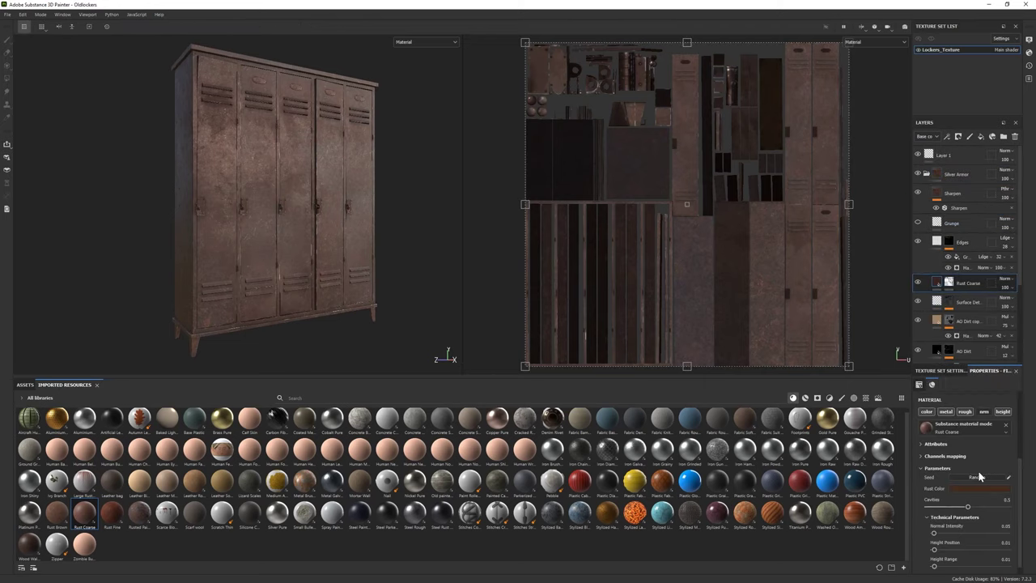
pyautogui.click(953, 428)
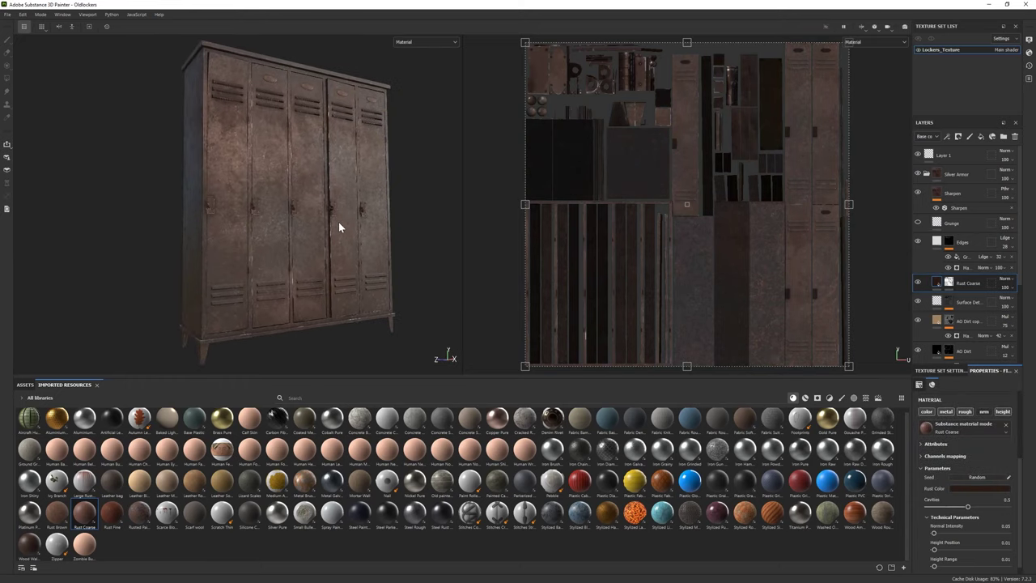
pyautogui.keyDown('alt'); pyautogui.moveTo(339, 222); pyautogui.dragTo(229, 255); pyautogui.keyUp('alt')
pyautogui.scroll(5, 228, 255)
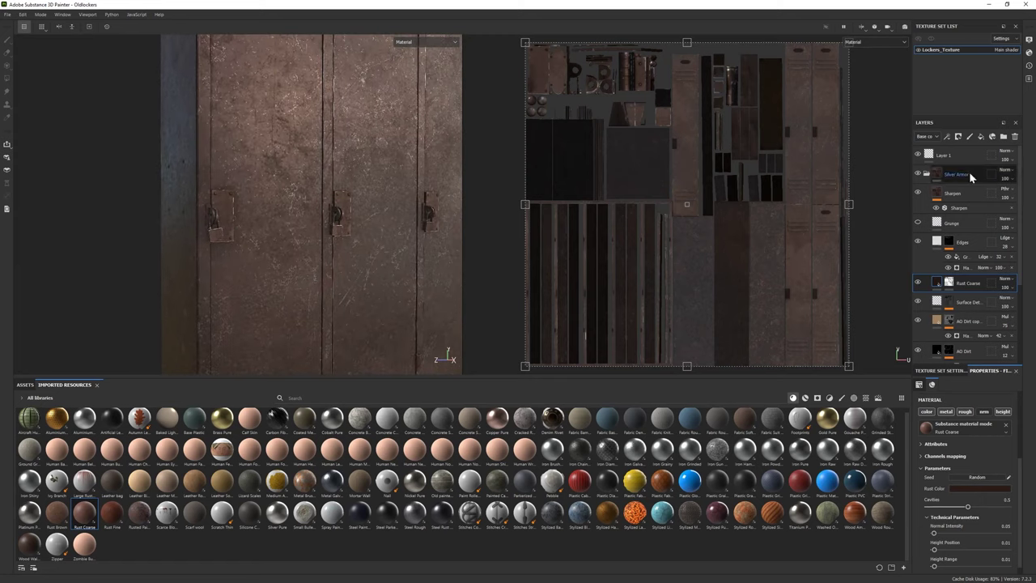
pyautogui.click(956, 176)
pyautogui.rightClick(954, 183)
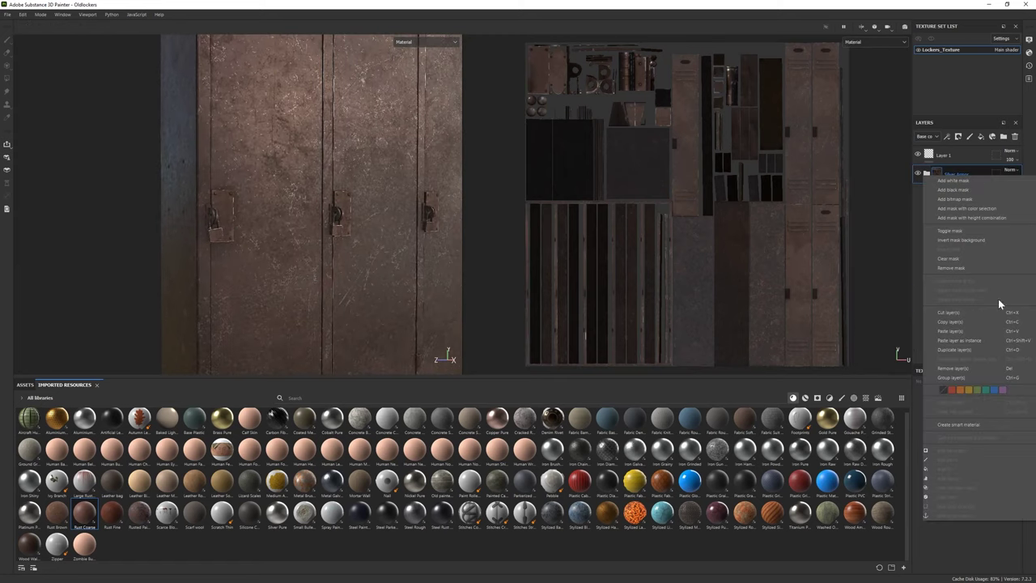
# Step: Add the Bronze Armor material as a new layer with a black mask
pyautogui.click(805, 398)
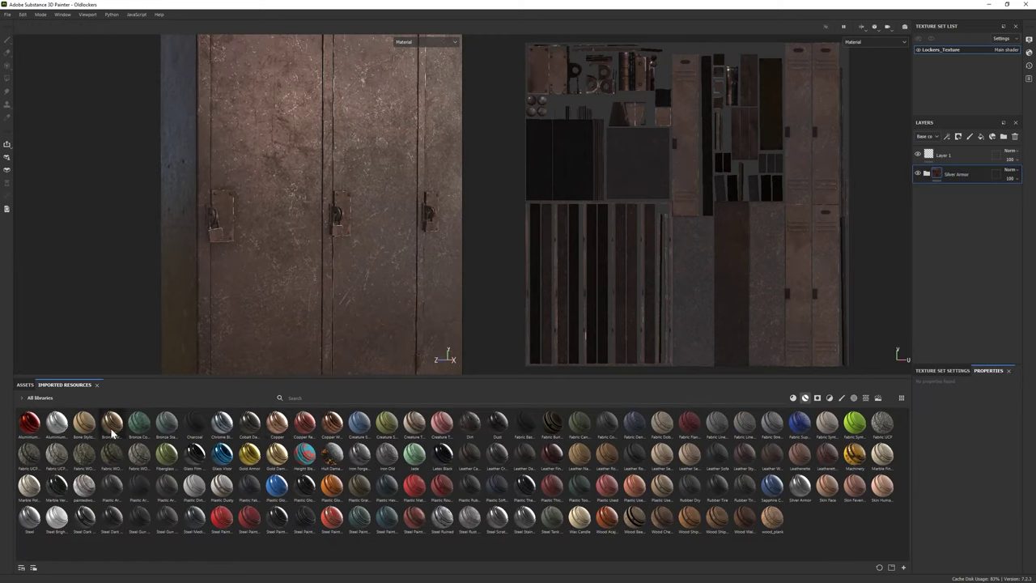
pyautogui.moveTo(112, 433); pyautogui.dragTo(951, 176)
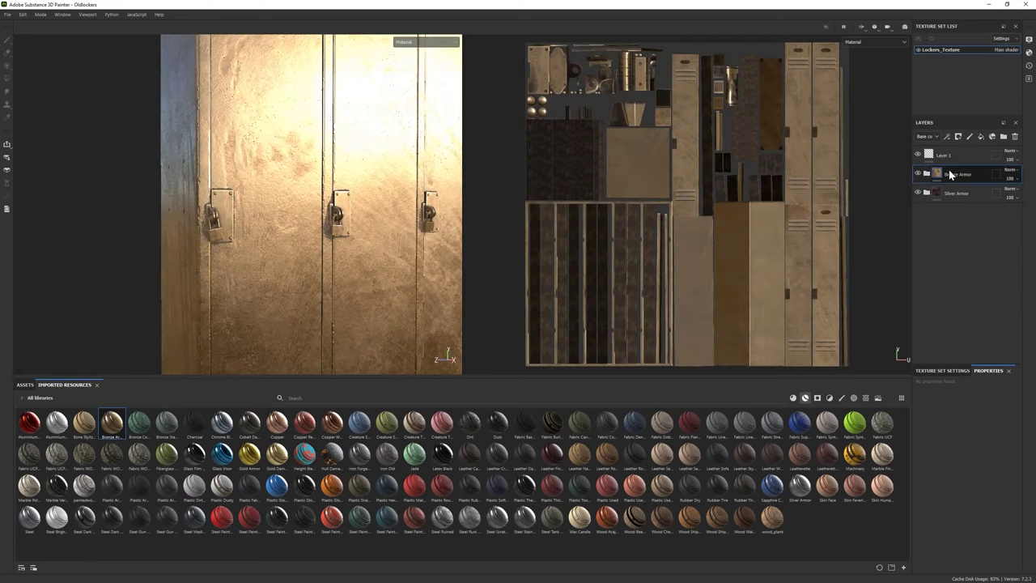
pyautogui.click(960, 172)
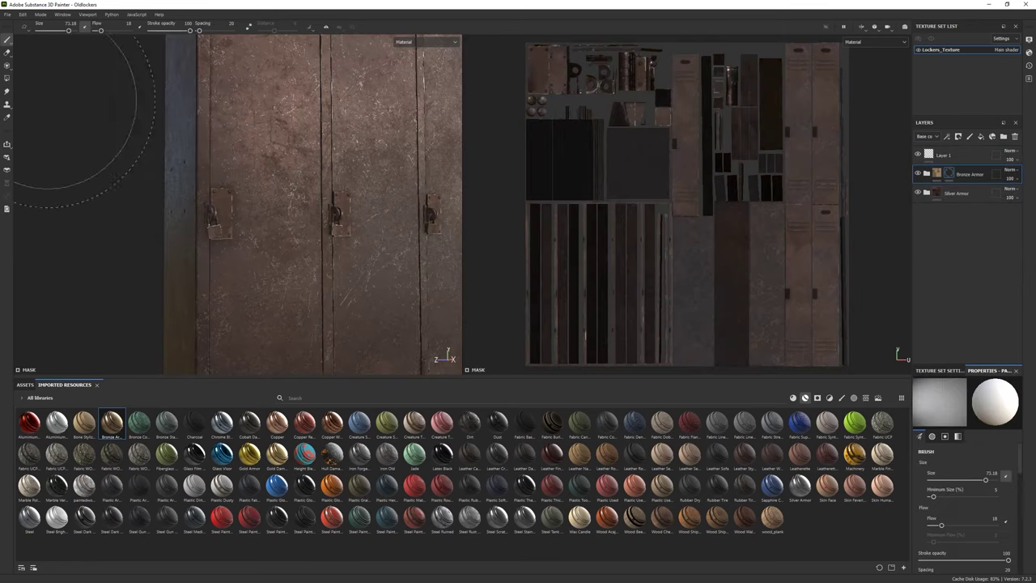
pyautogui.click(8, 79)
pyautogui.scroll(-3, 187, 242)
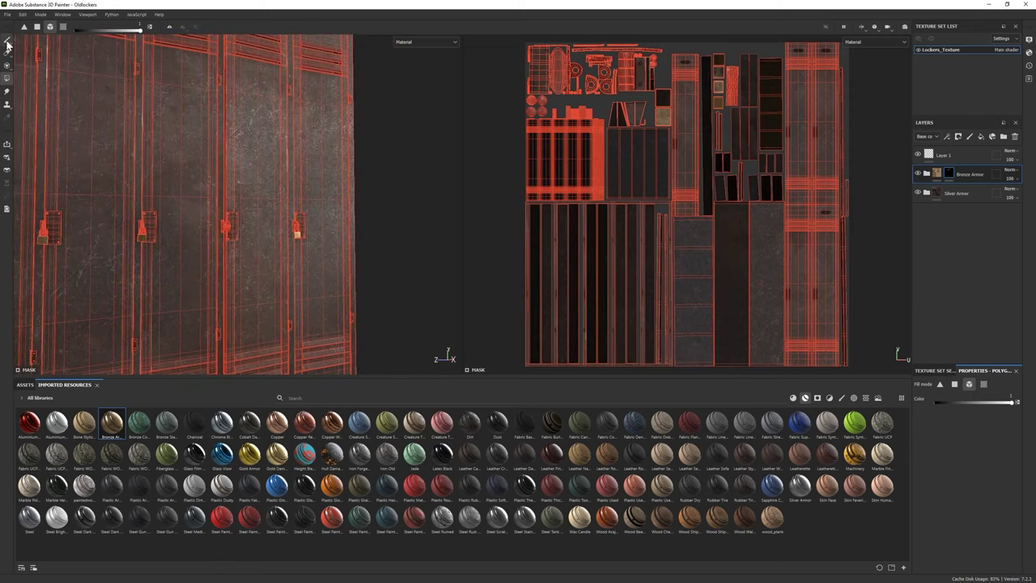
pyautogui.press('1')
# Step: Select Bronze Armor's Base Metal fill and edit its base colour while framing the whole cabinet
pyautogui.click(927, 173)
pyautogui.click(954, 305)
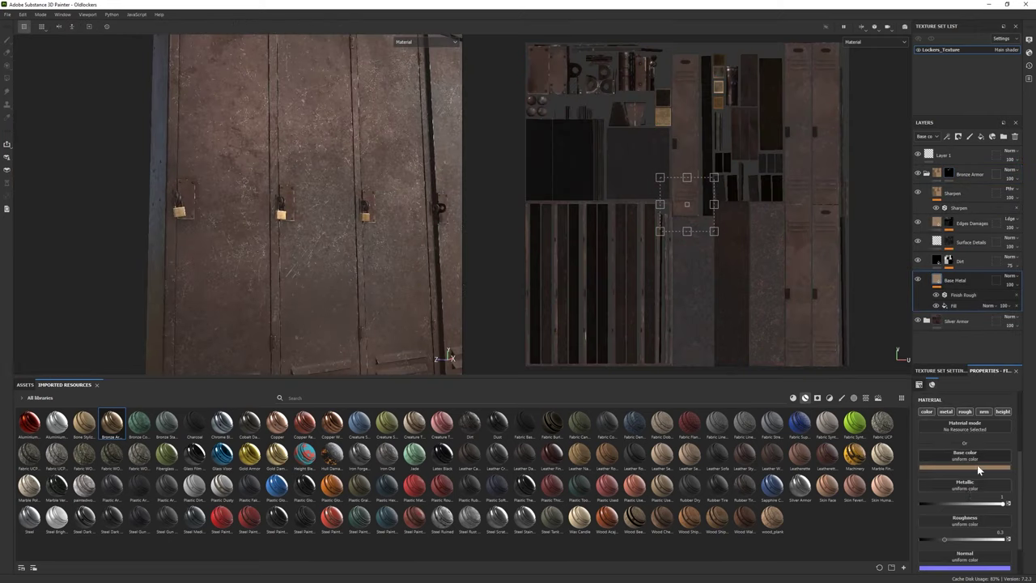
pyautogui.click(963, 456)
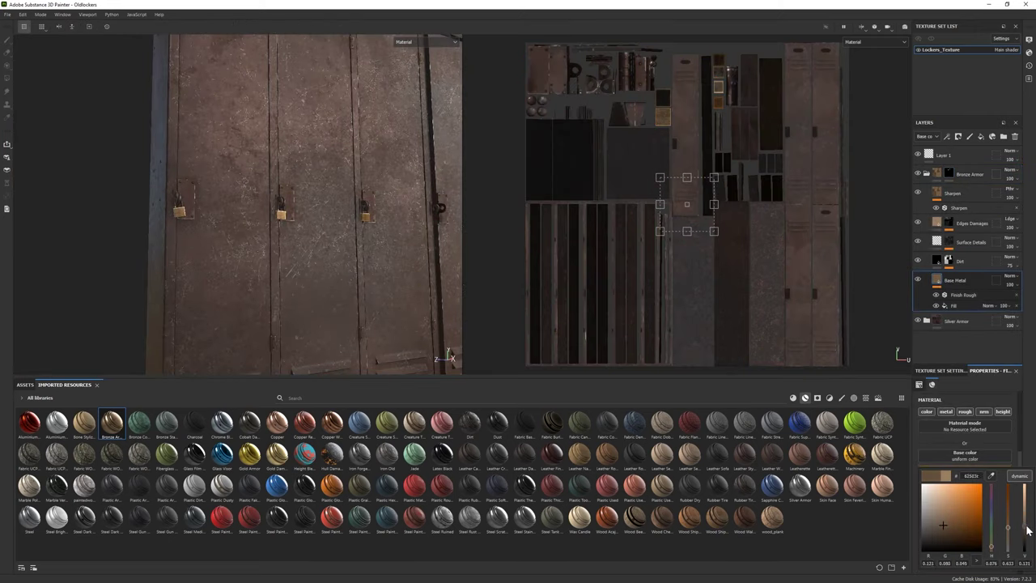
pyautogui.scroll(-3, 251, 263)
pyautogui.keyDown('alt'); pyautogui.moveTo(251, 262); pyautogui.dragTo(275, 227); pyautogui.keyUp('alt')
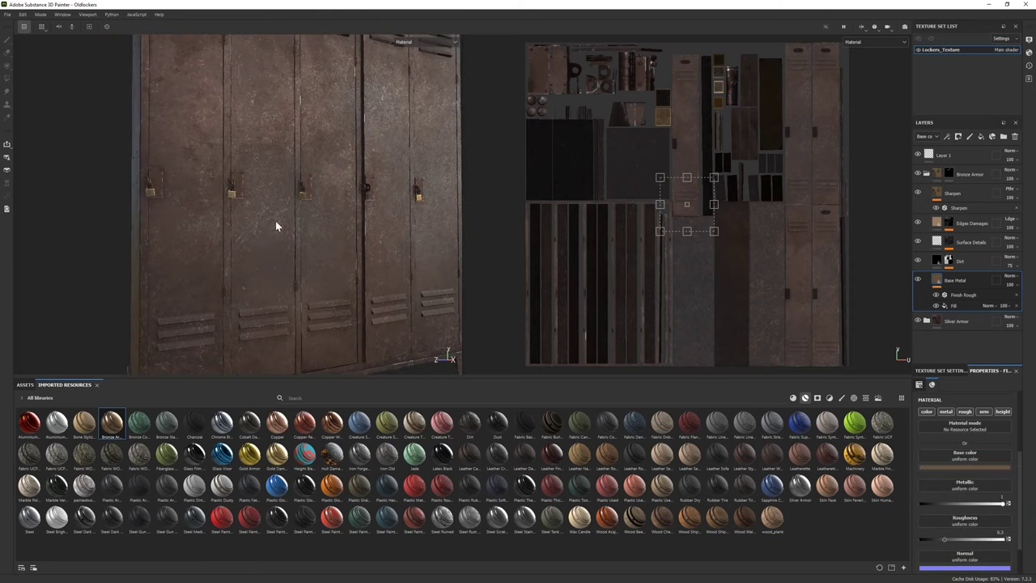
pyautogui.scroll(-3, 275, 235)
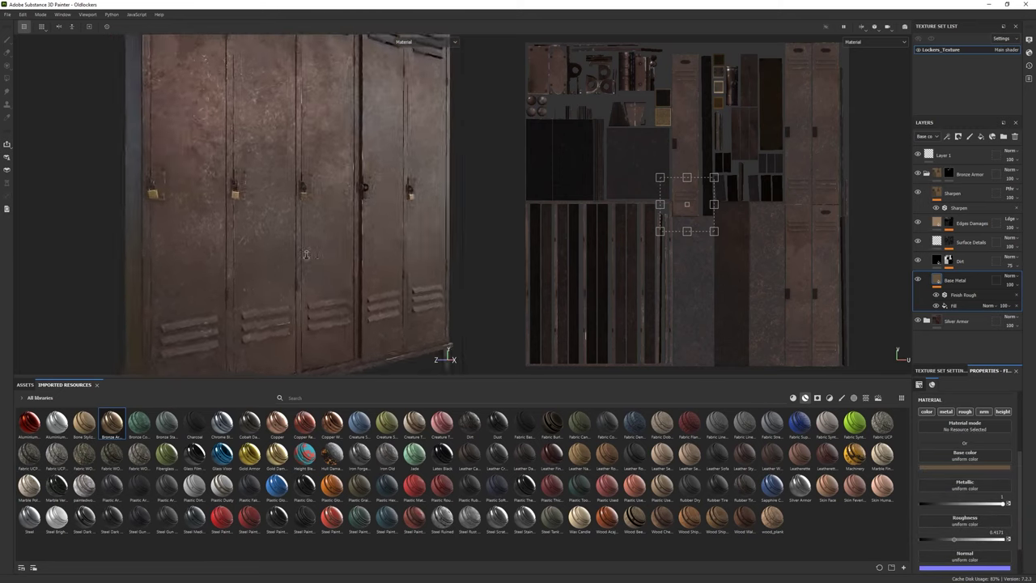
pyautogui.moveTo(275, 234)
pyautogui.keyDown('alt'); pyautogui.mouseDown()
pyautogui.moveTo(273, 243)
pyautogui.moveTo(197, 220)
pyautogui.moveTo(263, 209)
pyautogui.mouseUp(); pyautogui.keyUp('alt')
pyautogui.scroll(3, 263, 203)
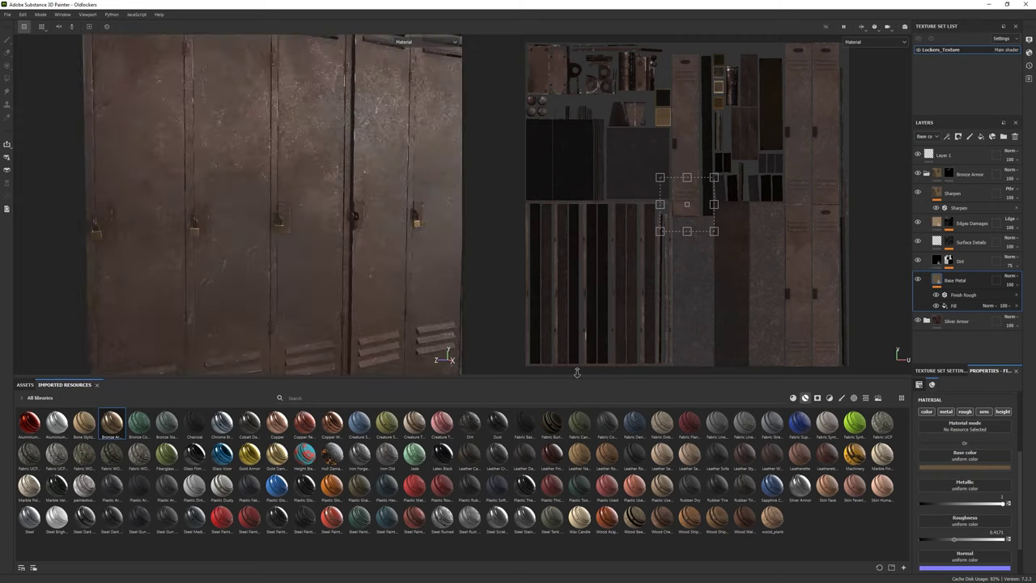
pyautogui.scroll(-3, 303, 294)
pyautogui.moveTo(303, 294)
pyautogui.keyDown('alt'); pyautogui.mouseDown()
pyautogui.moveTo(340, 294)
pyautogui.moveTo(242, 219)
pyautogui.moveTo(237, 230)
pyautogui.moveTo(218, 229)
pyautogui.mouseUp(); pyautogui.keyUp('alt')
pyautogui.scroll(1, 241, 218)
pyautogui.scroll(2, 464, 365)
pyautogui.scroll(-3, 320, 247)
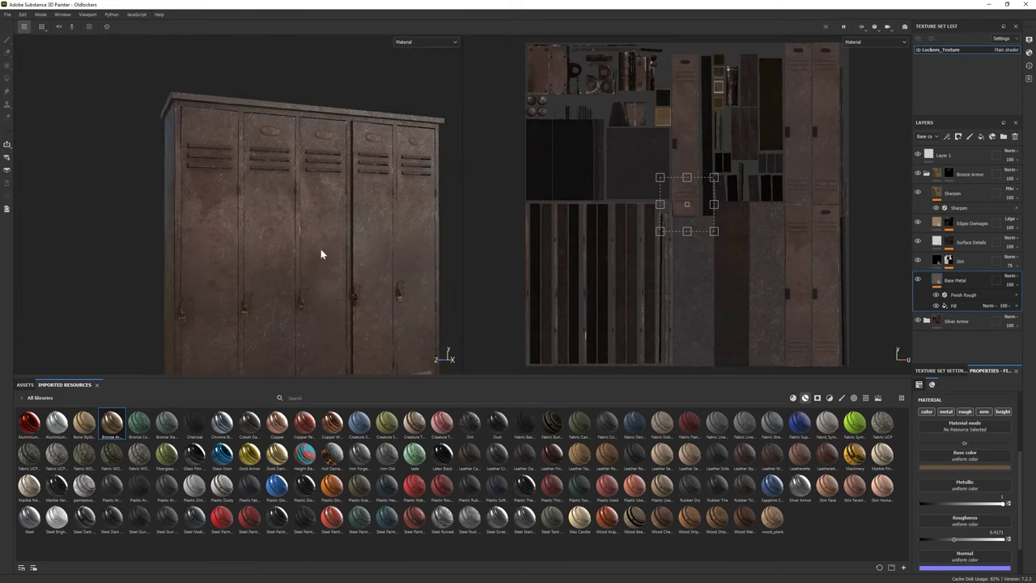
pyautogui.moveTo(320, 248)
pyautogui.keyDown('alt'); pyautogui.mouseDown()
pyautogui.moveTo(320, 262)
pyautogui.moveTo(298, 254)
pyautogui.mouseUp(); pyautogui.keyUp('alt')
pyautogui.scroll(3, 320, 262)
pyautogui.scroll(-2, 298, 254)
pyautogui.scroll(1, 298, 254)
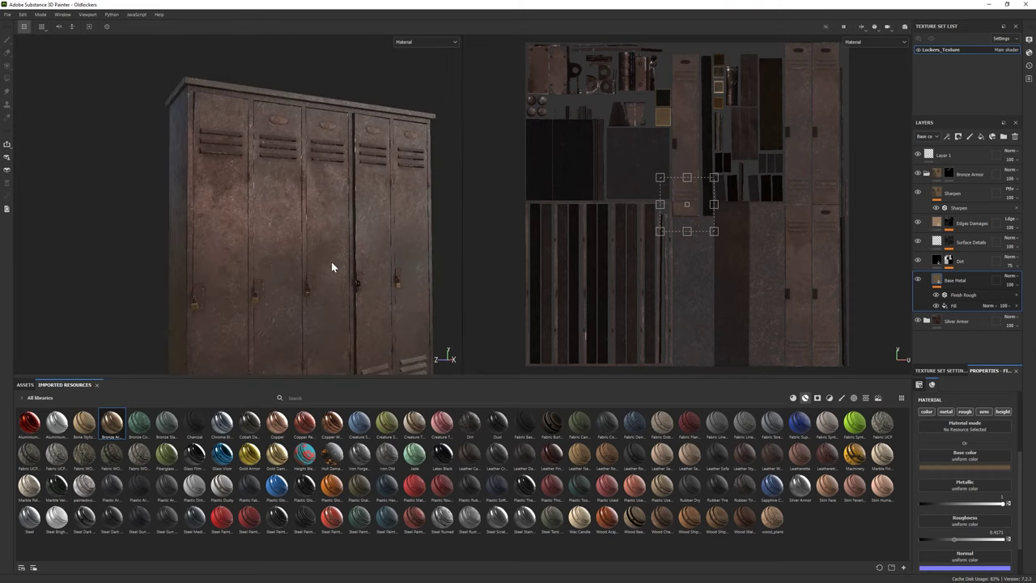
# Step: Target the Rust Coarse layer's mask inside the Silver Armor folder
pyautogui.click(927, 174)
pyautogui.click(927, 193)
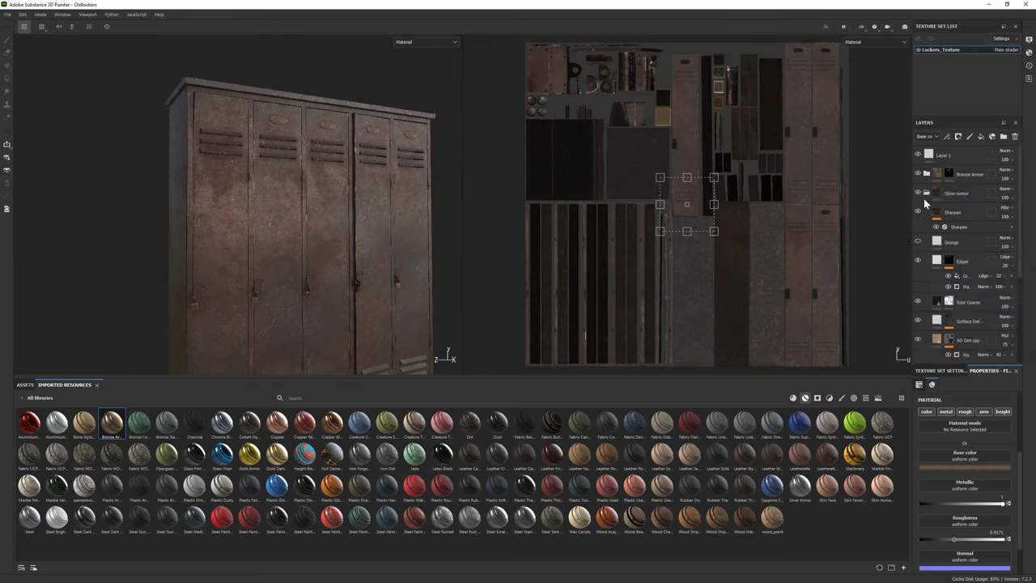
pyautogui.click(966, 276)
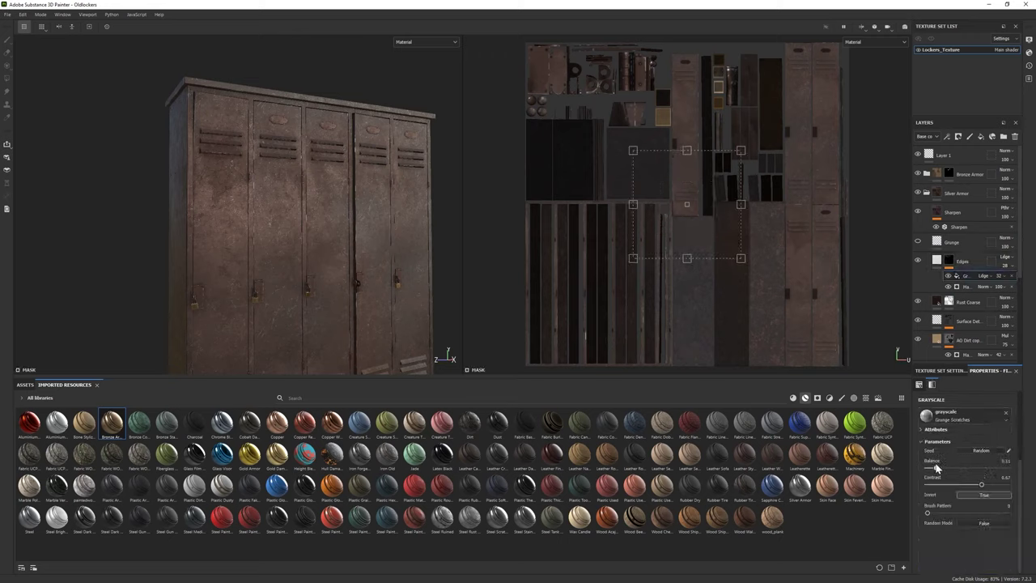
pyautogui.keyDown('alt'); pyautogui.moveTo(369, 282); pyautogui.dragTo(374, 215); pyautogui.keyUp('alt')
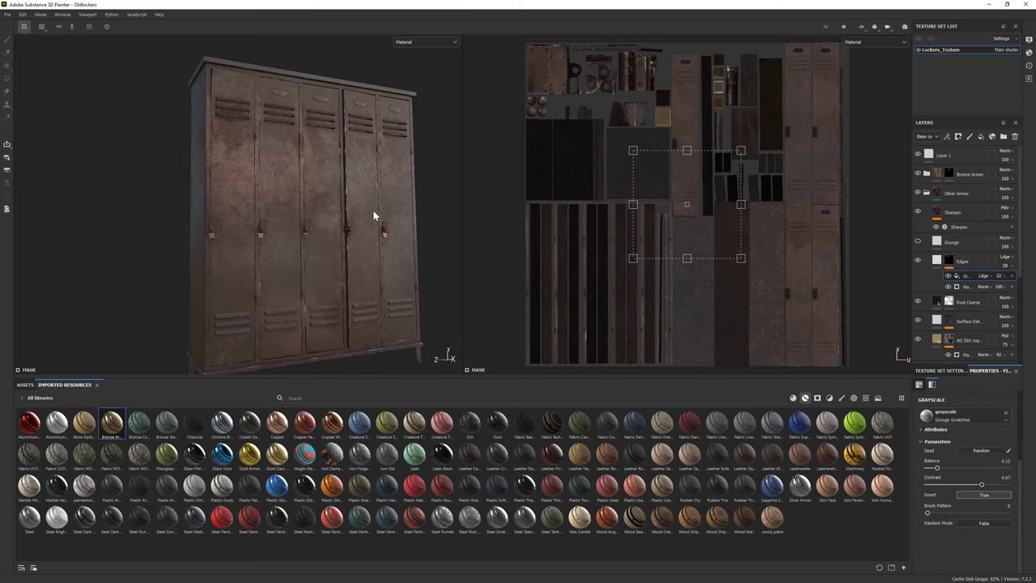
pyautogui.click(949, 302)
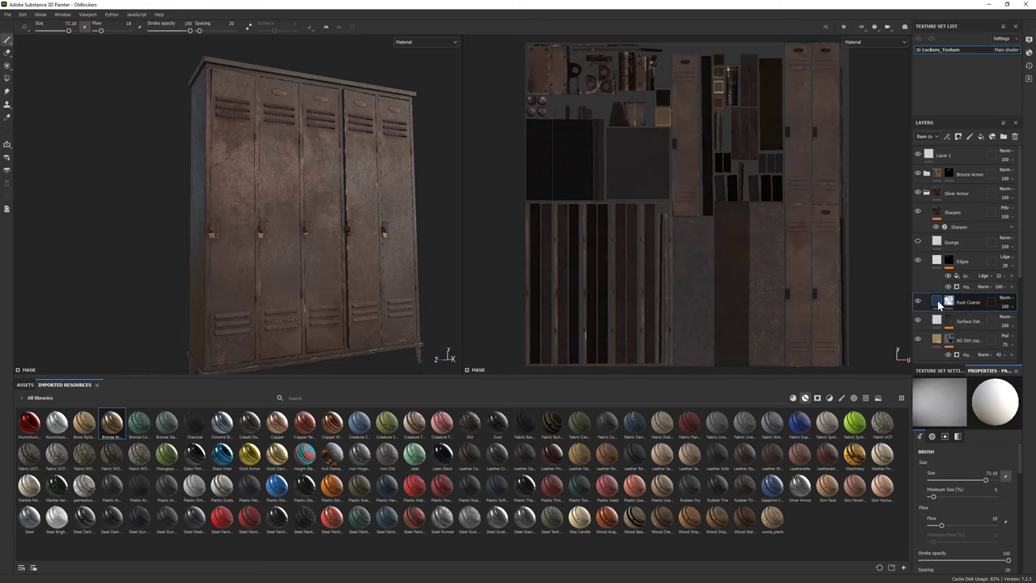
pyautogui.click(939, 302)
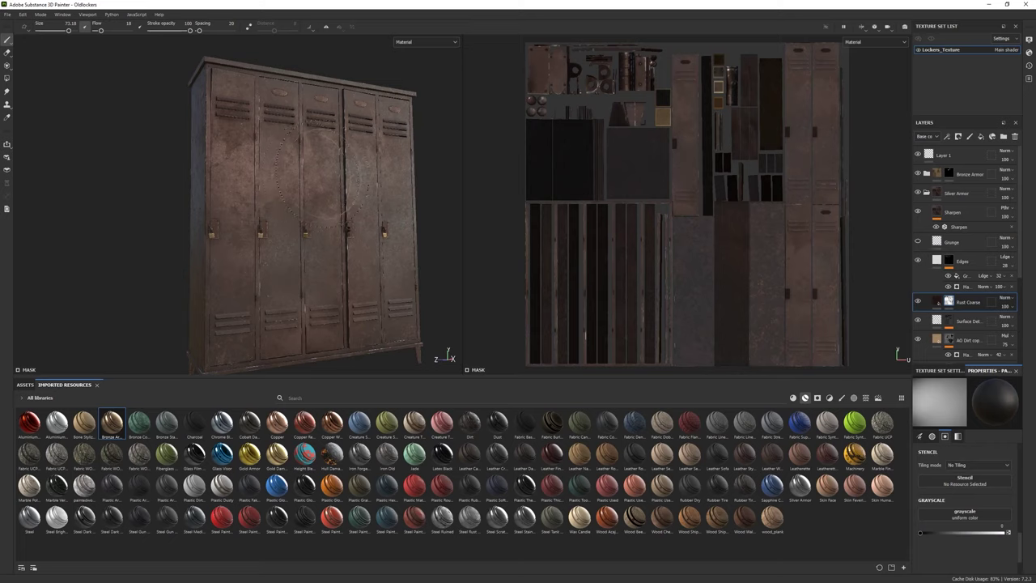
# Step: Set the mask paint to white and lower brush flow to 8 for rust painting
pyautogui.moveTo(985, 533); pyautogui.dragTo(1010, 533)
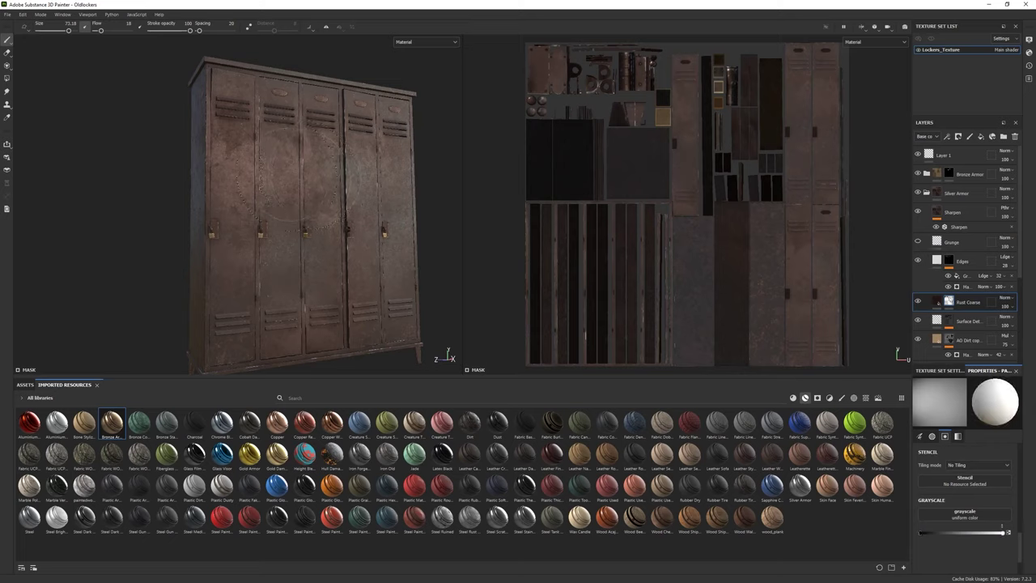
pyautogui.moveTo(255, 180)
pyautogui.keyDown('alt'); pyautogui.mouseDown()
pyautogui.moveTo(320, 212)
pyautogui.moveTo(387, 322)
pyautogui.moveTo(324, 267)
pyautogui.mouseUp(); pyautogui.keyUp('alt')
pyautogui.scroll(-3, 320, 212)
pyautogui.scroll(3, 387, 322)
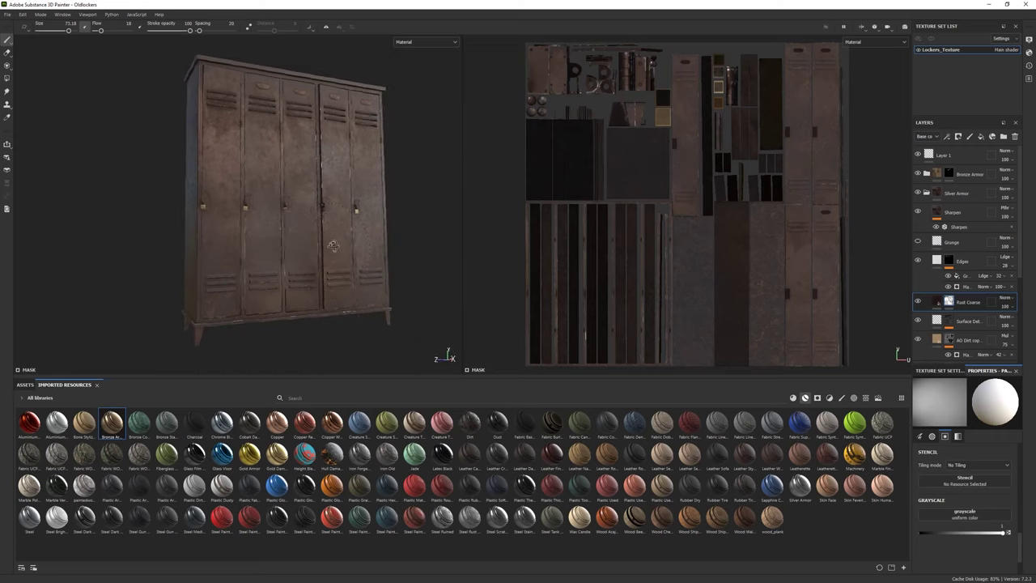
pyautogui.moveTo(974, 536); pyautogui.dragTo(921, 533)
pyautogui.moveTo(324, 203)
pyautogui.keyDown('alt'); pyautogui.mouseDown()
pyautogui.moveTo(270, 218)
pyautogui.moveTo(340, 243)
pyautogui.mouseUp(); pyautogui.keyUp('alt')
pyautogui.moveTo(920, 533); pyautogui.dragTo(1008, 533)
pyautogui.moveTo(106, 31); pyautogui.dragTo(97, 30)
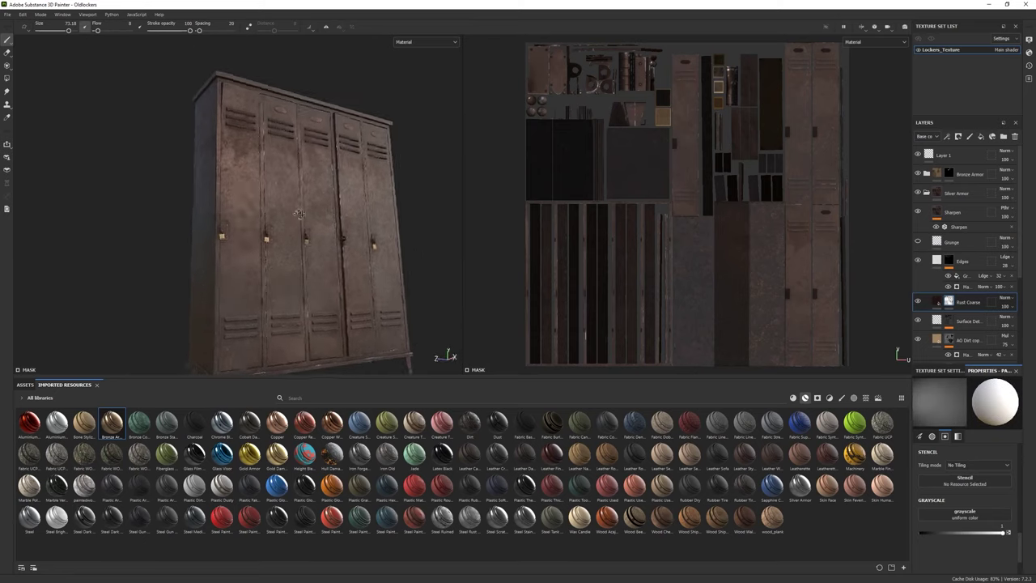
pyautogui.moveTo(324, 226)
pyautogui.keyDown('alt'); pyautogui.mouseDown()
pyautogui.moveTo(284, 243)
pyautogui.moveTo(426, 241)
pyautogui.moveTo(354, 277)
pyautogui.moveTo(348, 318)
pyautogui.mouseUp(); pyautogui.keyUp('alt')
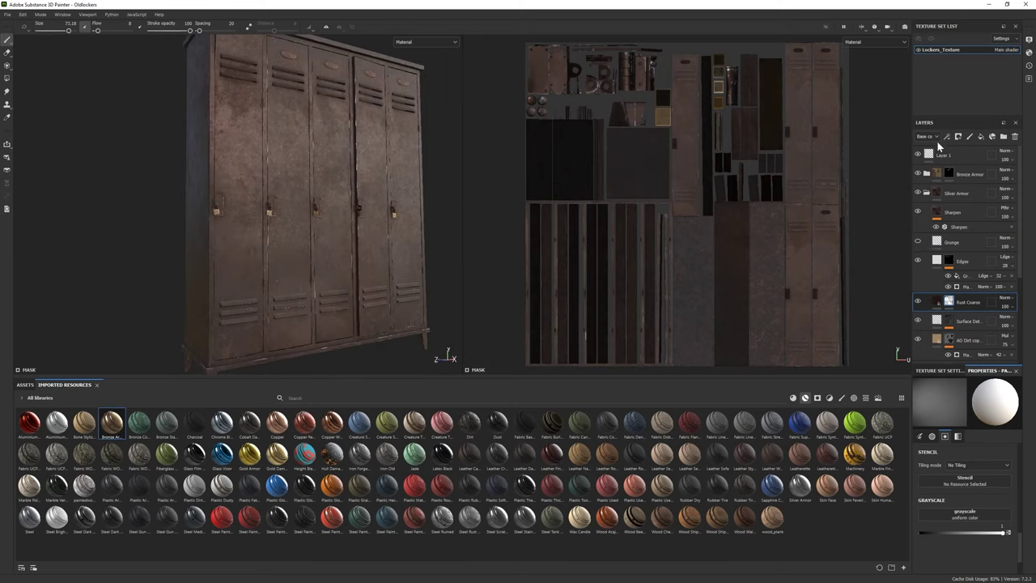
# Step: Return to the Bronze Armor folder and select its Base Metal layer's colour
pyautogui.click(927, 193)
pyautogui.click(927, 173)
pyautogui.click(943, 281)
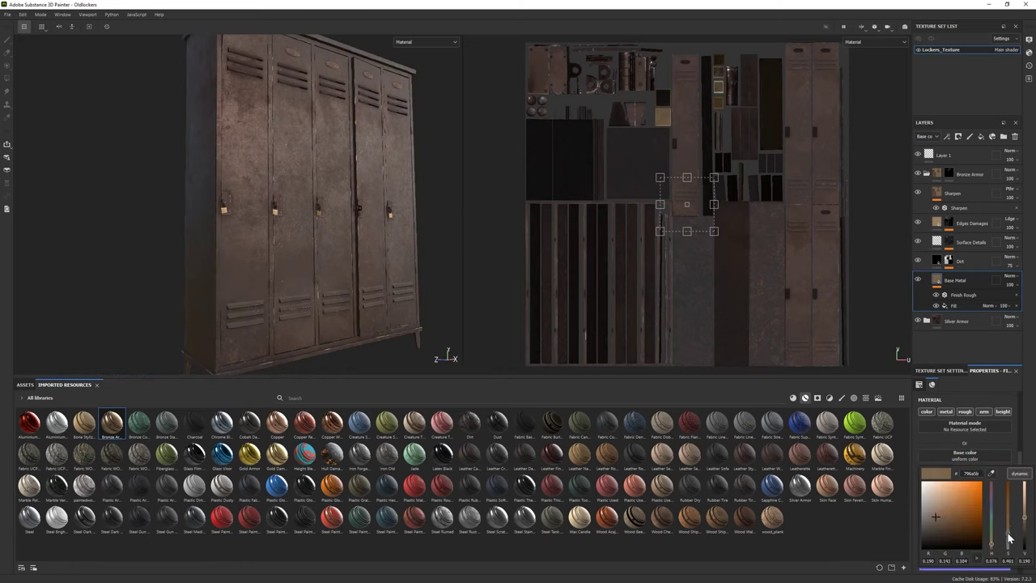
# Step: Mute the Bronze Armor Base Metal colour toward darker brown and view the lockers head-on
pyautogui.keyDown('alt'); pyautogui.moveTo(219, 248); pyautogui.dragTo(292, 268); pyautogui.keyUp('alt')
pyautogui.keyDown('alt'); pyautogui.moveTo(292, 268); pyautogui.dragTo(411, 307, button='right'); pyautogui.keyUp('alt')
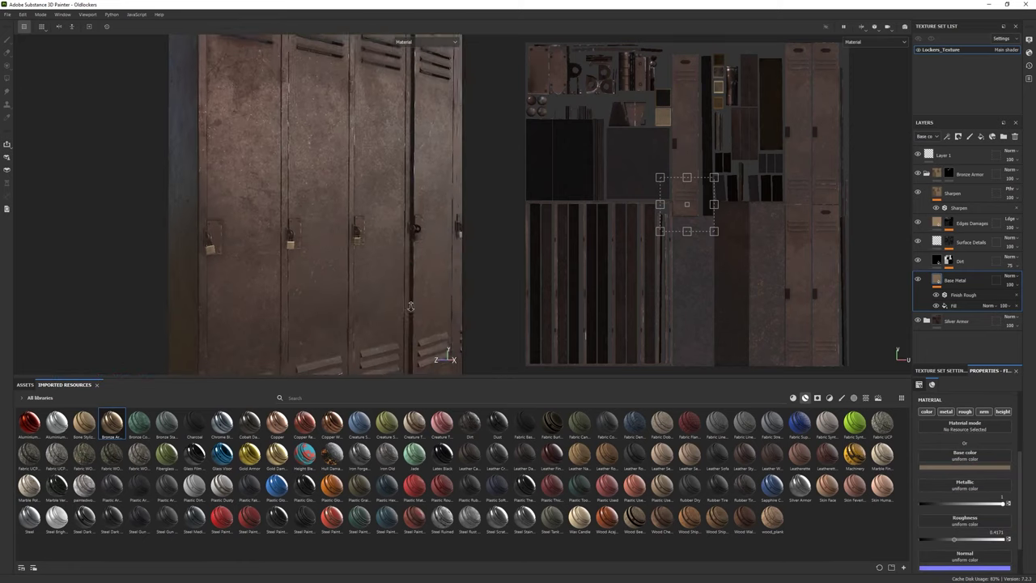
pyautogui.keyDown('alt'); pyautogui.moveTo(410, 306); pyautogui.dragTo(233, 227); pyautogui.keyUp('alt')
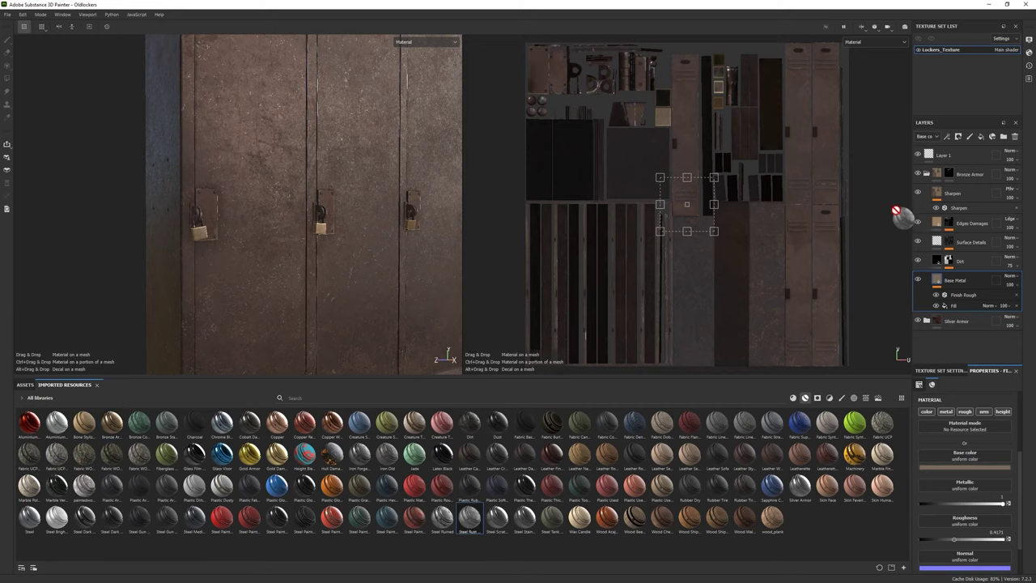
# Step: Add the Steel Rust Surface material as a new layer with a black mask
pyautogui.moveTo(477, 531); pyautogui.dragTo(947, 172)
pyautogui.keyDown('alt'); pyautogui.moveTo(316, 259); pyautogui.dragTo(236, 246); pyautogui.keyUp('alt')
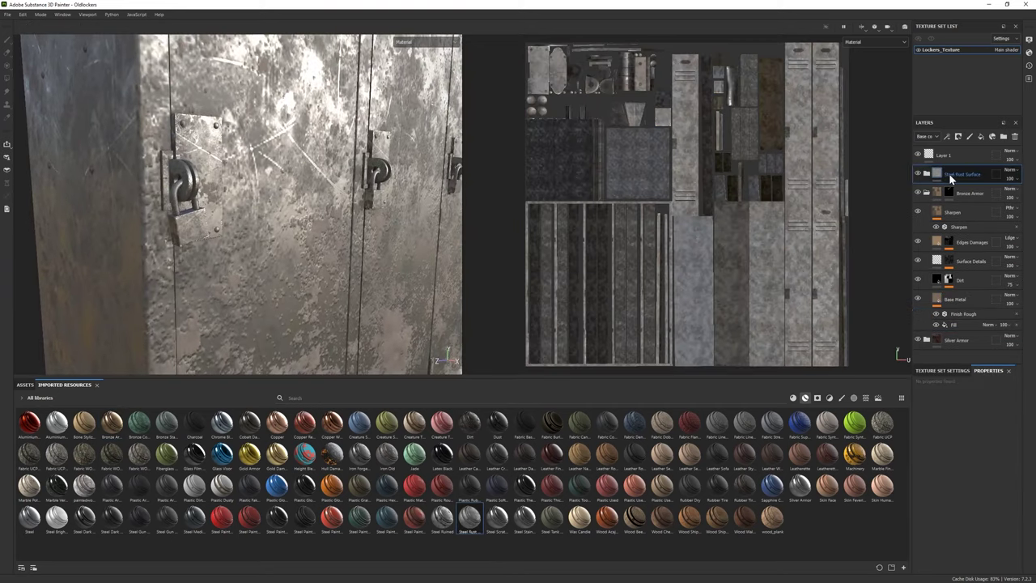
pyautogui.rightClick(964, 174)
pyautogui.click(972, 194)
pyautogui.press('4')
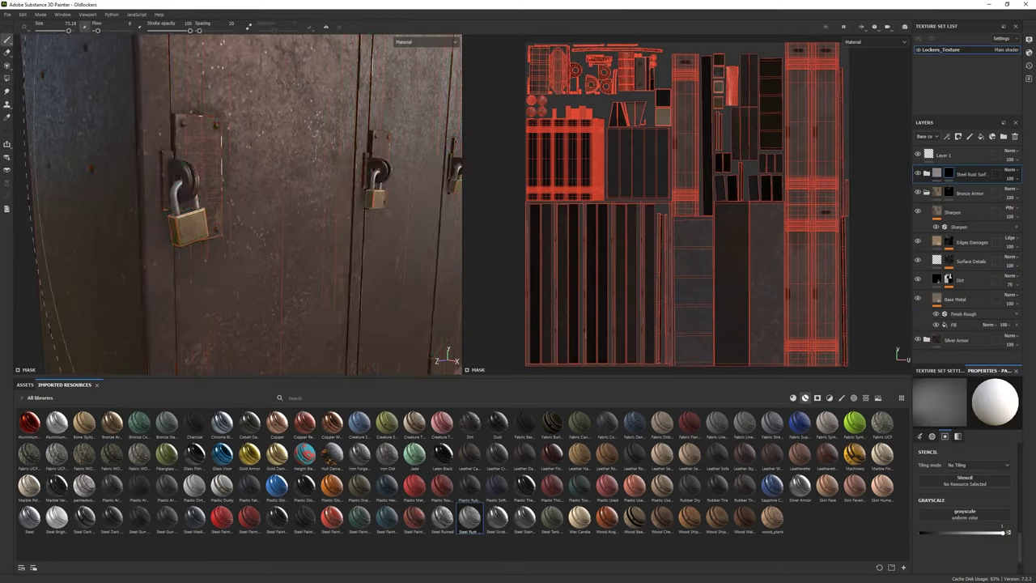
# Step: Tint Steel Rust Surface's Base metal colour to a warm dark brown and collapse the folders
pyautogui.click(927, 173)
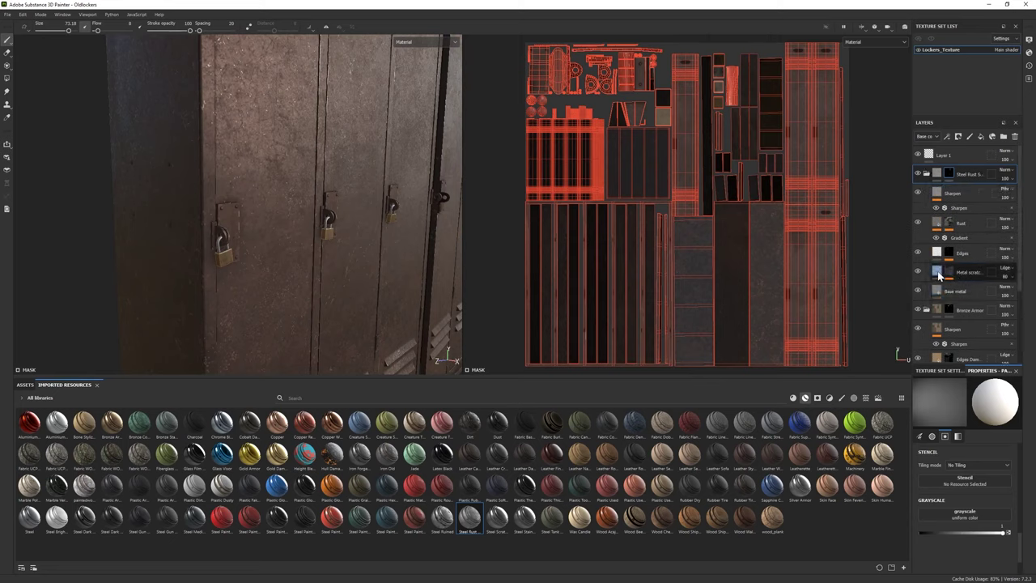
pyautogui.click(947, 290)
pyautogui.click(965, 467)
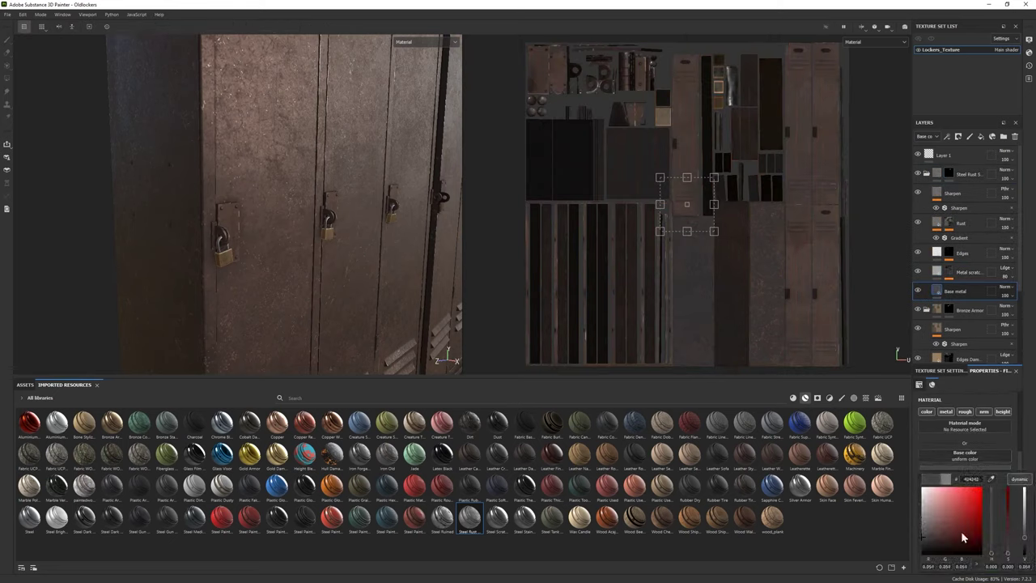
pyautogui.click(992, 549)
pyautogui.click(926, 540)
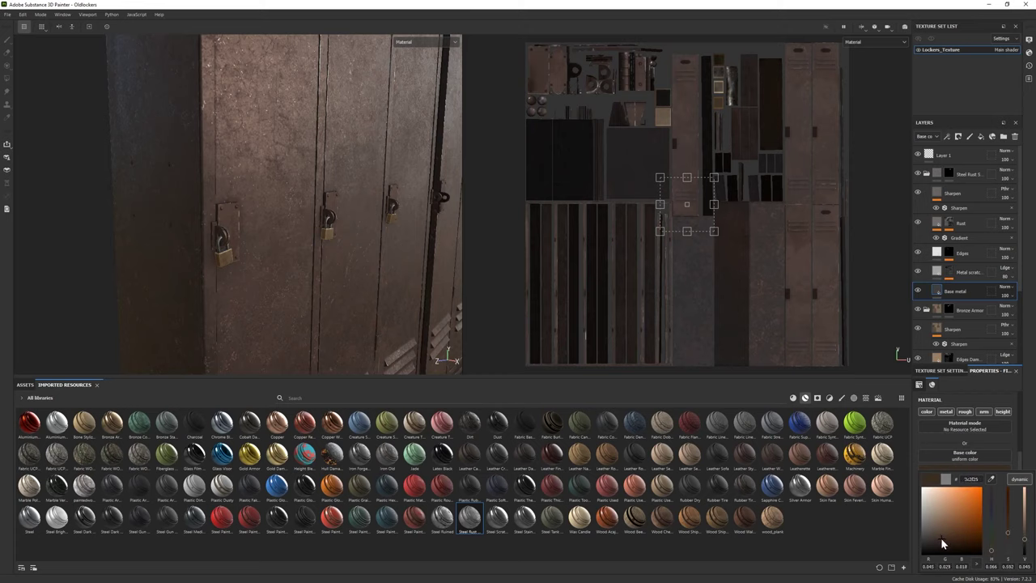
pyautogui.keyDown('alt'); pyautogui.moveTo(291, 243); pyautogui.dragTo(259, 270, button='right'); pyautogui.keyUp('alt')
pyautogui.moveTo(259, 271)
pyautogui.keyDown('alt'); pyautogui.mouseDown()
pyautogui.moveTo(185, 203)
pyautogui.moveTo(262, 215)
pyautogui.moveTo(227, 196)
pyautogui.moveTo(351, 420)
pyautogui.mouseUp(); pyautogui.keyUp('alt')
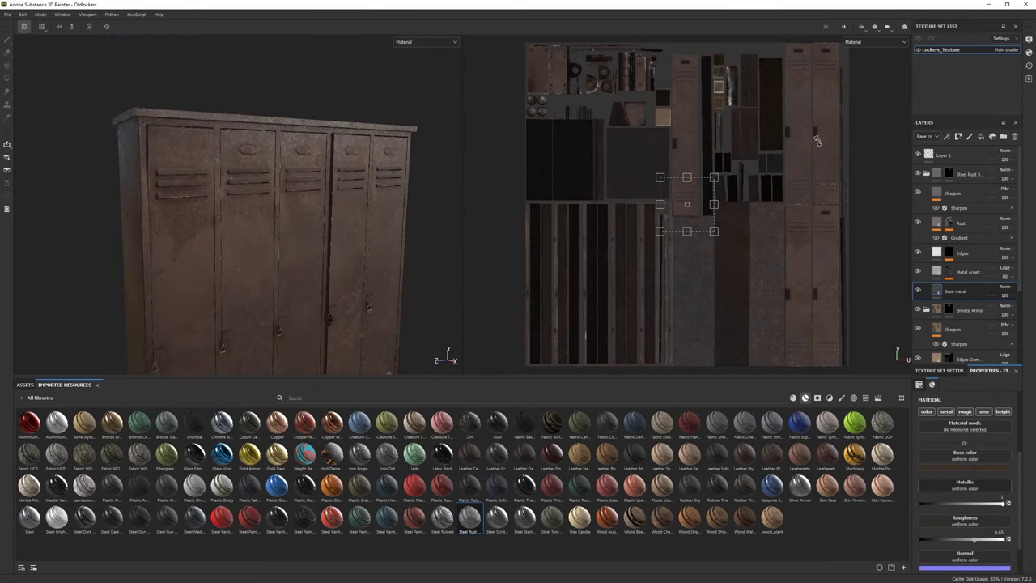
pyautogui.click(927, 173)
pyautogui.click(928, 193)
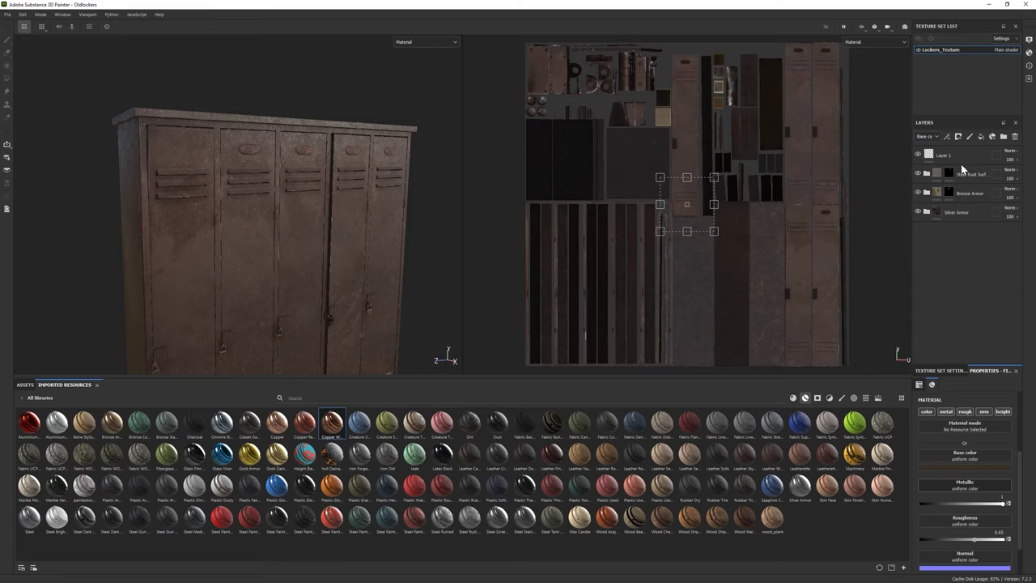
# Step: Try Copper Worn with Base Metal roughness about 0.668, then delete the Copper Worn folder
pyautogui.moveTo(594, 336); pyautogui.dragTo(967, 163)
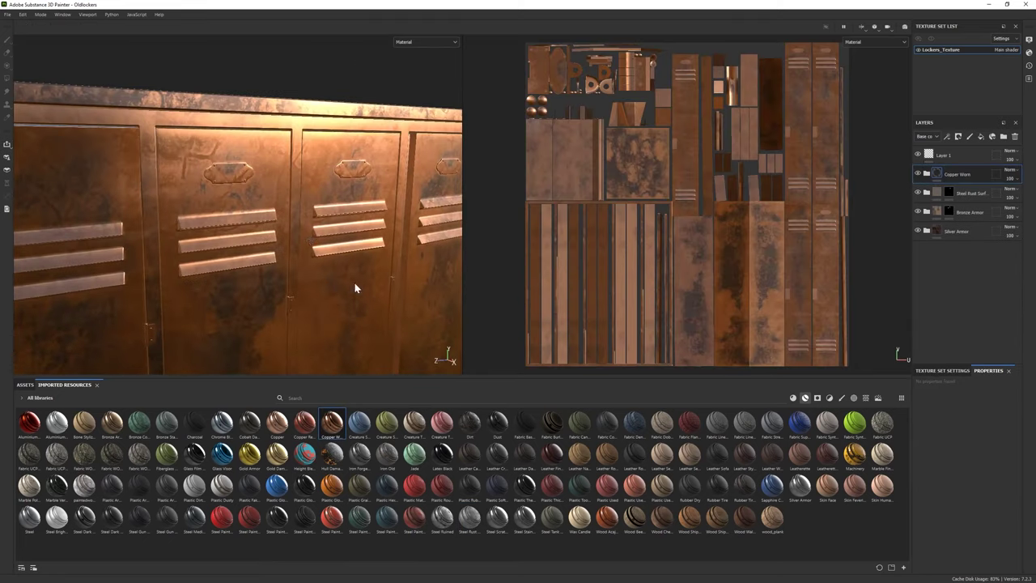
pyautogui.keyDown('alt'); pyautogui.moveTo(354, 281); pyautogui.dragTo(381, 276); pyautogui.keyUp('alt')
pyautogui.click(926, 173)
pyautogui.click(955, 231)
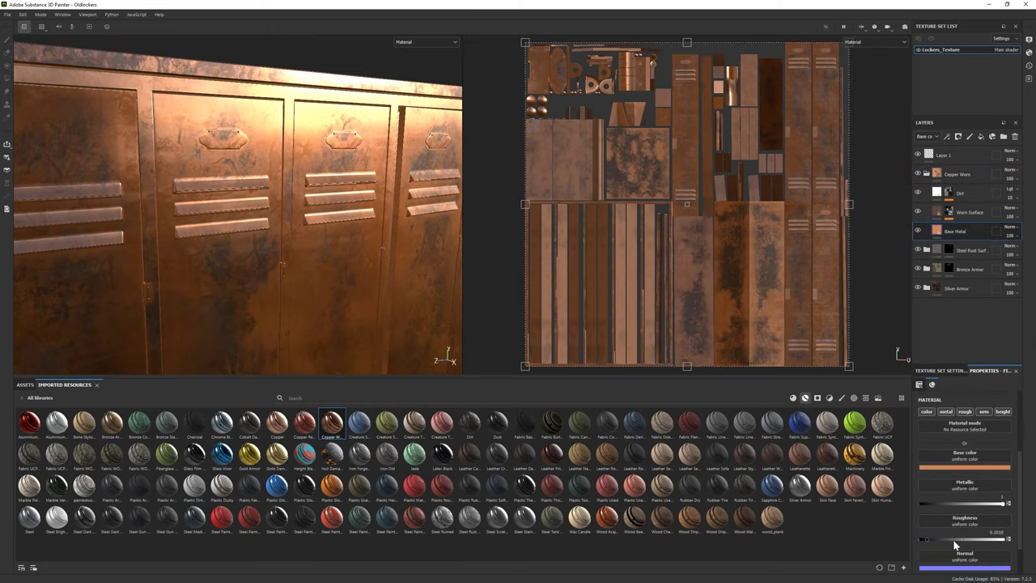
pyautogui.moveTo(957, 538); pyautogui.dragTo(977, 539)
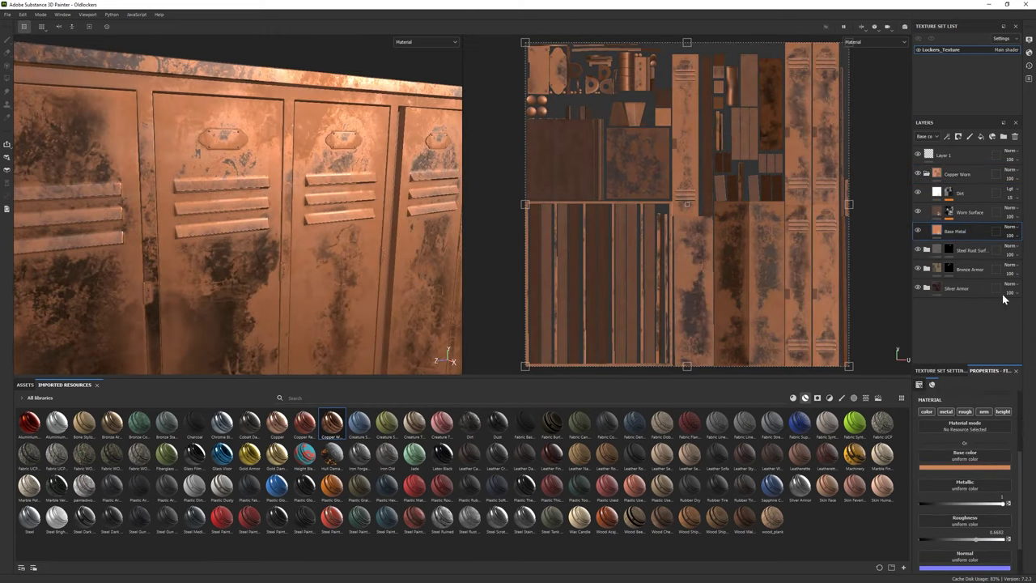
pyautogui.click(965, 170)
pyautogui.press('Delete')
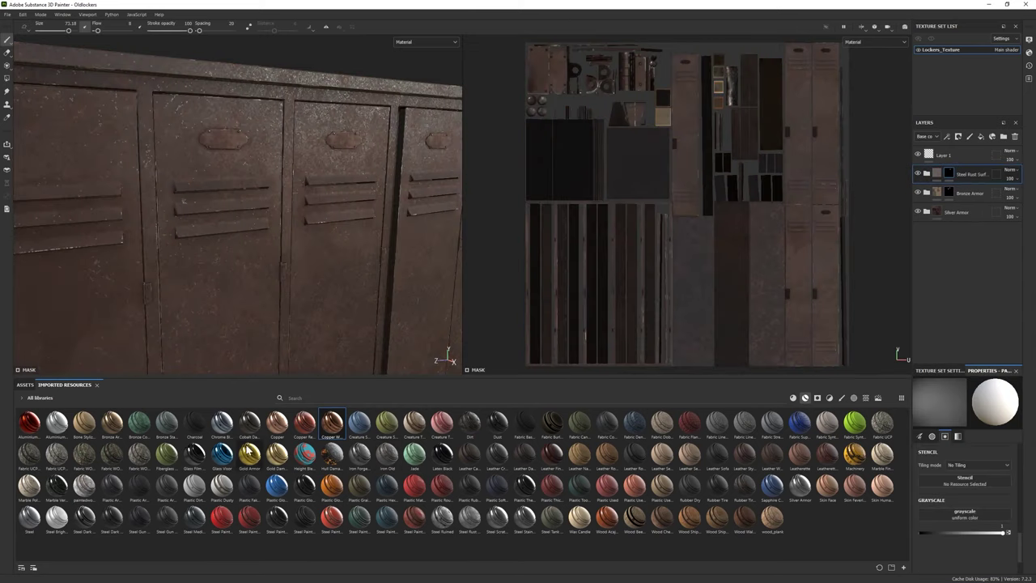
# Step: Add and remove a Copper layer, then add another Bronze Armor layer
pyautogui.moveTo(277, 421); pyautogui.dragTo(959, 174)
pyautogui.press('Delete')
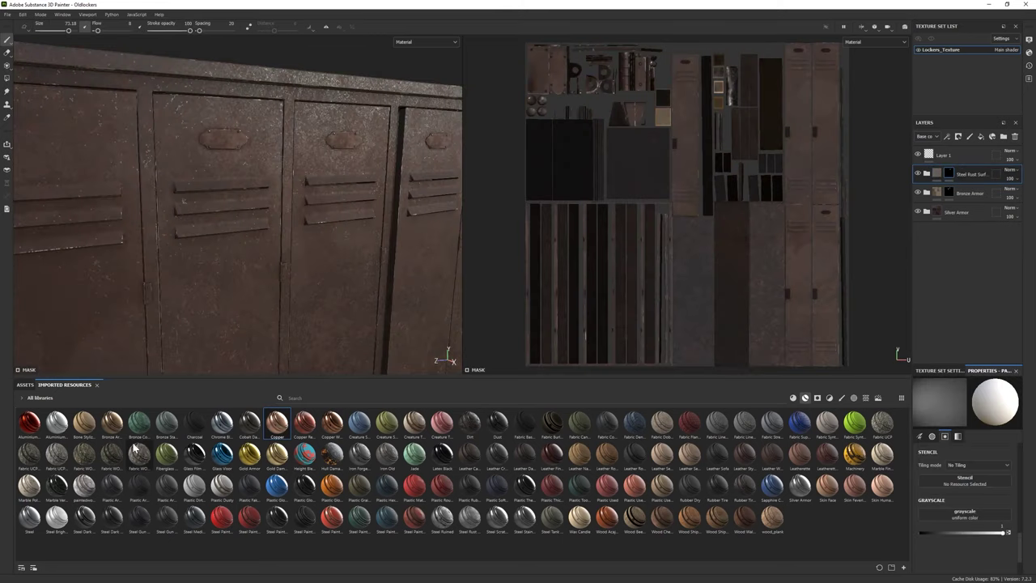
pyautogui.moveTo(112, 422); pyautogui.dragTo(963, 173)
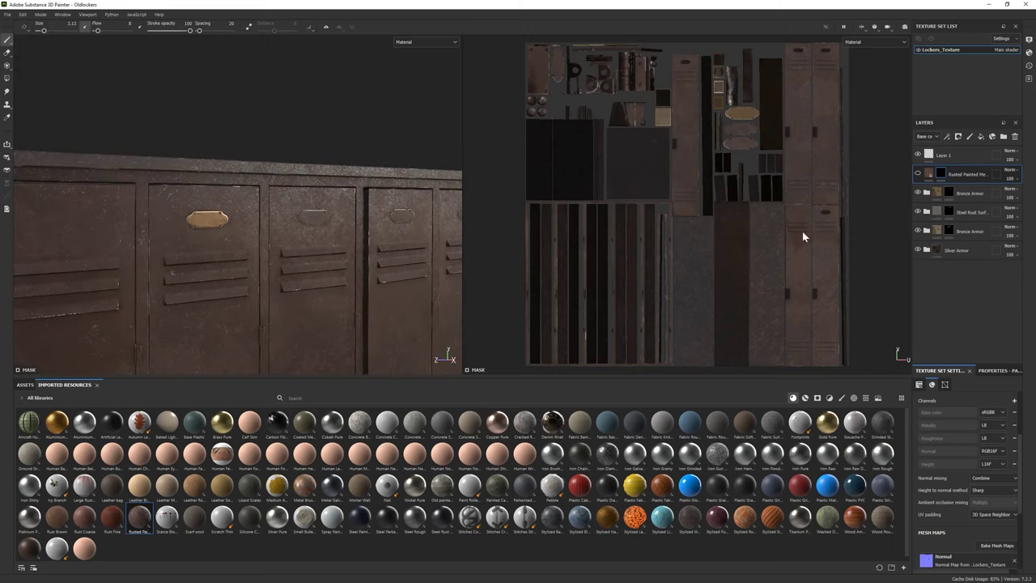
# Step: Expand the Bronze Armor folder to reveal its sub-layers and frame the lockers
pyautogui.moveTo(324, 292)
pyautogui.keyDown('alt'); pyautogui.mouseDown()
pyautogui.moveTo(355, 265)
pyautogui.moveTo(388, 257)
pyautogui.mouseUp(); pyautogui.keyUp('alt')
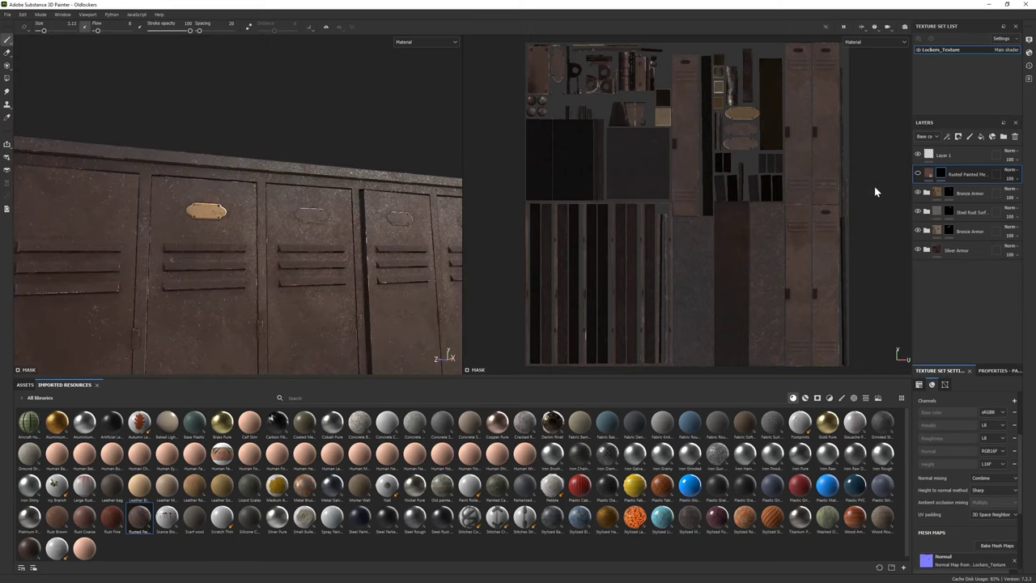
pyautogui.click(932, 194)
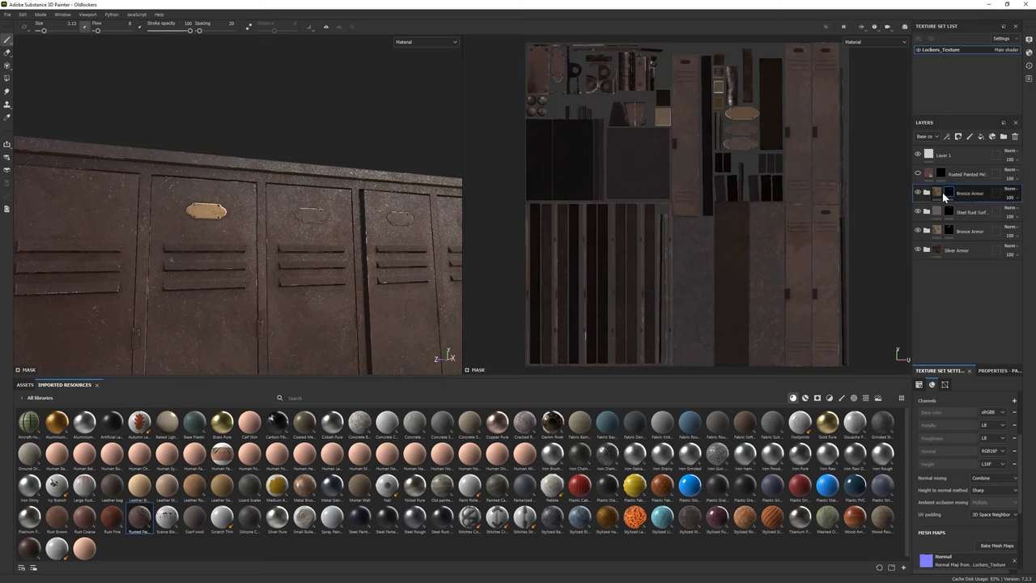
pyautogui.click(927, 192)
pyautogui.click(996, 371)
pyautogui.click(8, 80)
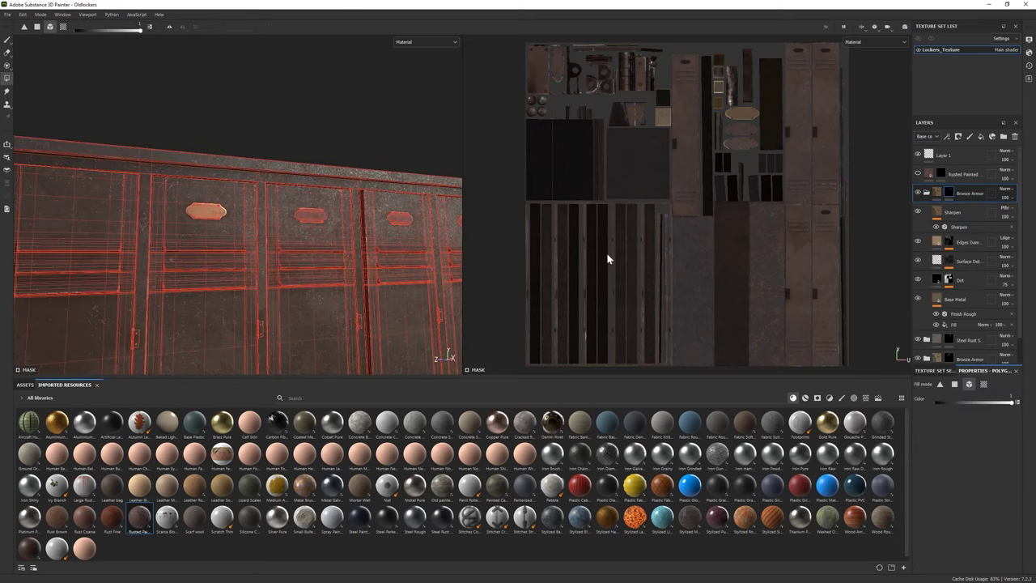
pyautogui.keyDown('alt'); pyautogui.moveTo(411, 229); pyautogui.dragTo(303, 209); pyautogui.keyUp('alt')
pyautogui.click(10, 41)
pyautogui.moveTo(162, 202)
pyautogui.keyDown('alt'); pyautogui.mouseDown()
pyautogui.moveTo(238, 178)
pyautogui.moveTo(277, 232)
pyautogui.mouseUp(); pyautogui.keyUp('alt')
pyautogui.scroll(3, 238, 178)
pyautogui.scroll(3, 238, 178)
pyautogui.scroll(3, 208, 194)
pyautogui.scroll(-5, 207, 194)
pyautogui.scroll(3, 277, 232)
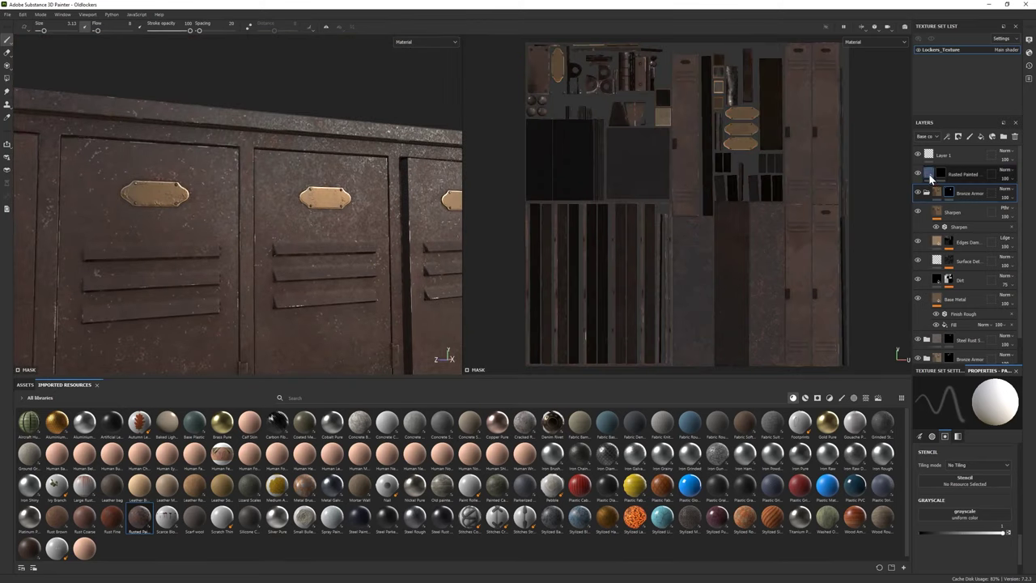
# Step: Erase the Rusted Painted mask around the plates with the Dirt 1 brush
pyautogui.click(941, 172)
pyautogui.click(940, 172)
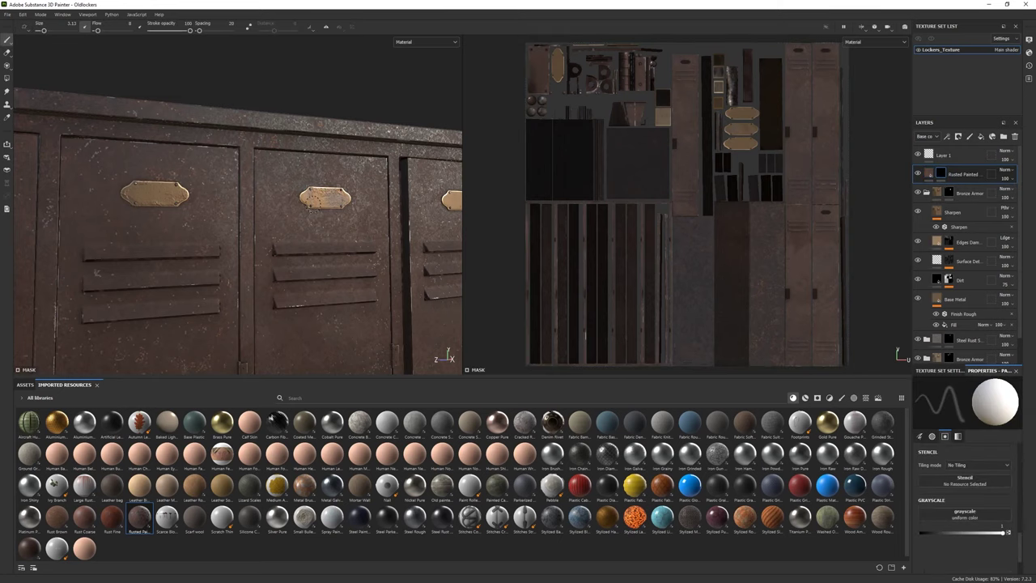
pyautogui.keyDown('alt'); pyautogui.moveTo(243, 227); pyautogui.dragTo(276, 235); pyautogui.keyUp('alt')
pyautogui.scroll(2, 275, 235)
pyautogui.click(8, 56)
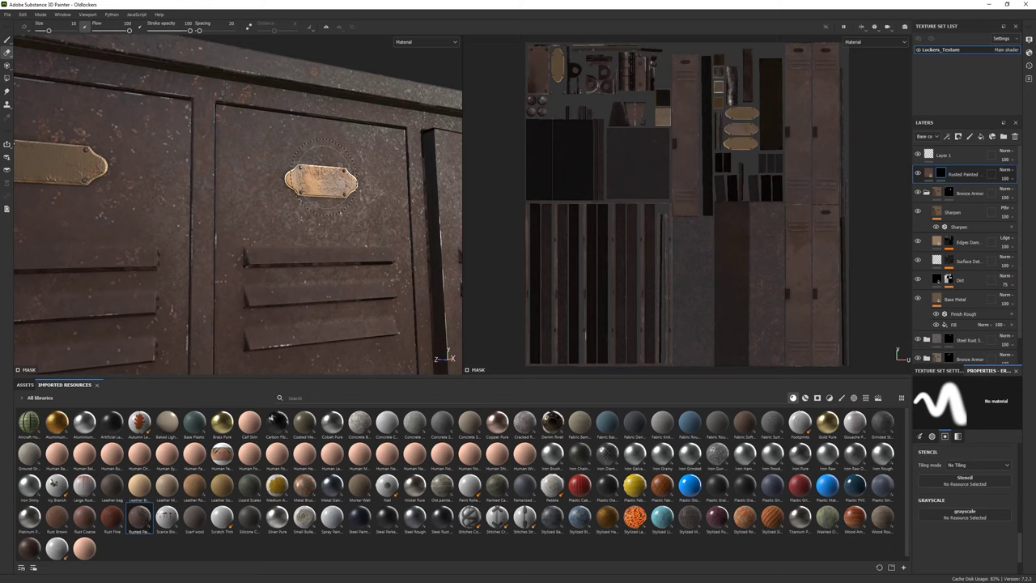
pyautogui.click(304, 458)
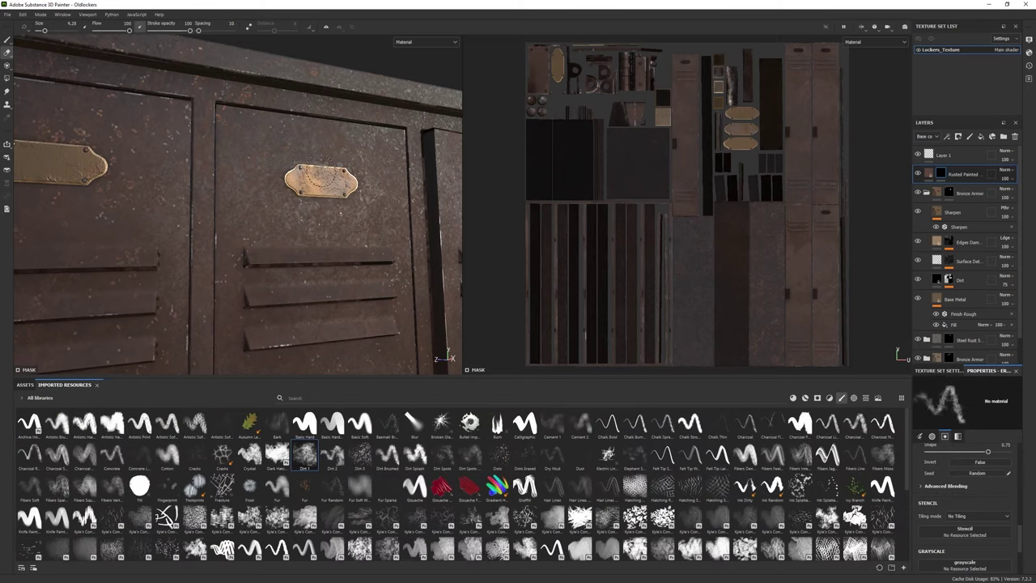
pyautogui.keyDown('alt'); pyautogui.moveTo(346, 226); pyautogui.dragTo(257, 247); pyautogui.keyUp('alt')
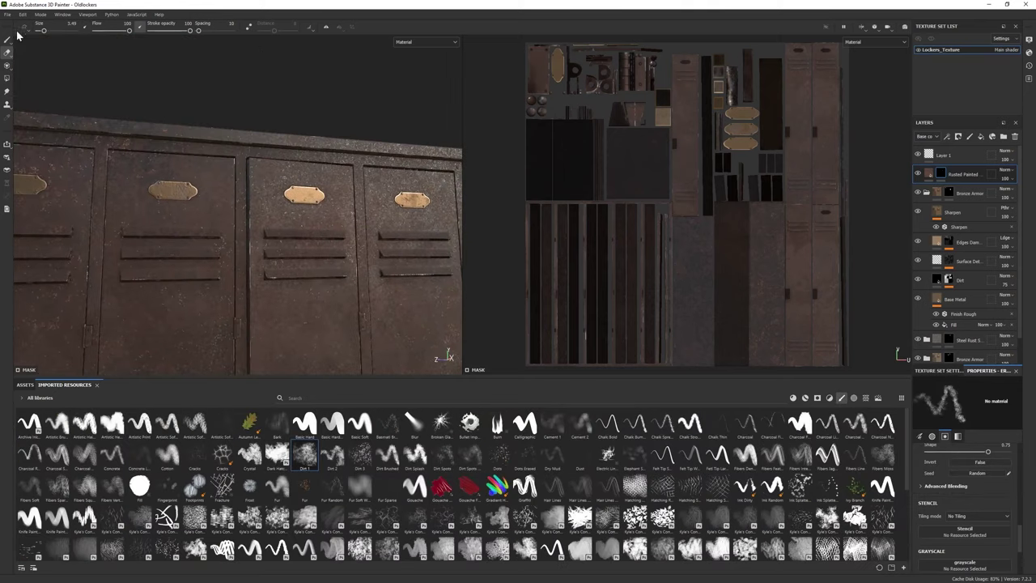
pyautogui.press('1')
# Step: Raise the Base Metal fill roughness to about 0.79 to dull the brass
pyautogui.keyDown('alt'); pyautogui.moveTo(324, 252); pyautogui.dragTo(267, 243); pyautogui.keyUp('alt')
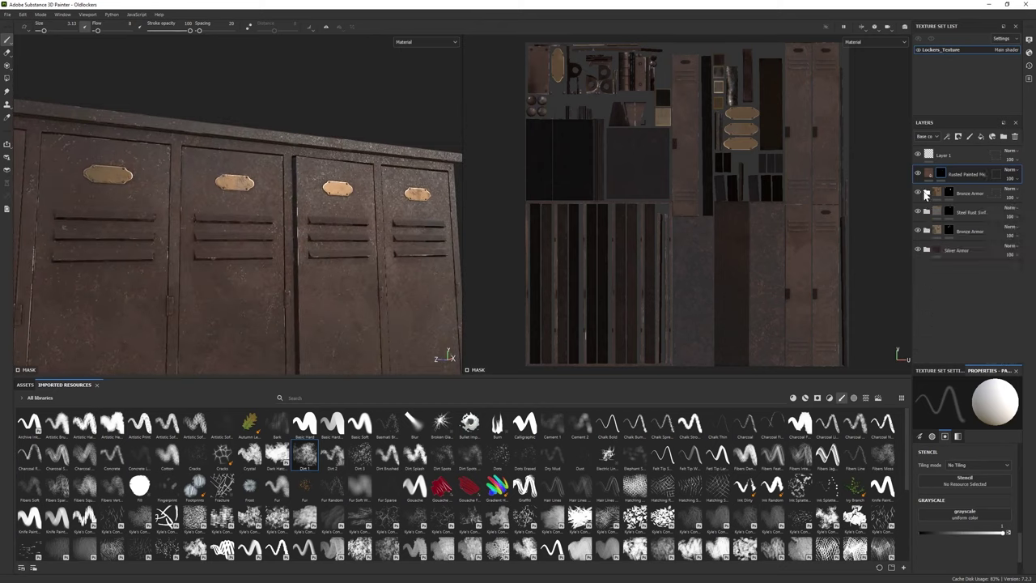
pyautogui.click(955, 324)
pyautogui.moveTo(976, 544); pyautogui.dragTo(987, 544)
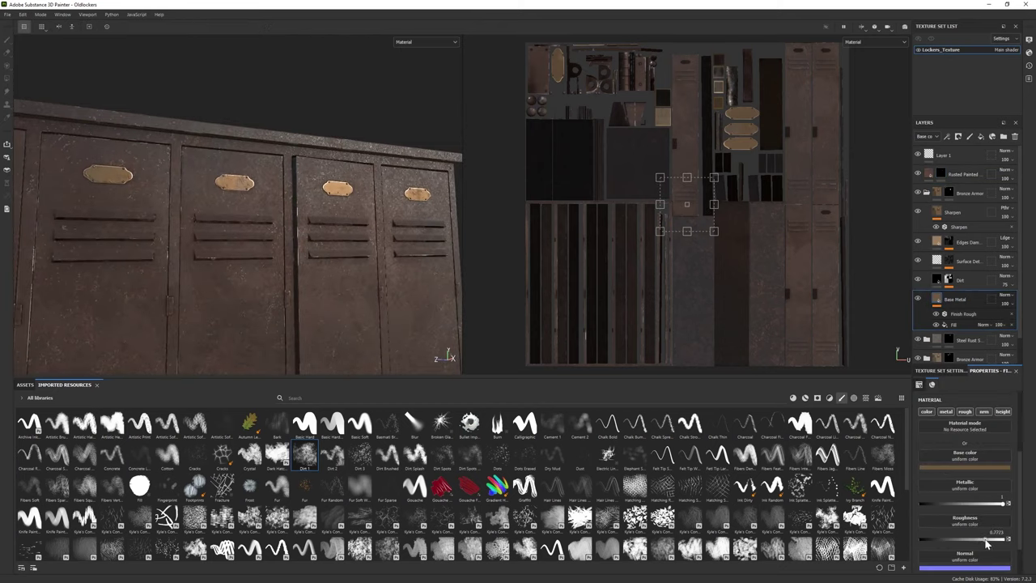
pyautogui.moveTo(380, 308)
pyautogui.keyDown('alt'); pyautogui.mouseDown()
pyautogui.moveTo(268, 259)
pyautogui.moveTo(219, 296)
pyautogui.mouseUp(); pyautogui.keyUp('alt')
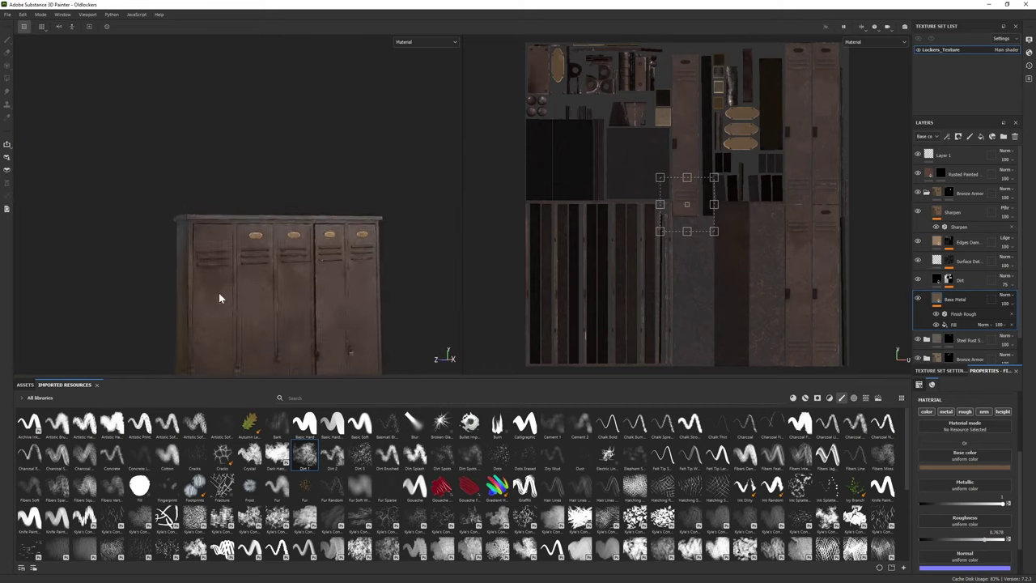
pyautogui.keyDown('alt'); pyautogui.moveTo(219, 297); pyautogui.dragTo(234, 264, button='right'); pyautogui.keyUp('alt')
# Step: Select Layer 1 and choose the Font Libre Baskerville text alpha
pyautogui.click(943, 154)
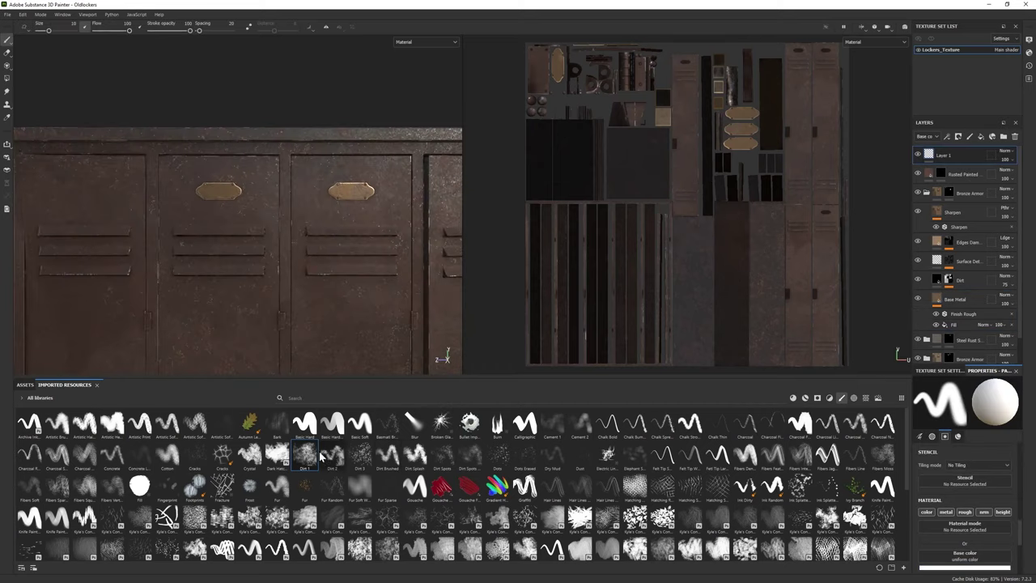
pyautogui.click(855, 398)
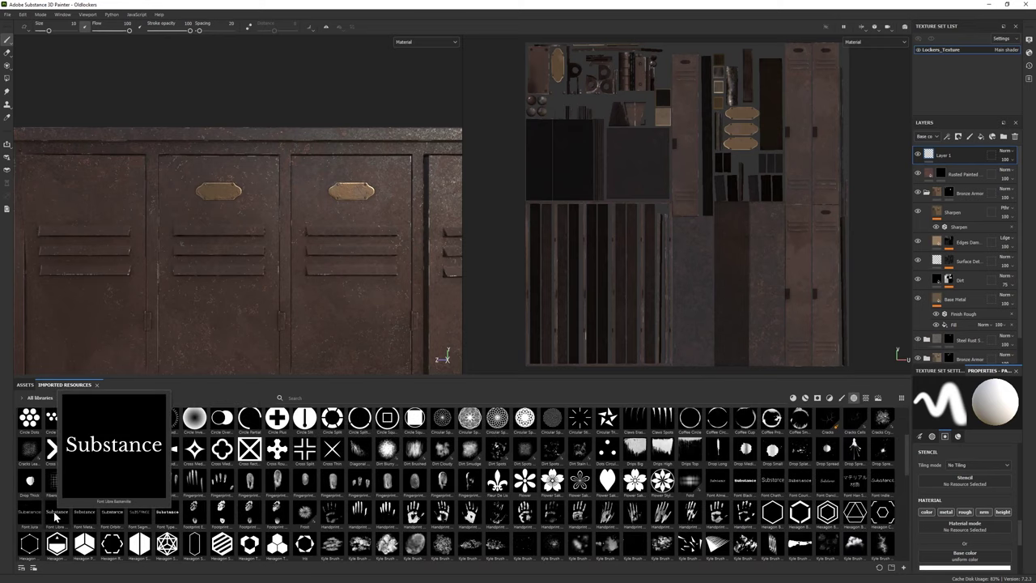
pyautogui.click(55, 517)
# Step: Set the alpha text to a number and stamp a trial 202 on a plate, then undo it
pyautogui.write('202')
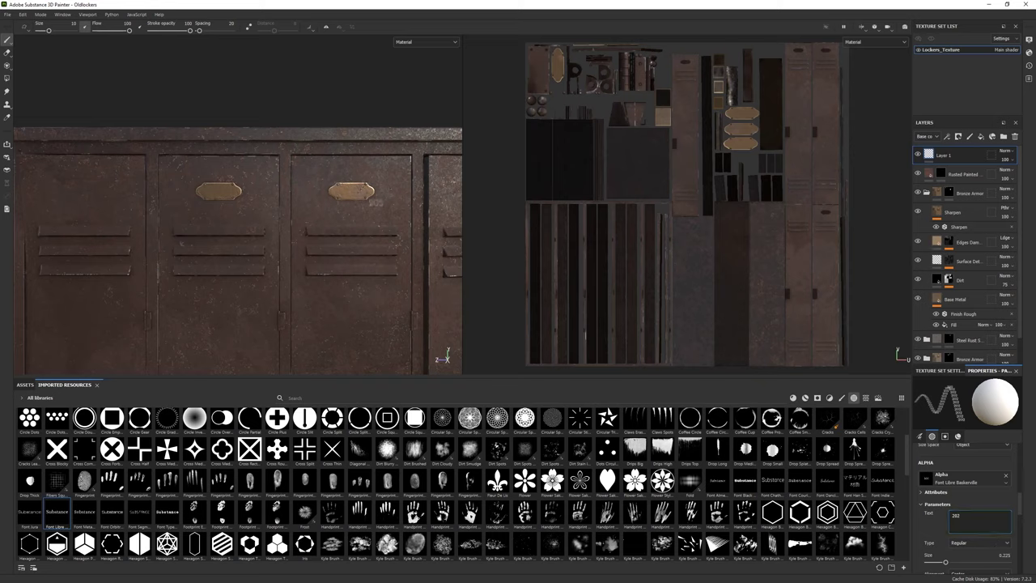
pyautogui.scroll(2, 375, 203)
pyautogui.scroll(-3, 975, 537)
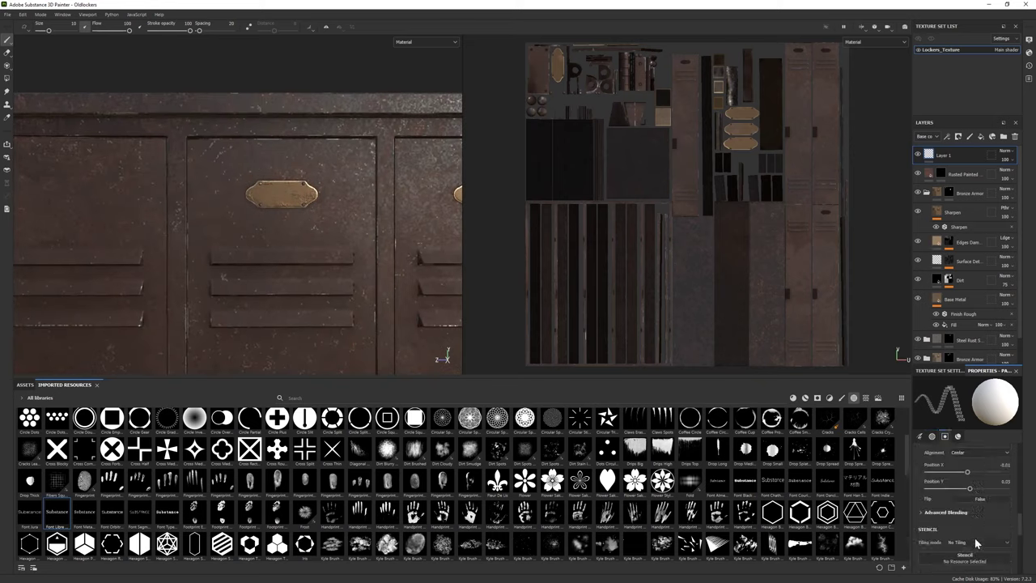
pyautogui.scroll(-3, 967, 558)
pyautogui.scroll(2, 296, 194)
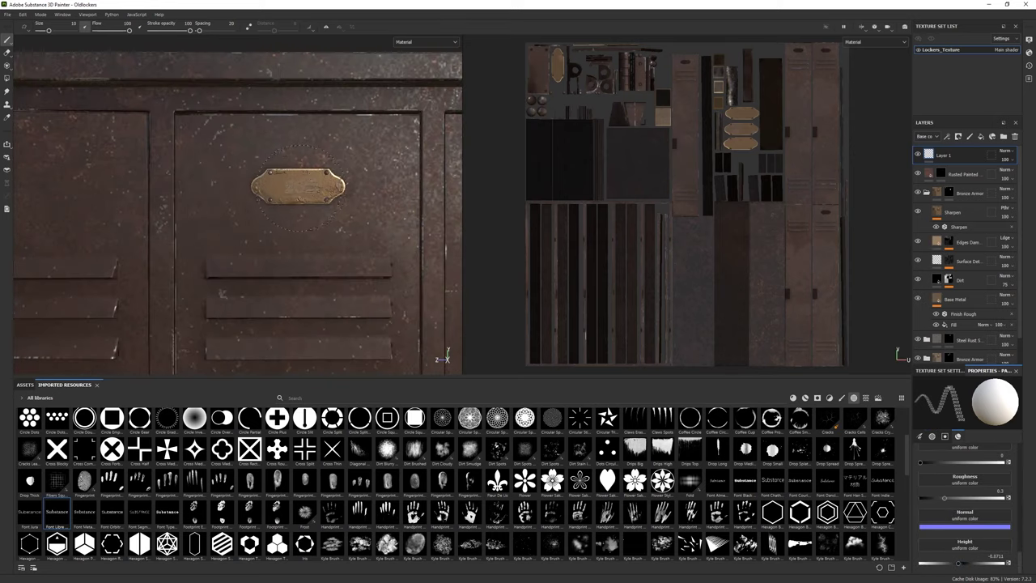
pyautogui.click(298, 186)
pyautogui.scroll(-2, 267, 267)
pyautogui.hotkey('ctrl', 'z')
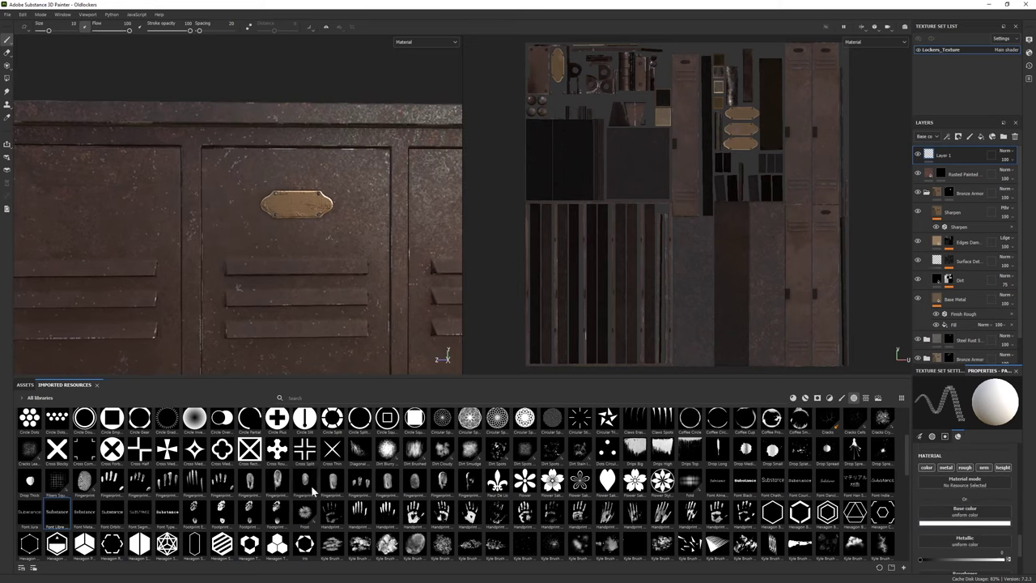
# Step: Move Layer 1 below the Base Metal group in the layer stack
pyautogui.click(794, 398)
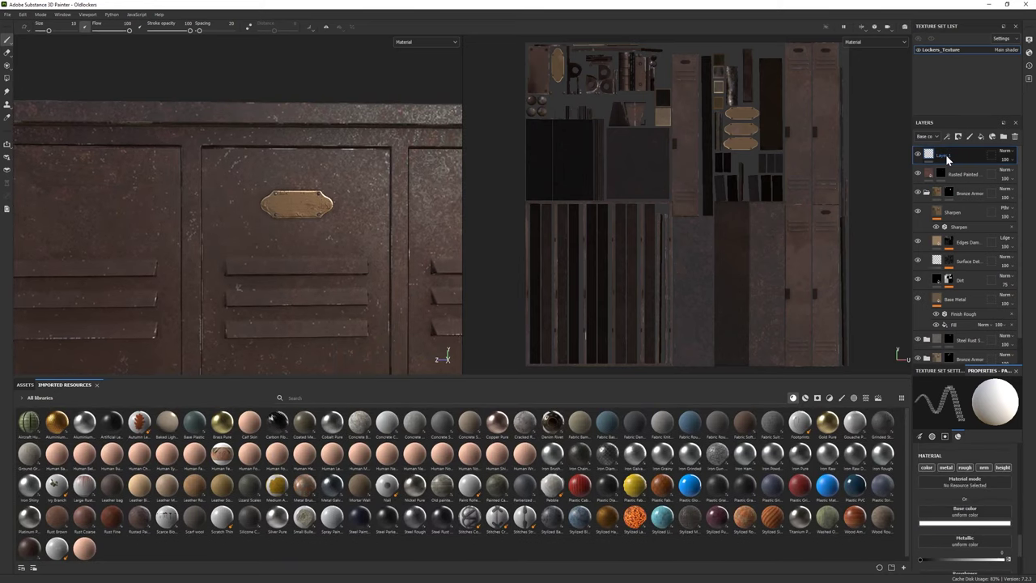
pyautogui.moveTo(946, 154)
pyautogui.mouseDown()
pyautogui.moveTo(979, 252)
pyautogui.moveTo(953, 290)
pyautogui.mouseUp()
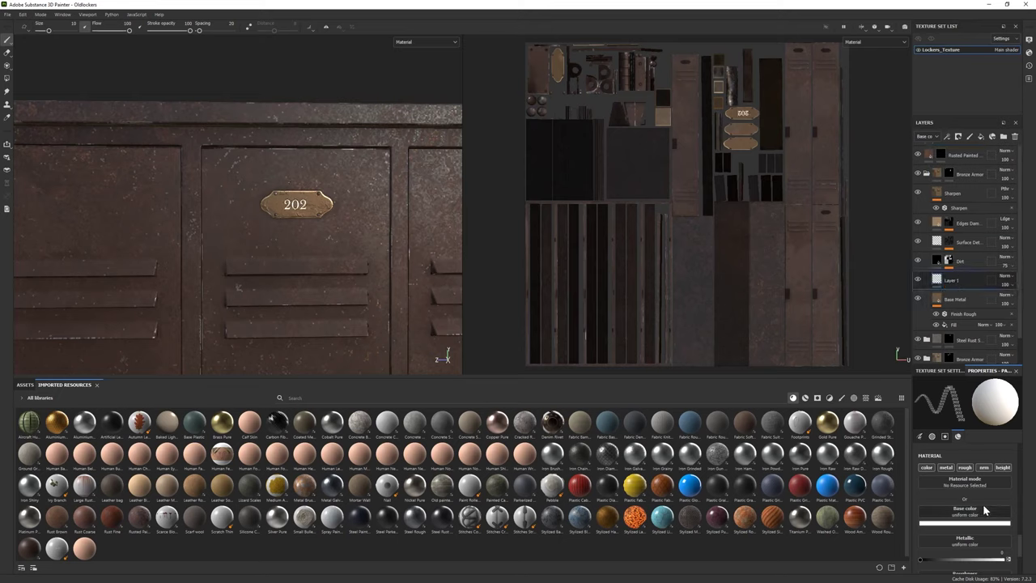
pyautogui.moveTo(981, 292); pyautogui.dragTo(972, 322)
pyautogui.scroll(-5, 298, 258)
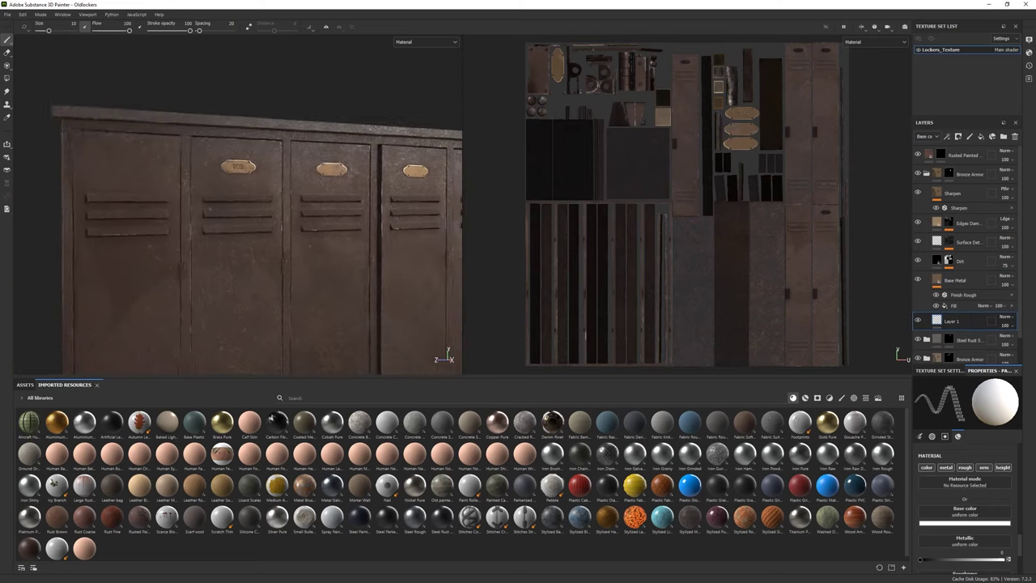
pyautogui.scroll(4, 298, 258)
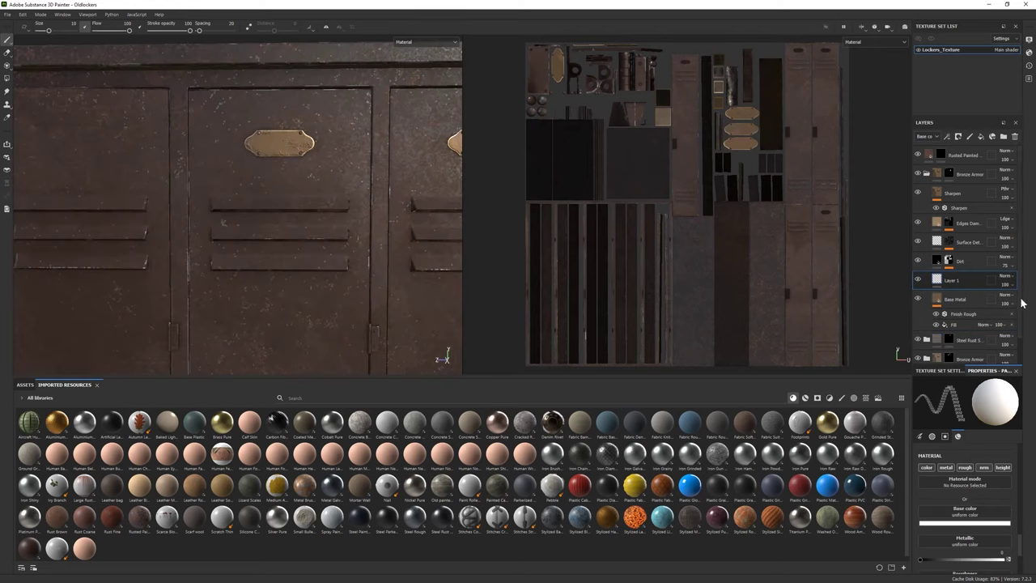
pyautogui.scroll(-2, 280, 144)
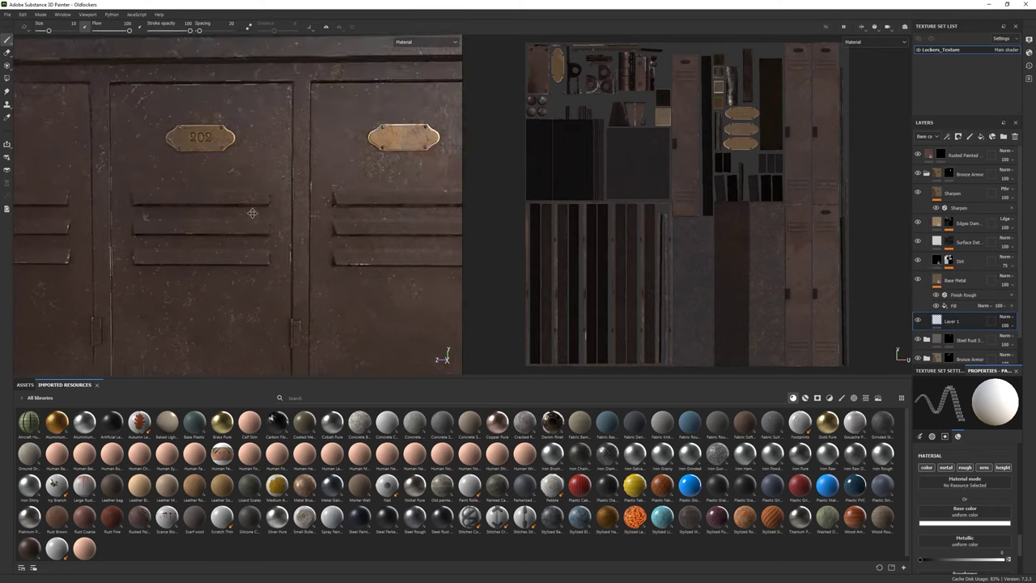
pyautogui.scroll(-5, 972, 478)
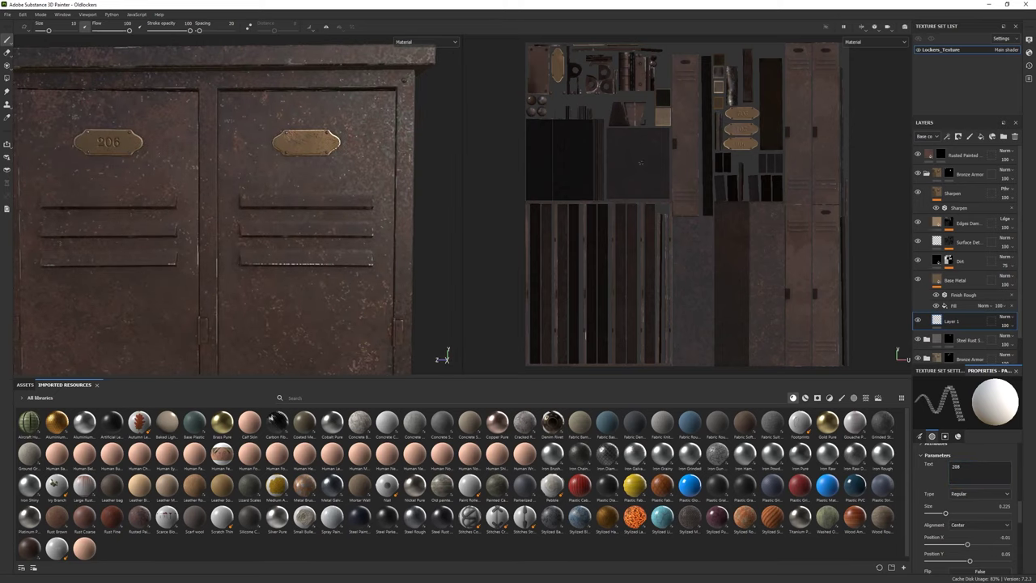
pyautogui.press('e')
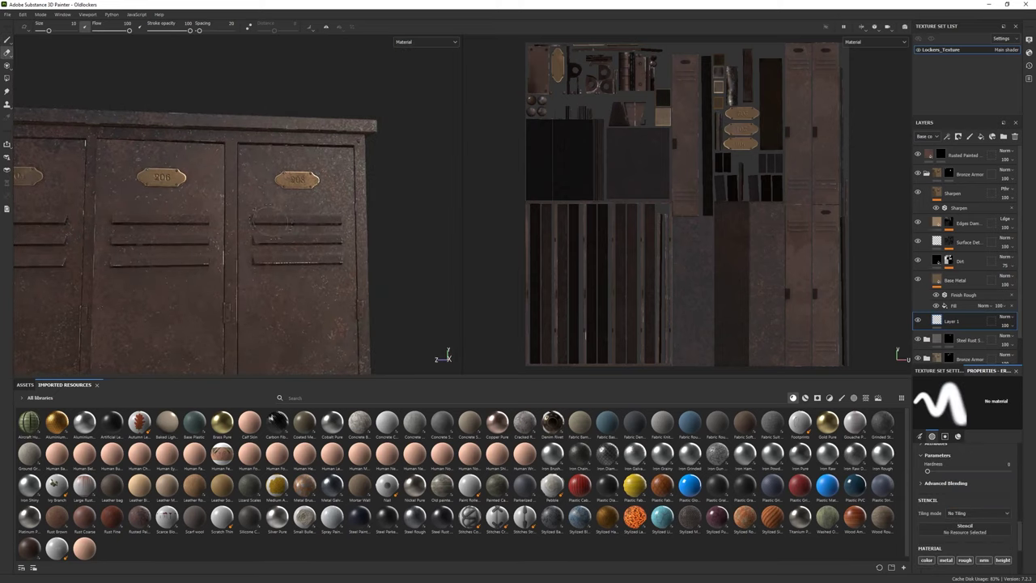
pyautogui.press('[')
pyautogui.press('[')
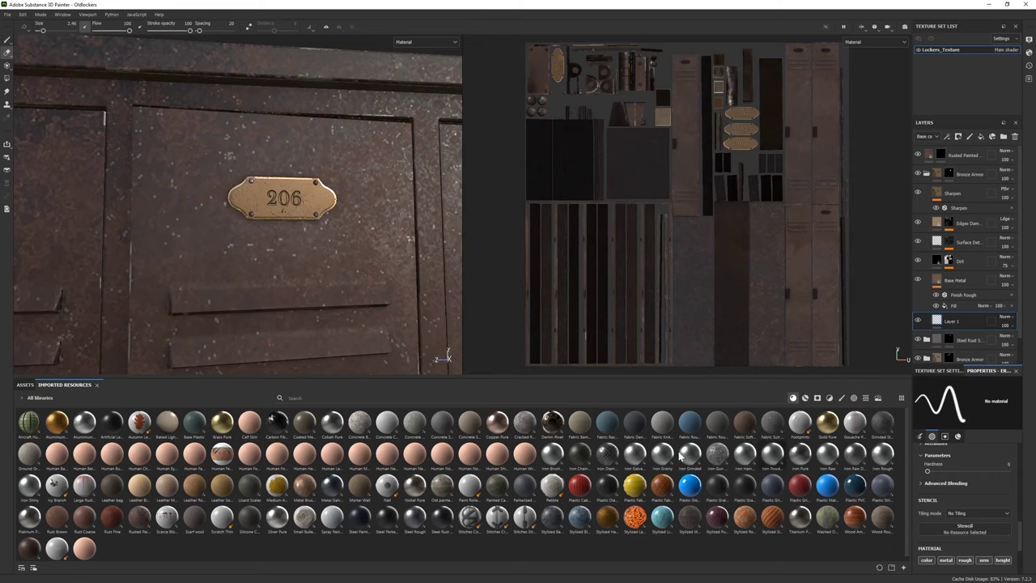
pyautogui.click(842, 397)
pyautogui.click(359, 453)
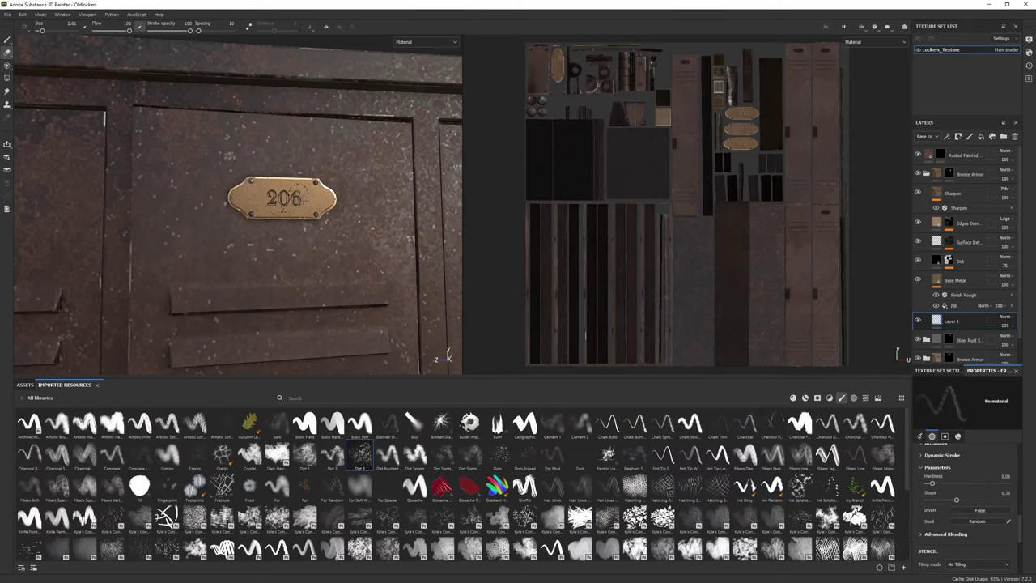
pyautogui.keyDown('alt'); pyautogui.moveTo(310, 223); pyautogui.dragTo(243, 170); pyautogui.keyUp('alt')
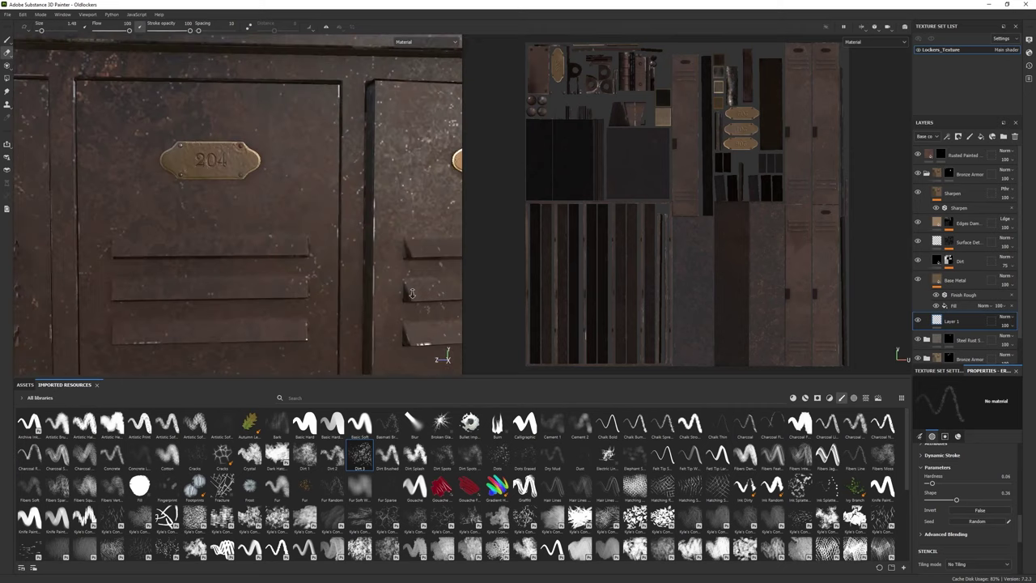
pyautogui.click(332, 455)
pyautogui.press('[')
pyautogui.press('[')
pyautogui.press('[')
pyautogui.press('[')
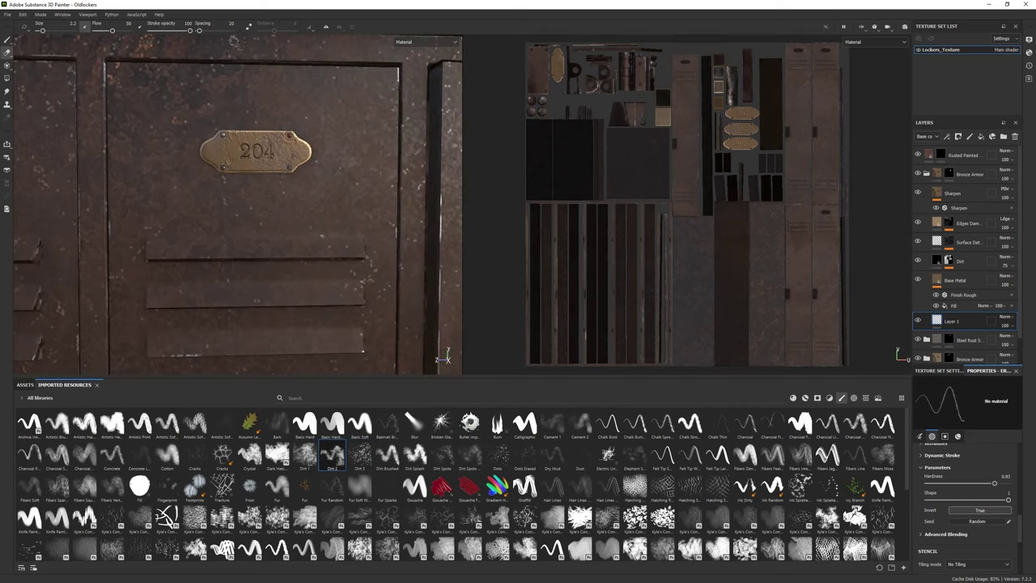
pyautogui.moveTo(243, 202)
pyautogui.keyDown('alt'); pyautogui.mouseDown()
pyautogui.moveTo(268, 194)
pyautogui.moveTo(259, 202)
pyautogui.moveTo(280, 207)
pyautogui.mouseUp(); pyautogui.keyUp('alt')
pyautogui.click(359, 455)
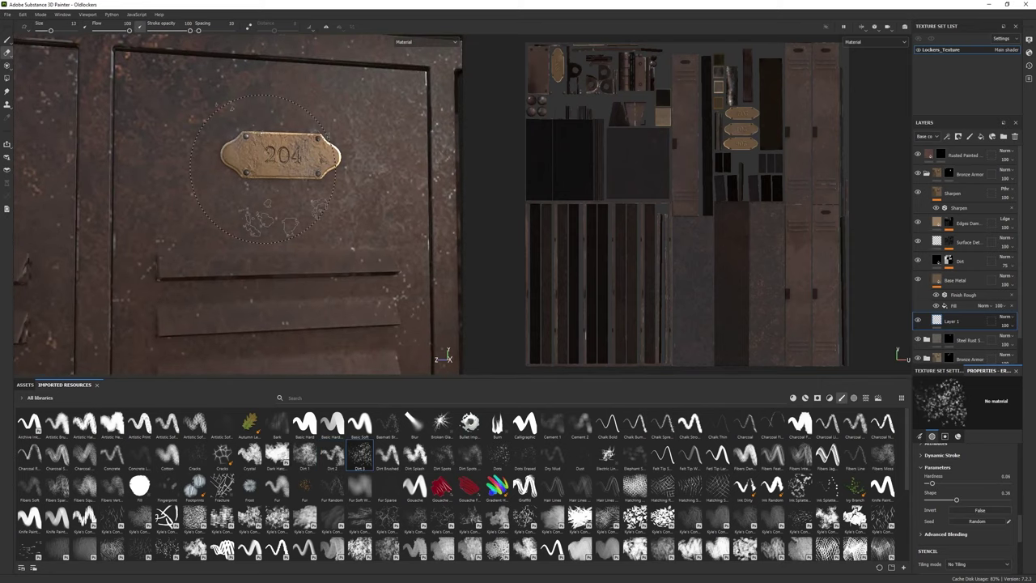
pyautogui.keyDown('alt'); pyautogui.moveTo(352, 255); pyautogui.dragTo(324, 267); pyautogui.keyUp('alt')
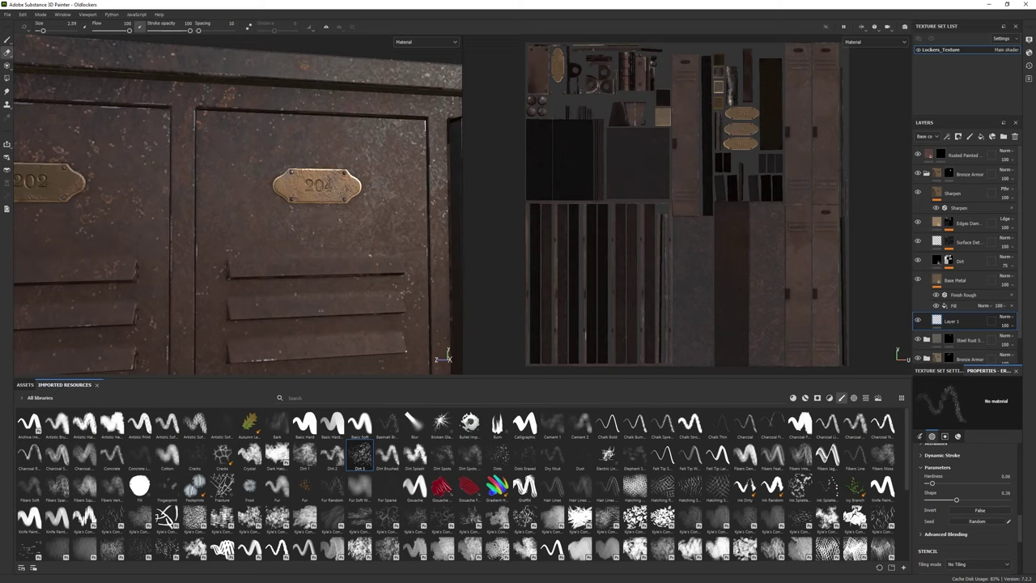
pyautogui.keyDown('alt'); pyautogui.moveTo(336, 285); pyautogui.dragTo(308, 267, button='right'); pyautogui.keyUp('alt')
pyautogui.keyDown('alt'); pyautogui.moveTo(307, 267); pyautogui.dragTo(291, 267); pyautogui.keyUp('alt')
pyautogui.keyDown('alt'); pyautogui.moveTo(292, 267); pyautogui.dragTo(324, 292, button='right'); pyautogui.keyUp('alt')
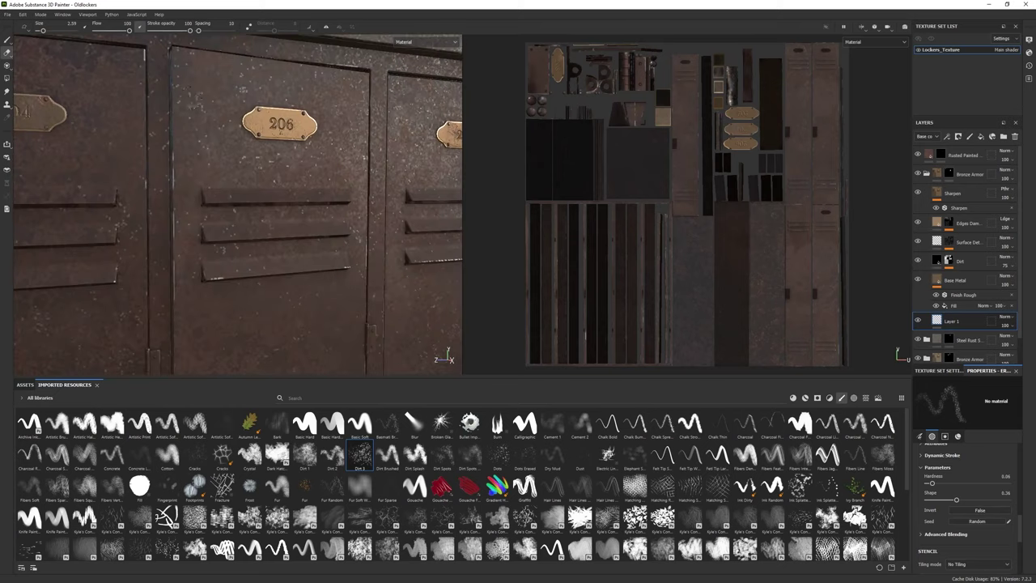
pyautogui.moveTo(276, 121)
pyautogui.keyDown('alt'); pyautogui.mouseDown()
pyautogui.moveTo(236, 166)
pyautogui.moveTo(250, 189)
pyautogui.moveTo(264, 162)
pyautogui.mouseUp(); pyautogui.keyUp('alt')
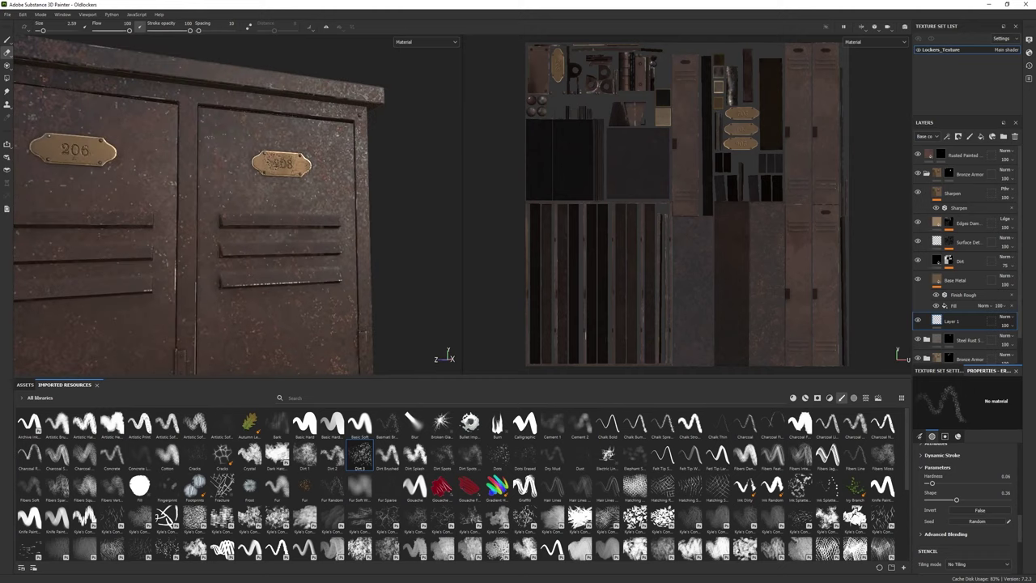
pyautogui.keyDown('alt'); pyautogui.moveTo(192, 229); pyautogui.dragTo(197, 311); pyautogui.keyUp('alt')
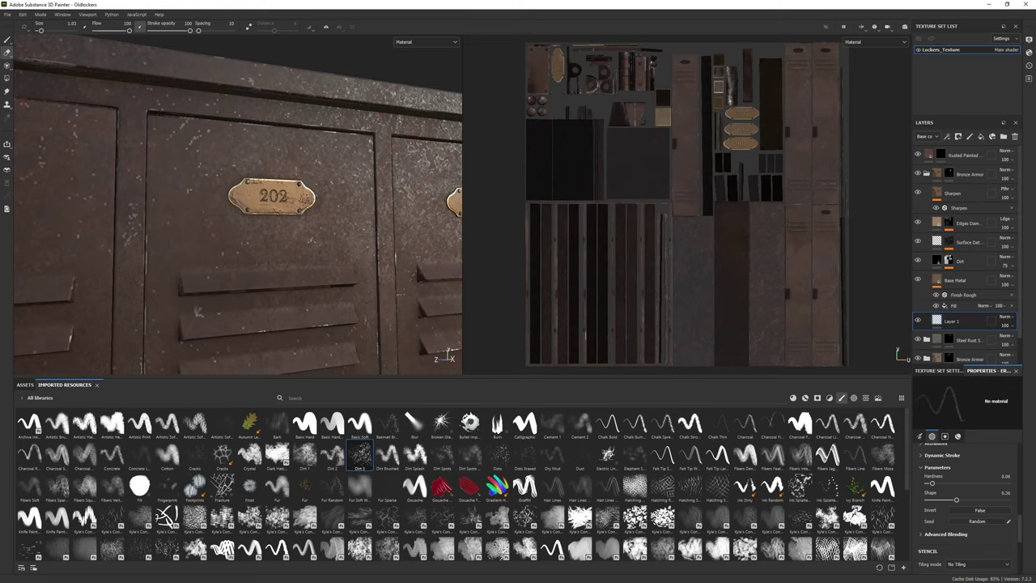
pyautogui.scroll(-5, 197, 311)
pyautogui.moveTo(197, 311)
pyautogui.keyDown('alt'); pyautogui.mouseDown()
pyautogui.moveTo(243, 311)
pyautogui.moveTo(234, 291)
pyautogui.mouseUp(); pyautogui.keyUp('alt')
pyautogui.scroll(3, 243, 310)
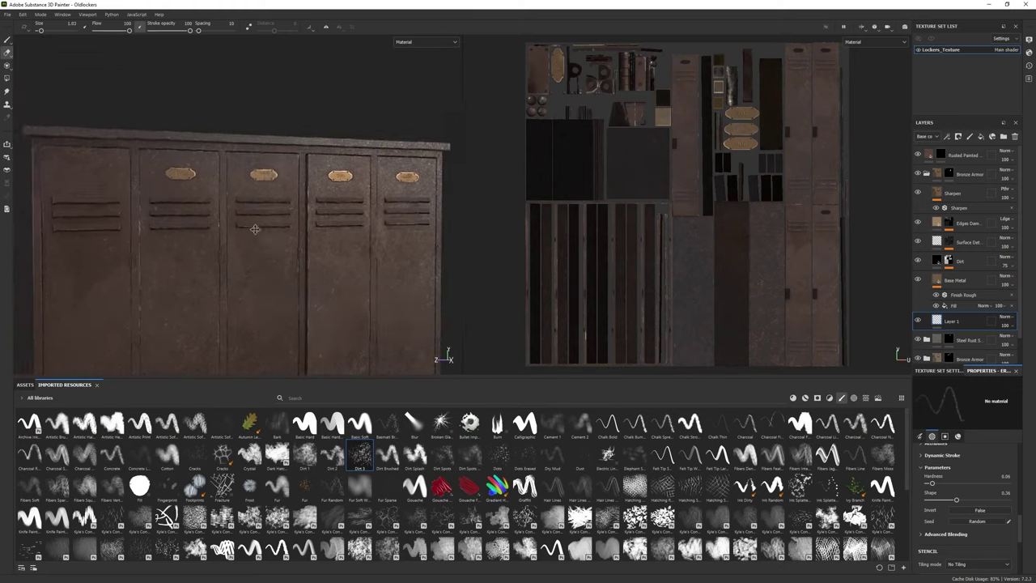
pyautogui.scroll(2, 234, 292)
pyautogui.scroll(-3, 360, 320)
pyautogui.keyDown('alt'); pyautogui.moveTo(360, 320); pyautogui.dragTo(380, 319); pyautogui.keyUp('alt')
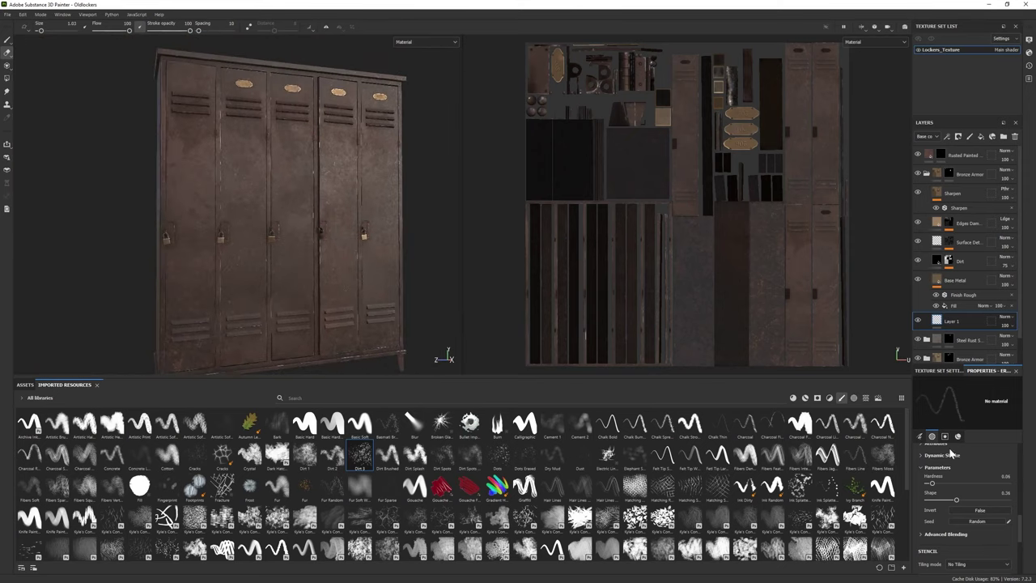
pyautogui.scroll(-5, 960, 466)
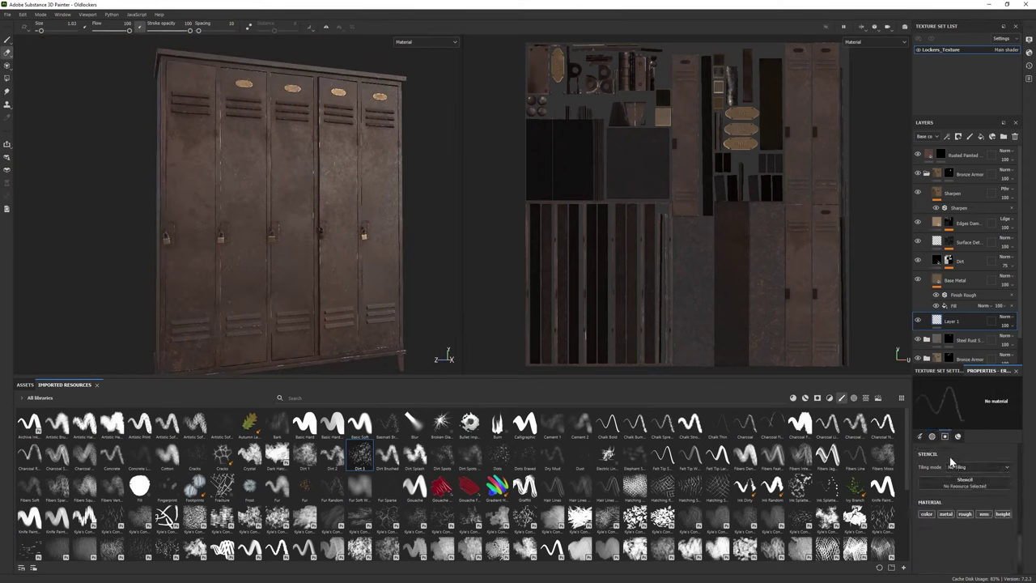
pyautogui.moveTo(952, 320); pyautogui.dragTo(963, 282)
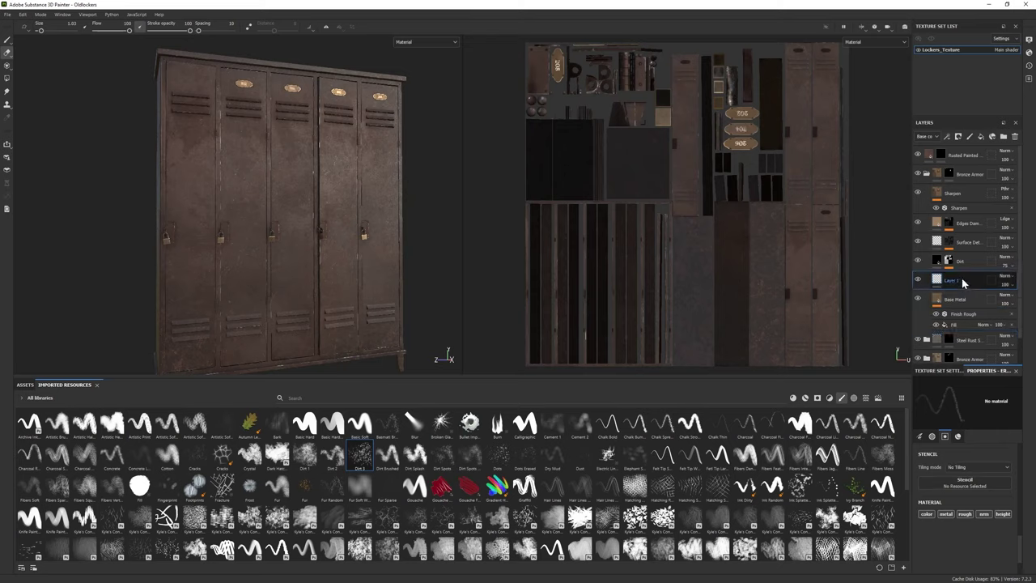
pyautogui.hotkey('ctrl', 'z')
pyautogui.moveTo(267, 170)
pyautogui.keyDown('alt'); pyautogui.mouseDown()
pyautogui.moveTo(225, 170)
pyautogui.moveTo(227, 246)
pyautogui.moveTo(243, 246)
pyautogui.mouseUp(); pyautogui.keyUp('alt')
pyautogui.scroll(3, 225, 170)
pyautogui.scroll(-3, 225, 170)
pyautogui.scroll(5, 243, 246)
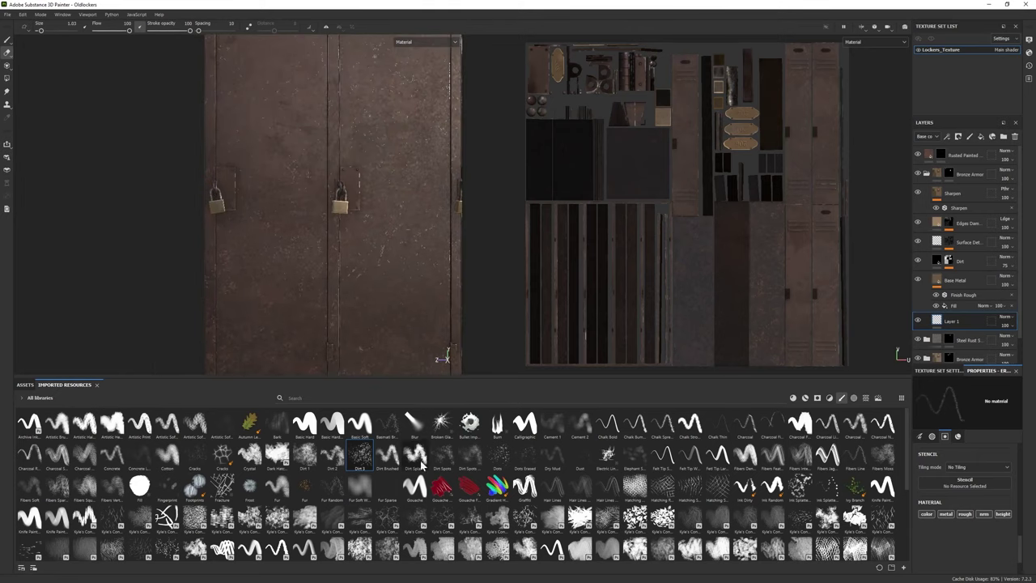
# Step: Add Iron Rough as a new top layer with a black mask
pyautogui.click(793, 398)
pyautogui.moveTo(883, 454); pyautogui.dragTo(954, 154)
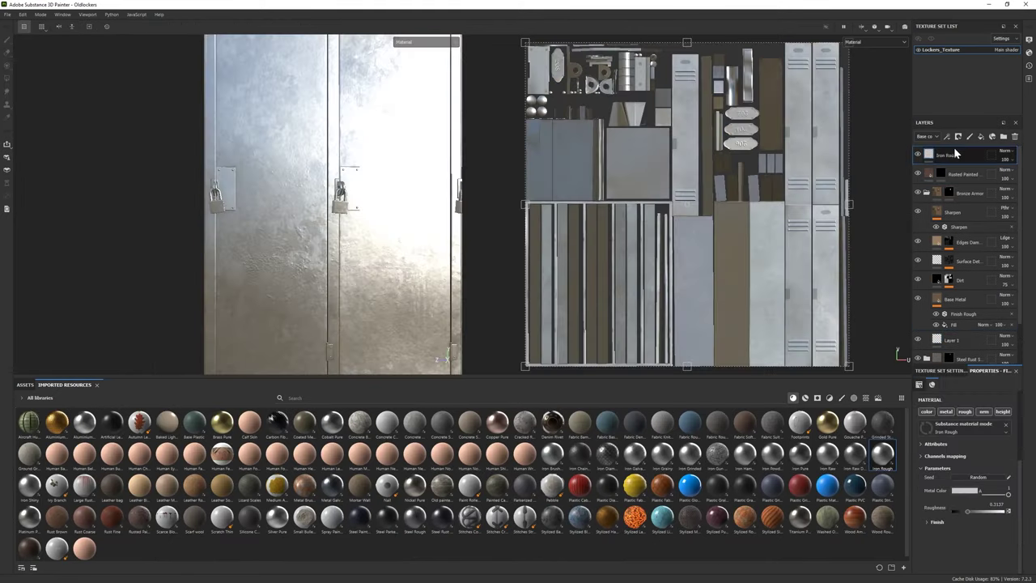
pyautogui.rightClick(956, 155)
pyautogui.click(972, 164)
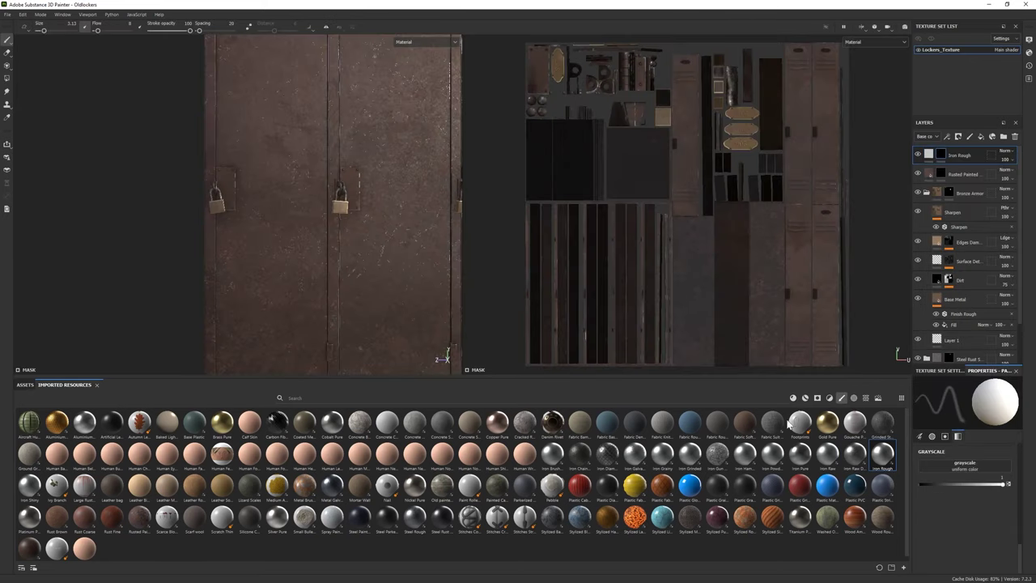
# Step: Pick the Sharp Line brush from the brushes shelf
pyautogui.click(842, 397)
pyautogui.moveTo(387, 453)
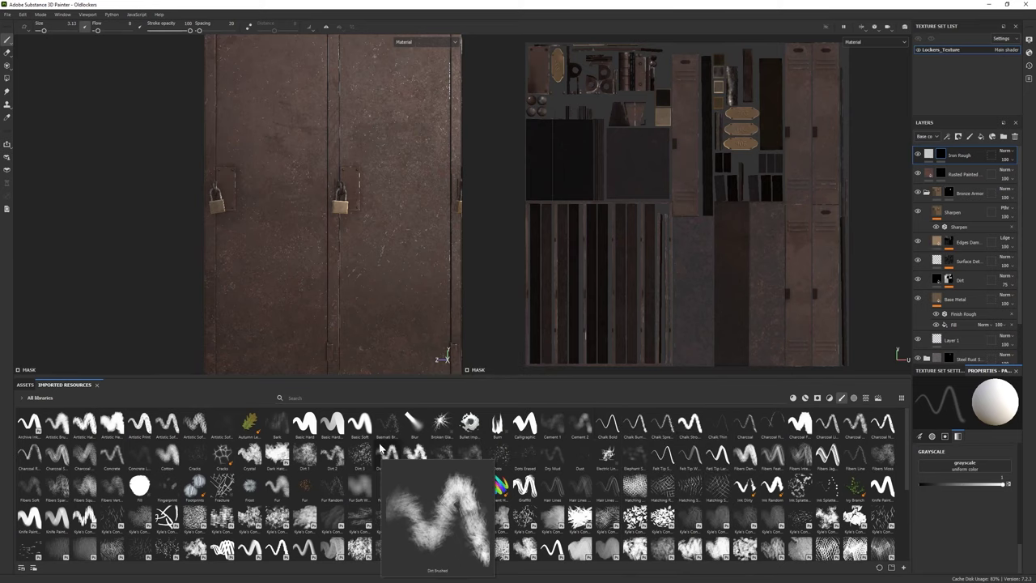
pyautogui.scroll(-1, 465, 470)
pyautogui.scroll(1, 465, 471)
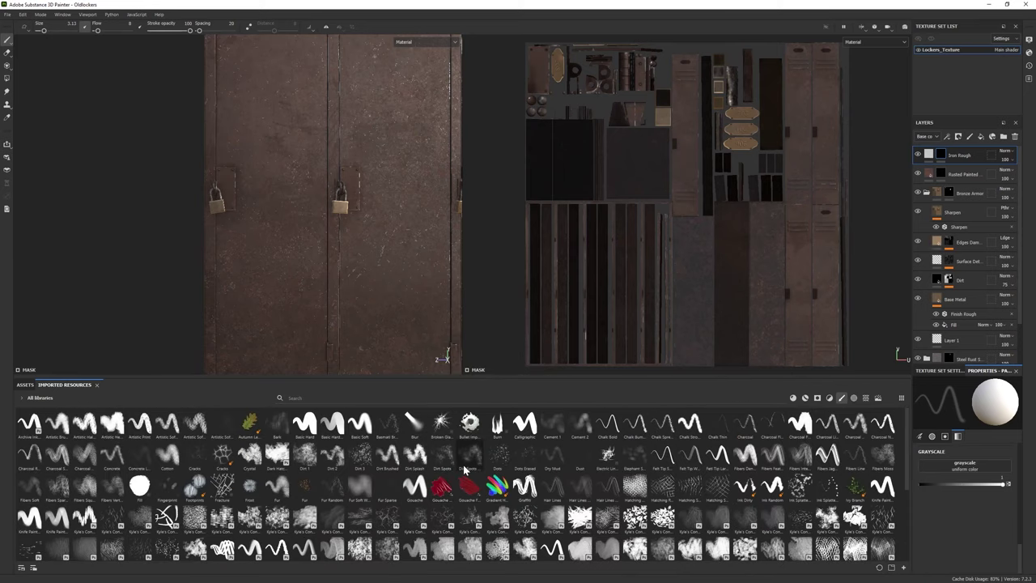
pyautogui.scroll(2, 332, 247)
pyautogui.scroll(2, 333, 247)
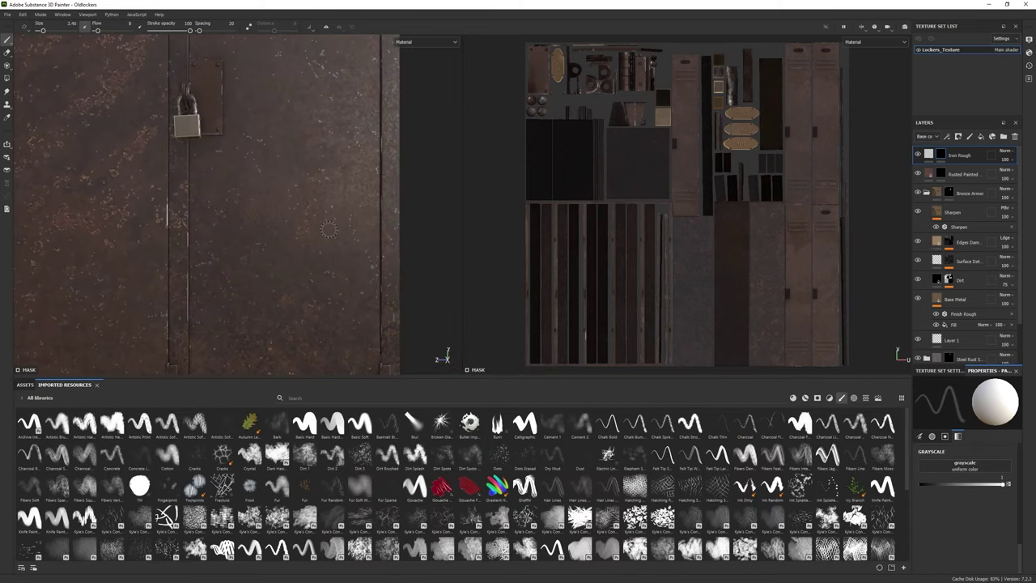
pyautogui.scroll(-5, 580, 486)
pyautogui.click(580, 515)
pyautogui.scroll(2, 308, 206)
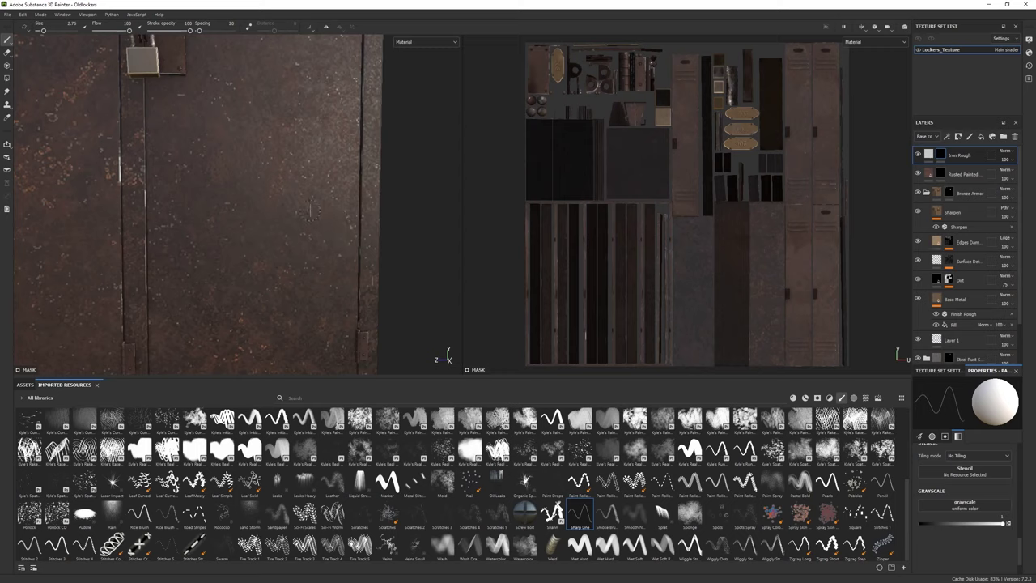
# Step: Turn off Follow Path and paint short scratch streaks on the locker door
pyautogui.keyDown('alt'); pyautogui.moveTo(309, 209); pyautogui.dragTo(354, 301); pyautogui.keyUp('alt')
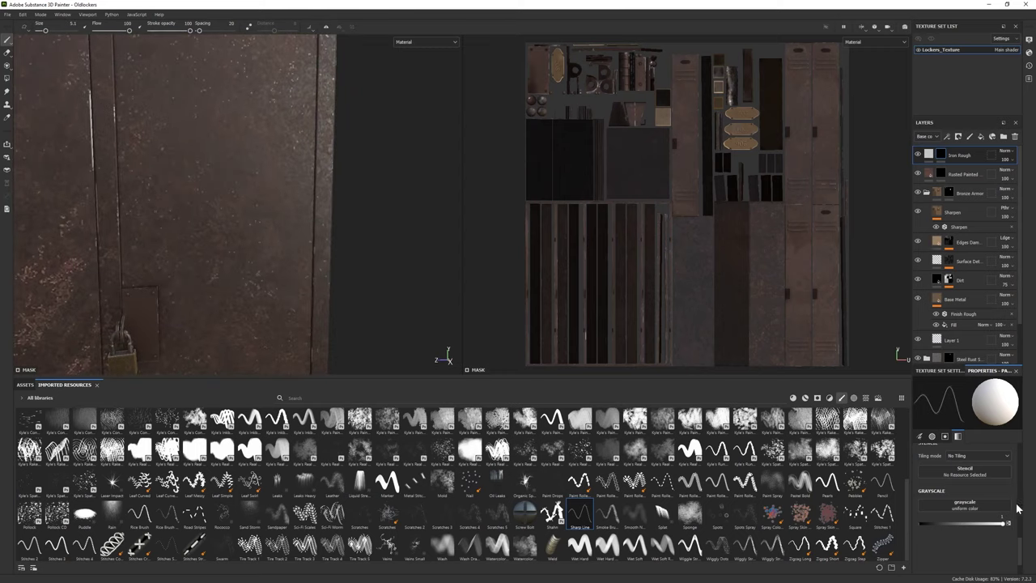
pyautogui.scroll(2, 996, 506)
pyautogui.scroll(1, 975, 506)
pyautogui.scroll(1, 959, 500)
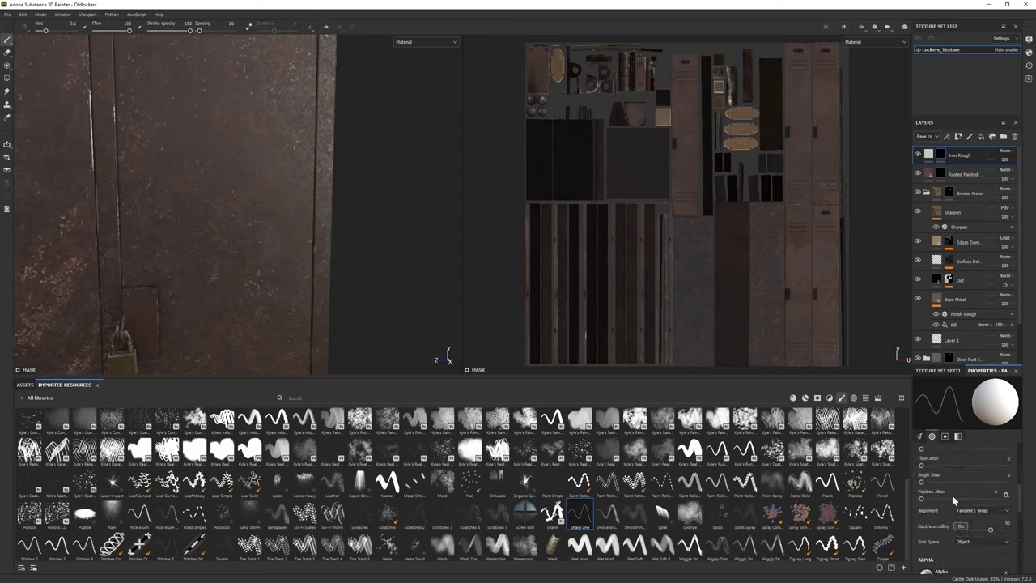
pyautogui.scroll(2, 952, 511)
pyautogui.click(971, 504)
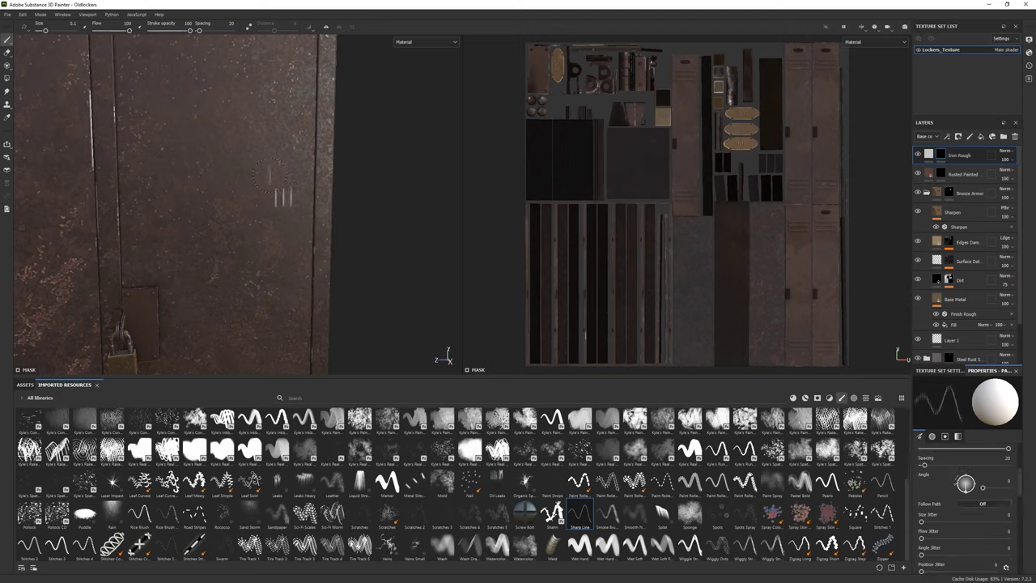
pyautogui.keyDown('alt'); pyautogui.moveTo(269, 175); pyautogui.dragTo(296, 217, button='right'); pyautogui.keyUp('alt')
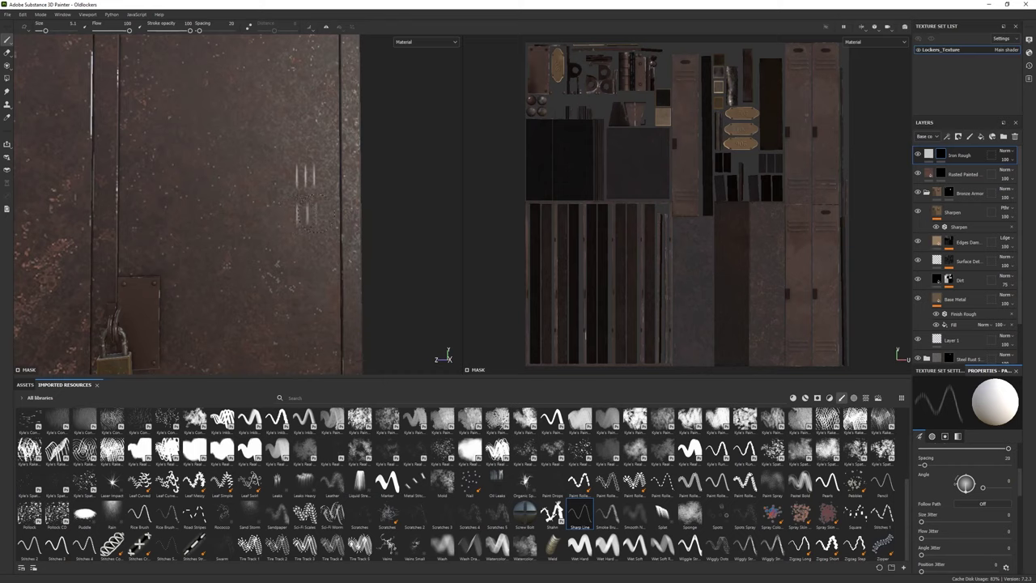
pyautogui.keyDown('alt'); pyautogui.moveTo(300, 212); pyautogui.dragTo(306, 213); pyautogui.keyUp('alt')
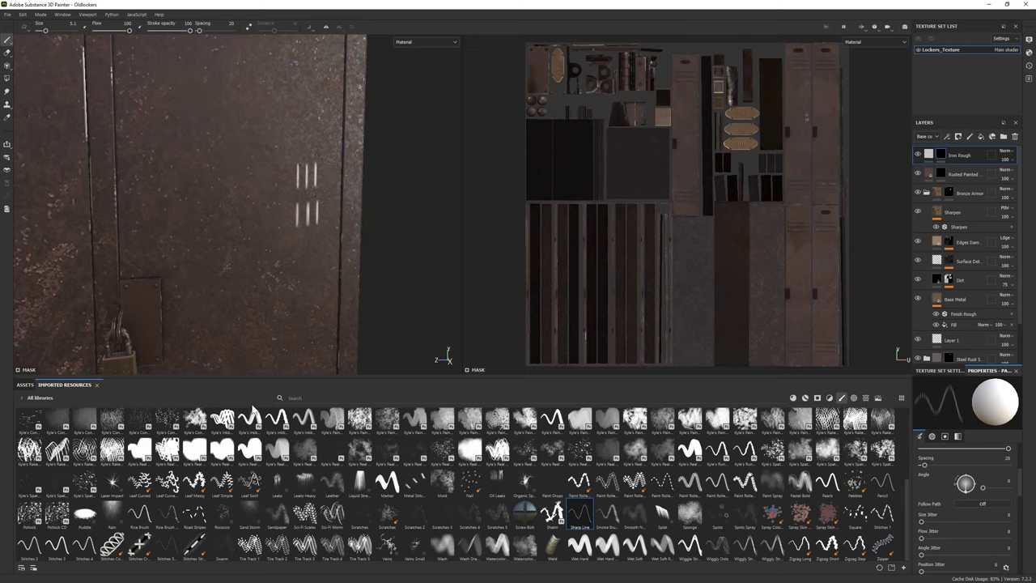
pyautogui.scroll(3, 945, 497)
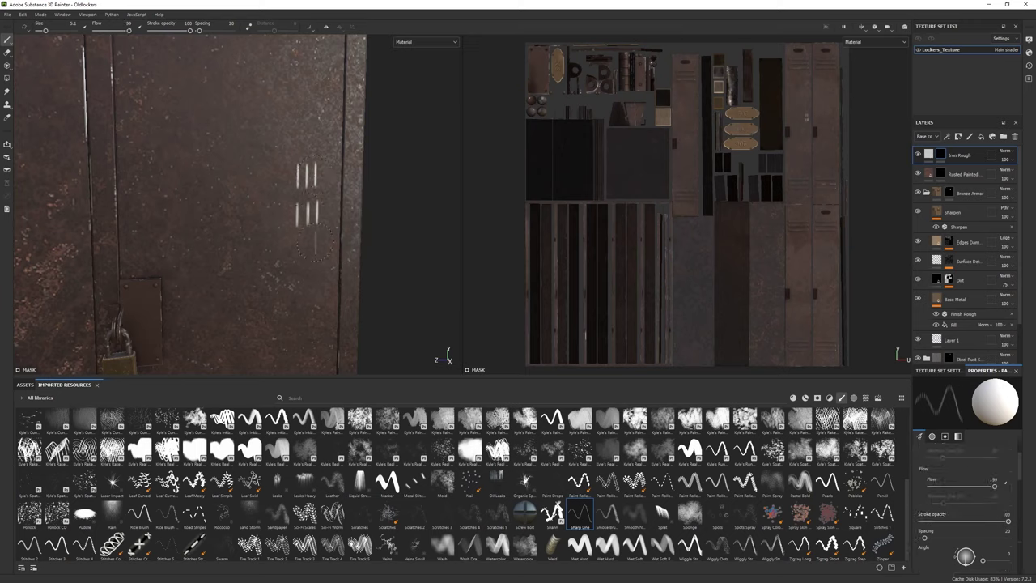
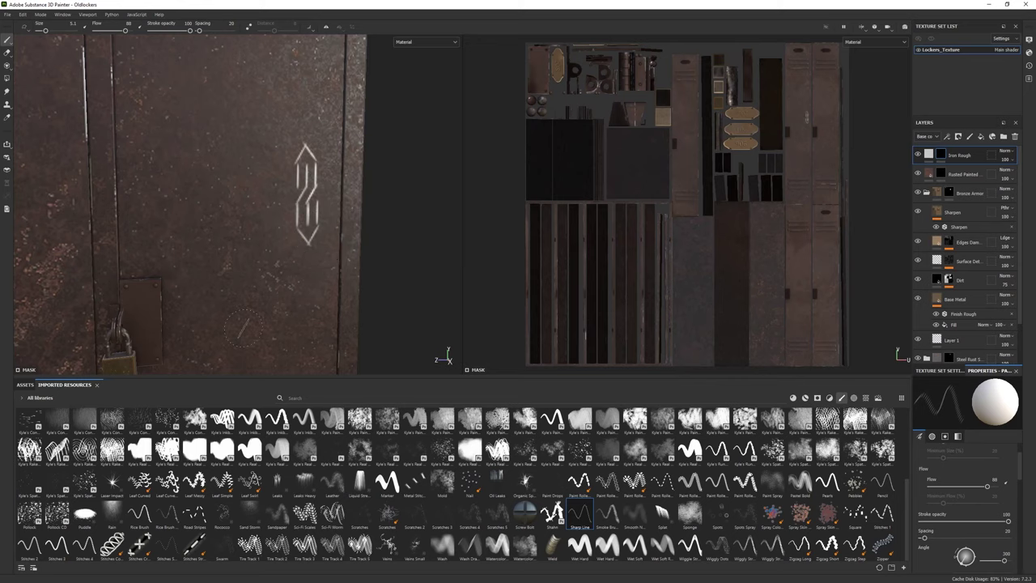
# Step: Pick a thin chalk brush and shrink its size to 1
pyautogui.scroll(5, 486, 486)
pyautogui.click(305, 421)
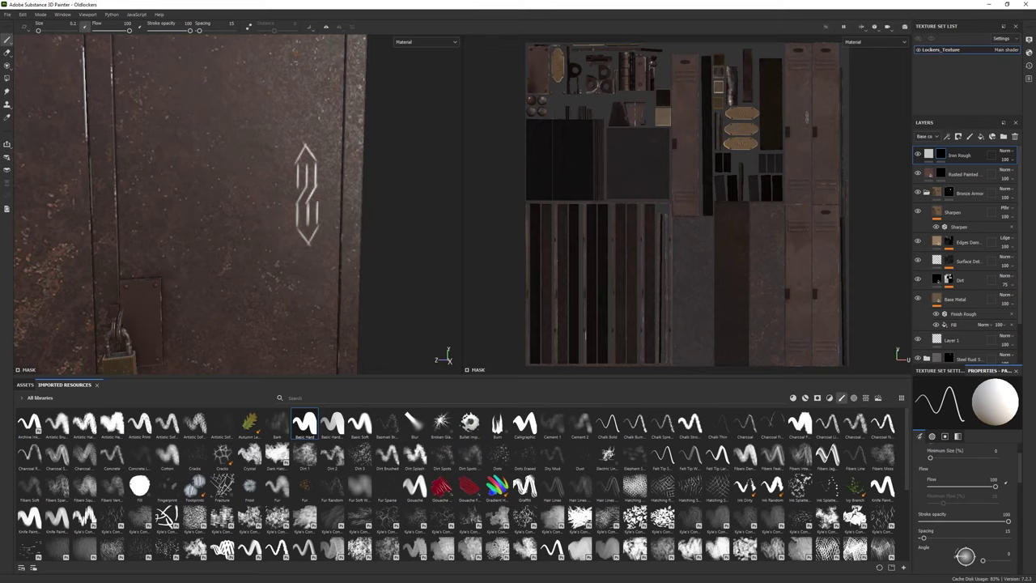
pyautogui.keyDown('alt'); pyautogui.moveTo(186, 202); pyautogui.dragTo(146, 210); pyautogui.keyUp('alt')
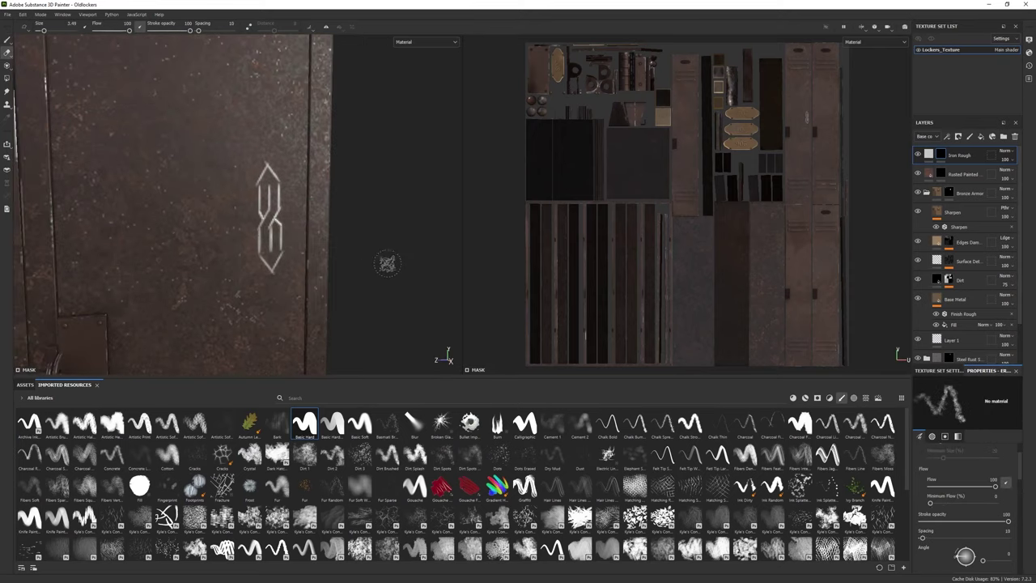
pyautogui.click(442, 455)
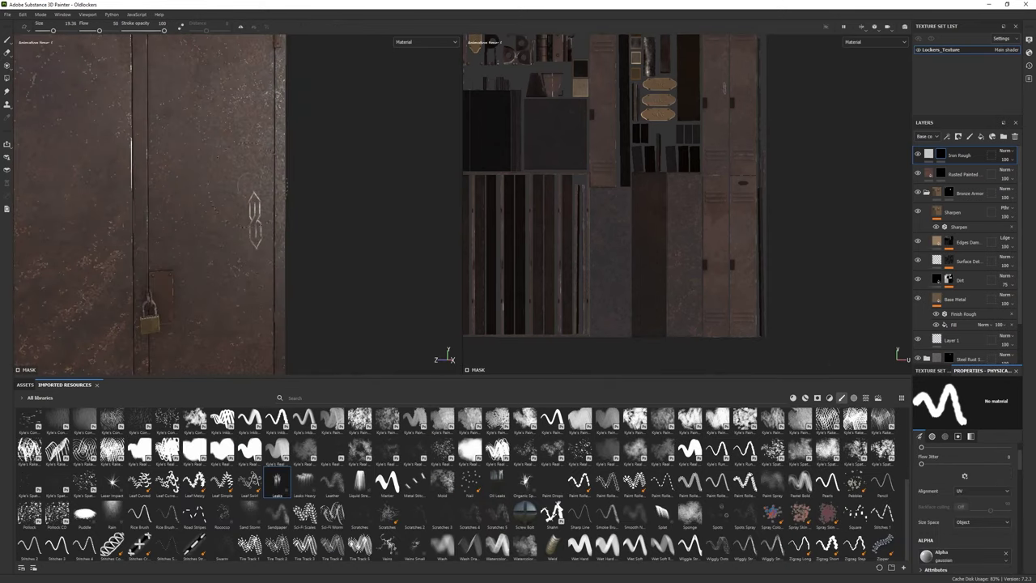
pyautogui.press('[')
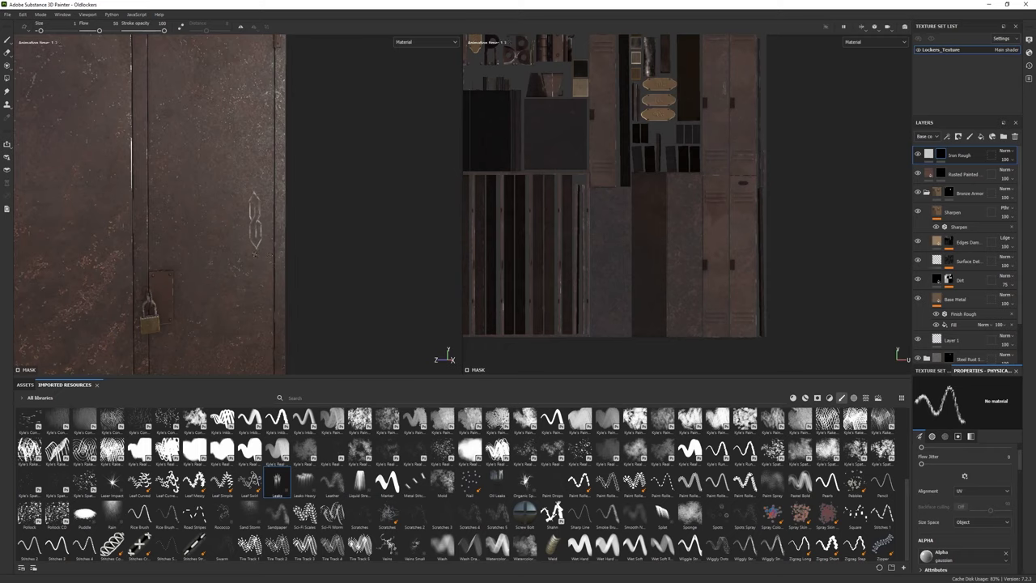
# Step: Frame the locker door and draw short chalk strokes forming 'JT' initials
pyautogui.press('f')
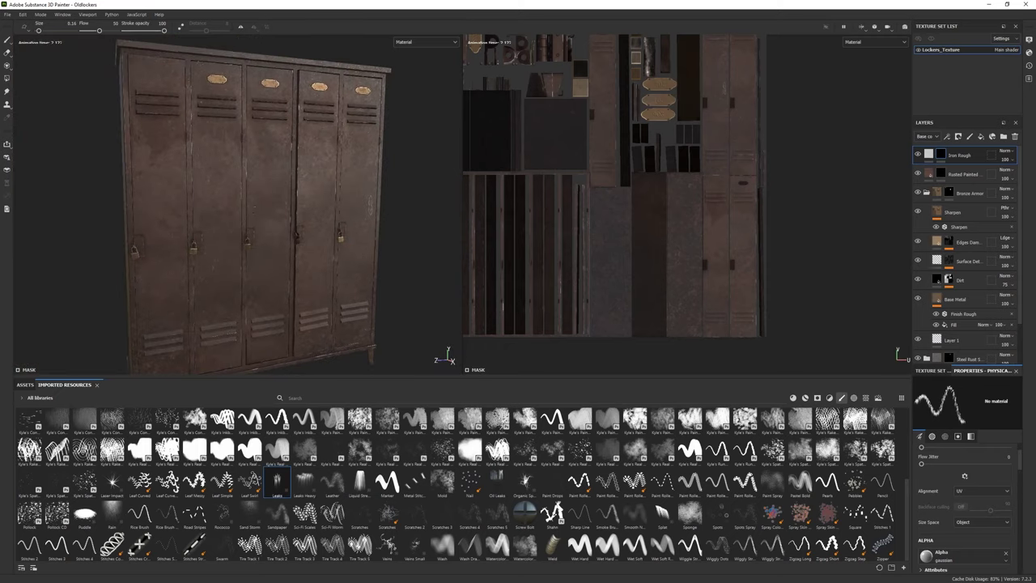
pyautogui.scroll(5, 202, 207)
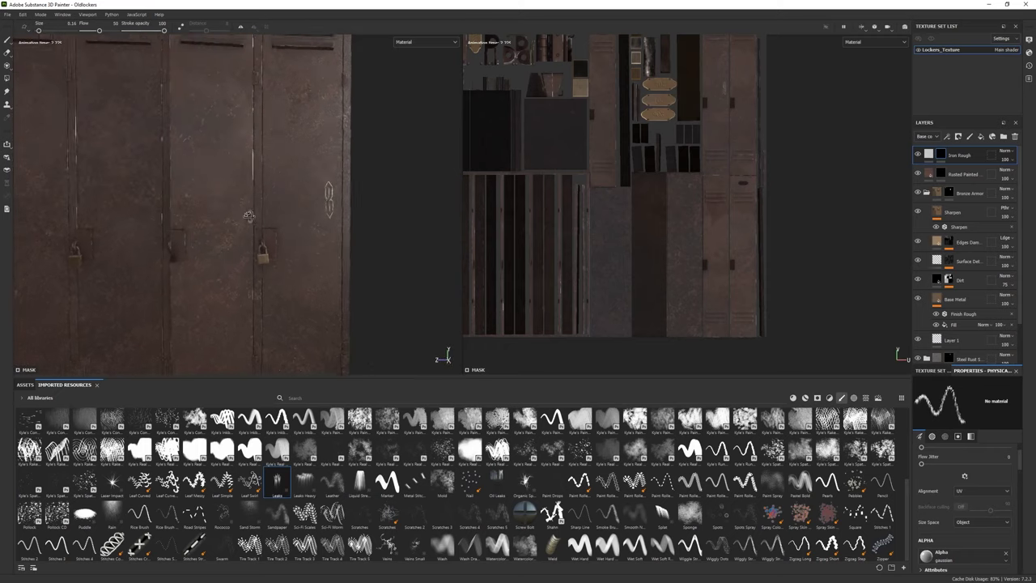
pyautogui.press('f')
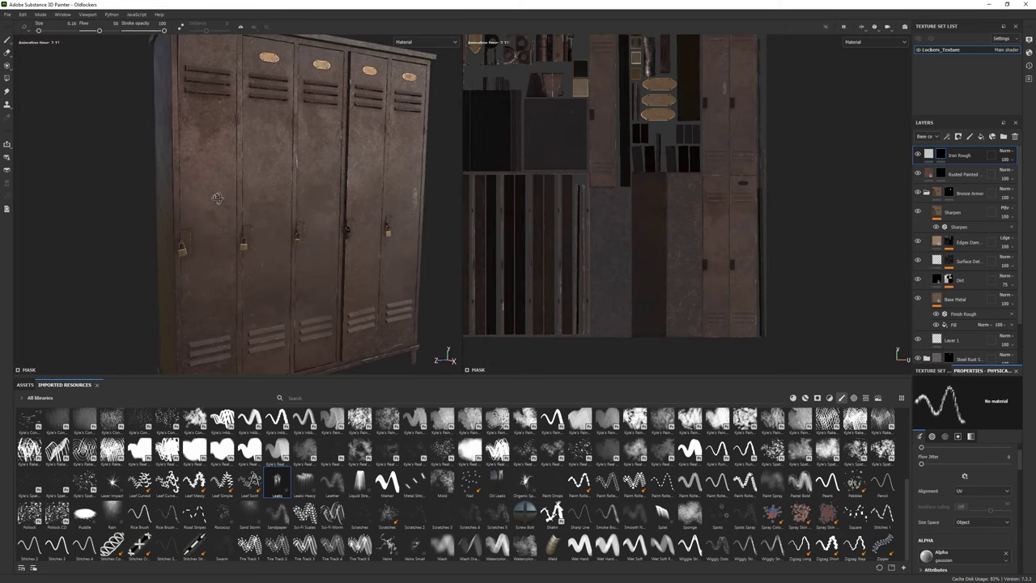
pyautogui.scroll(5, 316, 207)
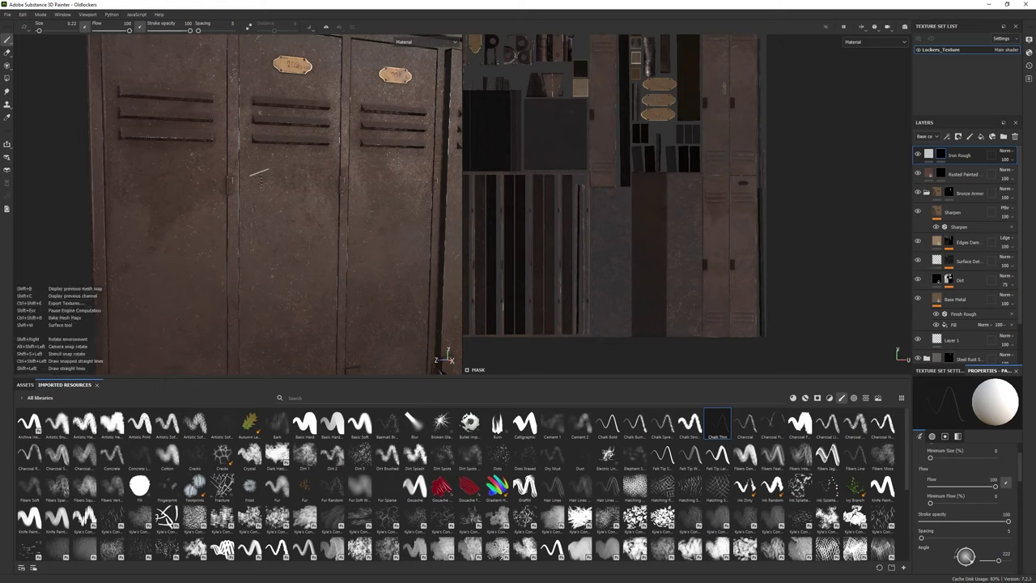
pyautogui.moveTo(261, 175); pyautogui.dragTo(261, 186)
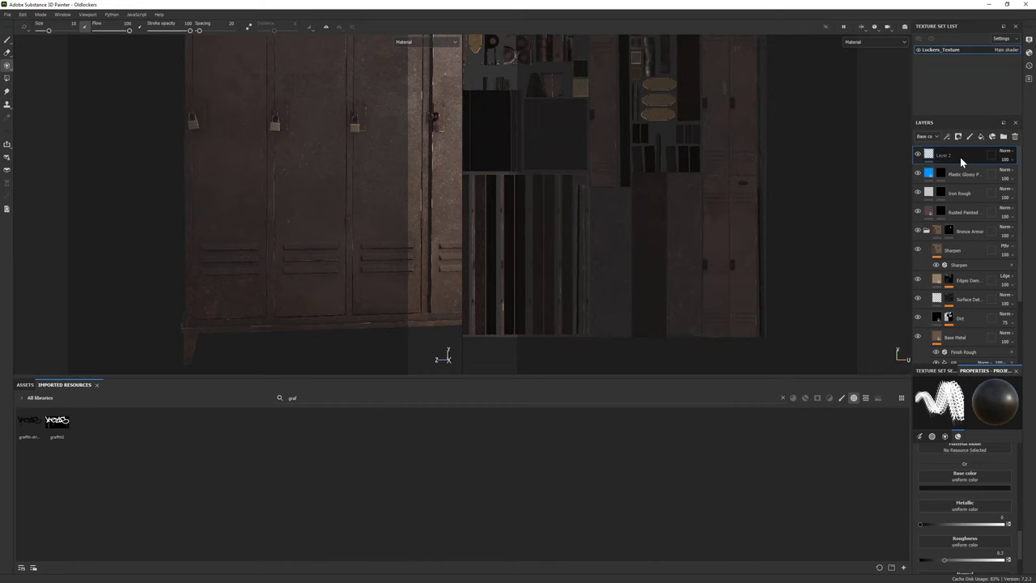
# Step: On the top layer, load graffiti2 as the projection alpha at brush size 19
pyautogui.click(944, 173)
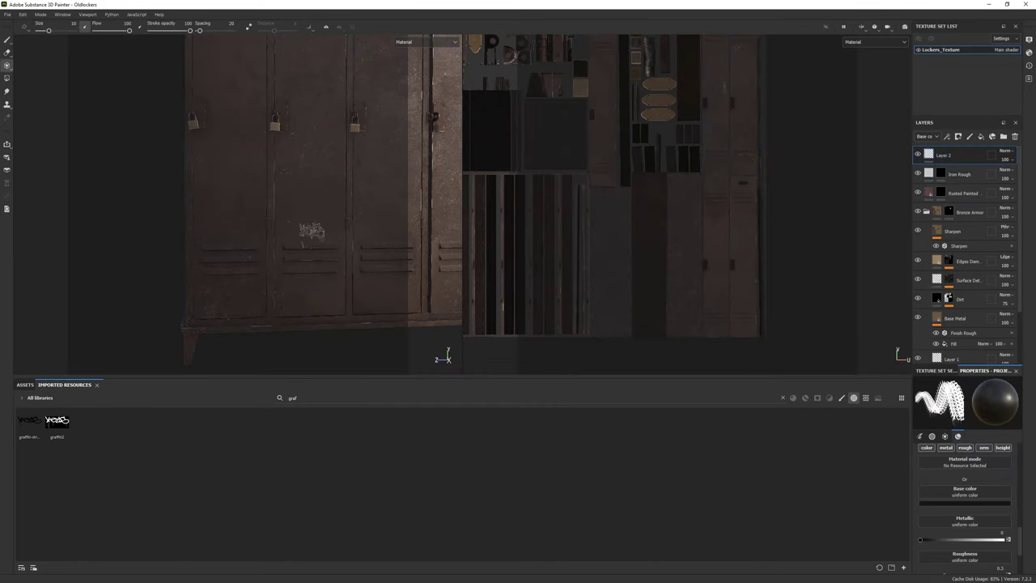
pyautogui.click(7, 64)
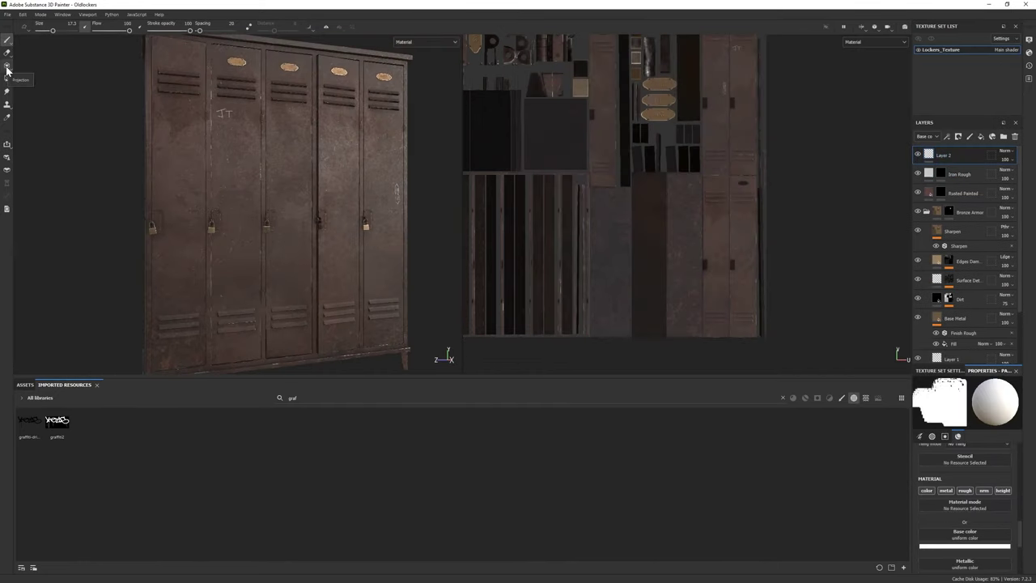
pyautogui.scroll(-5, 963, 510)
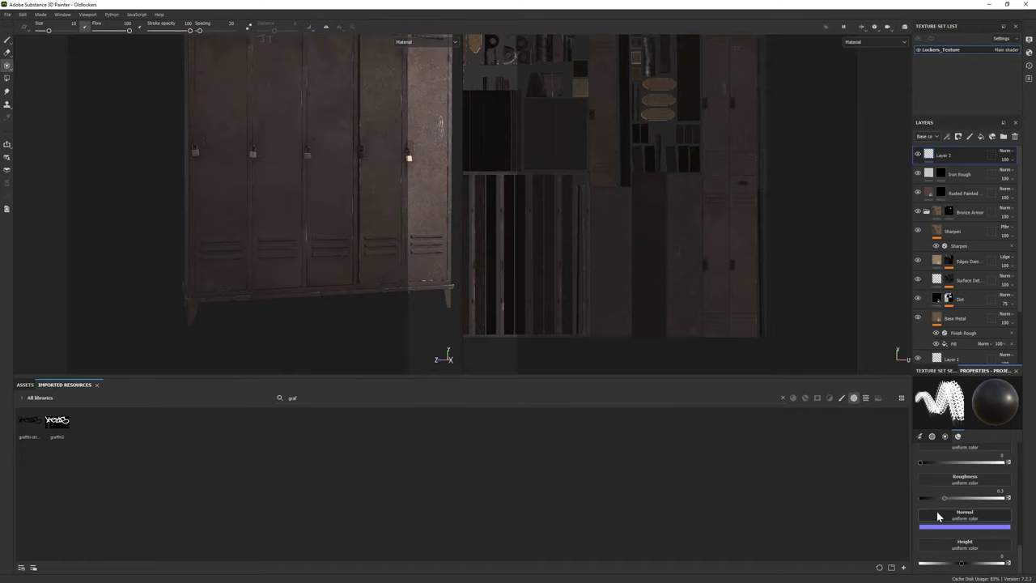
pyautogui.moveTo(56, 419); pyautogui.dragTo(959, 483)
pyautogui.scroll(3, 231, 209)
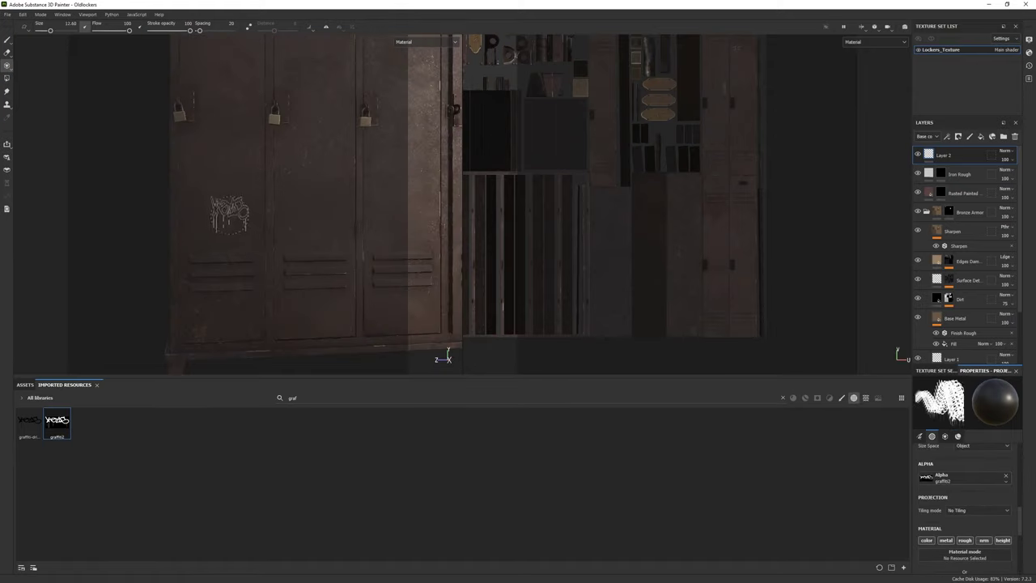
pyautogui.press(']')
pyautogui.press(']')
pyautogui.keyDown('alt'); pyautogui.moveTo(294, 249); pyautogui.dragTo(421, 251); pyautogui.keyUp('alt')
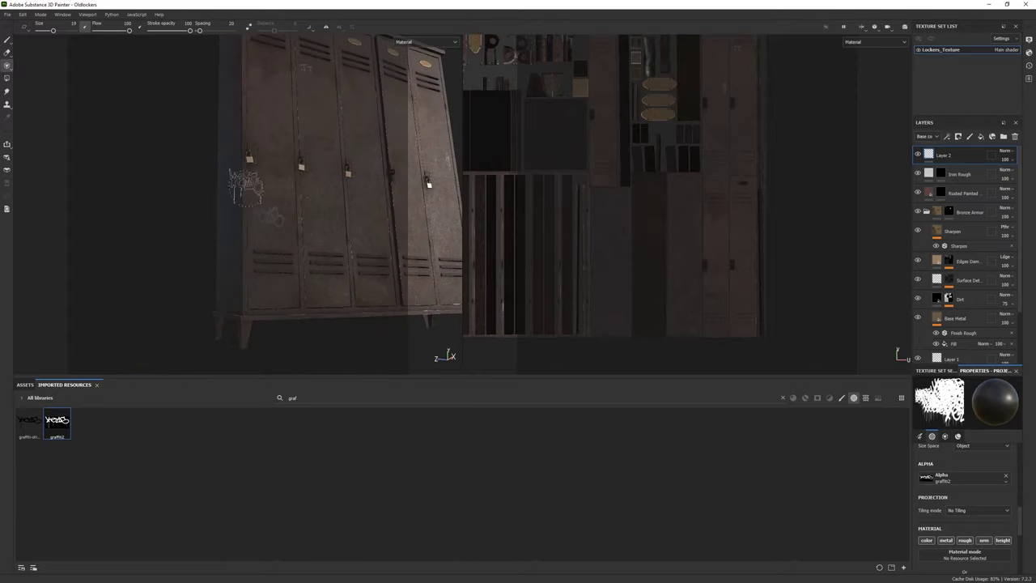
pyautogui.scroll(-5, 966, 526)
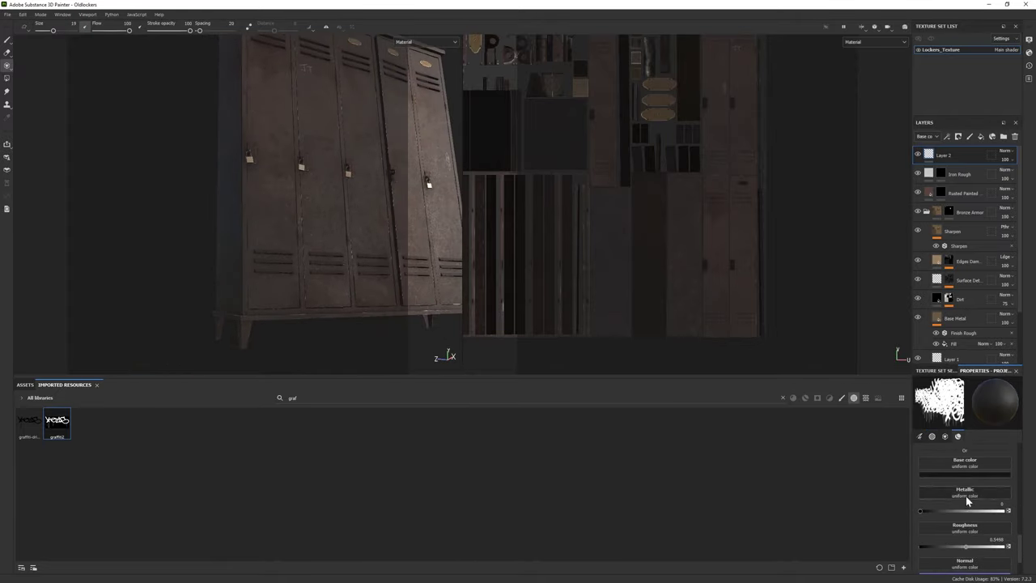
# Step: Set a dark base colour and project the tag onto the leftmost door's lower half
pyautogui.click(965, 474)
pyautogui.click(966, 474)
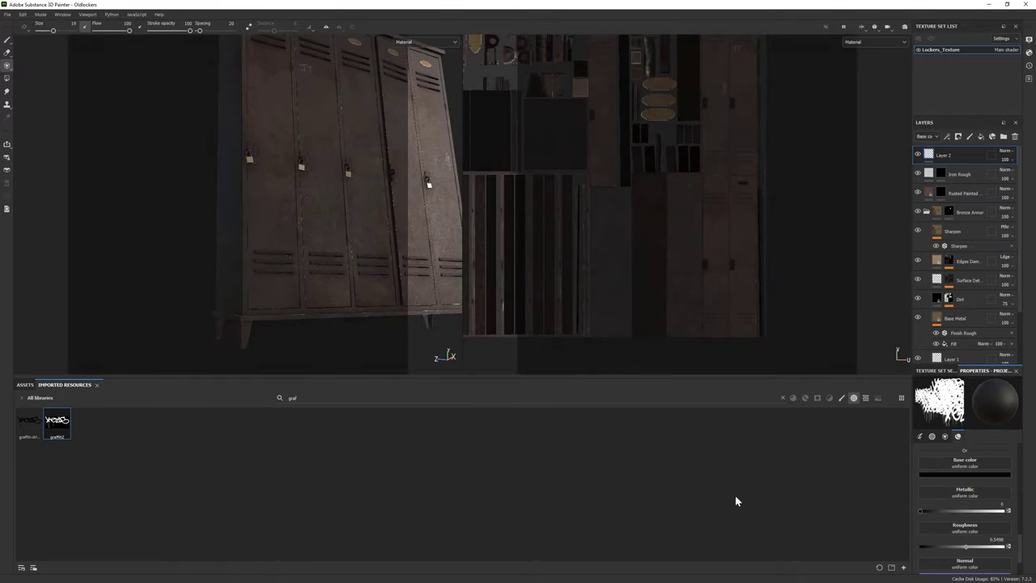
pyautogui.keyDown('alt'); pyautogui.moveTo(291, 214); pyautogui.dragTo(279, 212); pyautogui.keyUp('alt')
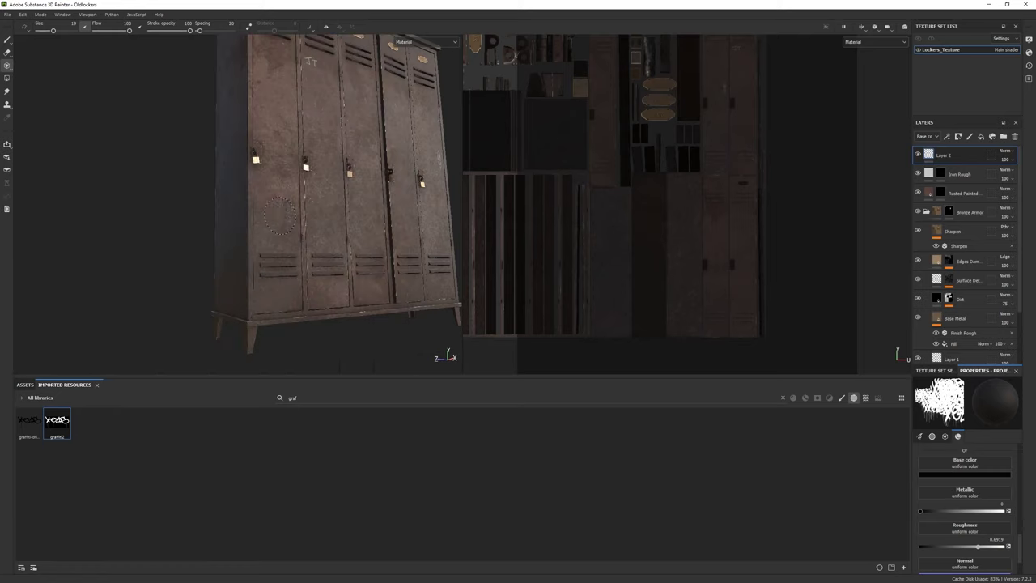
pyautogui.press('1')
pyautogui.press('f')
pyautogui.scroll(3, 324, 243)
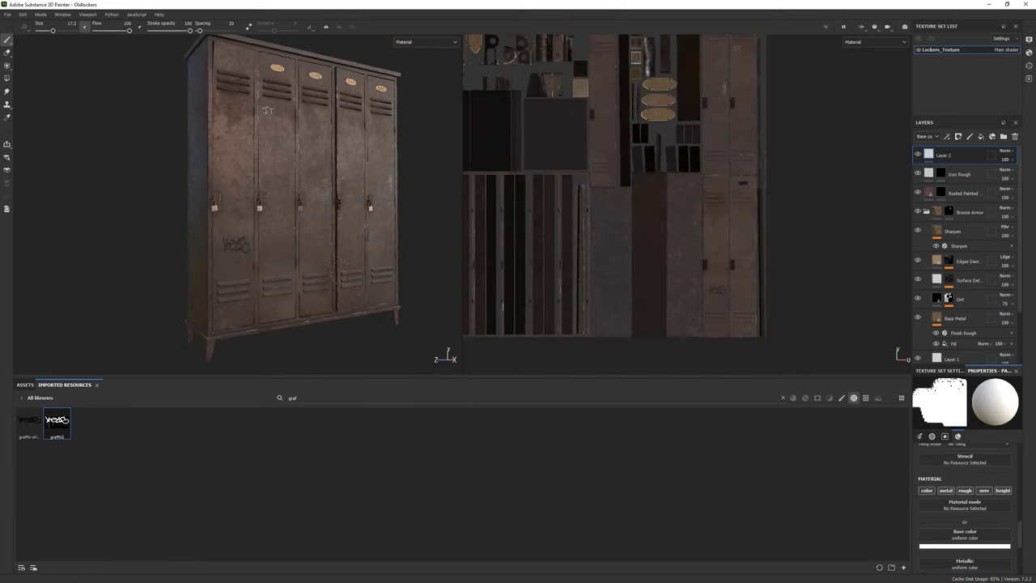
pyautogui.keyDown('alt'); pyautogui.moveTo(328, 255); pyautogui.dragTo(320, 241); pyautogui.keyUp('alt')
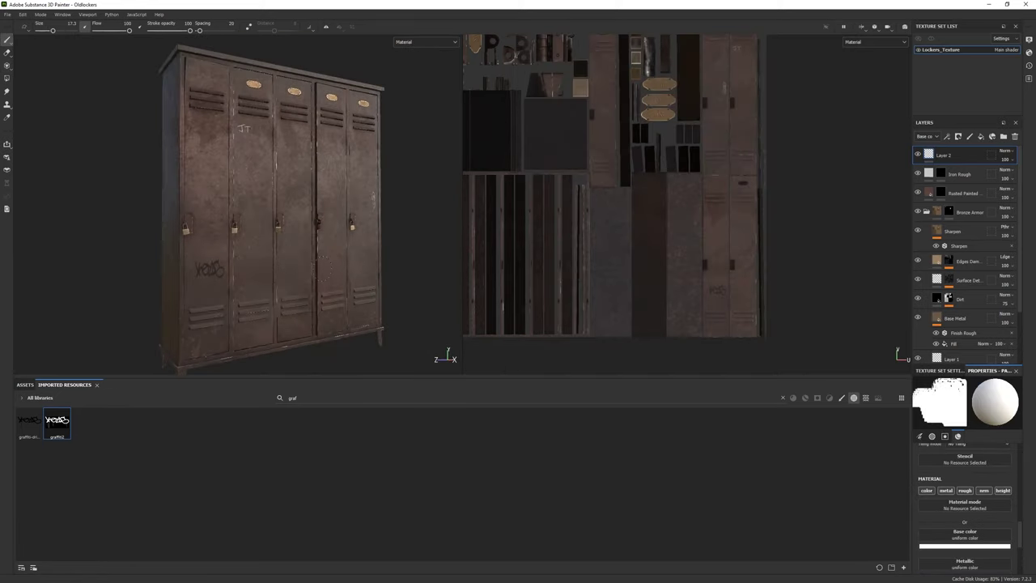
pyautogui.moveTo(284, 203)
pyautogui.keyDown('alt'); pyautogui.mouseDown()
pyautogui.moveTo(276, 198)
pyautogui.moveTo(292, 204)
pyautogui.mouseUp(); pyautogui.keyUp('alt')
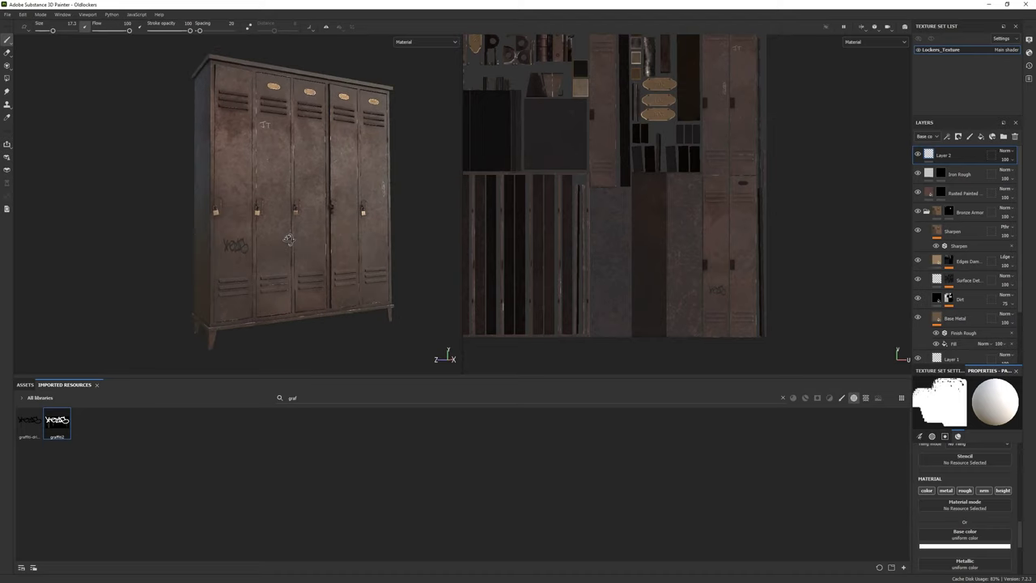
pyautogui.keyDown('alt'); pyautogui.moveTo(566, 454); pyautogui.dragTo(647, 462); pyautogui.keyUp('alt')
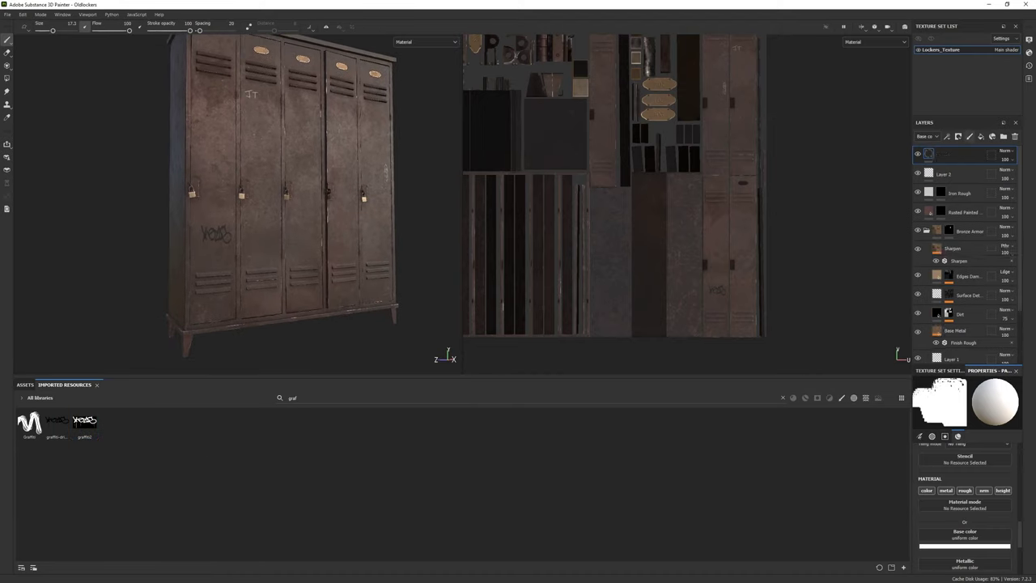
# Step: Load the Scratches Hard alpha with Size X 0.03 and brush size 12.68
pyautogui.click(782, 398)
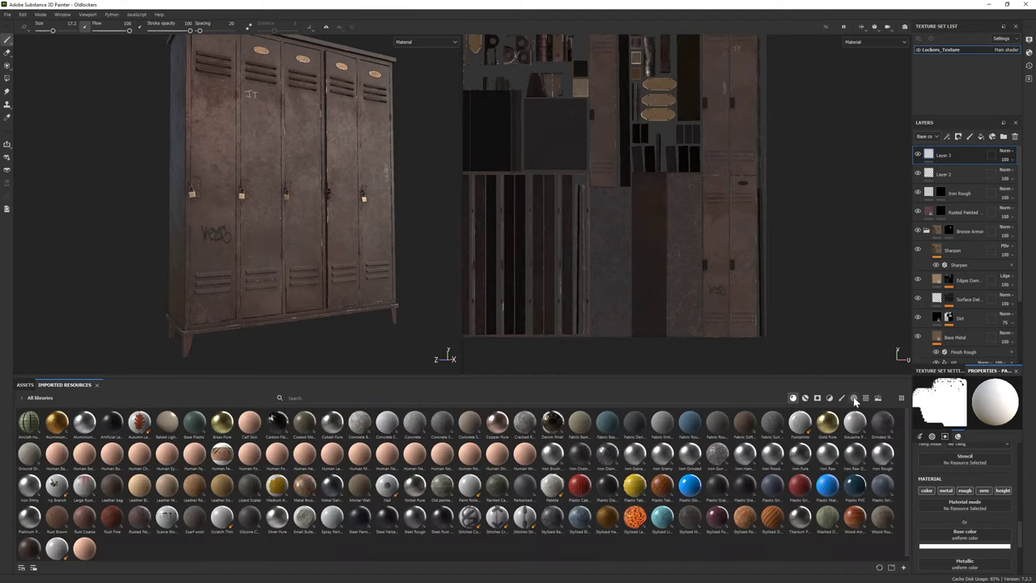
pyautogui.scroll(-5, 259, 484)
pyautogui.scroll(-5, 767, 488)
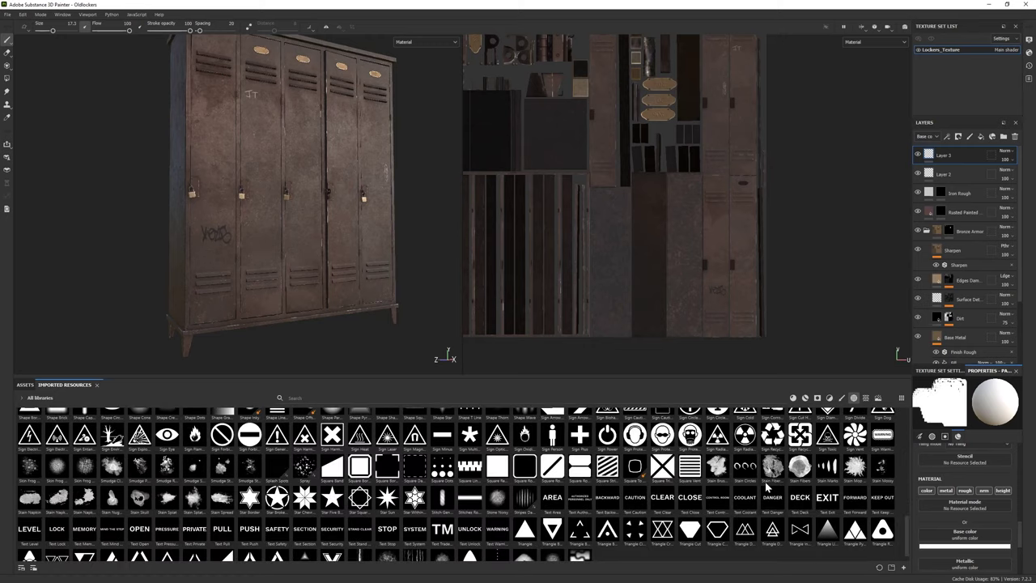
pyautogui.write('scra')
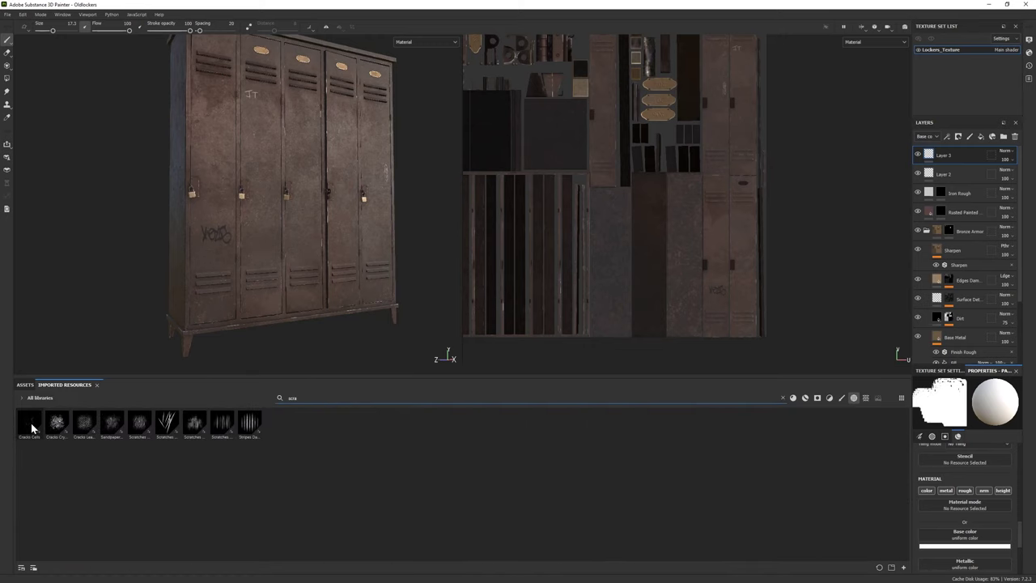
pyautogui.click(167, 421)
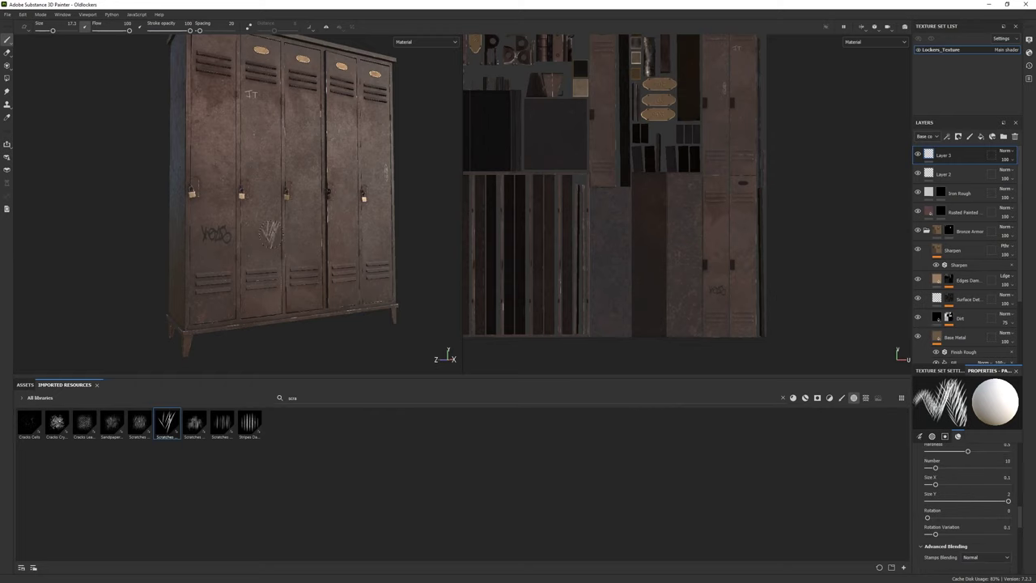
pyautogui.scroll(-5, 964, 502)
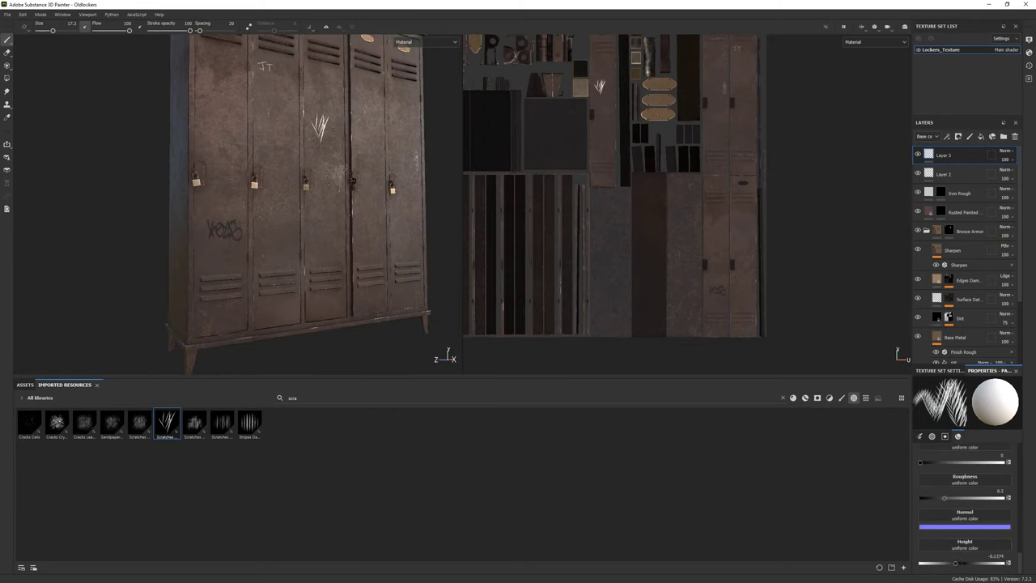
pyautogui.scroll(5, 986, 512)
pyautogui.moveTo(948, 493); pyautogui.dragTo(929, 495)
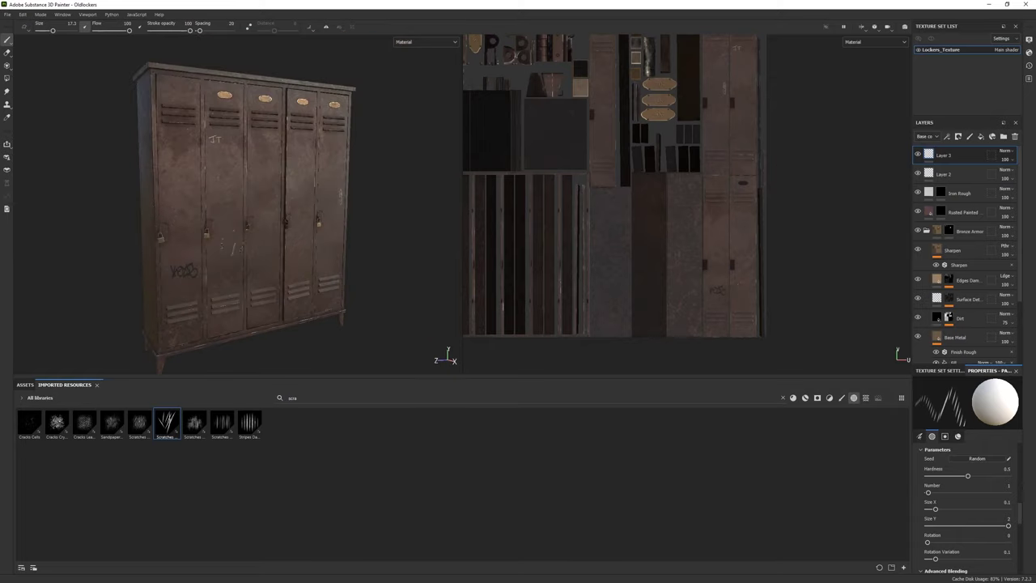
pyautogui.moveTo(935, 510); pyautogui.dragTo(930, 509)
pyautogui.keyDown('ctrl'); pyautogui.moveTo(236, 217); pyautogui.dragTo(232, 232, button='right'); pyautogui.keyUp('ctrl')
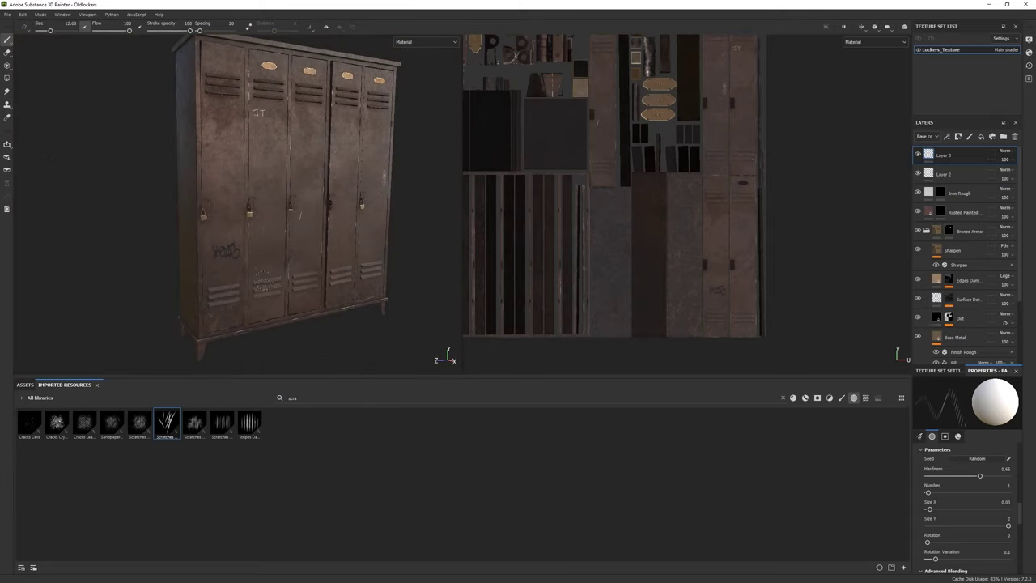
# Step: Try different scratch counts per stamp, moving from 3 to 2
pyautogui.moveTo(929, 492); pyautogui.dragTo(929, 495)
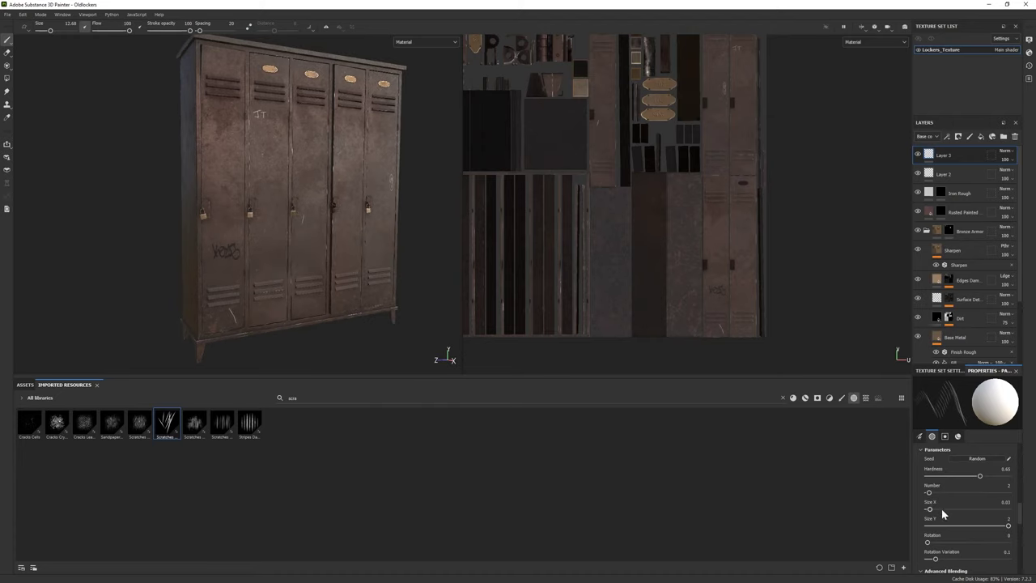
pyautogui.moveTo(929, 495); pyautogui.dragTo(931, 495)
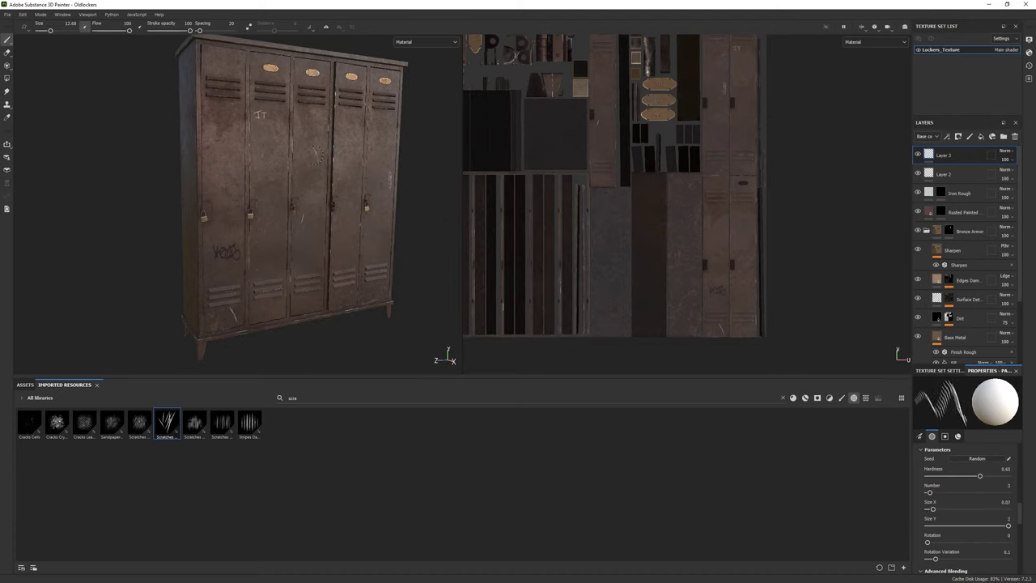
pyautogui.scroll(-1, 942, 503)
pyautogui.moveTo(935, 534); pyautogui.dragTo(975, 534)
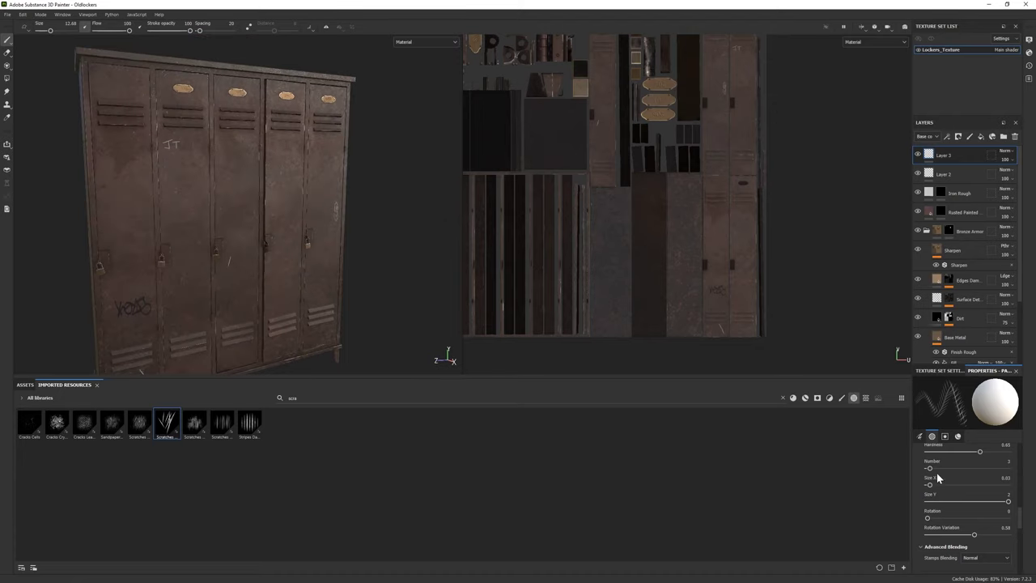
pyautogui.moveTo(930, 469); pyautogui.dragTo(928, 469)
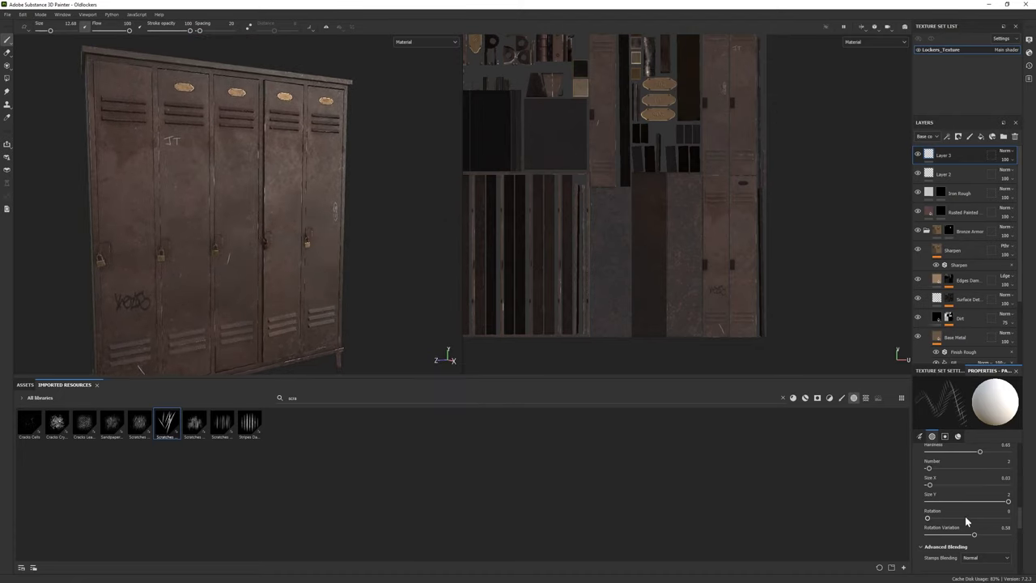
pyautogui.scroll(1, 968, 500)
pyautogui.scroll(2, 959, 514)
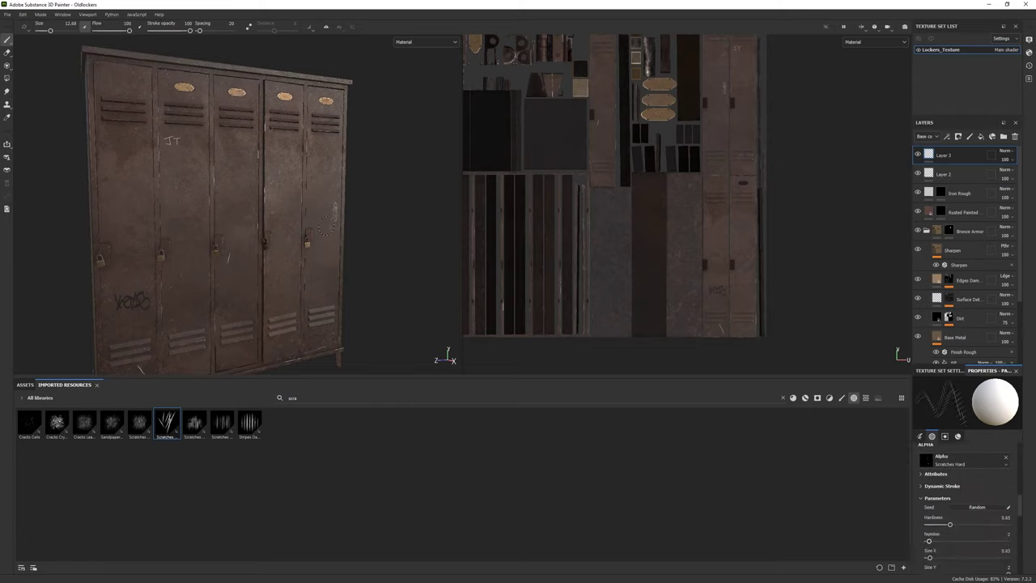
# Step: Drop scratches per stamp to 1, set flow to 53, and scratch the doors
pyautogui.keyDown('alt'); pyautogui.moveTo(340, 242); pyautogui.dragTo(439, 242); pyautogui.keyUp('alt')
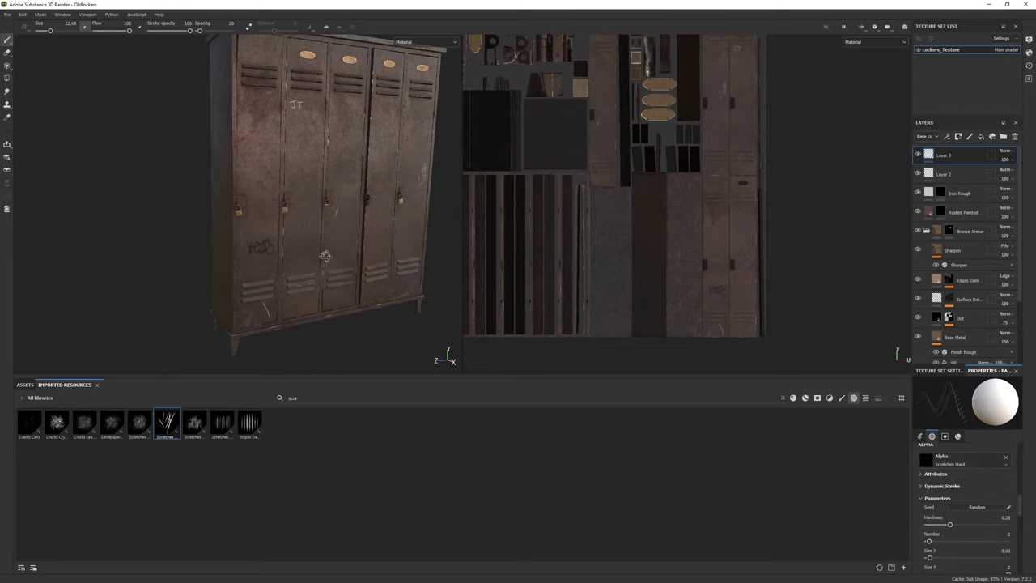
pyautogui.keyDown('alt'); pyautogui.moveTo(453, 279); pyautogui.dragTo(430, 280); pyautogui.keyUp('alt')
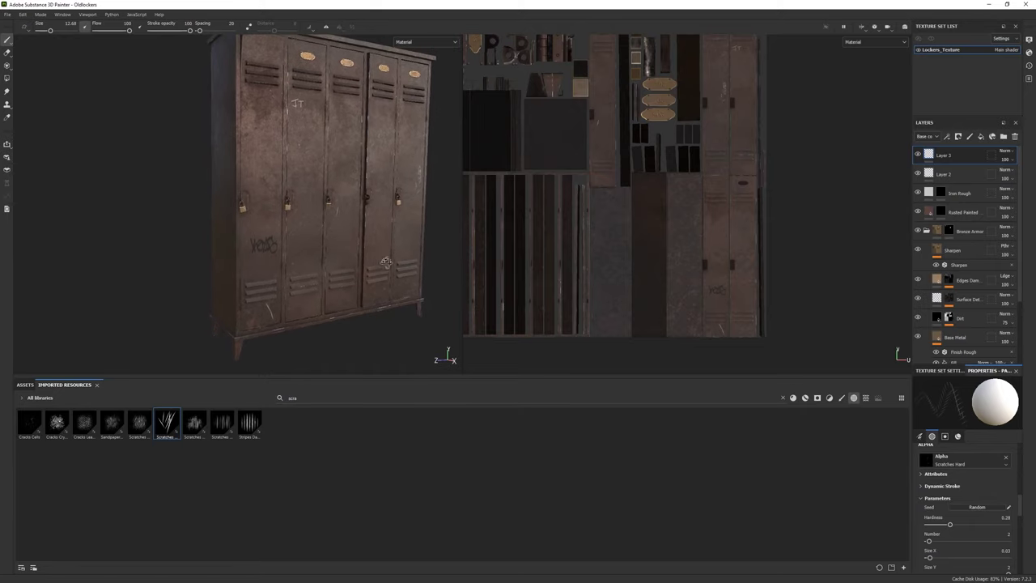
pyautogui.click(928, 541)
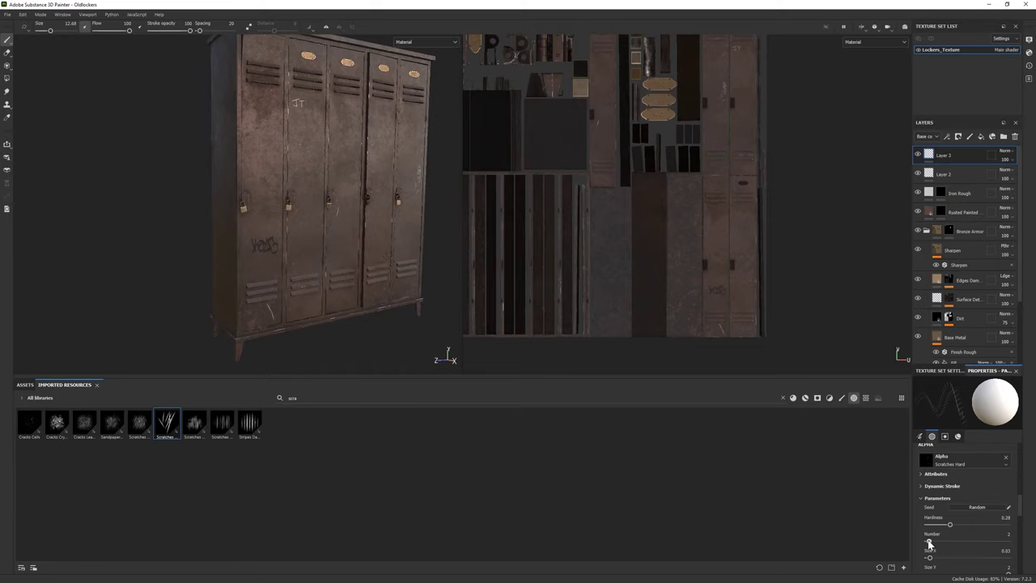
pyautogui.keyDown('alt'); pyautogui.moveTo(436, 224); pyautogui.dragTo(284, 162, button='middle'); pyautogui.keyUp('alt')
pyautogui.scroll(5, 254, 139)
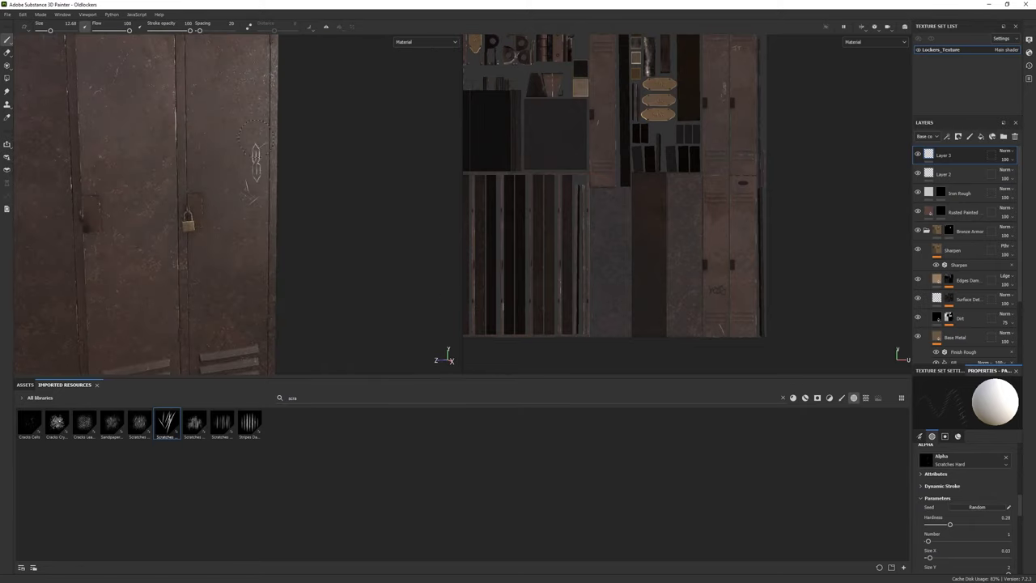
pyautogui.keyDown('ctrl'); pyautogui.moveTo(255, 139); pyautogui.dragTo(324, 178); pyautogui.keyUp('ctrl')
pyautogui.scroll(-5, 241, 153)
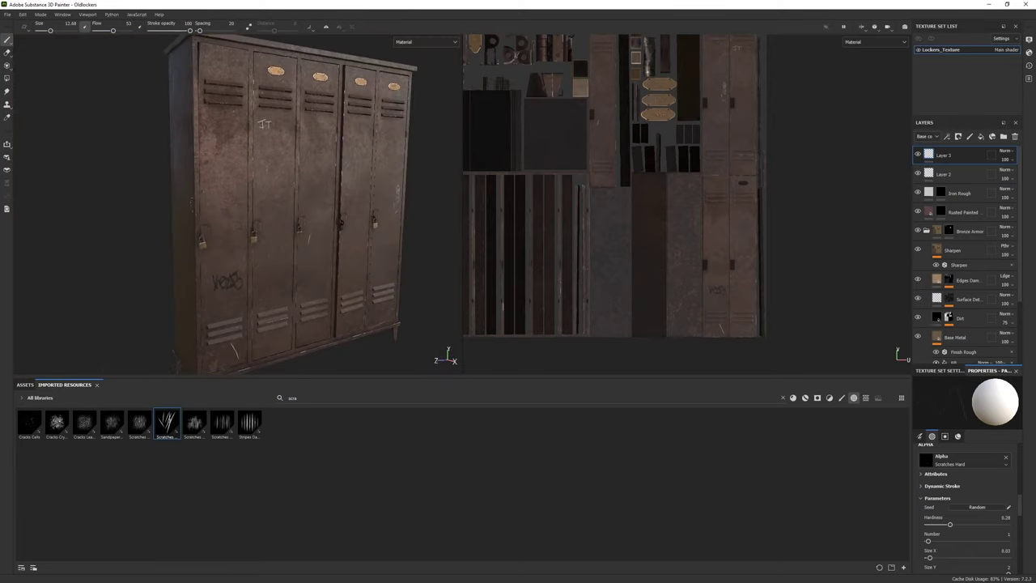
pyautogui.keyDown('alt'); pyautogui.moveTo(243, 202); pyautogui.dragTo(275, 186); pyautogui.keyUp('alt')
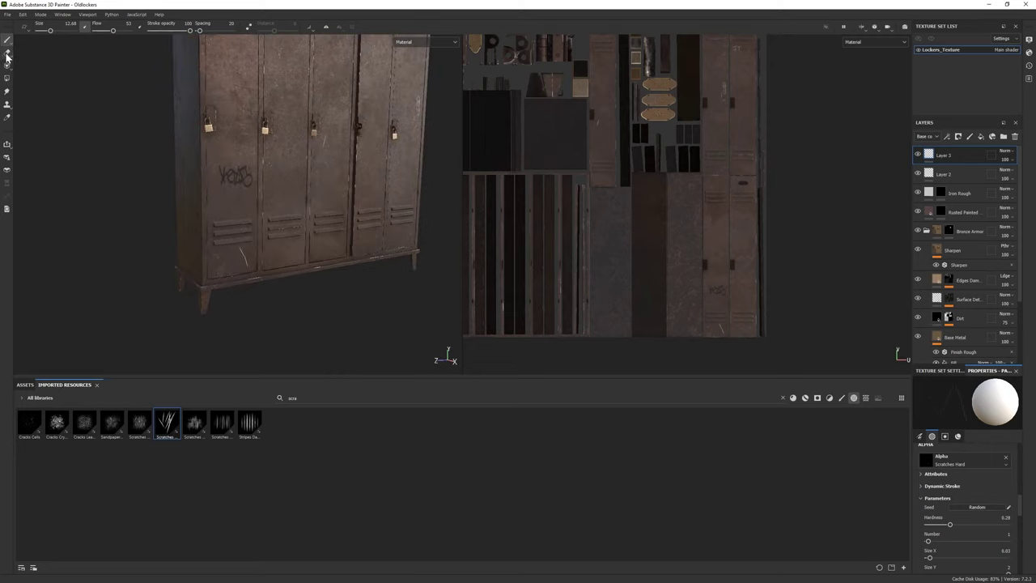
# Step: Try the Eraser, then give the Chalk Thin brush height -0.1754
pyautogui.click(6, 53)
pyautogui.scroll(2, 307, 187)
pyautogui.scroll(-3, 276, 203)
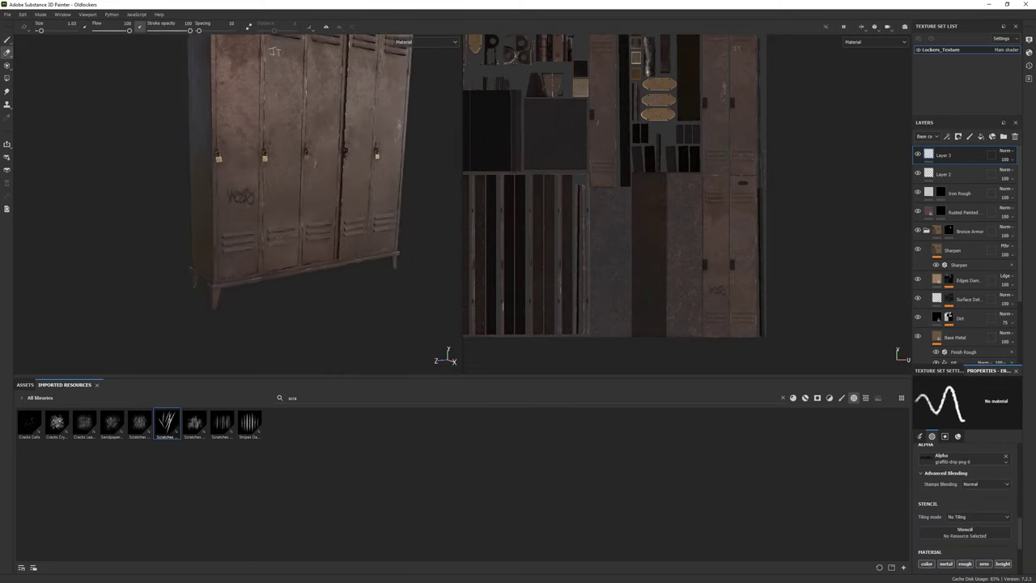
pyautogui.keyDown('alt'); pyautogui.moveTo(275, 202); pyautogui.dragTo(340, 194); pyautogui.keyUp('alt')
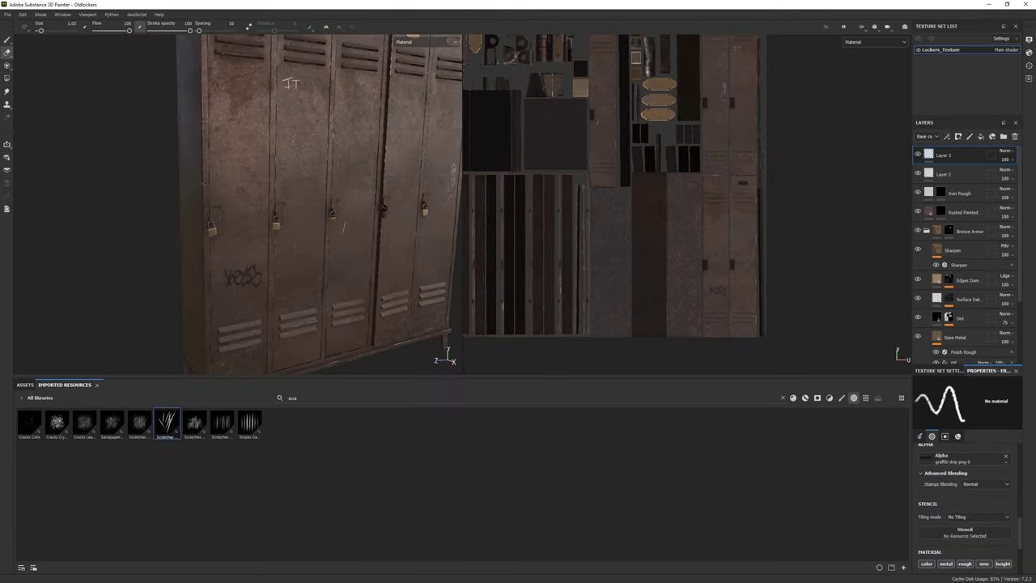
pyautogui.moveTo(958, 564); pyautogui.dragTo(954, 563)
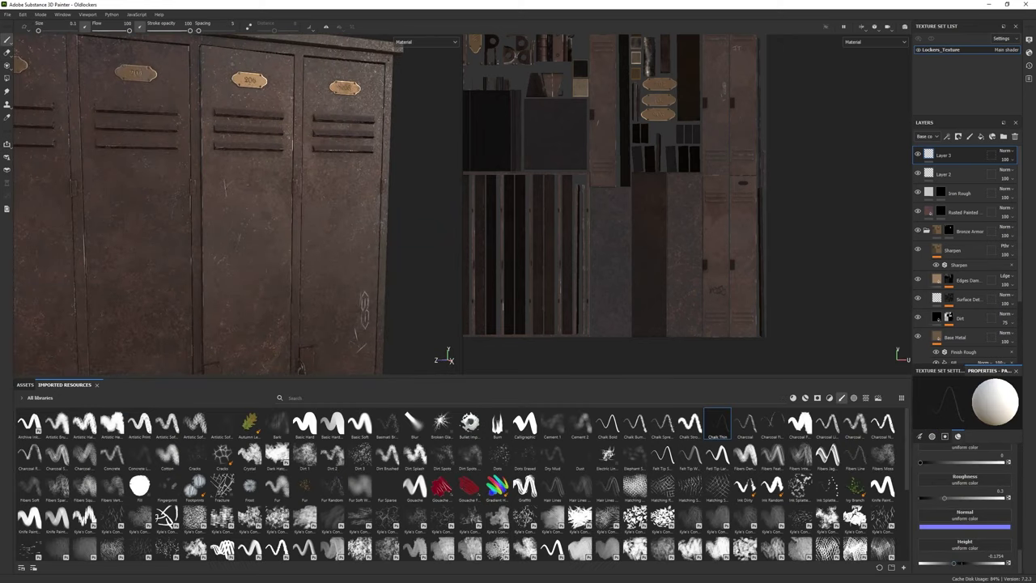
# Step: Chalk 'K + L' with a heart beneath on locker 206, raising roughness to 0.3353
pyautogui.scroll(-2, 202, 203)
pyautogui.scroll(2, 203, 202)
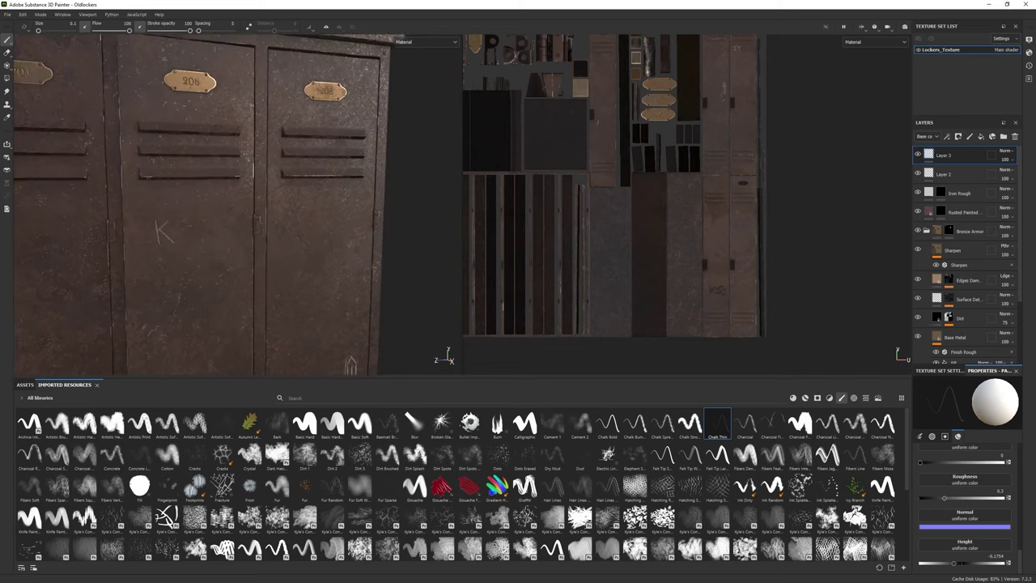
pyautogui.scroll(2, 202, 203)
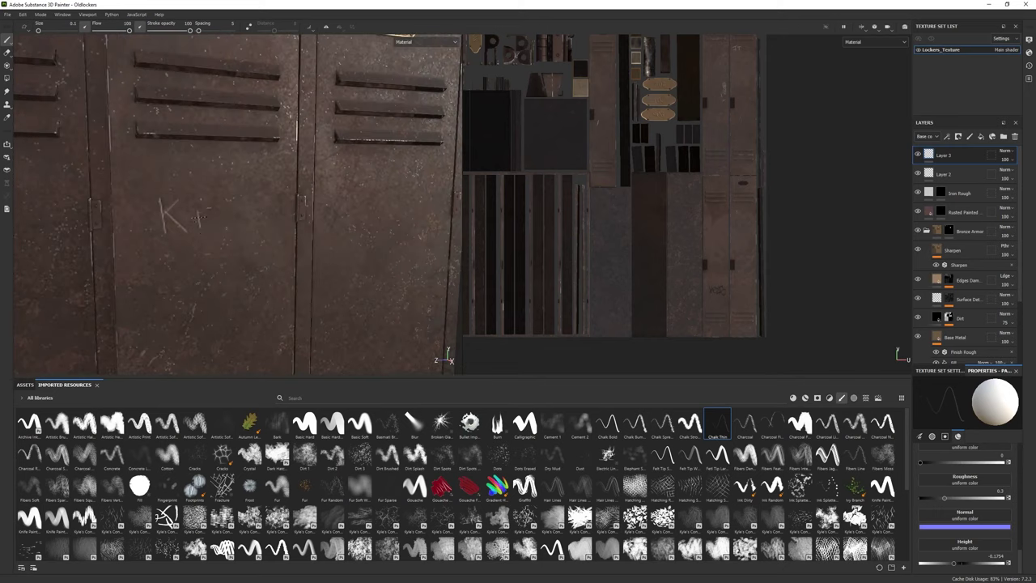
pyautogui.moveTo(198, 207); pyautogui.dragTo(198, 224)
pyautogui.moveTo(243, 242)
pyautogui.keyDown('alt'); pyautogui.mouseDown()
pyautogui.moveTo(393, 360)
pyautogui.moveTo(396, 328)
pyautogui.mouseUp(); pyautogui.keyUp('alt')
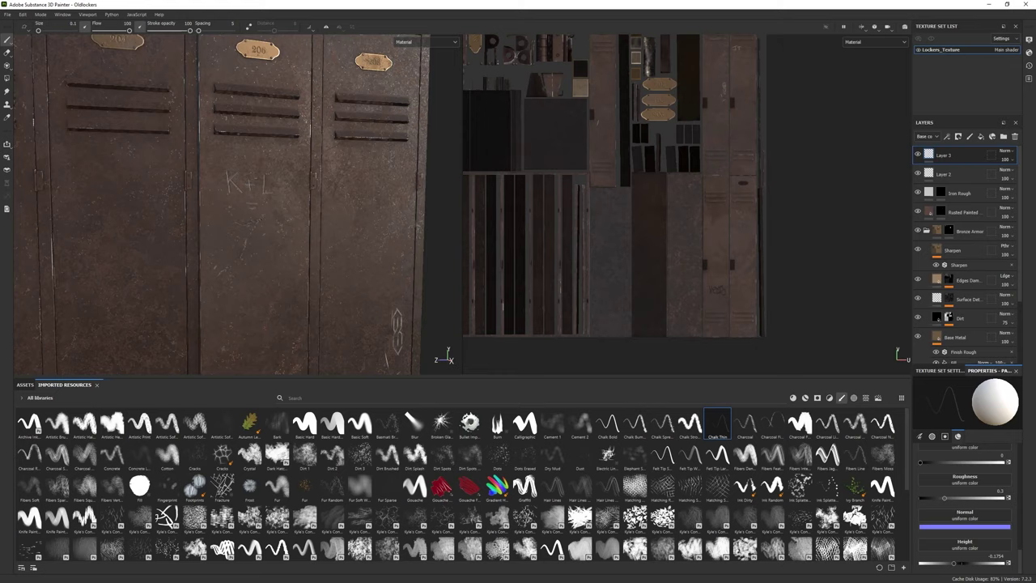
pyautogui.scroll(2, 970, 549)
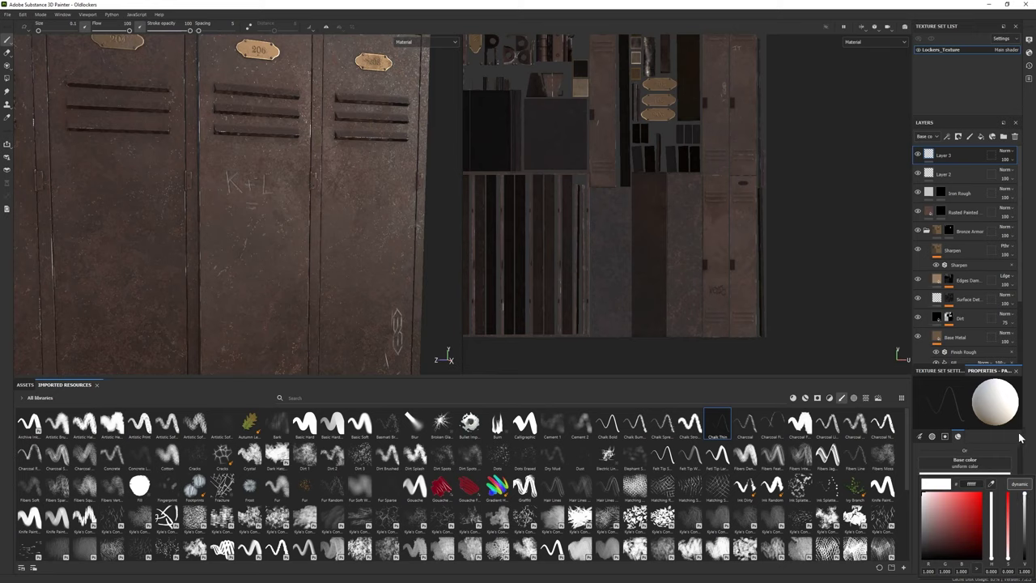
pyautogui.moveTo(944, 547); pyautogui.dragTo(951, 549)
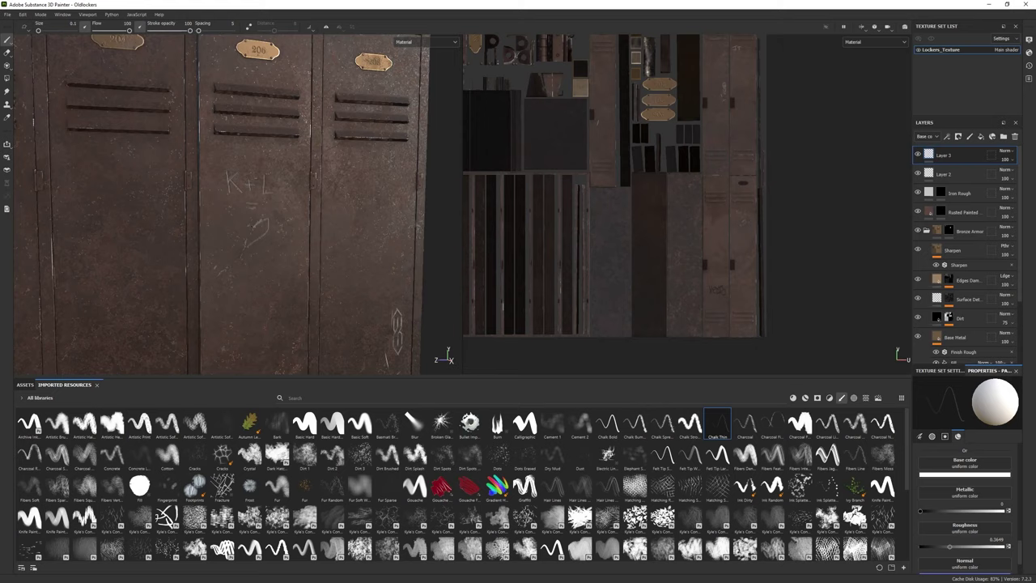
# Step: Orbit and zoom out to view the full five-door locker row
pyautogui.scroll(-3, 218, 202)
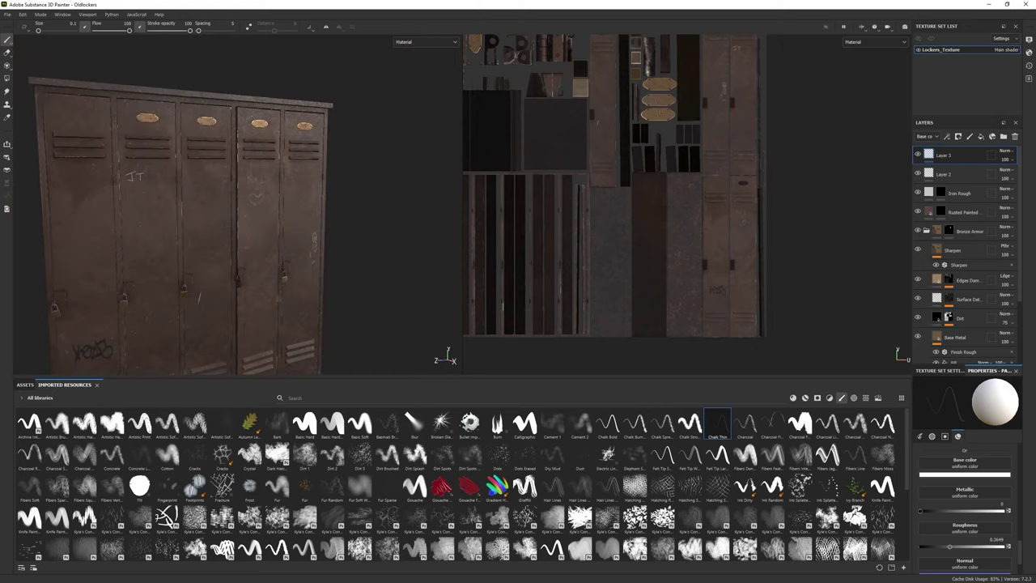
pyautogui.scroll(4, 219, 202)
pyautogui.scroll(-3, 195, 202)
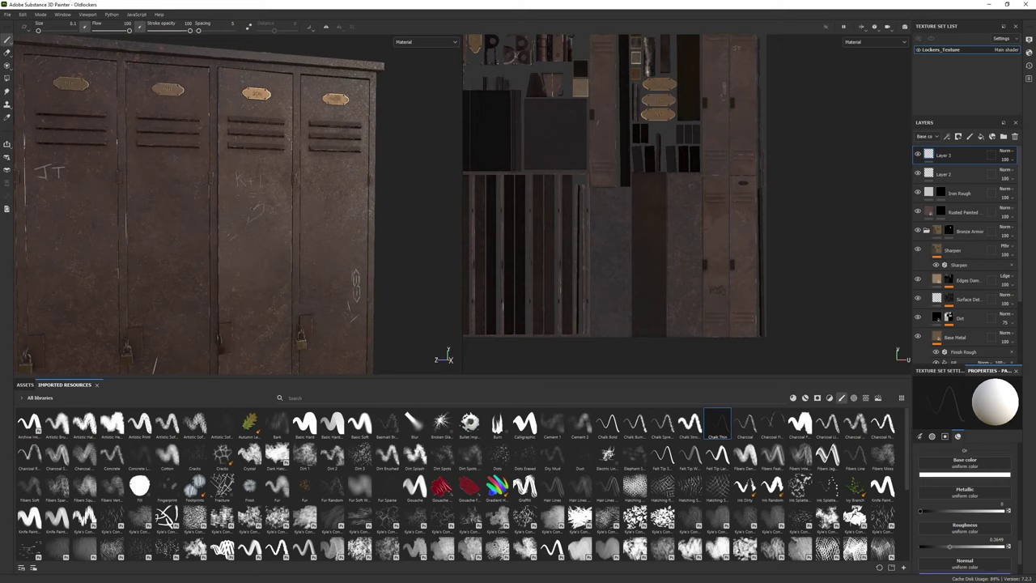
pyautogui.scroll(-2, 194, 203)
pyautogui.keyDown('alt'); pyautogui.moveTo(195, 203); pyautogui.dragTo(227, 202); pyautogui.keyUp('alt')
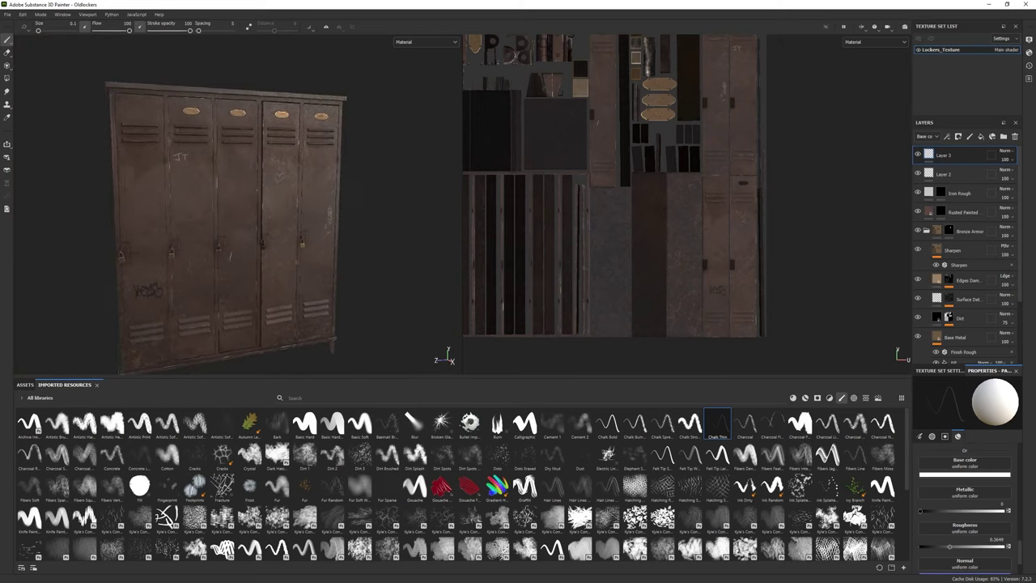
pyautogui.scroll(3, 227, 202)
pyautogui.scroll(2, 227, 203)
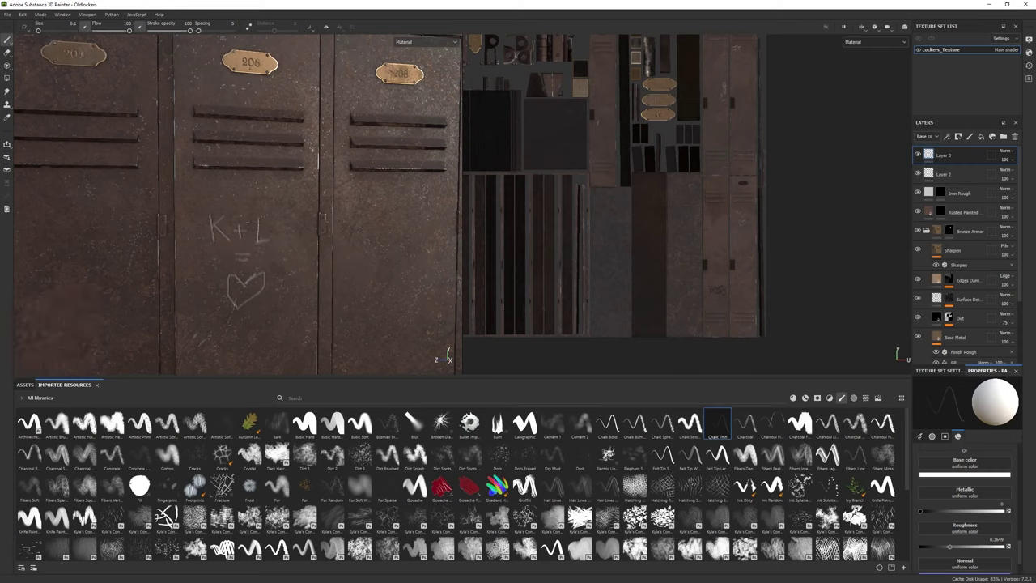
pyautogui.keyDown('alt'); pyautogui.moveTo(405, 363); pyautogui.dragTo(391, 363); pyautogui.keyUp('alt')
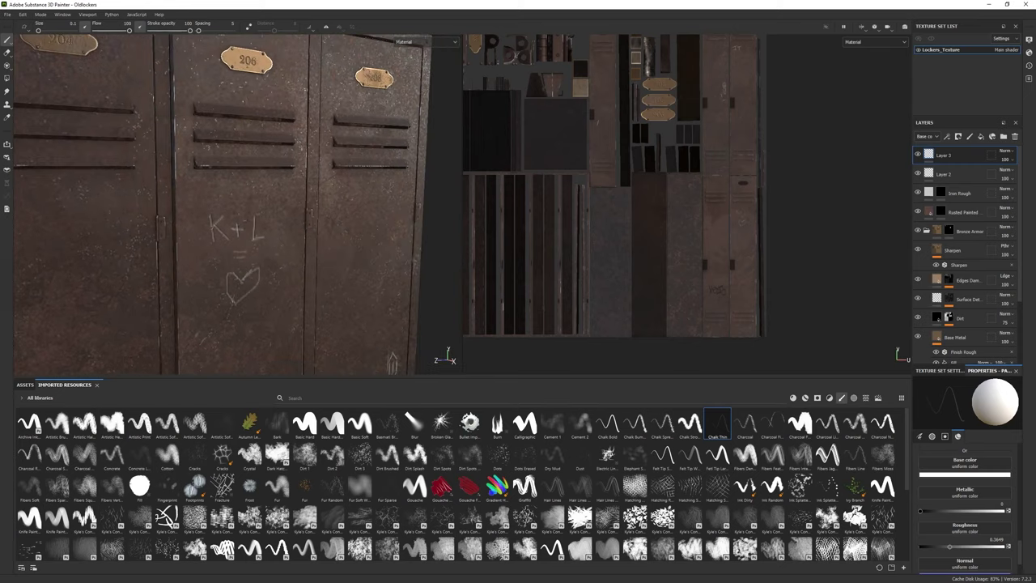
pyautogui.scroll(-2, 219, 203)
pyautogui.keyDown('alt'); pyautogui.moveTo(218, 202); pyautogui.dragTo(243, 202); pyautogui.keyUp('alt')
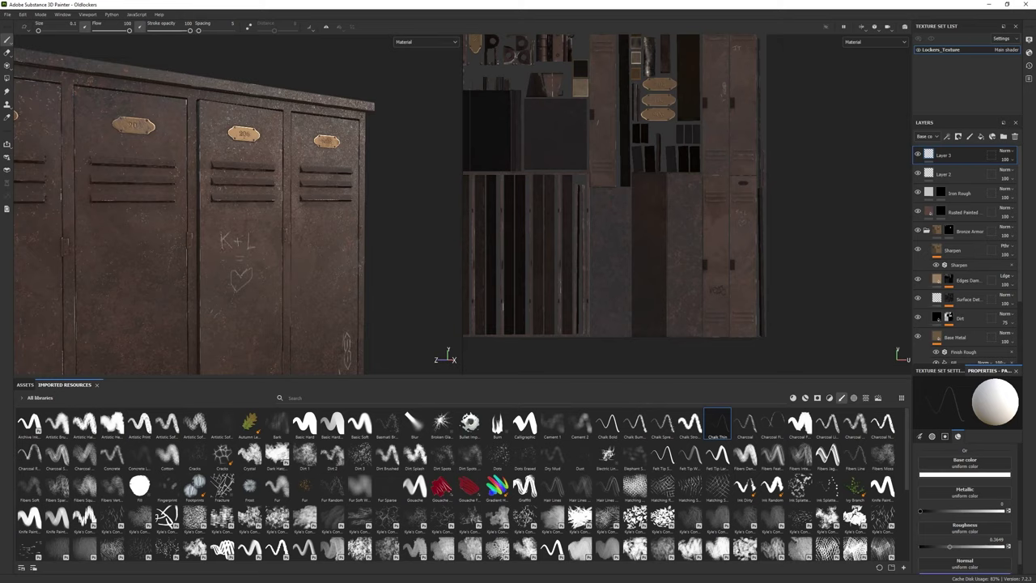
pyautogui.scroll(-3, 233, 241)
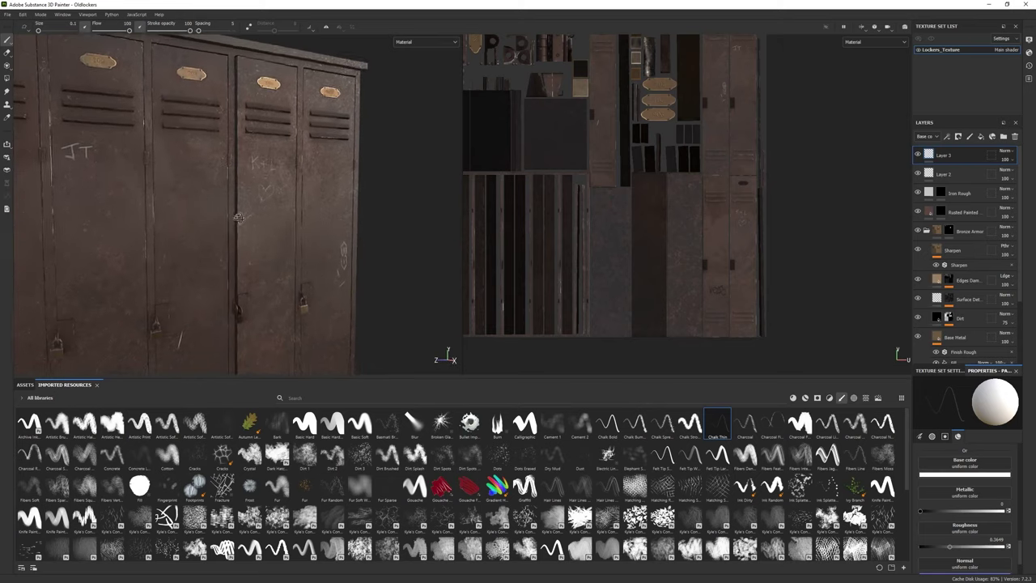
pyautogui.moveTo(211, 242)
pyautogui.keyDown('alt'); pyautogui.mouseDown()
pyautogui.moveTo(233, 242)
pyautogui.moveTo(216, 253)
pyautogui.mouseUp(); pyautogui.keyUp('alt')
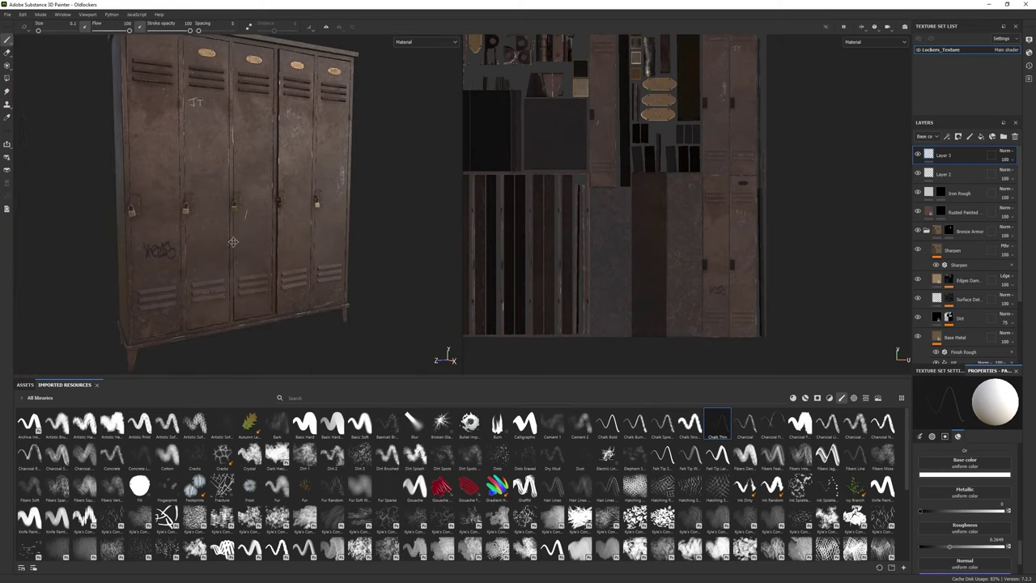
pyautogui.scroll(2, 233, 241)
pyautogui.scroll(-3, 233, 241)
pyautogui.scroll(2, 242, 219)
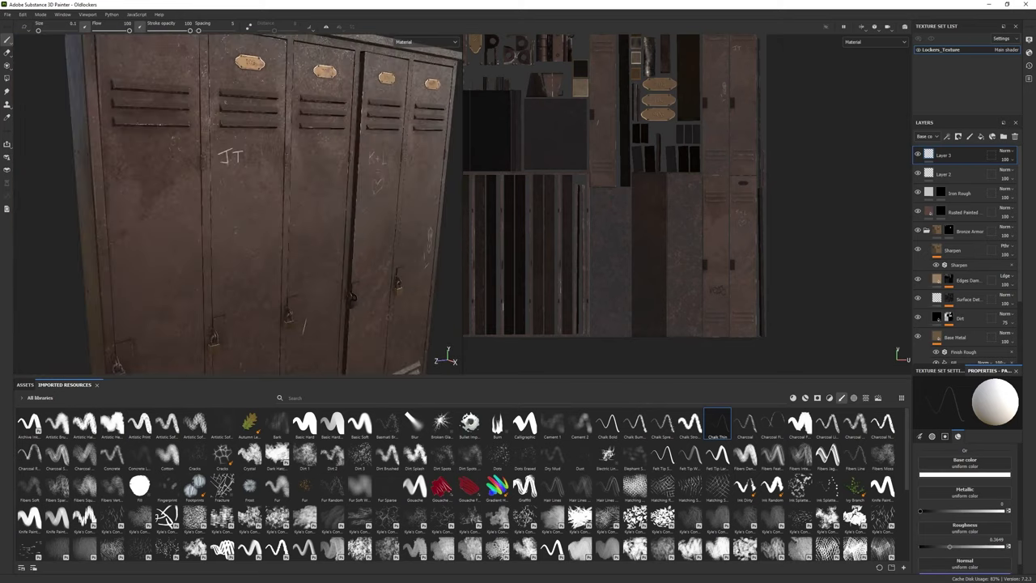
pyautogui.scroll(2, 243, 219)
pyautogui.scroll(-1, 243, 219)
# Step: Pick the Dots Erased brush and reframe the lockers
pyautogui.click(360, 458)
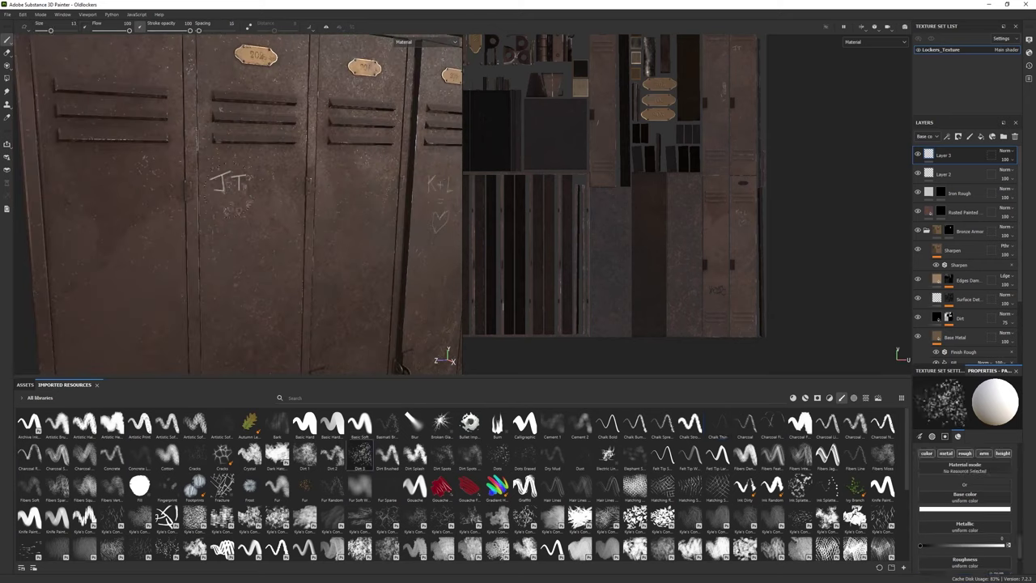
pyautogui.click(524, 455)
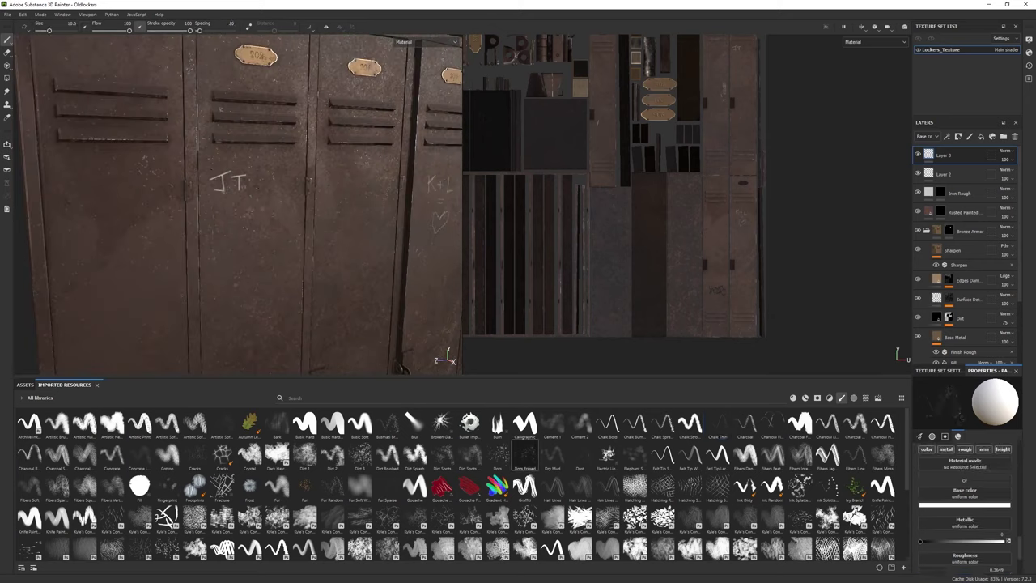
pyautogui.scroll(-4, 267, 268)
pyautogui.scroll(1, 267, 268)
pyautogui.moveTo(327, 158)
pyautogui.keyDown('alt'); pyautogui.mouseDown()
pyautogui.moveTo(122, 93)
pyautogui.moveTo(145, 119)
pyautogui.mouseUp(); pyautogui.keyUp('alt')
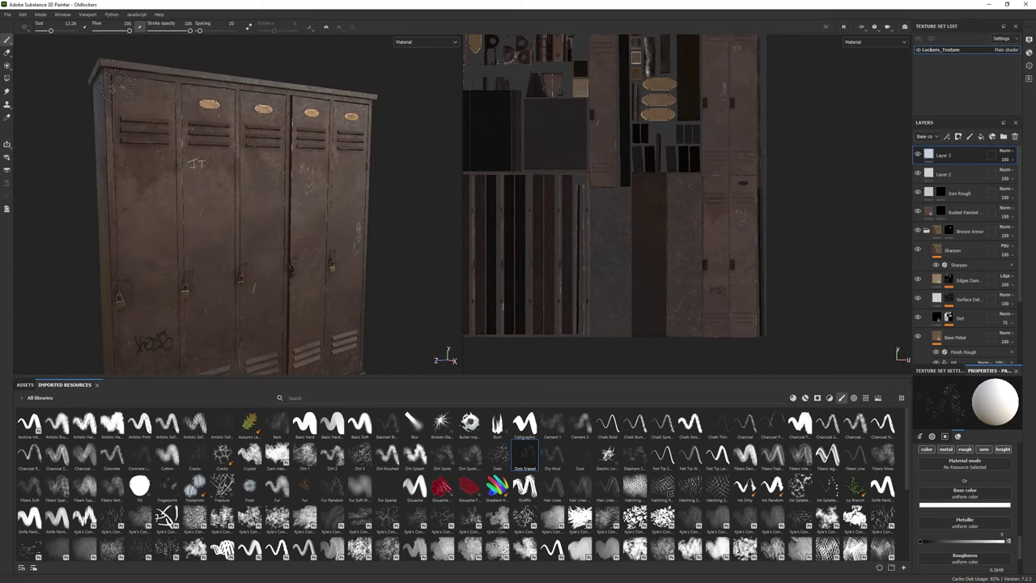
pyautogui.keyDown('alt'); pyautogui.moveTo(113, 85); pyautogui.dragTo(203, 89, button='middle'); pyautogui.keyUp('alt')
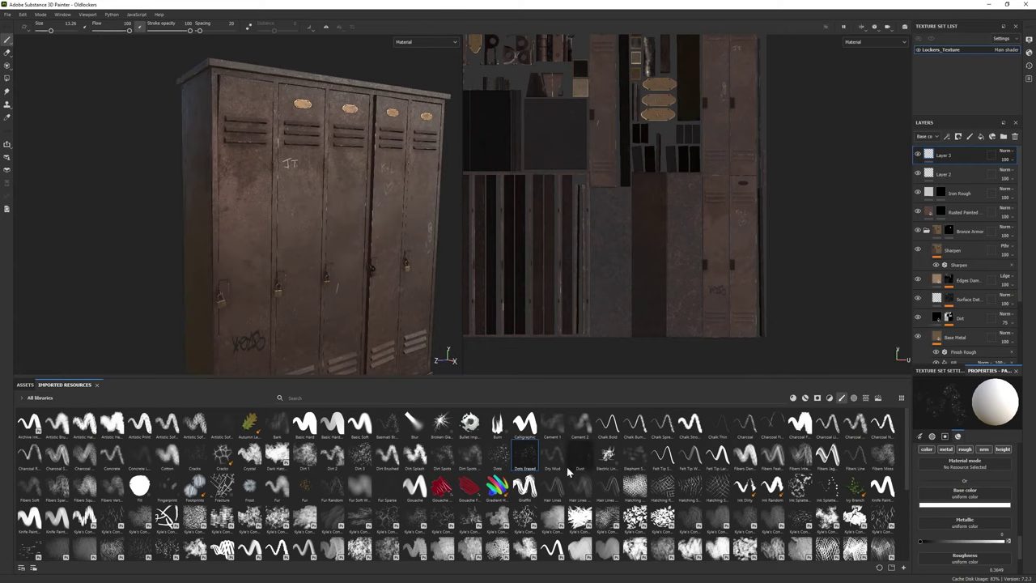
# Step: Switch to the Dirt 1 brush at size 7.13 and close in on the doors
pyautogui.click(304, 455)
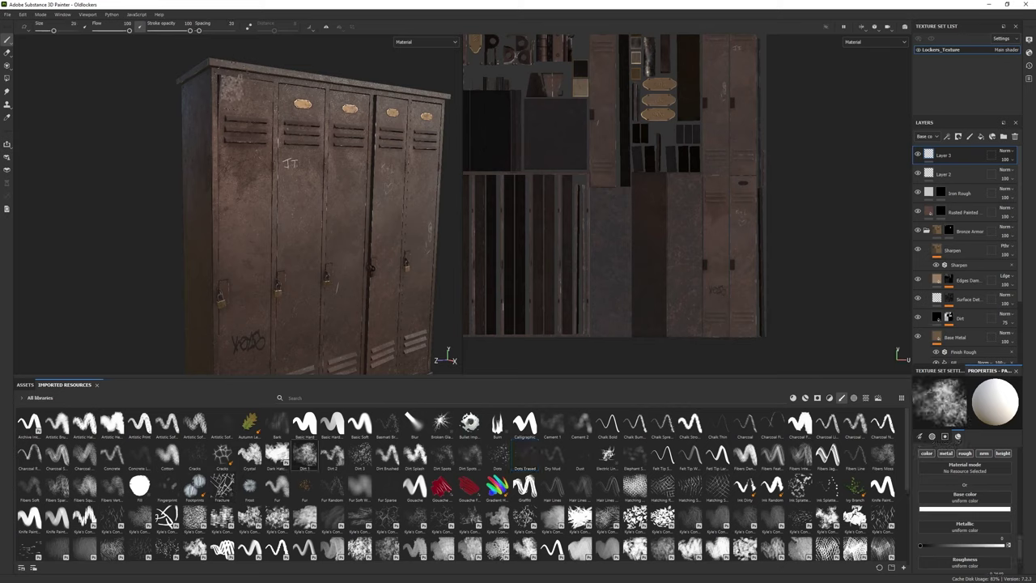
pyautogui.keyDown('alt'); pyautogui.moveTo(267, 242); pyautogui.dragTo(239, 83); pyautogui.keyUp('alt')
pyautogui.keyDown('alt'); pyautogui.moveTo(303, 280); pyautogui.dragTo(203, 210); pyautogui.keyUp('alt')
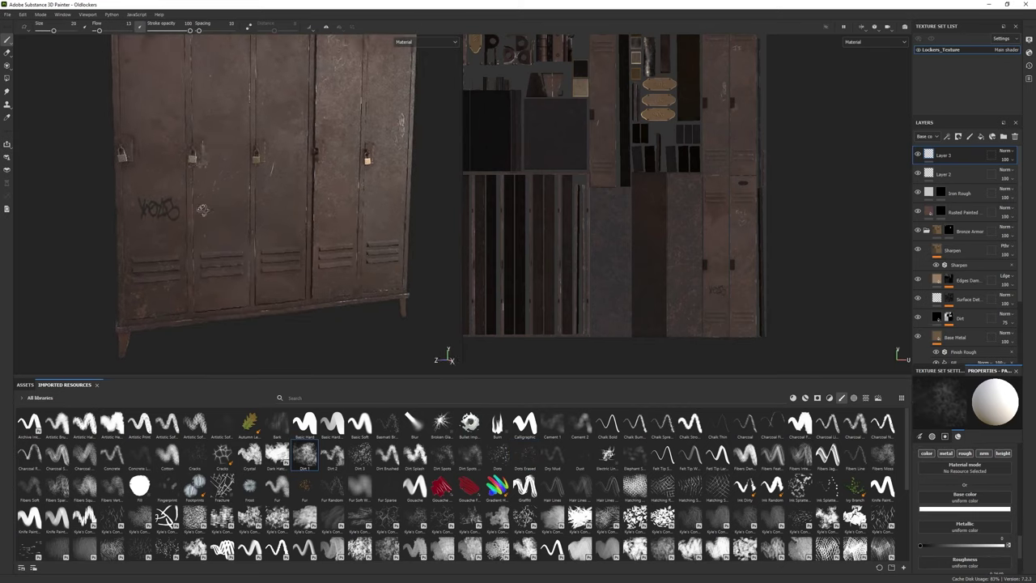
pyautogui.scroll(3, 243, 199)
pyautogui.keyDown('ctrl'); pyautogui.moveTo(253, 194); pyautogui.dragTo(242, 195, button='right'); pyautogui.keyUp('ctrl')
pyautogui.scroll(2, 253, 194)
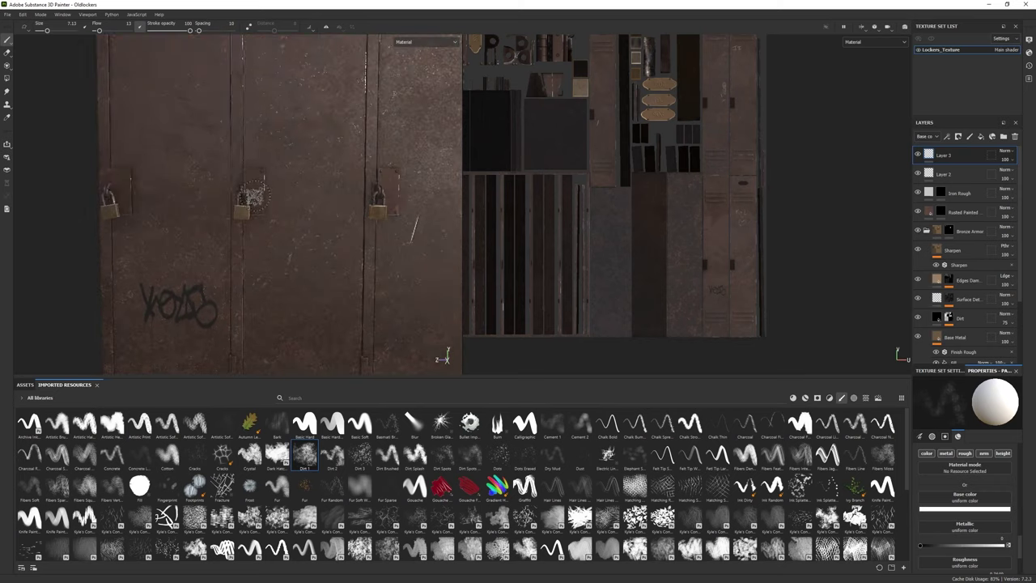
pyautogui.moveTo(252, 194)
pyautogui.keyDown('ctrl'); pyautogui.mouseDown()
pyautogui.moveTo(253, 180)
pyautogui.moveTo(306, 243)
pyautogui.mouseUp(); pyautogui.keyUp('ctrl')
# Step: Dab a grimy smudge beside the padlock and list materials in the library
pyautogui.scroll(-4, 253, 180)
pyautogui.scroll(3, 305, 243)
pyautogui.scroll(2, 305, 315)
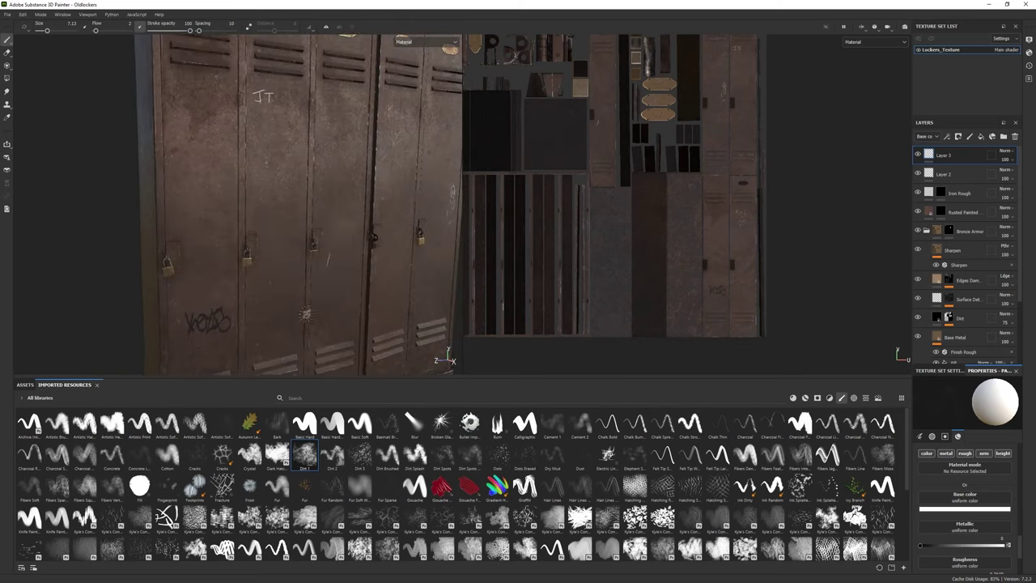
pyautogui.scroll(-3, 306, 314)
pyautogui.keyDown('alt'); pyautogui.moveTo(305, 314); pyautogui.dragTo(174, 257); pyautogui.keyUp('alt')
pyautogui.scroll(3, 173, 257)
pyautogui.scroll(2, 173, 257)
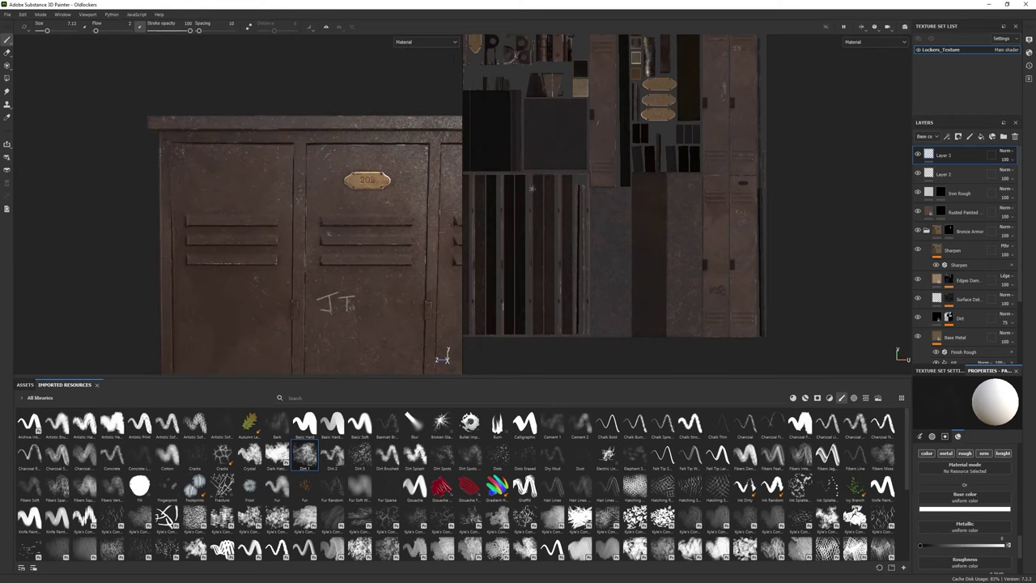
pyautogui.click(794, 398)
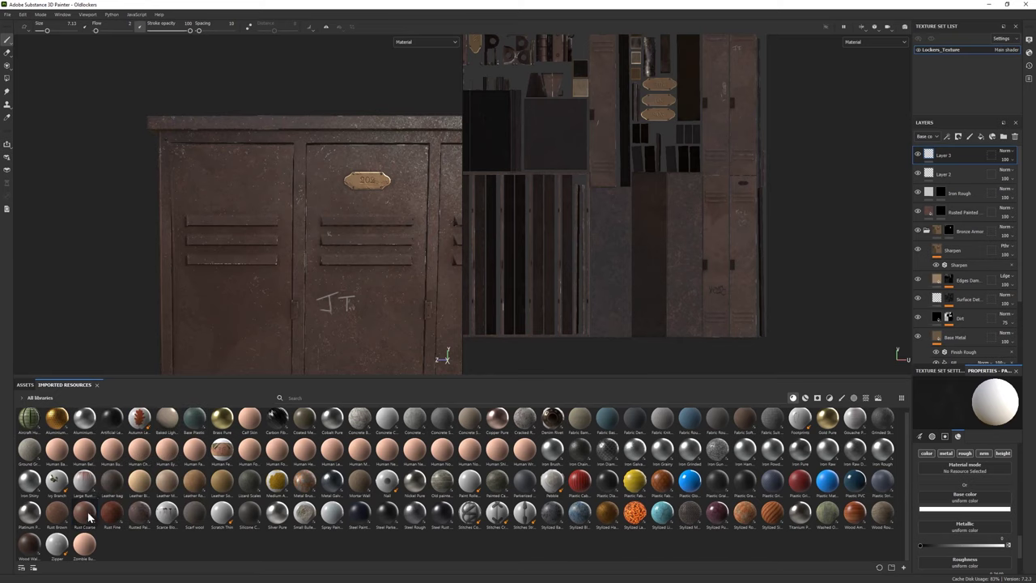
# Step: Add Rust Coarse as a new layer with a black mask
pyautogui.moveTo(93, 525); pyautogui.dragTo(956, 157)
pyautogui.rightClick(956, 153)
pyautogui.click(979, 174)
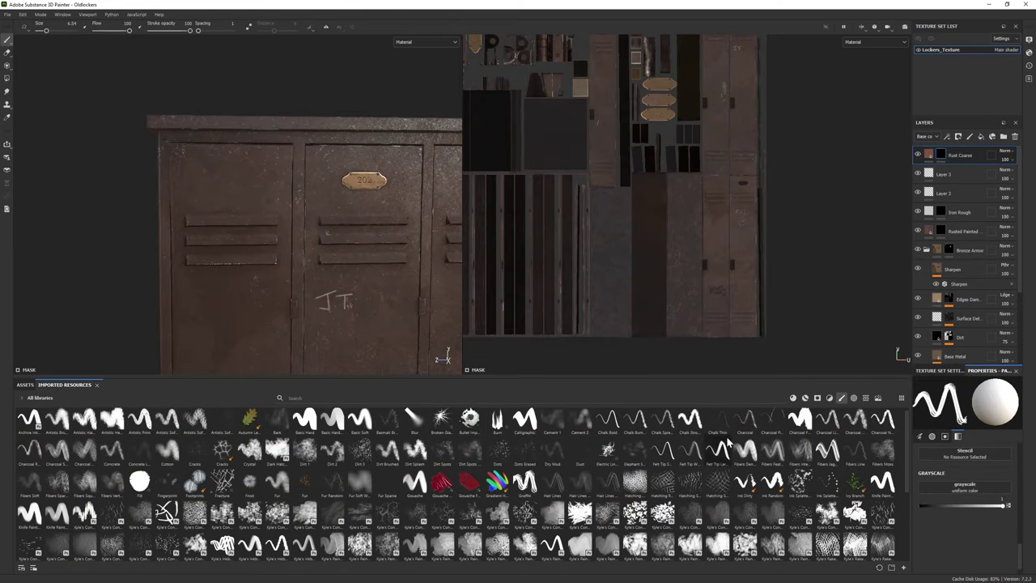
# Step: Paint rust into the mask on the locker door with the Chalk Thin brush
pyautogui.click(718, 420)
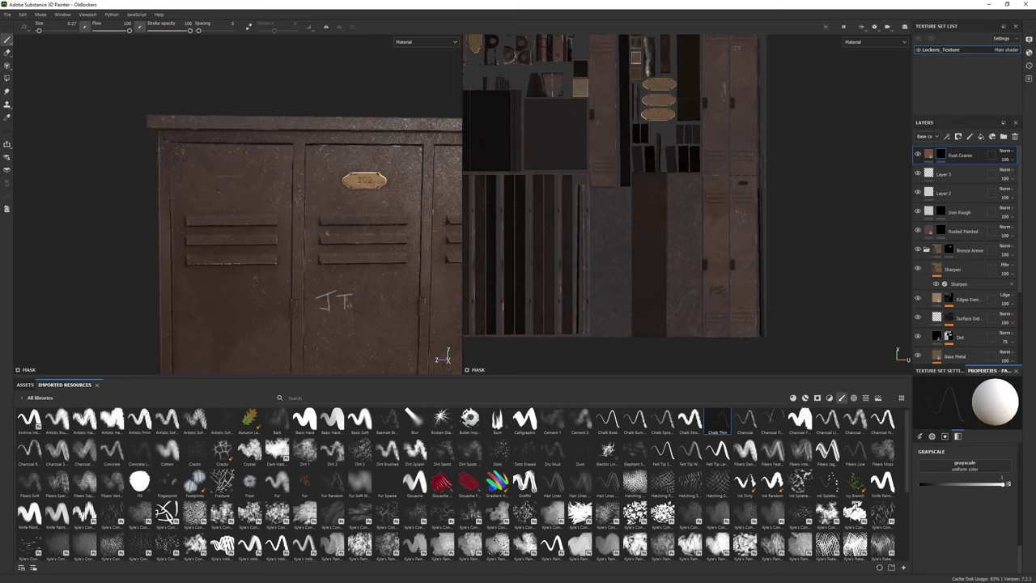
pyautogui.press('shift')
pyautogui.keyDown('alt'); pyautogui.moveTo(307, 243); pyautogui.dragTo(364, 243); pyautogui.keyUp('alt')
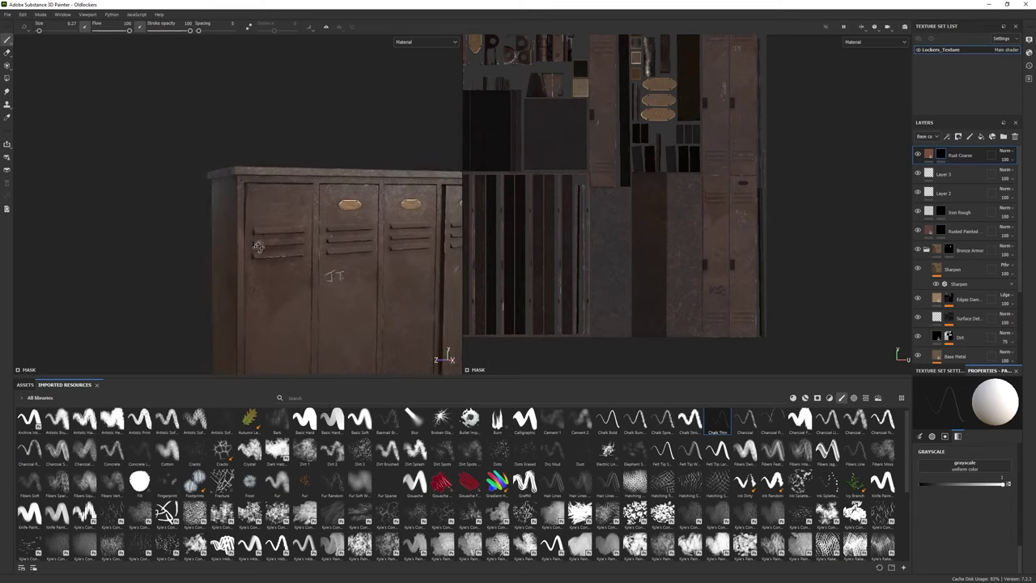
pyautogui.keyDown('alt'); pyautogui.moveTo(364, 243); pyautogui.dragTo(405, 243, button='right'); pyautogui.keyUp('alt')
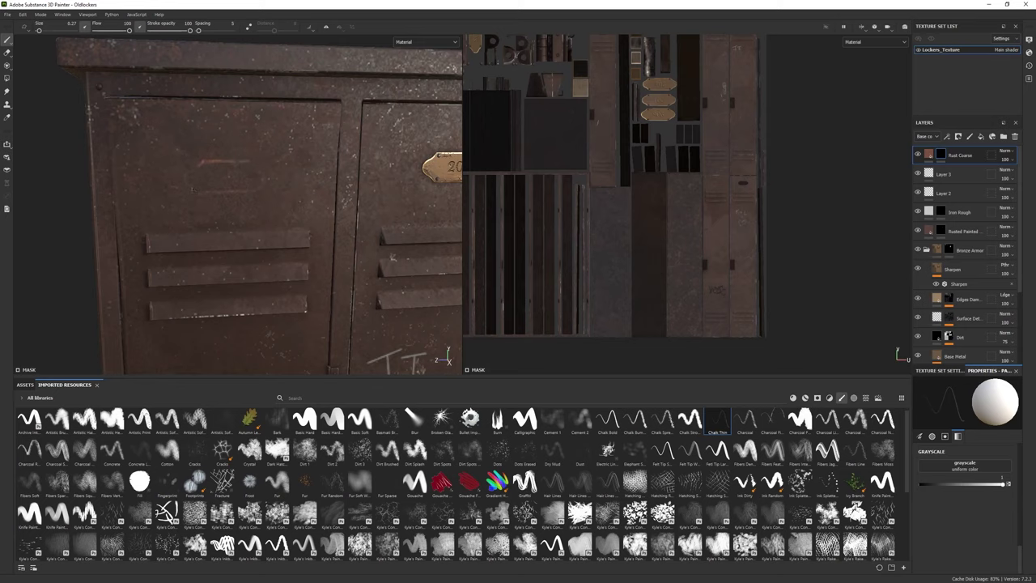
# Step: Erase some rust with the Dirt 3 brush, then add a new Layer 4
pyautogui.press('e')
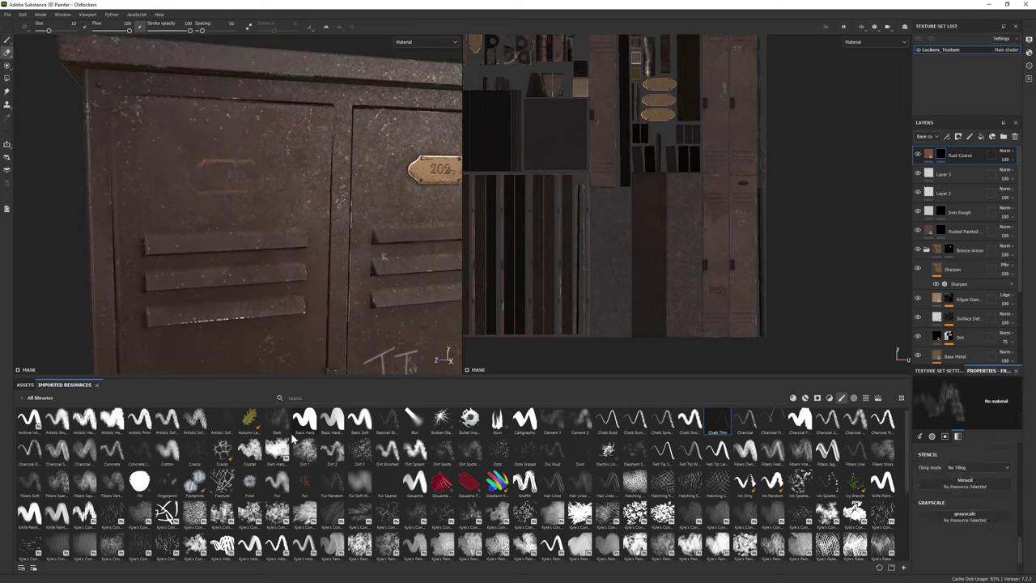
pyautogui.click(361, 450)
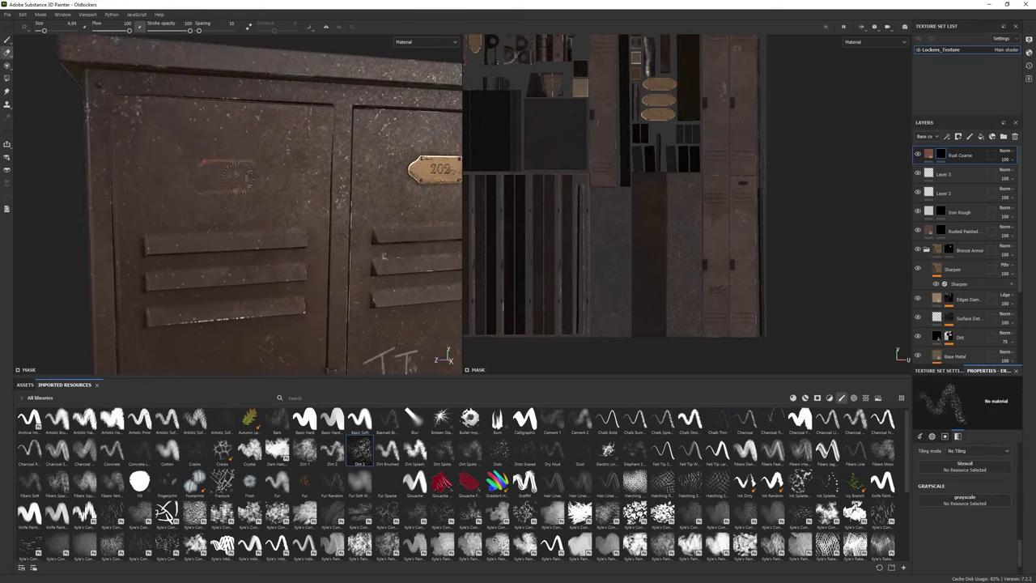
pyautogui.scroll(-5, 195, 189)
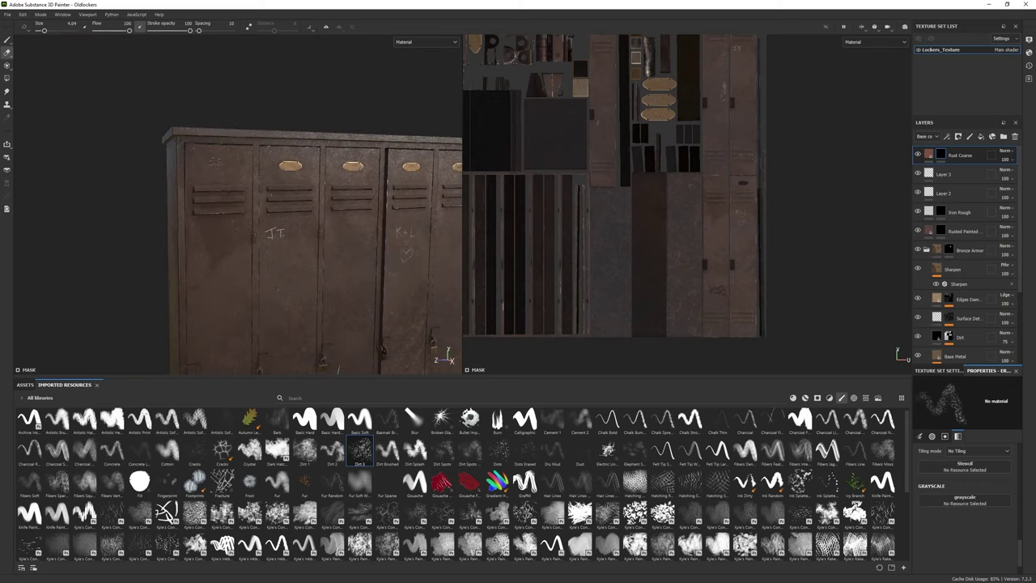
pyautogui.keyDown('alt'); pyautogui.moveTo(195, 189); pyautogui.dragTo(129, 126); pyautogui.keyUp('alt')
pyautogui.click(7, 38)
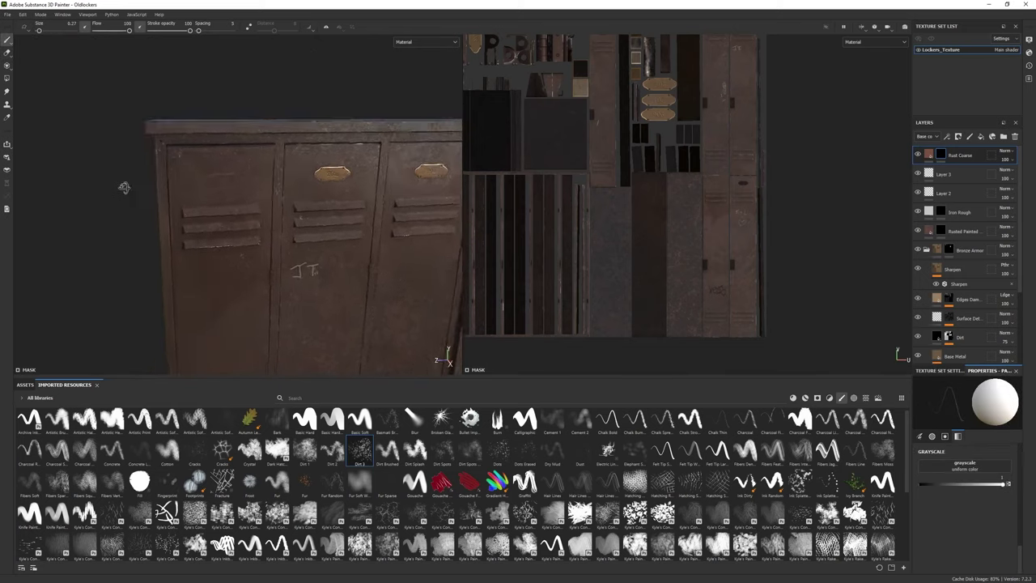
pyautogui.scroll(3, 124, 186)
pyautogui.keyDown('alt'); pyautogui.moveTo(125, 186); pyautogui.dragTo(239, 175); pyautogui.keyUp('alt')
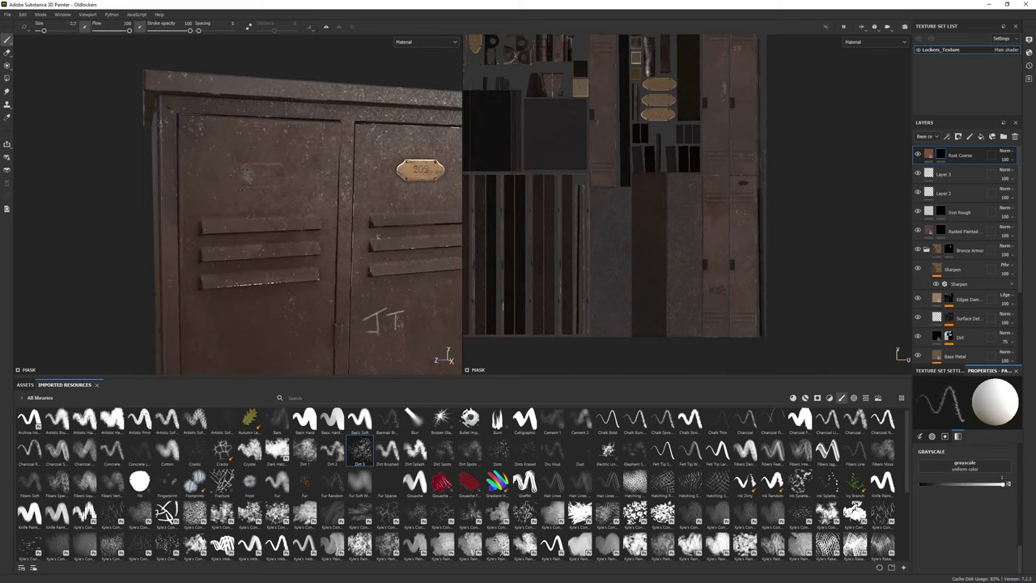
pyautogui.click(305, 419)
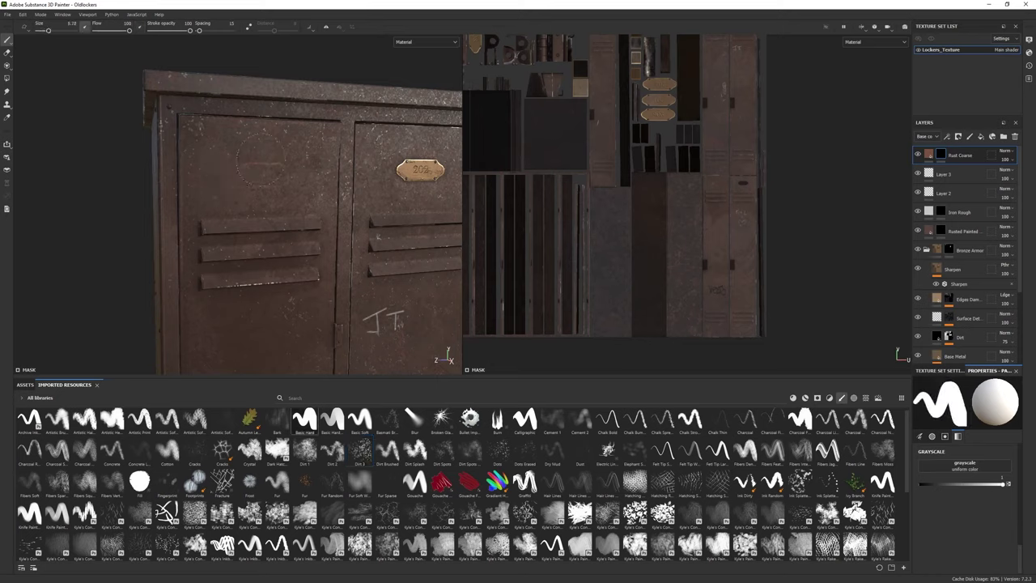
pyautogui.click(970, 136)
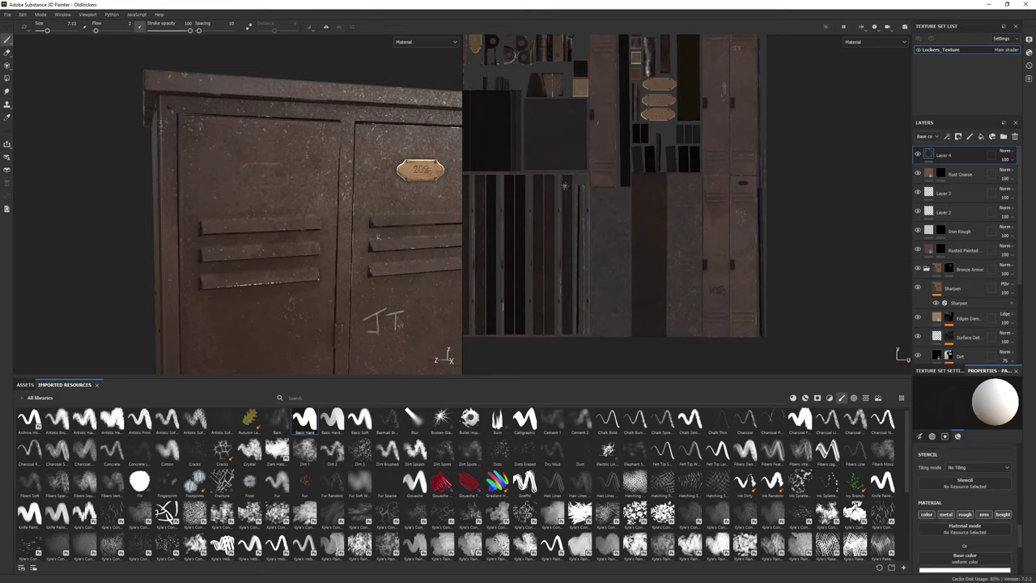
# Step: Lower Layer 4's opacity to 29
pyautogui.scroll(-3, 258, 173)
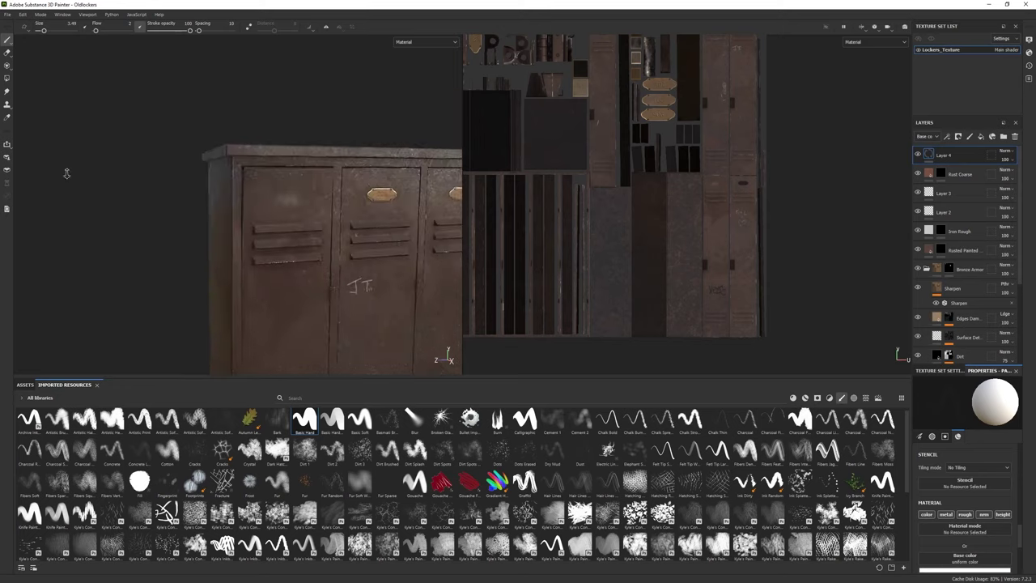
pyautogui.keyDown('alt'); pyautogui.moveTo(259, 174); pyautogui.dragTo(340, 186); pyautogui.keyUp('alt')
pyautogui.moveTo(1014, 173); pyautogui.dragTo(1007, 173)
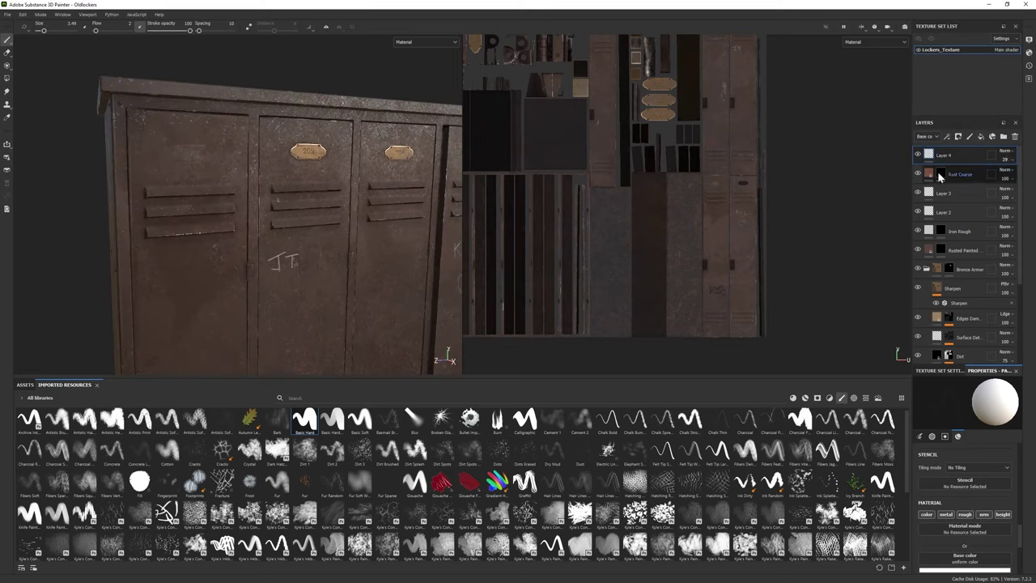
# Step: Target the Rust Coarse mask, set flow to 1, and dab faint rust on the left doors
pyautogui.click(930, 173)
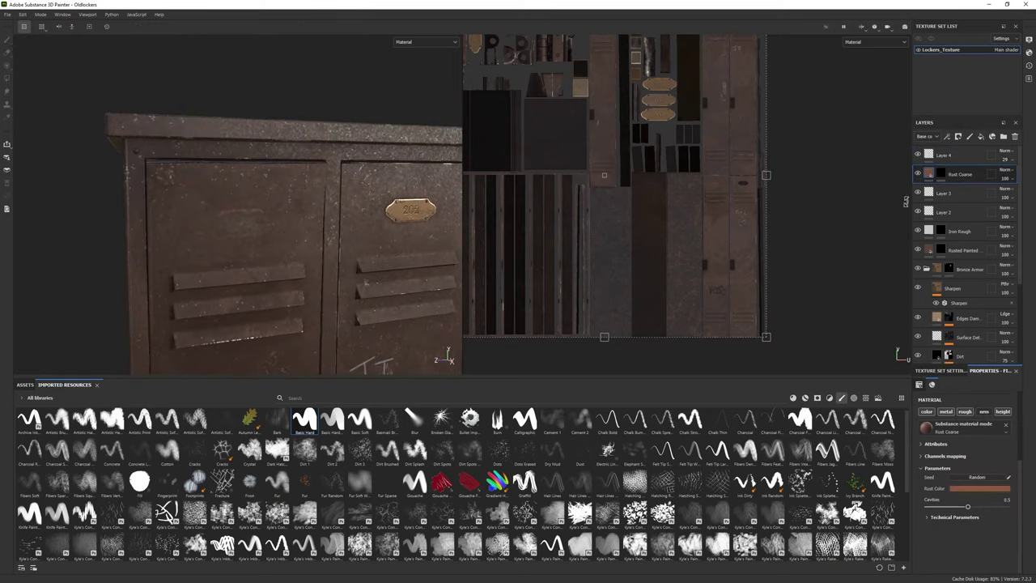
pyautogui.click(941, 173)
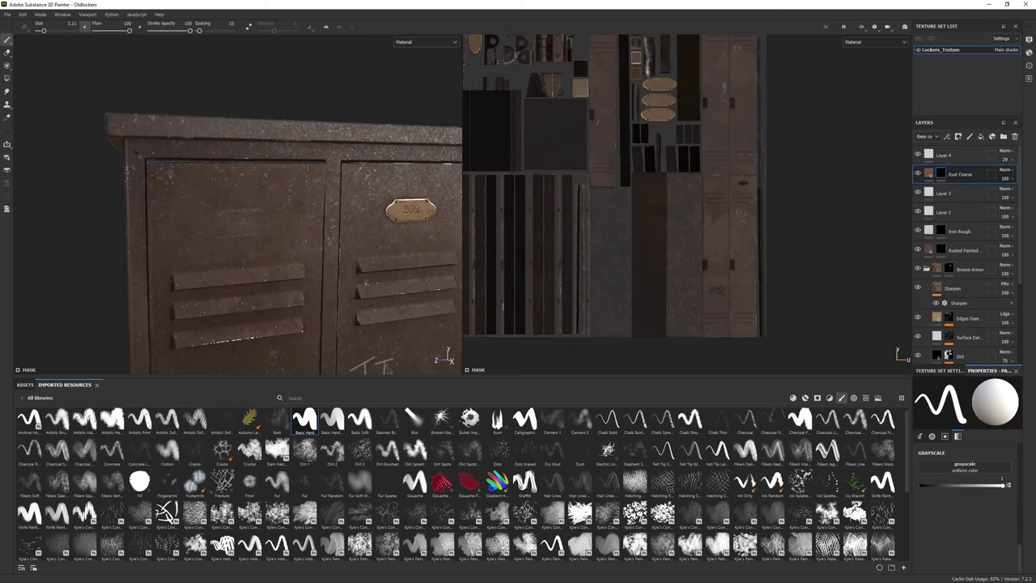
pyautogui.moveTo(130, 30); pyautogui.dragTo(96, 30)
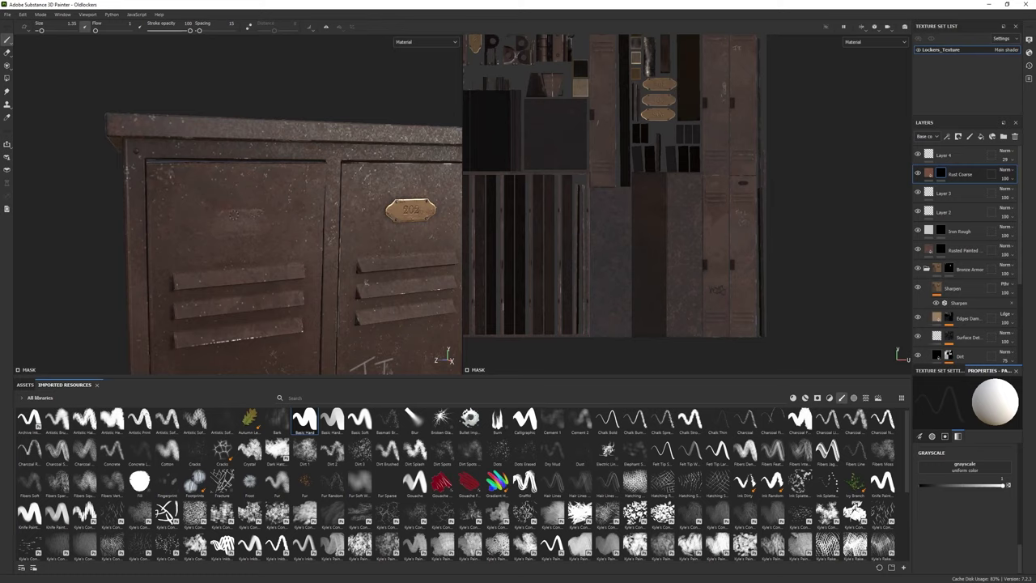
pyautogui.moveTo(365, 282)
pyautogui.keyDown('alt'); pyautogui.mouseDown()
pyautogui.moveTo(260, 217)
pyautogui.moveTo(240, 270)
pyautogui.mouseUp(); pyautogui.keyUp('alt')
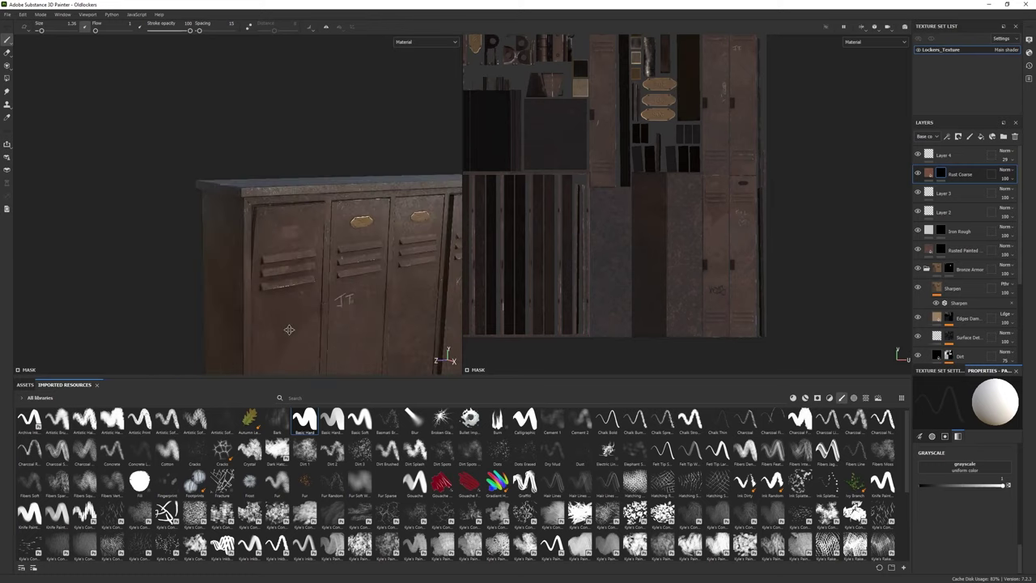
pyautogui.keyDown('alt'); pyautogui.moveTo(239, 269); pyautogui.dragTo(276, 269, button='right'); pyautogui.keyUp('alt')
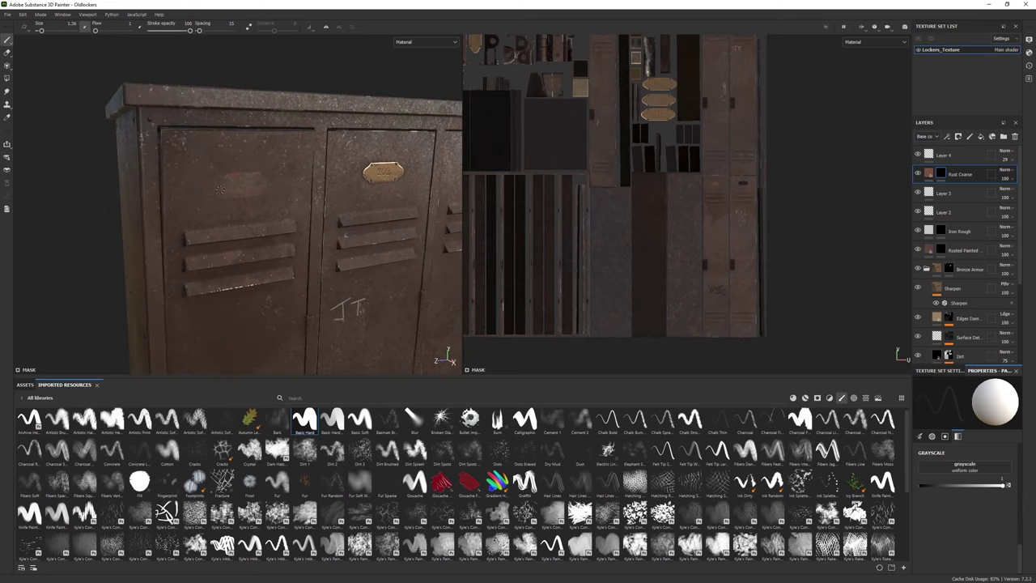
pyautogui.keyDown('alt'); pyautogui.moveTo(265, 185); pyautogui.dragTo(217, 196); pyautogui.keyUp('alt')
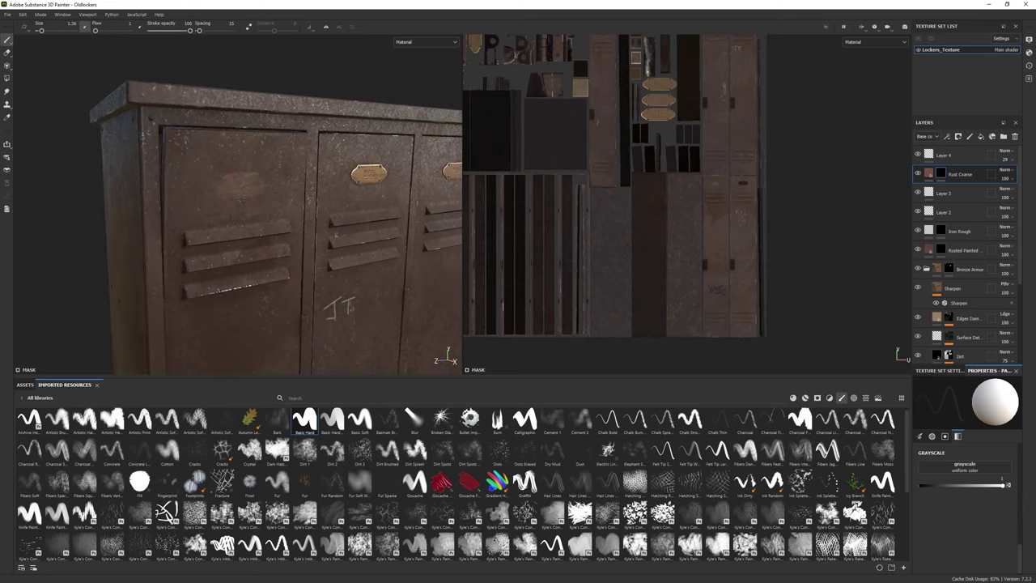
# Step: Erase some rust with a 2.8-size eraser, then return to painting
pyautogui.press('2')
pyautogui.keyDown('alt'); pyautogui.moveTo(263, 241); pyautogui.dragTo(291, 241); pyautogui.keyUp('alt')
pyautogui.keyDown('ctrl'); pyautogui.moveTo(244, 203); pyautogui.dragTo(226, 199, button='right'); pyautogui.keyUp('ctrl')
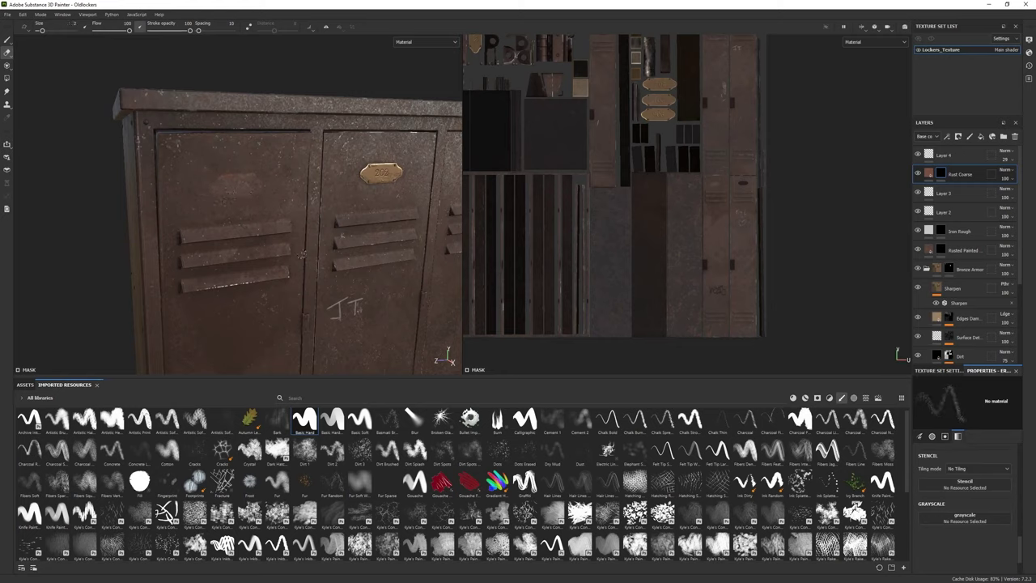
pyautogui.scroll(-3, 303, 254)
pyautogui.scroll(-2, 305, 257)
pyautogui.scroll(-2, 307, 261)
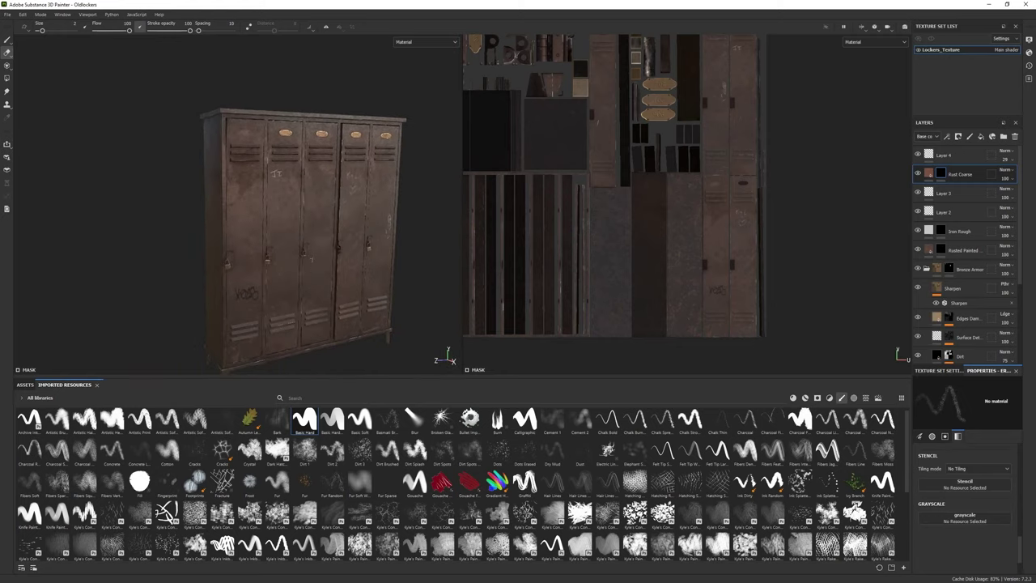
pyautogui.scroll(3, 308, 259)
pyautogui.scroll(3, 308, 260)
pyautogui.press('1')
pyautogui.click(993, 136)
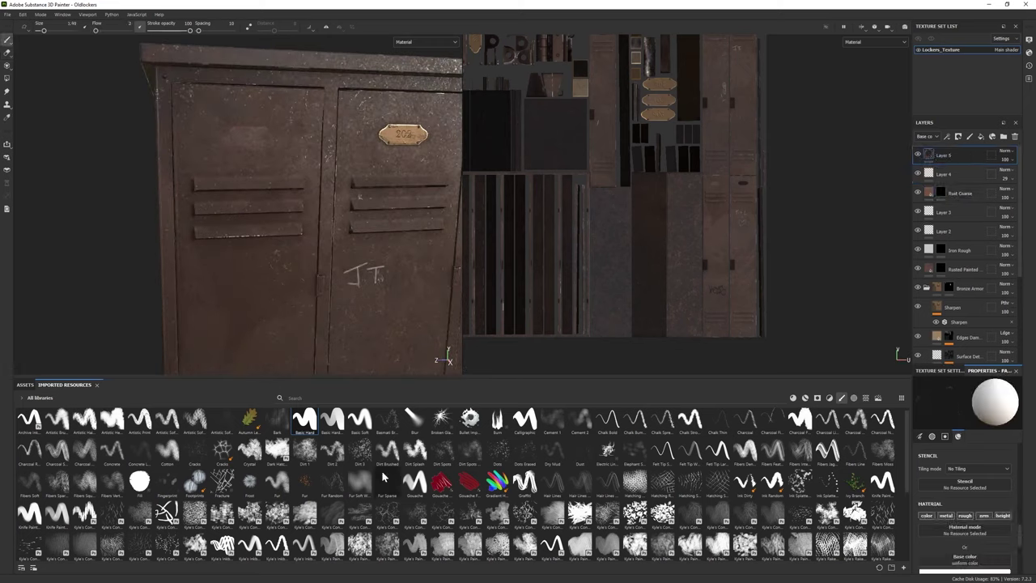
pyautogui.click(965, 571)
pyautogui.click(927, 567)
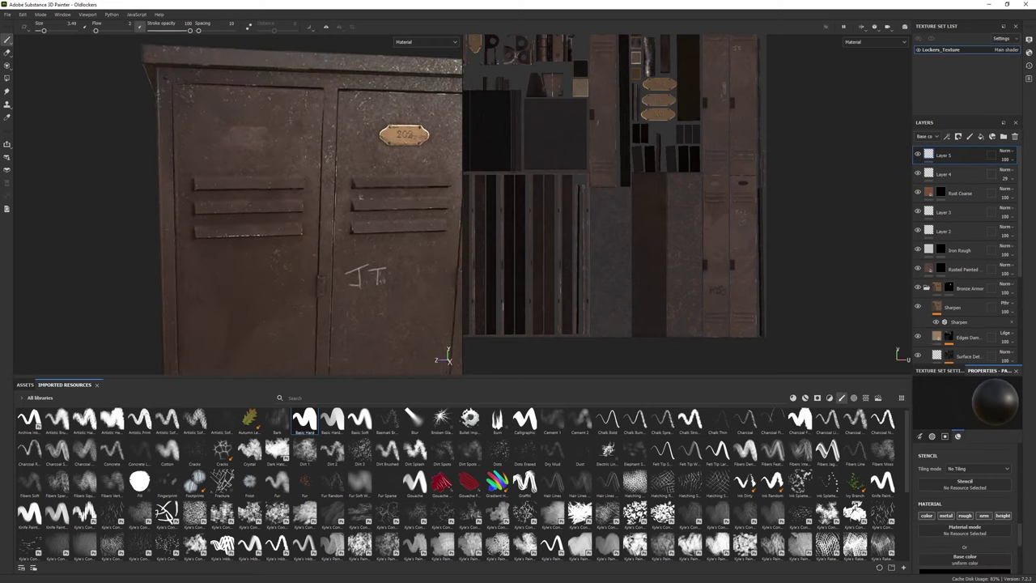
pyautogui.scroll(2, 272, 162)
pyautogui.click(304, 418)
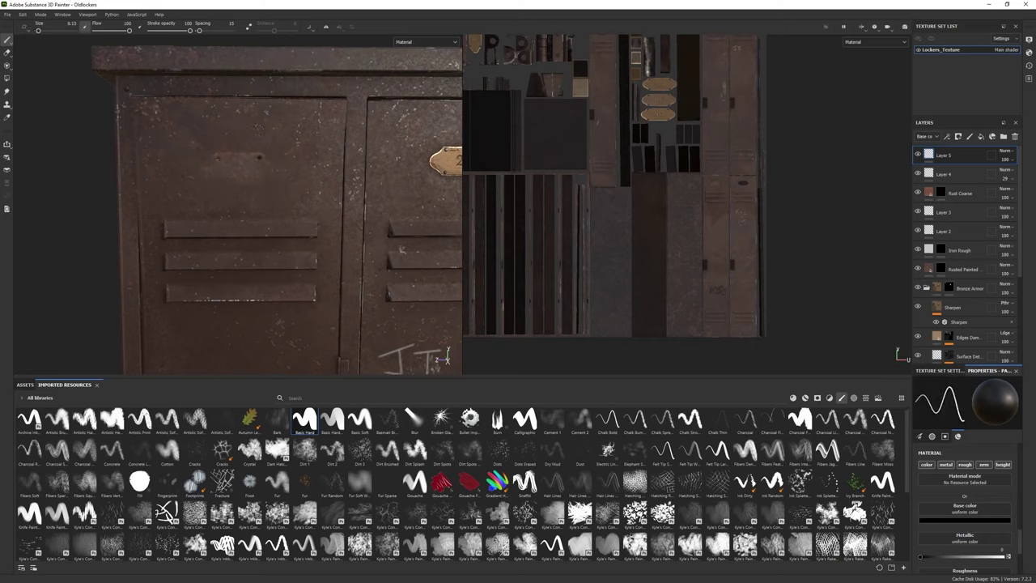
pyautogui.keyDown('alt'); pyautogui.moveTo(243, 218); pyautogui.dragTo(211, 217); pyautogui.keyUp('alt')
pyautogui.scroll(-5, 227, 217)
pyautogui.scroll(5, 226, 217)
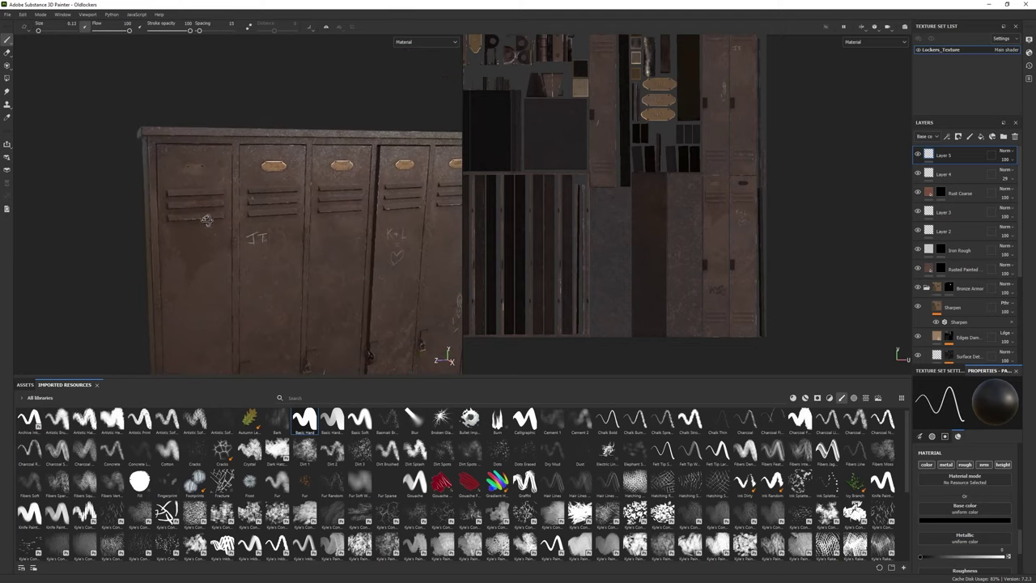
pyautogui.keyDown('alt'); pyautogui.moveTo(211, 217); pyautogui.dragTo(226, 217, button='middle'); pyautogui.keyUp('alt')
pyautogui.scroll(2, 227, 217)
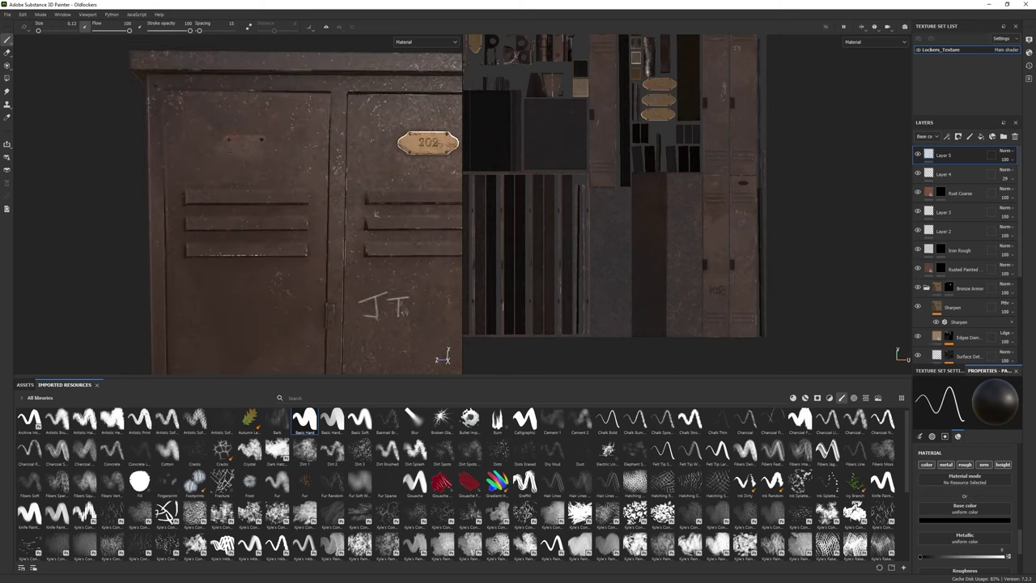
pyautogui.keyDown('alt'); pyautogui.moveTo(243, 210); pyautogui.dragTo(276, 210); pyautogui.keyUp('alt')
pyautogui.scroll(-3, 243, 211)
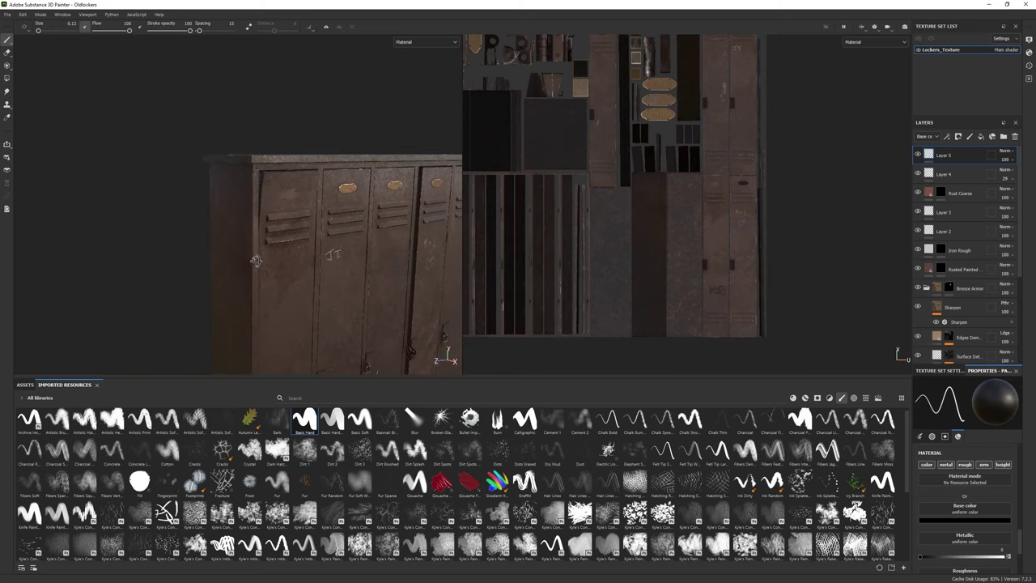
pyautogui.scroll(3, 243, 211)
pyautogui.scroll(-5, 275, 211)
pyautogui.scroll(-3, 275, 211)
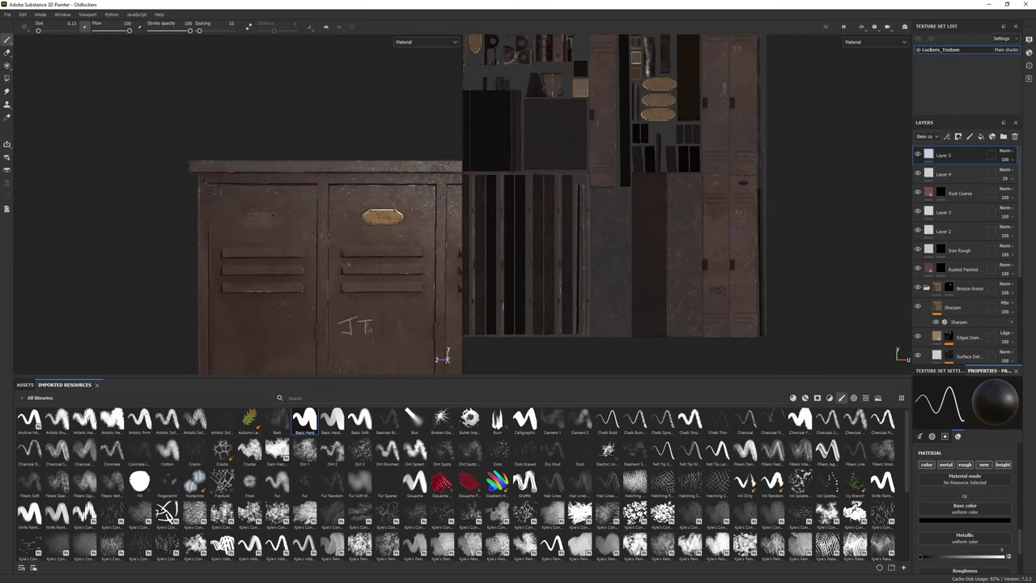
pyautogui.moveTo(243, 211)
pyautogui.keyDown('alt'); pyautogui.mouseDown()
pyautogui.moveTo(292, 210)
pyautogui.moveTo(276, 194)
pyautogui.mouseUp(); pyautogui.keyUp('alt')
pyautogui.scroll(3, 243, 211)
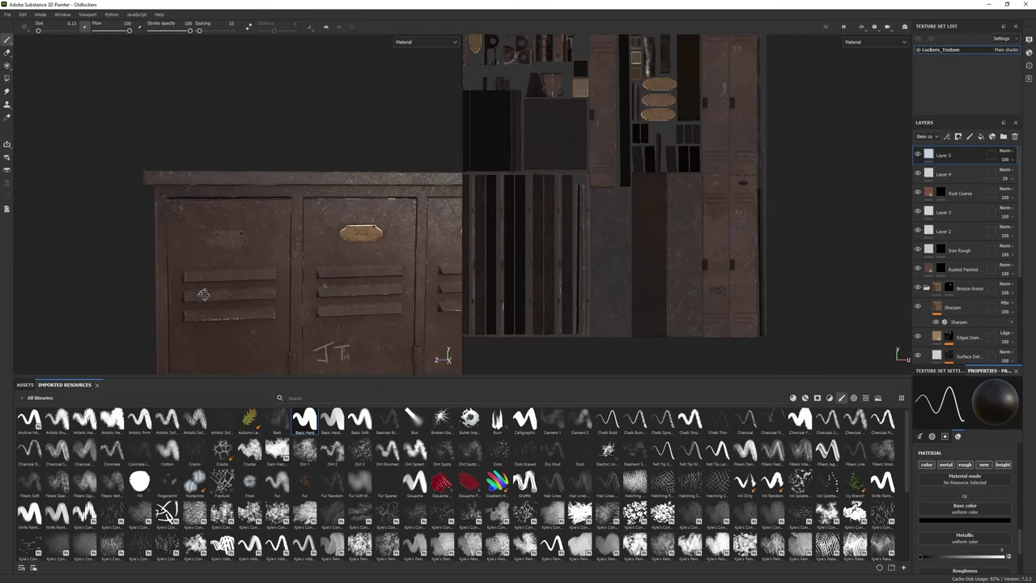
pyautogui.scroll(2, 243, 211)
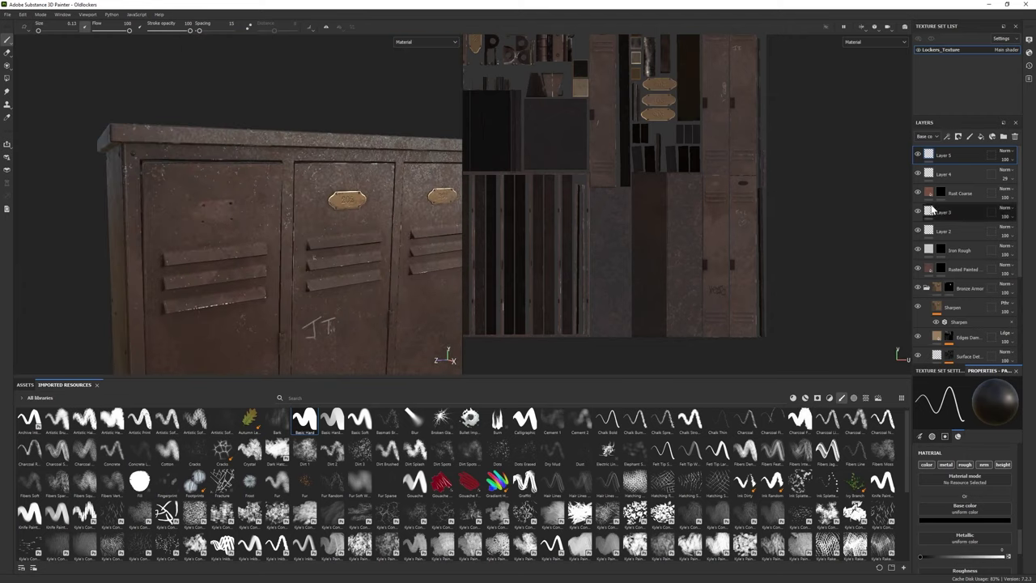
# Step: Select the Rust Coarse mask and set the brush to erase on it
pyautogui.click(941, 192)
pyautogui.scroll(3, 242, 212)
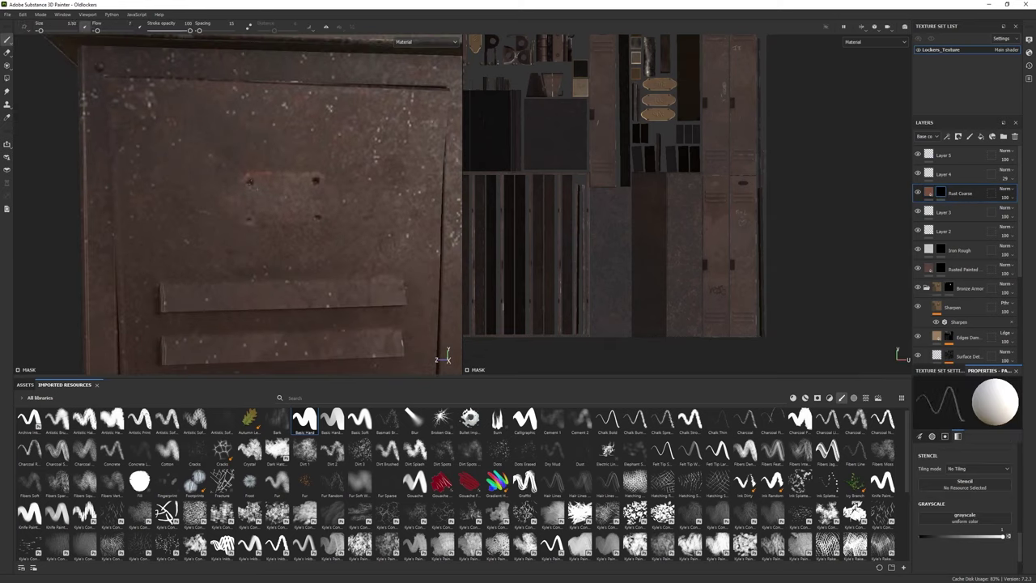
pyautogui.scroll(-5, 320, 217)
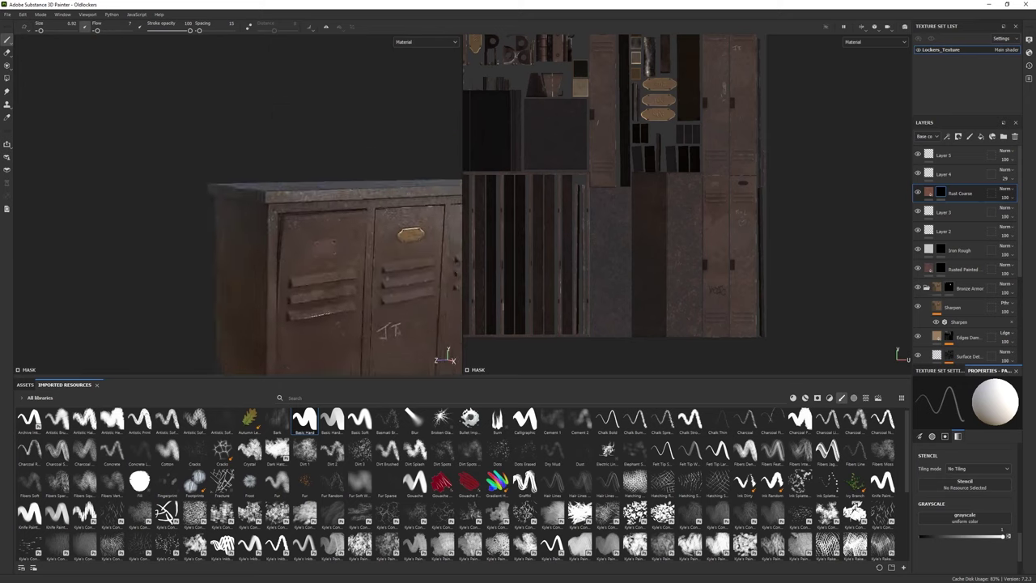
pyautogui.keyDown('alt'); pyautogui.moveTo(320, 217); pyautogui.dragTo(267, 194); pyautogui.keyUp('alt')
pyautogui.press('e')
pyautogui.scroll(3, 256, 190)
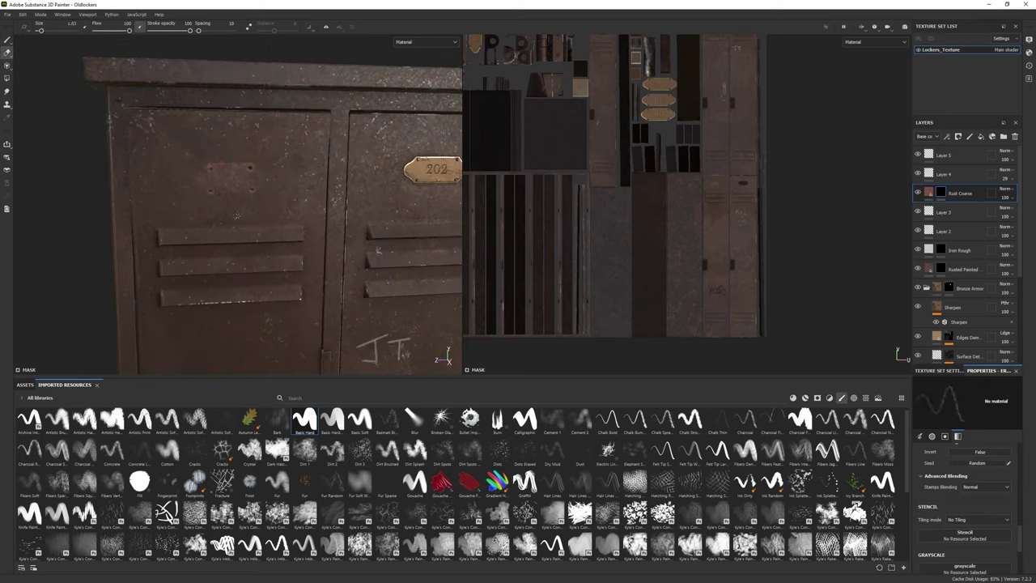
pyautogui.scroll(-5, 237, 216)
pyautogui.keyDown('alt'); pyautogui.moveTo(237, 215); pyautogui.dragTo(267, 195); pyautogui.keyUp('alt')
pyautogui.scroll(5, 273, 186)
pyautogui.press('e')
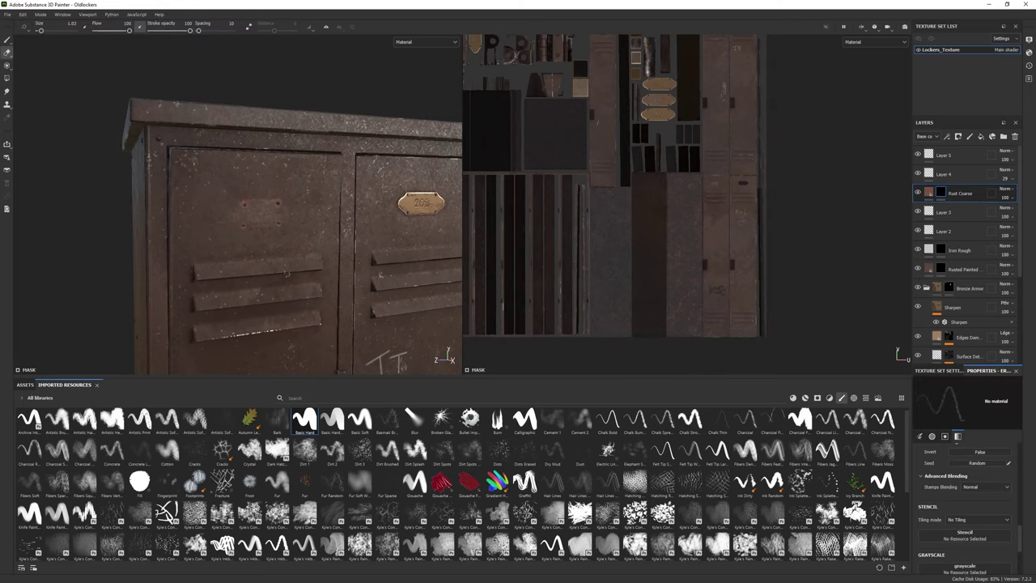
pyautogui.press('p')
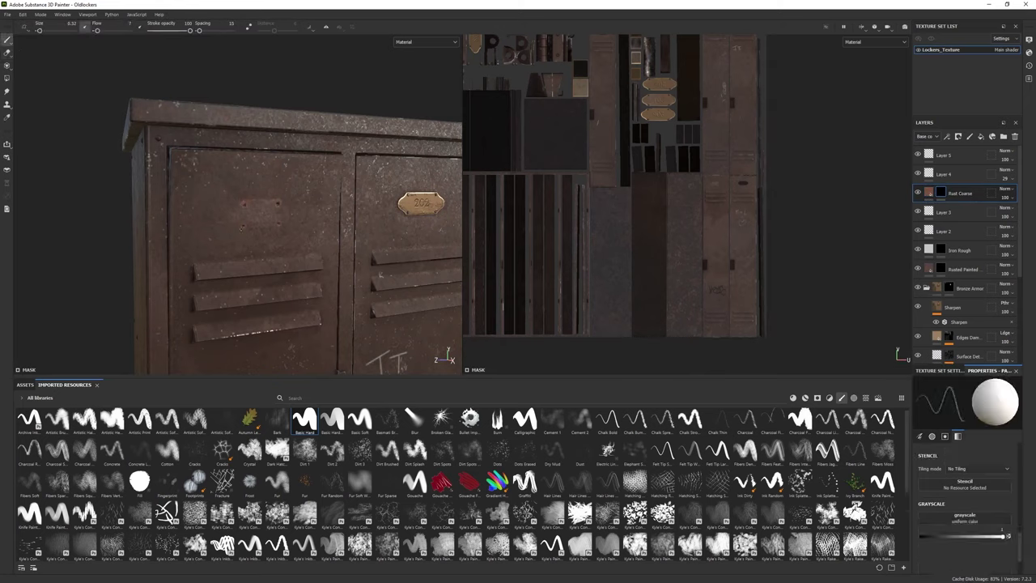
pyautogui.press('shift')
pyautogui.press('e')
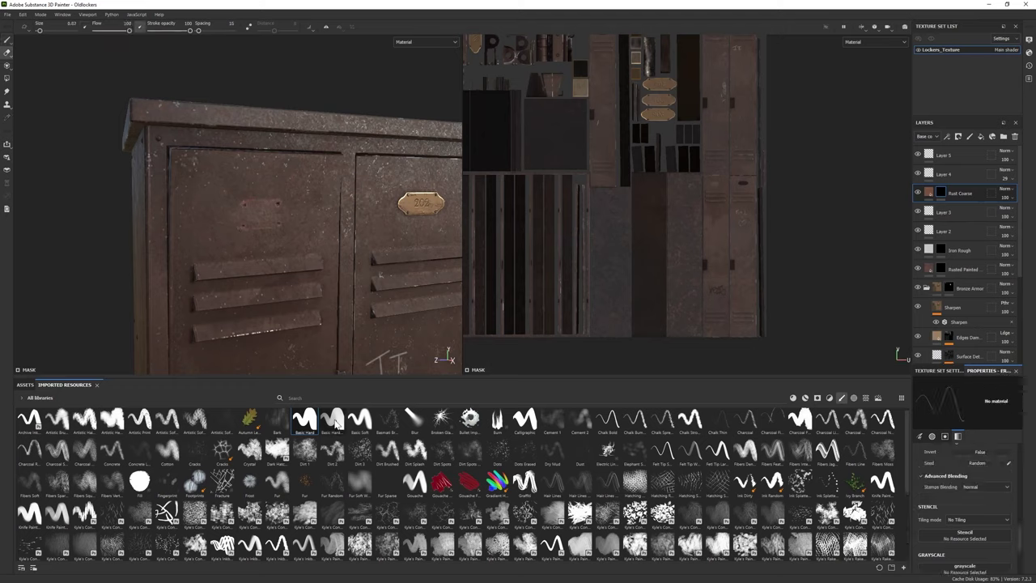
# Step: Pick the Dirt 3 brush shape, then view the lockers head-on in the Iray renderer
pyautogui.click(360, 450)
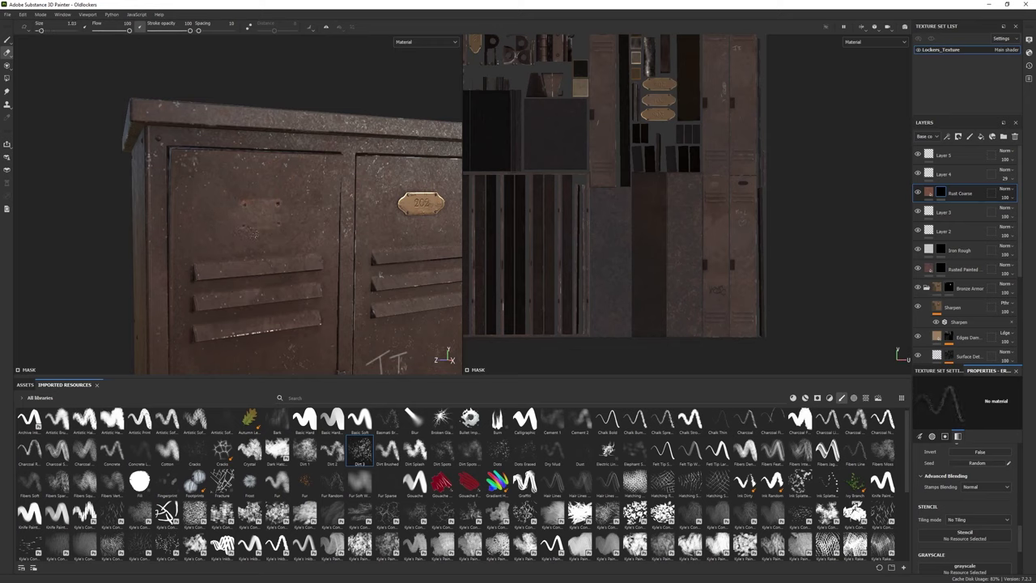
pyautogui.scroll(-5, 134, 250)
pyautogui.keyDown('alt'); pyautogui.moveTo(135, 250); pyautogui.dragTo(296, 248); pyautogui.keyUp('alt')
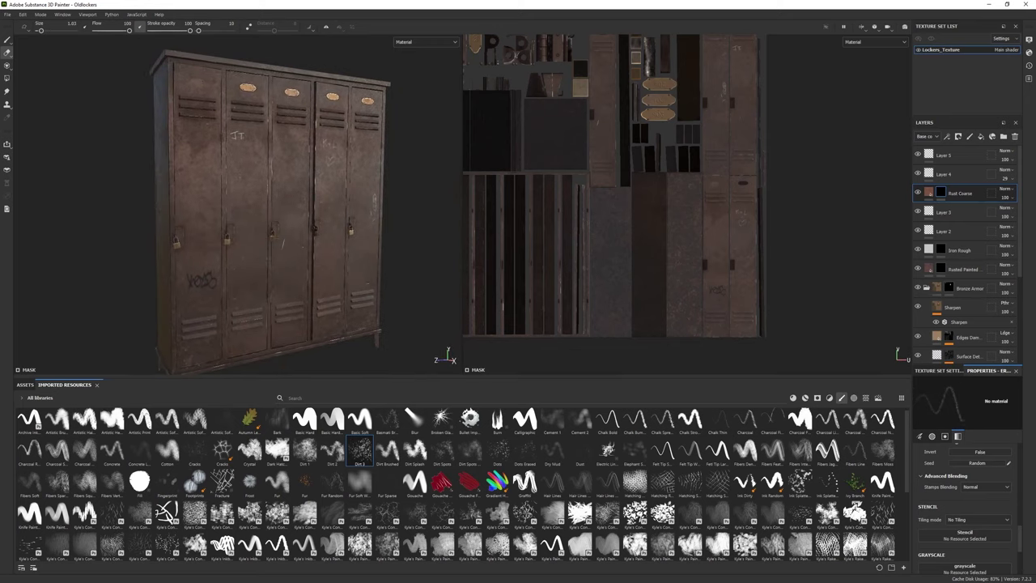
pyautogui.keyDown('alt'); pyautogui.moveTo(297, 248); pyautogui.dragTo(264, 243); pyautogui.keyUp('alt')
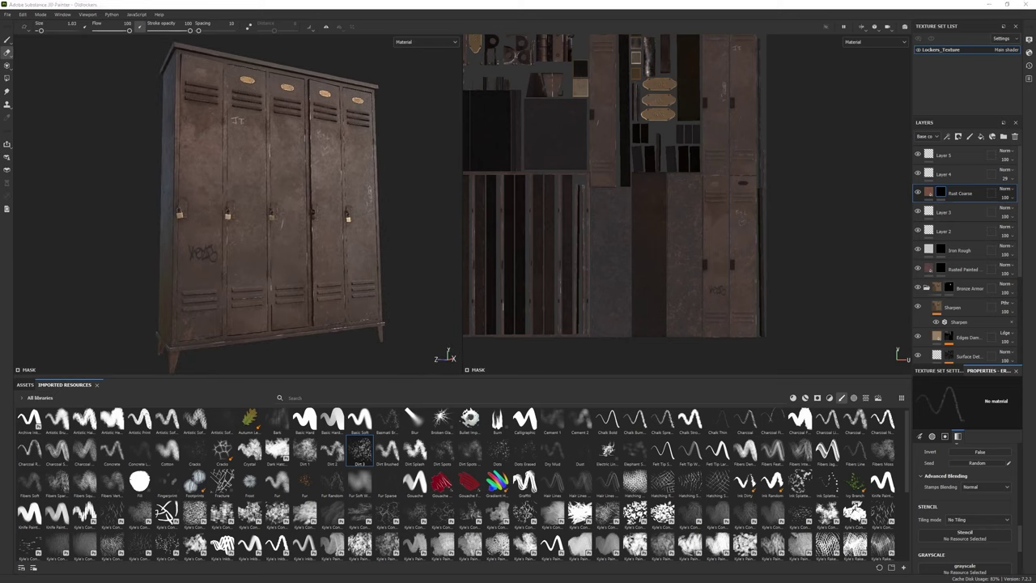
pyautogui.press('F10')
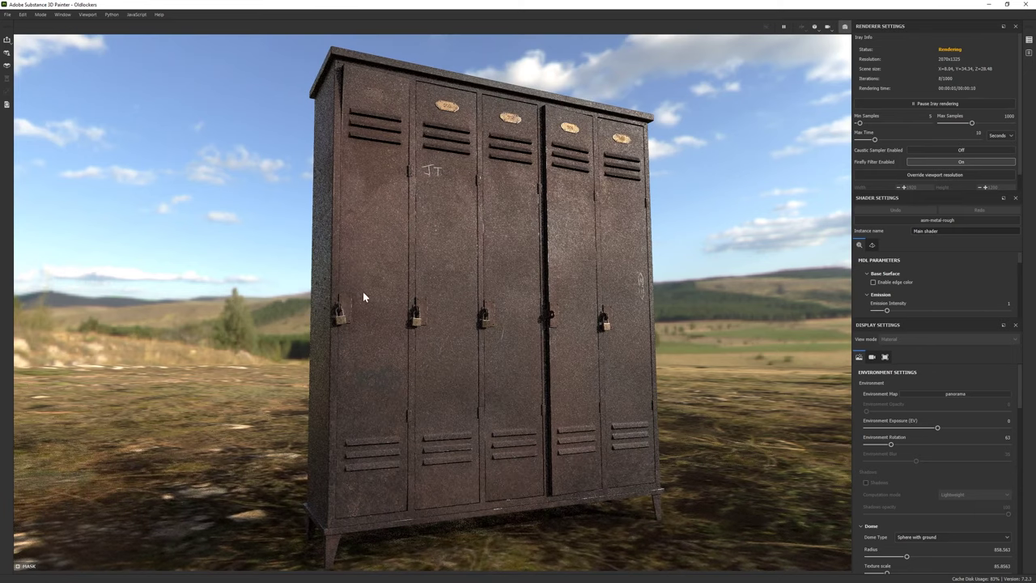
# Step: Orbit the Iray render to inspect the lockers' left side
pyautogui.scroll(-3, 900, 536)
pyautogui.keyDown('alt'); pyautogui.moveTo(512, 330); pyautogui.dragTo(736, 340); pyautogui.keyUp('alt')
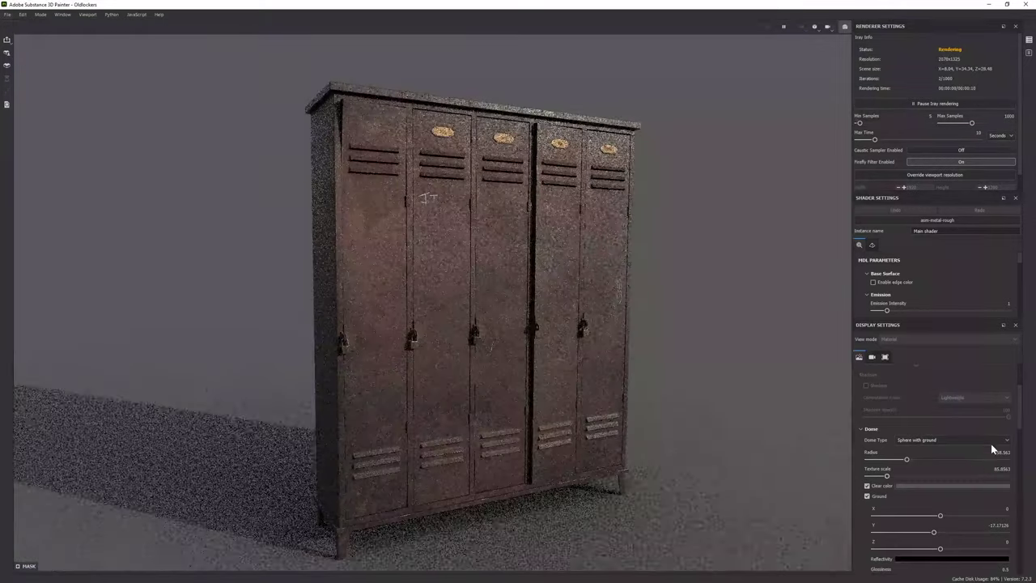
pyautogui.scroll(-5, 956, 492)
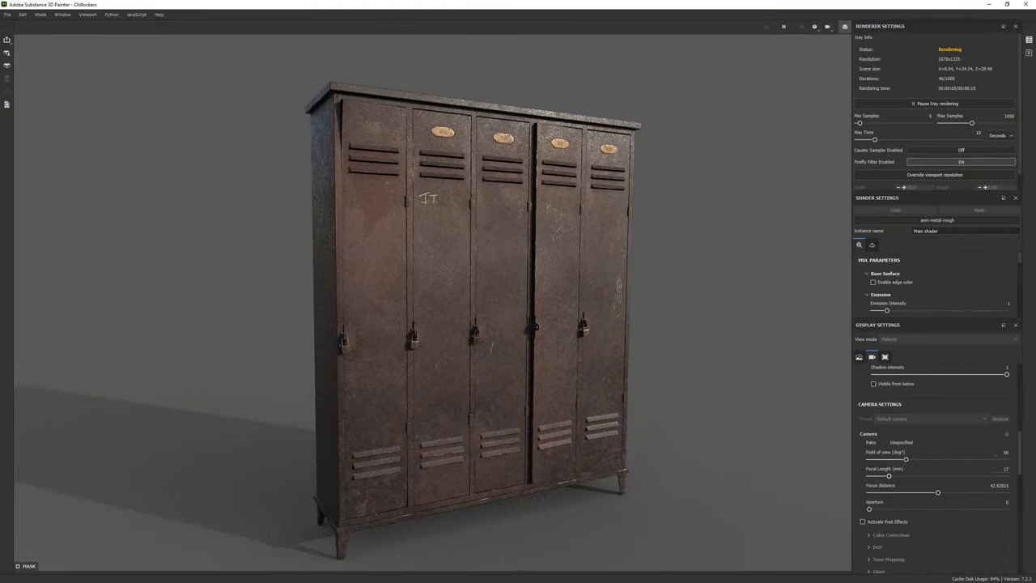
pyautogui.scroll(-5, 442, 406)
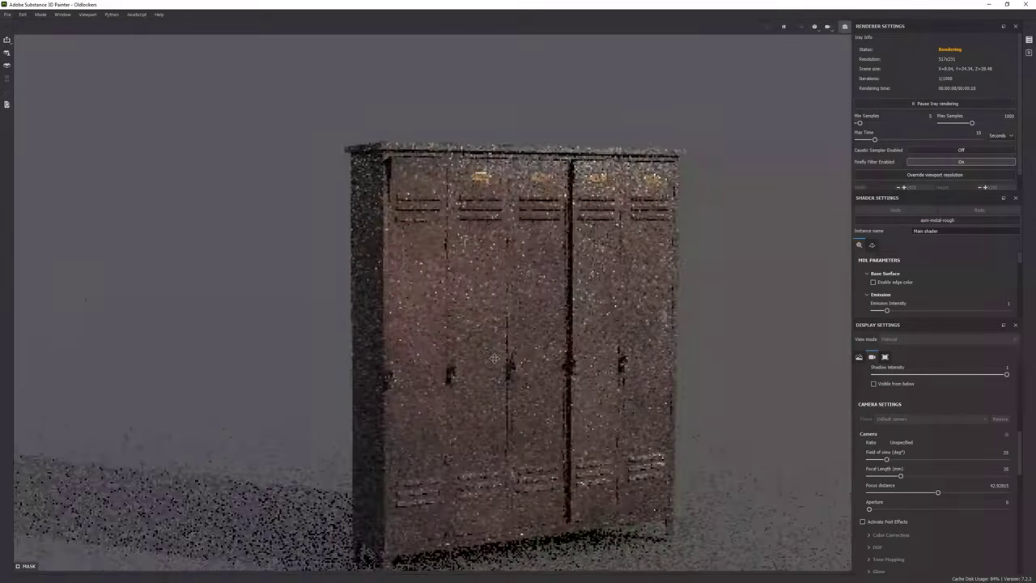
pyautogui.scroll(2, 502, 389)
pyautogui.scroll(2, 556, 378)
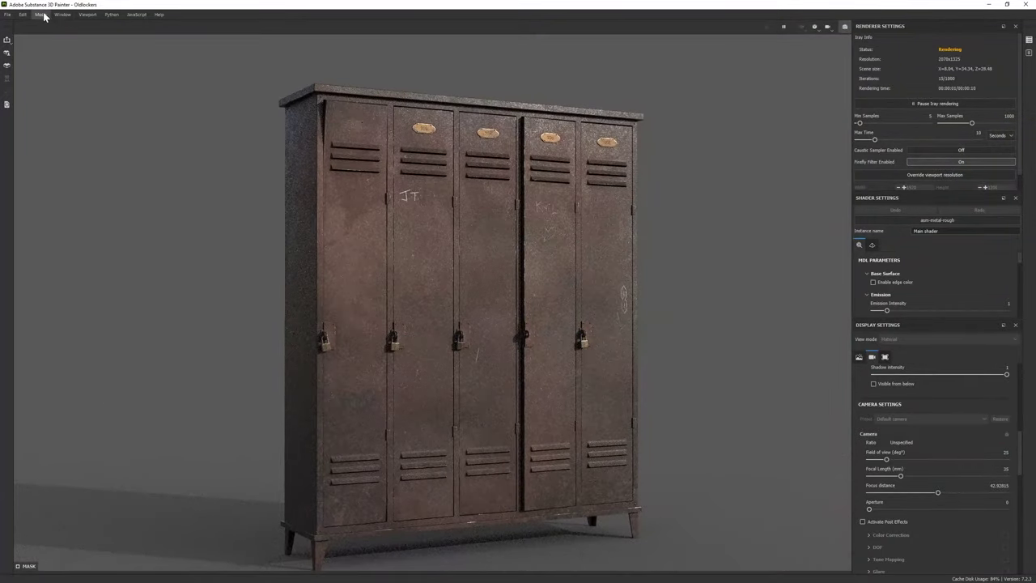
# Step: Return to the painting workspace and list materials in the shelf
pyautogui.click(40, 14)
pyautogui.click(50, 25)
pyautogui.scroll(3, 202, 221)
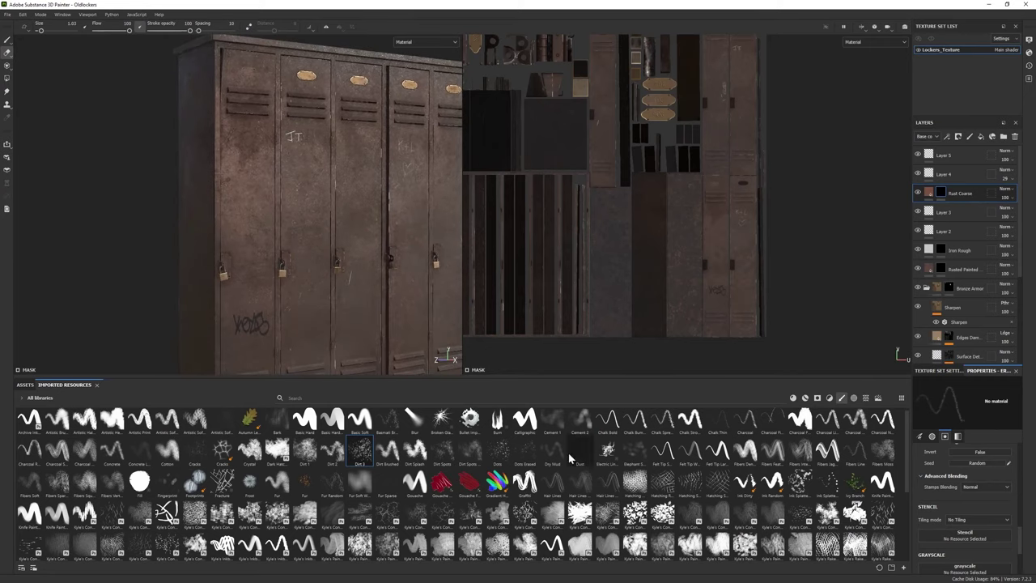
pyautogui.click(805, 397)
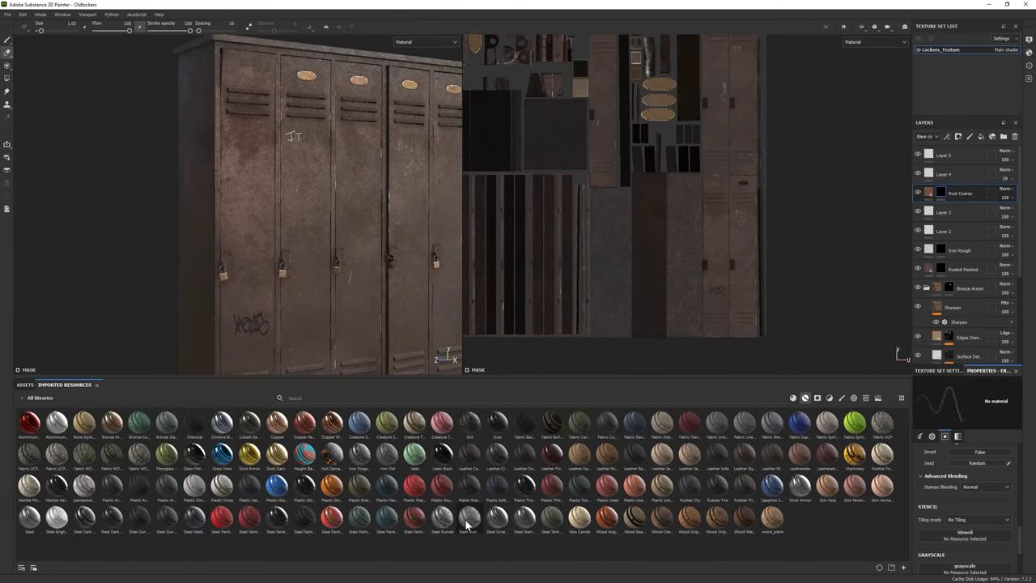
# Step: Add a Steel Rust material layer to the stack and give it a bitmap mask
pyautogui.moveTo(467, 524); pyautogui.dragTo(956, 154)
pyautogui.rightClick(936, 152)
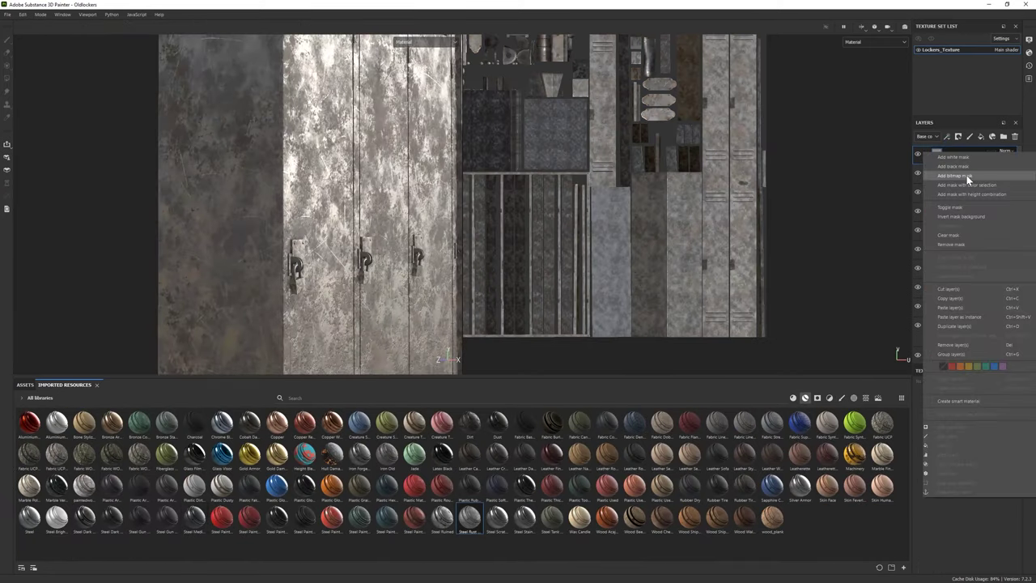
pyautogui.click(966, 175)
pyautogui.click(7, 78)
pyautogui.scroll(3, 200, 191)
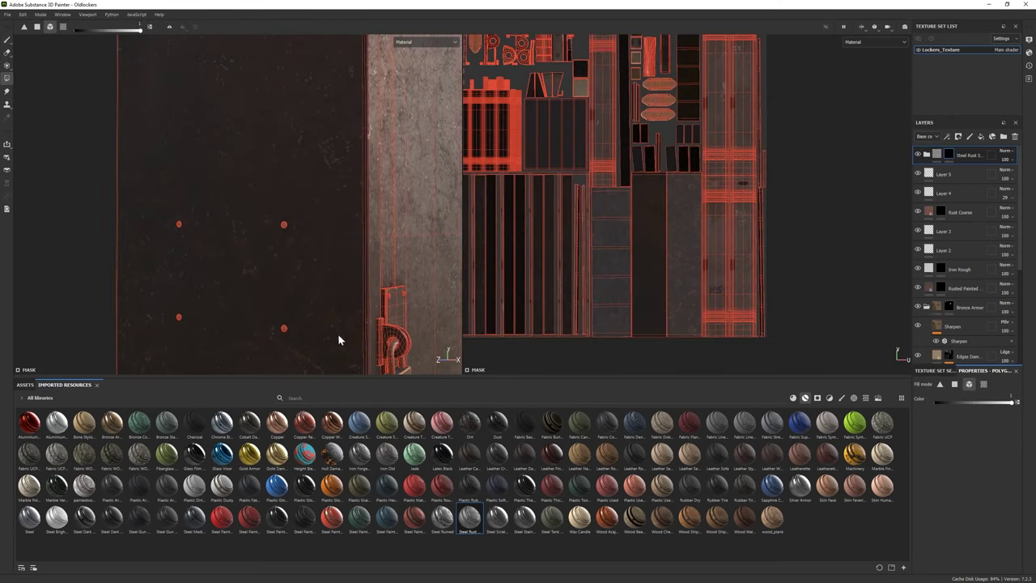
pyautogui.scroll(-3, 243, 243)
pyautogui.press('1')
pyautogui.scroll(-3, 303, 256)
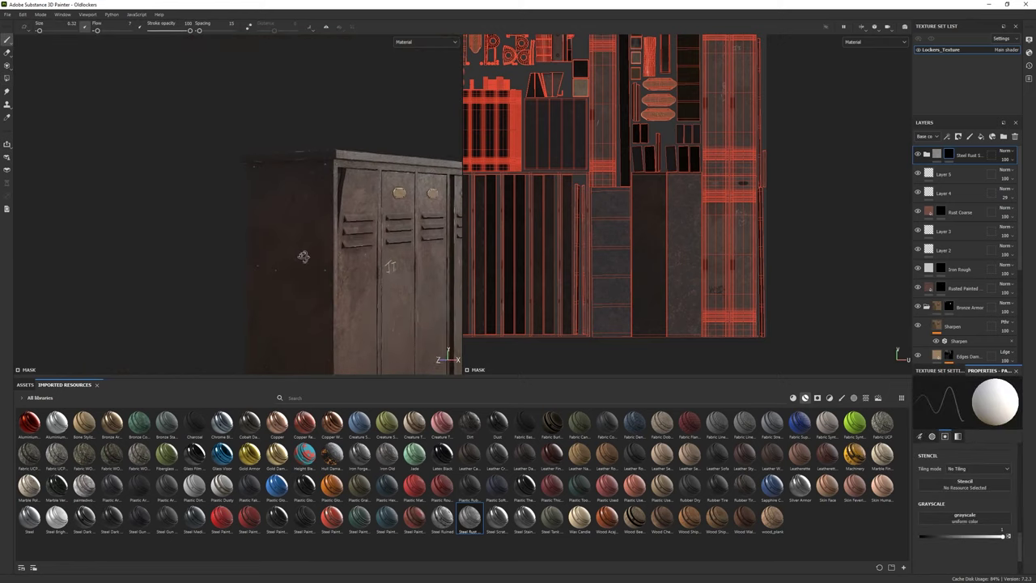
pyautogui.keyDown('alt'); pyautogui.moveTo(303, 257); pyautogui.dragTo(259, 256); pyautogui.keyUp('alt')
pyautogui.scroll(3, 259, 256)
pyautogui.scroll(2, 259, 257)
# Step: Darken the Base metal sublayer's base colour and preview the result in Iray
pyautogui.click(928, 154)
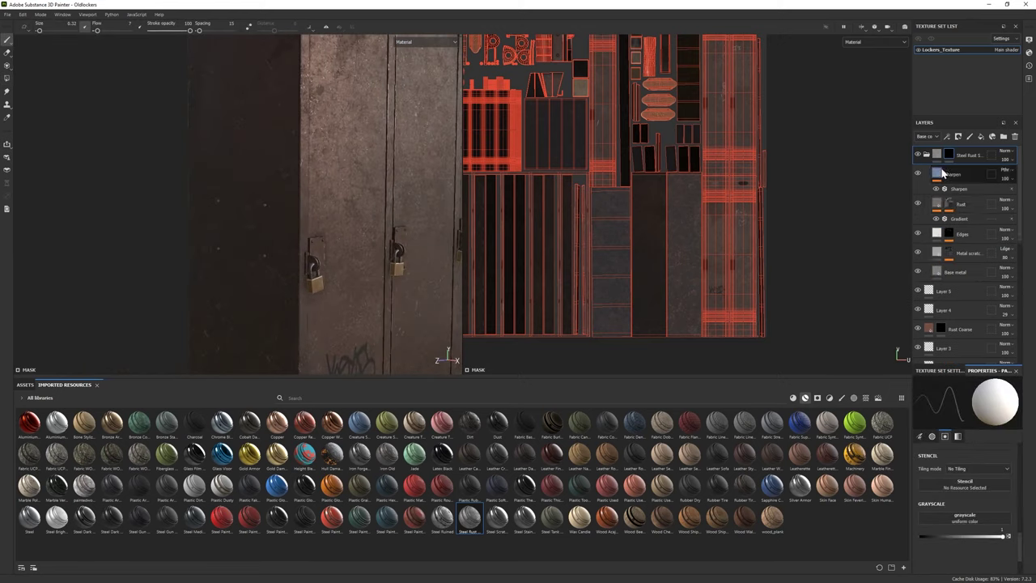
pyautogui.click(955, 272)
pyautogui.click(965, 455)
pyautogui.moveTo(1026, 518); pyautogui.dragTo(1034, 540)
pyautogui.scroll(-3, 259, 215)
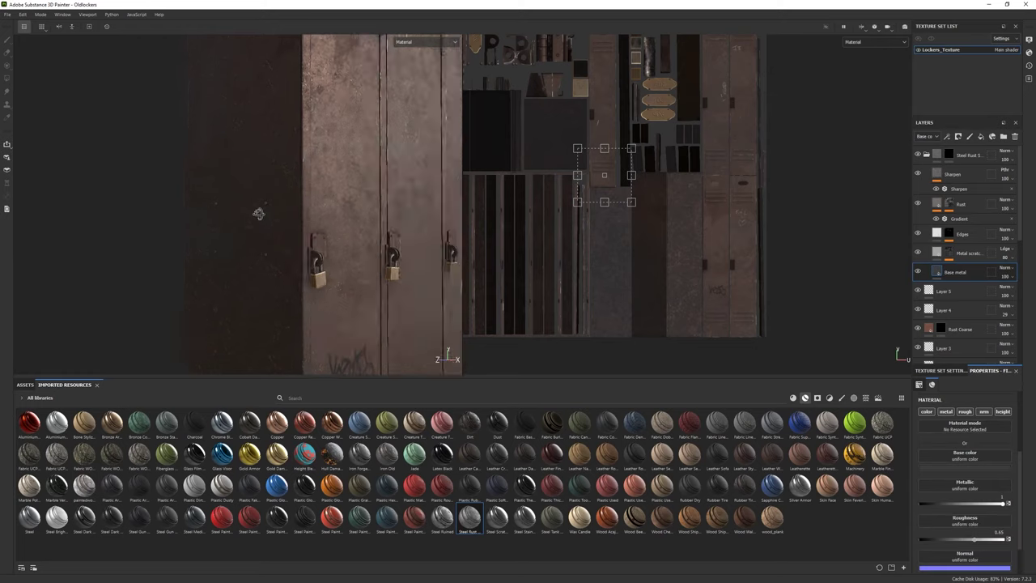
pyautogui.moveTo(259, 215)
pyautogui.keyDown('alt'); pyautogui.mouseDown()
pyautogui.moveTo(313, 251)
pyautogui.moveTo(229, 261)
pyautogui.moveTo(203, 248)
pyautogui.mouseUp(); pyautogui.keyUp('alt')
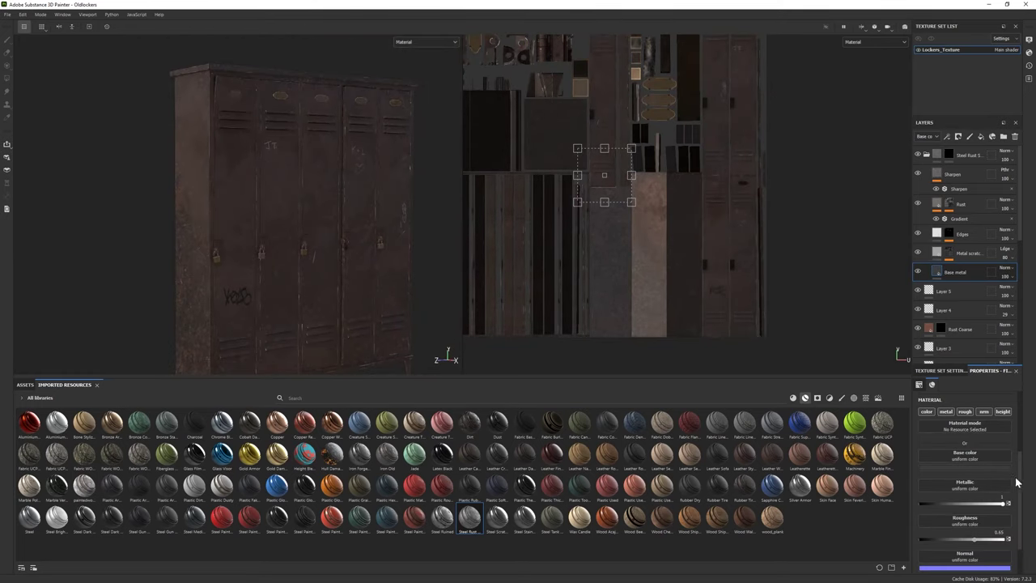
pyautogui.click(965, 459)
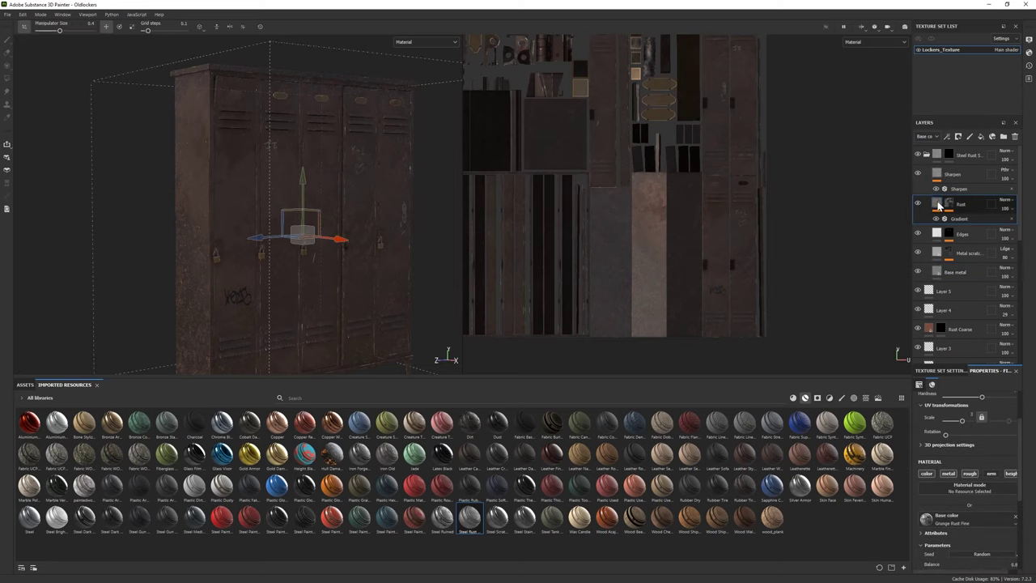
pyautogui.scroll(-1, 1003, 451)
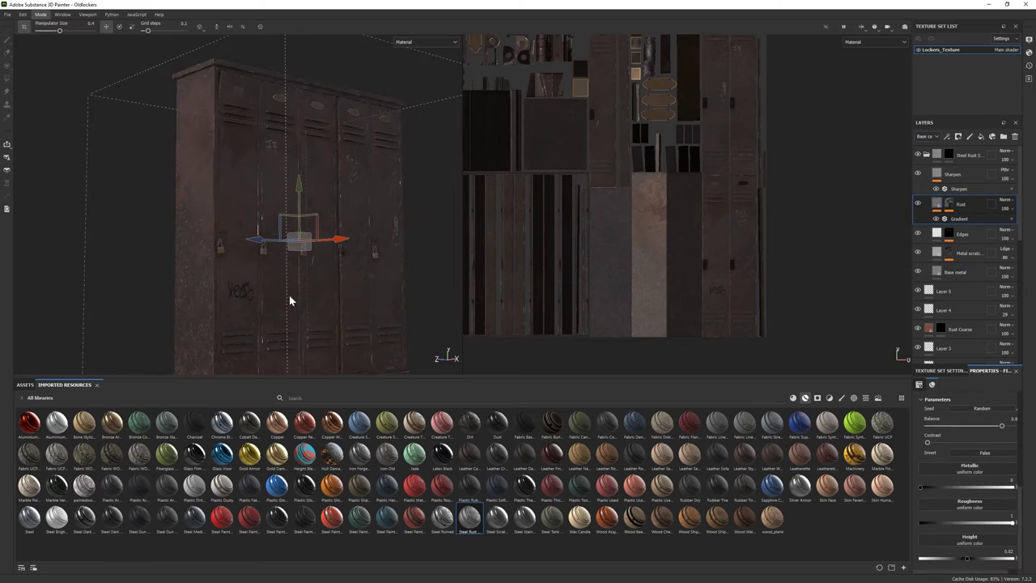
pyautogui.press('F10')
pyautogui.keyDown('alt'); pyautogui.moveTo(463, 393); pyautogui.dragTo(383, 367); pyautogui.keyUp('alt')
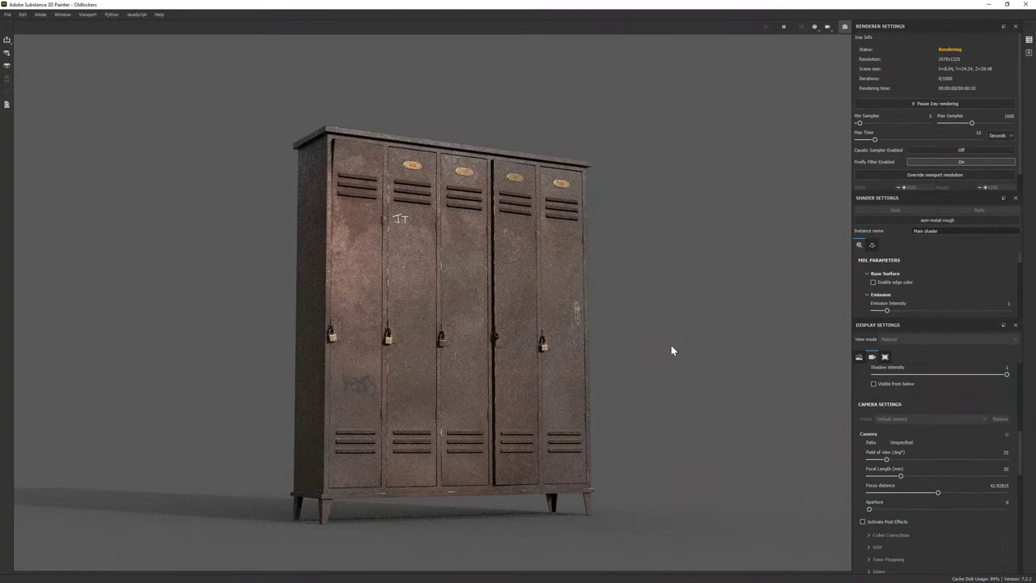
# Step: Lower Layer 4's opacity from 75 to about 29
pyautogui.press('F10')
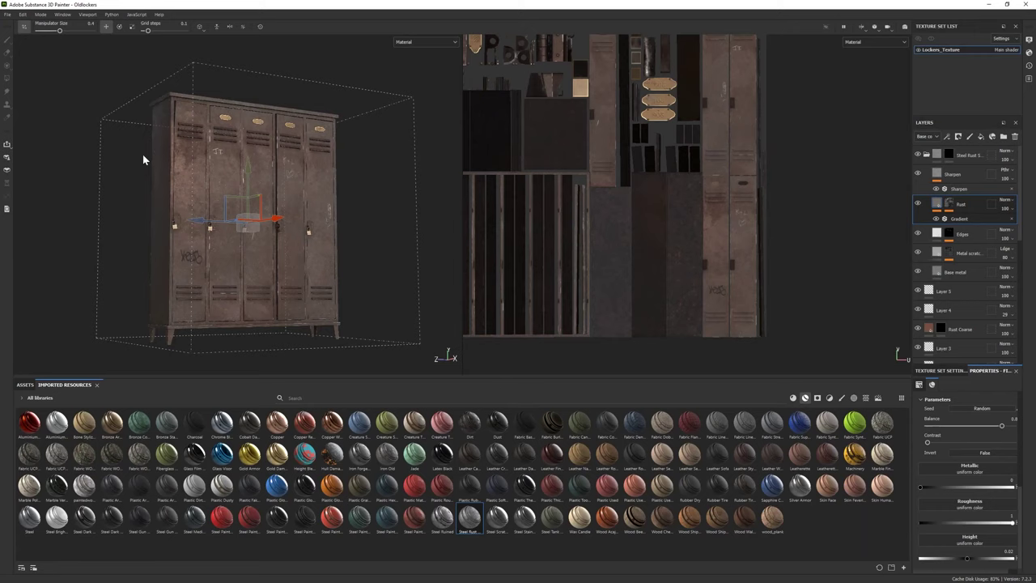
pyautogui.scroll(5, 142, 154)
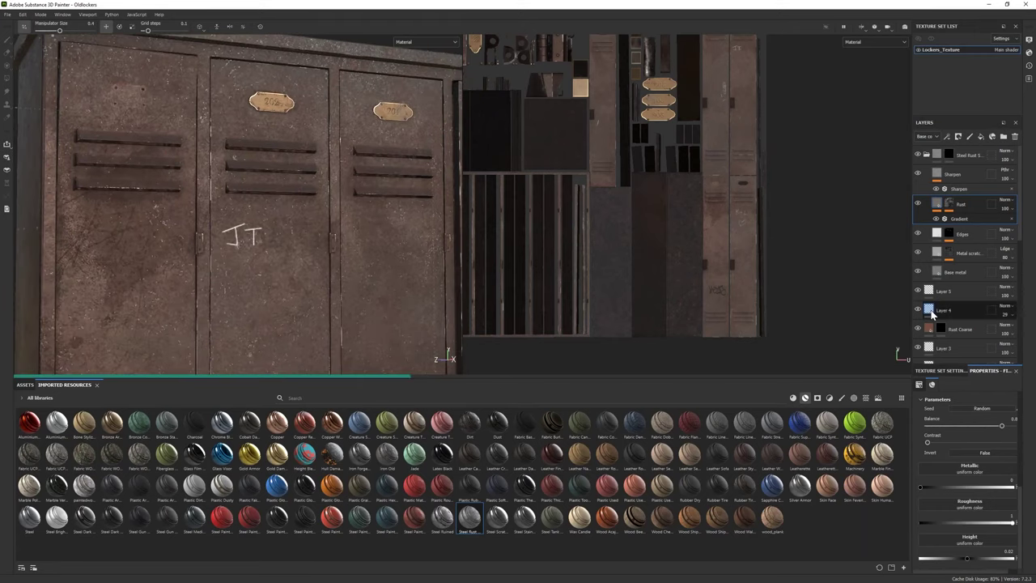
pyautogui.scroll(-2, 917, 309)
pyautogui.scroll(-1, 940, 307)
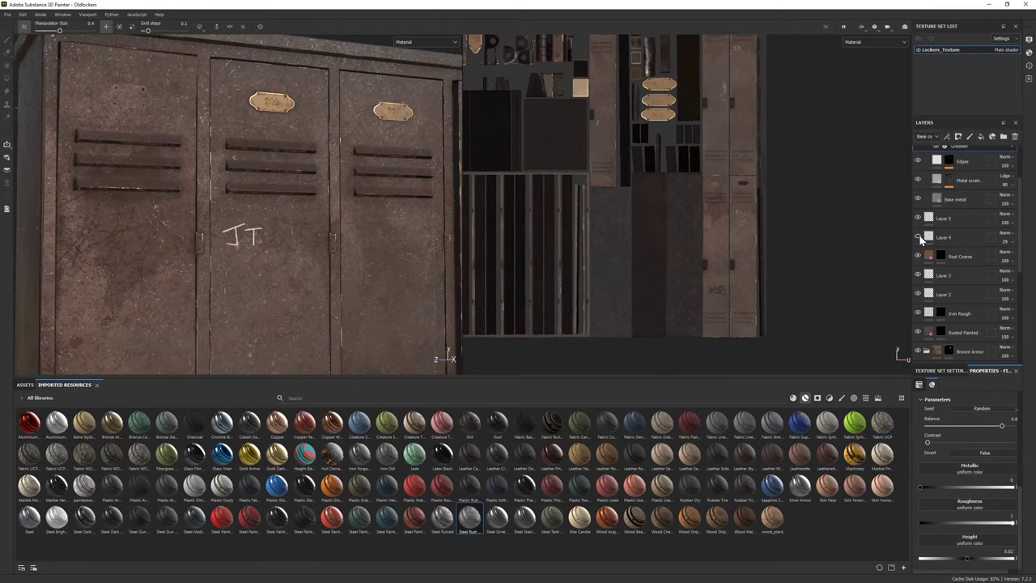
pyautogui.scroll(-1, 920, 227)
pyautogui.scroll(-1, 921, 239)
pyautogui.scroll(-1, 921, 251)
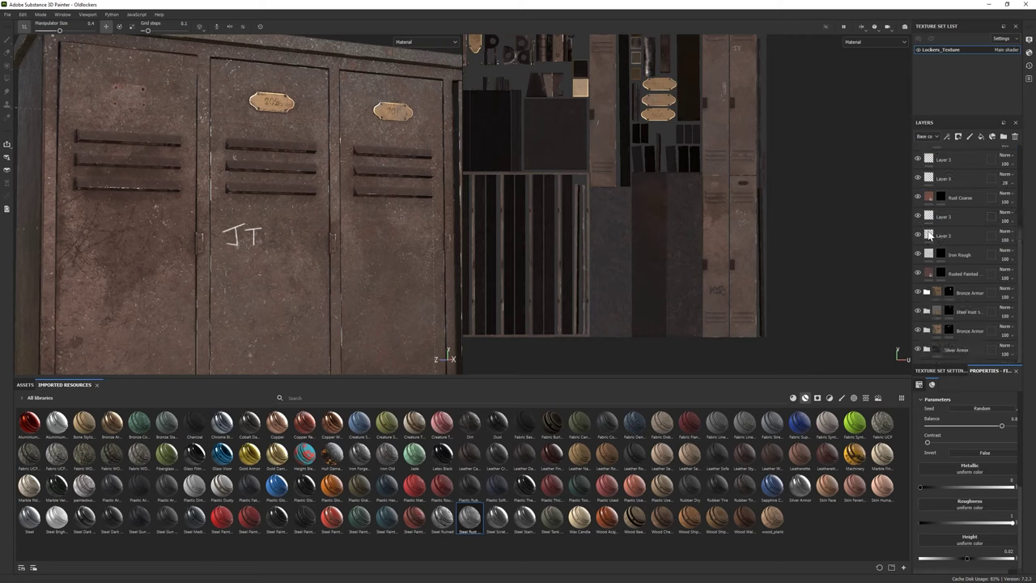
pyautogui.scroll(3, 921, 234)
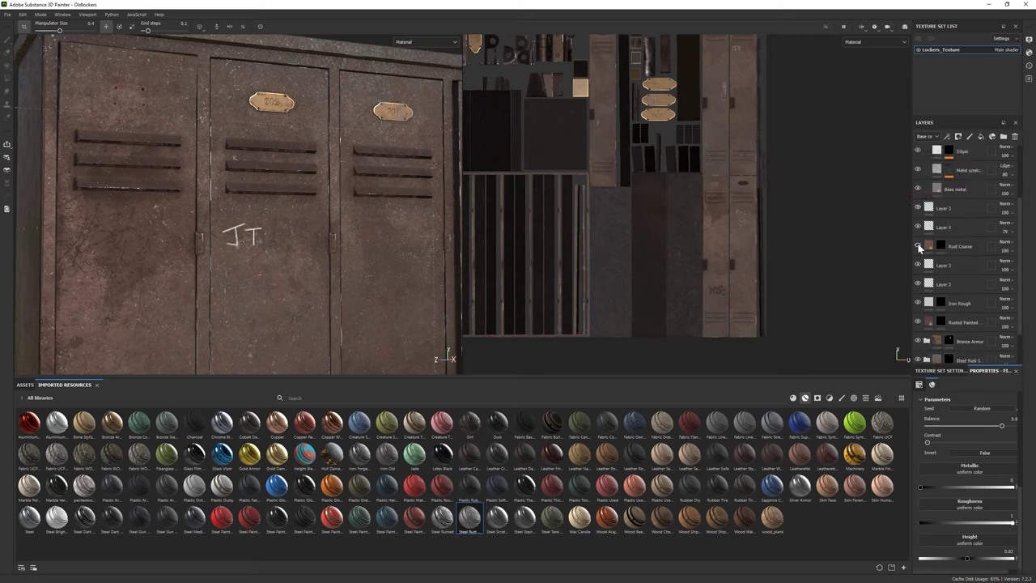
pyautogui.scroll(-1, 161, 212)
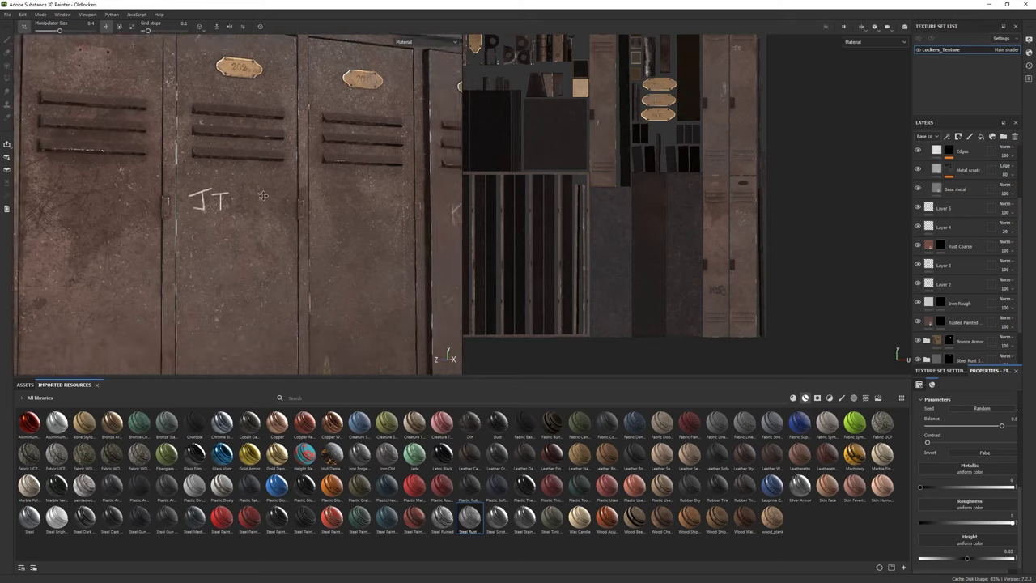
pyautogui.scroll(-2, 161, 212)
pyautogui.scroll(-2, 161, 212)
pyautogui.scroll(3, 294, 231)
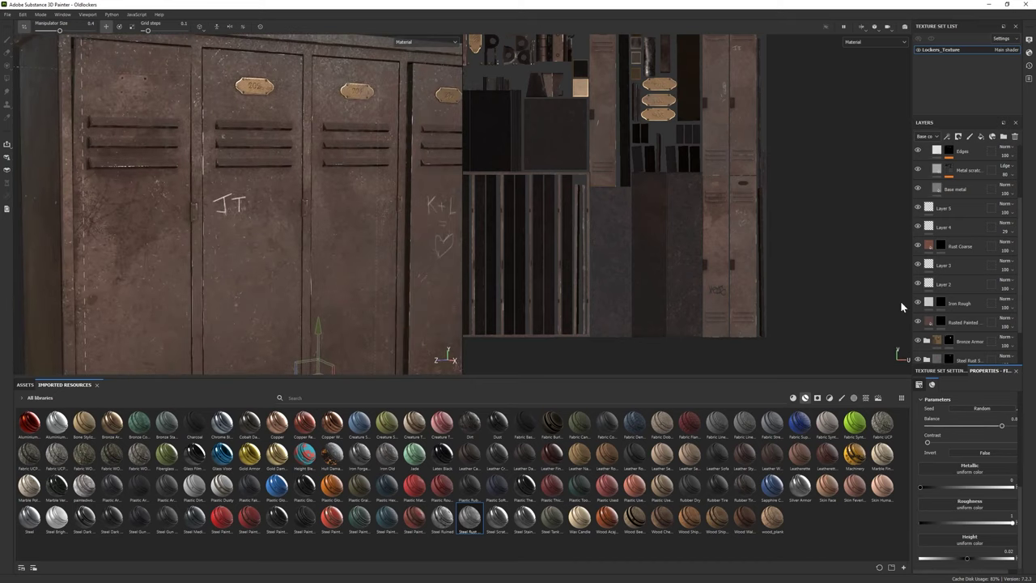
pyautogui.moveTo(1005, 308); pyautogui.dragTo(1008, 324)
pyautogui.scroll(-3, 208, 229)
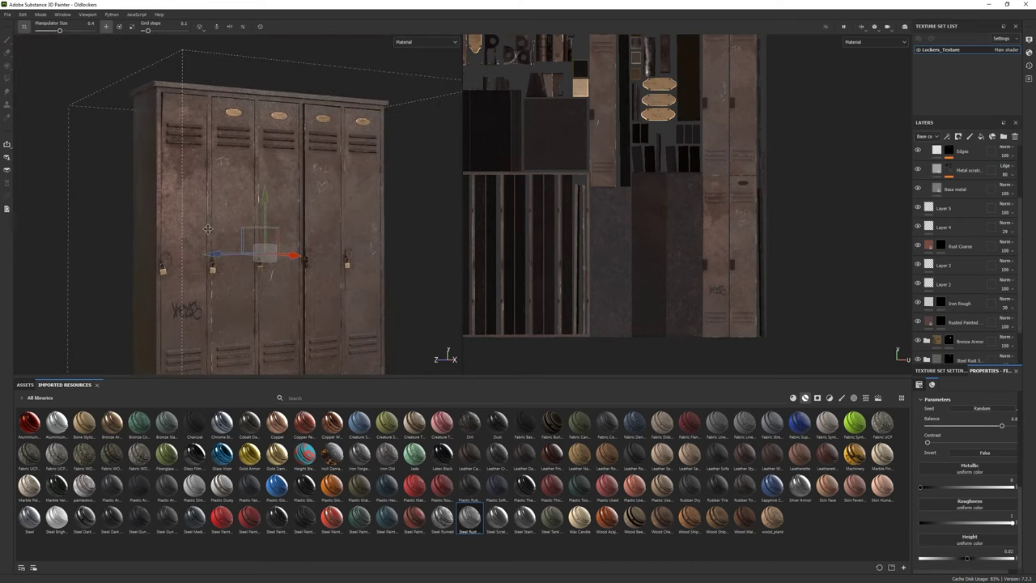
# Step: Check the faded initials in Iray, then return to painting with Layer 2 selected
pyautogui.press('F10')
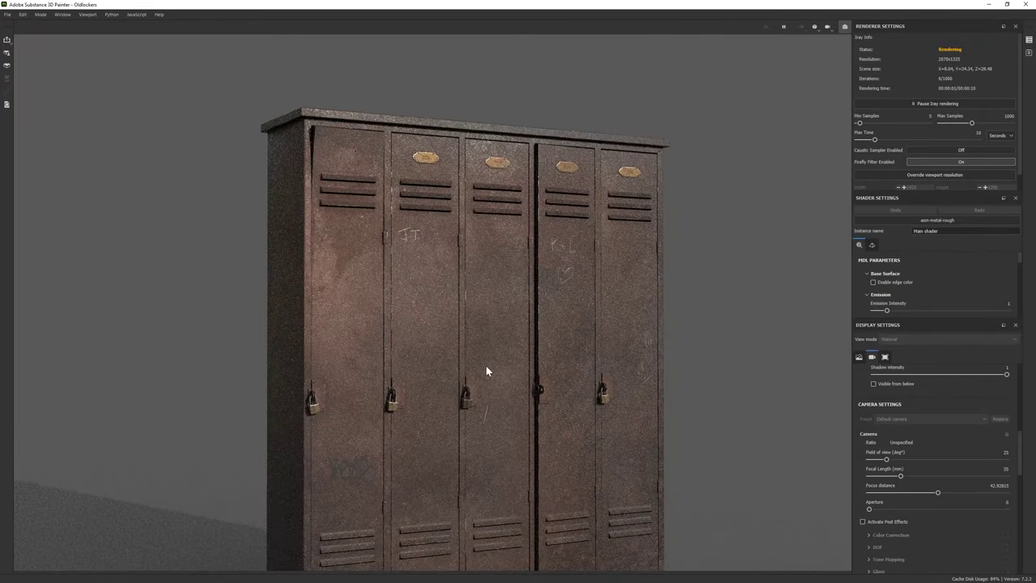
pyautogui.click(40, 14)
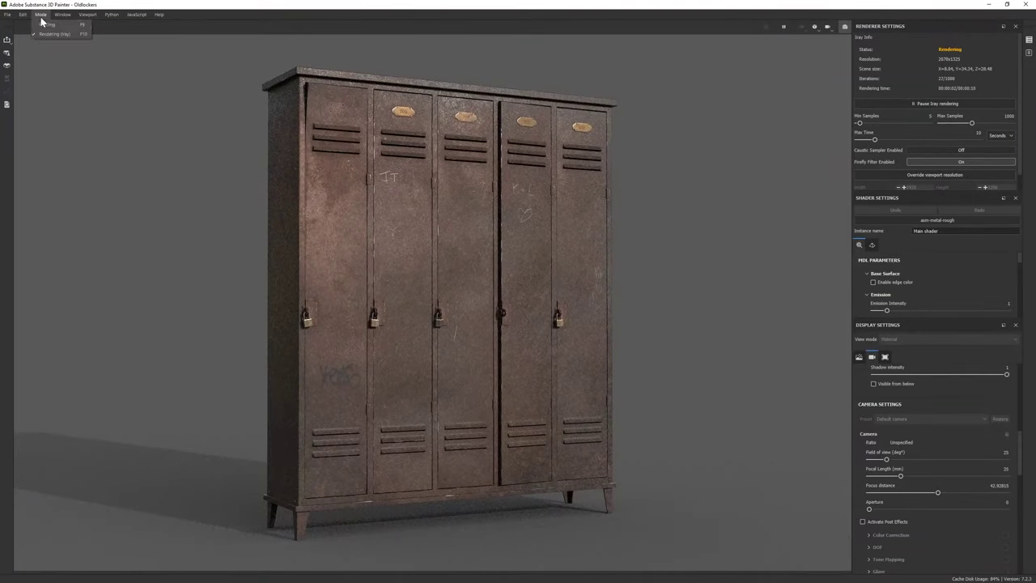
pyautogui.press('F9')
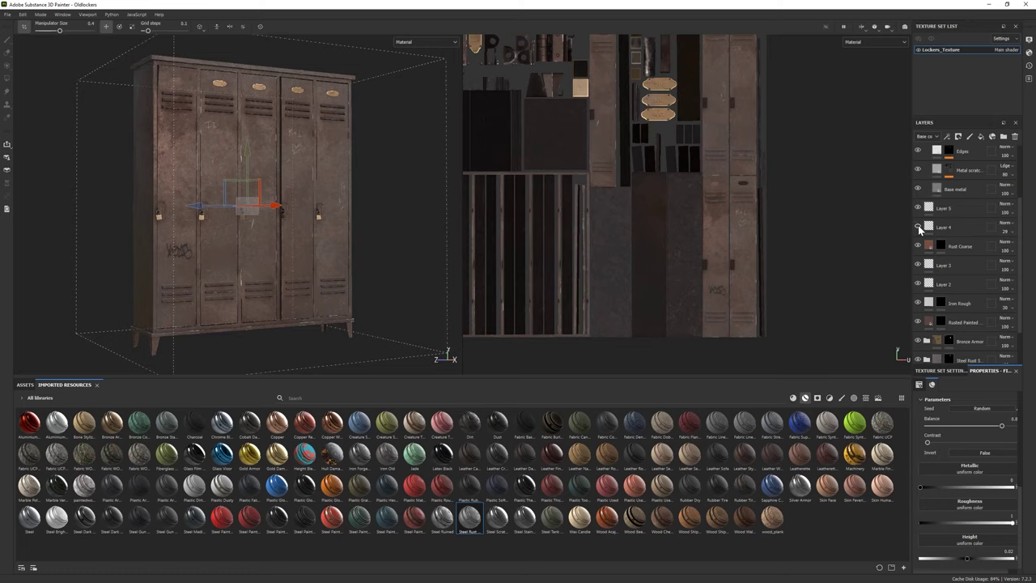
pyautogui.click(944, 283)
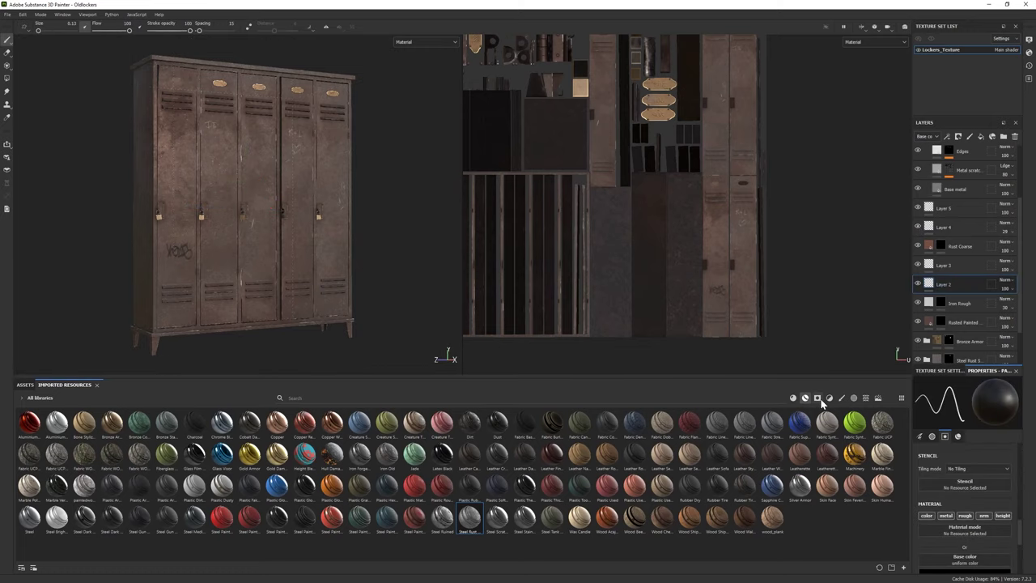
# Step: Wipe out the old graffiti on Layer 2 with an enlarged eraser
pyautogui.press('3')
pyautogui.scroll(5, 342, 162)
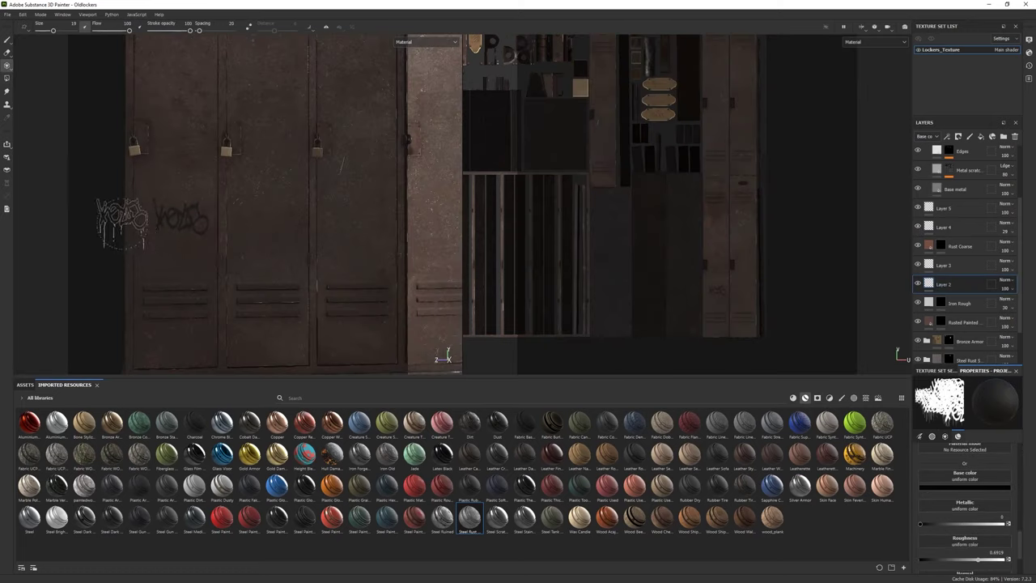
pyautogui.click(7, 53)
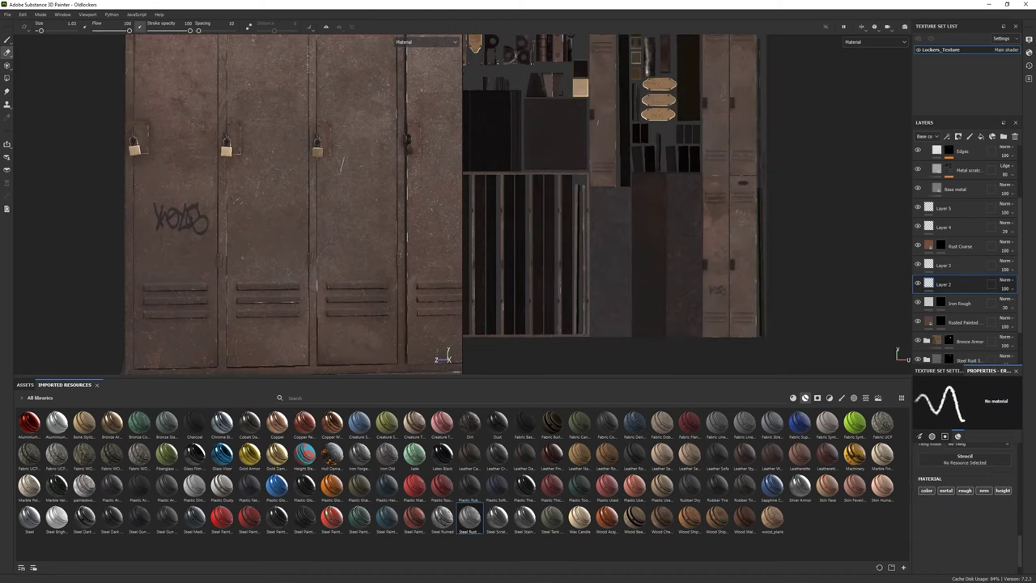
pyautogui.keyDown('ctrl'); pyautogui.moveTo(178, 219); pyautogui.dragTo(198, 223, button='right'); pyautogui.keyUp('ctrl')
pyautogui.moveTo(162, 215); pyautogui.dragTo(198, 223)
# Step: Project the black graffiti stencil onto the lower locker doors
pyautogui.click(8, 66)
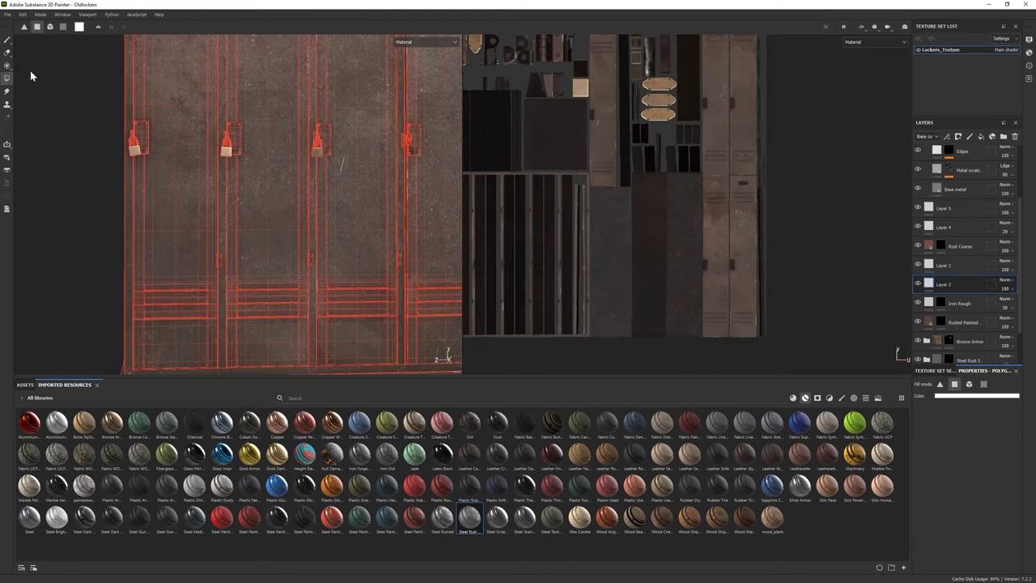
pyautogui.moveTo(149, 202); pyautogui.dragTo(210, 256)
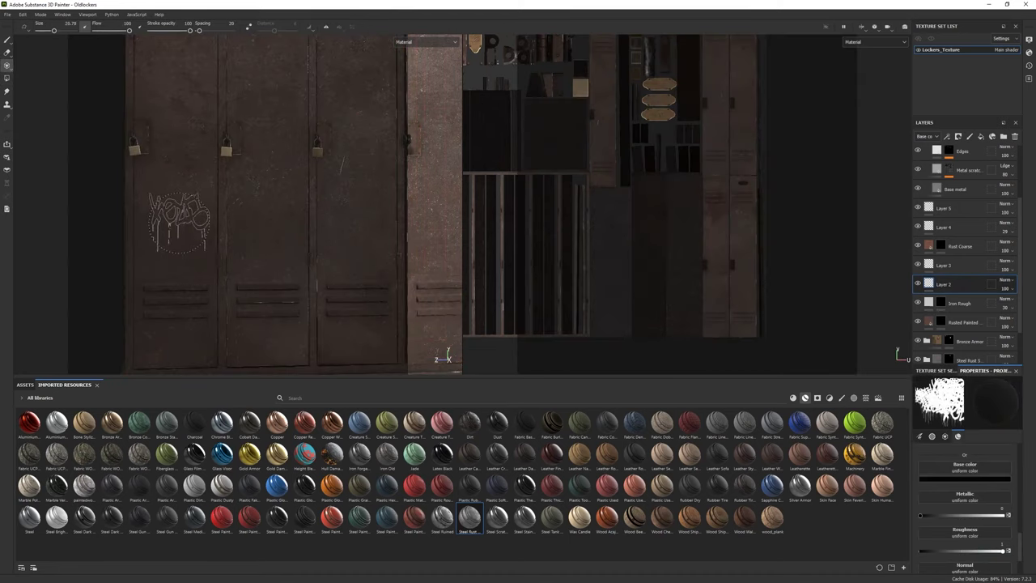
pyautogui.click(7, 40)
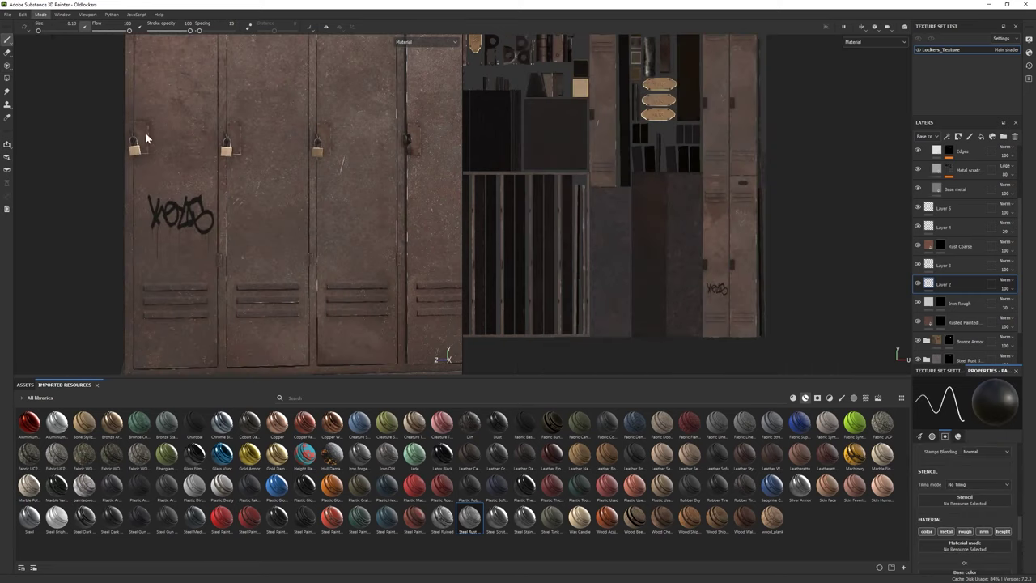
# Step: Review the new tag in the Iray render from a three-quarter angle
pyautogui.press('F10')
pyautogui.scroll(-5, 515, 369)
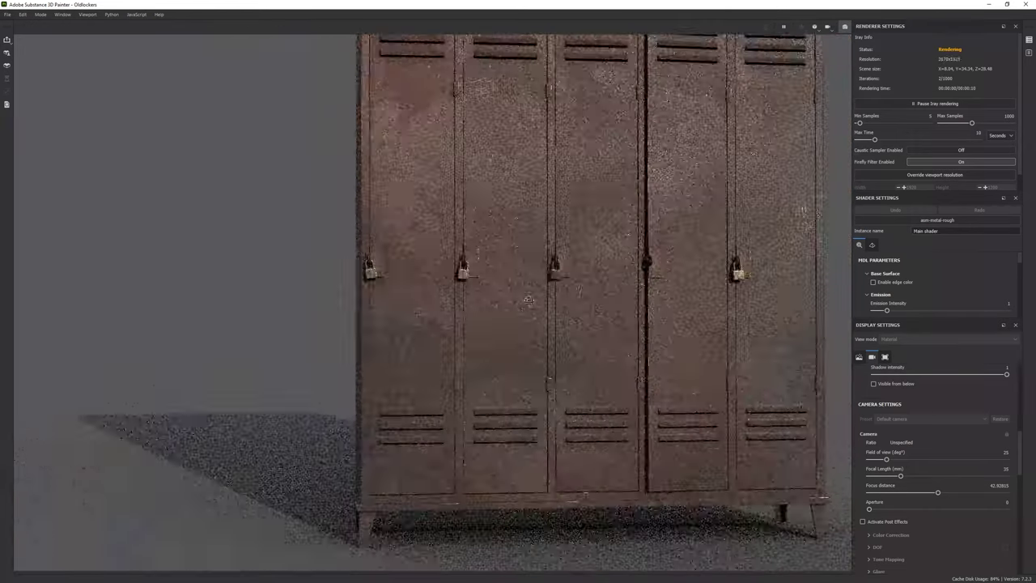
pyautogui.keyDown('alt'); pyautogui.moveTo(515, 369); pyautogui.dragTo(284, 259); pyautogui.keyUp('alt')
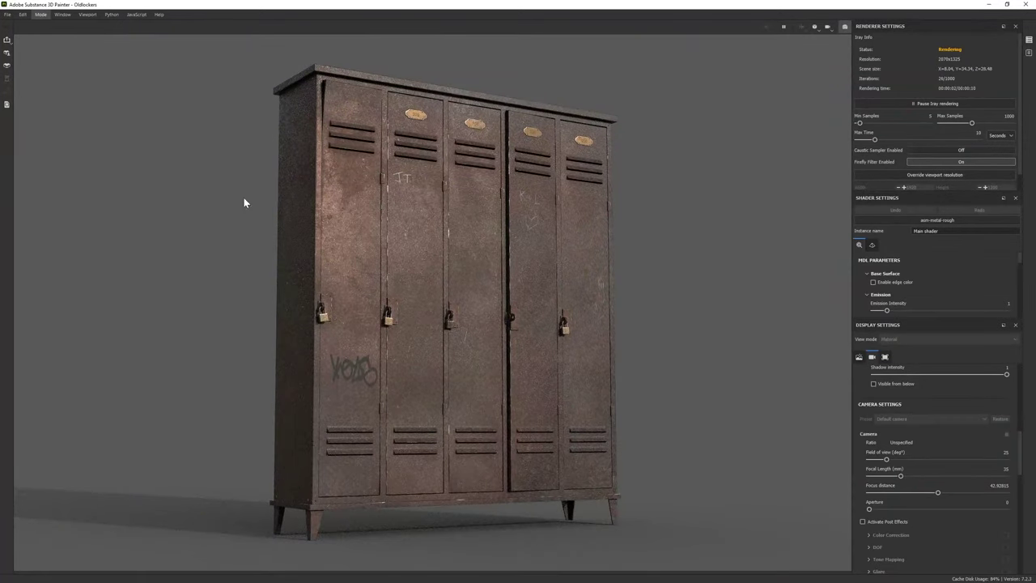
pyautogui.press('F10')
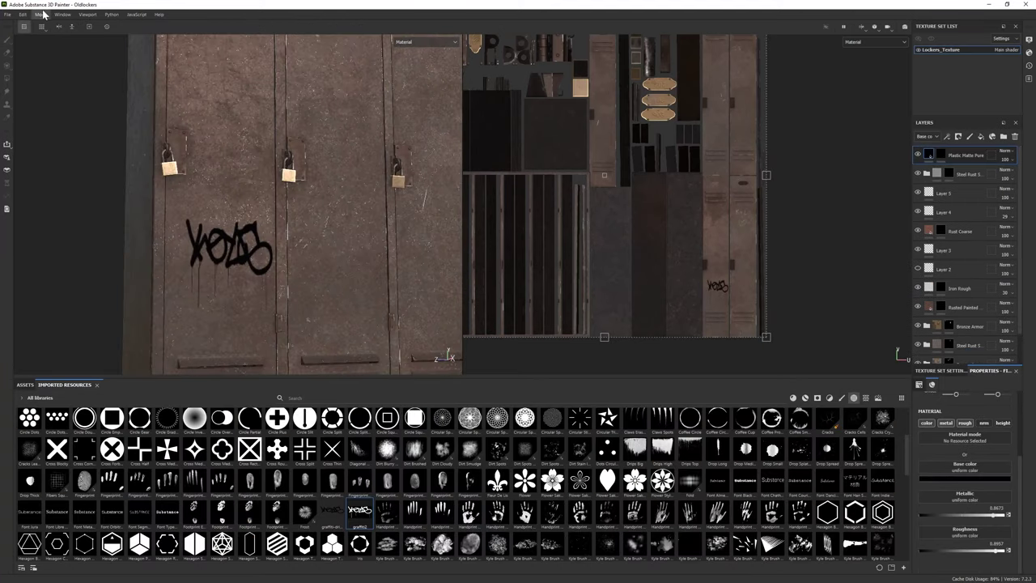
pyautogui.click(44, 15)
pyautogui.click(56, 41)
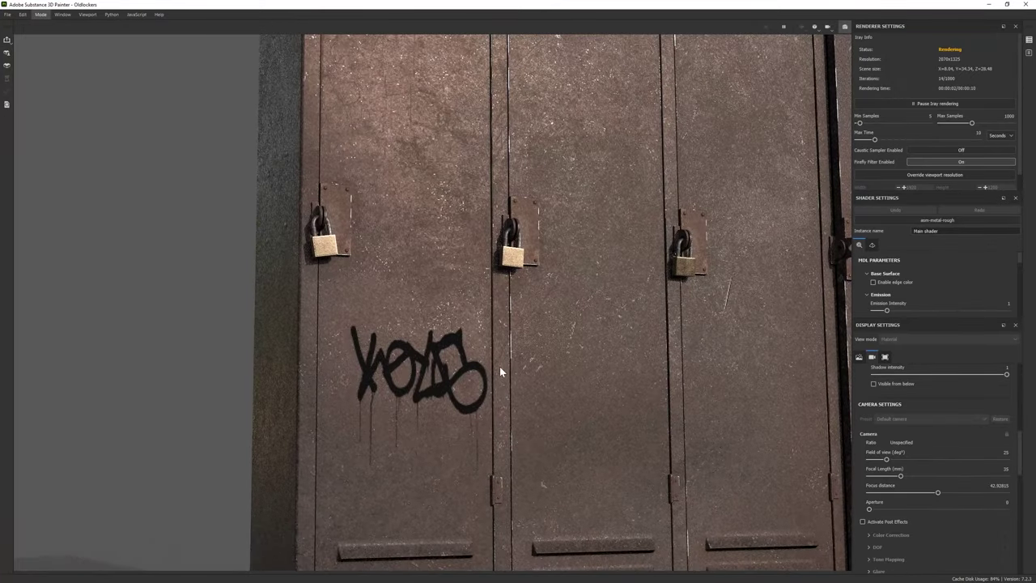
pyautogui.press('F10')
# Step: Set up erasing on the Plastic Matte Pure mask with a Dirt Cloudy brush, size 11.71, flow 5
pyautogui.click(940, 154)
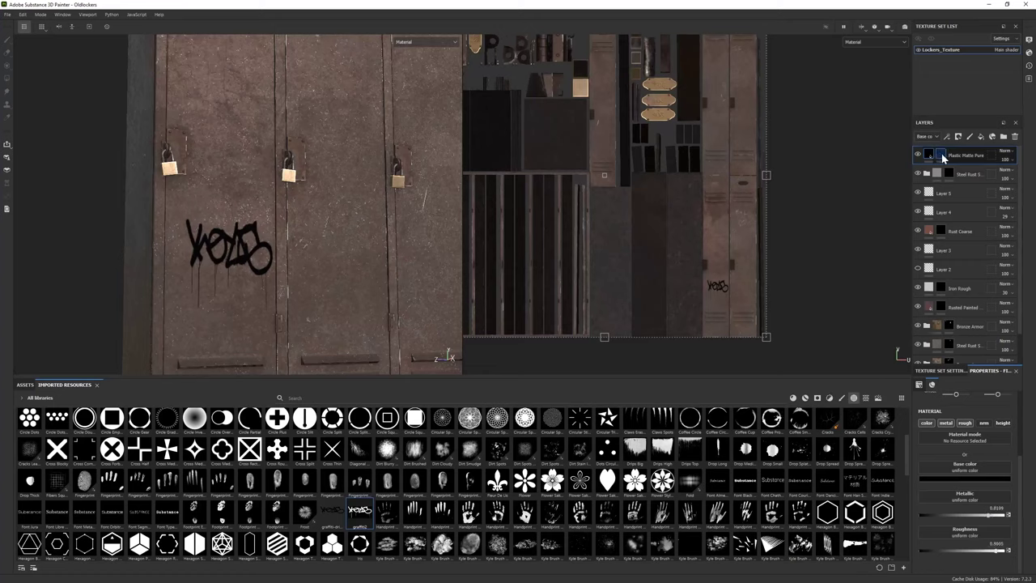
pyautogui.press('2')
pyautogui.click(442, 450)
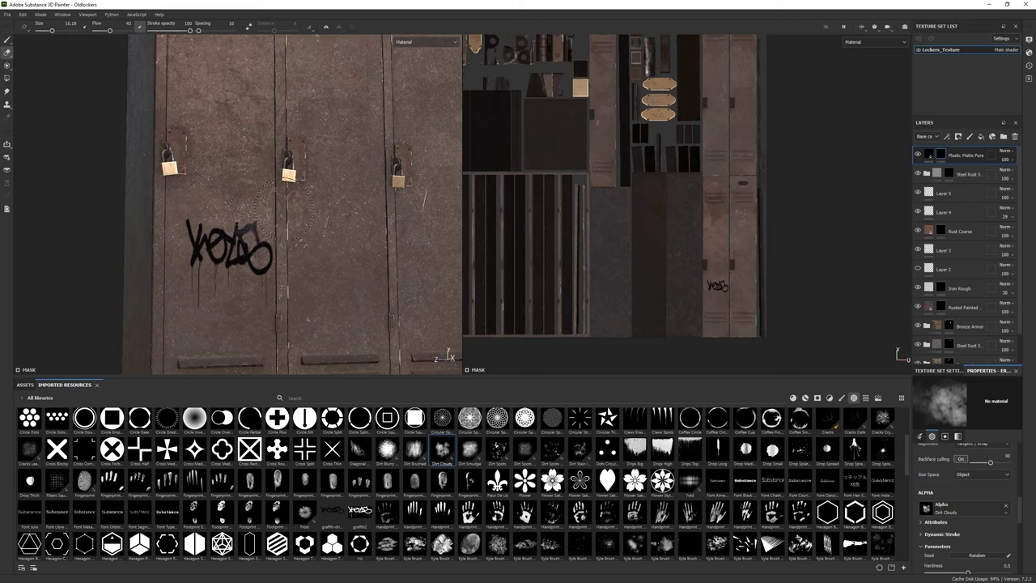
pyautogui.moveTo(111, 27); pyautogui.dragTo(99, 30)
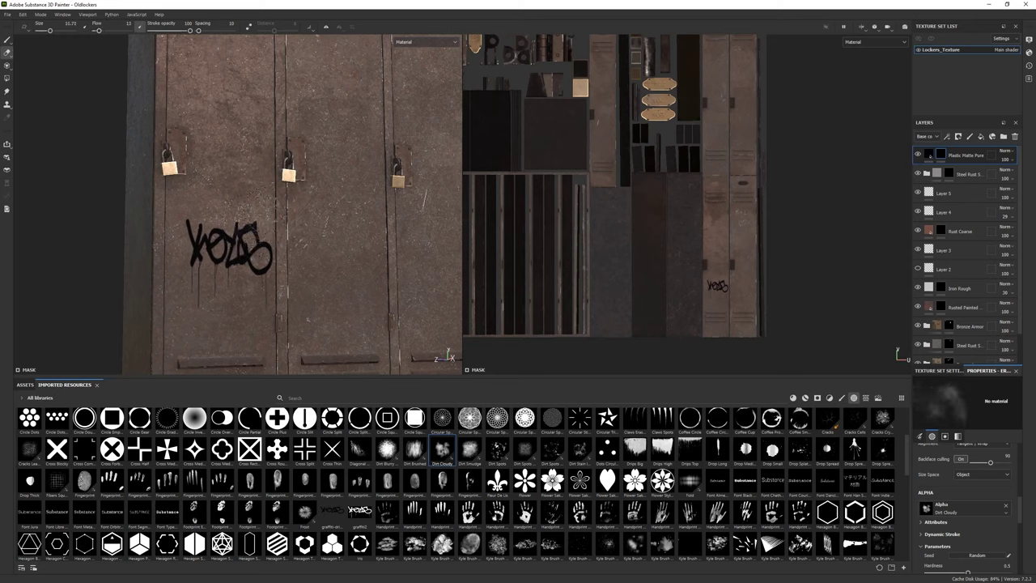
pyautogui.keyDown('alt'); pyautogui.moveTo(275, 202); pyautogui.dragTo(260, 216); pyautogui.keyUp('alt')
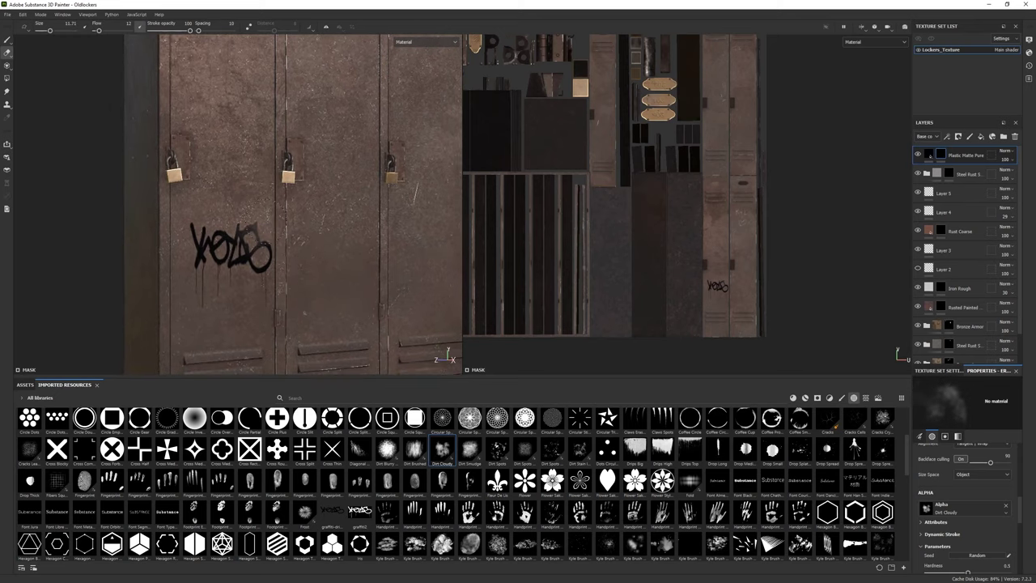
pyautogui.scroll(-2, 294, 205)
pyautogui.moveTo(99, 30); pyautogui.dragTo(96, 31)
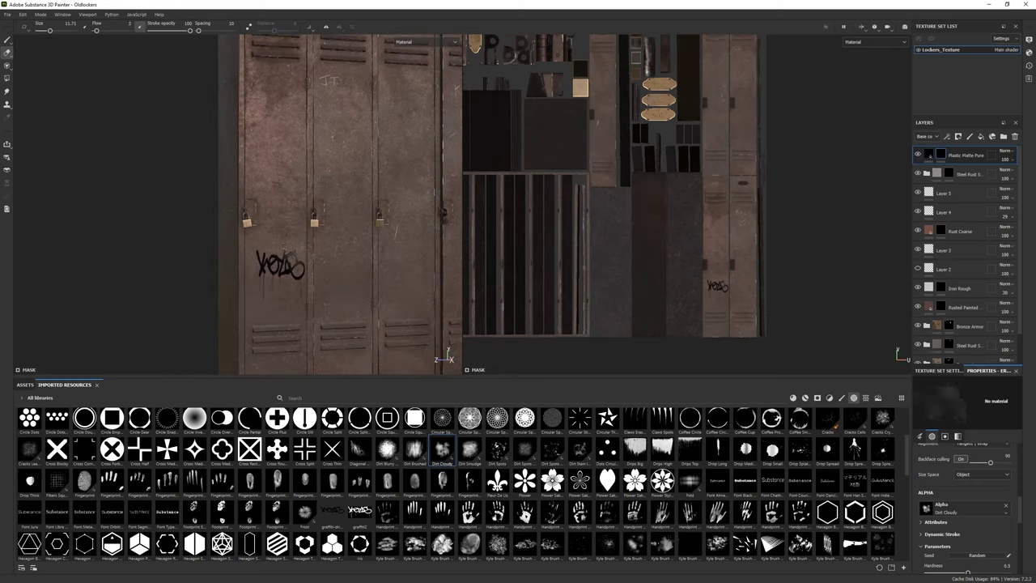
pyautogui.scroll(2, 340, 202)
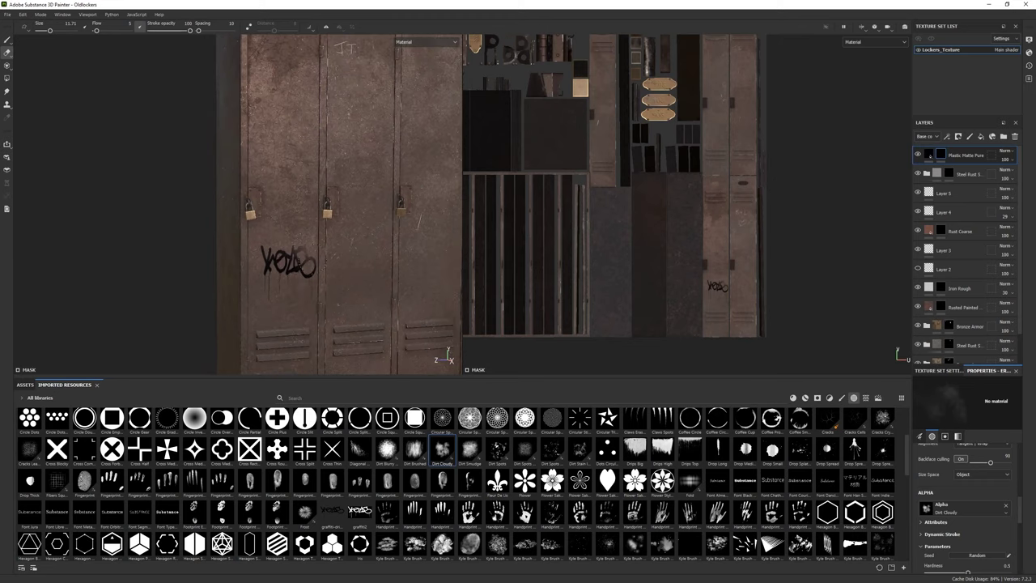
pyautogui.scroll(2, 253, 277)
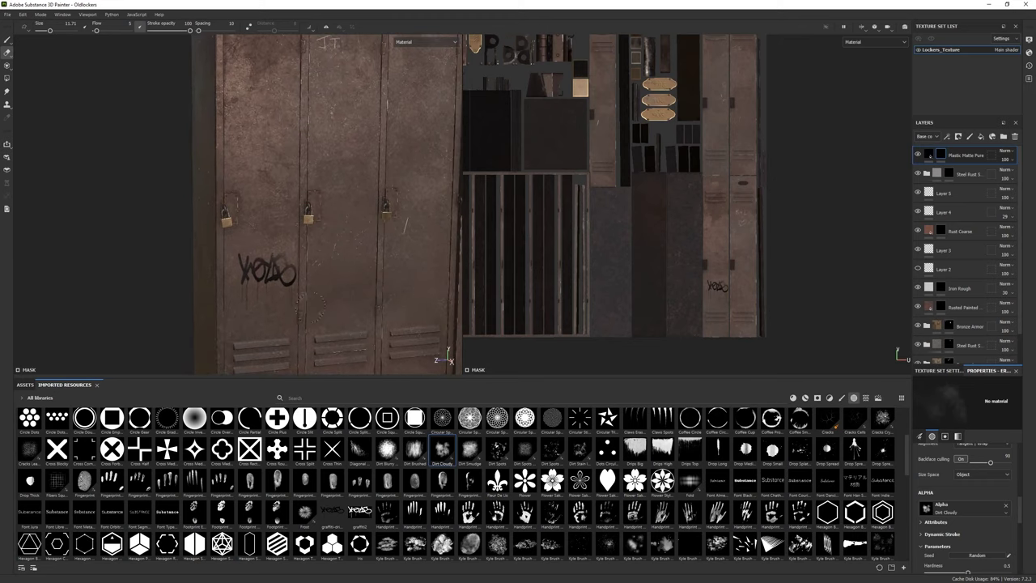
pyautogui.scroll(3, 332, 474)
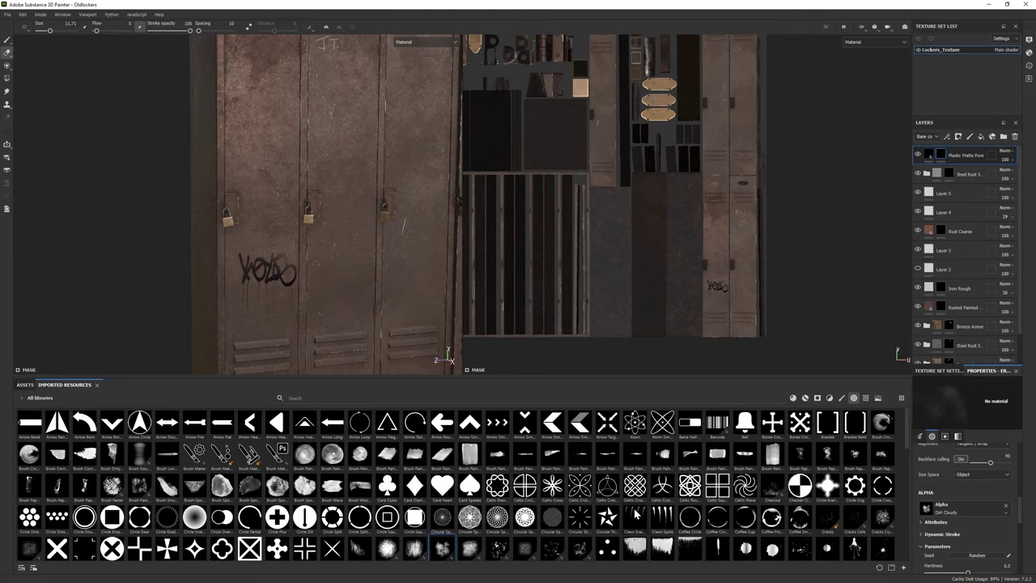
pyautogui.scroll(-6, 251, 519)
# Step: Dab dirt spots around the graffiti tag with the Dirt Spots Hollow brush, sizes 7.61–5.86, flow up to 72
pyautogui.write('dir')
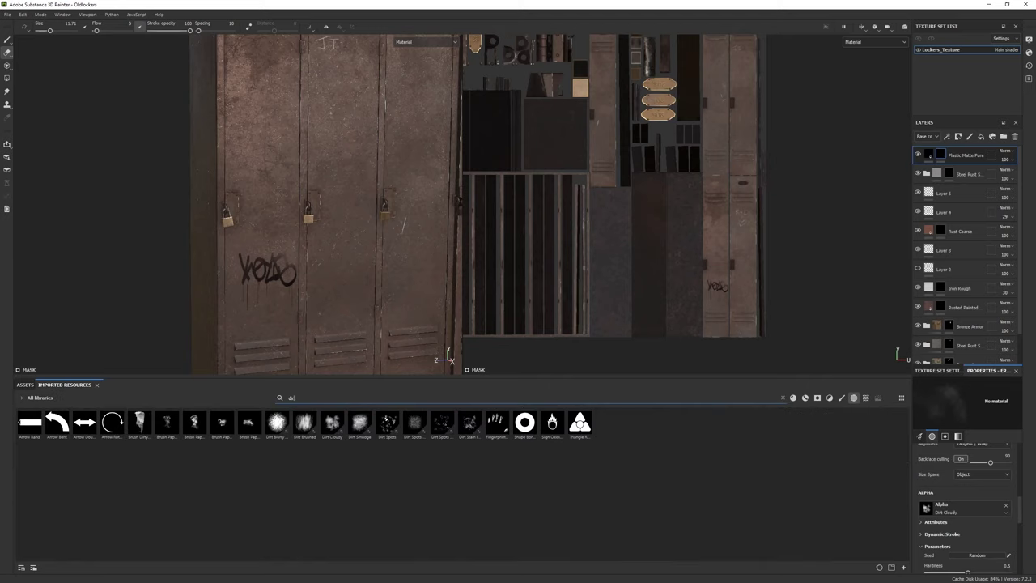
pyautogui.click(442, 423)
pyautogui.scroll(1, 324, 203)
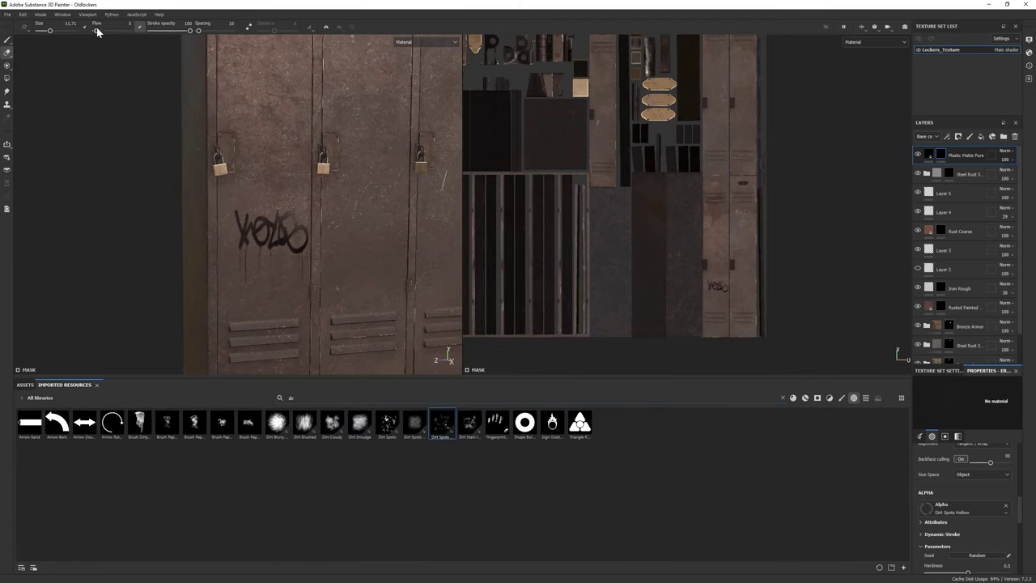
pyautogui.moveTo(96, 30); pyautogui.dragTo(99, 30)
pyautogui.moveTo(254, 203); pyautogui.dragTo(239, 223)
pyautogui.keyDown('ctrl'); pyautogui.moveTo(304, 231); pyautogui.dragTo(283, 231, button='right'); pyautogui.keyUp('ctrl')
pyautogui.keyDown('ctrl'); pyautogui.moveTo(209, 235); pyautogui.dragTo(232, 235); pyautogui.keyUp('ctrl')
pyautogui.keyDown('ctrl'); pyautogui.moveTo(241, 258); pyautogui.dragTo(275, 262, button='right'); pyautogui.keyUp('ctrl')
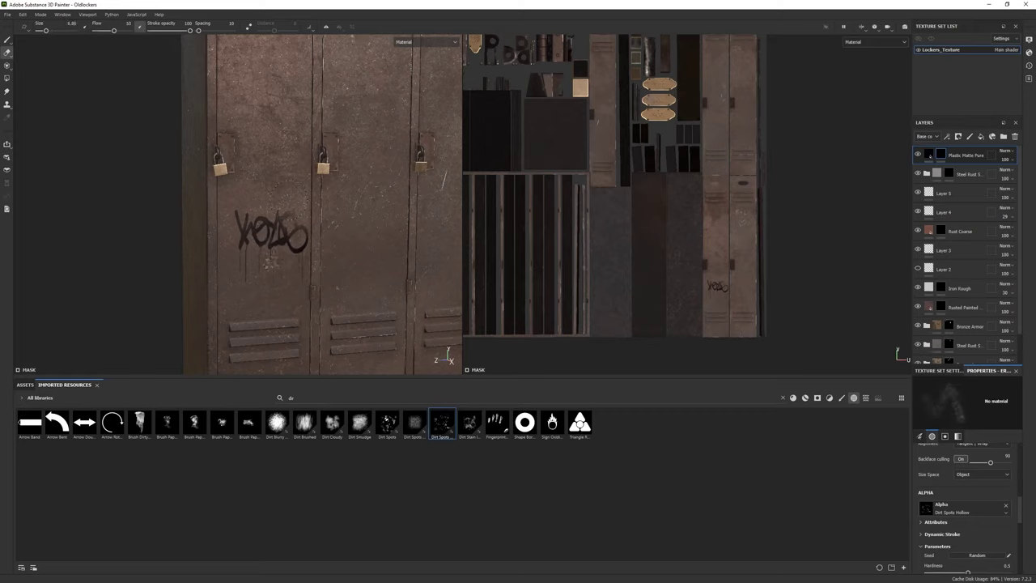
pyautogui.moveTo(275, 263)
pyautogui.keyDown('ctrl'); pyautogui.mouseDown()
pyautogui.moveTo(348, 267)
pyautogui.moveTo(305, 240)
pyautogui.mouseUp(); pyautogui.keyUp('ctrl')
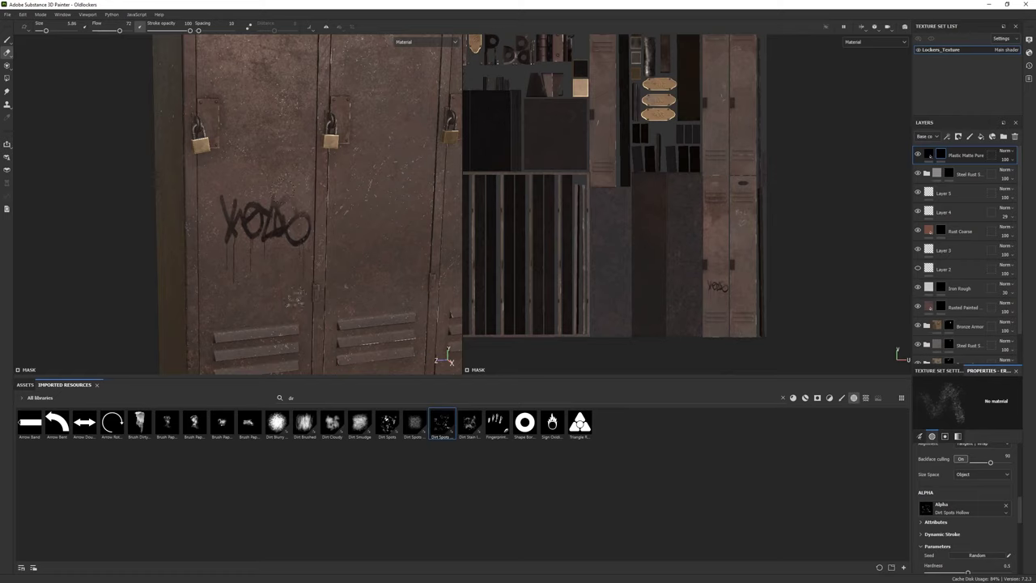
# Step: Check the lockers in the Iray render from a more frontal angle
pyautogui.moveTo(299, 298)
pyautogui.keyDown('alt'); pyautogui.mouseDown()
pyautogui.moveTo(270, 247)
pyautogui.moveTo(235, 219)
pyautogui.moveTo(243, 243)
pyautogui.moveTo(202, 235)
pyautogui.mouseUp(); pyautogui.keyUp('alt')
pyautogui.scroll(-5, 218, 250)
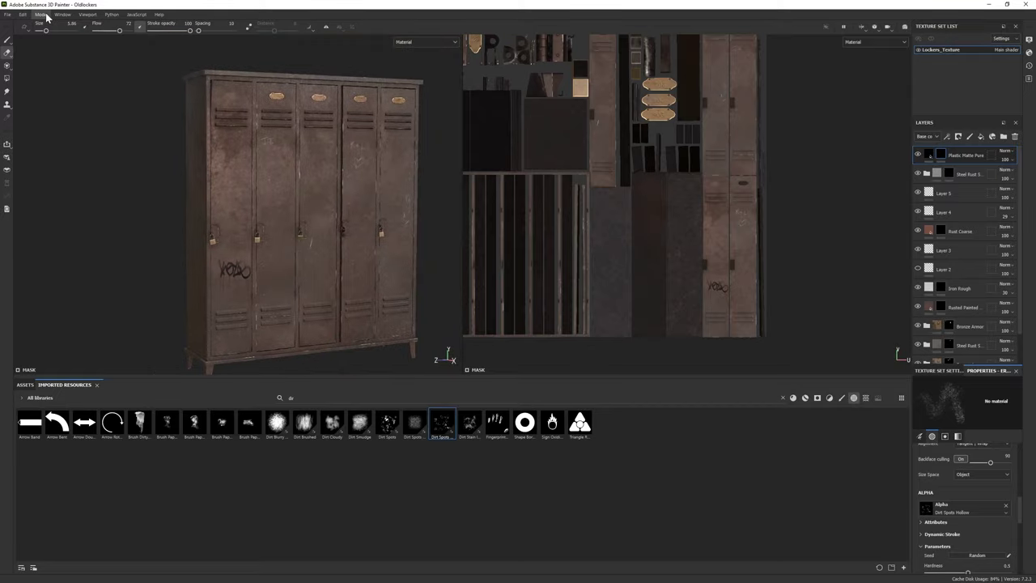
pyautogui.scroll(4, 191, 272)
pyautogui.scroll(3, 192, 272)
pyautogui.scroll(-2, 243, 267)
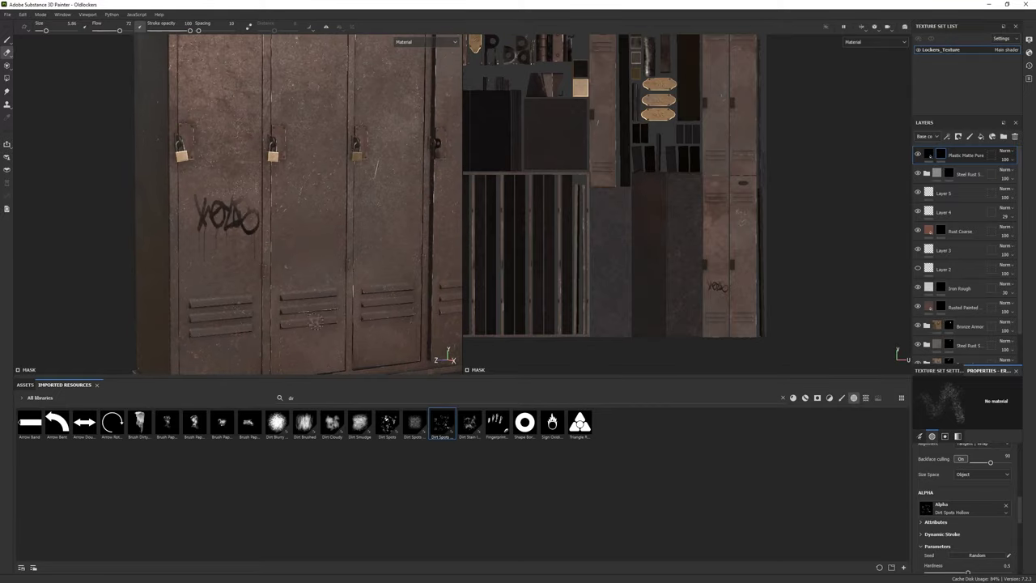
pyautogui.scroll(-3, 243, 267)
pyautogui.press('F10')
pyautogui.scroll(-5, 258, 227)
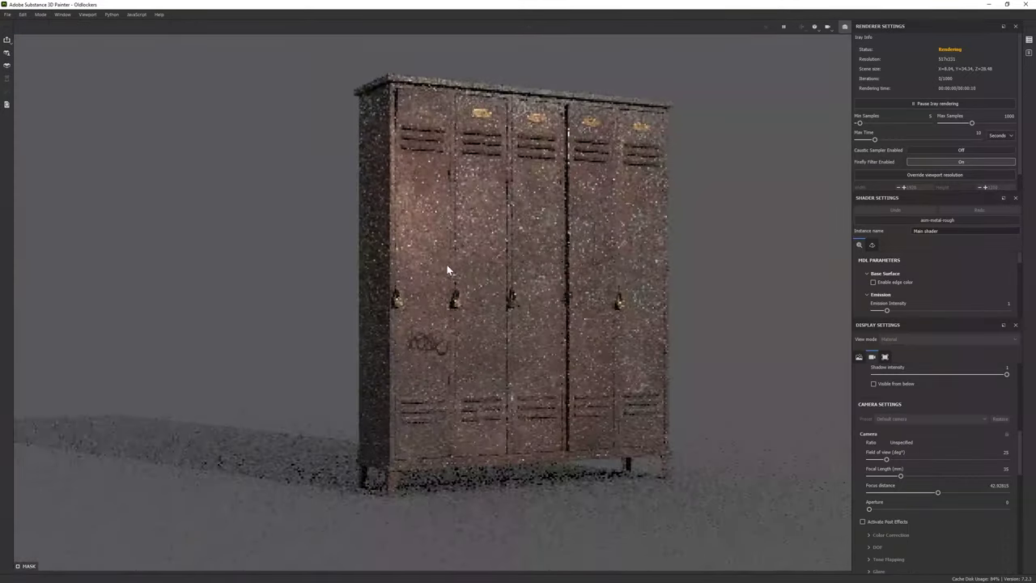
pyautogui.keyDown('alt'); pyautogui.moveTo(446, 272); pyautogui.dragTo(527, 346); pyautogui.keyUp('alt')
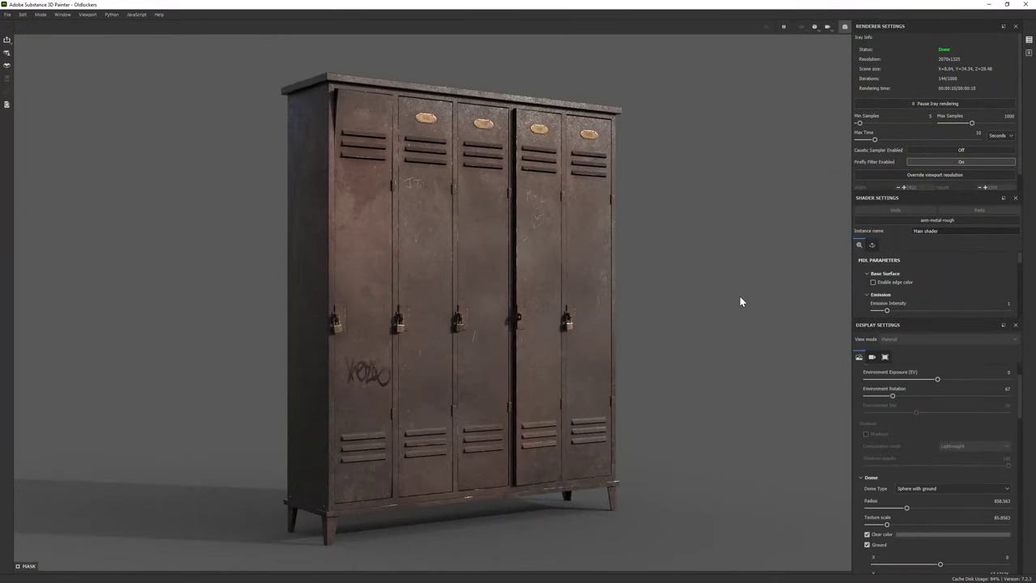
# Step: Return to painting mode and add a new empty Layer 6
pyautogui.click(39, 14)
pyautogui.click(50, 25)
pyautogui.click(782, 397)
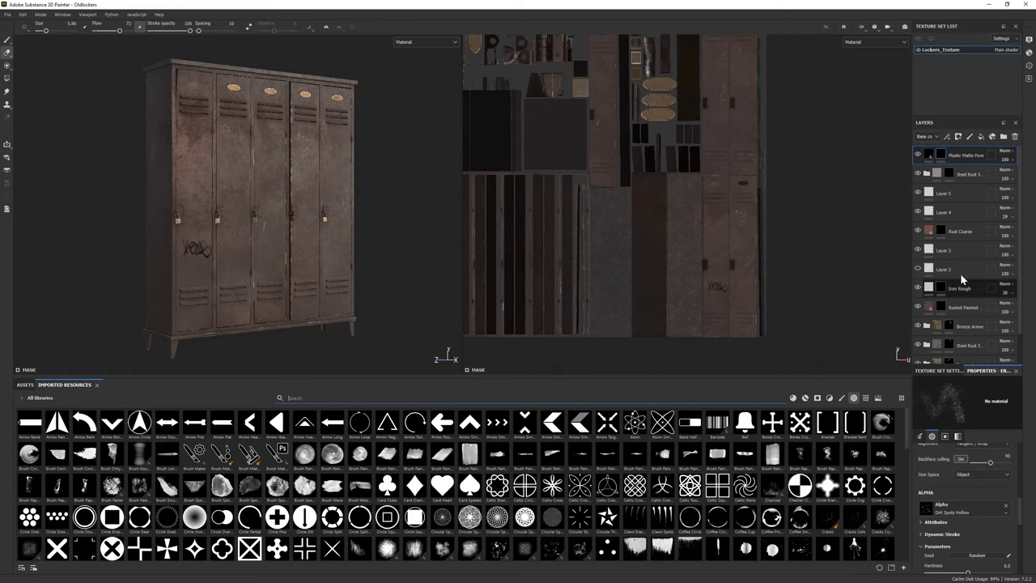
pyautogui.scroll(3, 405, 350)
# Step: Set the brush's engraving height and hand-write MIKE on the middle locker door
pyautogui.scroll(3, 405, 350)
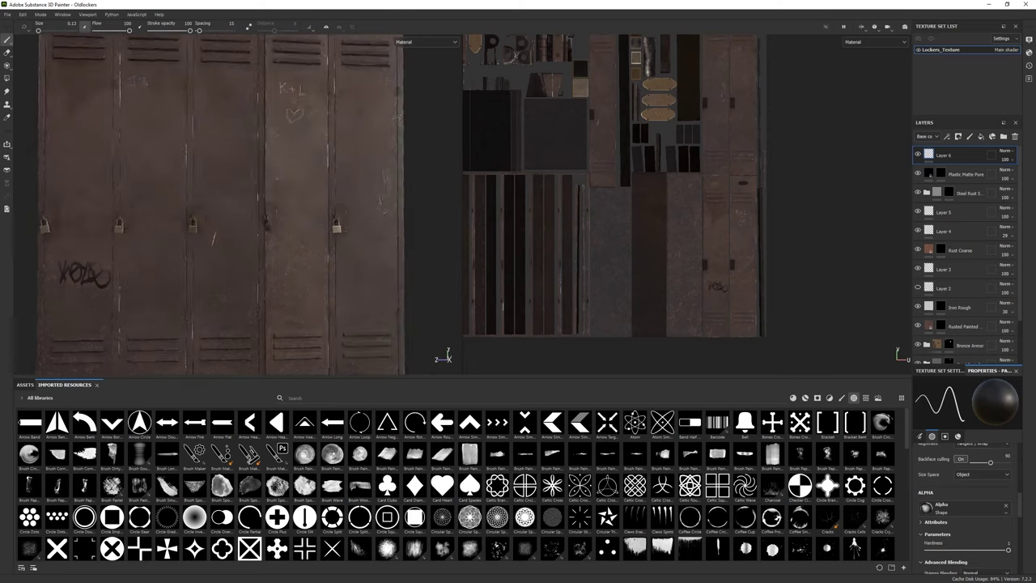
pyautogui.scroll(3, 405, 350)
pyautogui.scroll(1, 404, 350)
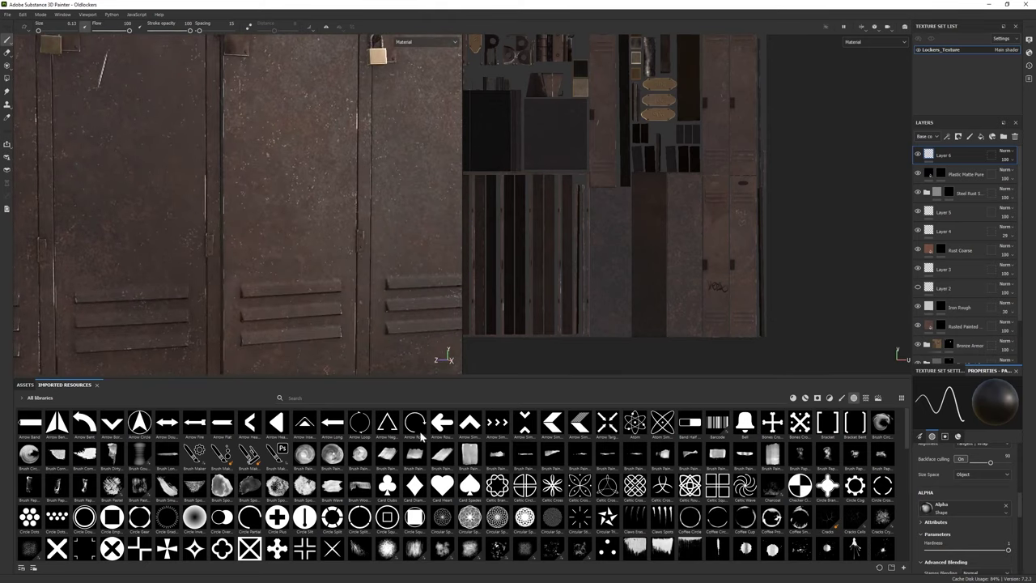
pyautogui.click(958, 436)
pyautogui.click(961, 516)
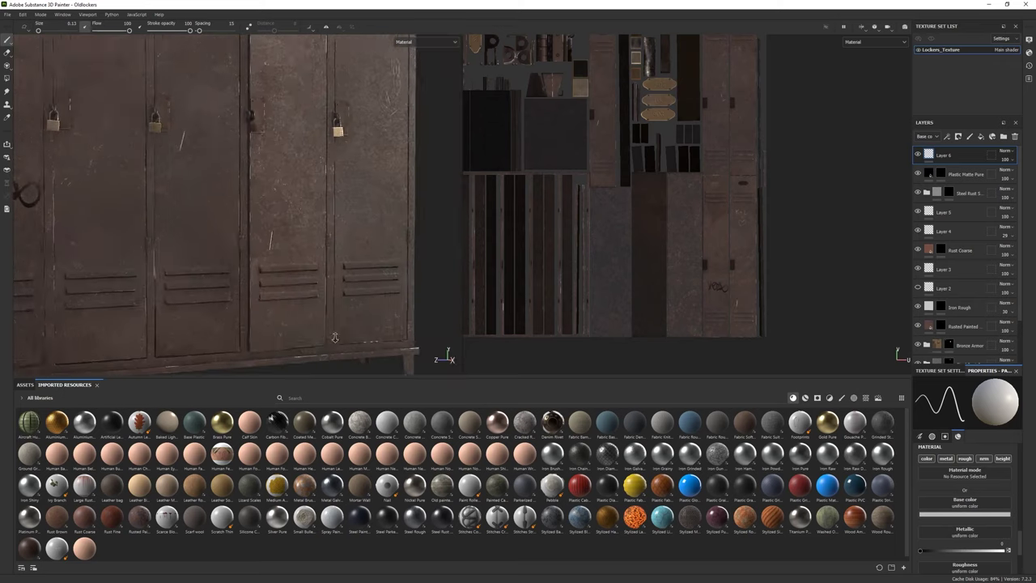
pyautogui.scroll(-3, 958, 569)
pyautogui.moveTo(958, 563); pyautogui.dragTo(967, 563)
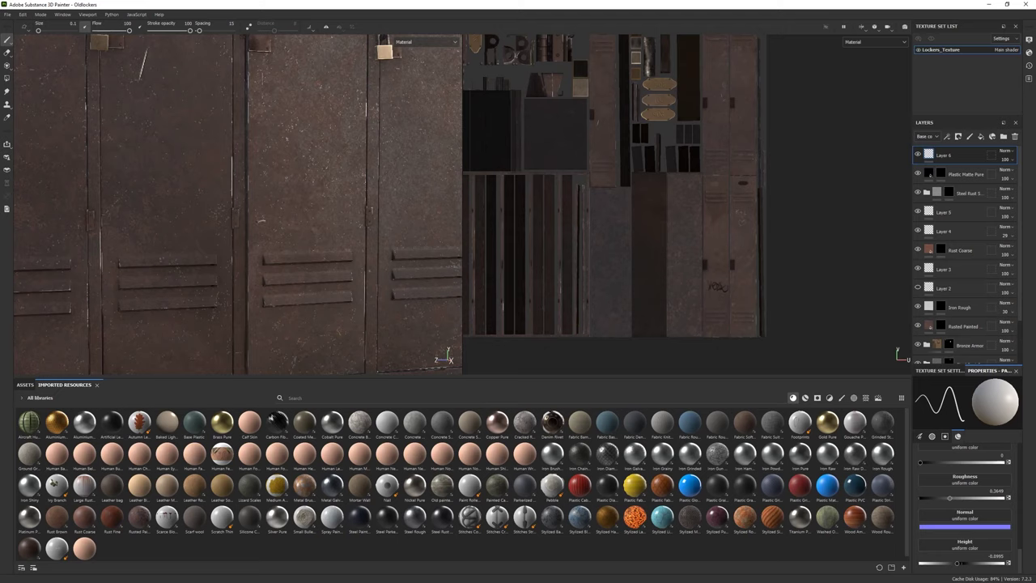
pyautogui.moveTo(261, 233)
pyautogui.mouseDown()
pyautogui.moveTo(263, 221)
pyautogui.moveTo(271, 233)
pyautogui.mouseUp()
# Step: Search the alphas for 'scr' and choose a Scratches alpha for the brush
pyautogui.scroll(2, 280, 223)
pyautogui.scroll(2, 280, 223)
pyautogui.write('scr')
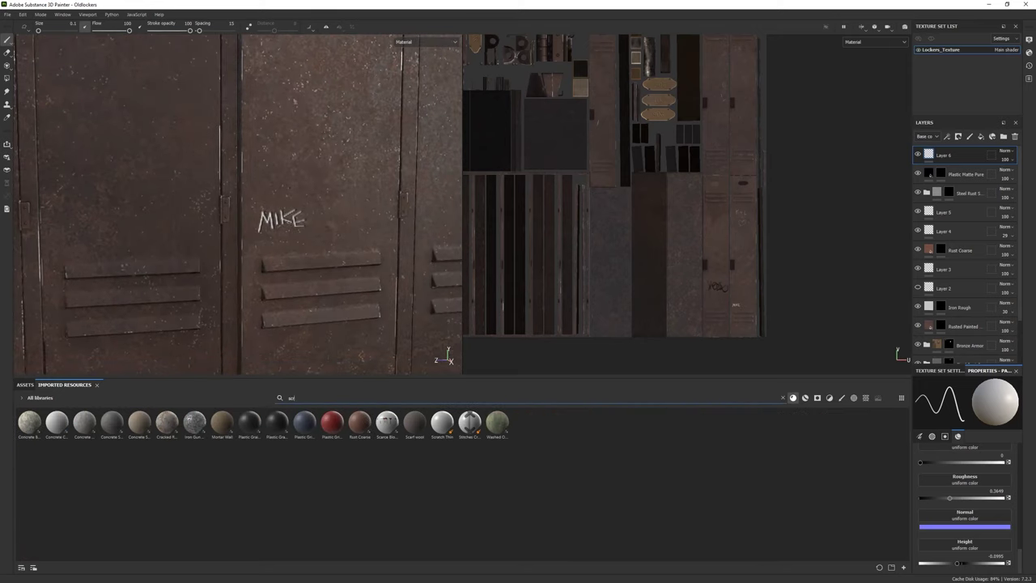
pyautogui.click(853, 397)
pyautogui.moveTo(469, 422)
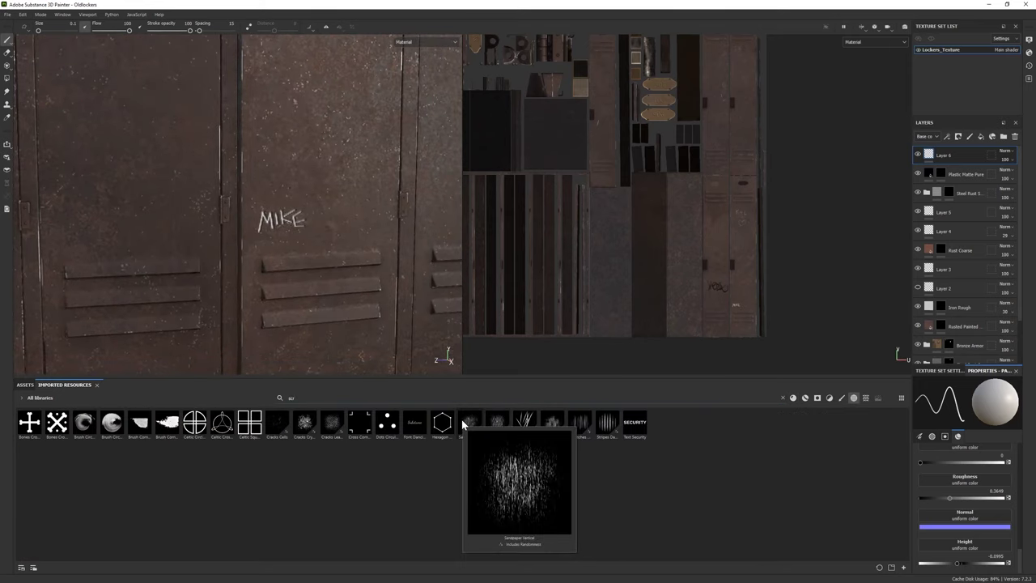
pyautogui.click(495, 422)
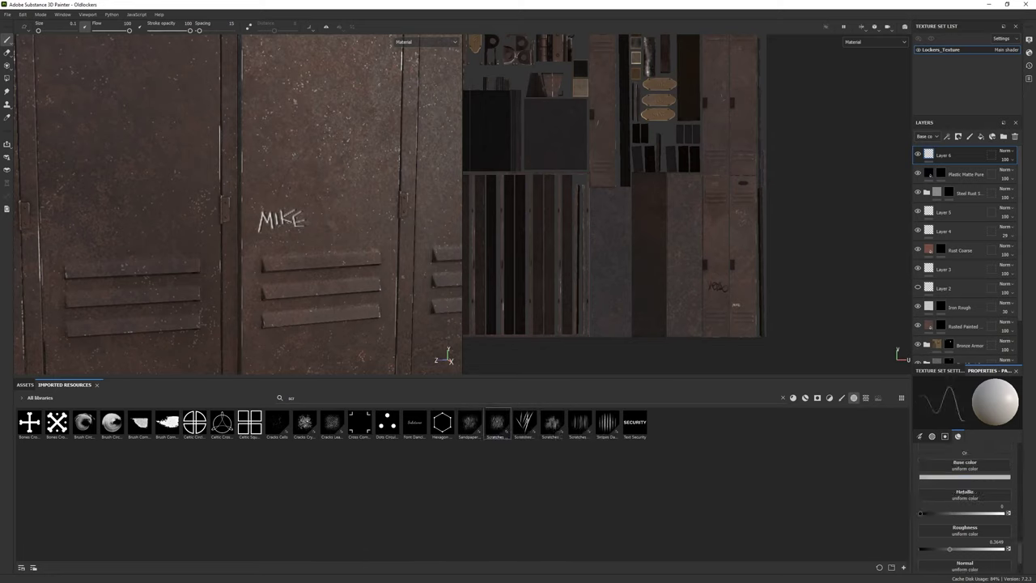
pyautogui.click(525, 422)
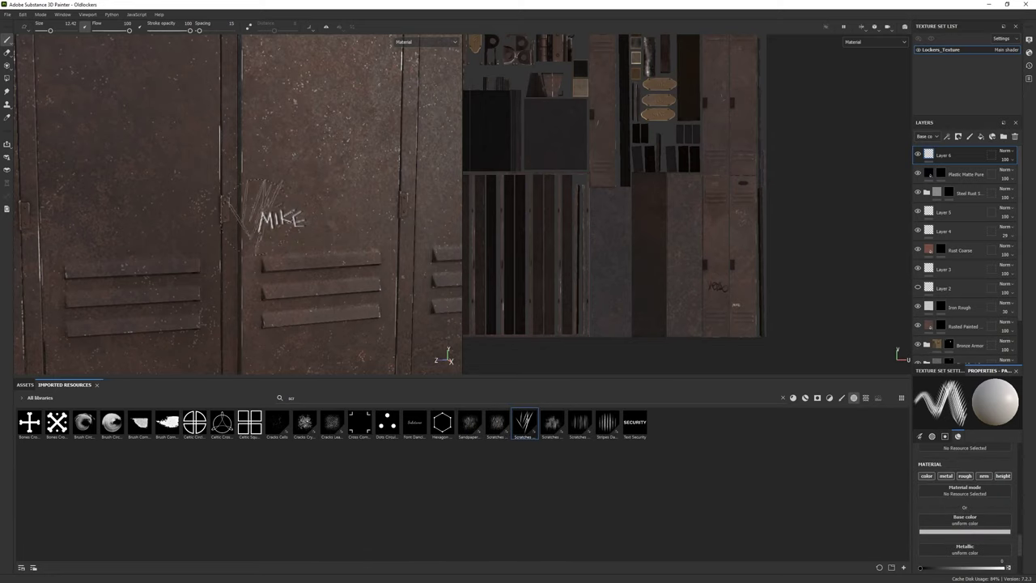
# Step: Narrow the scratch width to 0.04 and stamp scratches over the MIKE lettering
pyautogui.scroll(5, 967, 534)
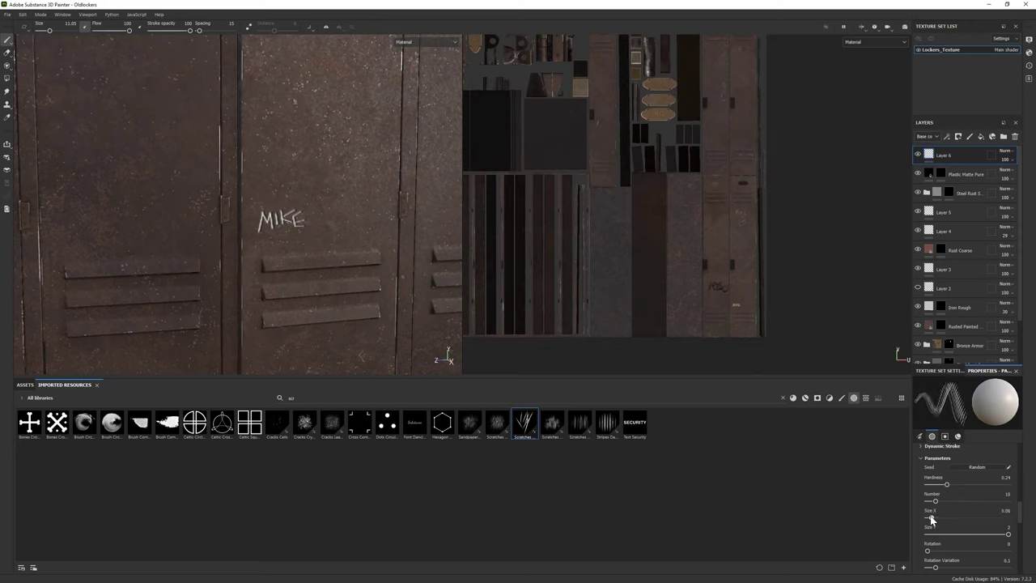
pyautogui.moveTo(932, 519); pyautogui.dragTo(930, 519)
pyautogui.keyDown('alt'); pyautogui.moveTo(338, 260); pyautogui.dragTo(405, 251, button='middle'); pyautogui.keyUp('alt')
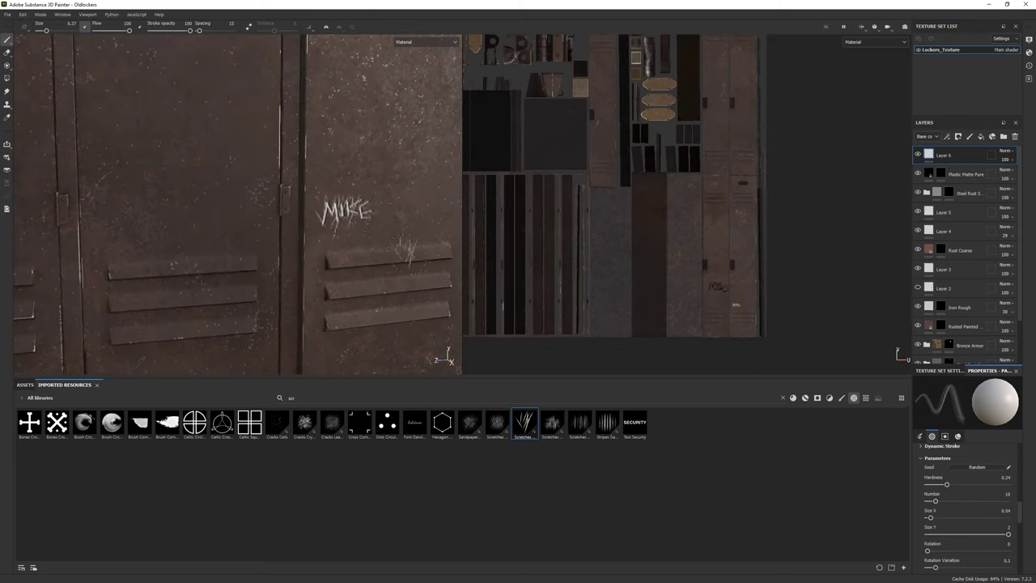
pyautogui.click(352, 212)
pyautogui.scroll(-5, 954, 528)
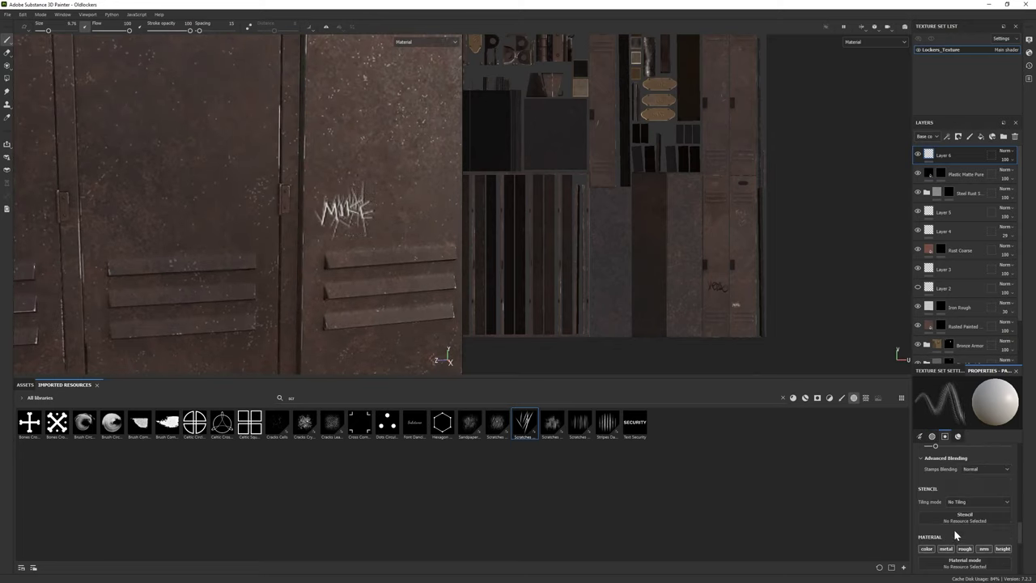
pyautogui.scroll(5, 952, 486)
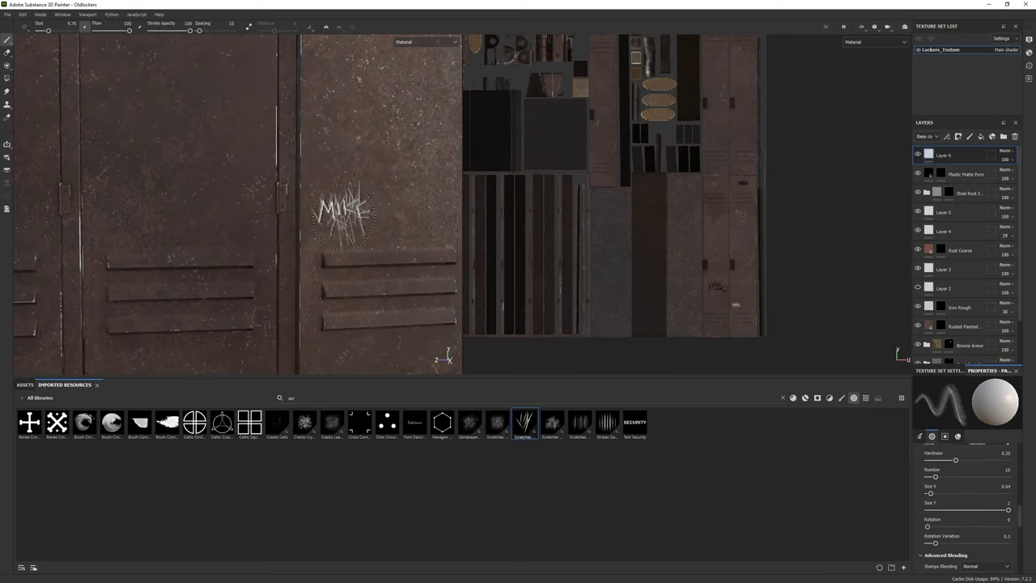
pyautogui.hotkey('ctrl', 'z')
pyautogui.click(344, 217)
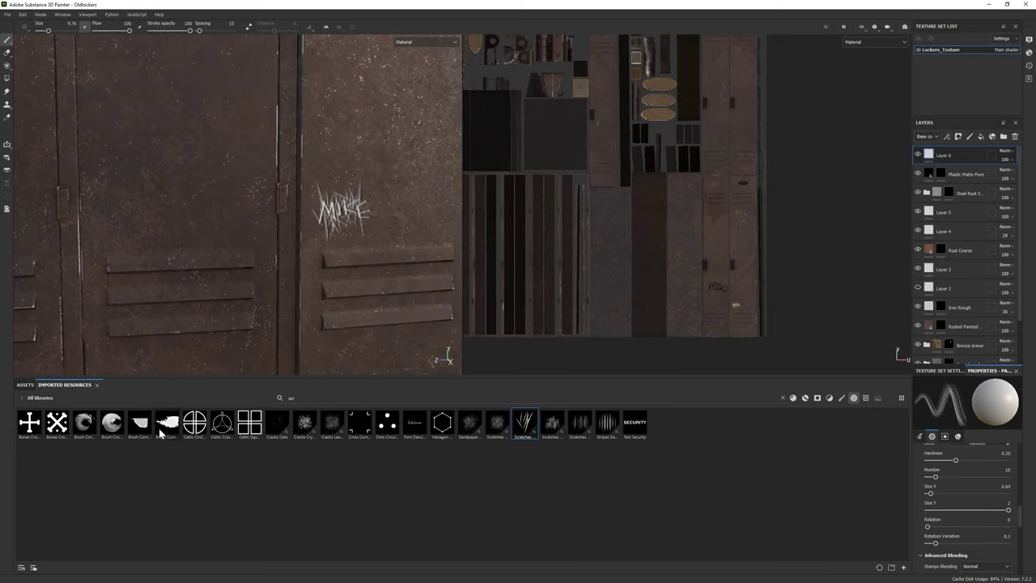
pyautogui.click(783, 397)
# Step: Pick the Chalk Thin brush preset and paint vertical chalk strokes over the scratched tag
pyautogui.click(842, 398)
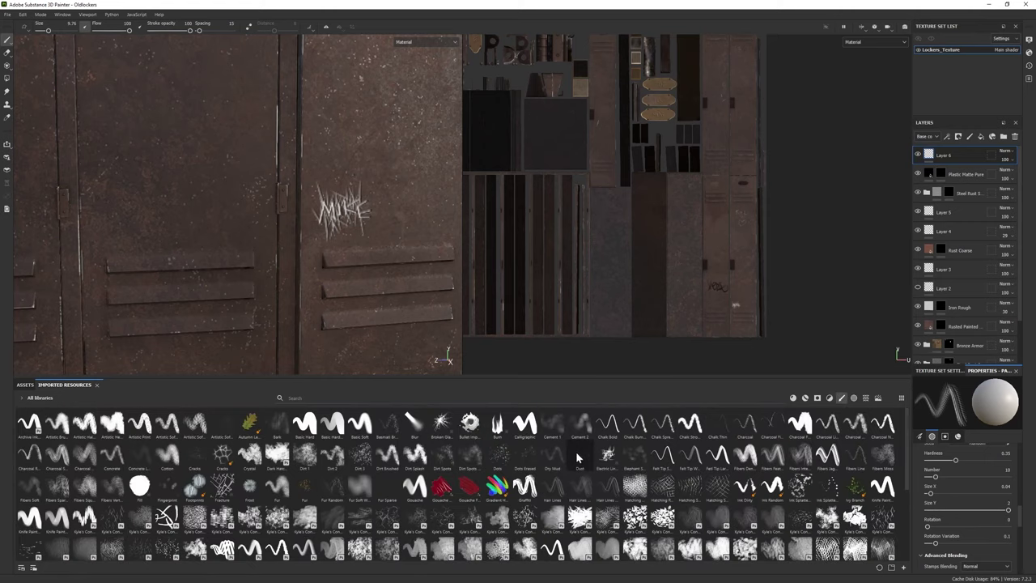
pyautogui.click(718, 422)
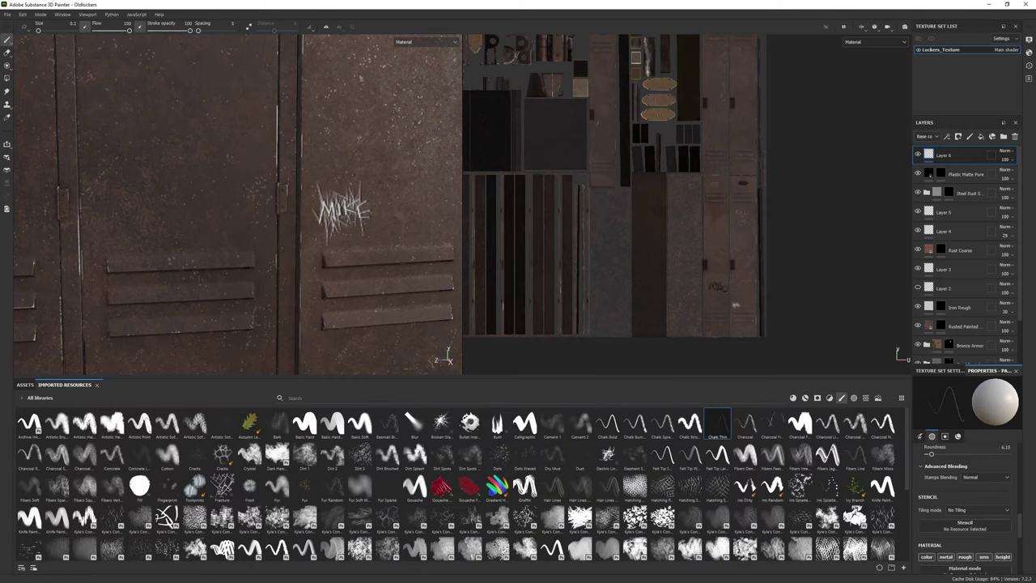
pyautogui.scroll(-2, 960, 525)
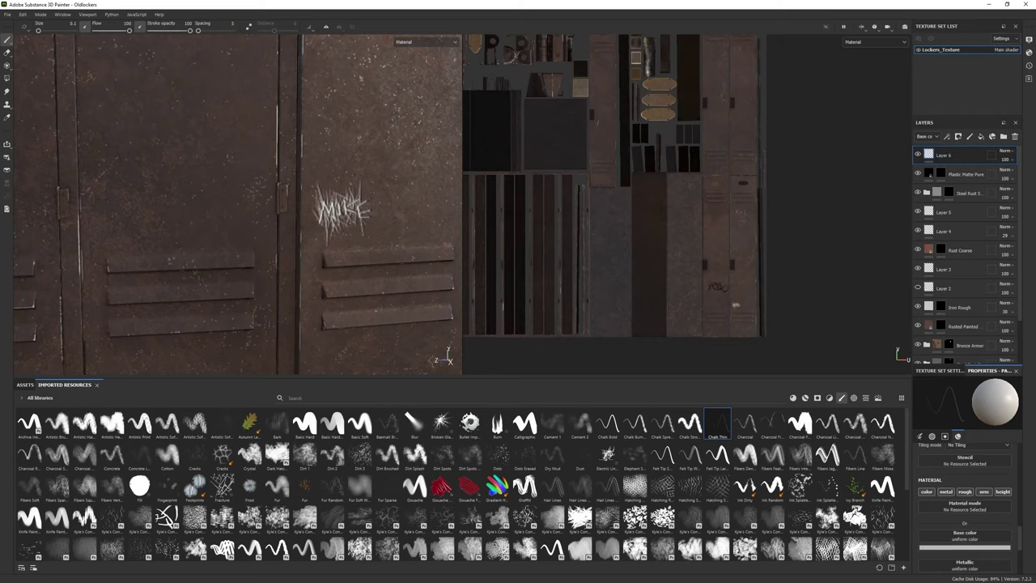
pyautogui.moveTo(352, 196)
pyautogui.mouseDown()
pyautogui.moveTo(346, 230)
pyautogui.moveTo(365, 227)
pyautogui.mouseUp()
pyautogui.scroll(-5, 353, 209)
pyautogui.scroll(5, 243, 206)
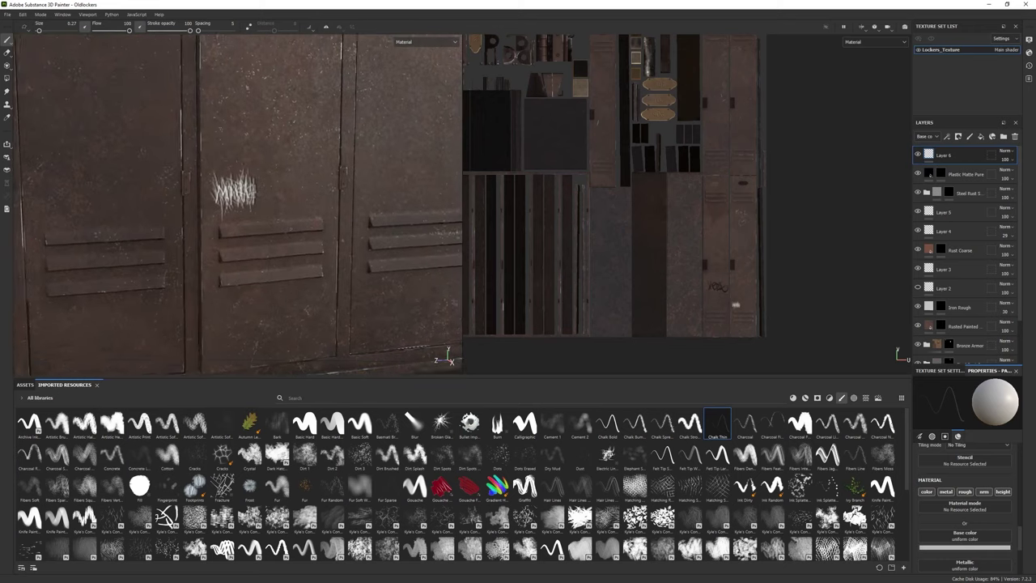
# Step: Fade Layer 6 to about 49 opacity and add more vertical chalk strokes on the scribble
pyautogui.click(1005, 159)
pyautogui.moveTo(1005, 170); pyautogui.dragTo(1012, 178)
pyautogui.scroll(2, 243, 206)
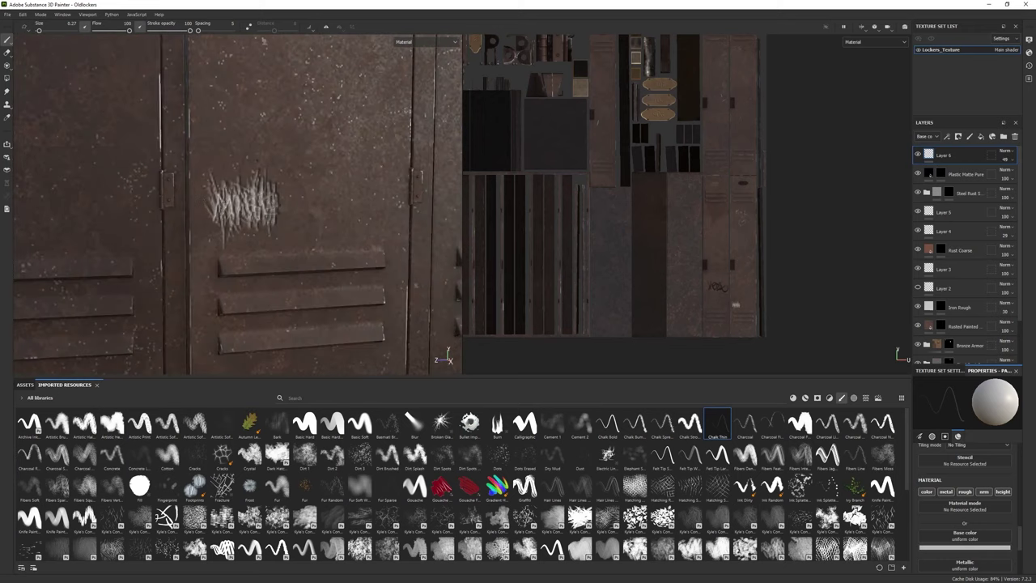
pyautogui.moveTo(223, 195)
pyautogui.mouseDown()
pyautogui.moveTo(230, 220)
pyautogui.moveTo(217, 219)
pyautogui.mouseUp()
pyautogui.scroll(-1, 235, 203)
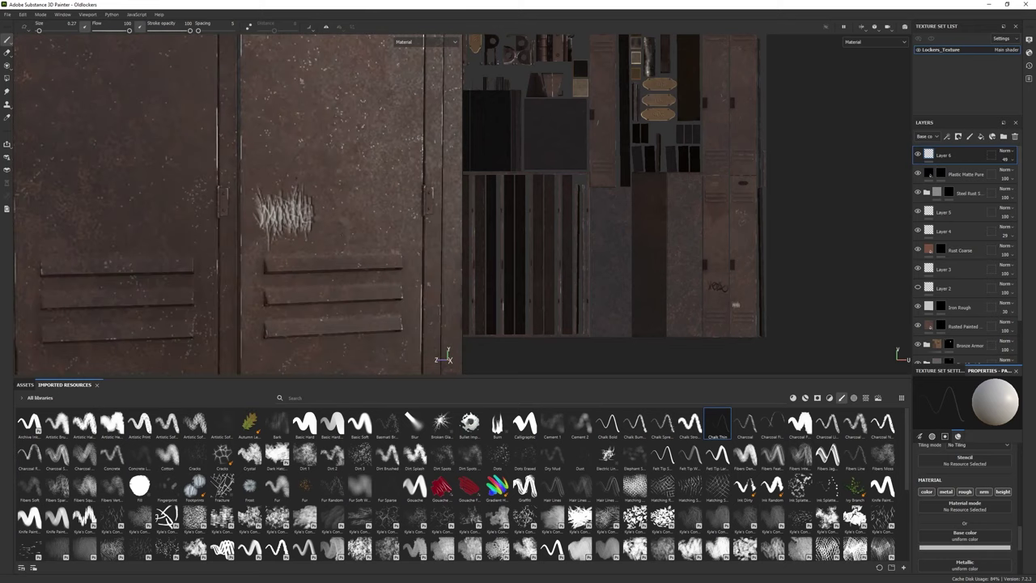
pyautogui.scroll(1, 313, 188)
# Step: Switch the brush to the eraser
pyautogui.press('e')
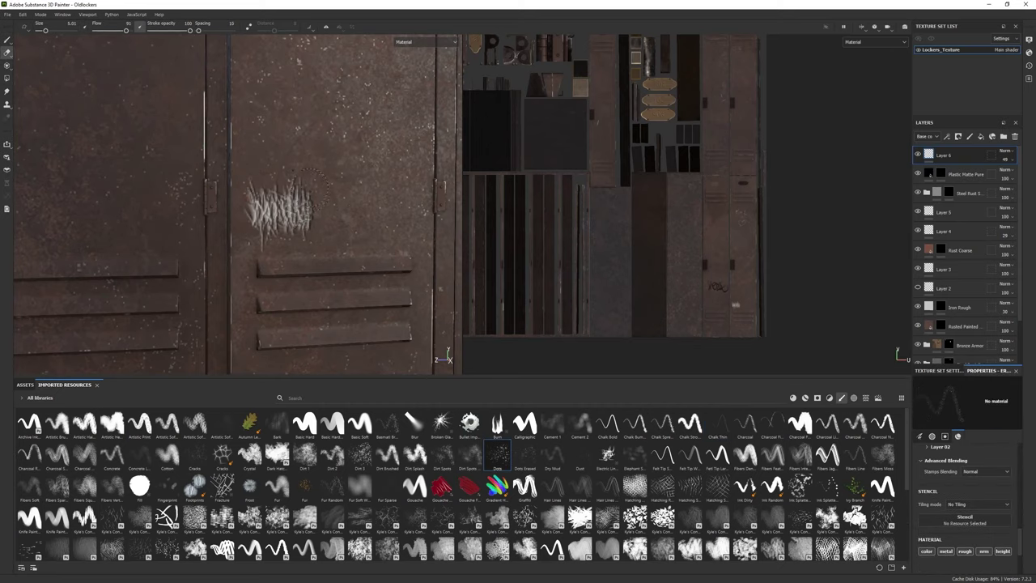
pyautogui.scroll(-1, 264, 211)
pyautogui.scroll(-1, 275, 235)
pyautogui.scroll(-2, 287, 267)
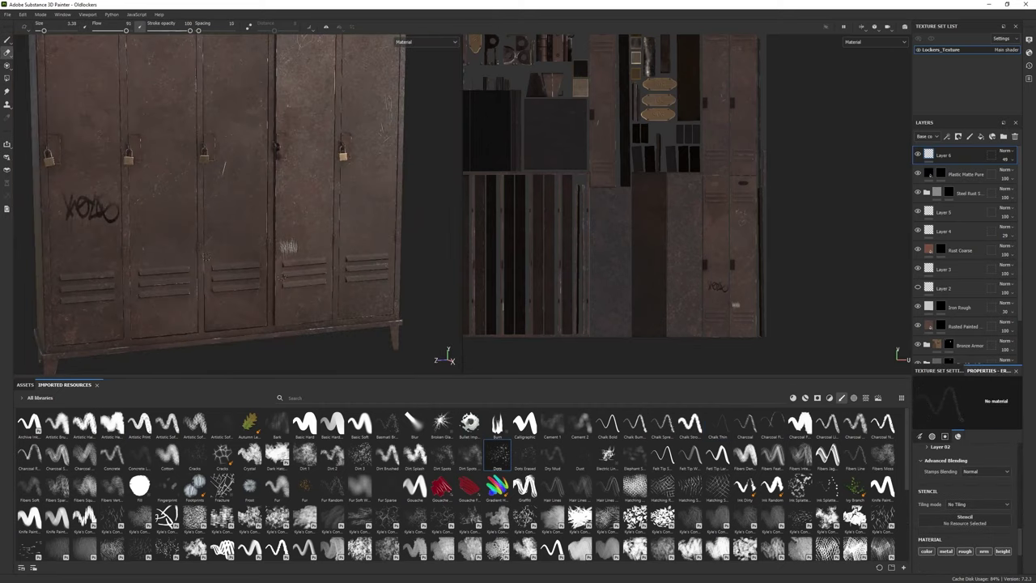
pyautogui.scroll(-1, 296, 289)
pyautogui.scroll(1, 296, 290)
pyautogui.scroll(-2, 235, 251)
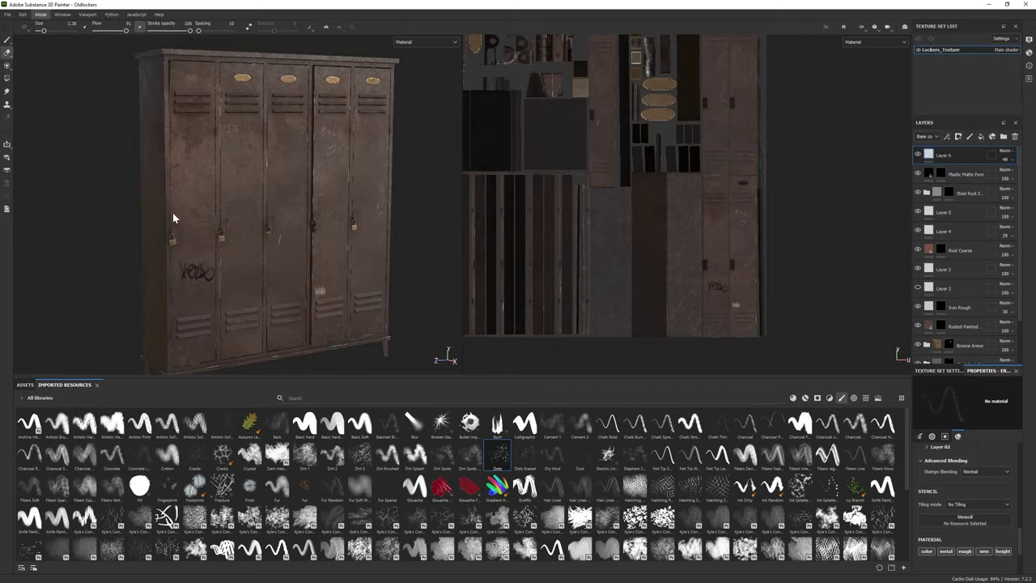
# Step: Preview the lockers in the Iray render from a more frontal angle
pyautogui.press('F10')
pyautogui.moveTo(678, 330)
pyautogui.keyDown('alt'); pyautogui.mouseDown()
pyautogui.moveTo(692, 276)
pyautogui.moveTo(691, 285)
pyautogui.mouseUp(); pyautogui.keyUp('alt')
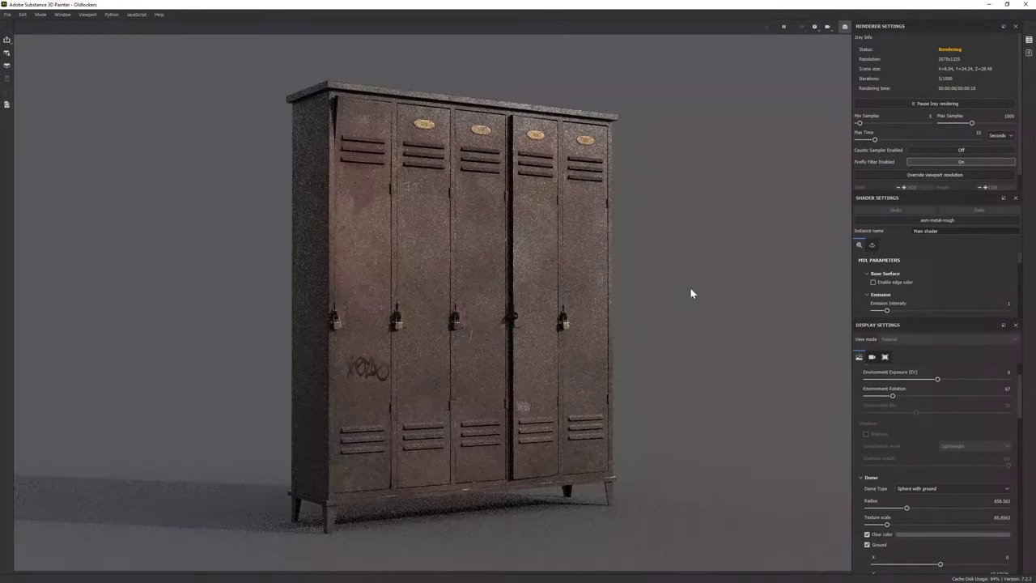
pyautogui.press('F10')
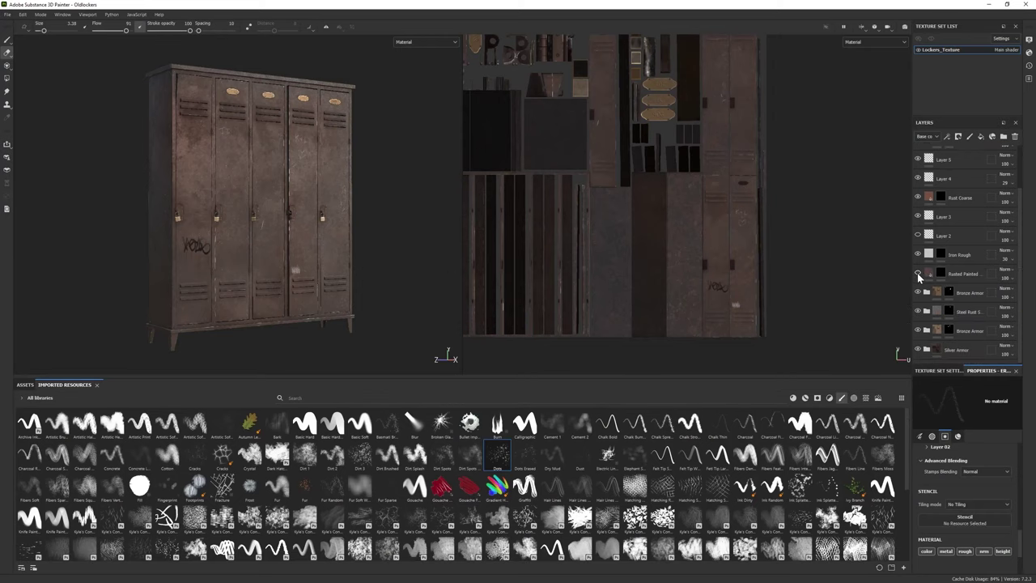
# Step: Lower the Rust Coarse layer to about 55 opacity and view the result in Iray
pyautogui.scroll(-4, 922, 328)
pyautogui.scroll(-1, 931, 322)
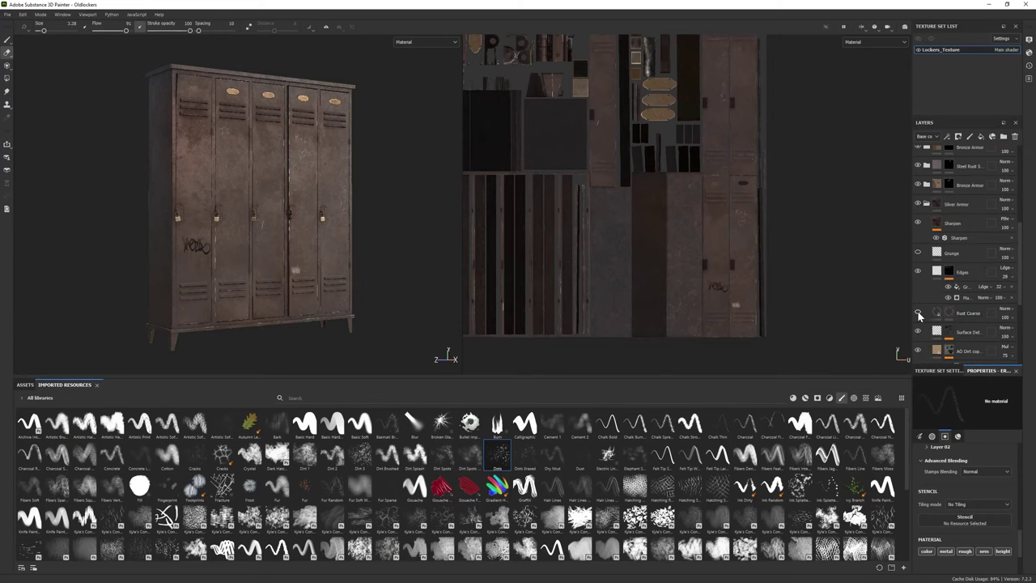
pyautogui.click(939, 316)
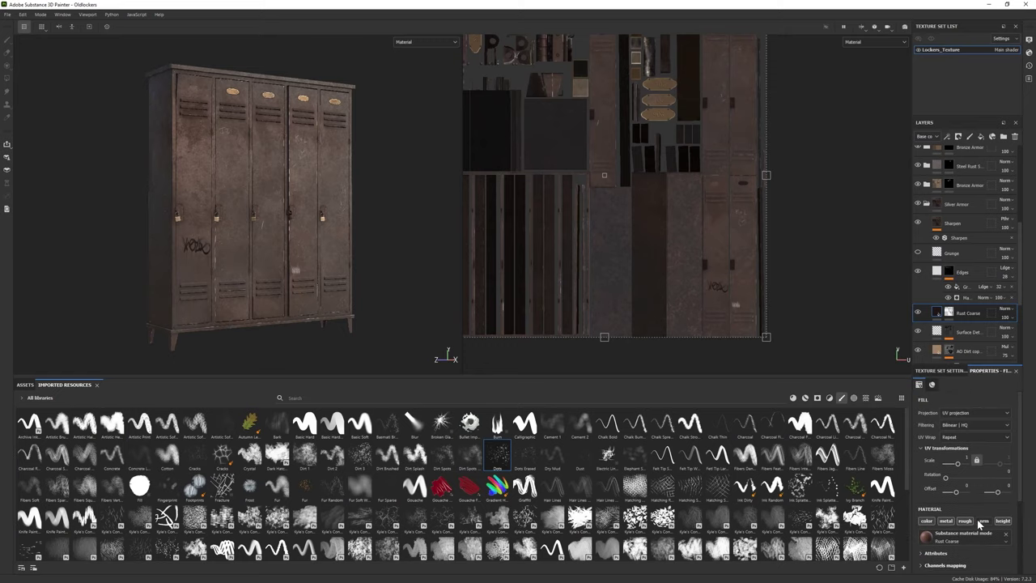
pyautogui.moveTo(1015, 322); pyautogui.dragTo(1027, 330)
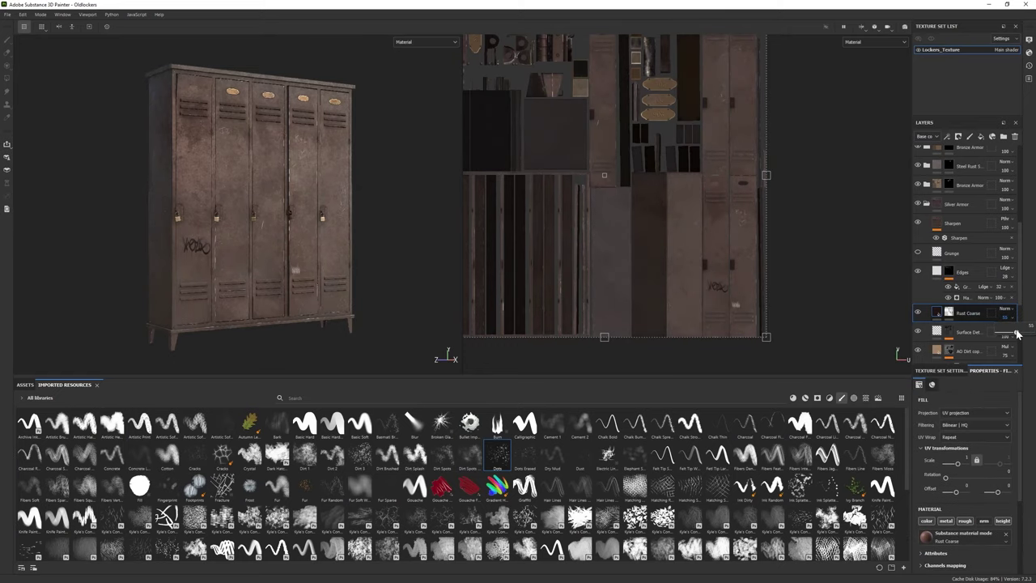
pyautogui.press('F10')
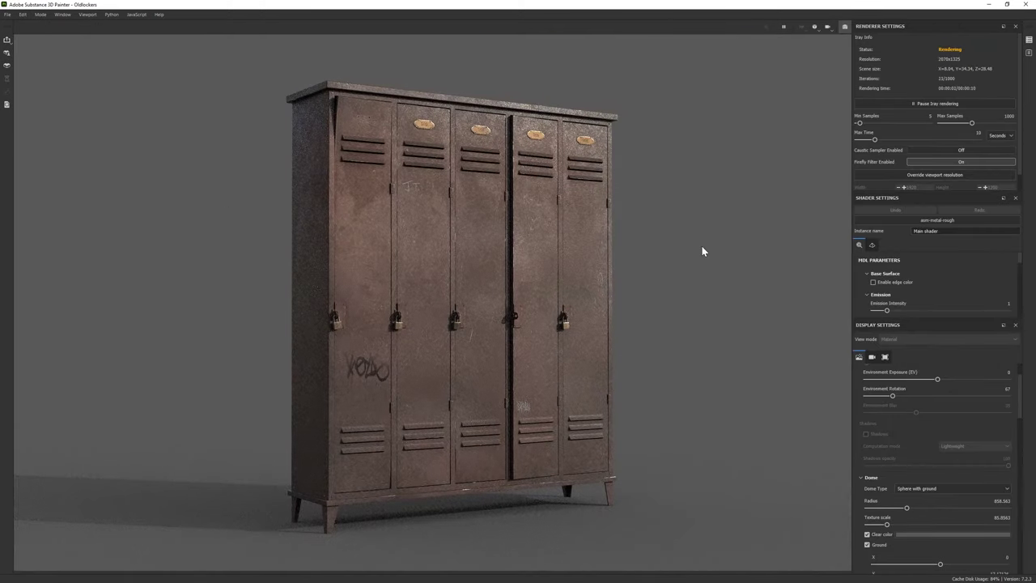